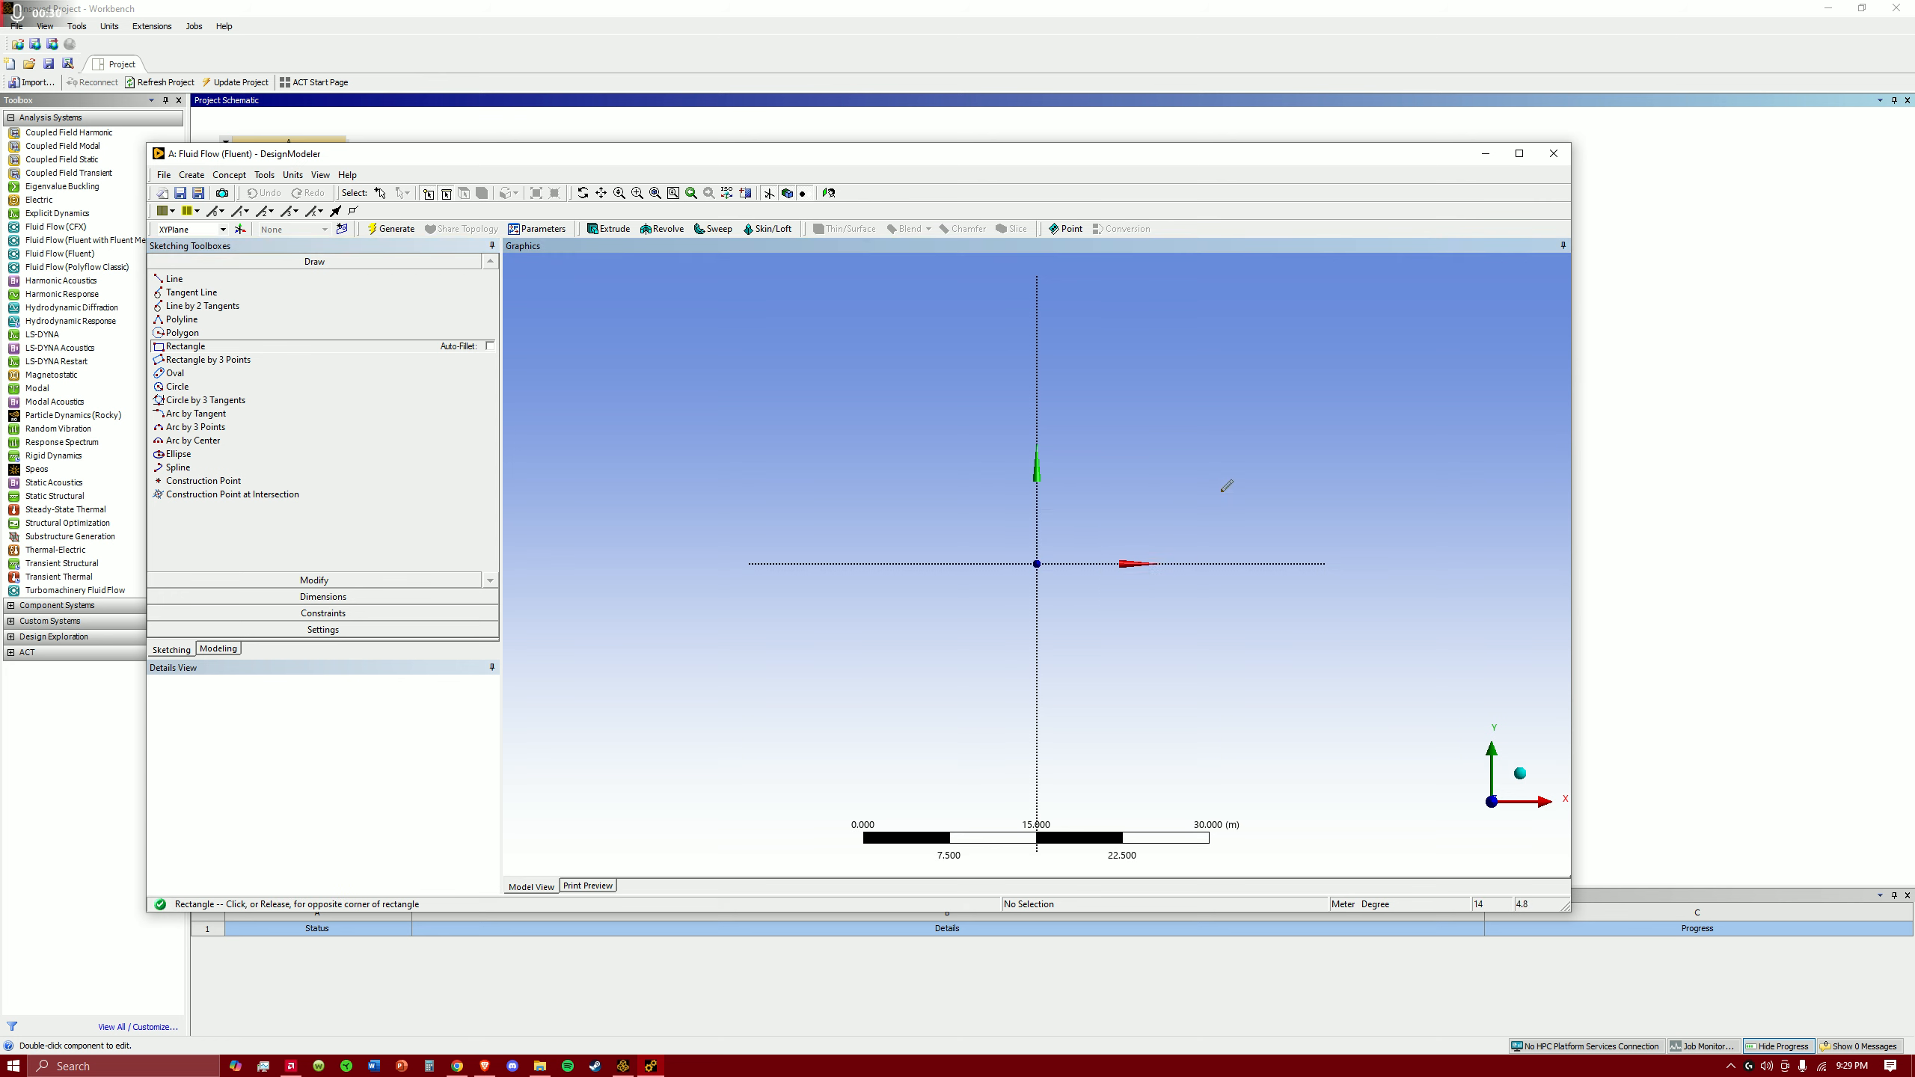
# - Abandon the unfinished rectangle and set the model's length unit to Centimeter
pyautogui.rightClick(1207, 415)
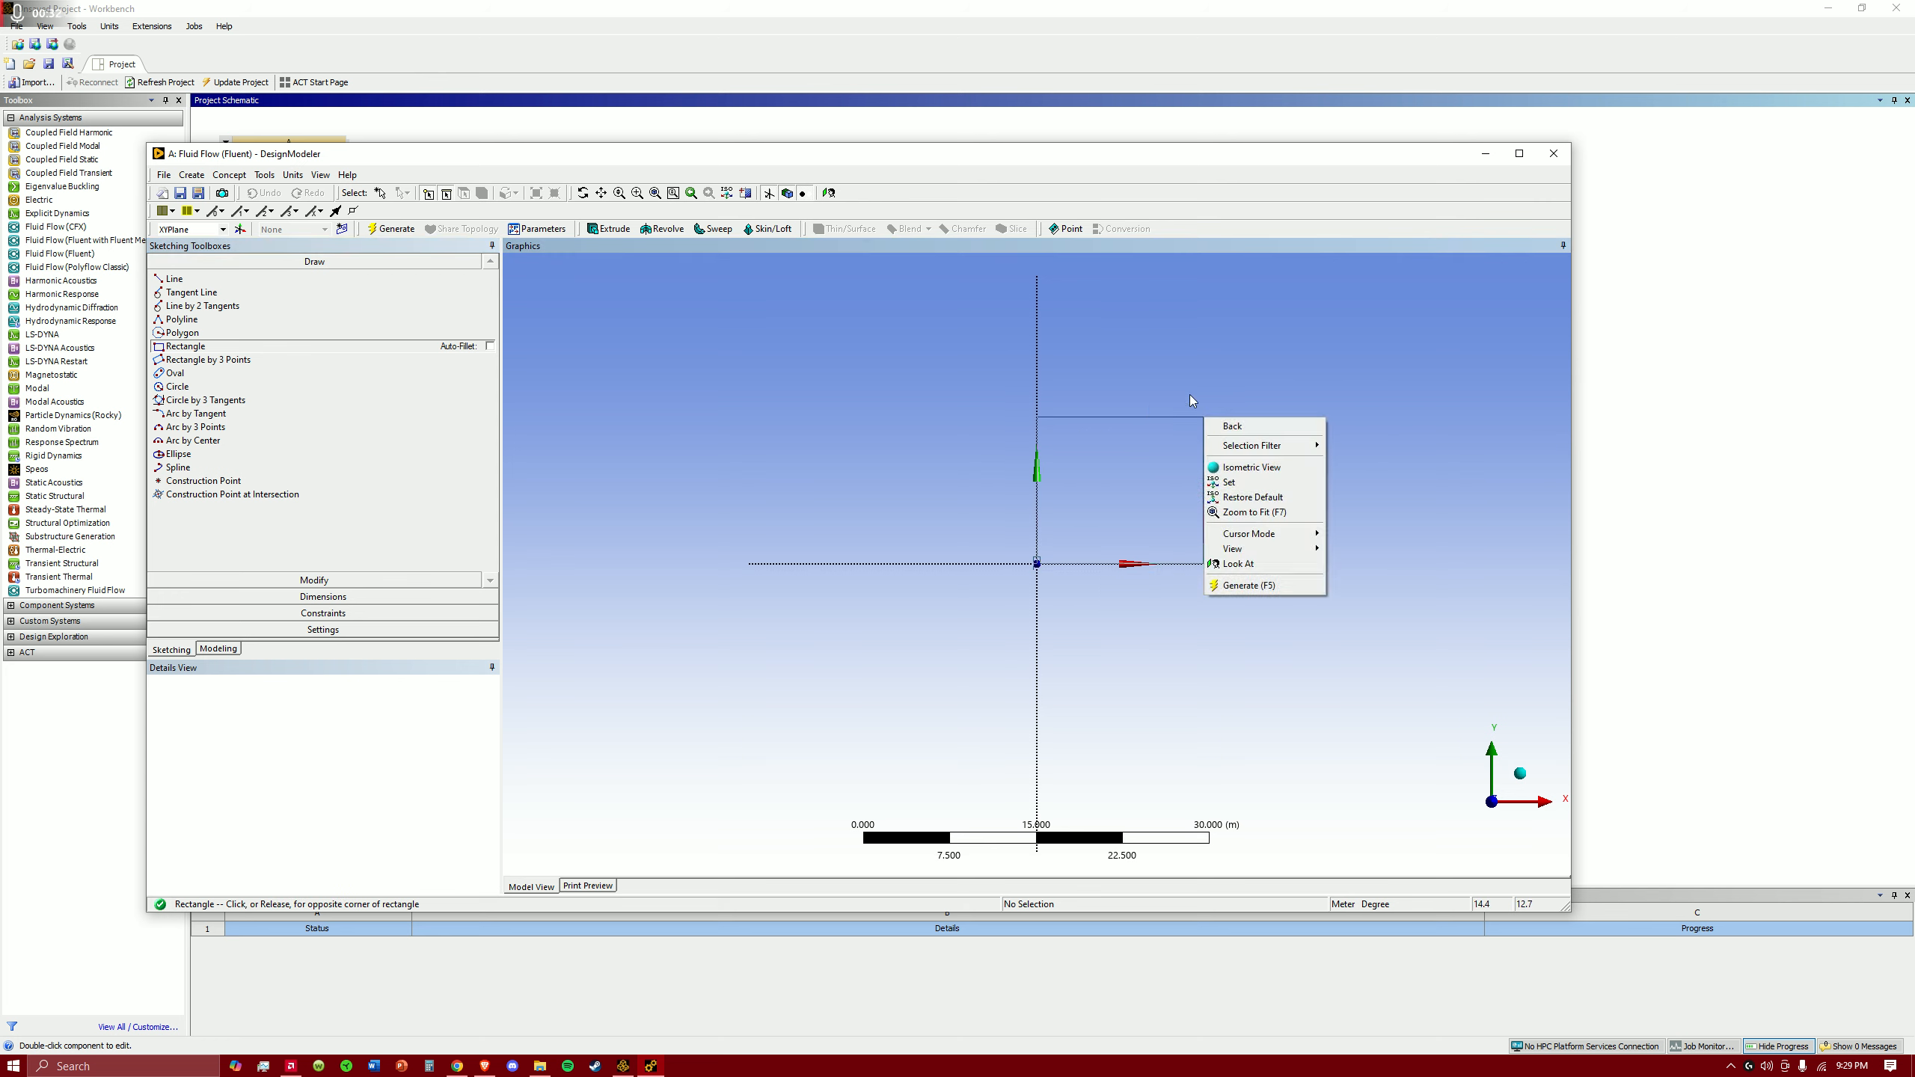
pyautogui.click(1252, 427)
pyautogui.press('Escape')
pyautogui.click(265, 175)
pyautogui.moveTo(293, 175)
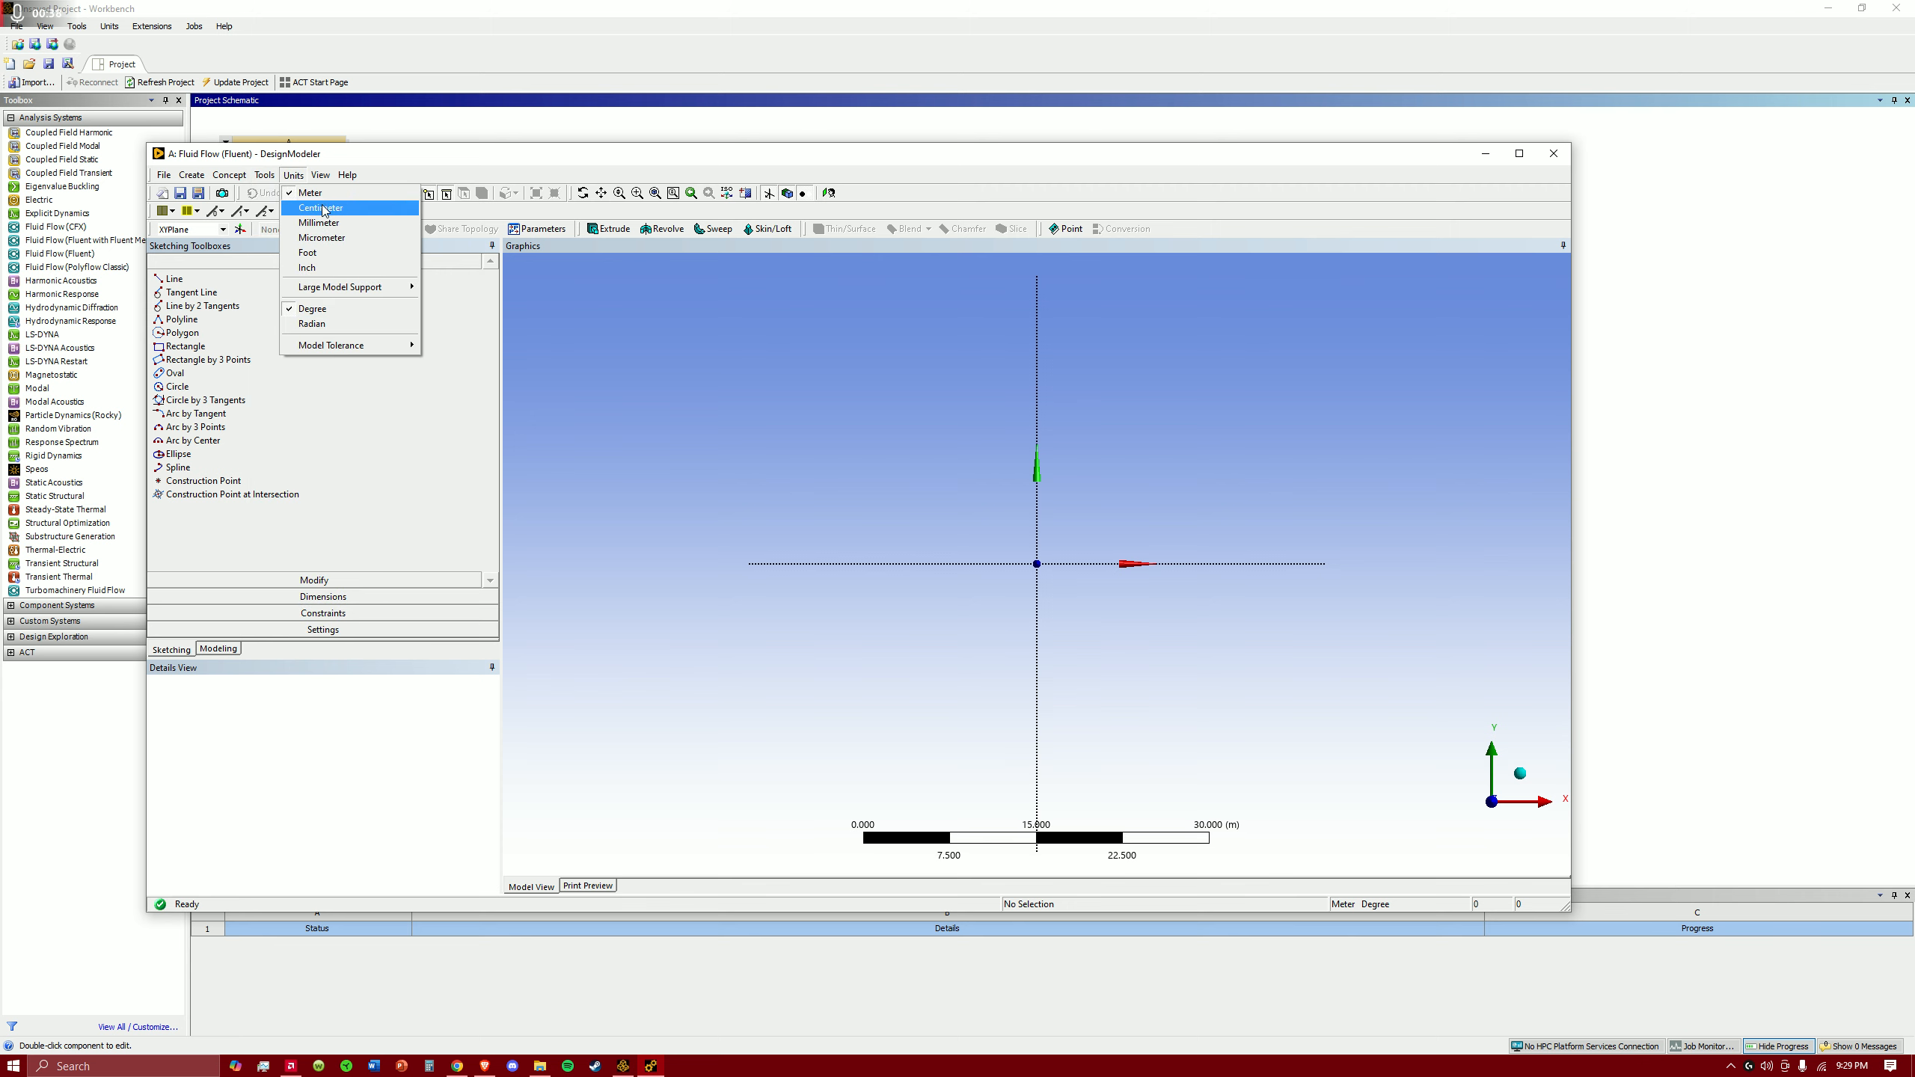
pyautogui.click(320, 208)
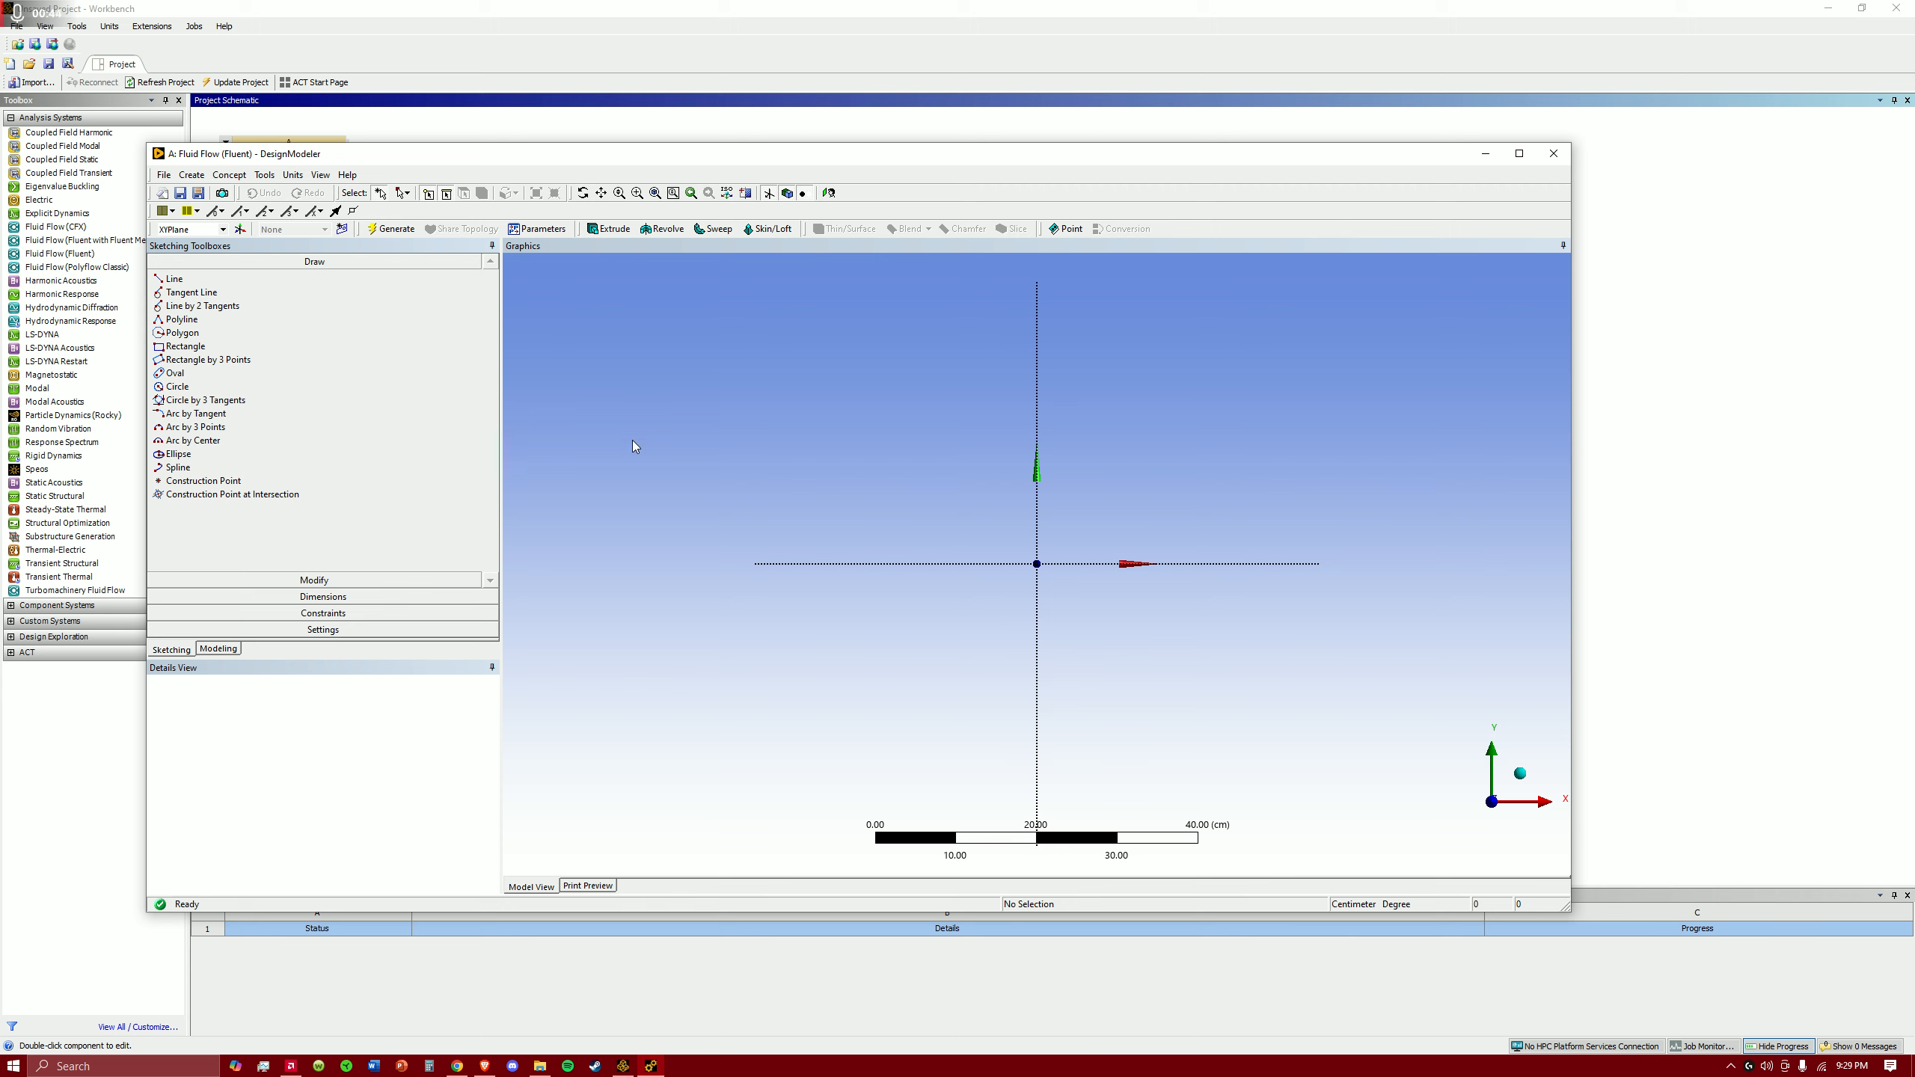
# - Sketch a rectangle about 122 cm wide and 43 cm high on the XY plane with its lower-left corner at the origin
pyautogui.click(169, 349)
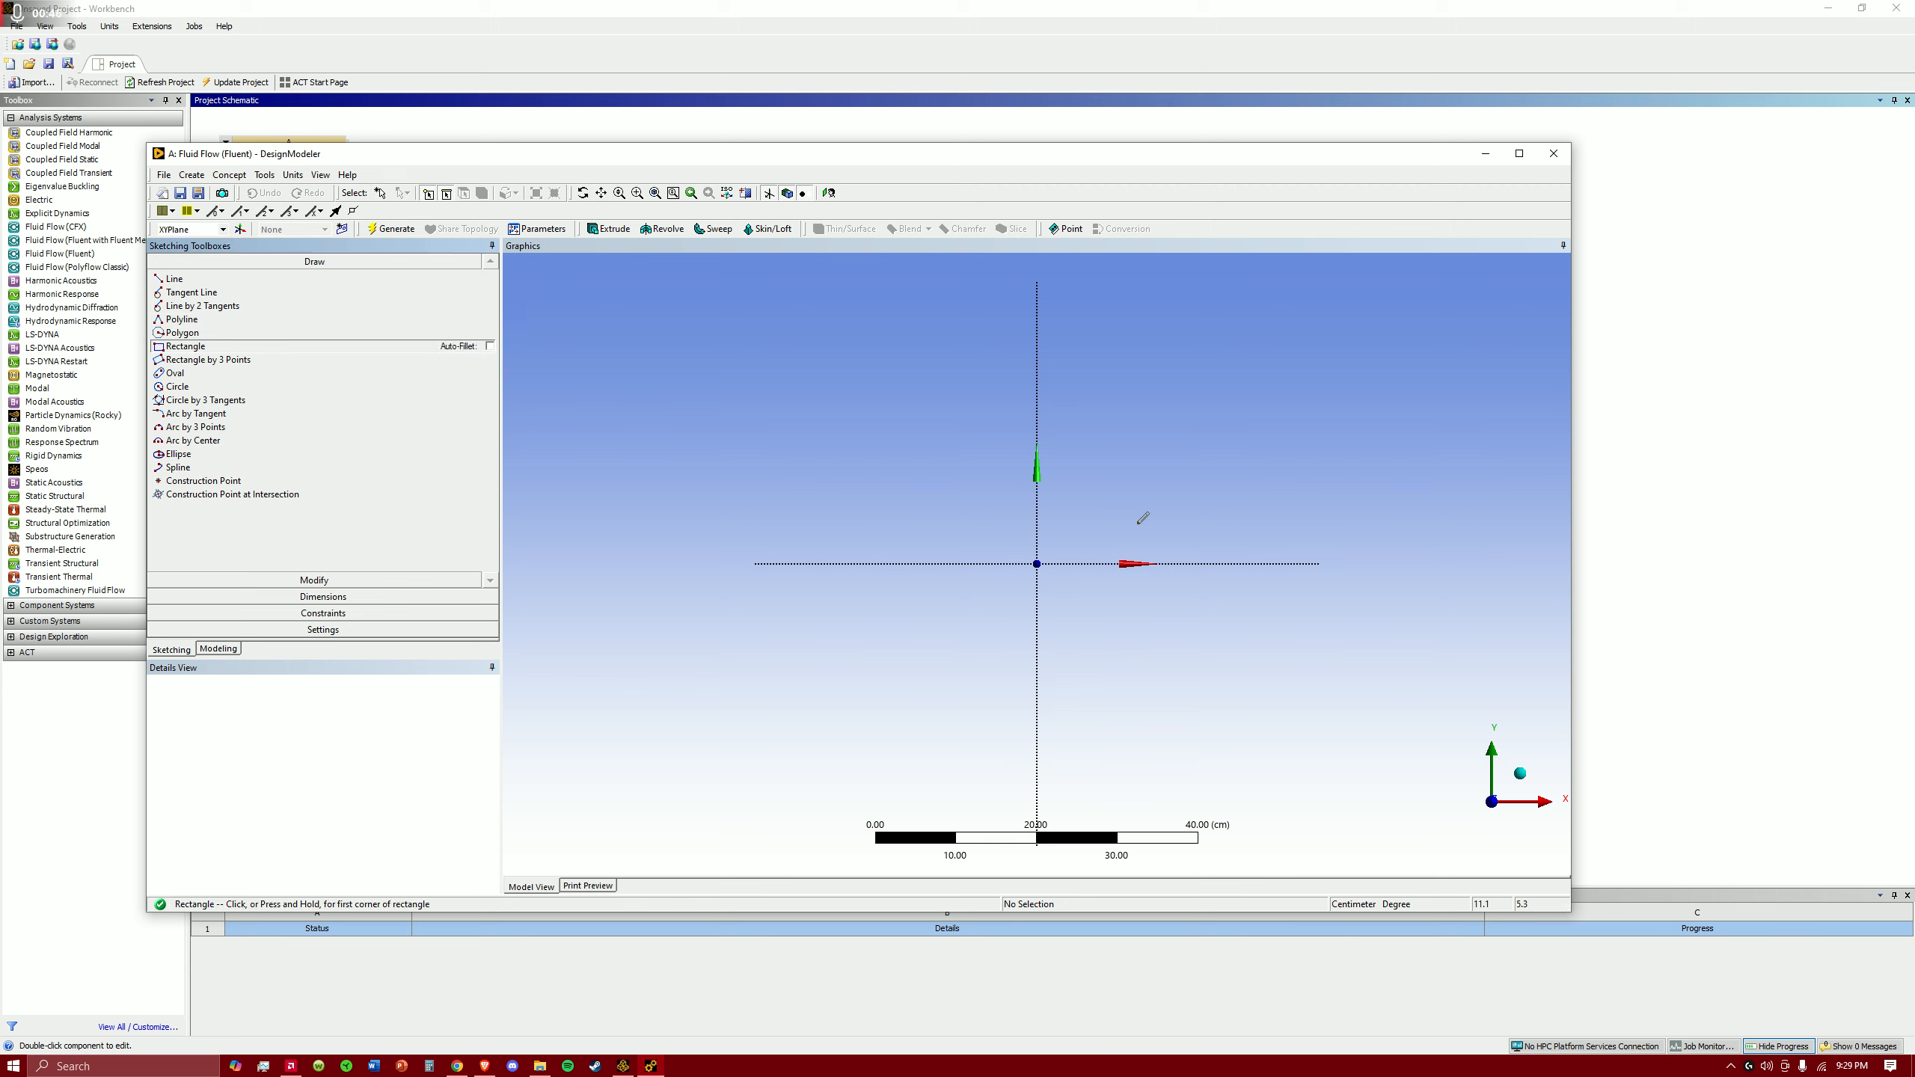
pyautogui.click(1038, 563)
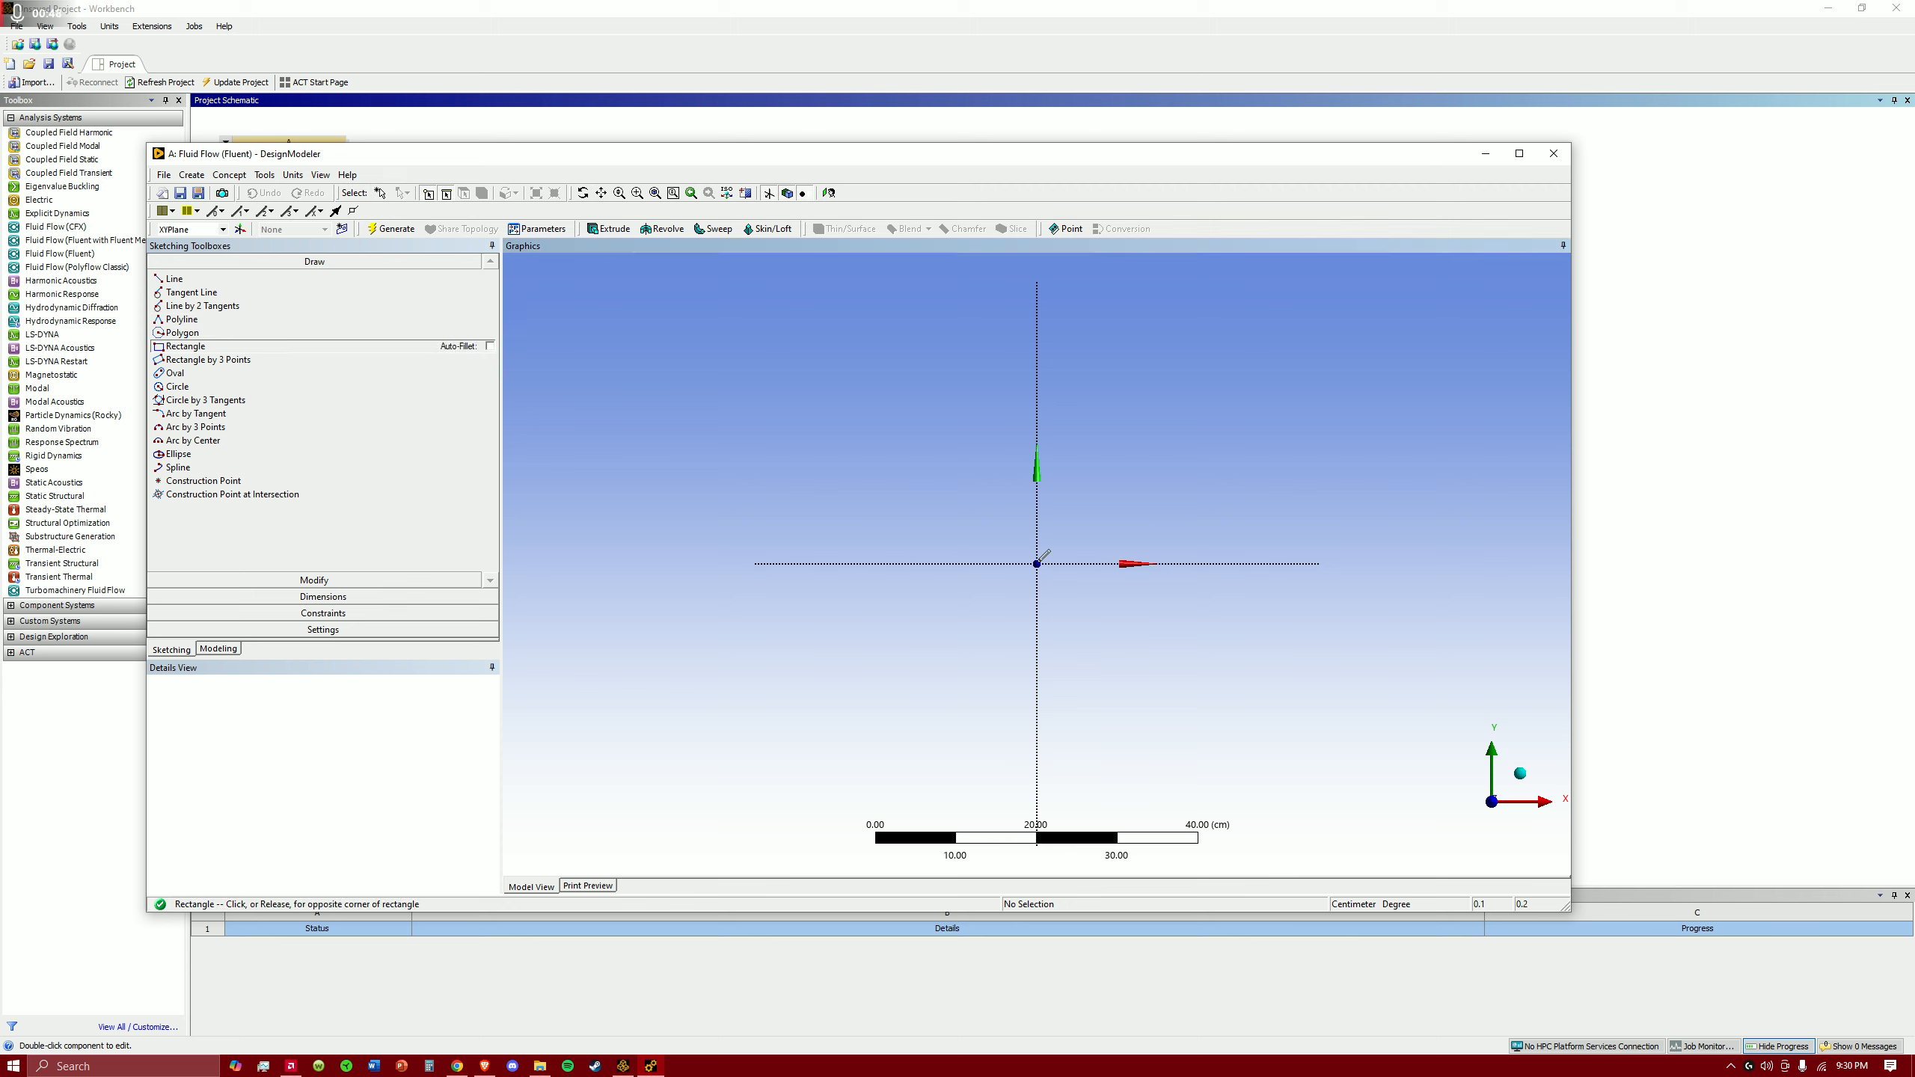
pyautogui.scroll(-3, 1435, 372)
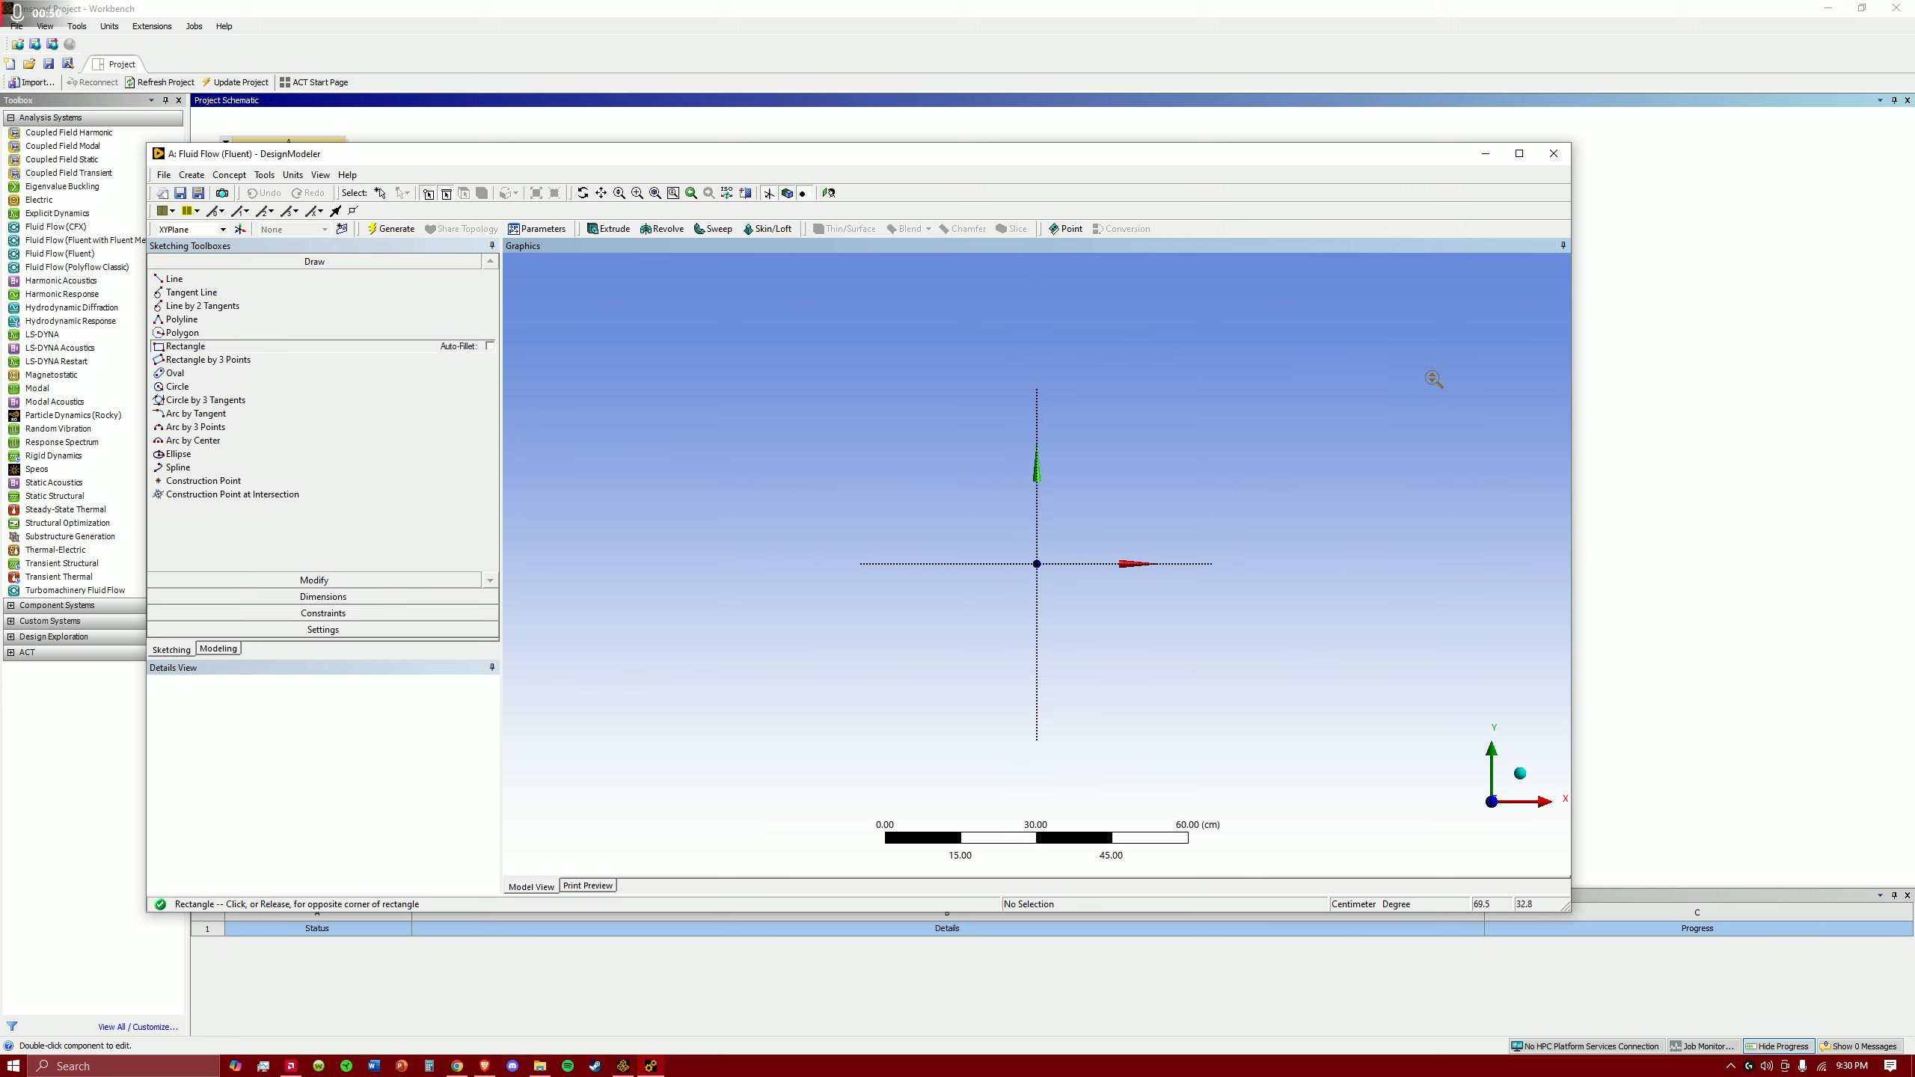
pyautogui.click(1495, 402)
# - Add General dimensions to the rectangle's upper horizontal edge and its left vertical edge
pyautogui.keyDown('ctrl'); pyautogui.moveTo(1145, 464); pyautogui.dragTo(812, 510, button='middle'); pyautogui.keyUp('ctrl')
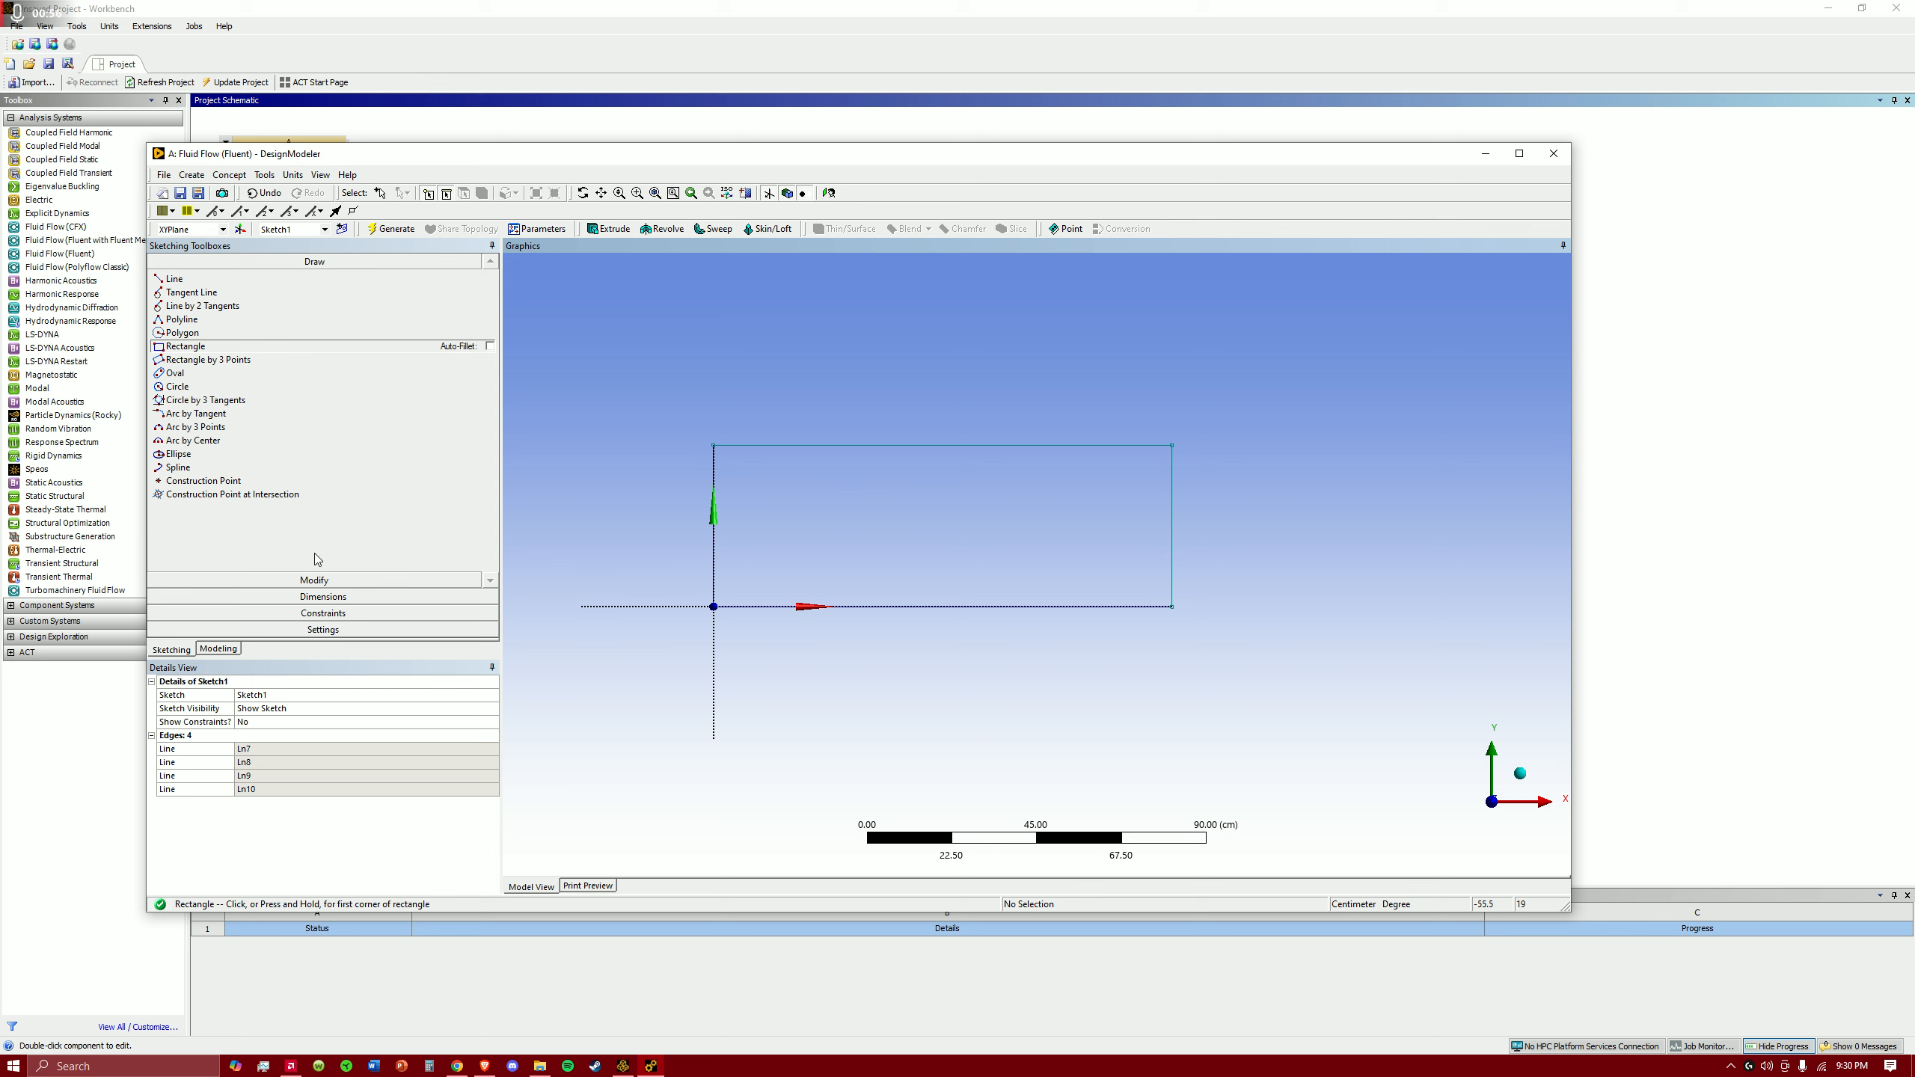
pyautogui.click(319, 597)
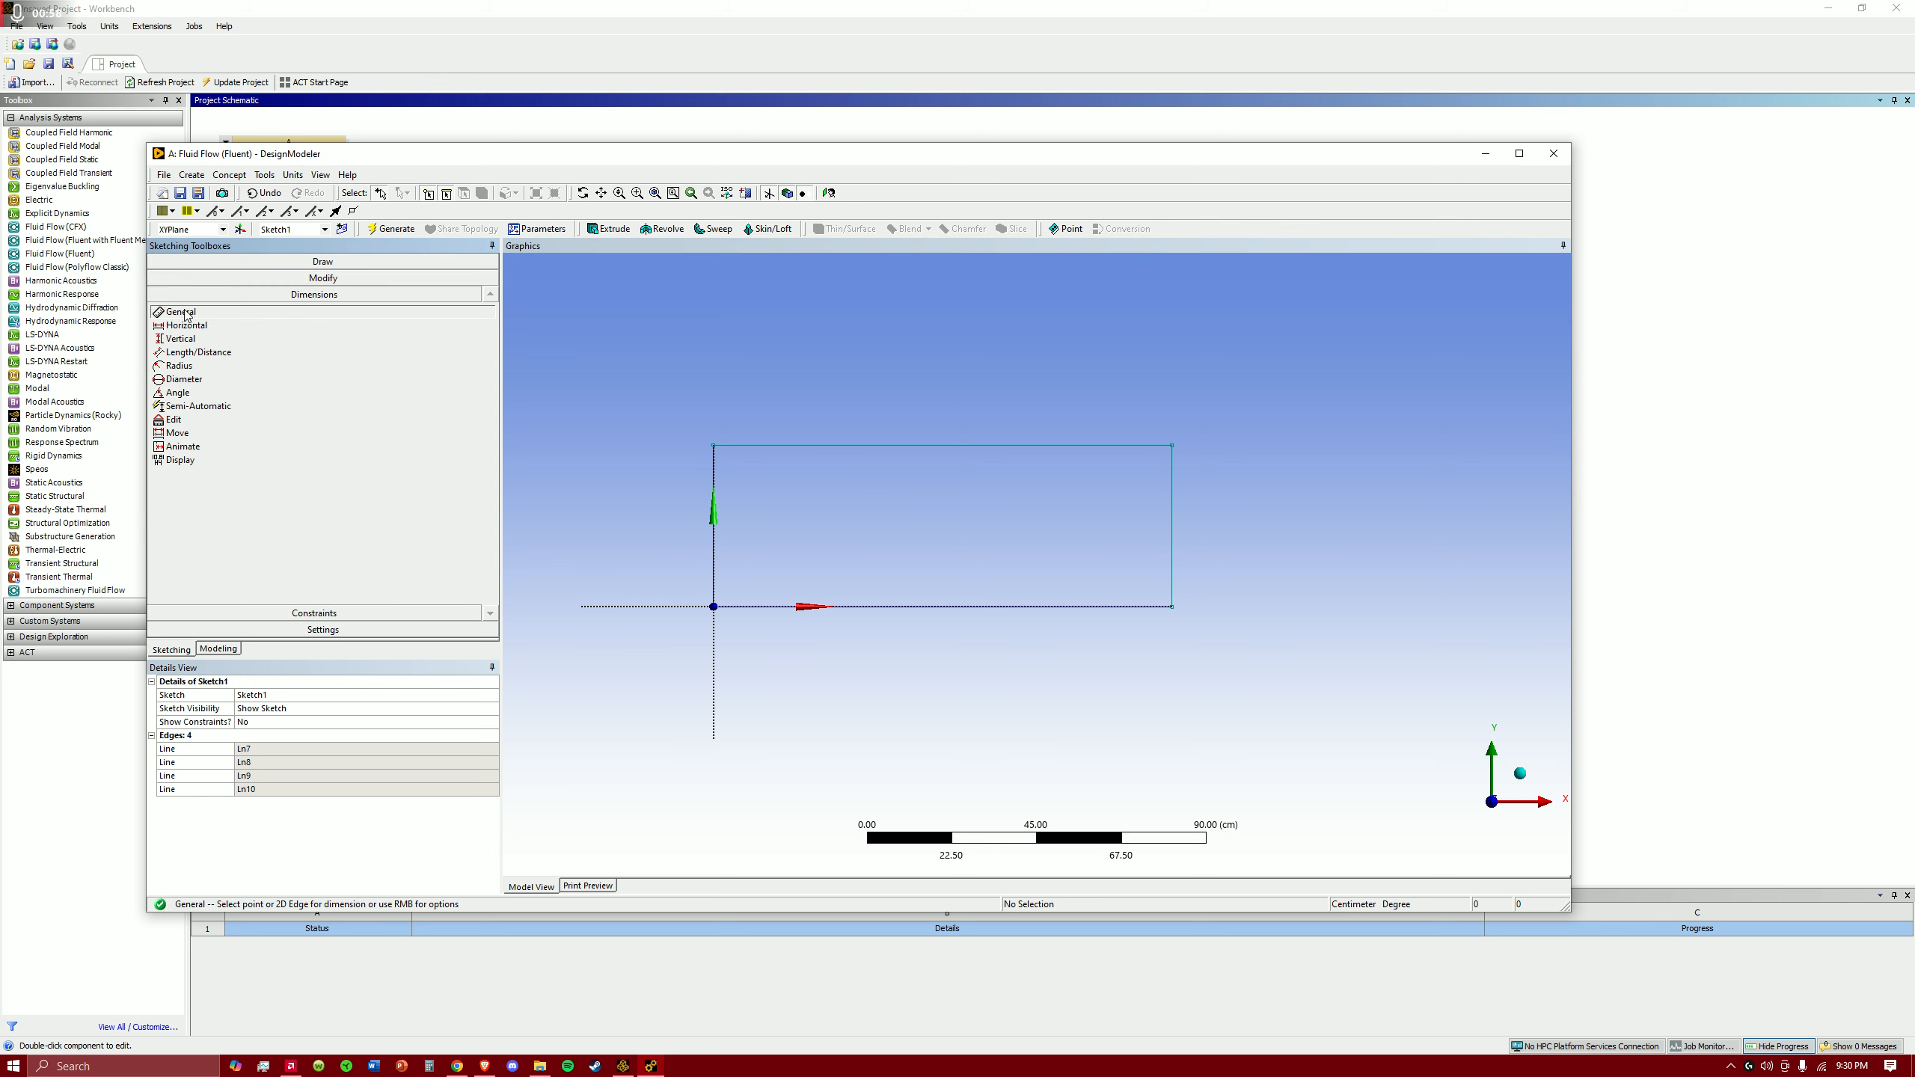
pyautogui.click(936, 445)
pyautogui.click(929, 430)
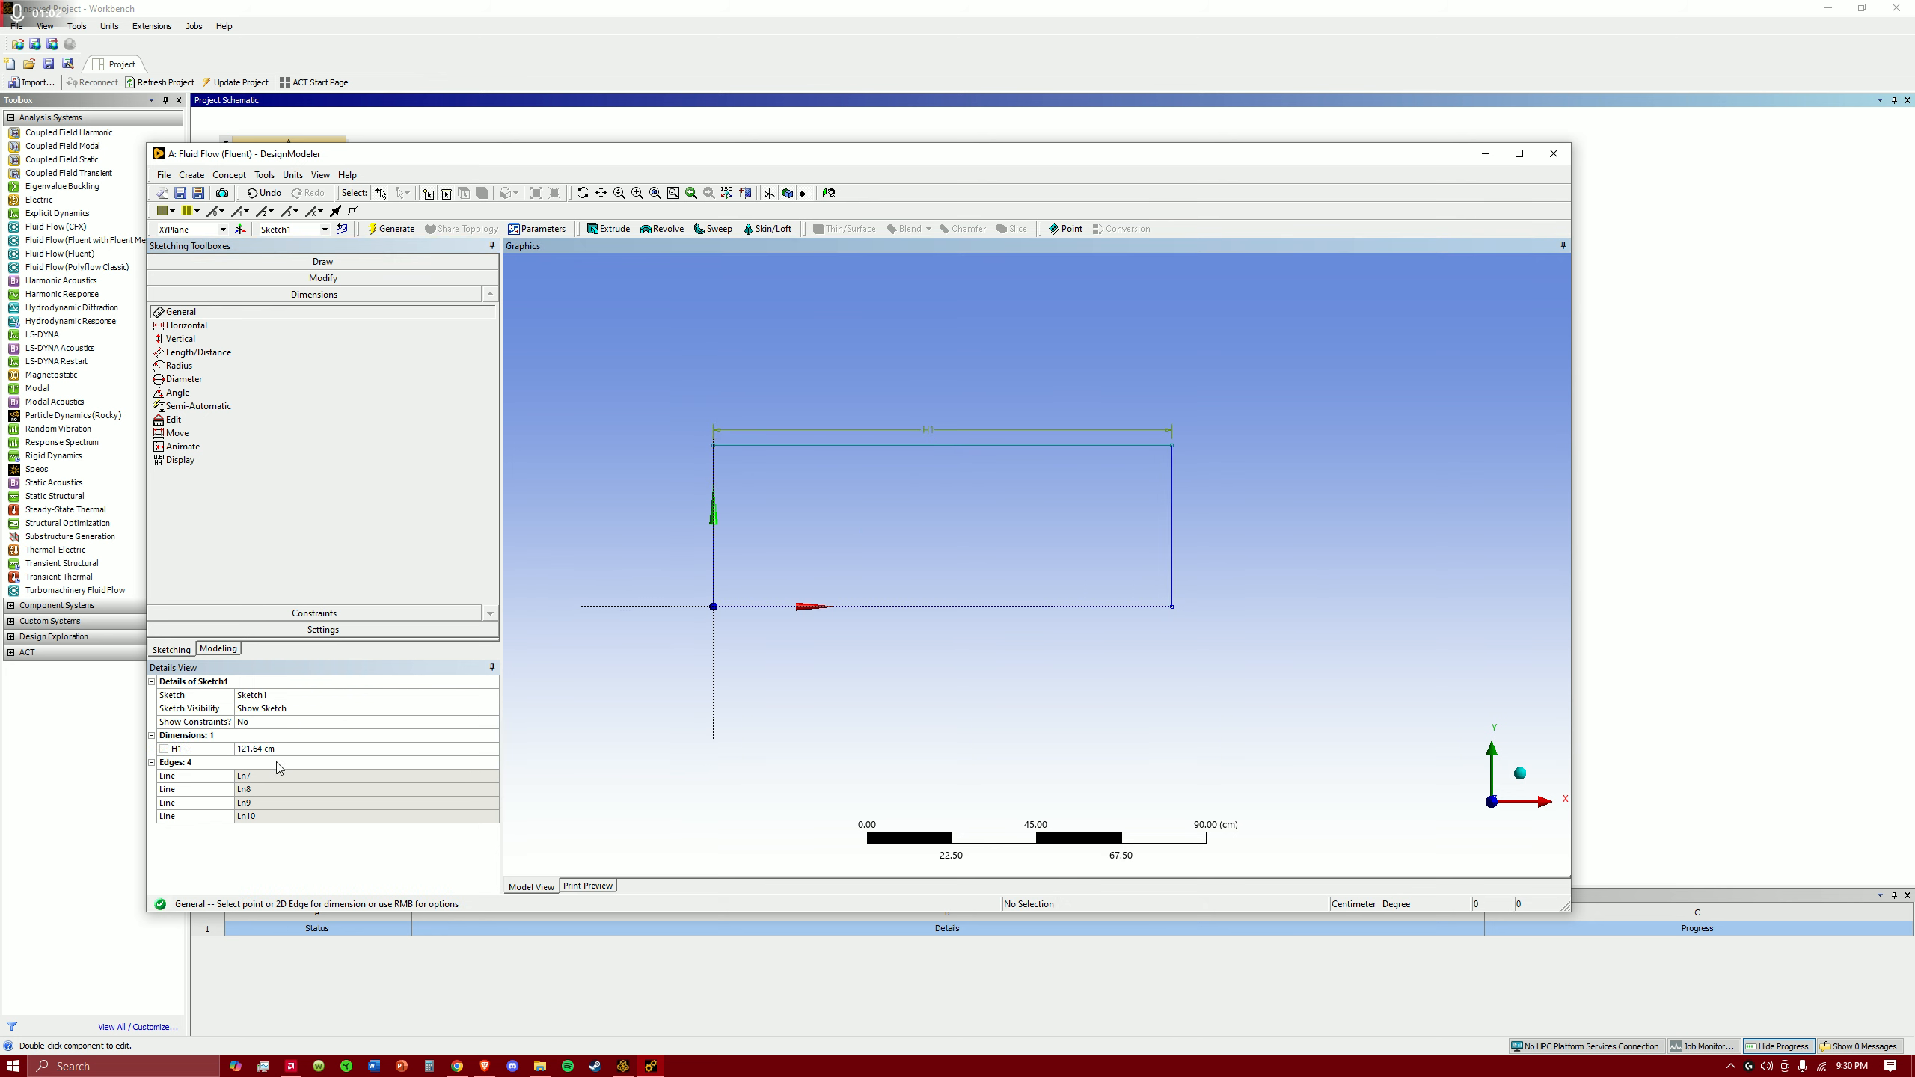
pyautogui.click(714, 539)
pyautogui.click(699, 534)
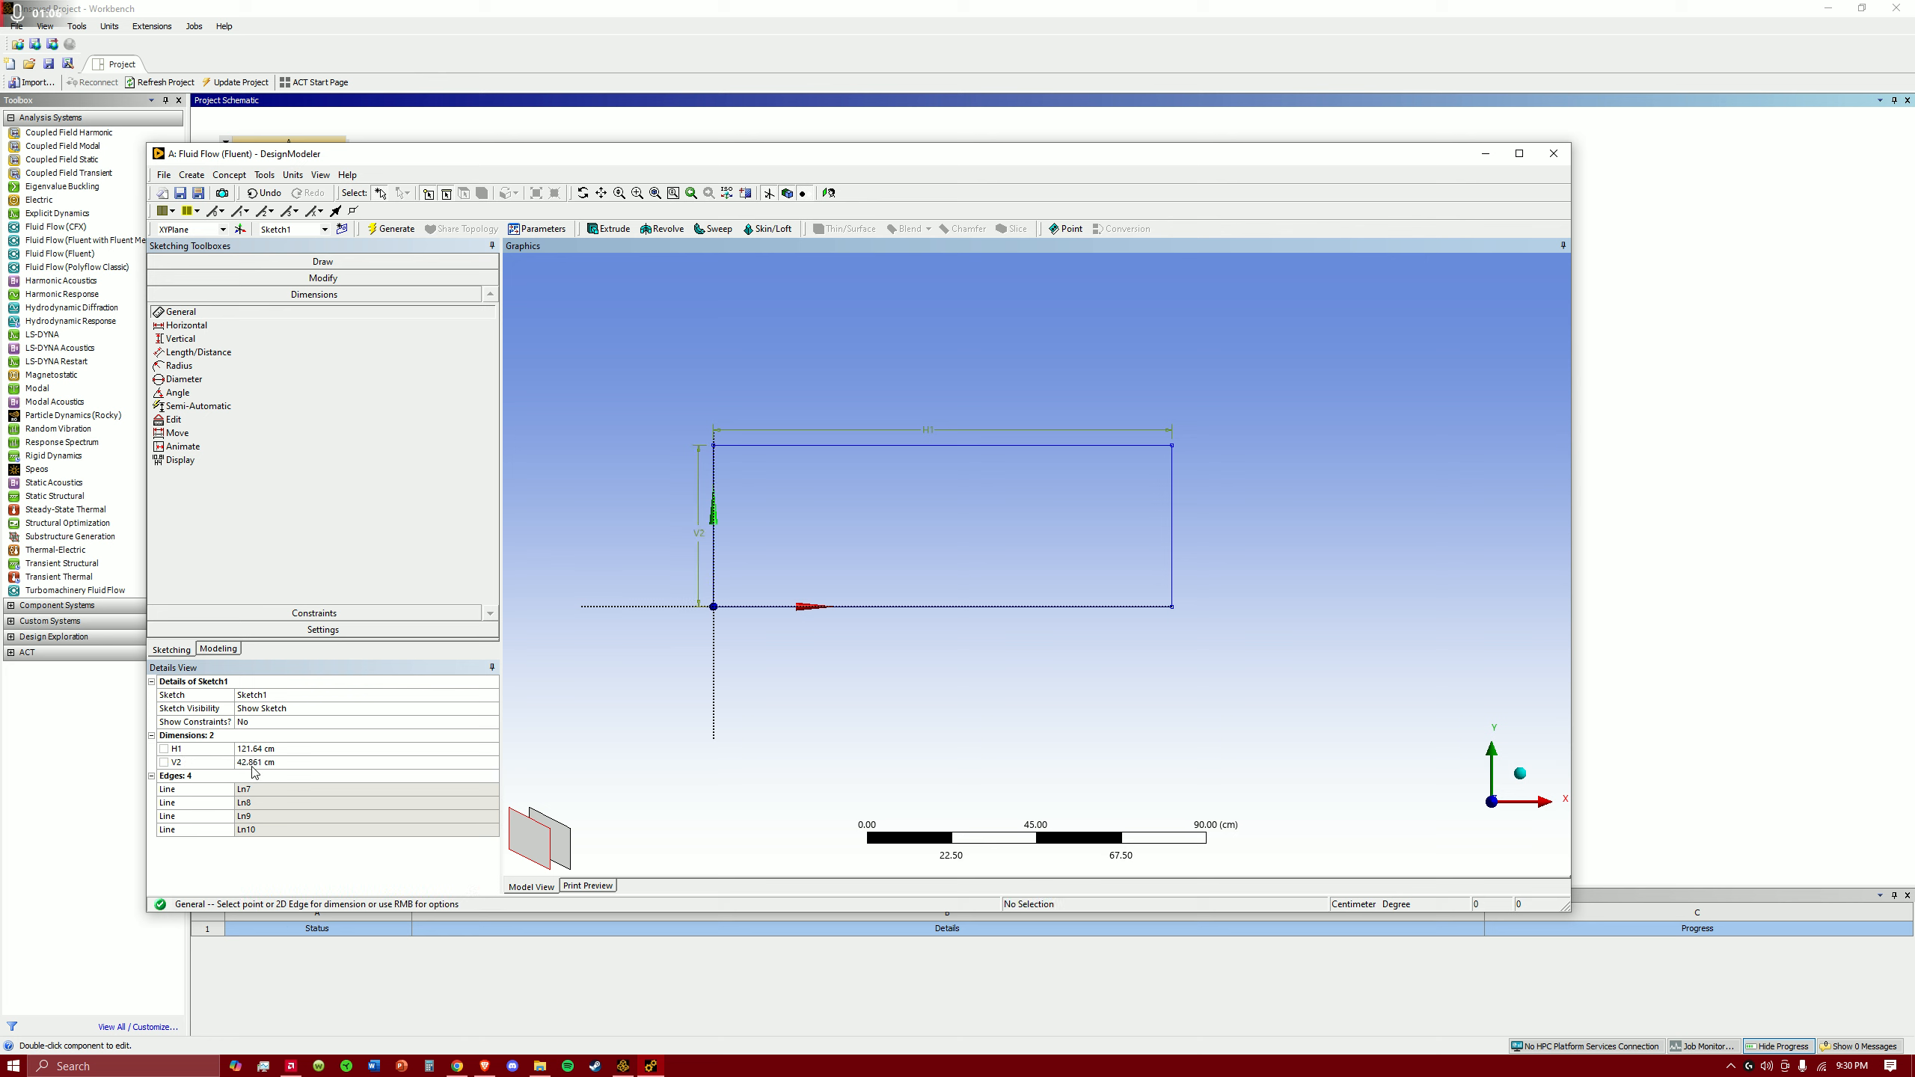
# - Set the rectangle's height dimension V2 to 50 cm and its width dimension H1 to 100 cm
pyautogui.click(253, 762)
pyautogui.write('50')
pyautogui.press('Return')
pyautogui.click(287, 748)
pyautogui.write('100')
pyautogui.press('Return')
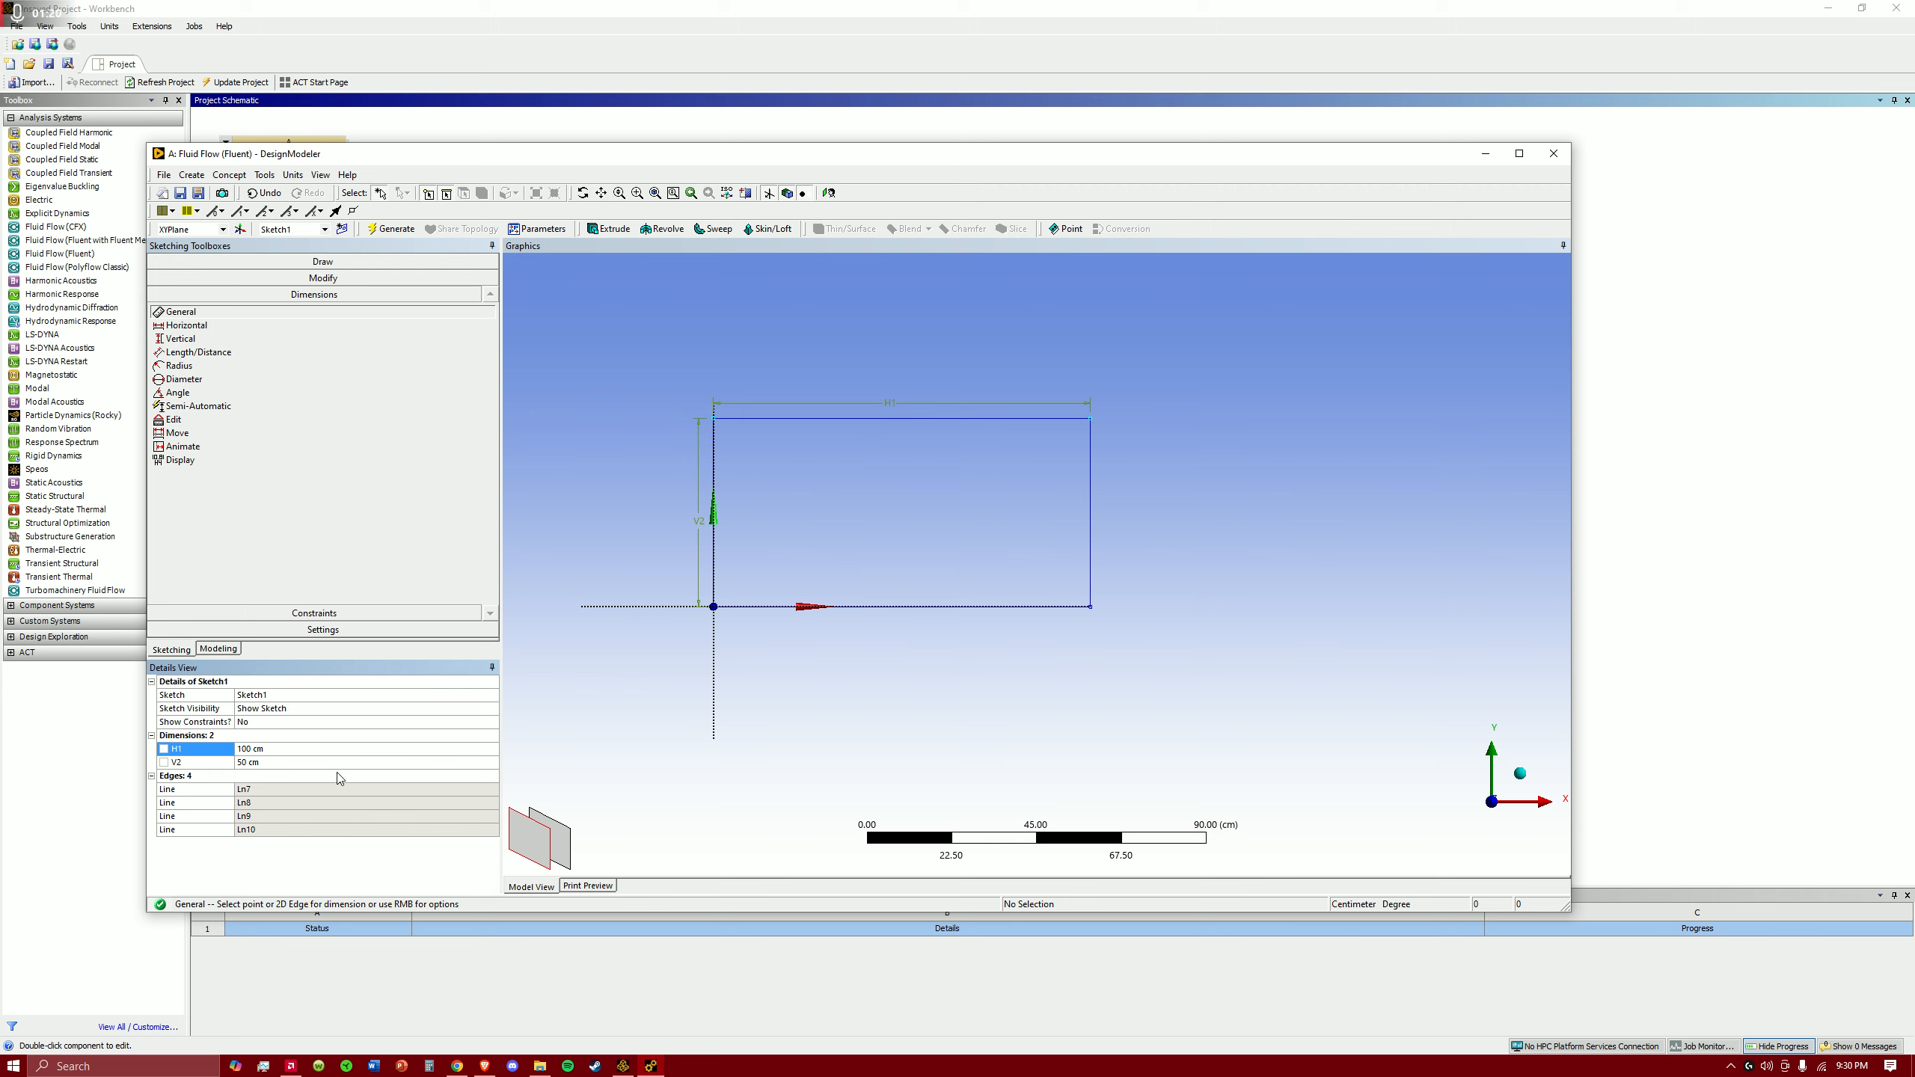
# - Create a surface from Sketch1 with Surfaces From Sketches using Add Material, and generate it
pyautogui.click(240, 176)
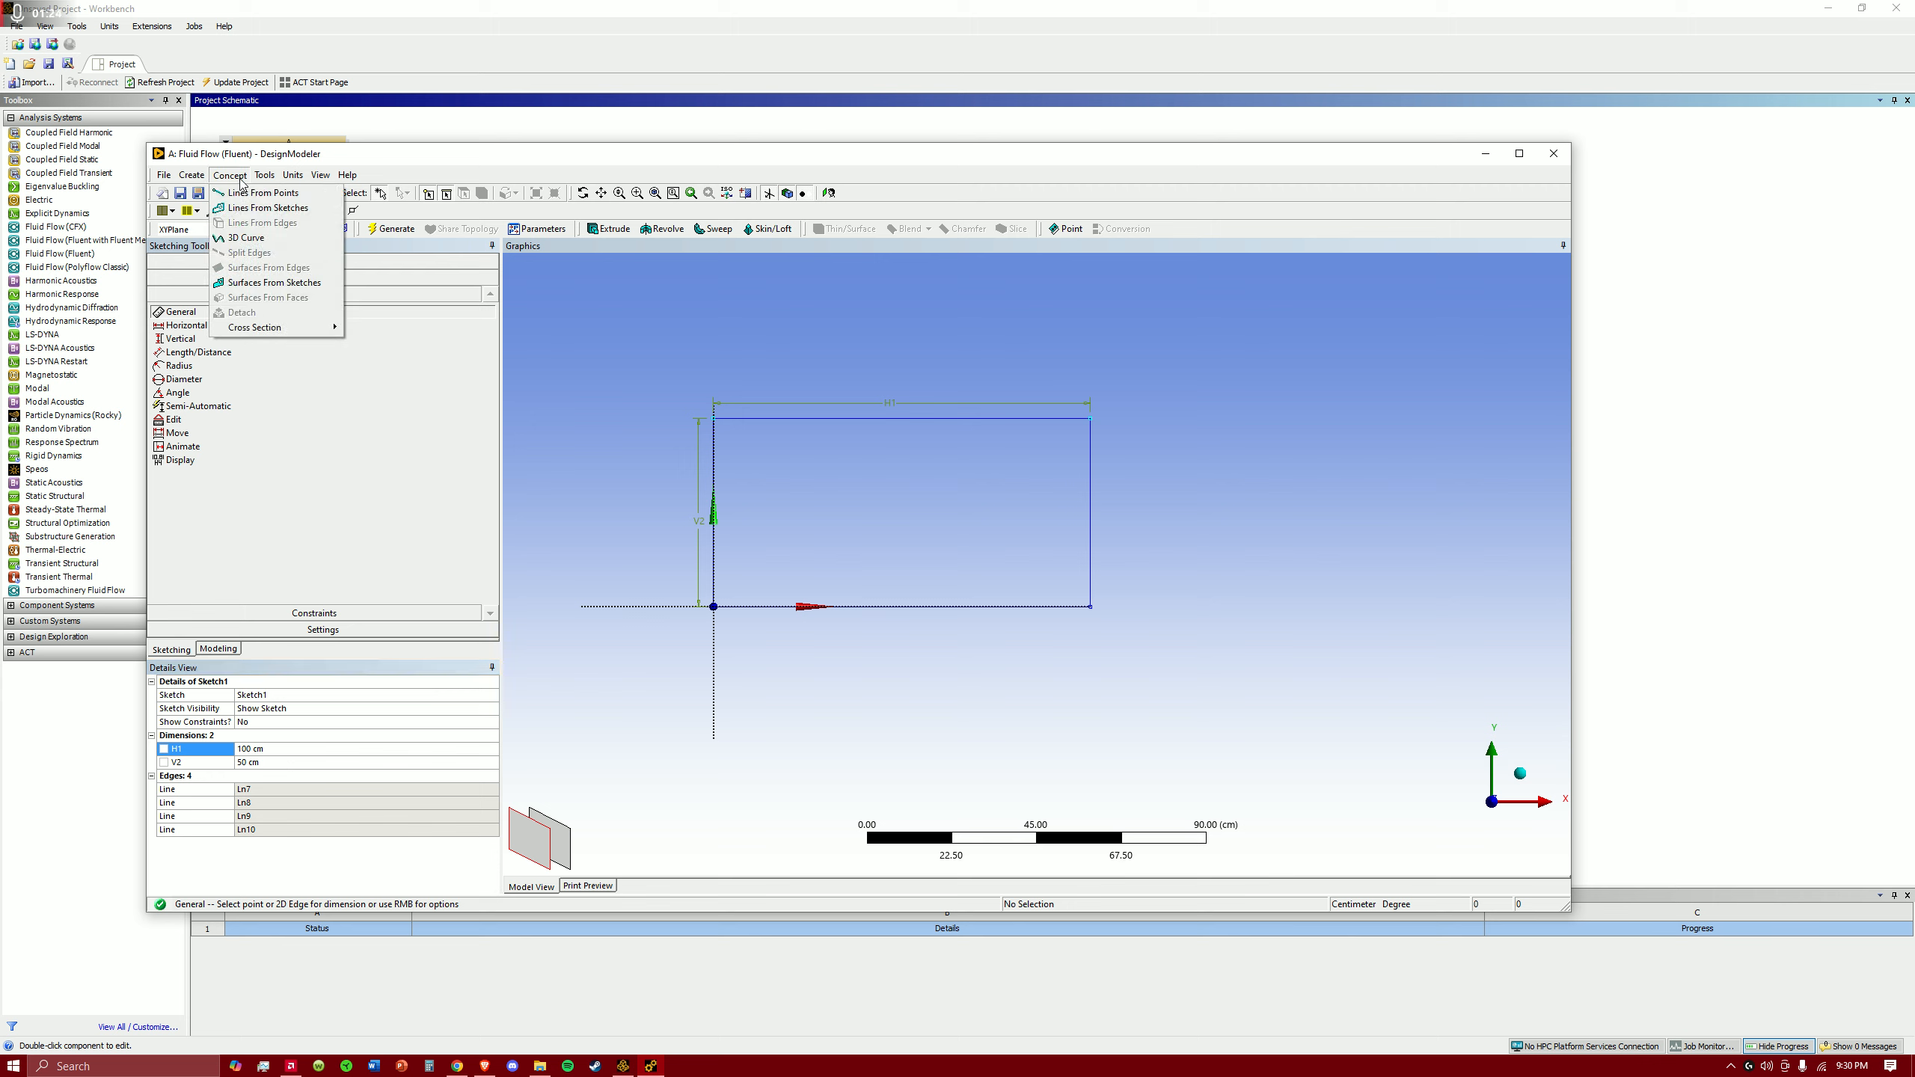
pyautogui.click(286, 283)
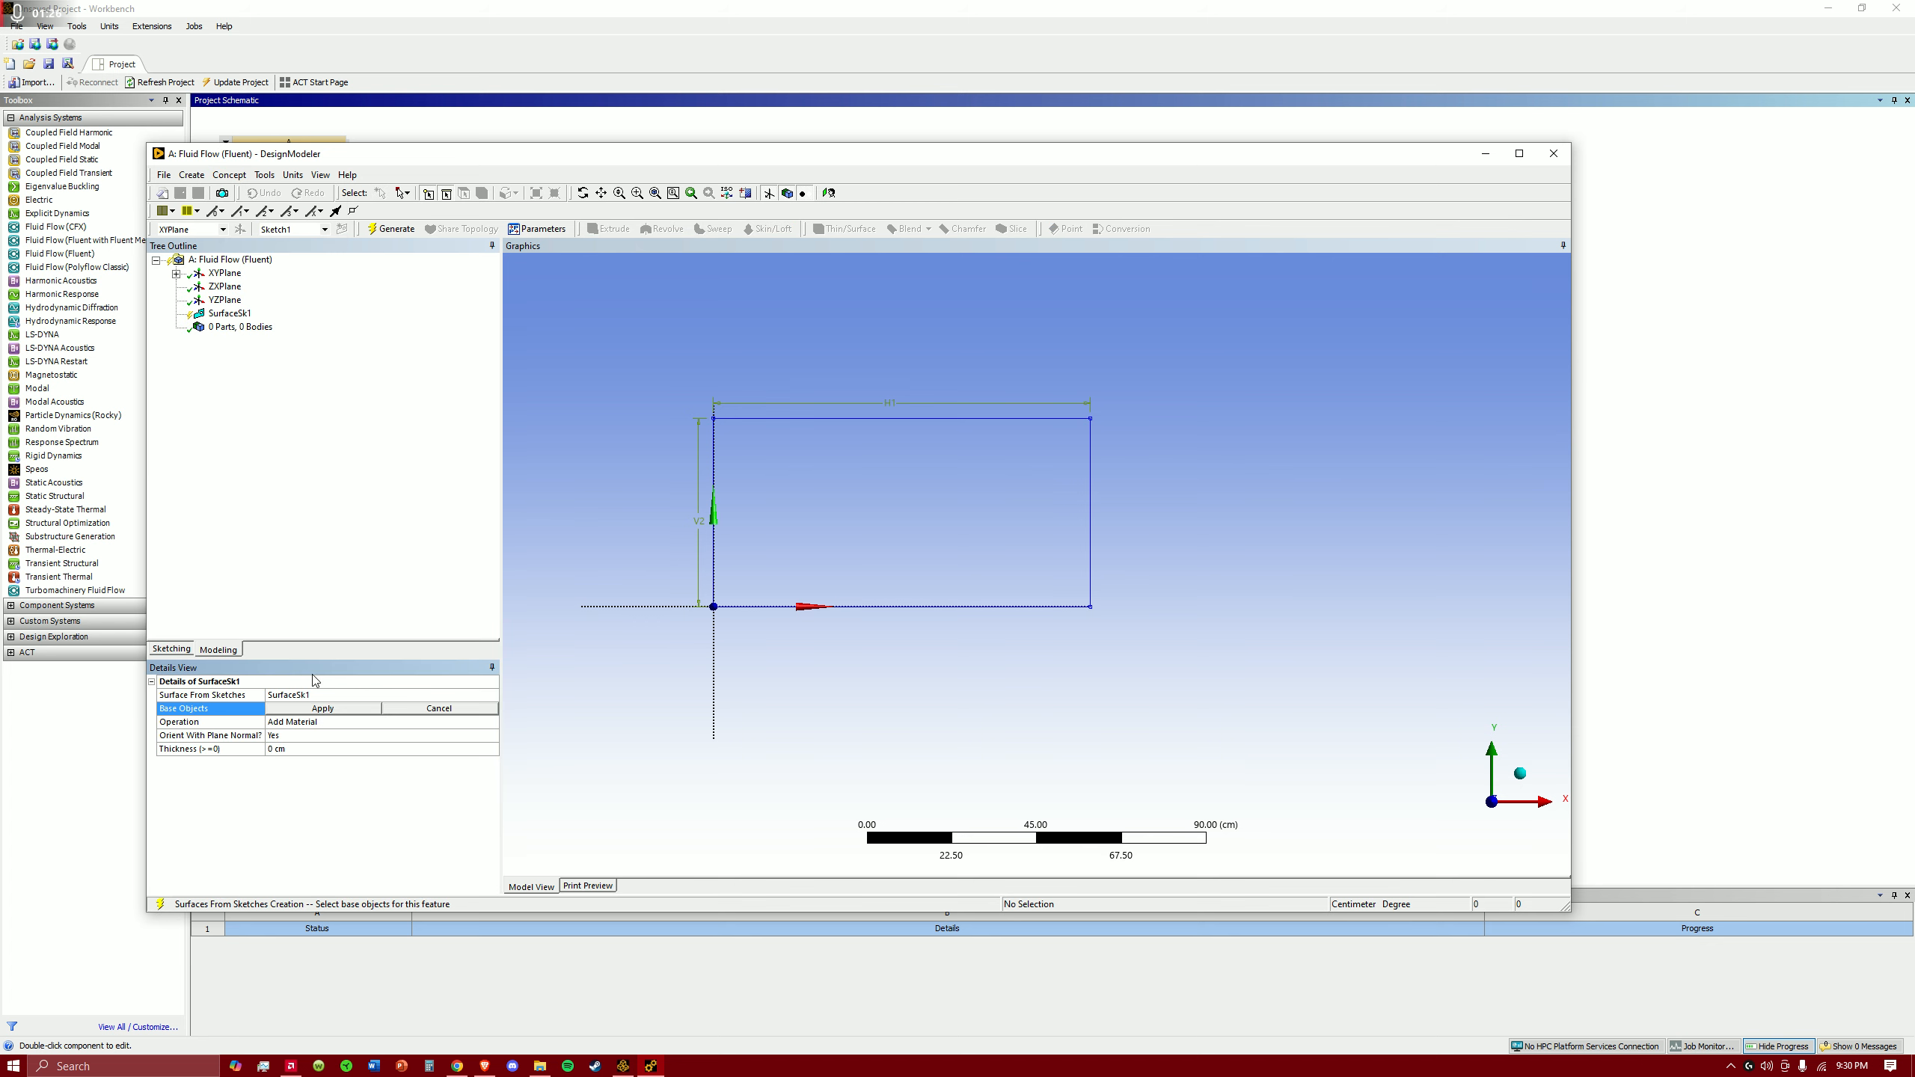
pyautogui.click(176, 274)
pyautogui.click(242, 287)
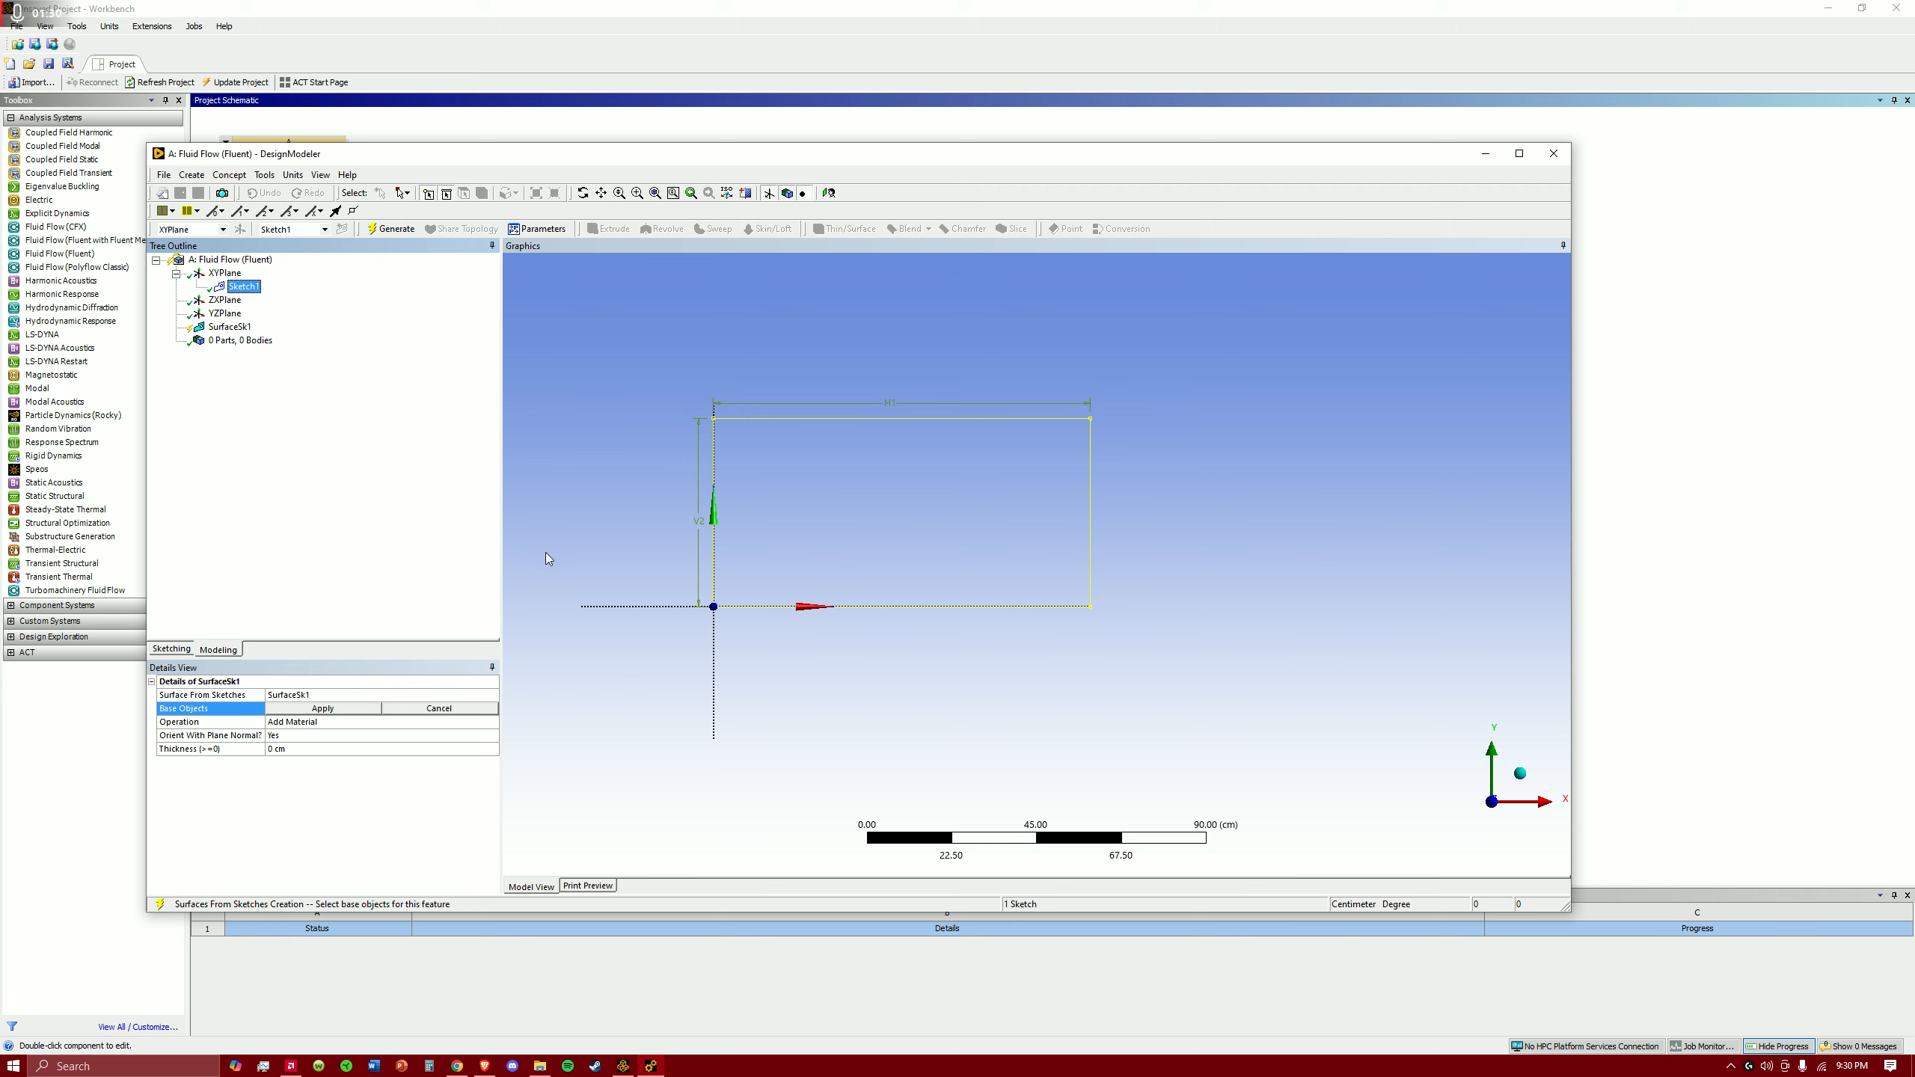
pyautogui.click(322, 709)
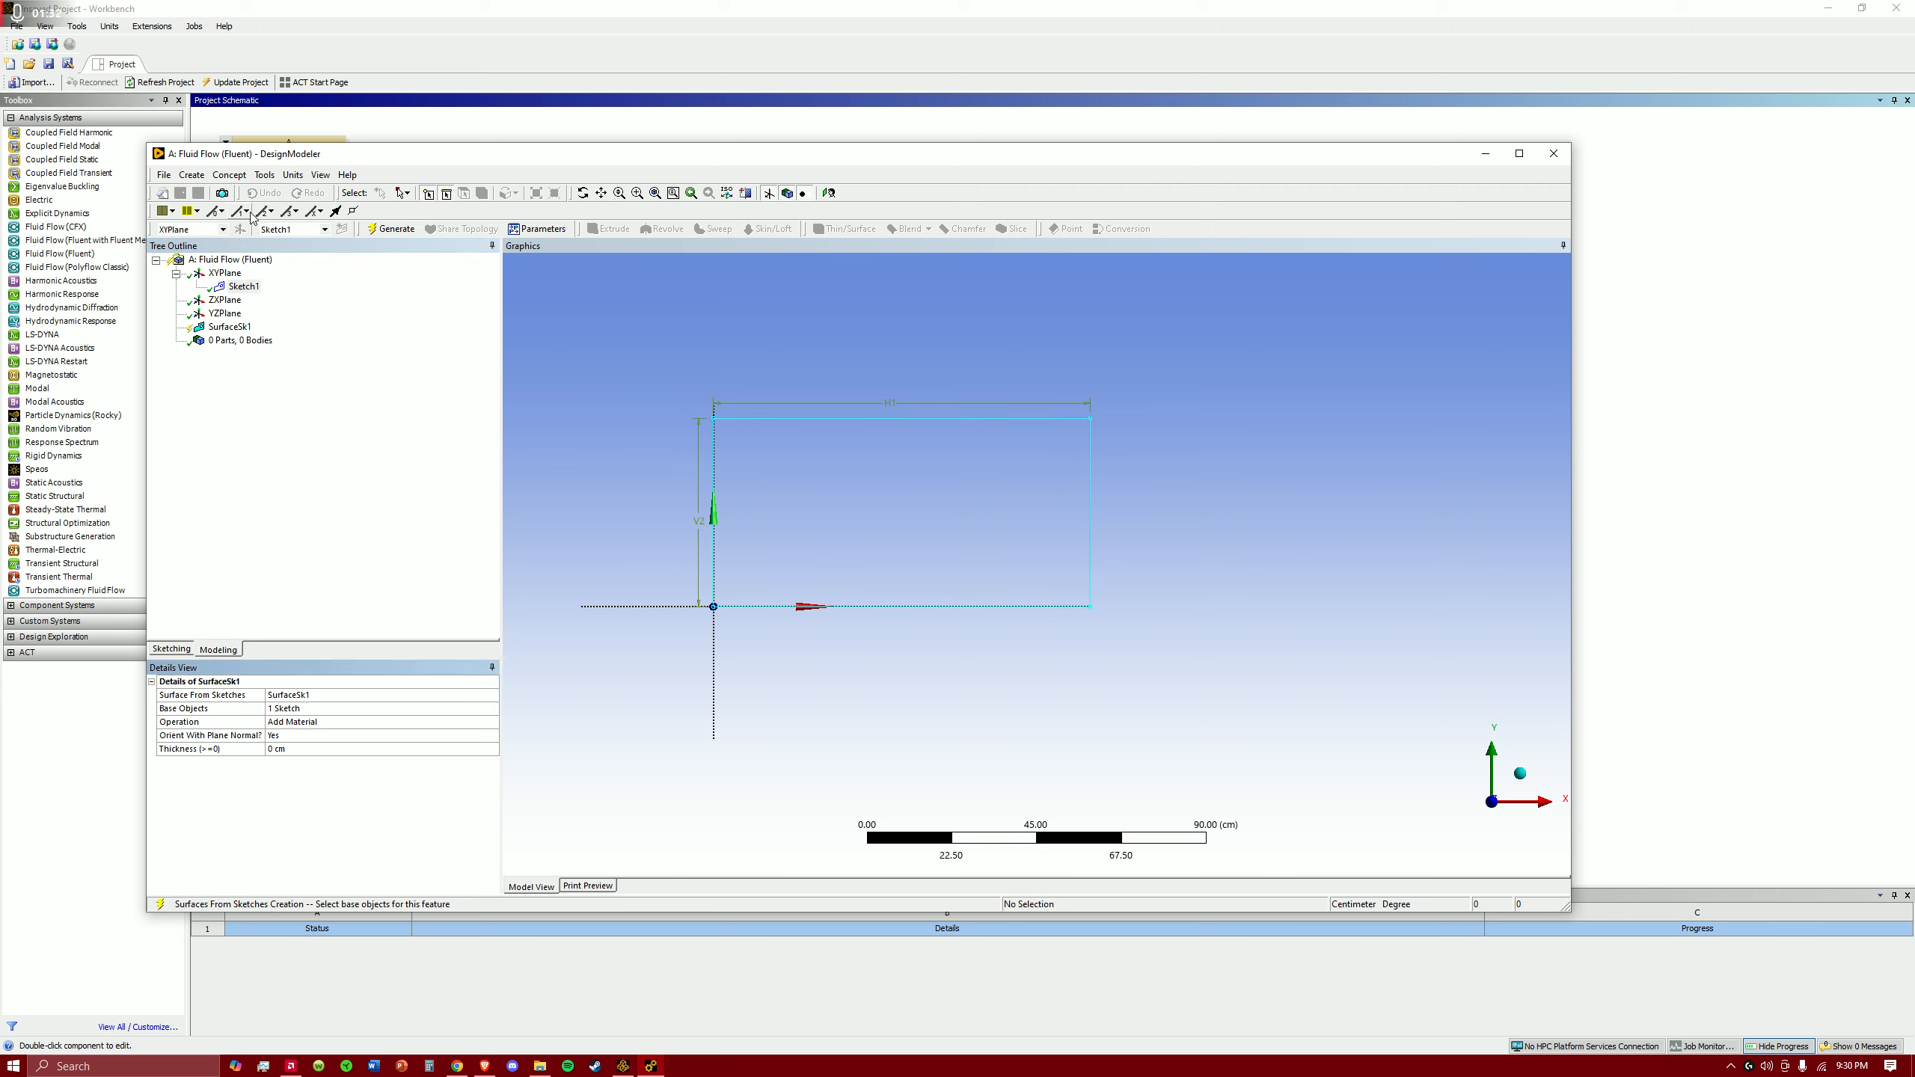
pyautogui.click(391, 229)
pyautogui.keyDown('ctrl'); pyautogui.moveTo(761, 592); pyautogui.dragTo(1038, 522, button='middle'); pyautogui.keyUp('ctrl')
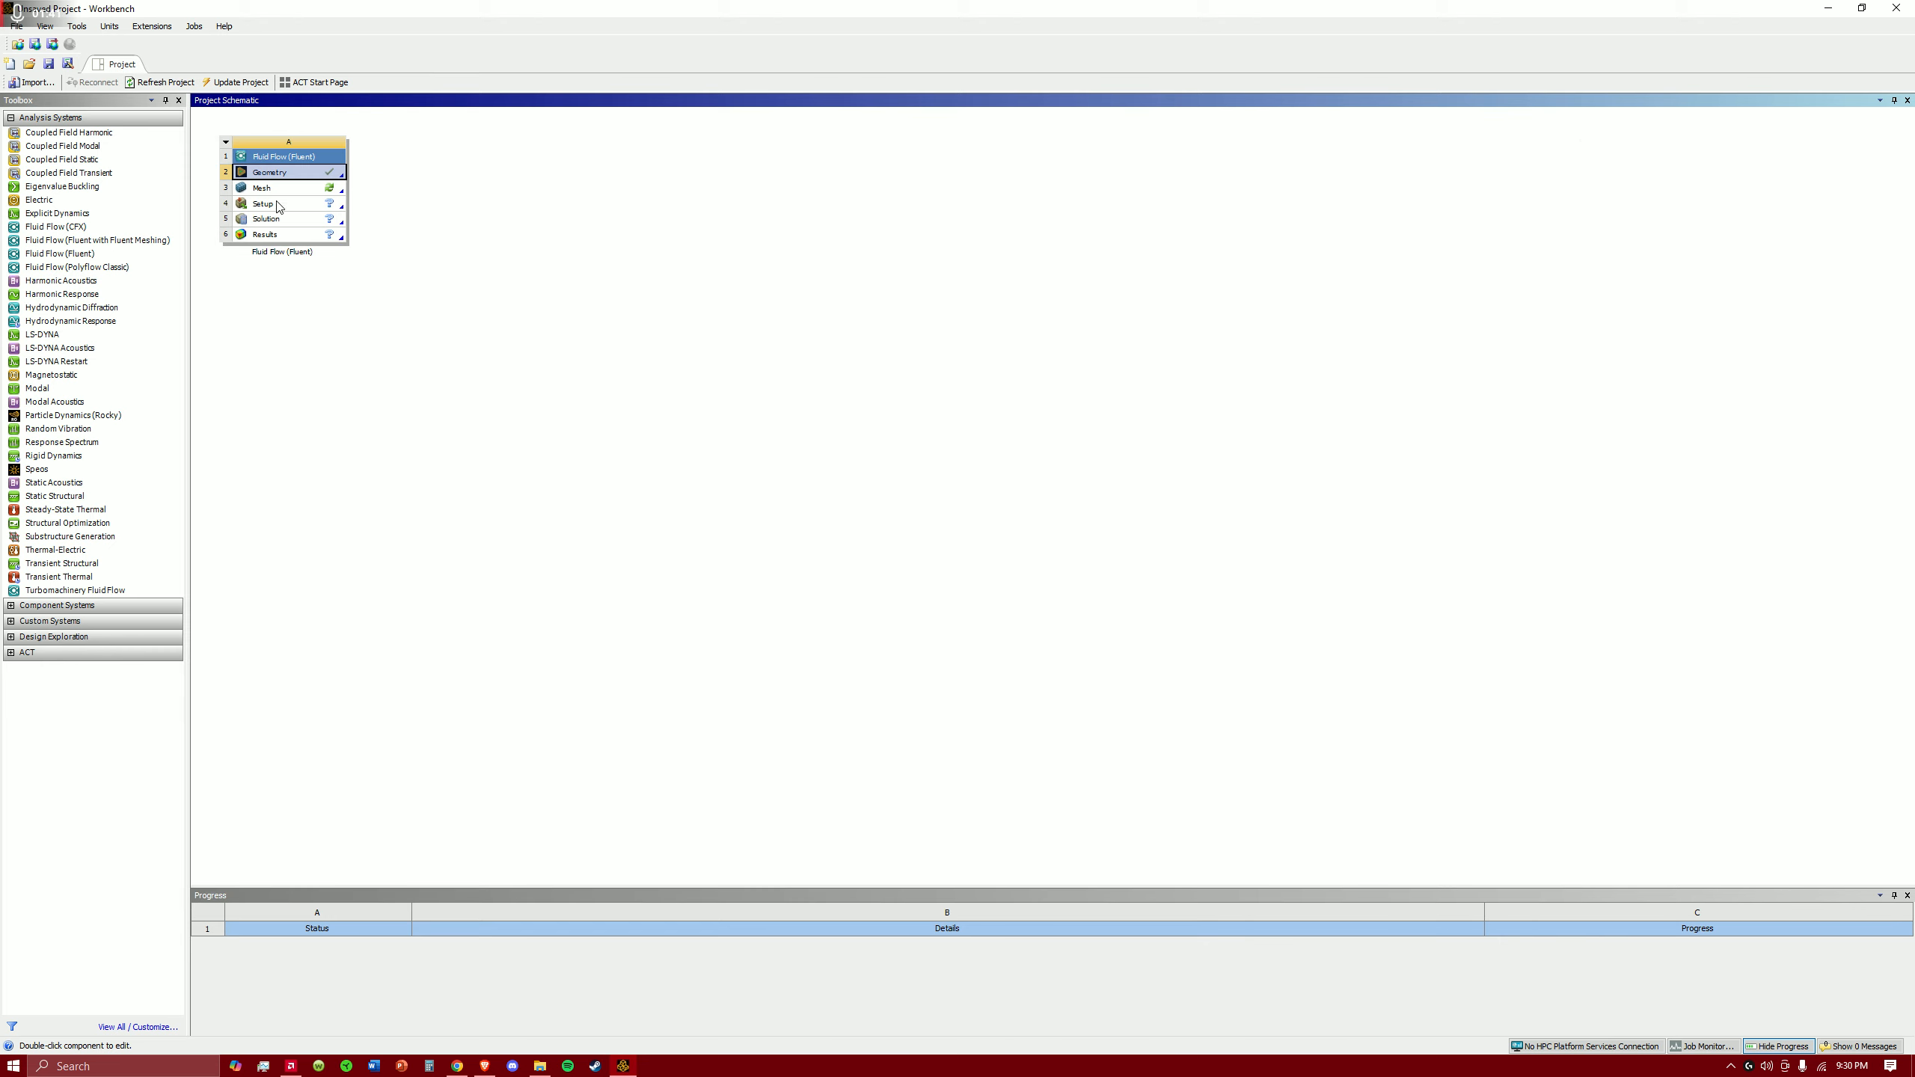
# - Open the Mesh component of the Fluid Flow (Fluent) system and generate the mesh with default settings
pyautogui.click(265, 194)
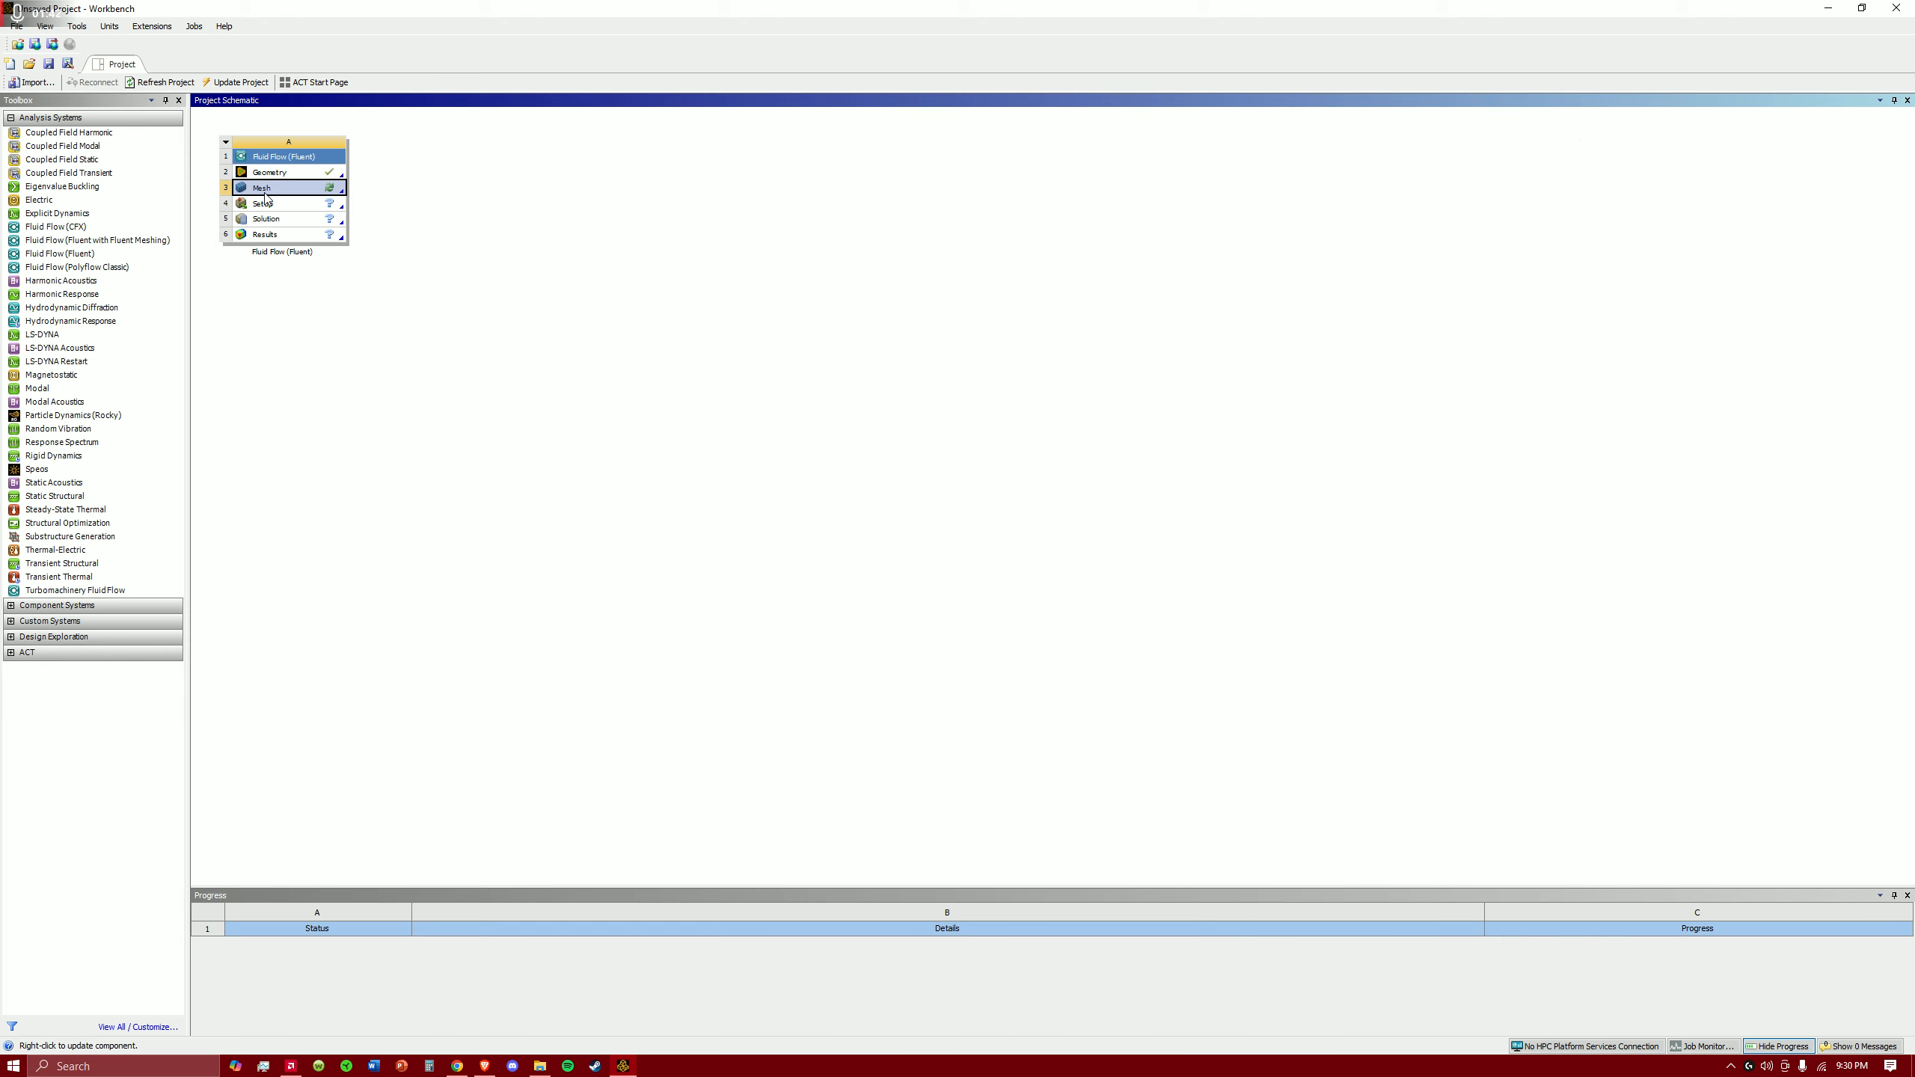
pyautogui.doubleClick(279, 193)
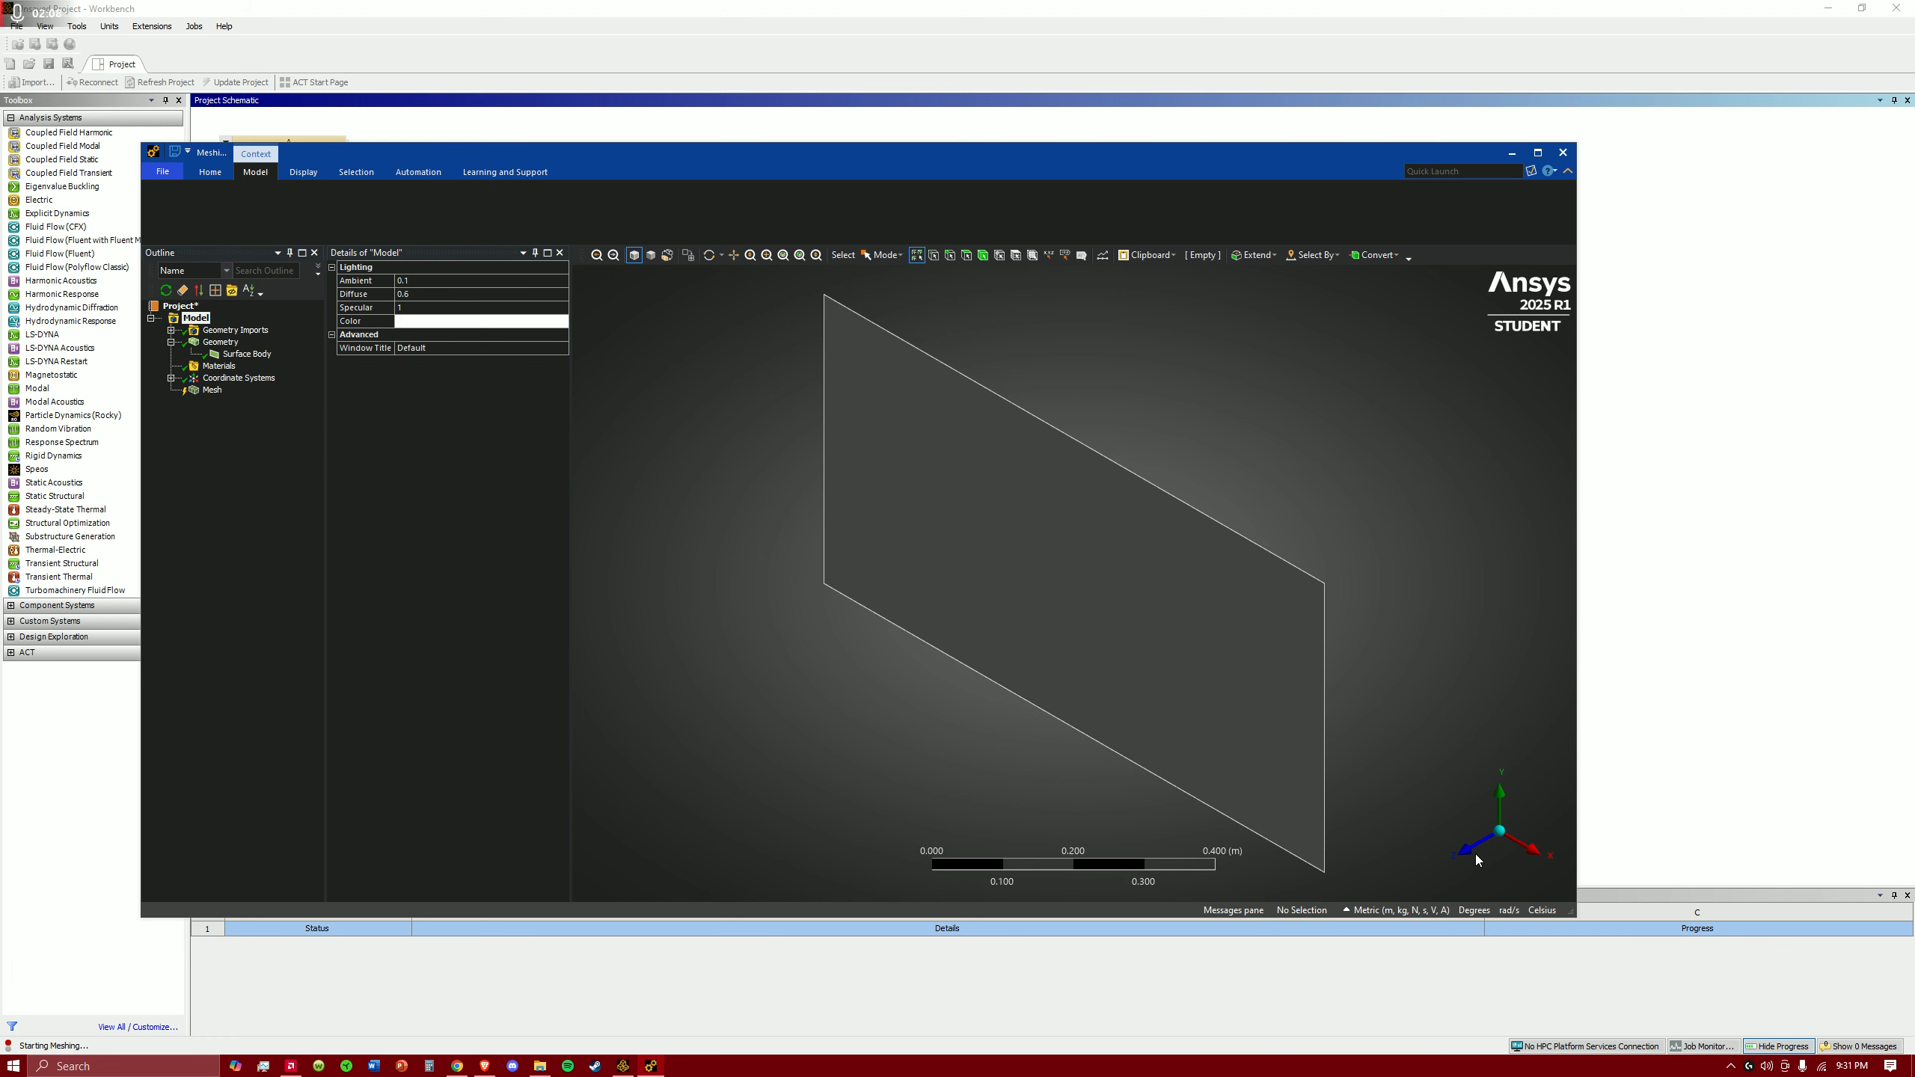
pyautogui.click(1468, 859)
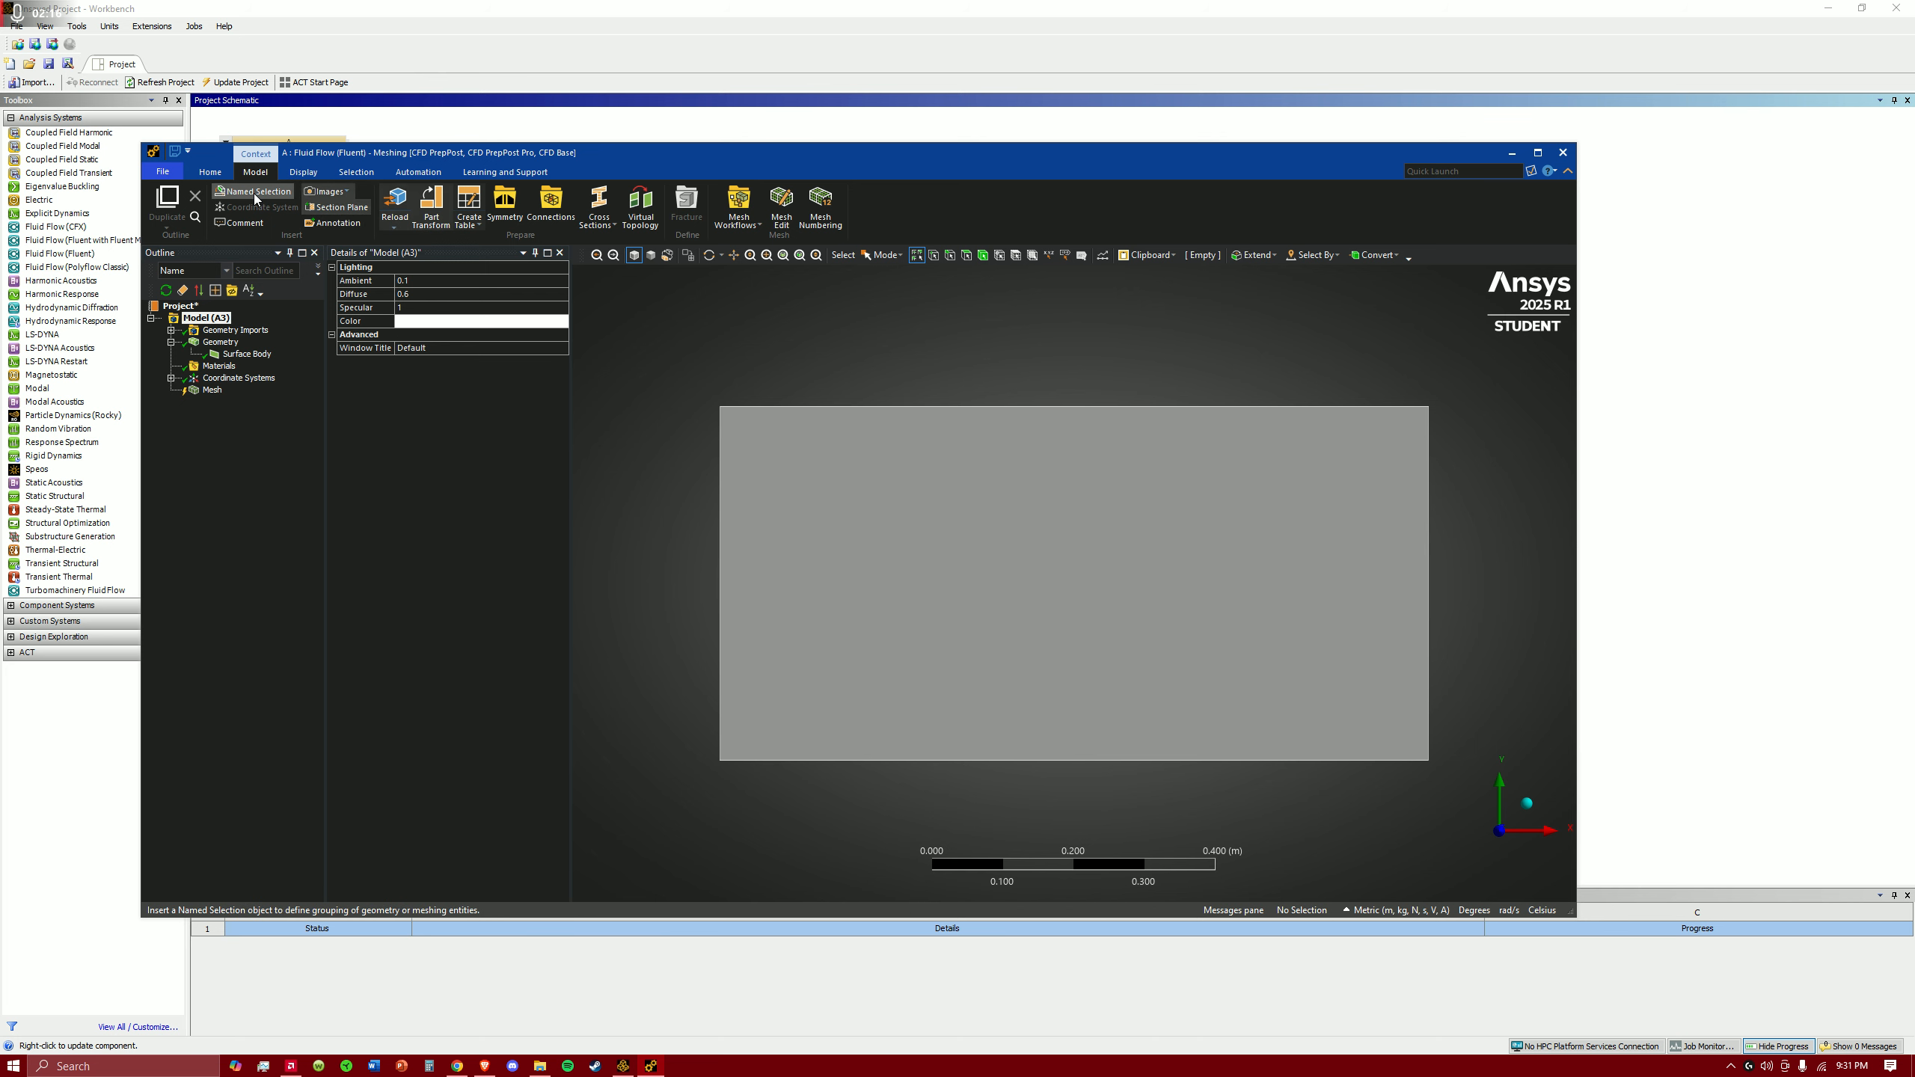
pyautogui.click(212, 390)
pyautogui.click(315, 216)
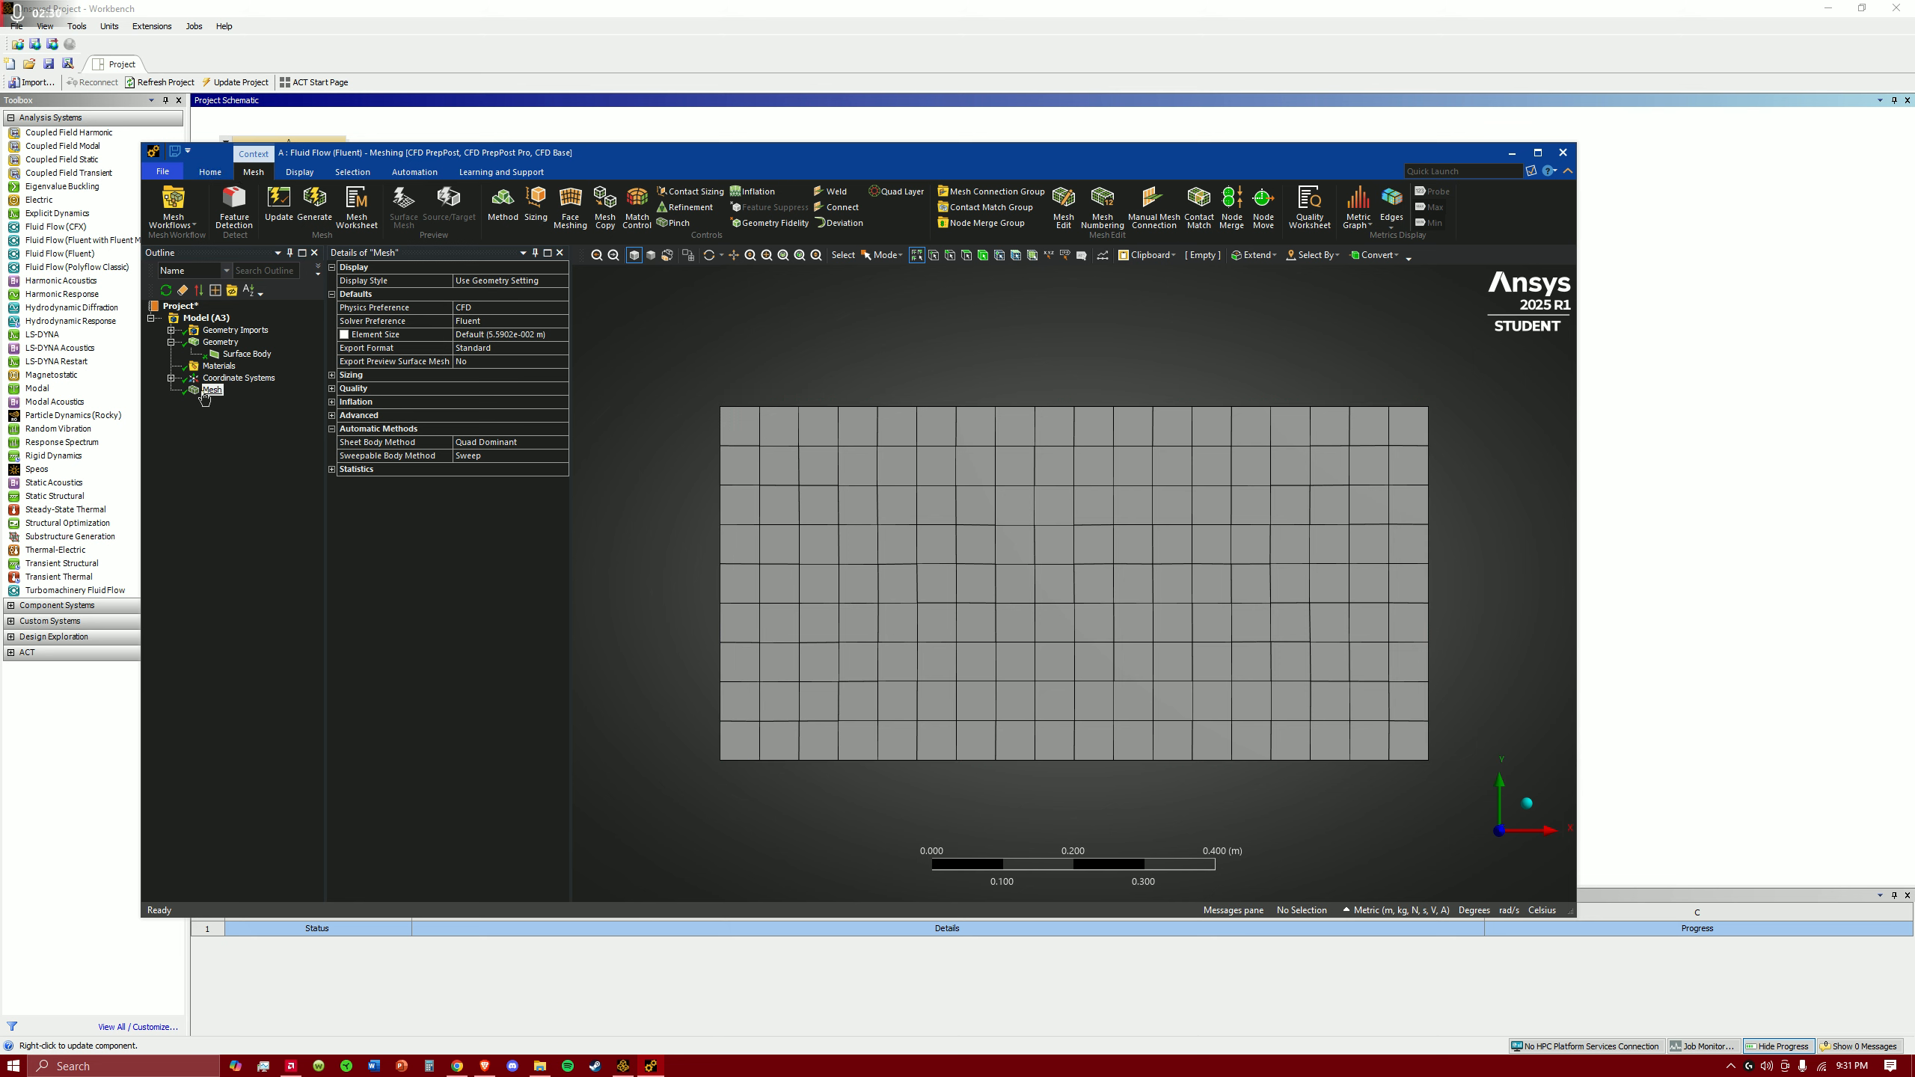
# - Create a named selection called Inlet from the left vertical edge of the surface, using edge selection
pyautogui.click(220, 378)
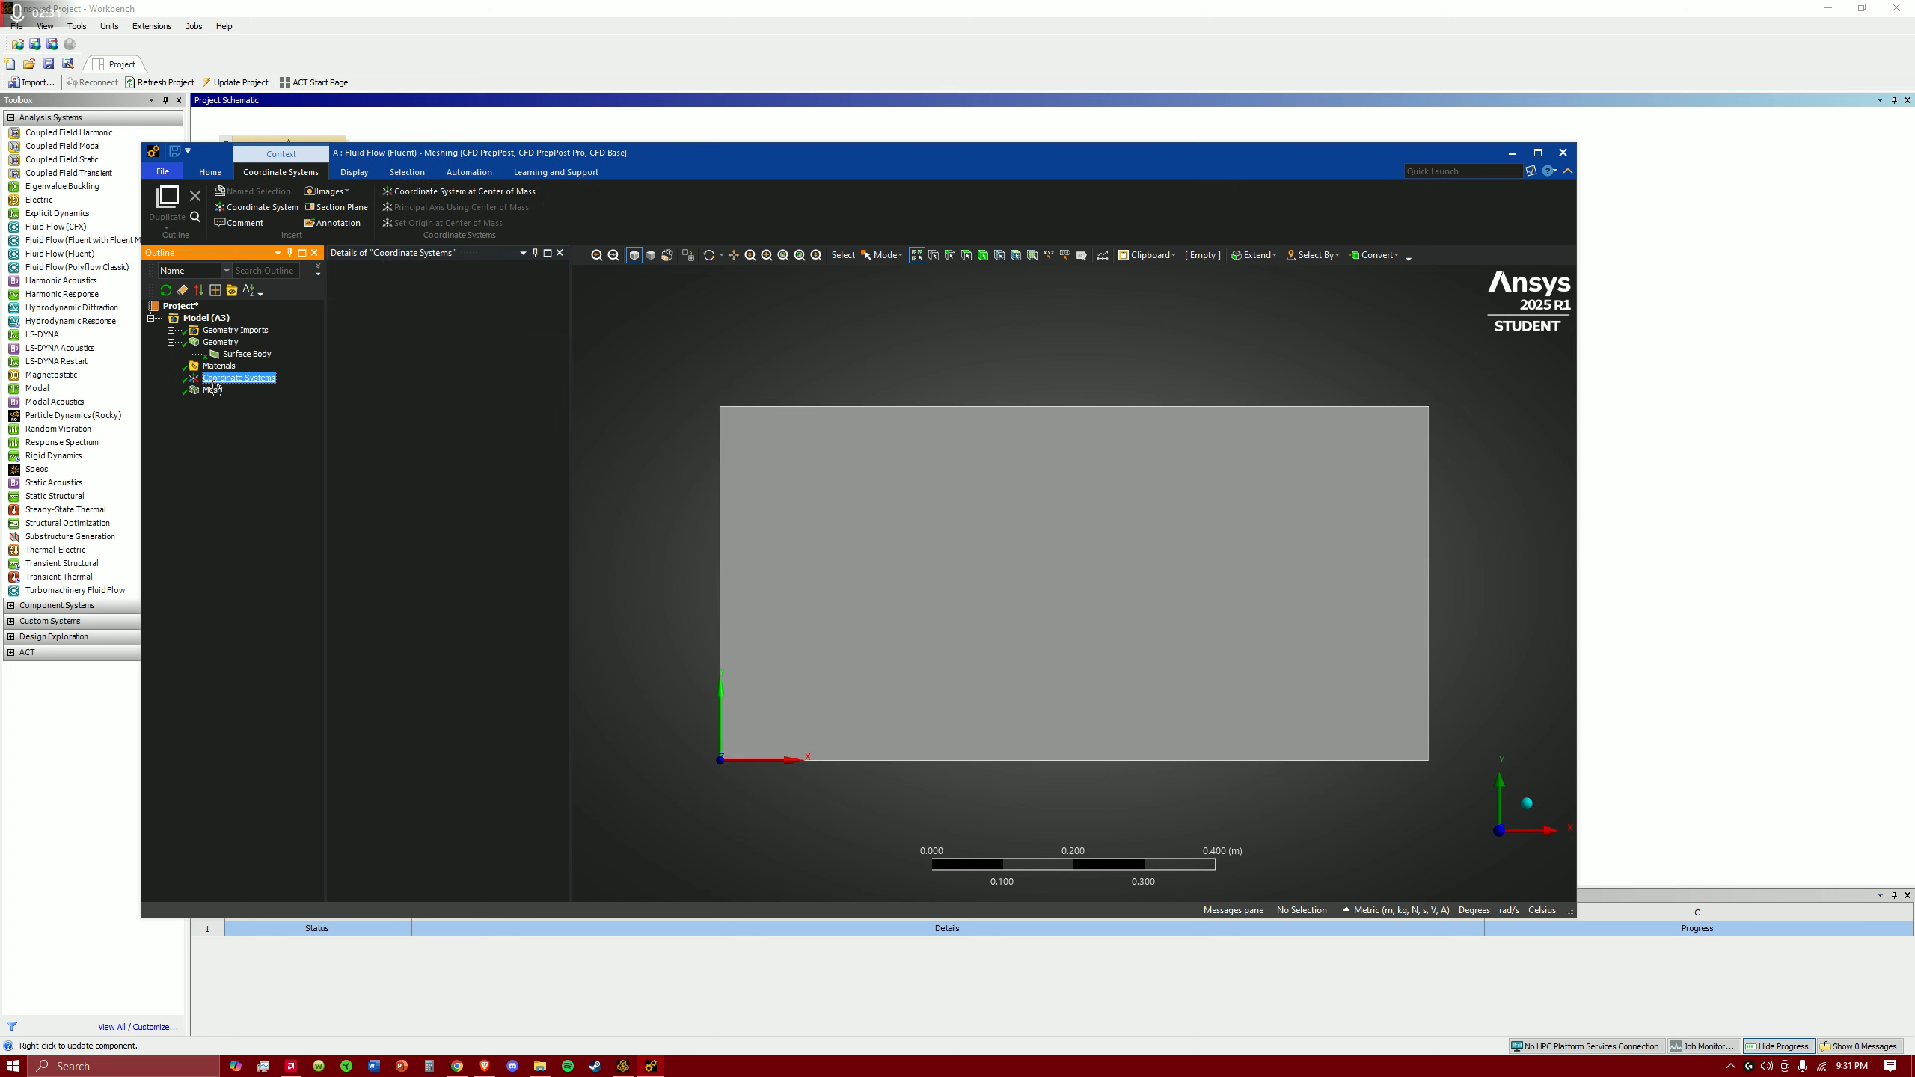
pyautogui.click(198, 319)
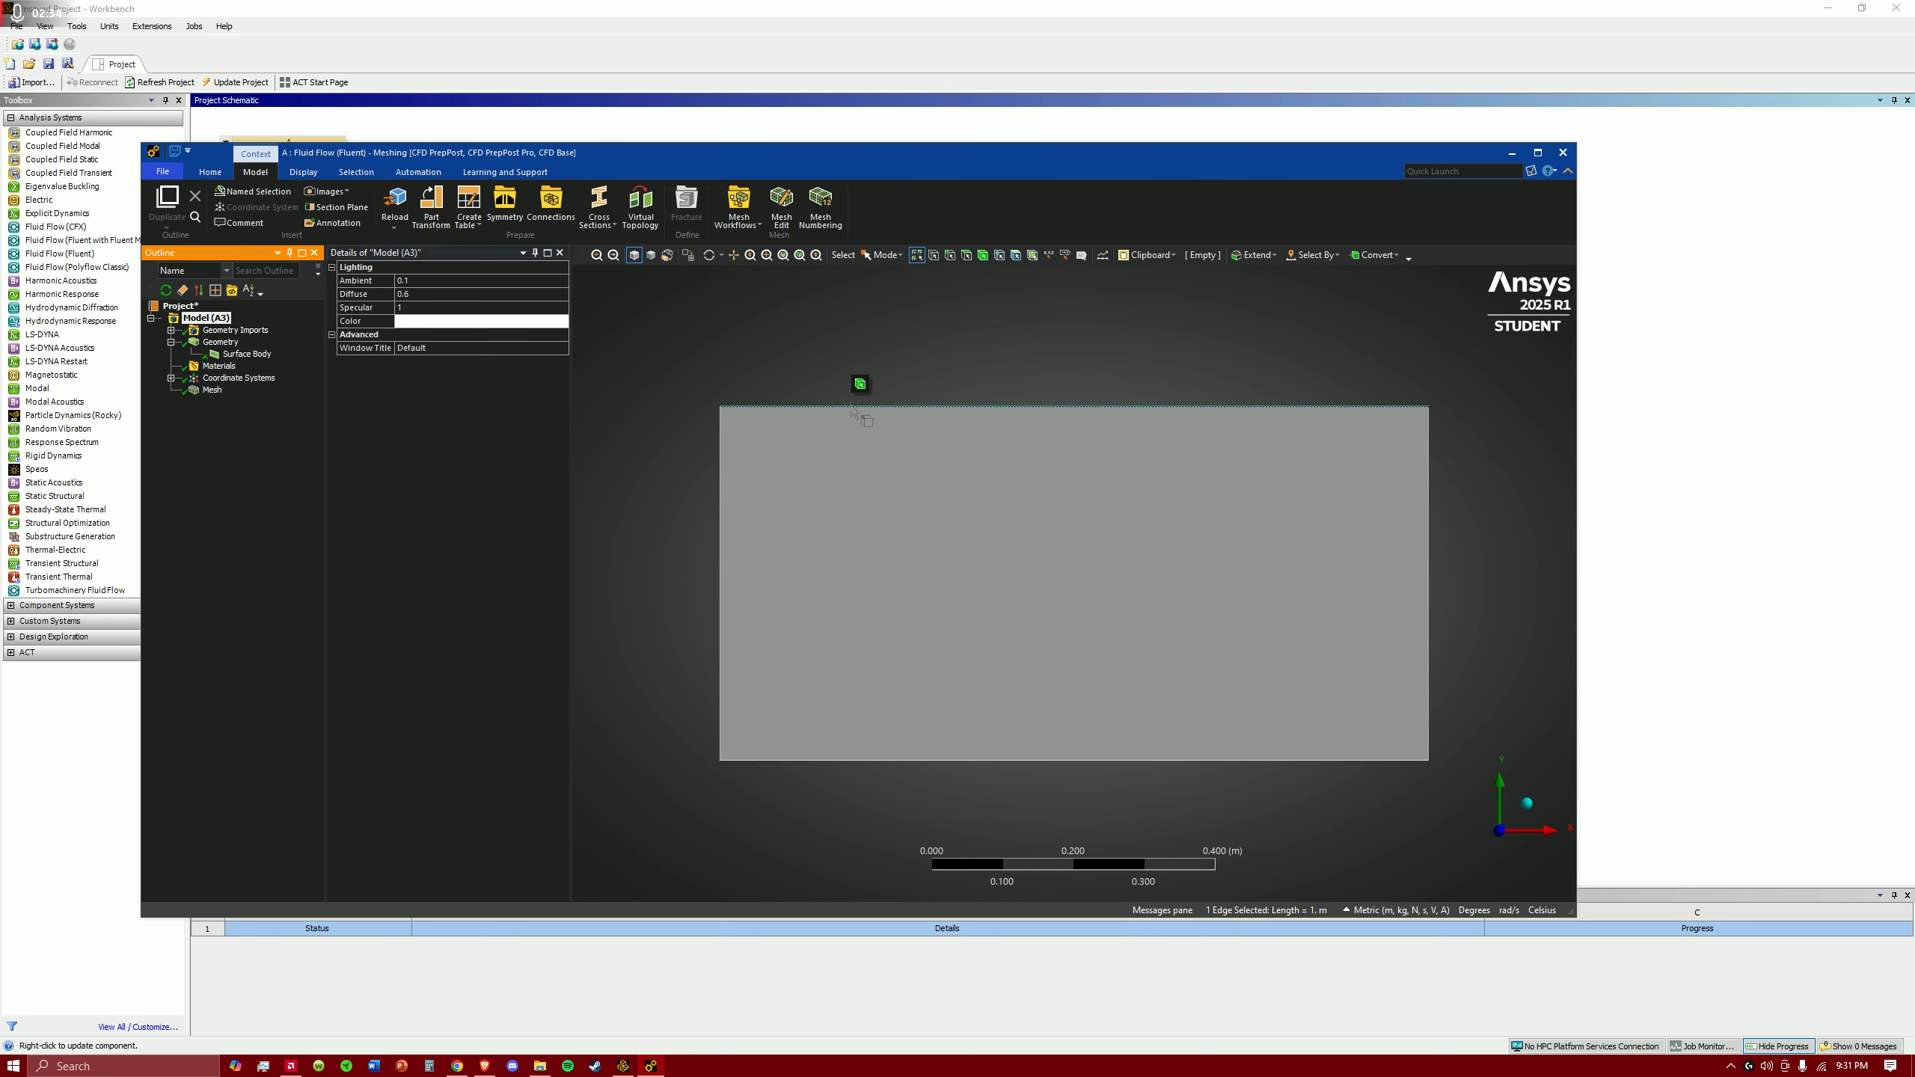
pyautogui.click(952, 259)
pyautogui.click(954, 407)
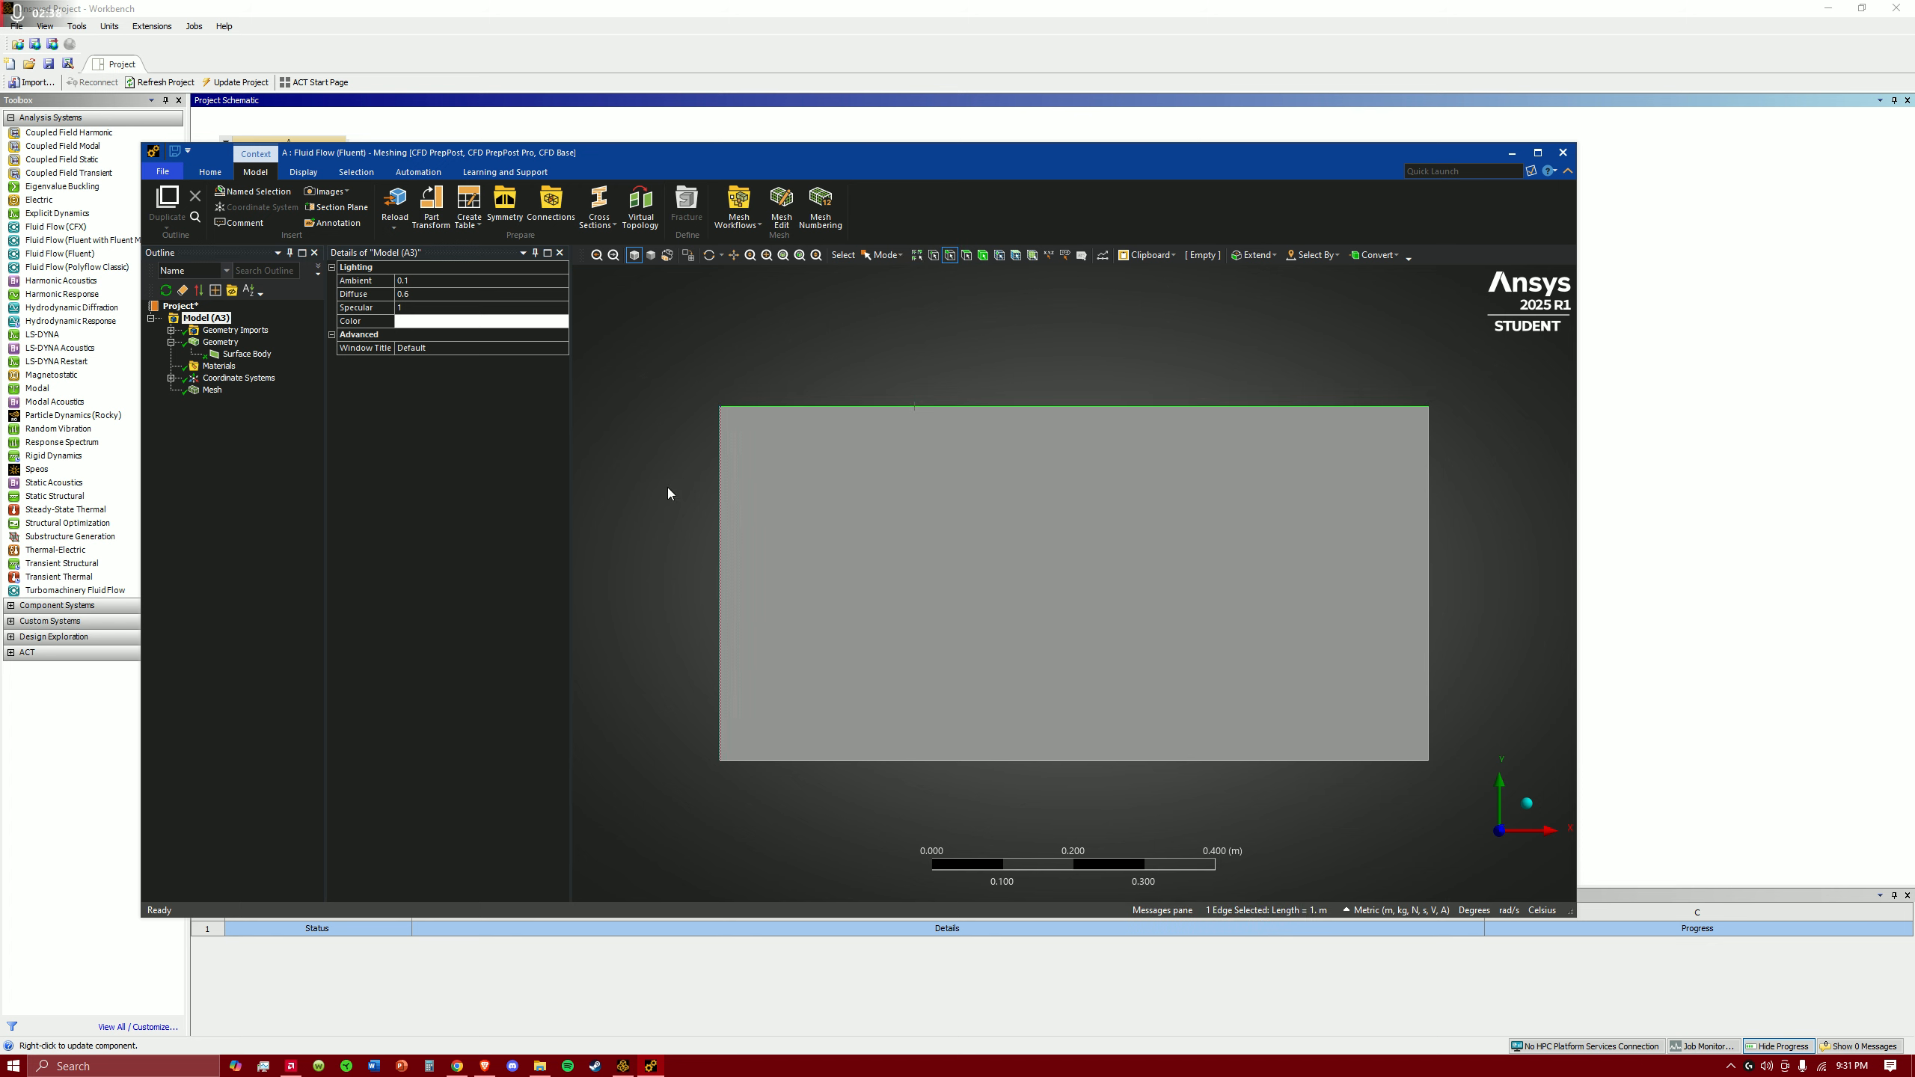
pyautogui.click(723, 502)
pyautogui.press('n')
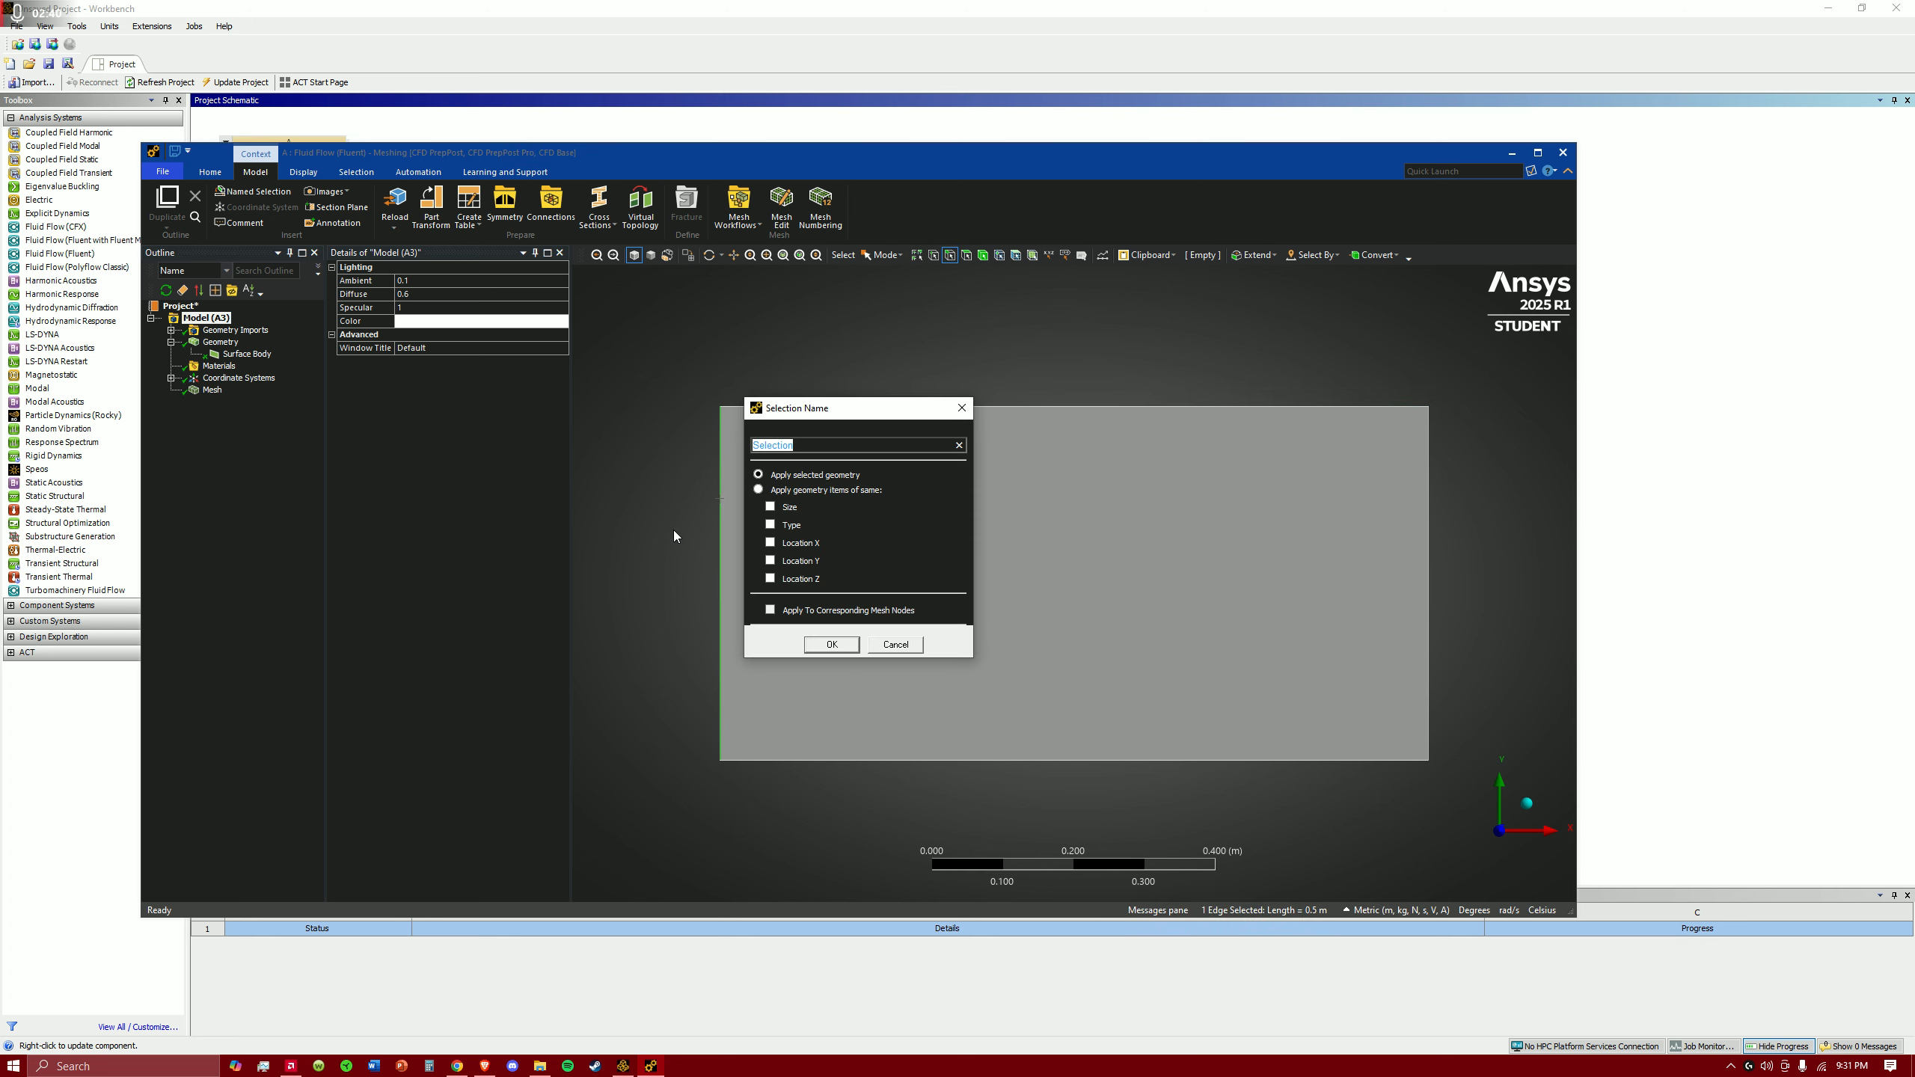
pyautogui.write('Inlet')
pyautogui.click(832, 645)
# - Create a named selection called Outlet from the right vertical edge of the surface
pyautogui.click(1433, 591)
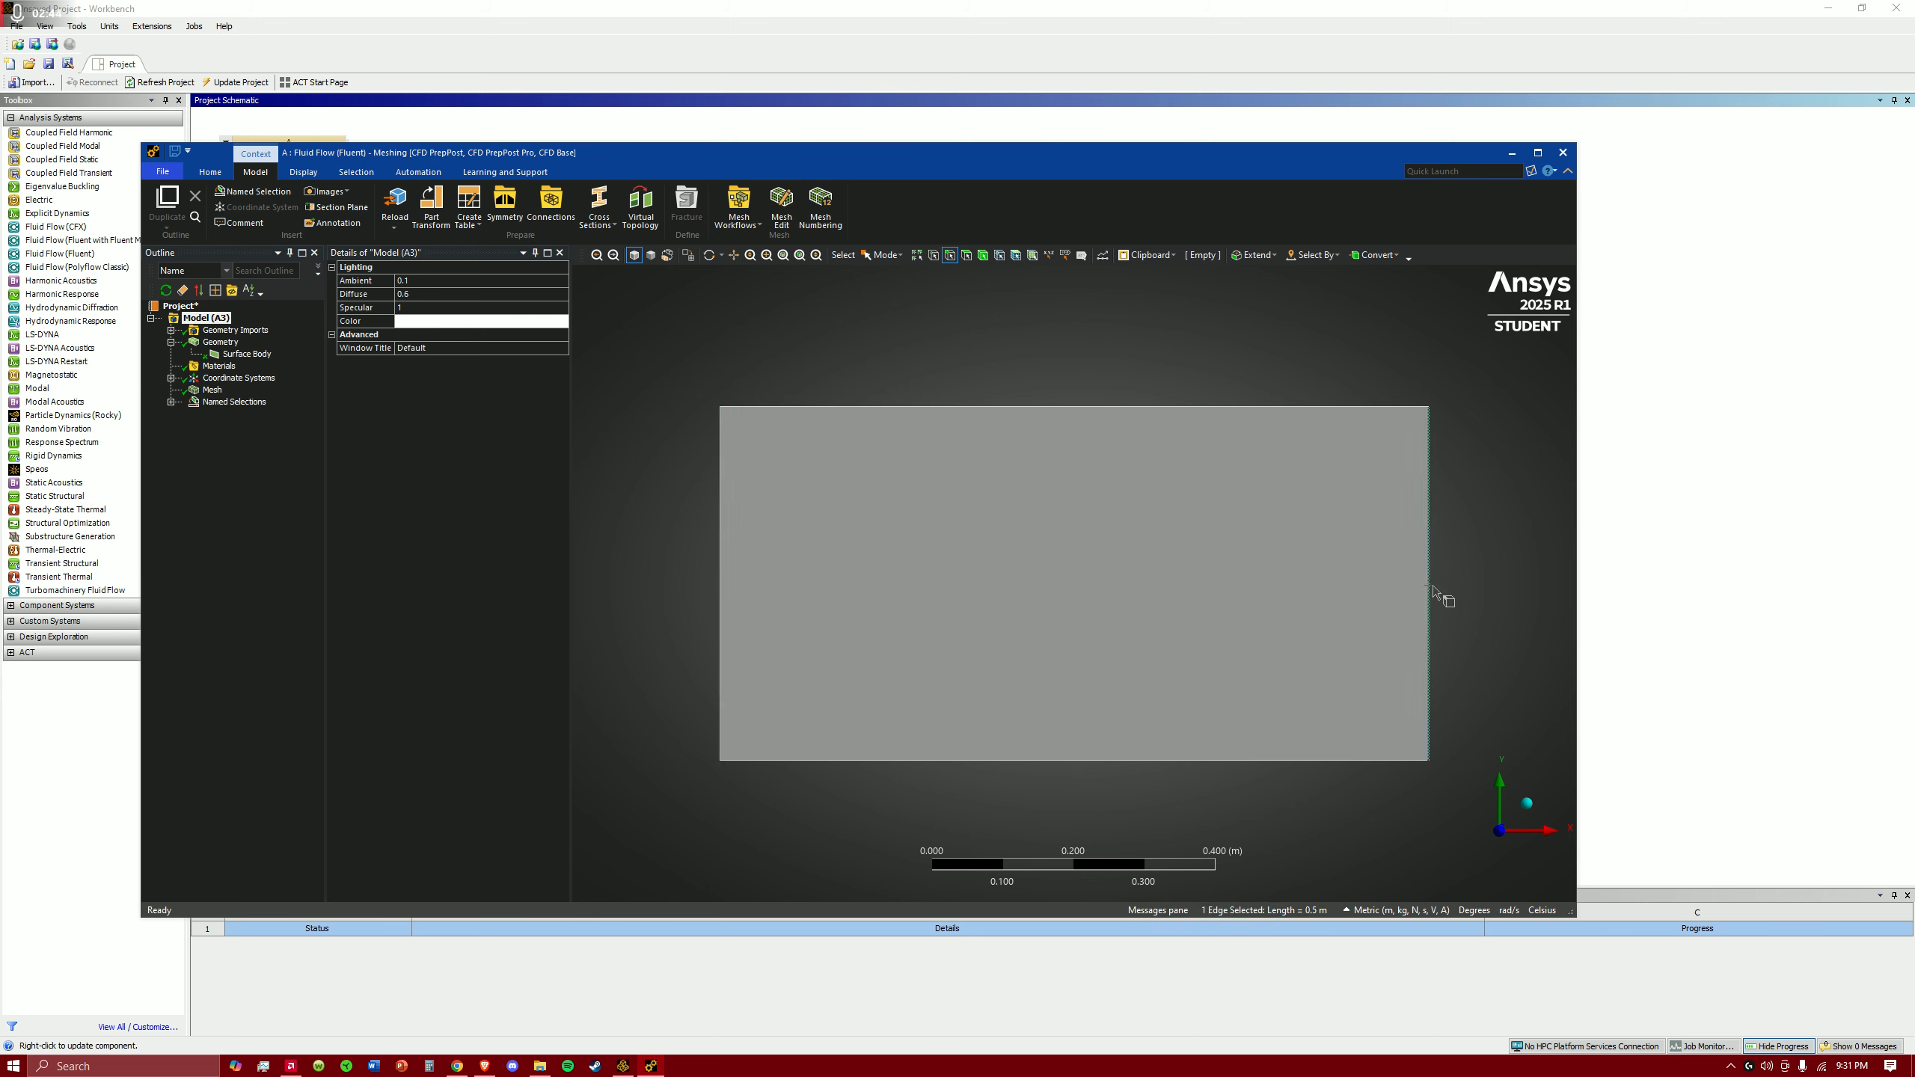
pyautogui.write('nOutlet')
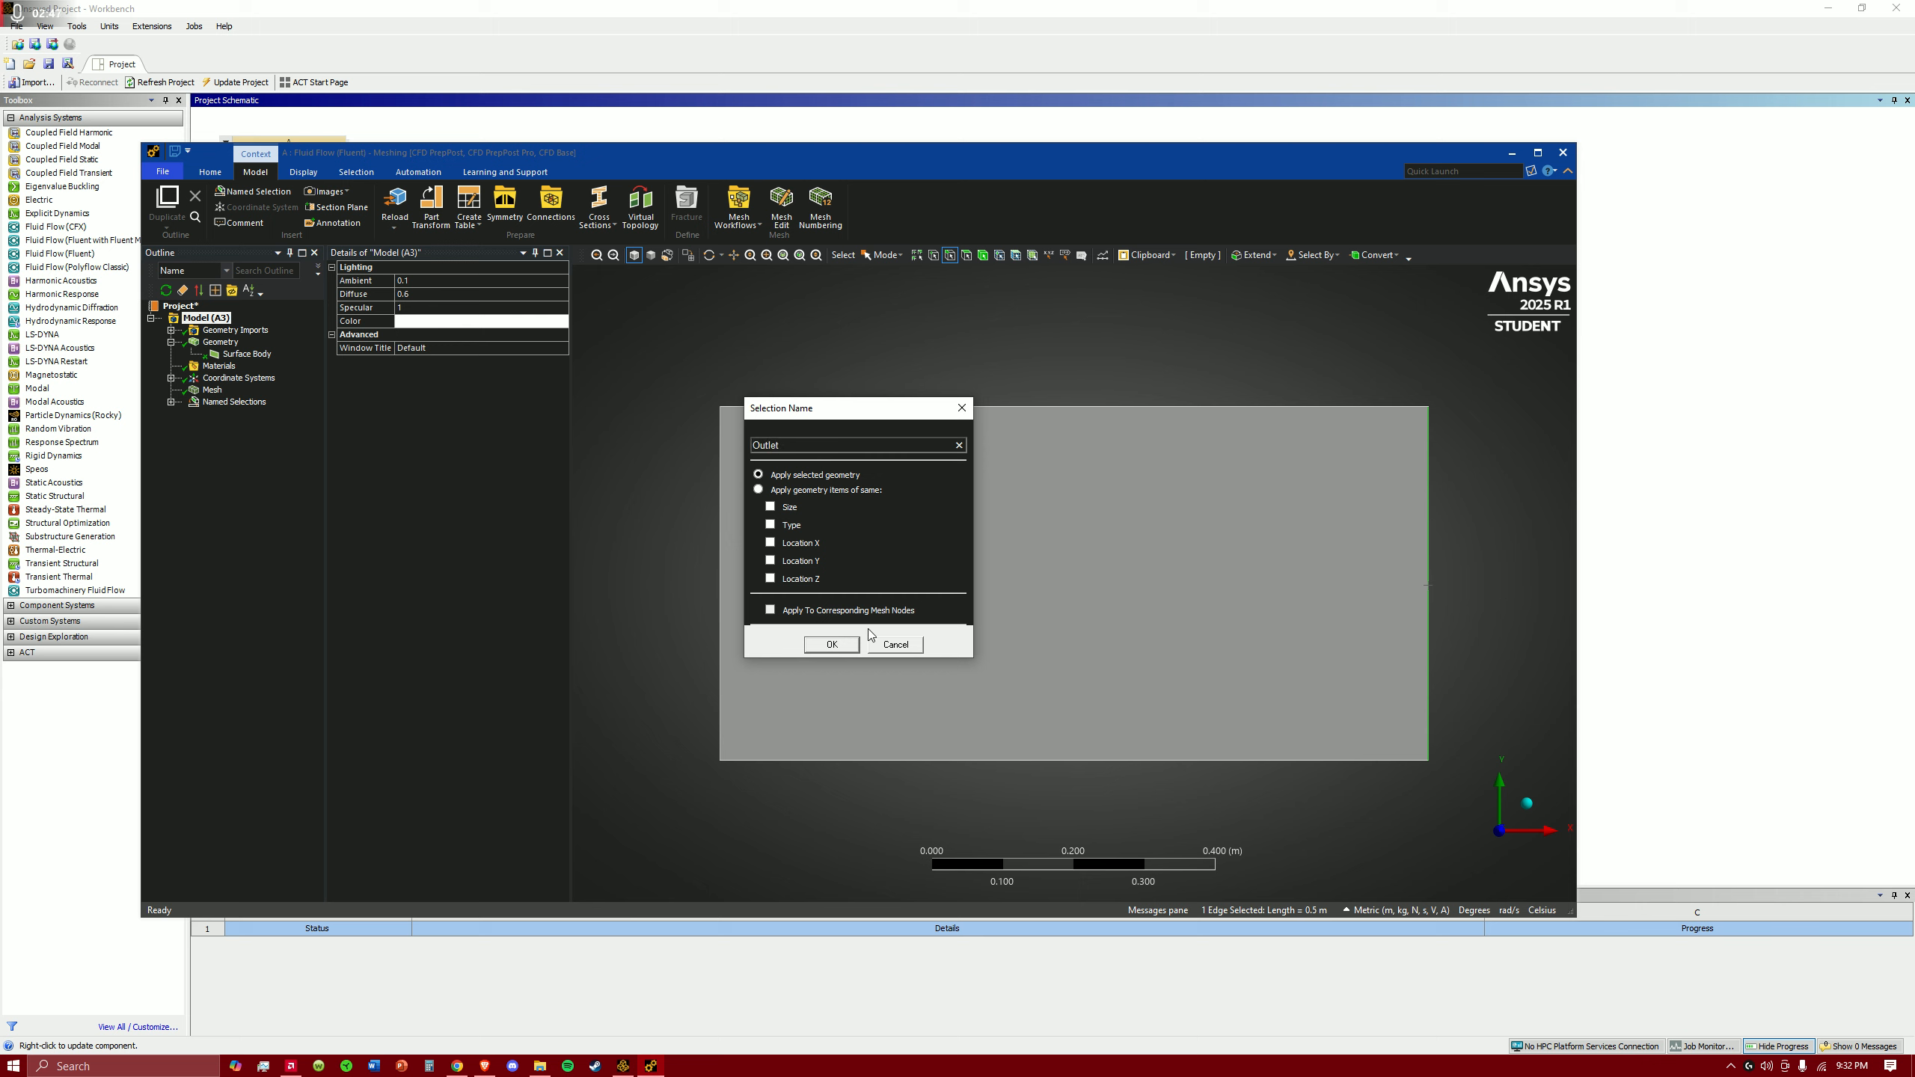
pyautogui.click(834, 645)
# - Create a named selection called Flat Plate bottom from the lower horizontal edge of the surface
pyautogui.click(1056, 762)
pyautogui.write('nF')
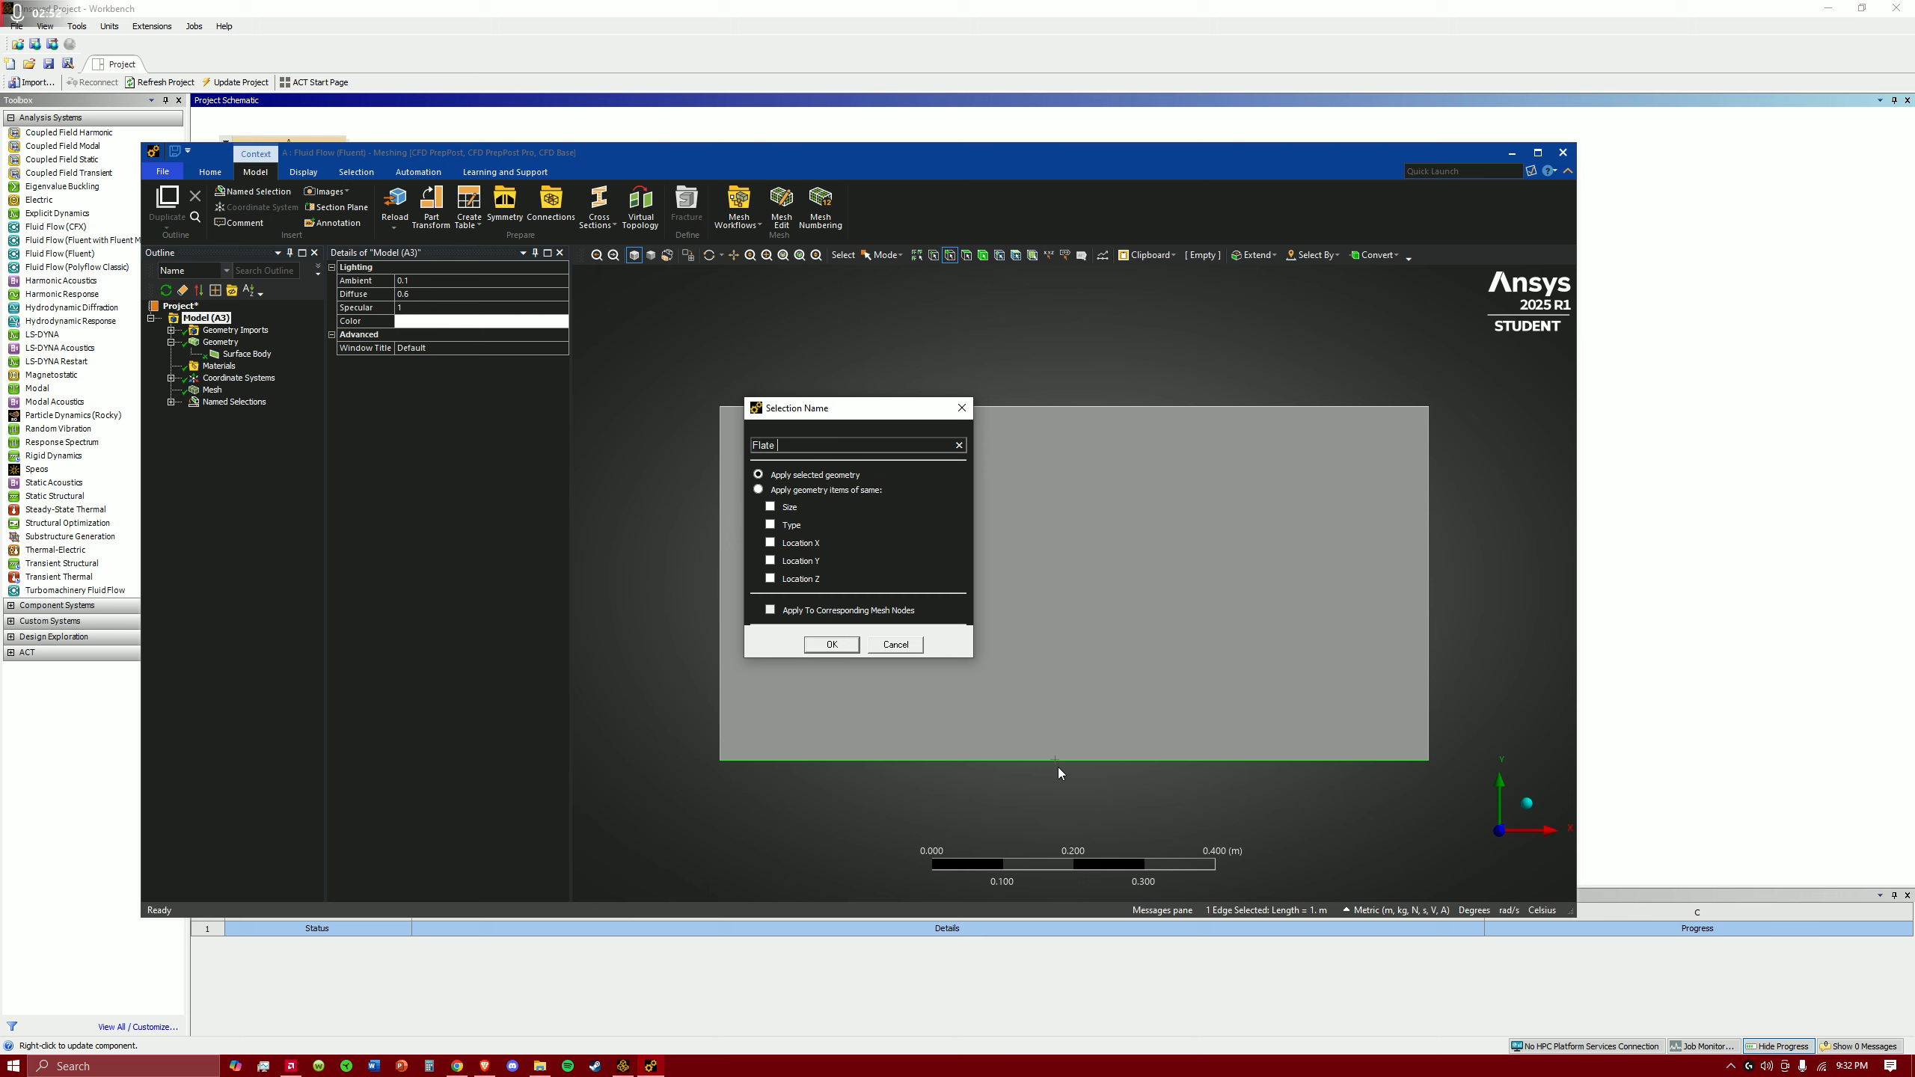
pyautogui.write('lat Plate bottom')
pyautogui.click(839, 645)
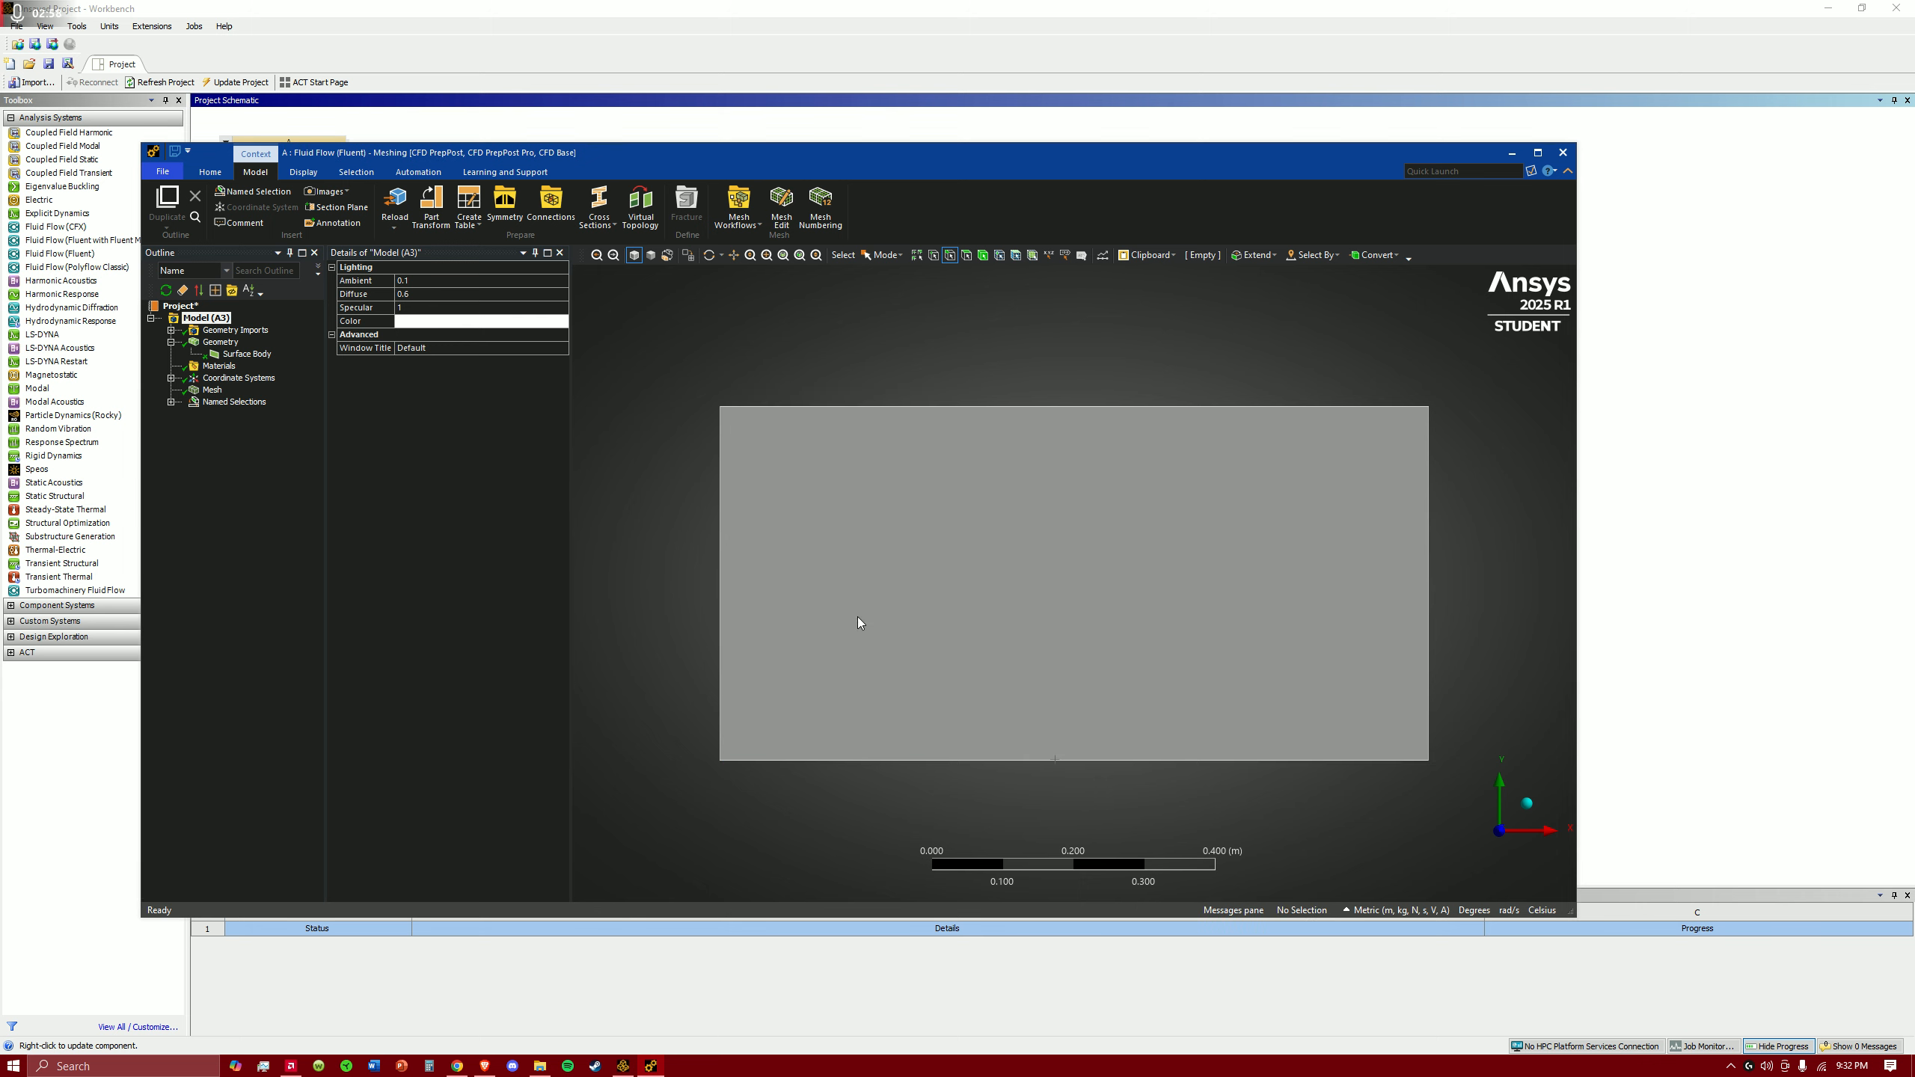
# - Create a named selection called Symmetry from the upper horizontal edge, and check the list of named selections
pyautogui.click(985, 407)
pyautogui.press('n')
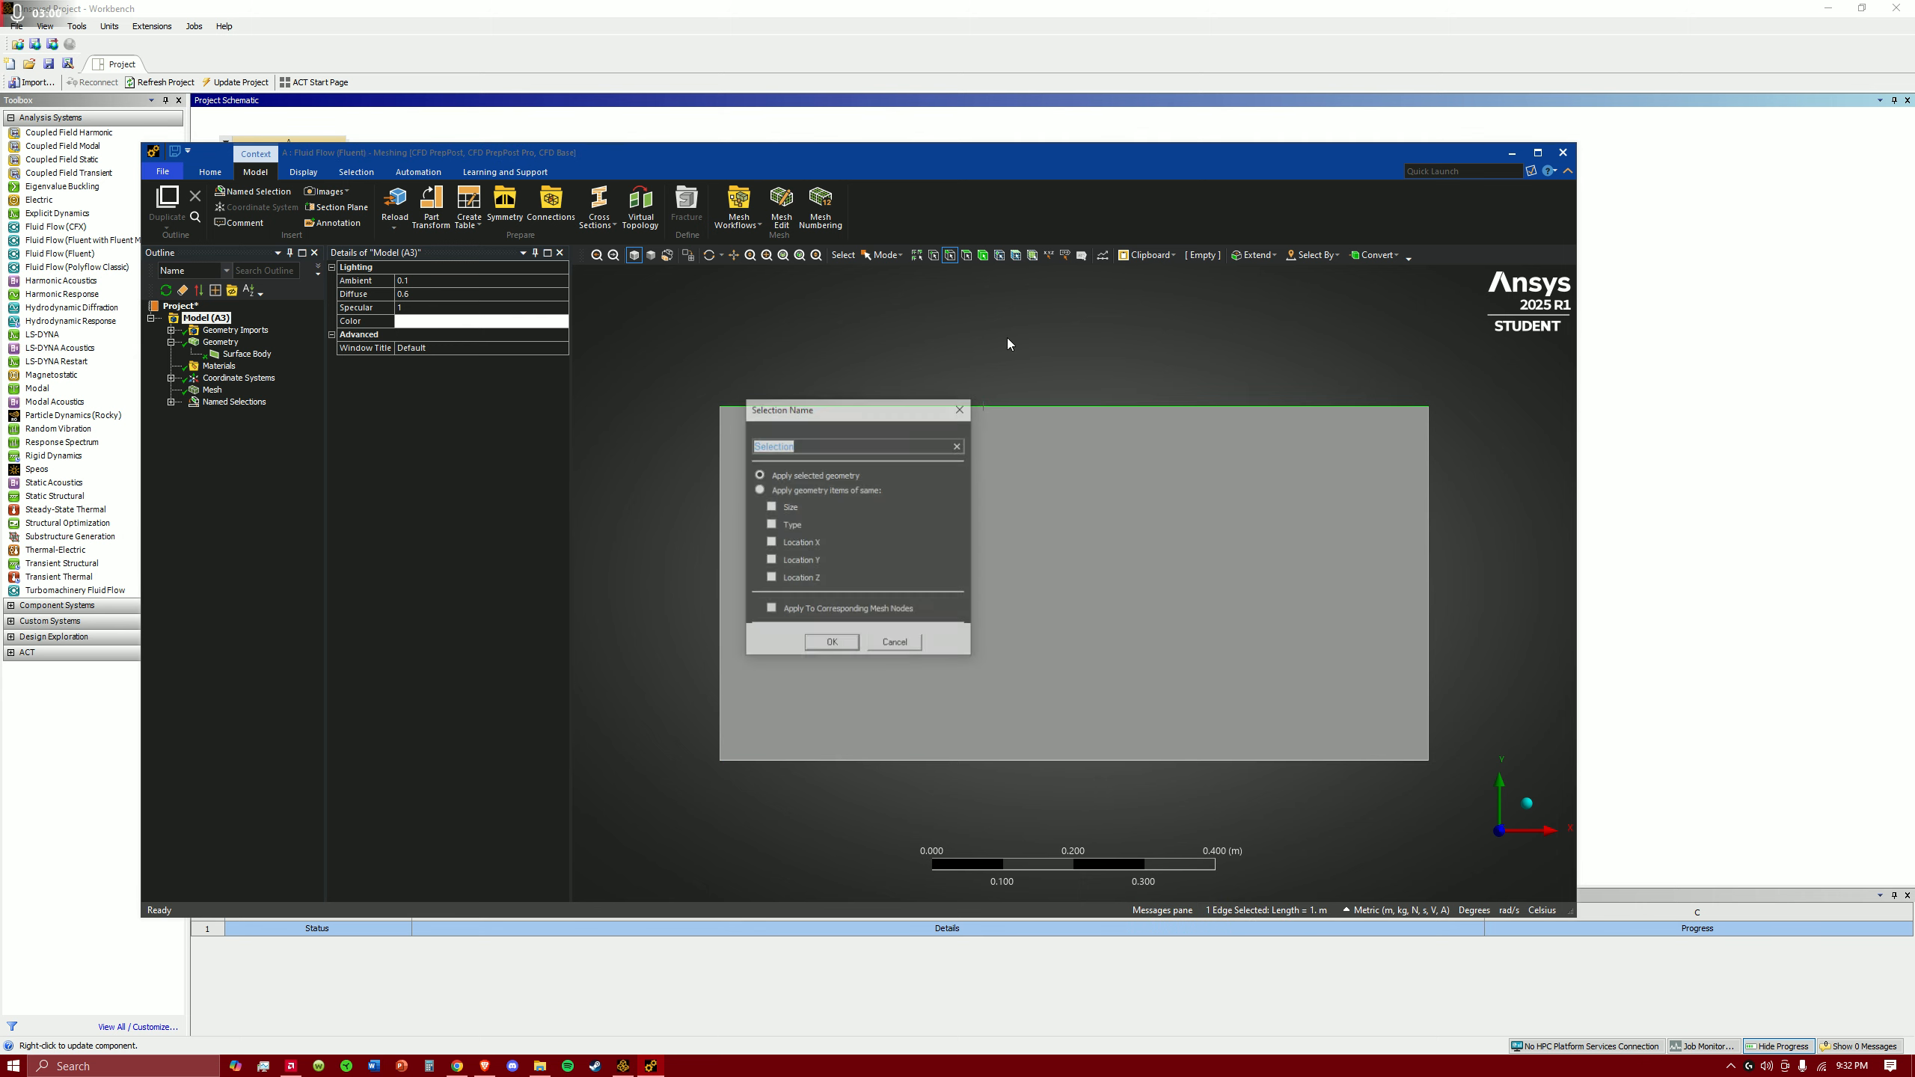
pyautogui.write('S')
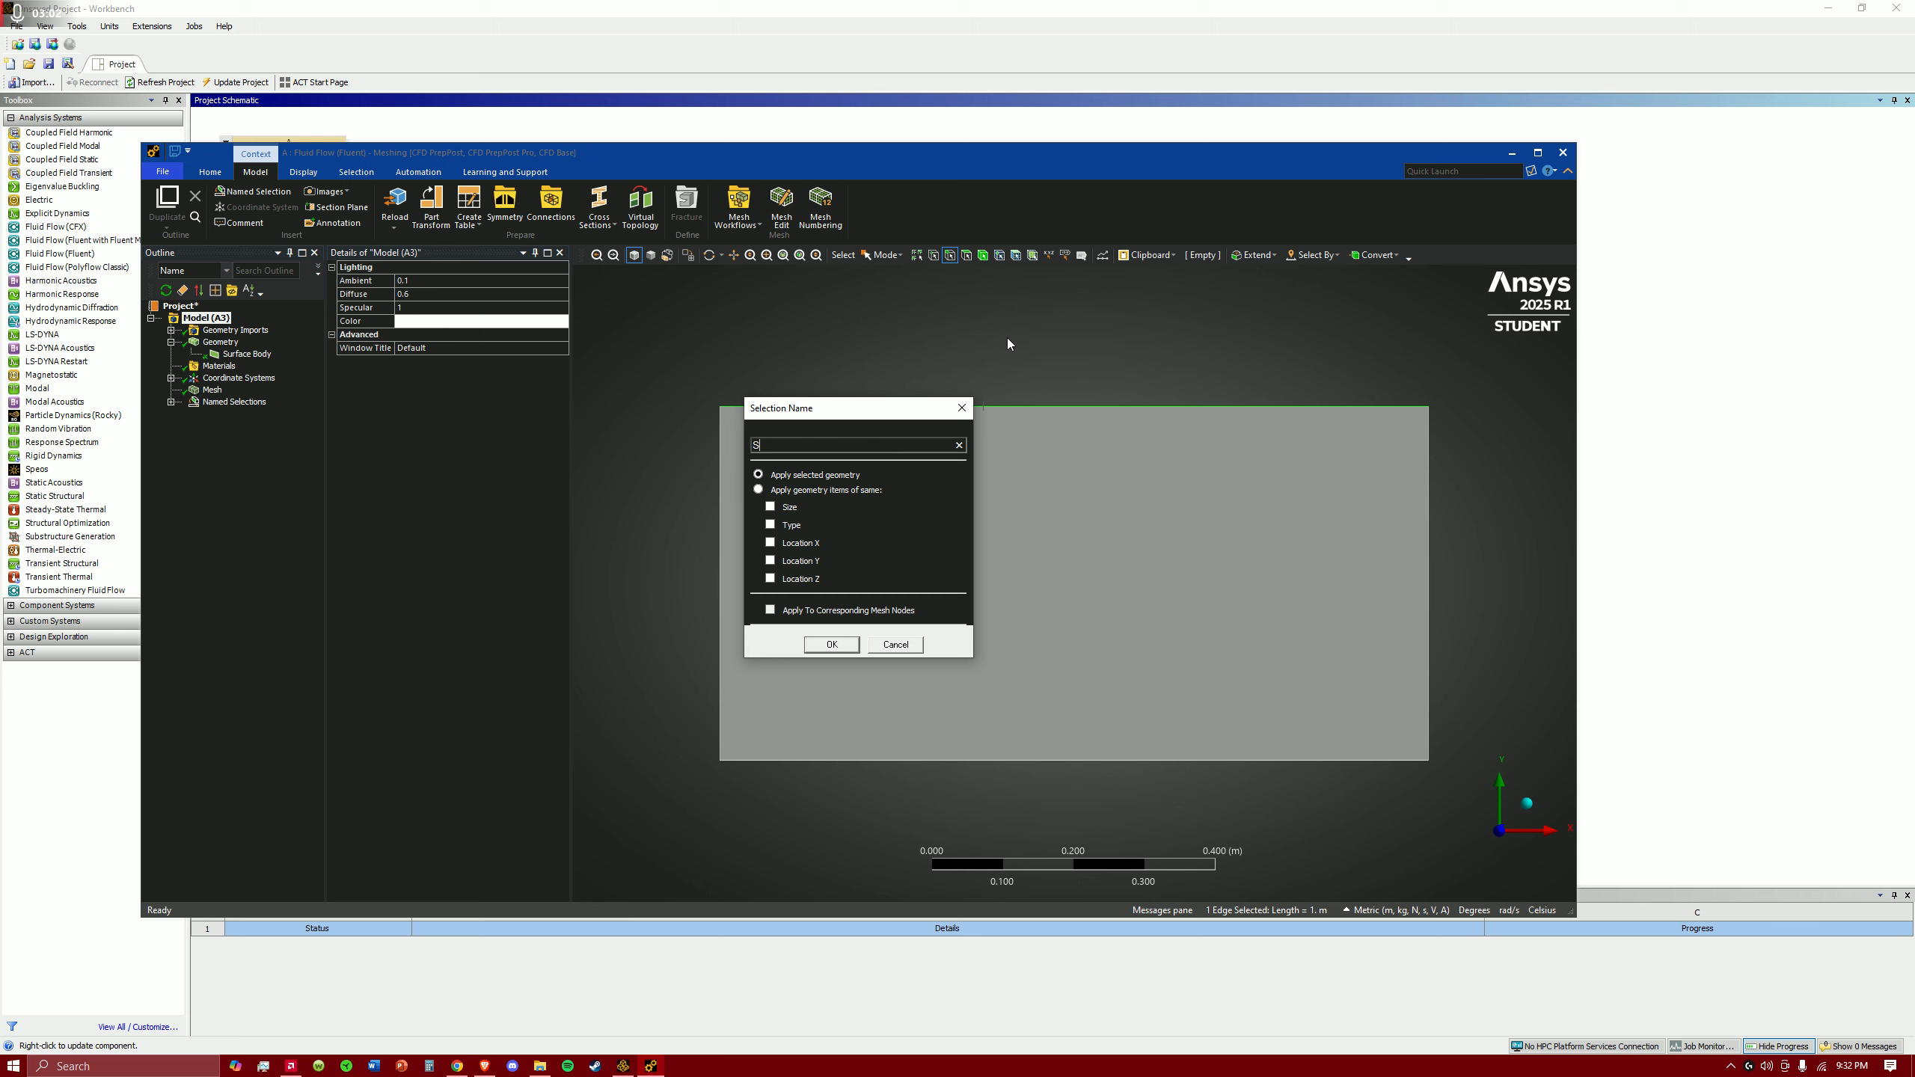
pyautogui.write('ymmetry')
pyautogui.click(829, 643)
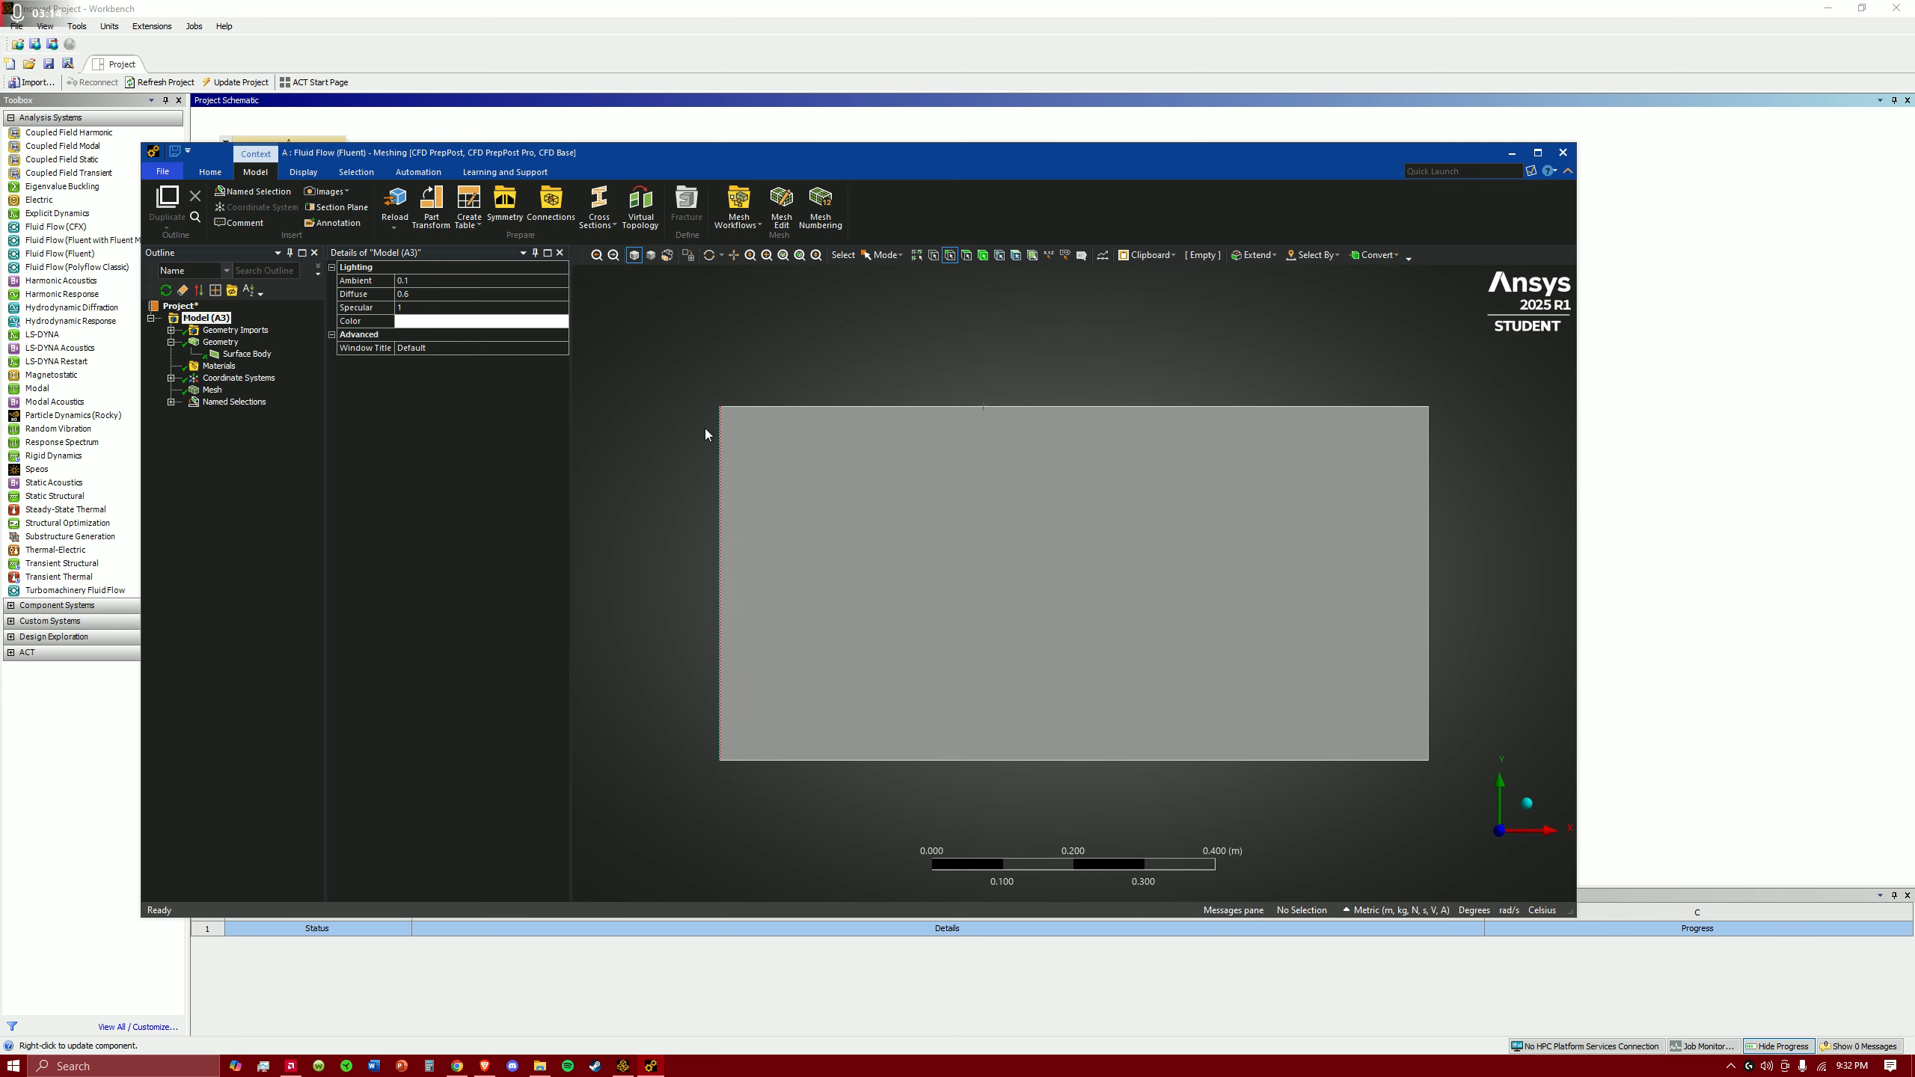
pyautogui.click(171, 402)
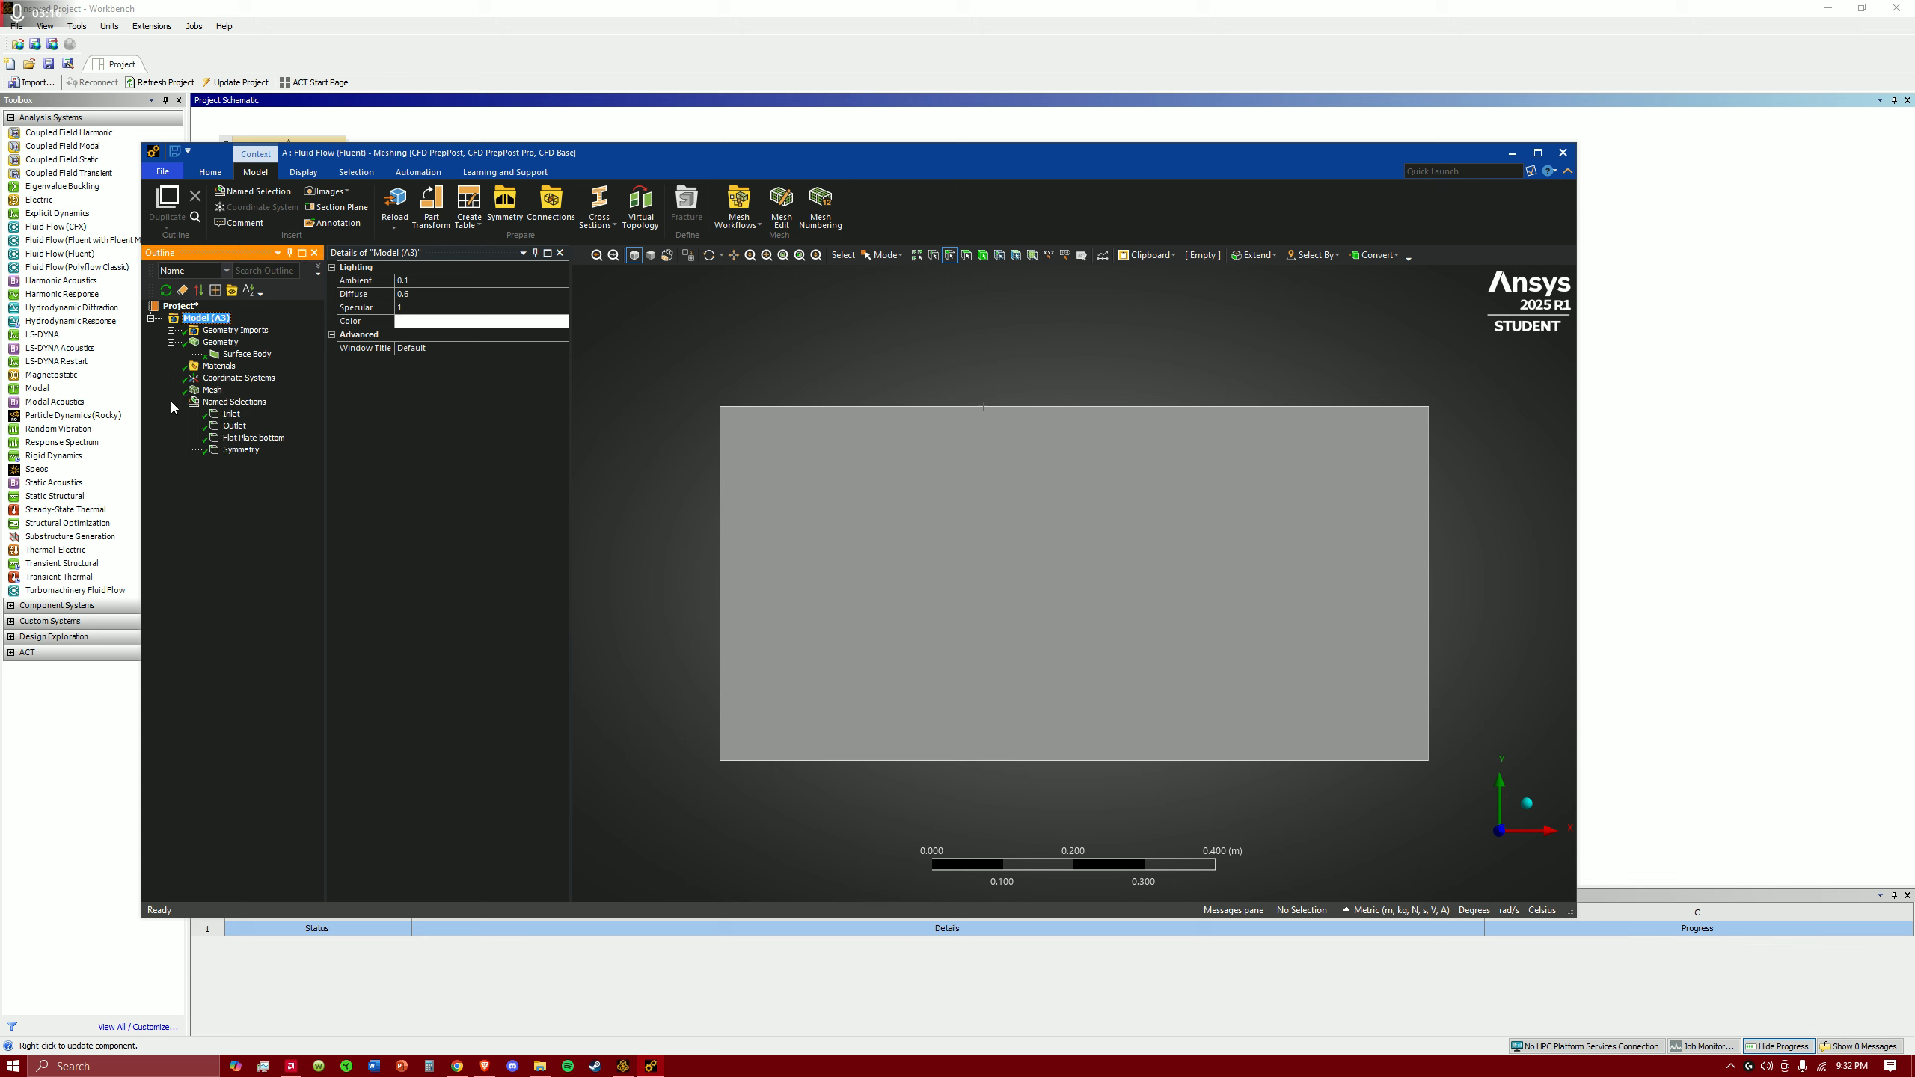
pyautogui.click(171, 401)
# - Add a sizing control to the mesh, scoped to the left and right vertical edges of the surface
pyautogui.click(202, 390)
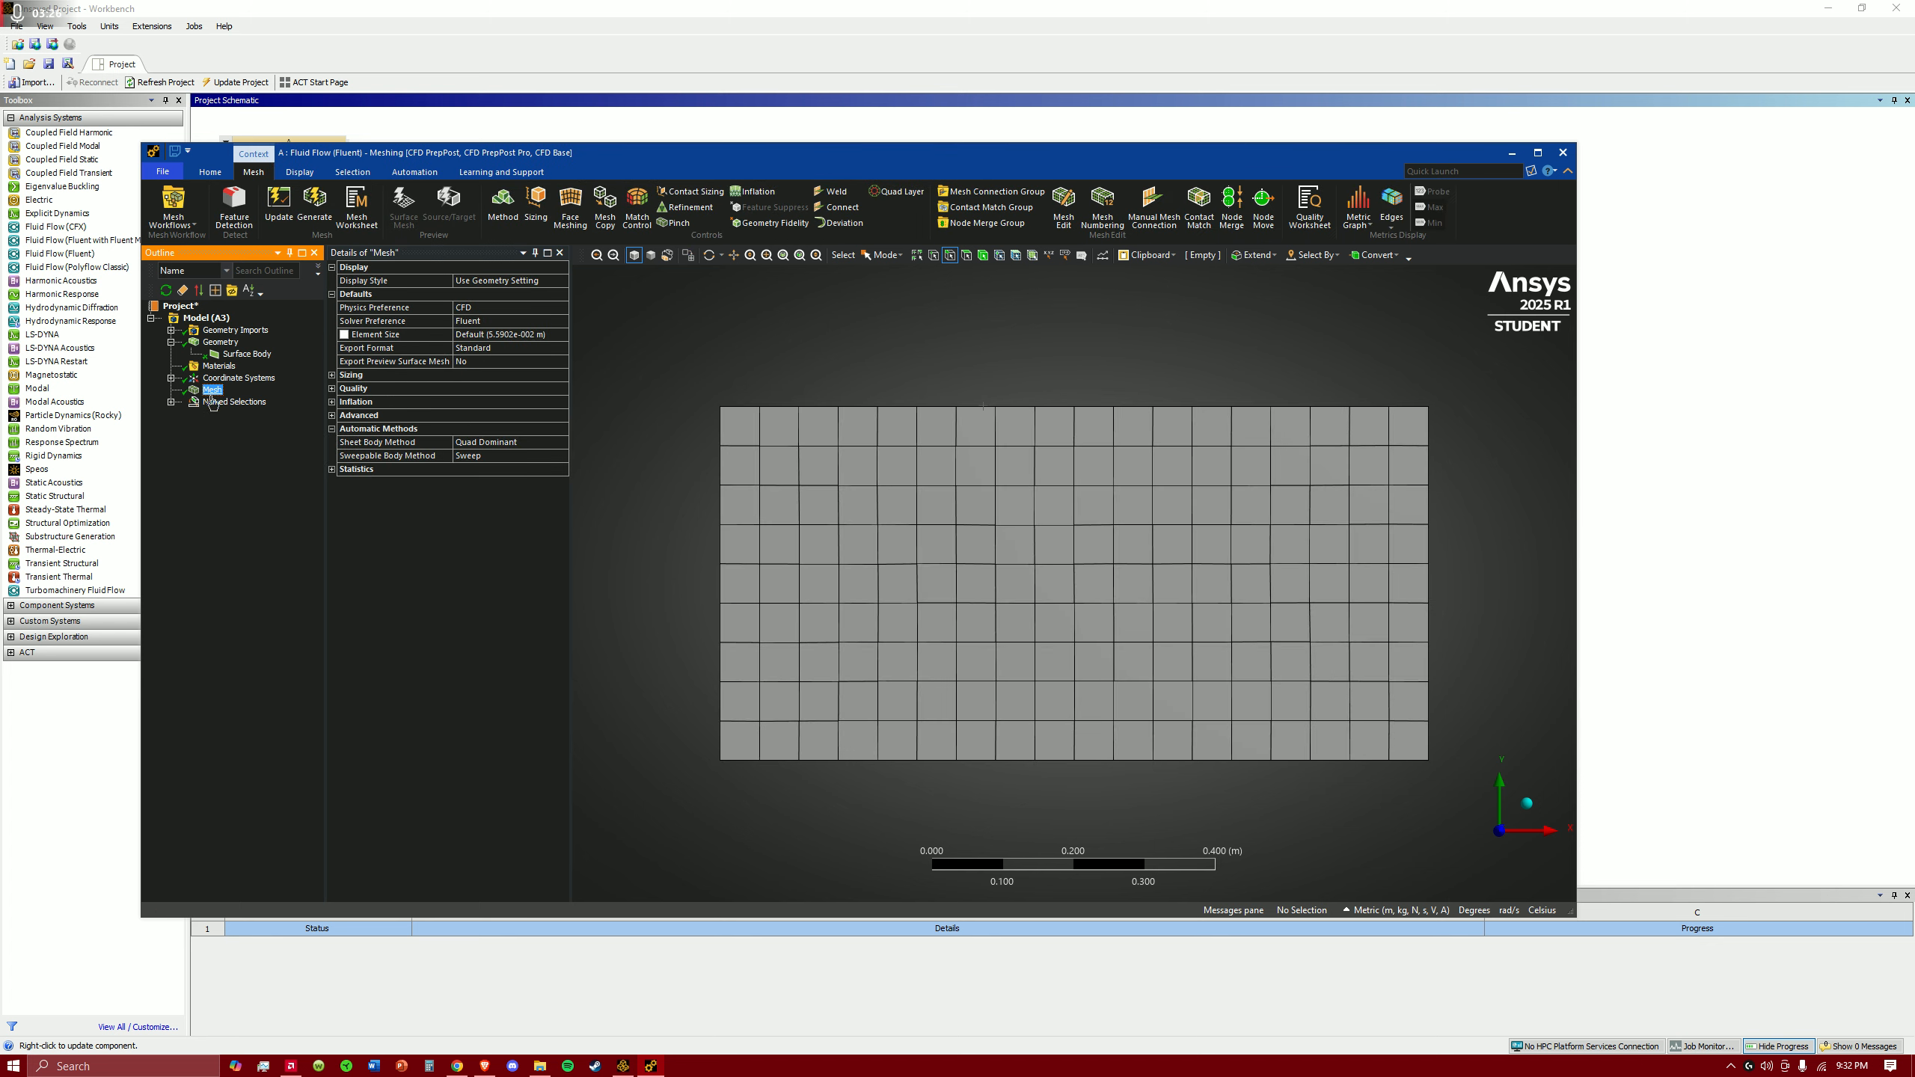
pyautogui.rightClick(213, 391)
pyautogui.moveTo(254, 398)
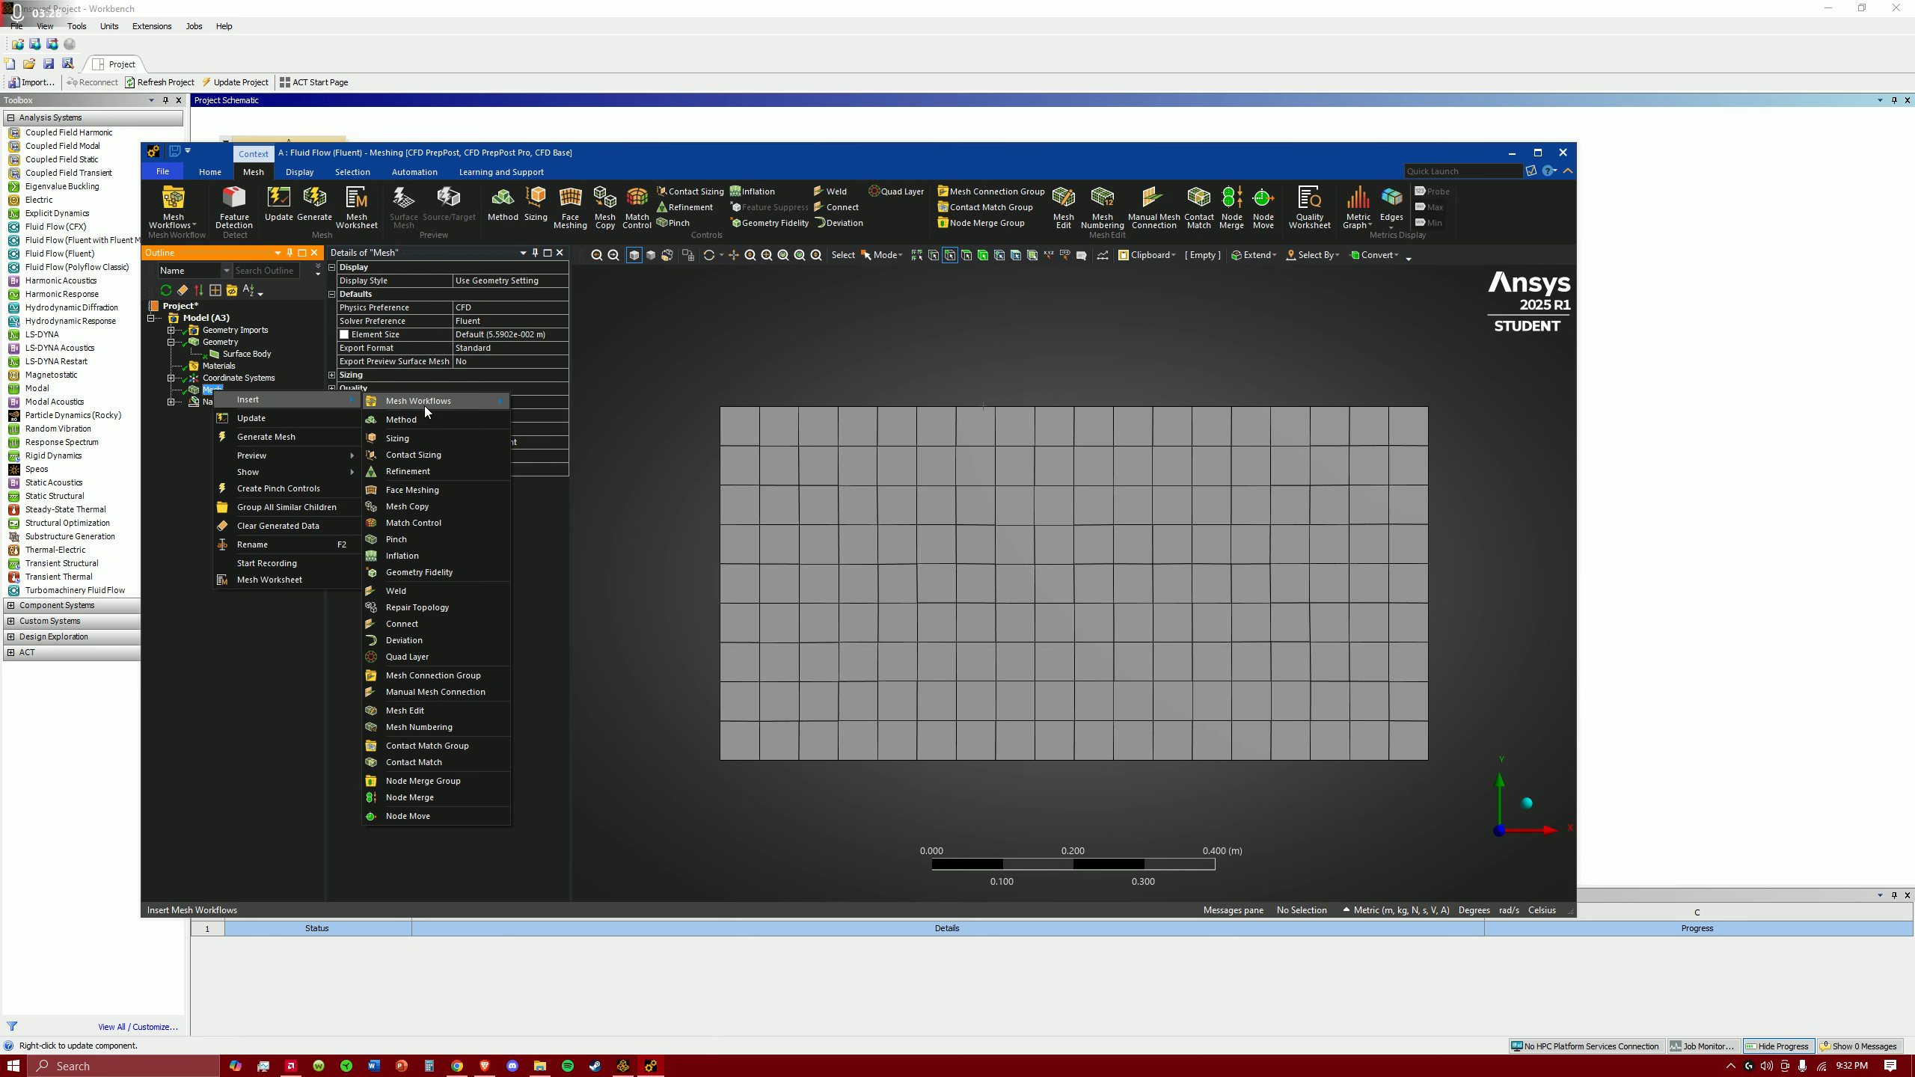
pyautogui.click(427, 439)
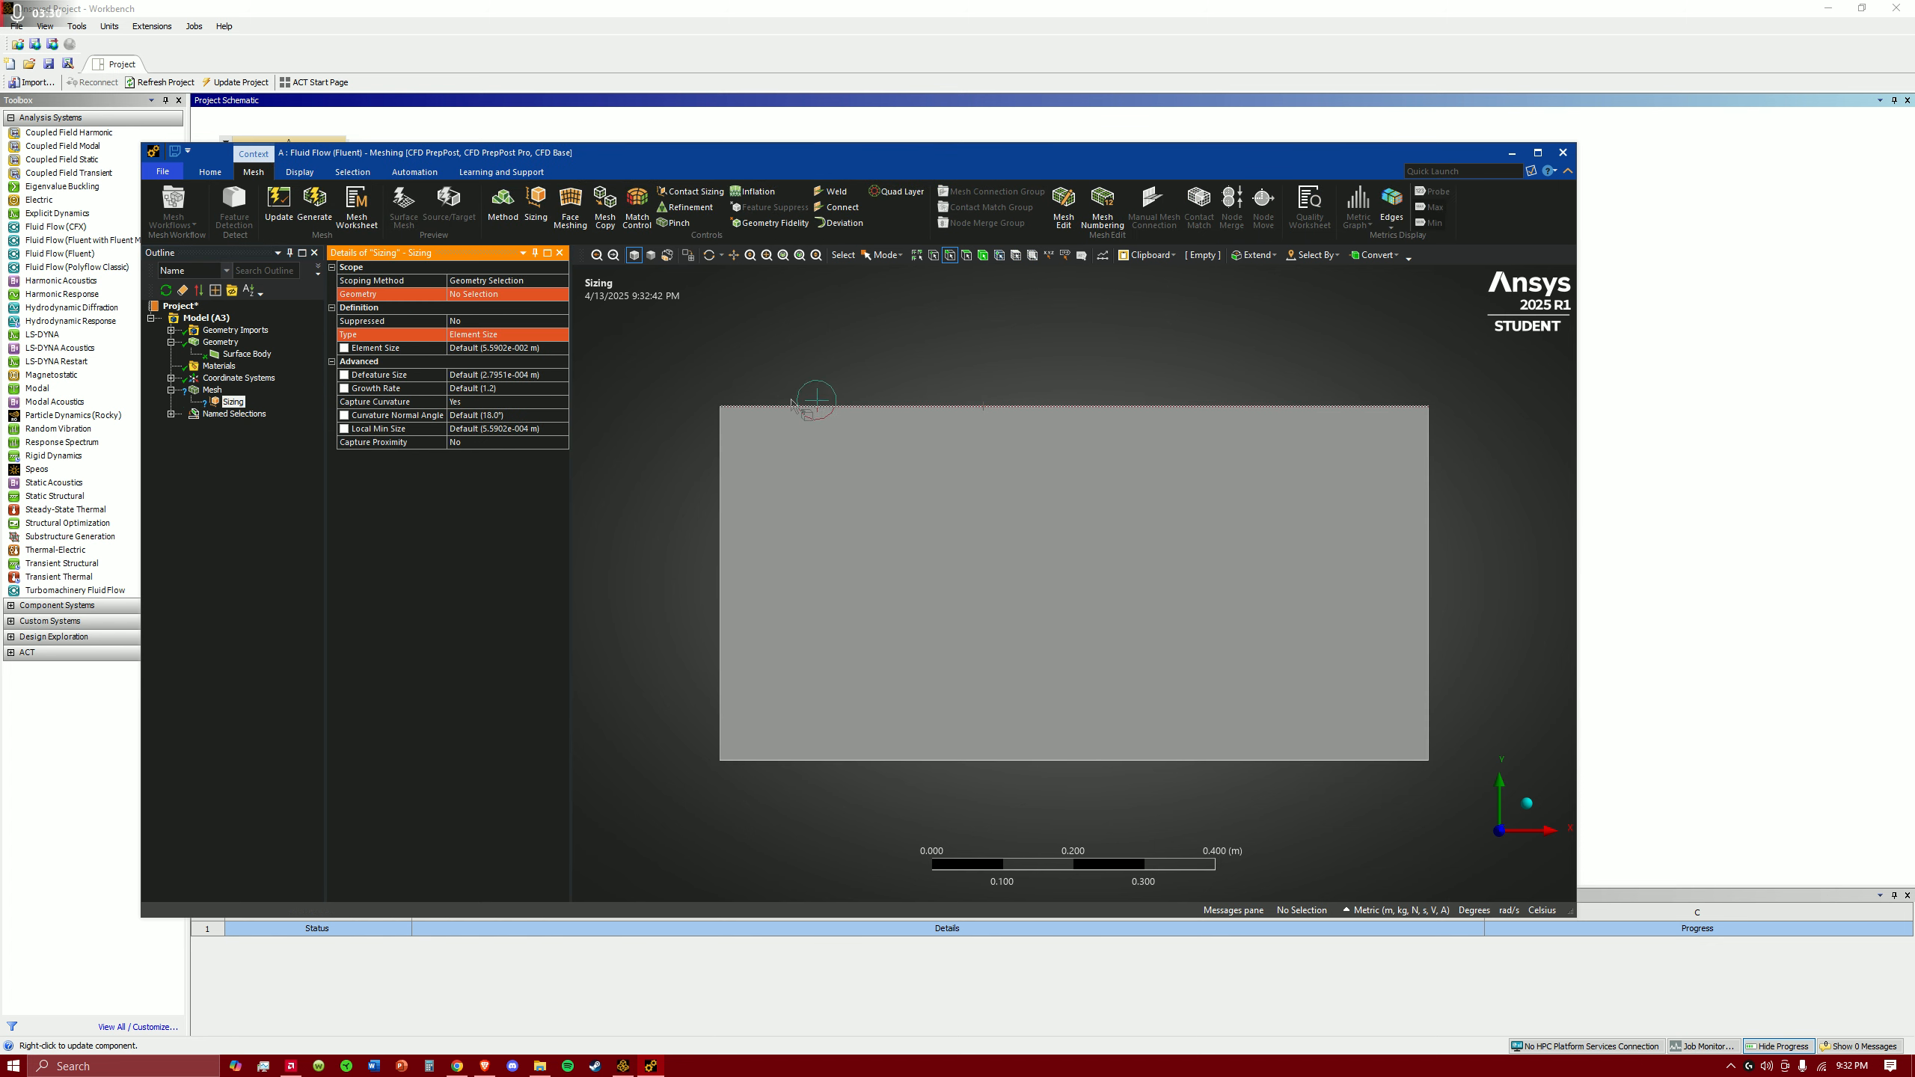
pyautogui.click(1428, 592)
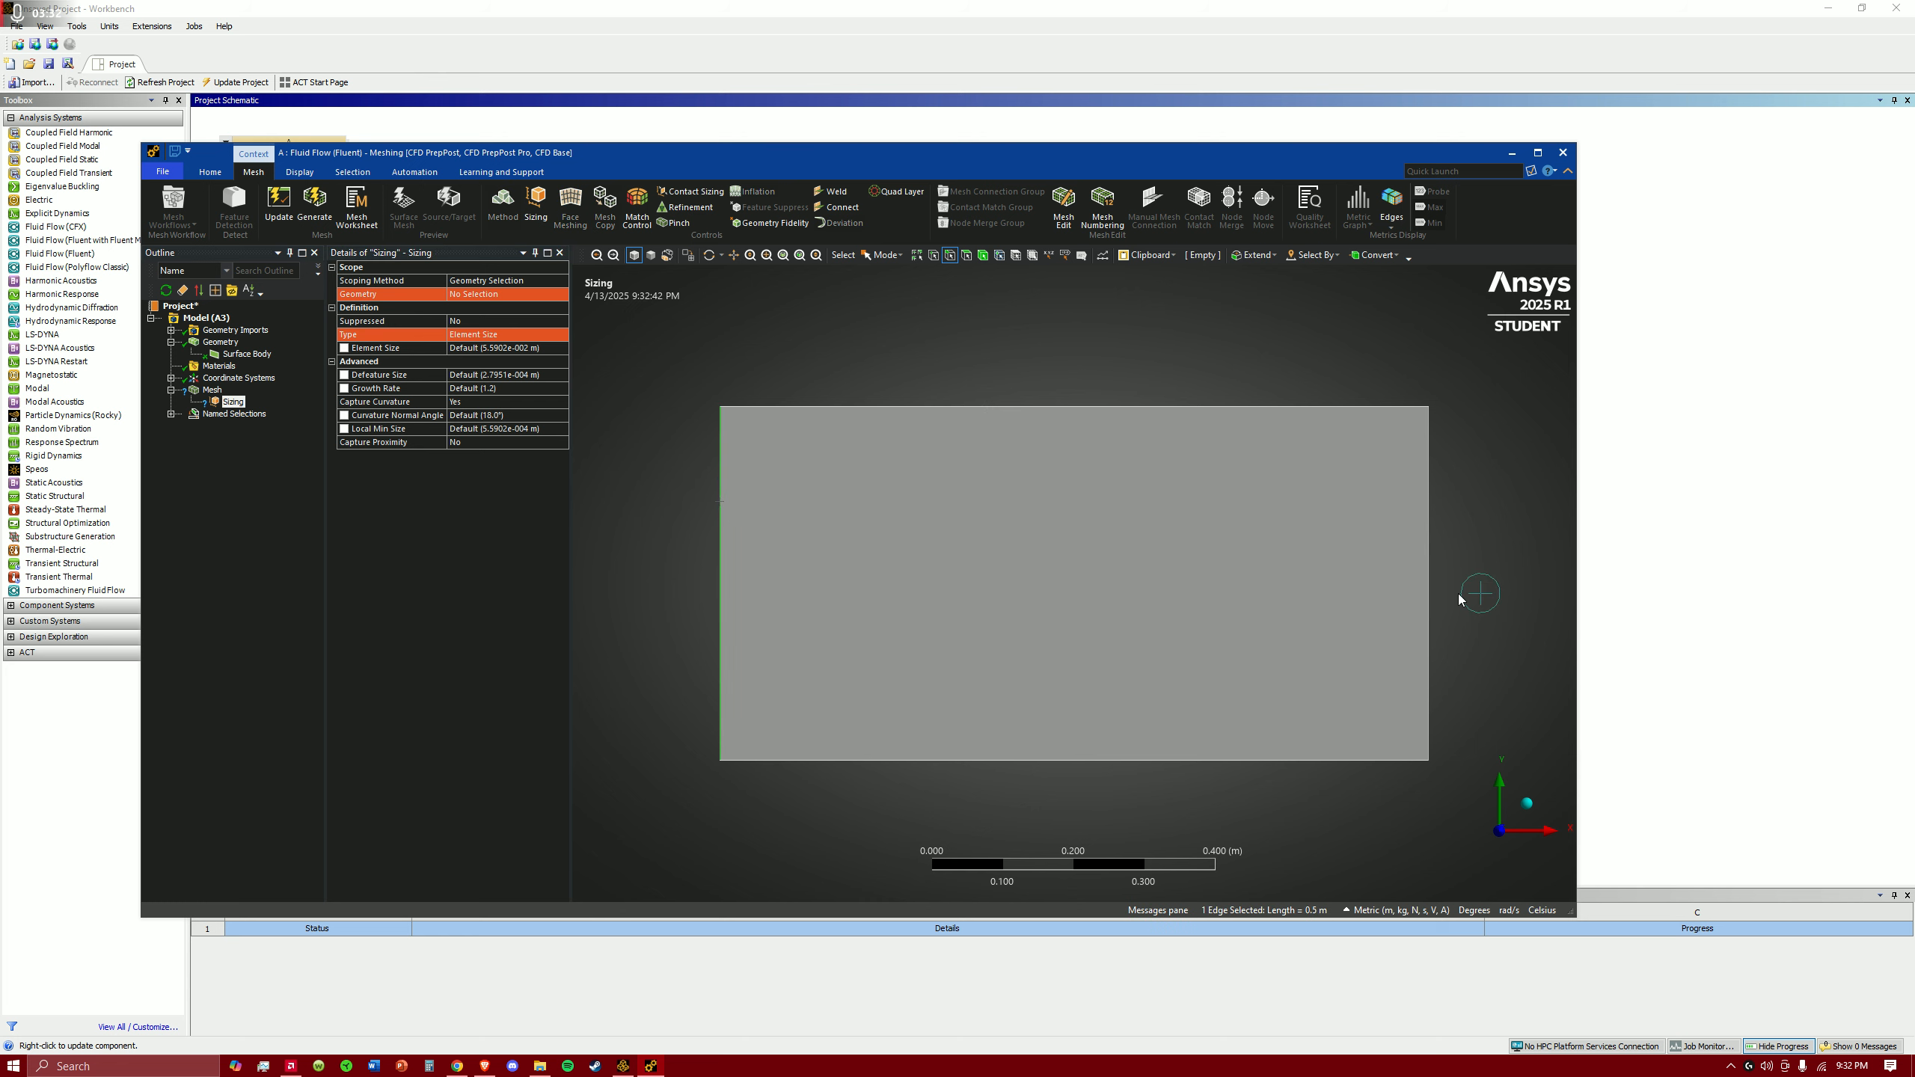
pyautogui.keyDown('ctrl'); pyautogui.click(721, 595); pyautogui.keyUp('ctrl')
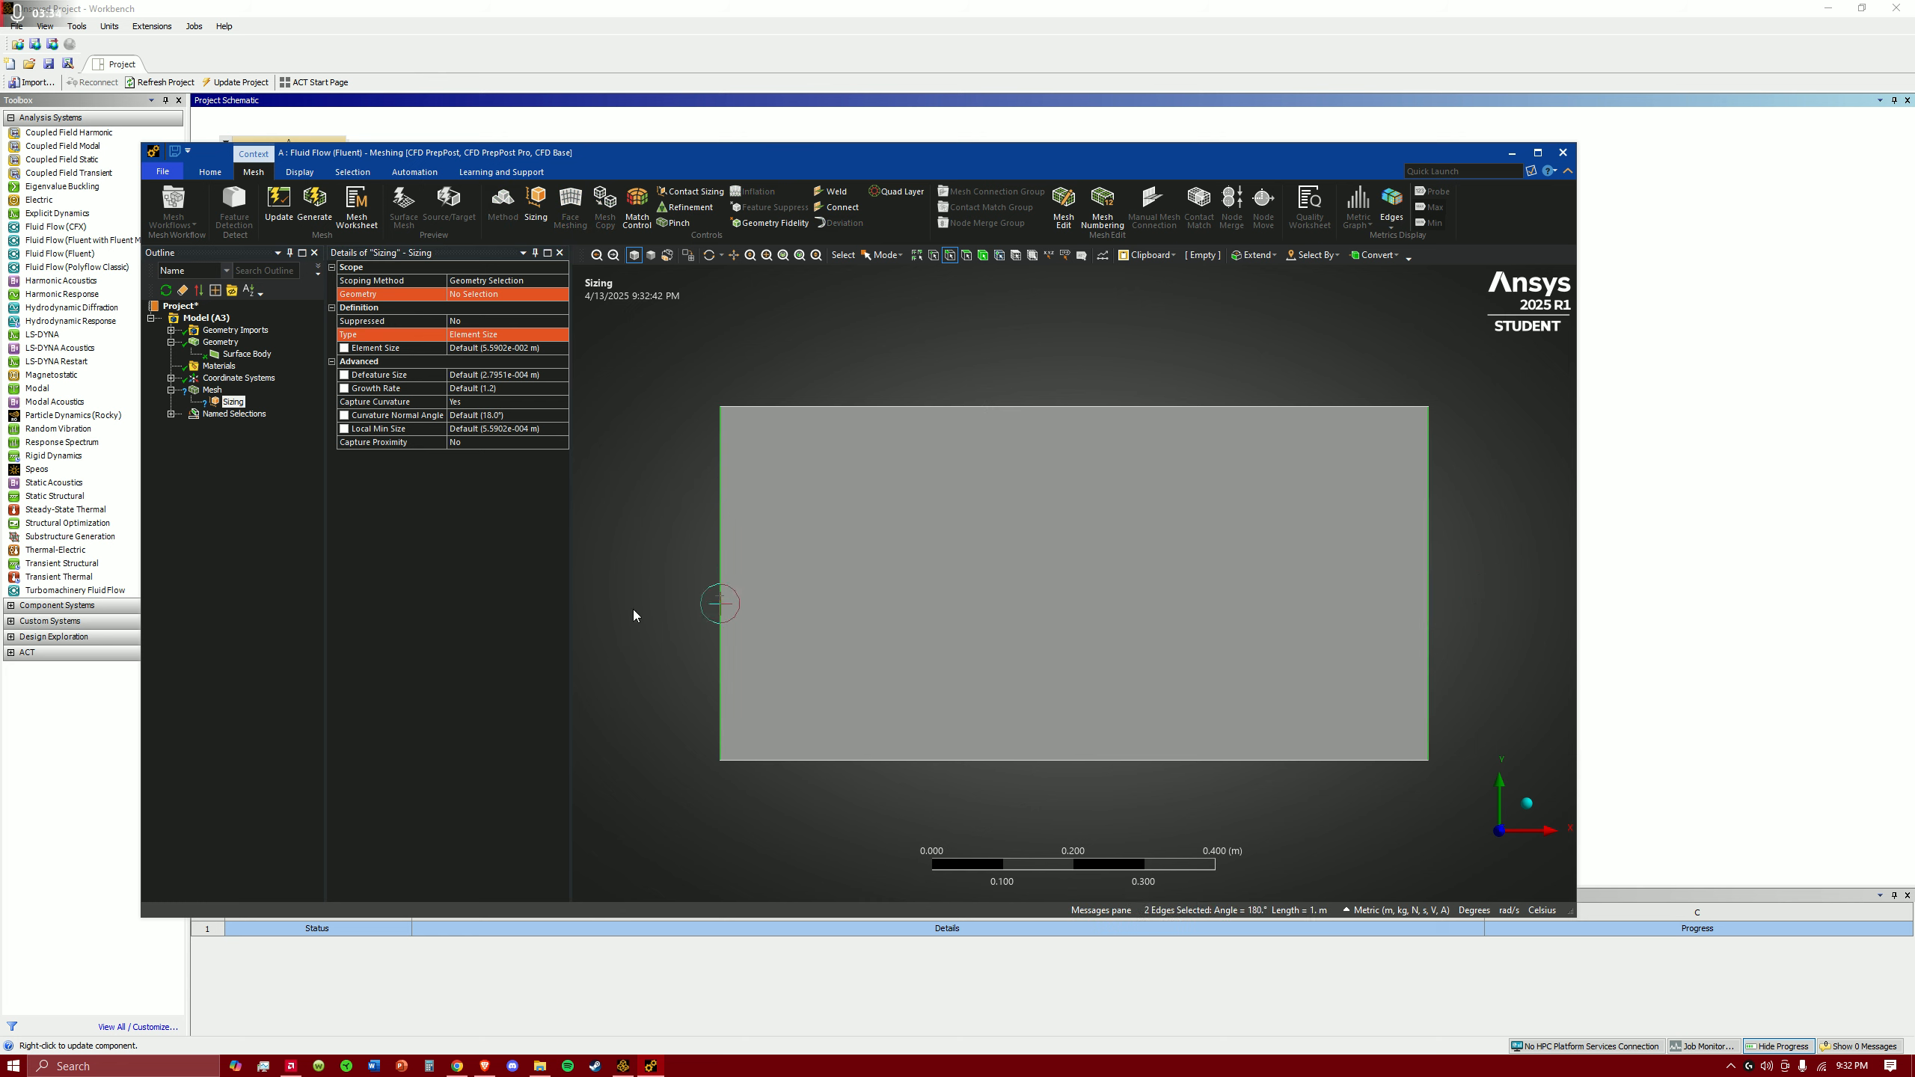
pyautogui.click(464, 293)
pyautogui.click(461, 294)
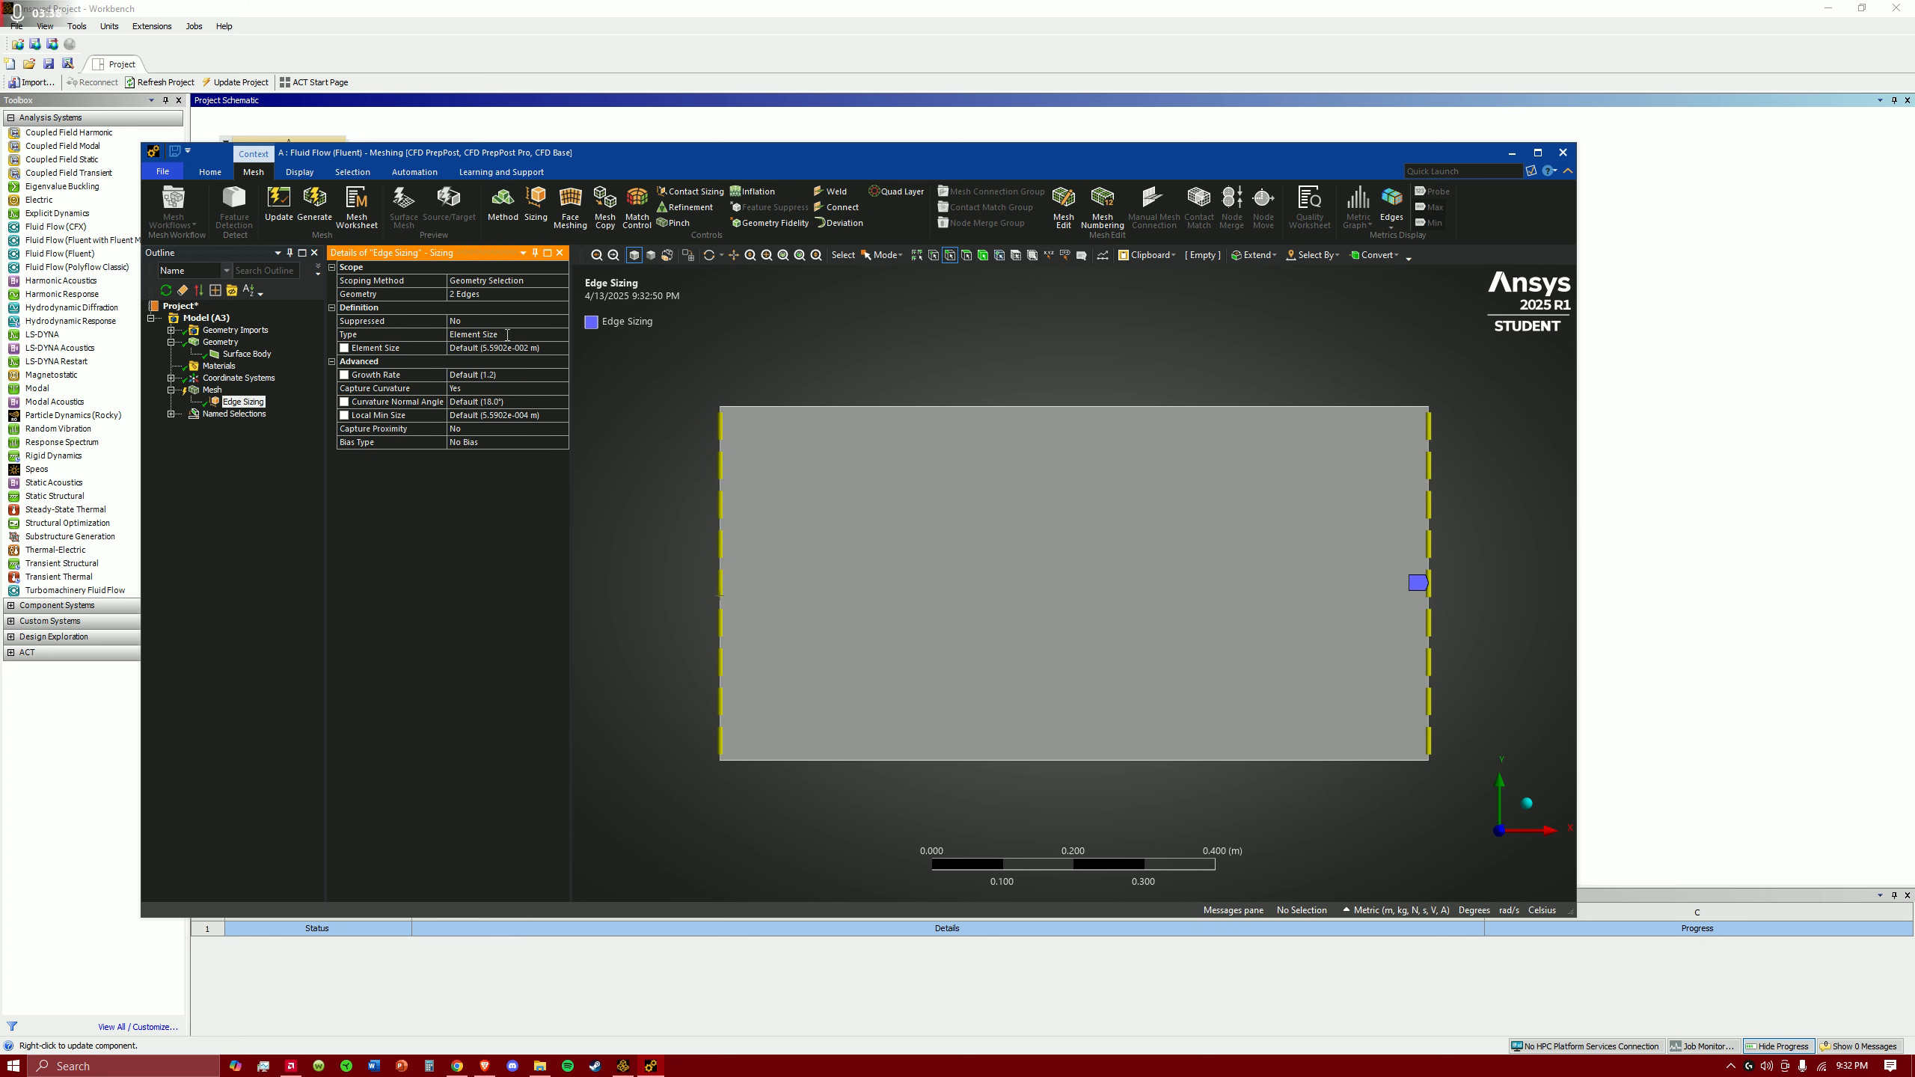
# - Define the vertical edge sizing by Number of Divisions, with 100 divisions
pyautogui.click(507, 335)
pyautogui.click(507, 335)
pyautogui.click(500, 360)
pyautogui.click(479, 349)
pyautogui.write('100')
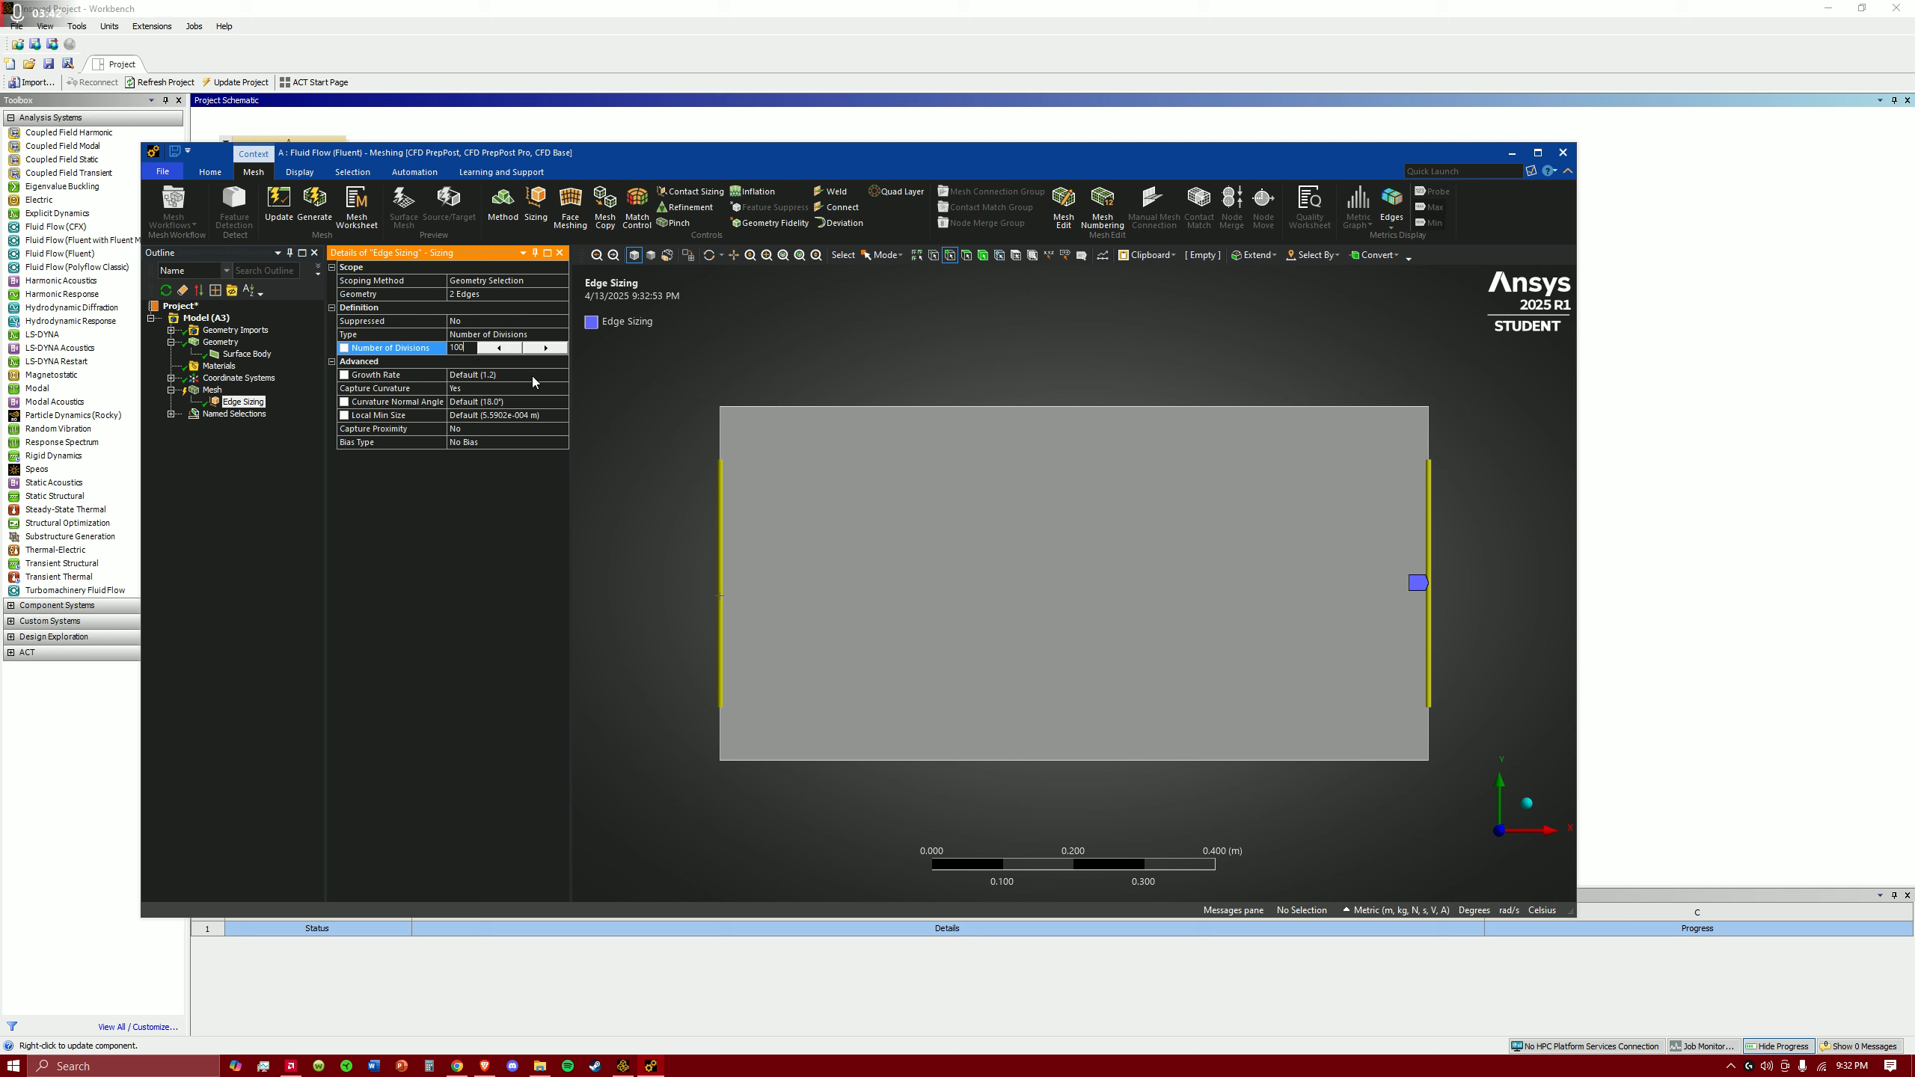
pyautogui.press('Return')
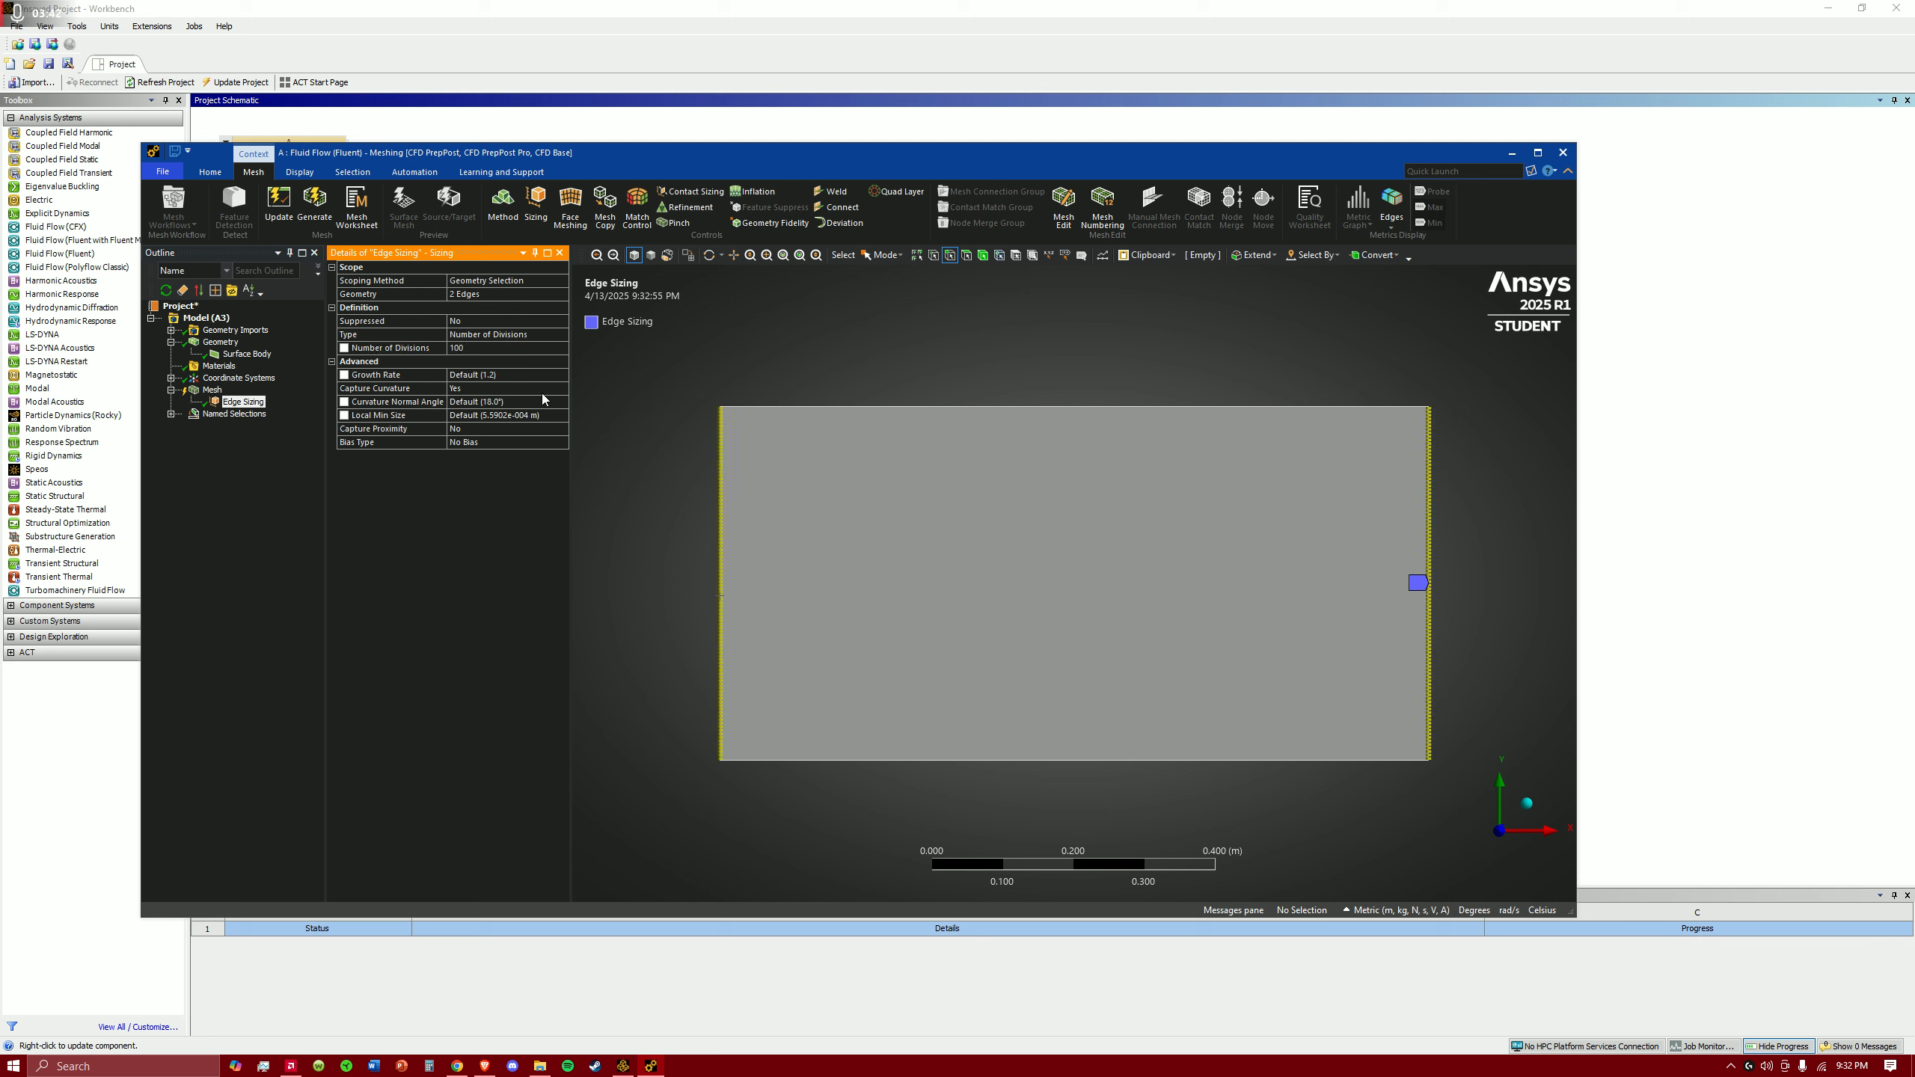
pyautogui.click(479, 347)
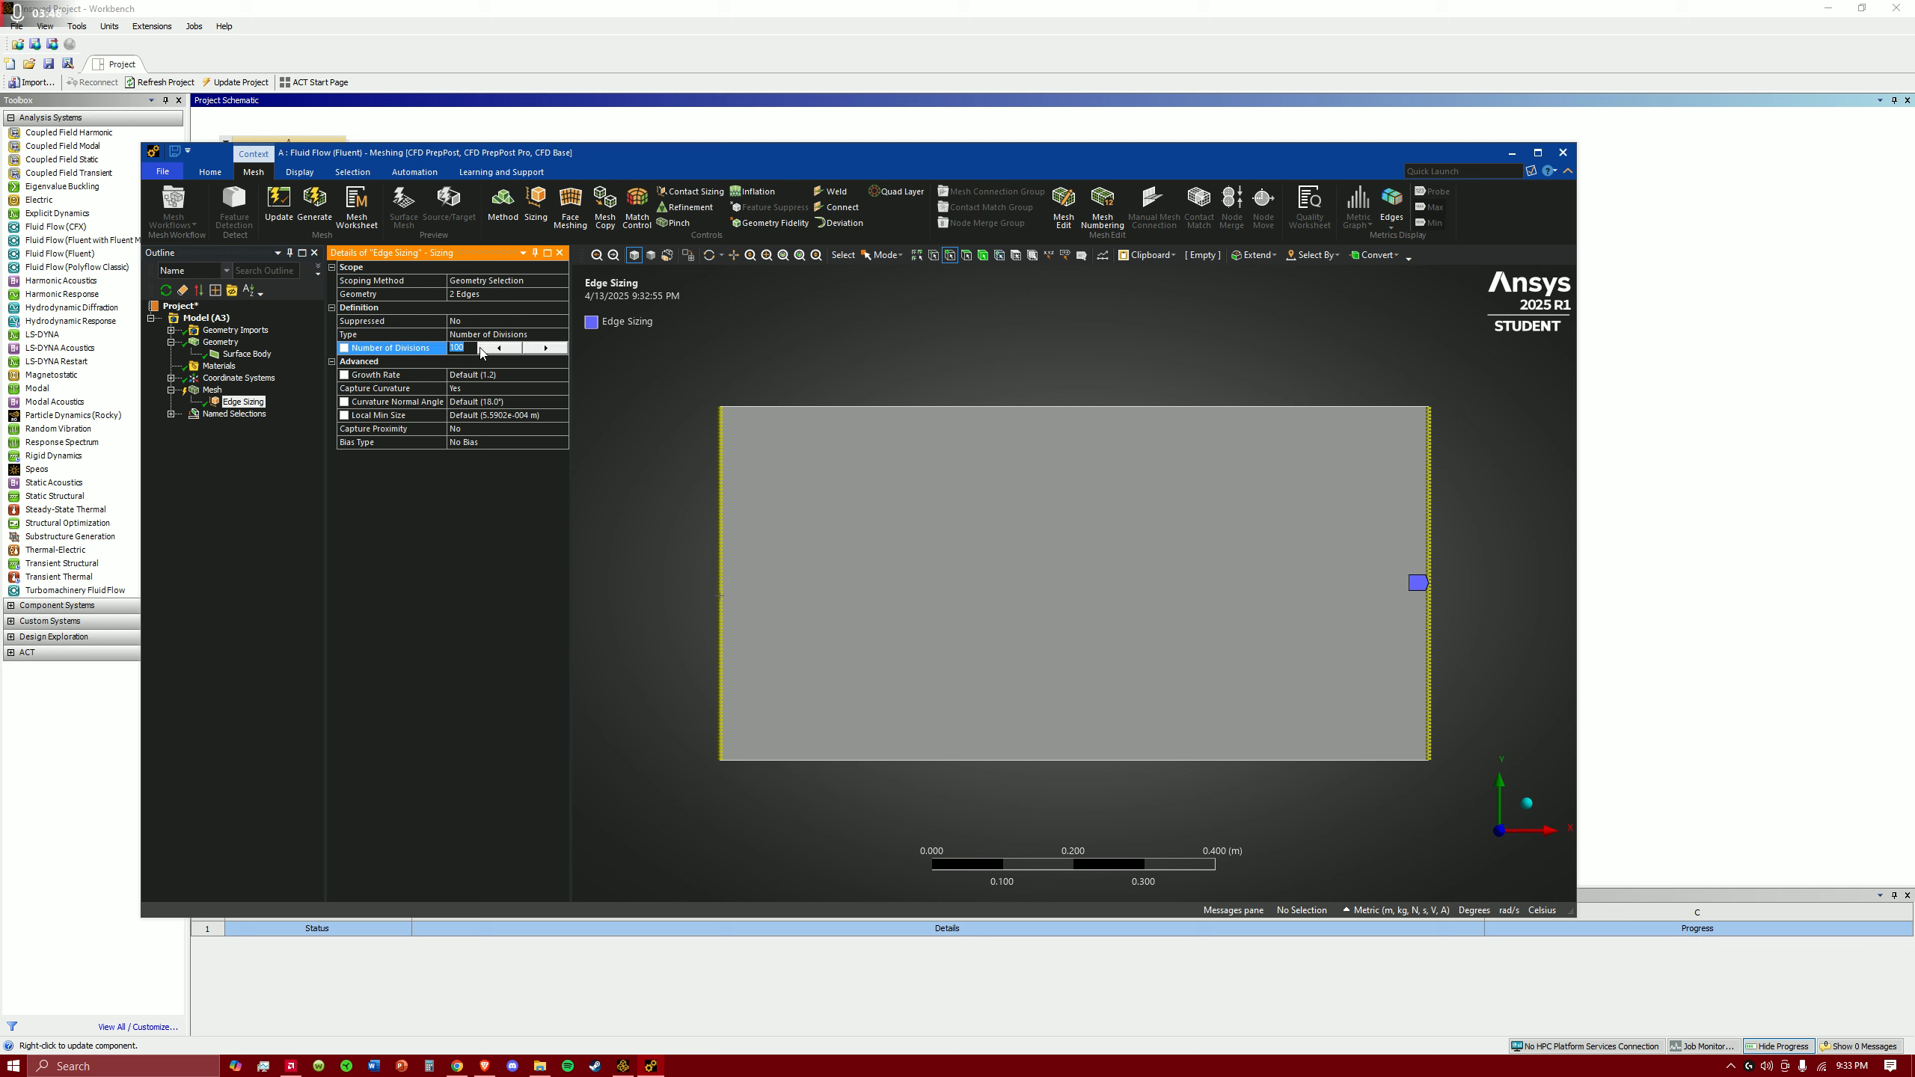
pyautogui.write('15')
pyautogui.write('0')
pyautogui.press('Return')
# - Turn off curvature capture for the vertical edge sizing and set its behavior to Hard
pyautogui.click(511, 389)
pyautogui.click(510, 405)
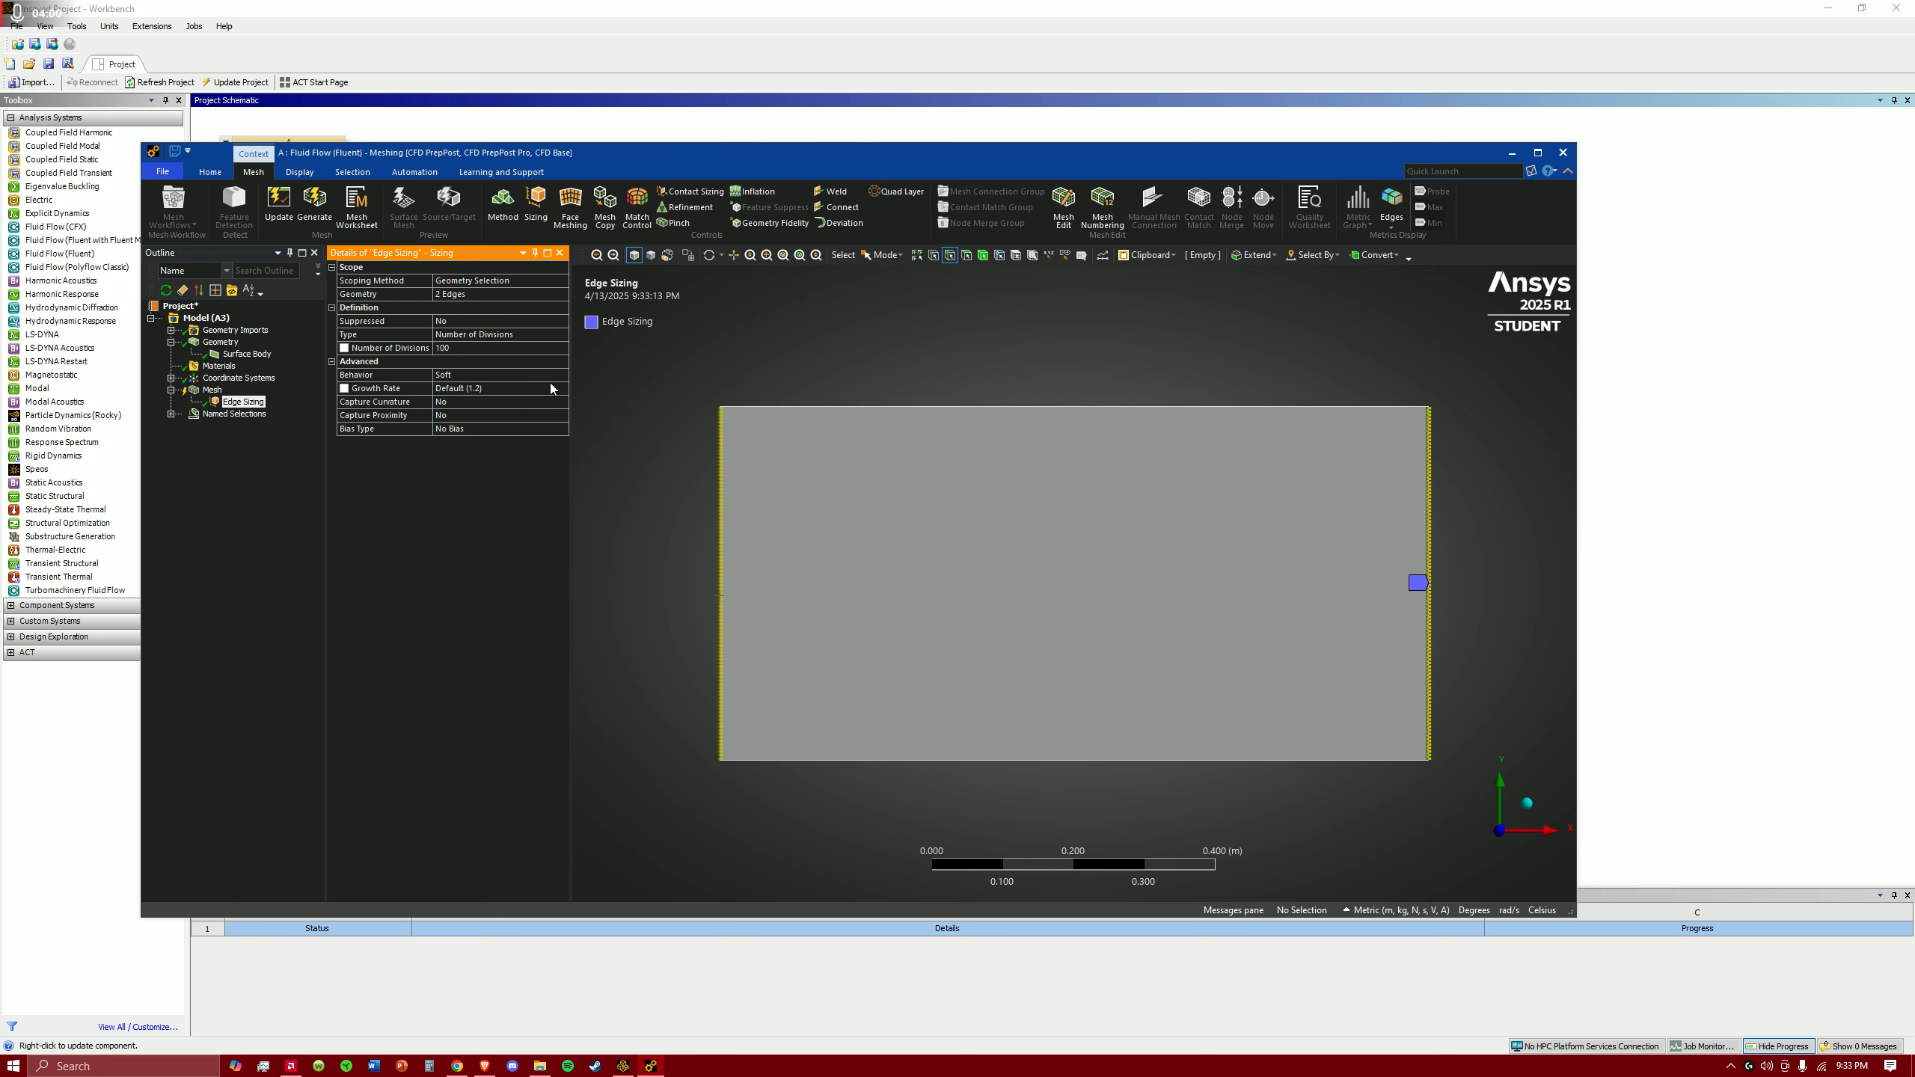
pyautogui.click(556, 386)
pyautogui.click(534, 405)
pyautogui.click(555, 376)
pyautogui.click(555, 380)
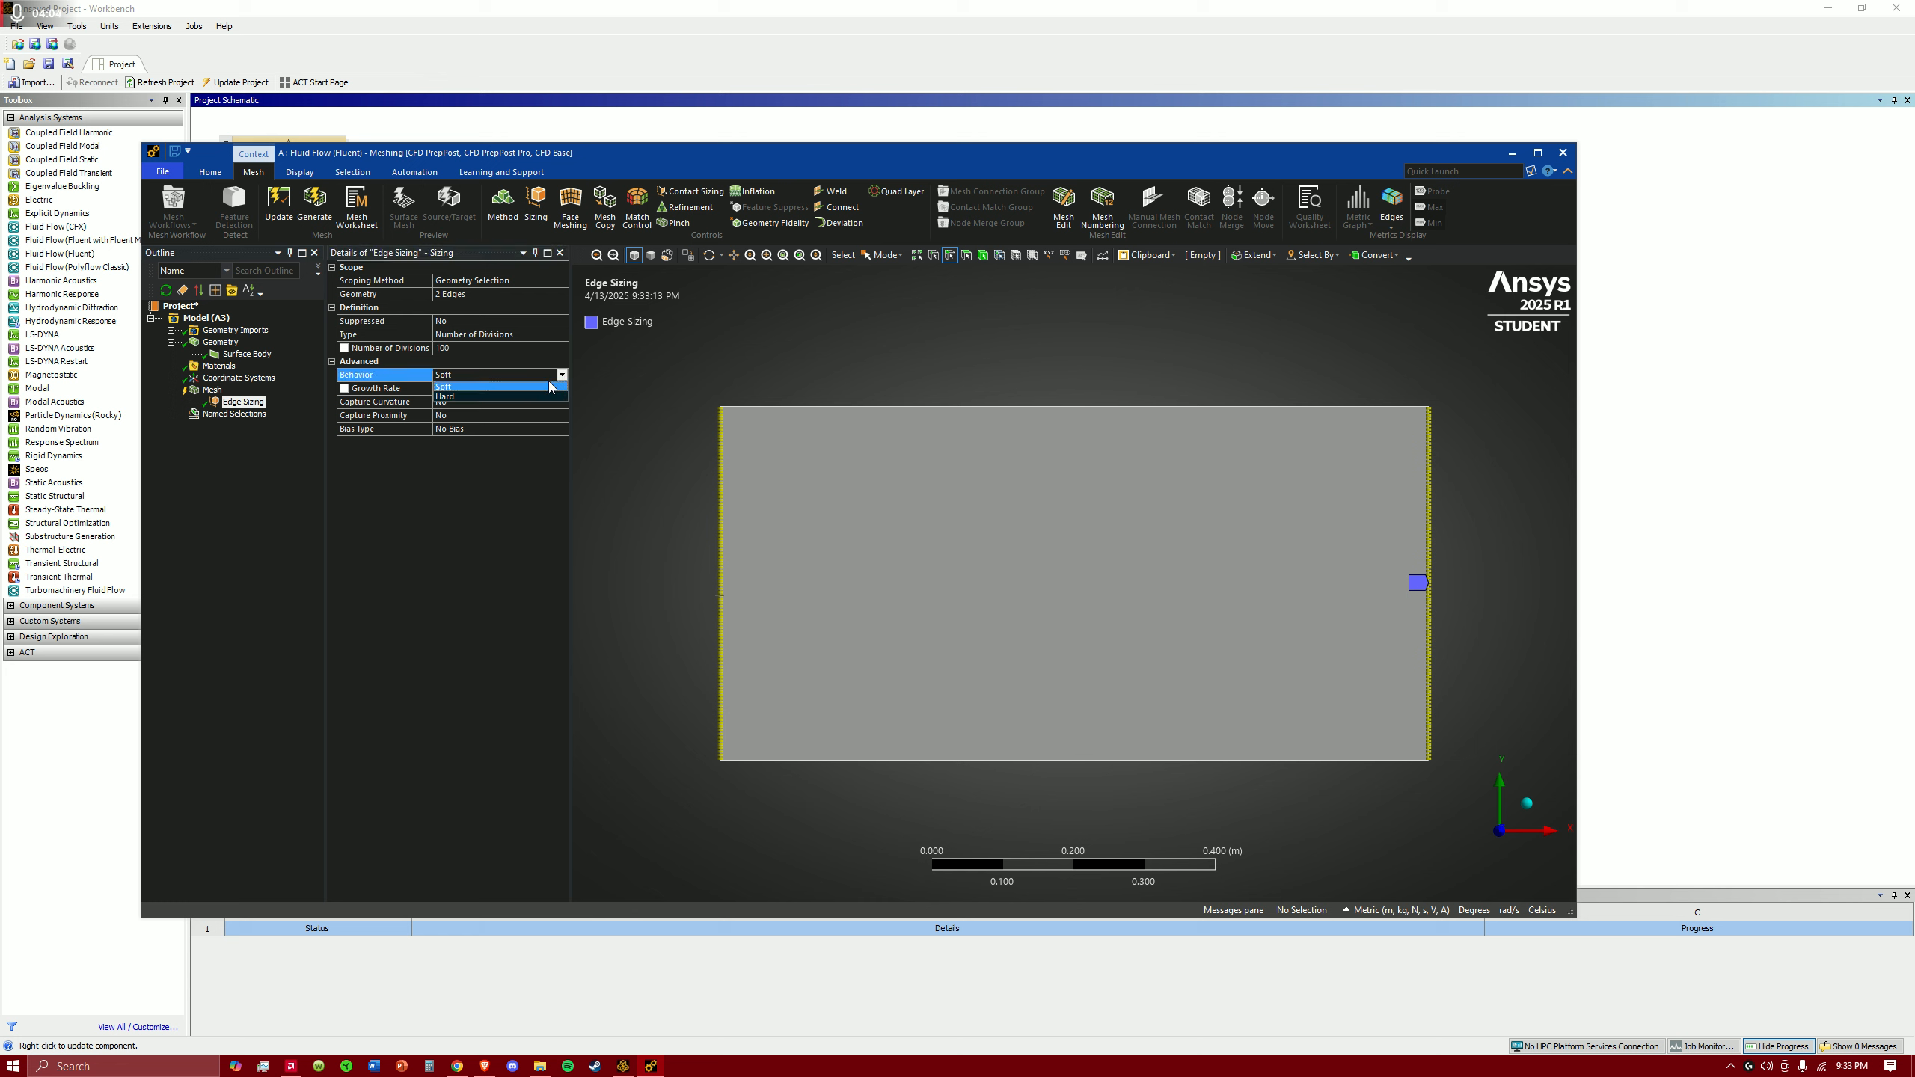
pyautogui.click(519, 392)
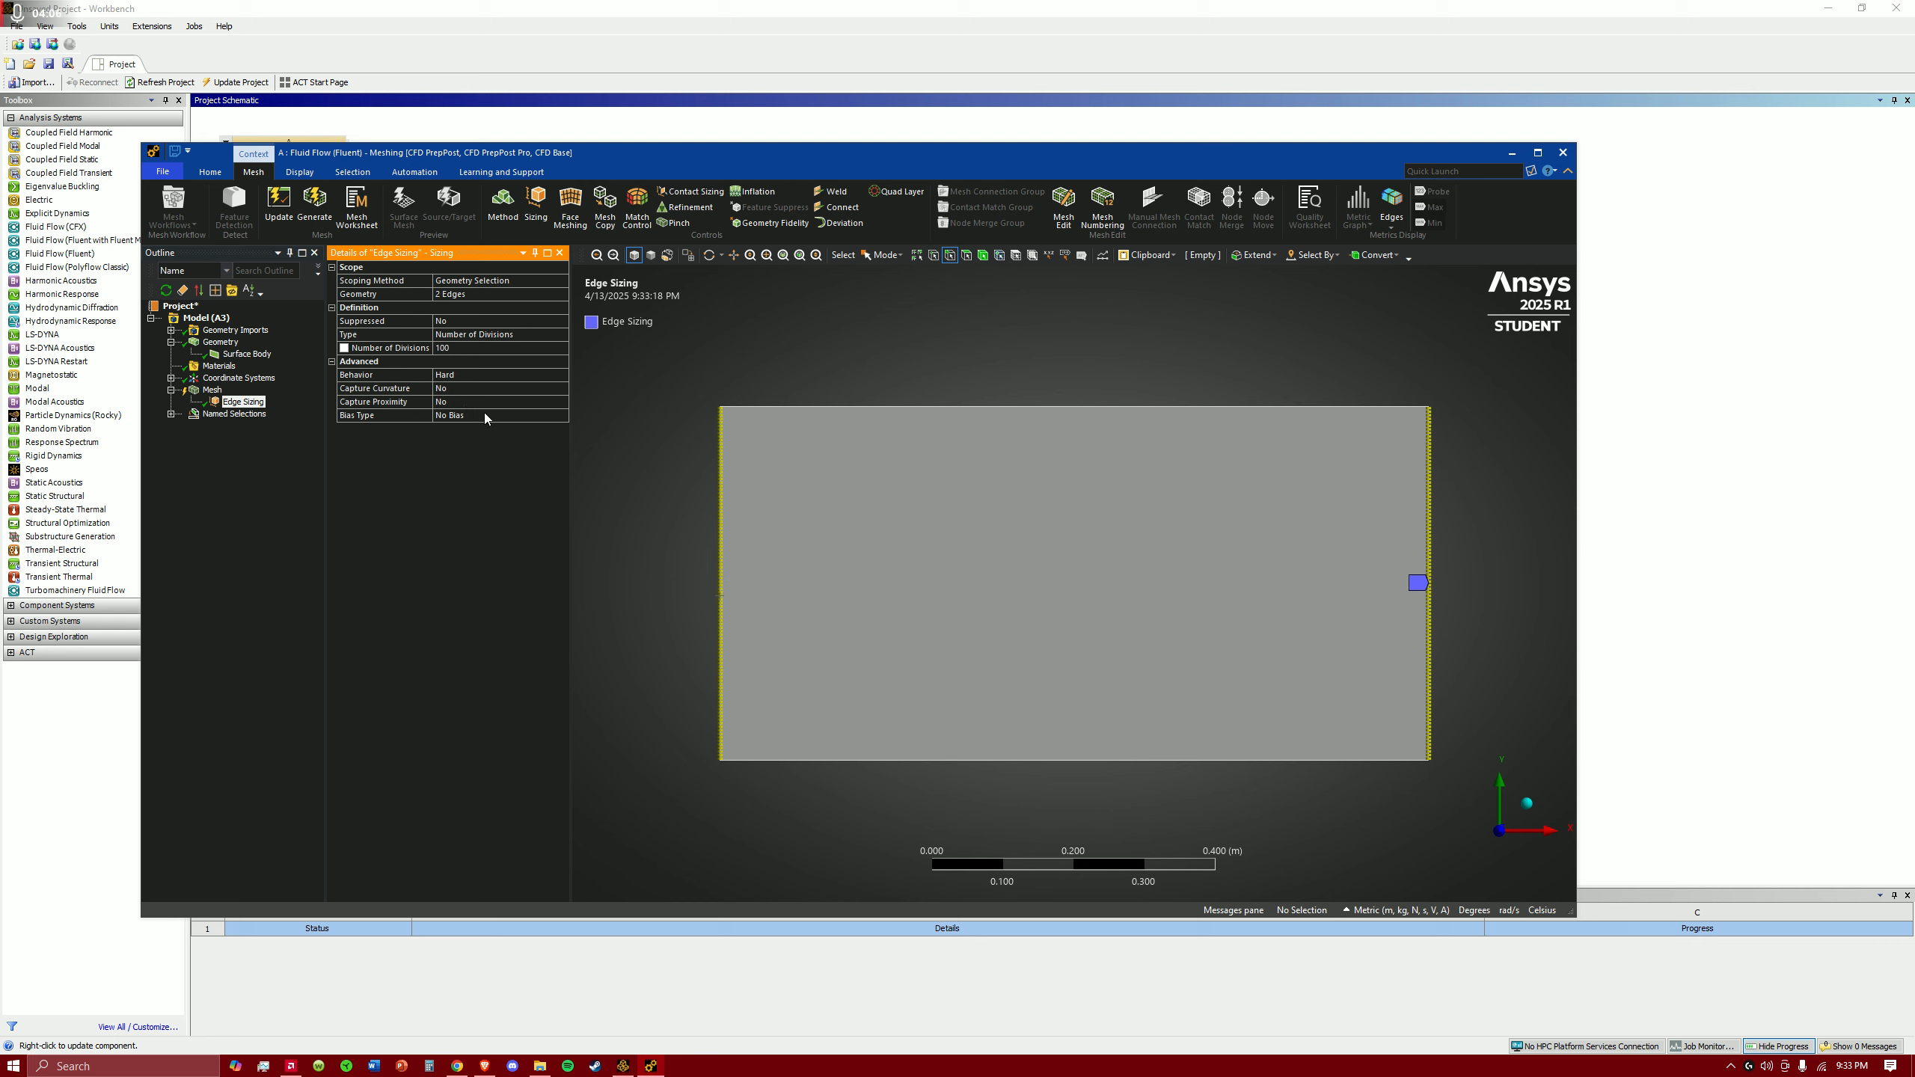
# - Apply the first bias type, with spacing shrinking toward one end, to the vertical edge sizing using a bias factor of 60
pyautogui.click(486, 416)
pyautogui.click(561, 417)
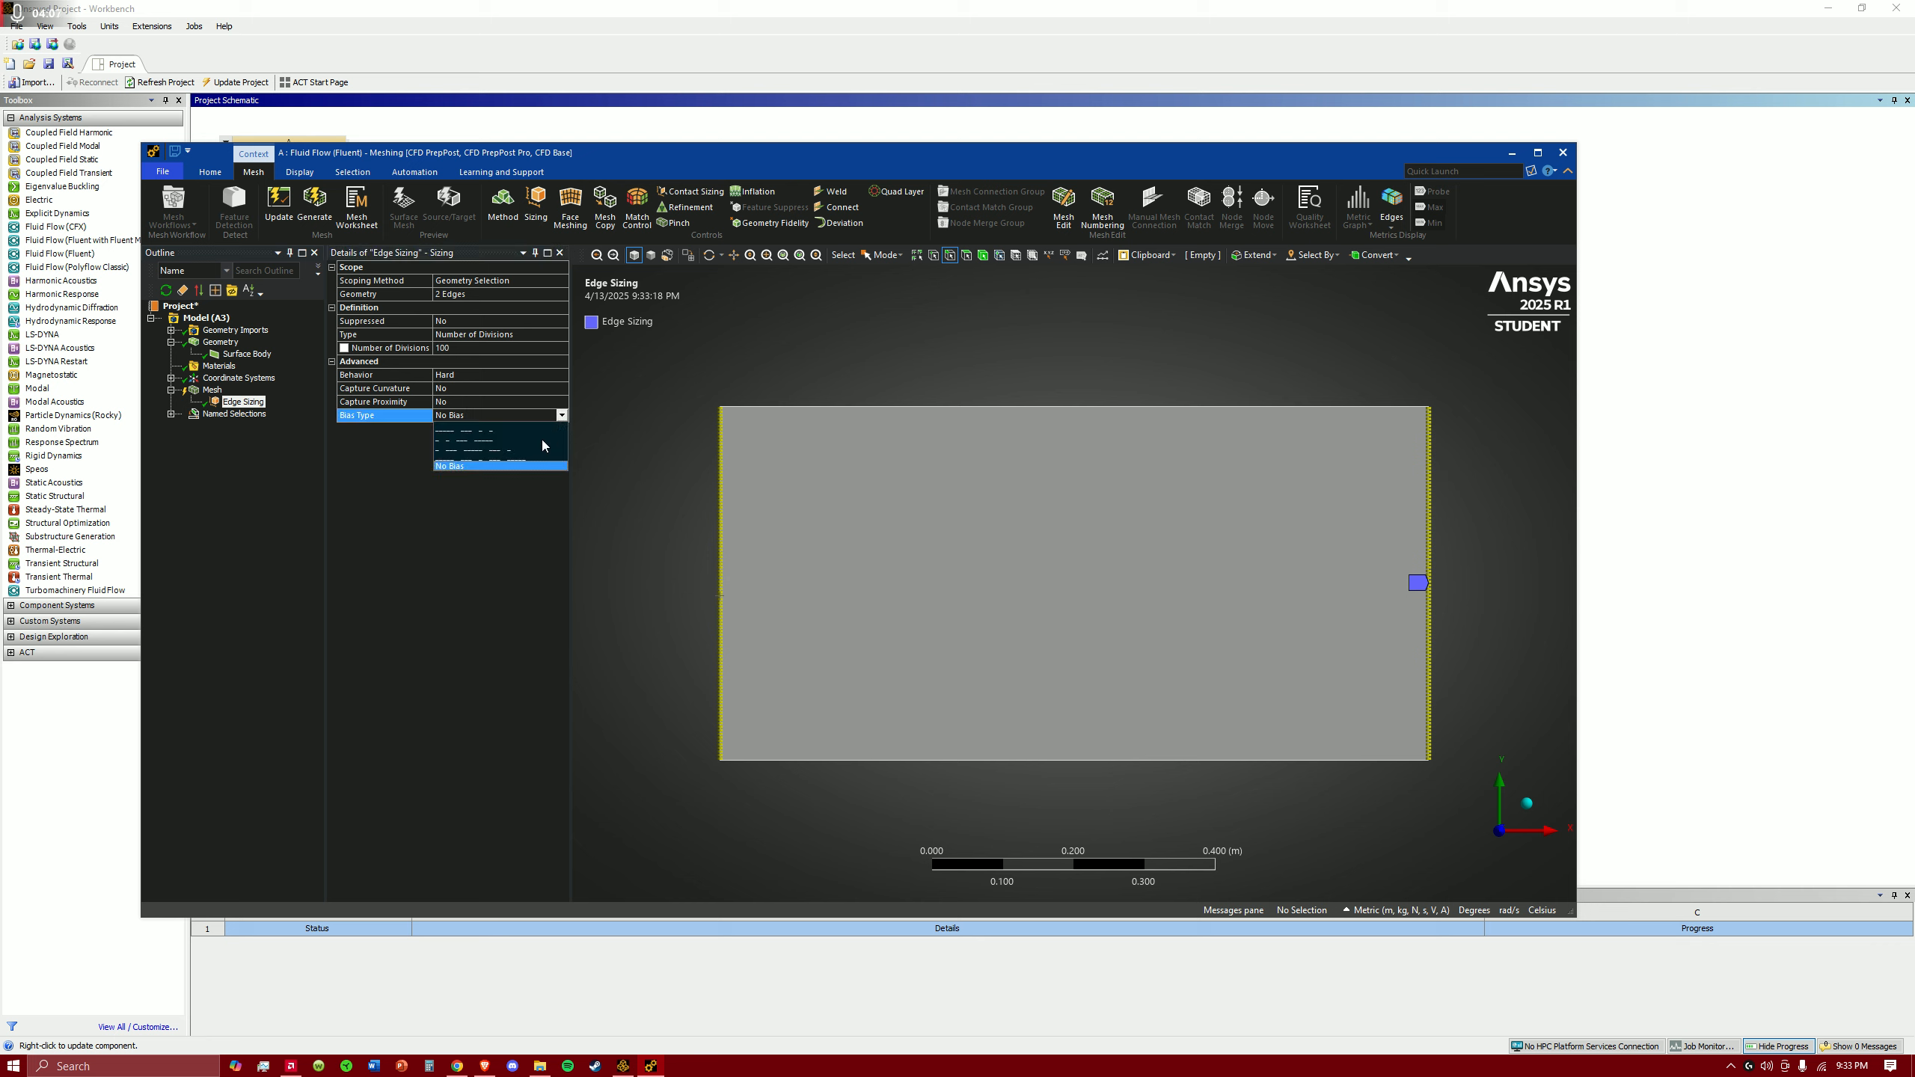
pyautogui.click(482, 430)
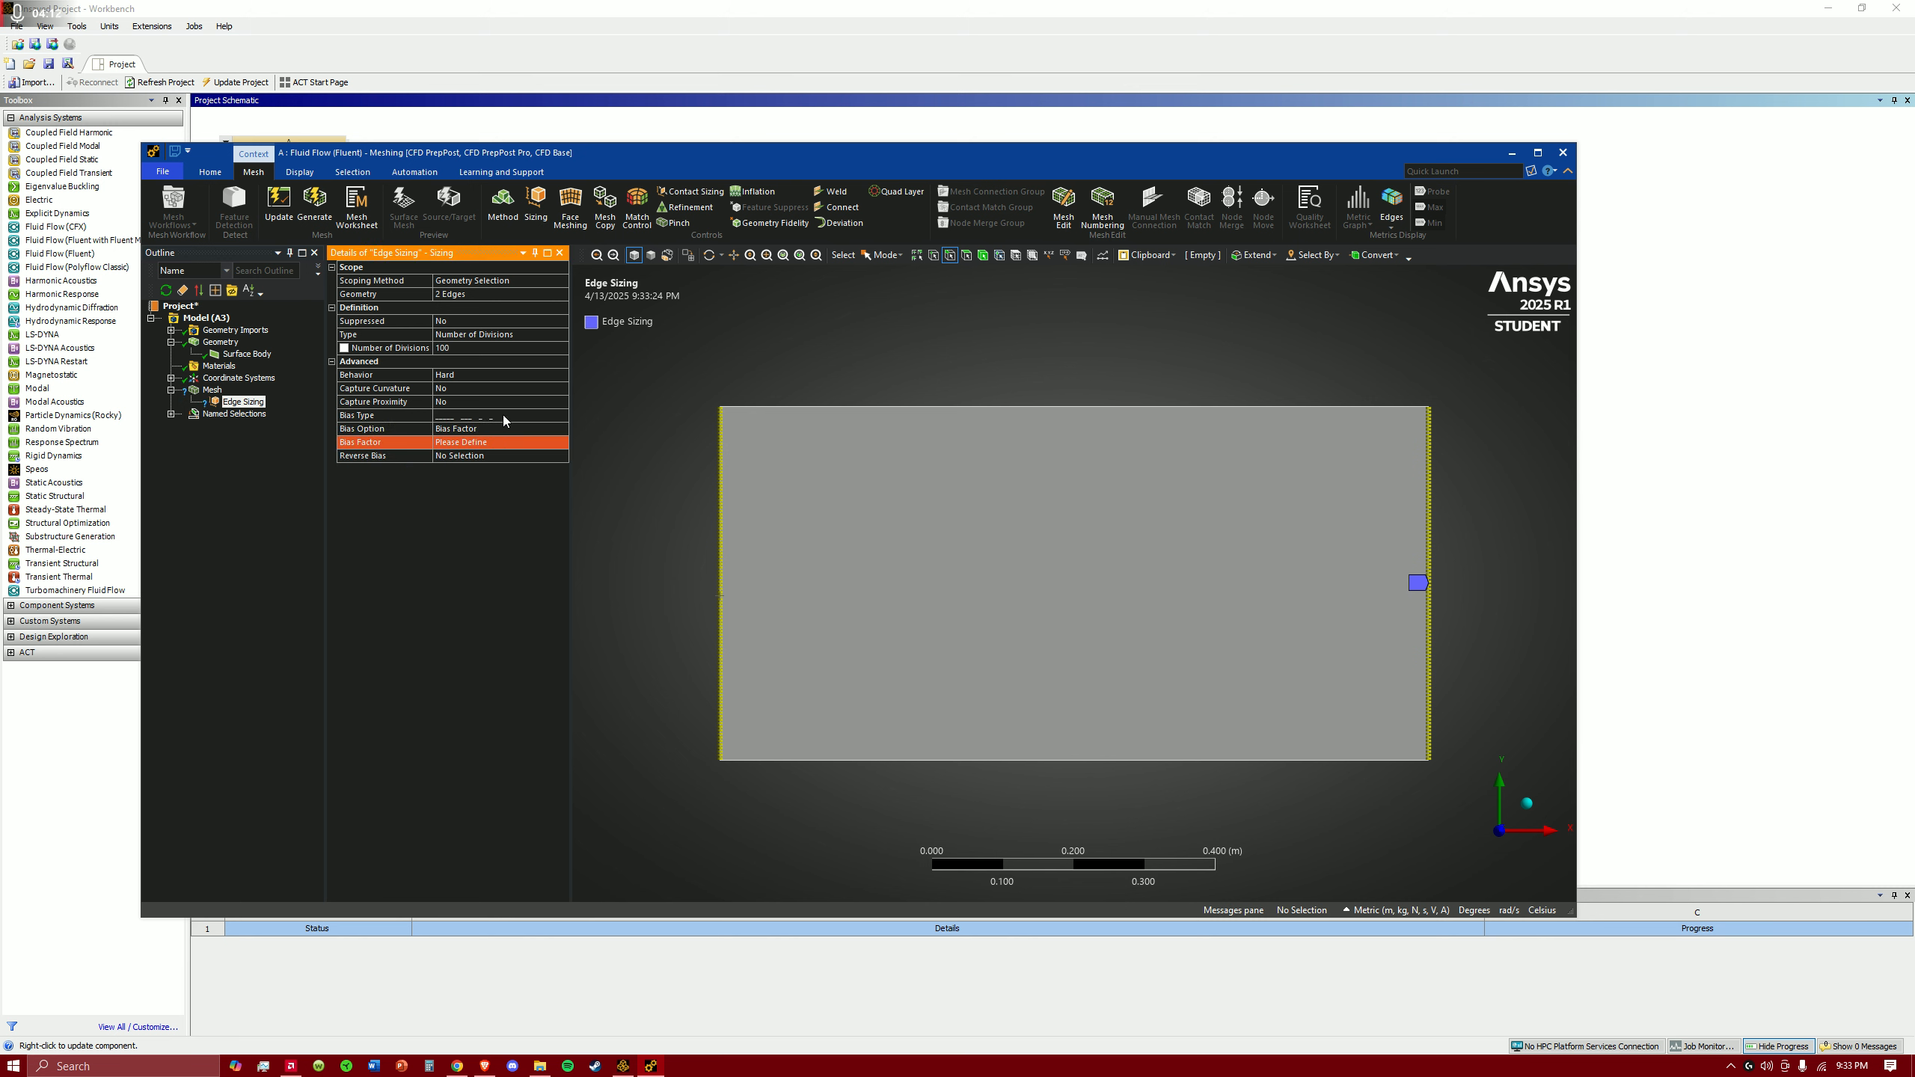
pyautogui.click(478, 443)
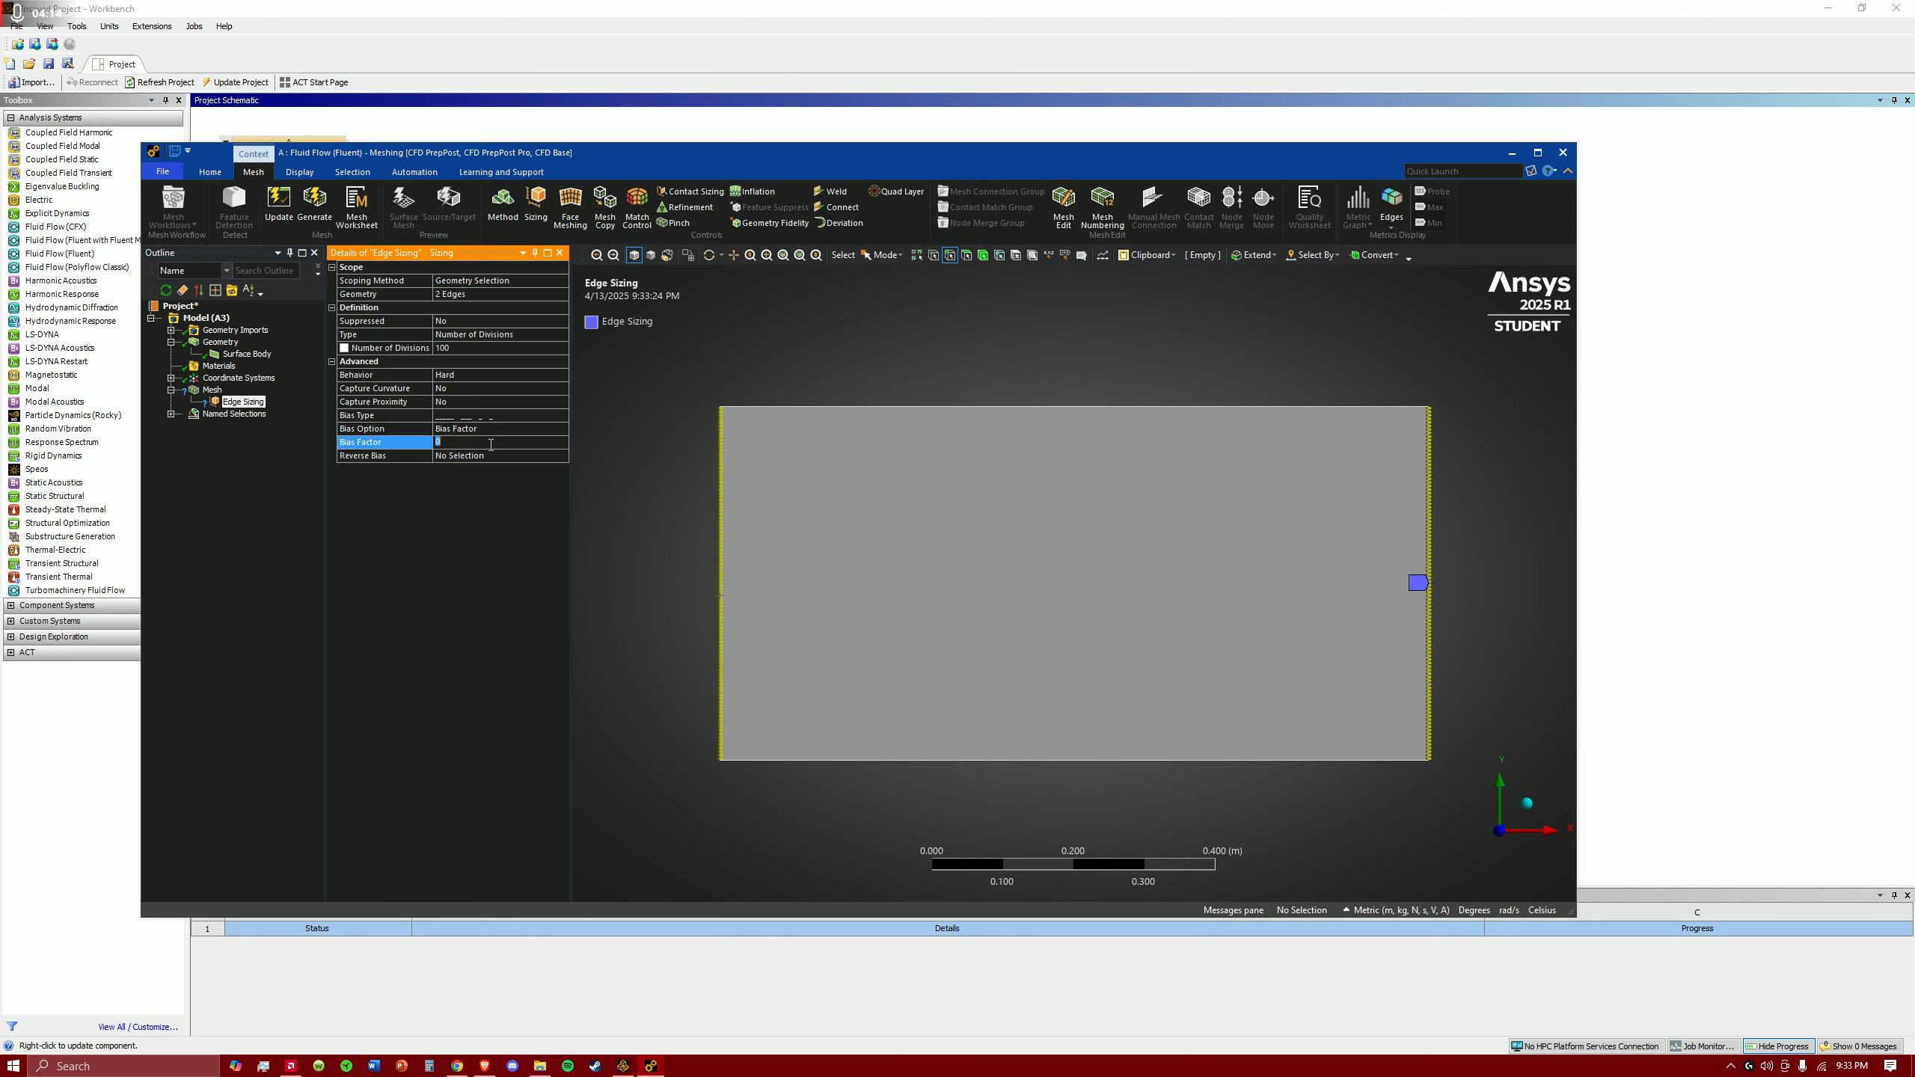
pyautogui.press('Return')
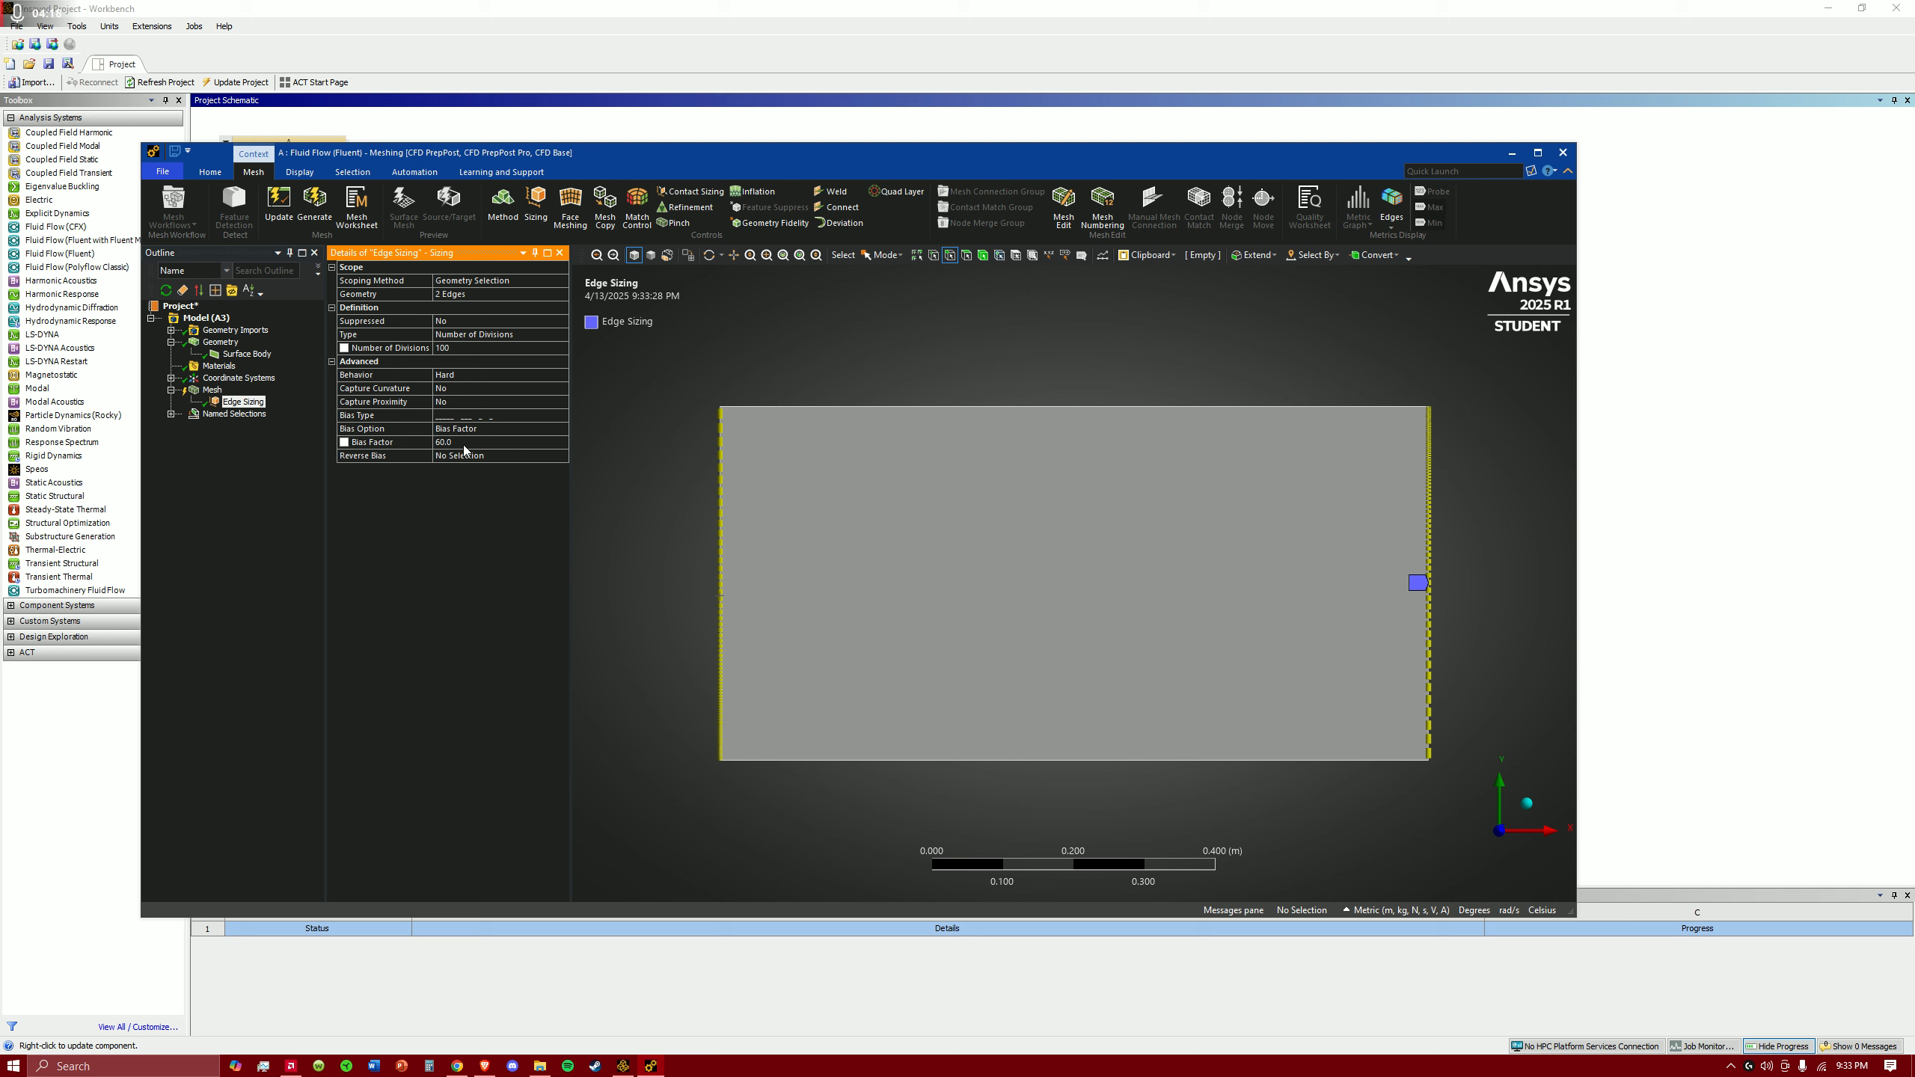
# - Reverse the bias on the right vertical edge, then generate and display the mesh
pyautogui.click(468, 456)
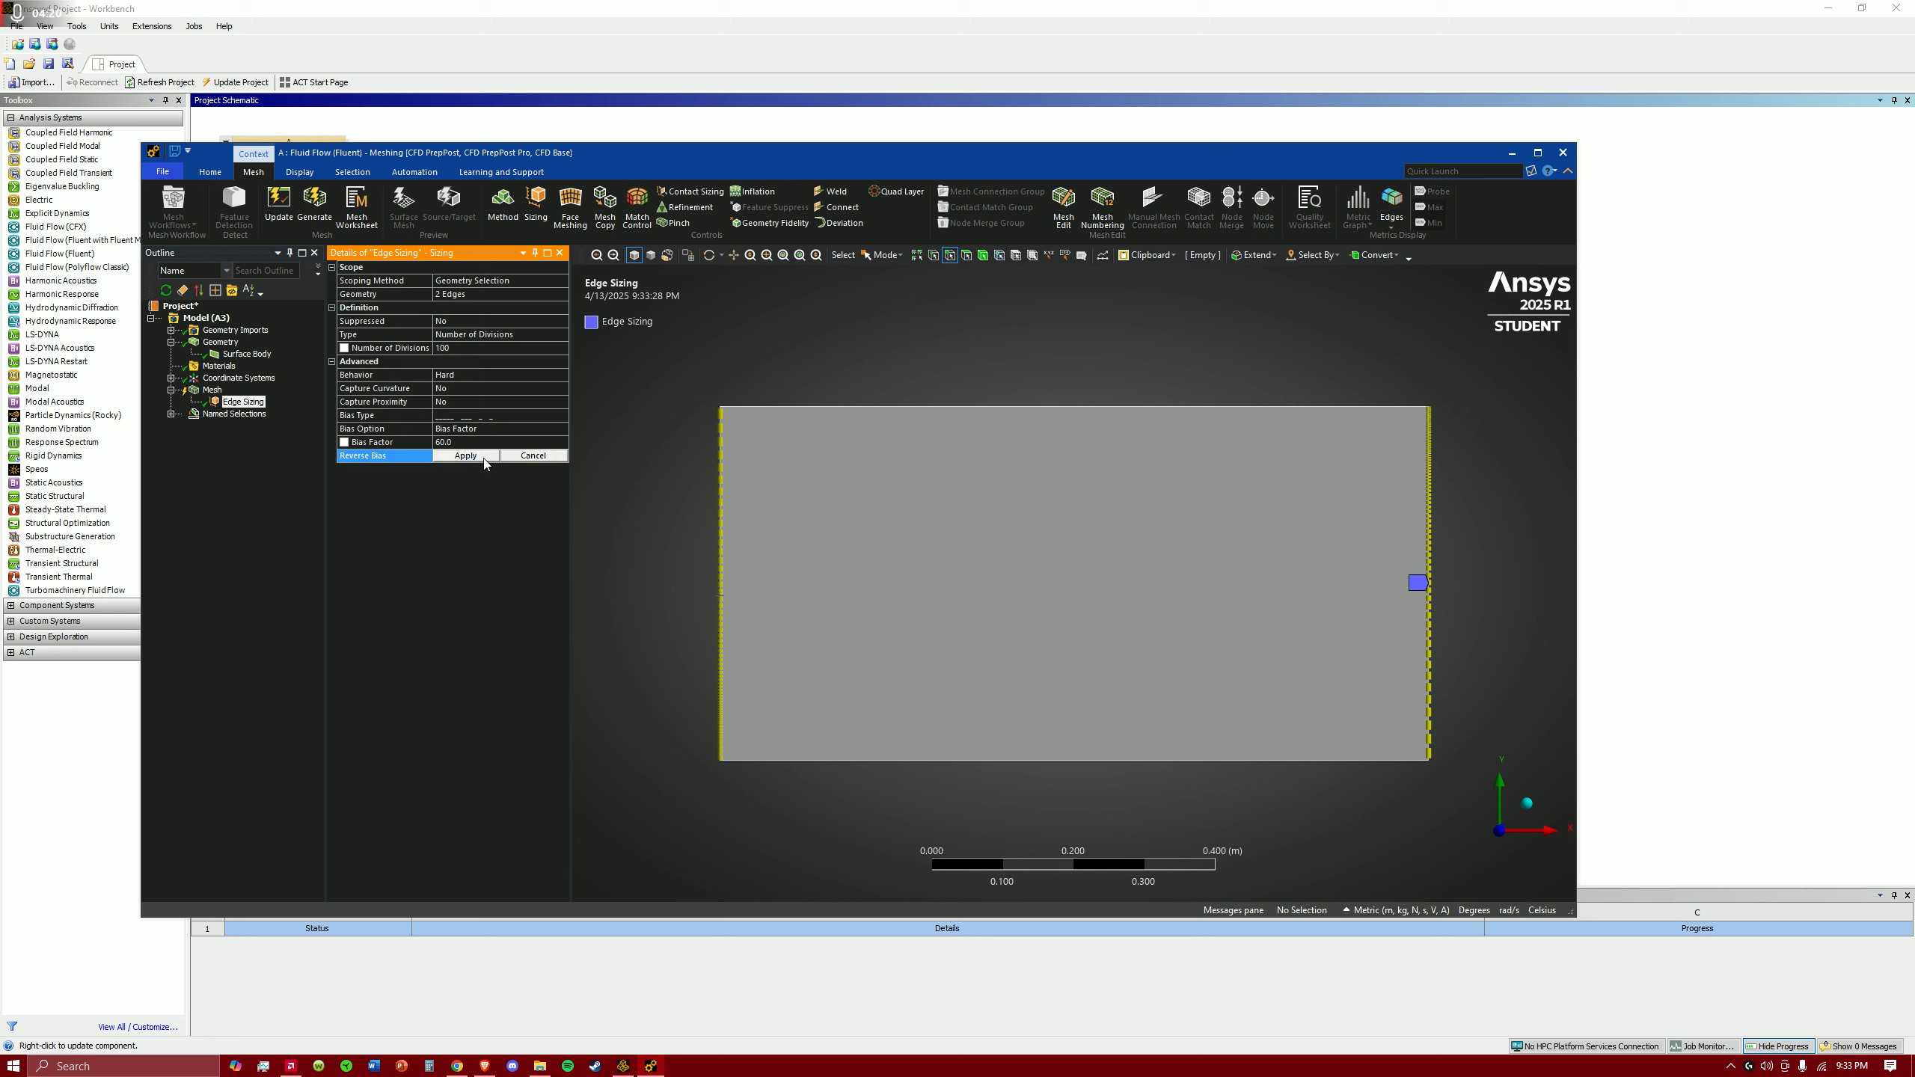
pyautogui.click(1431, 556)
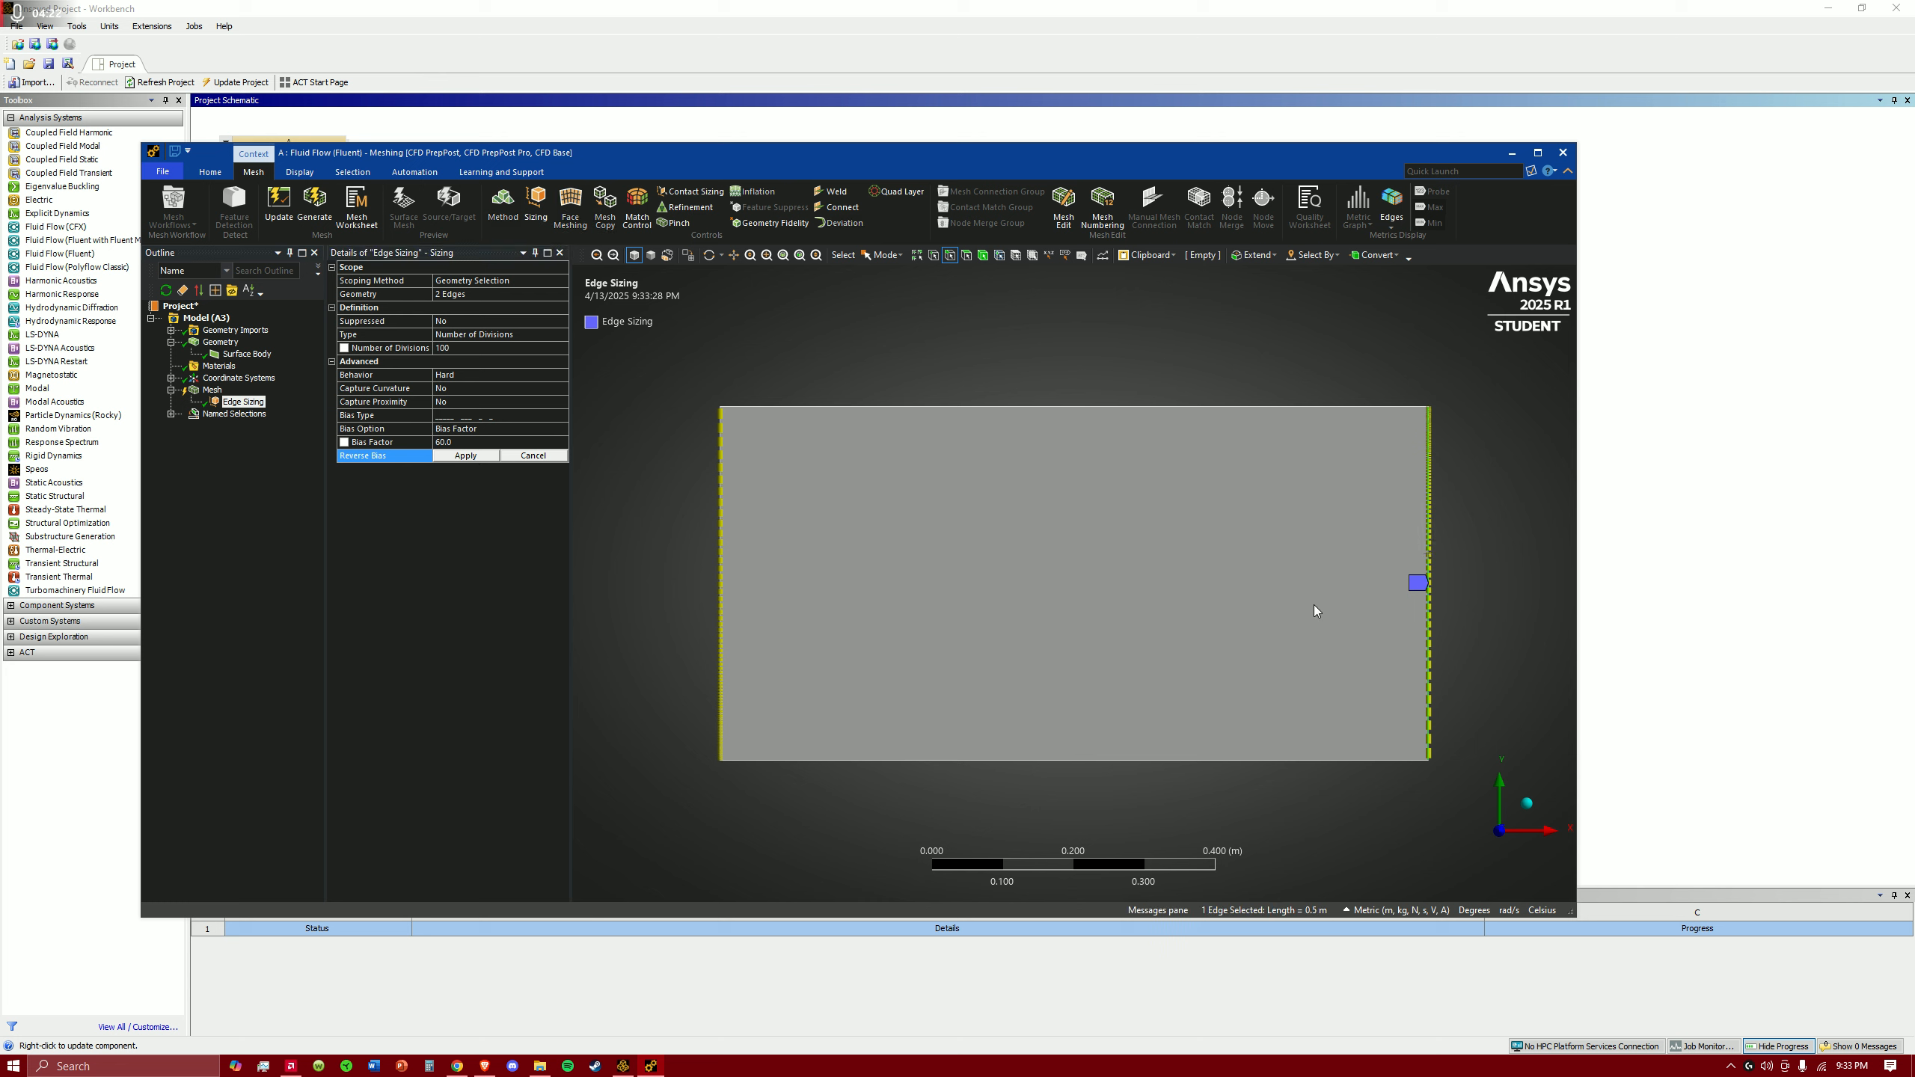
pyautogui.click(458, 456)
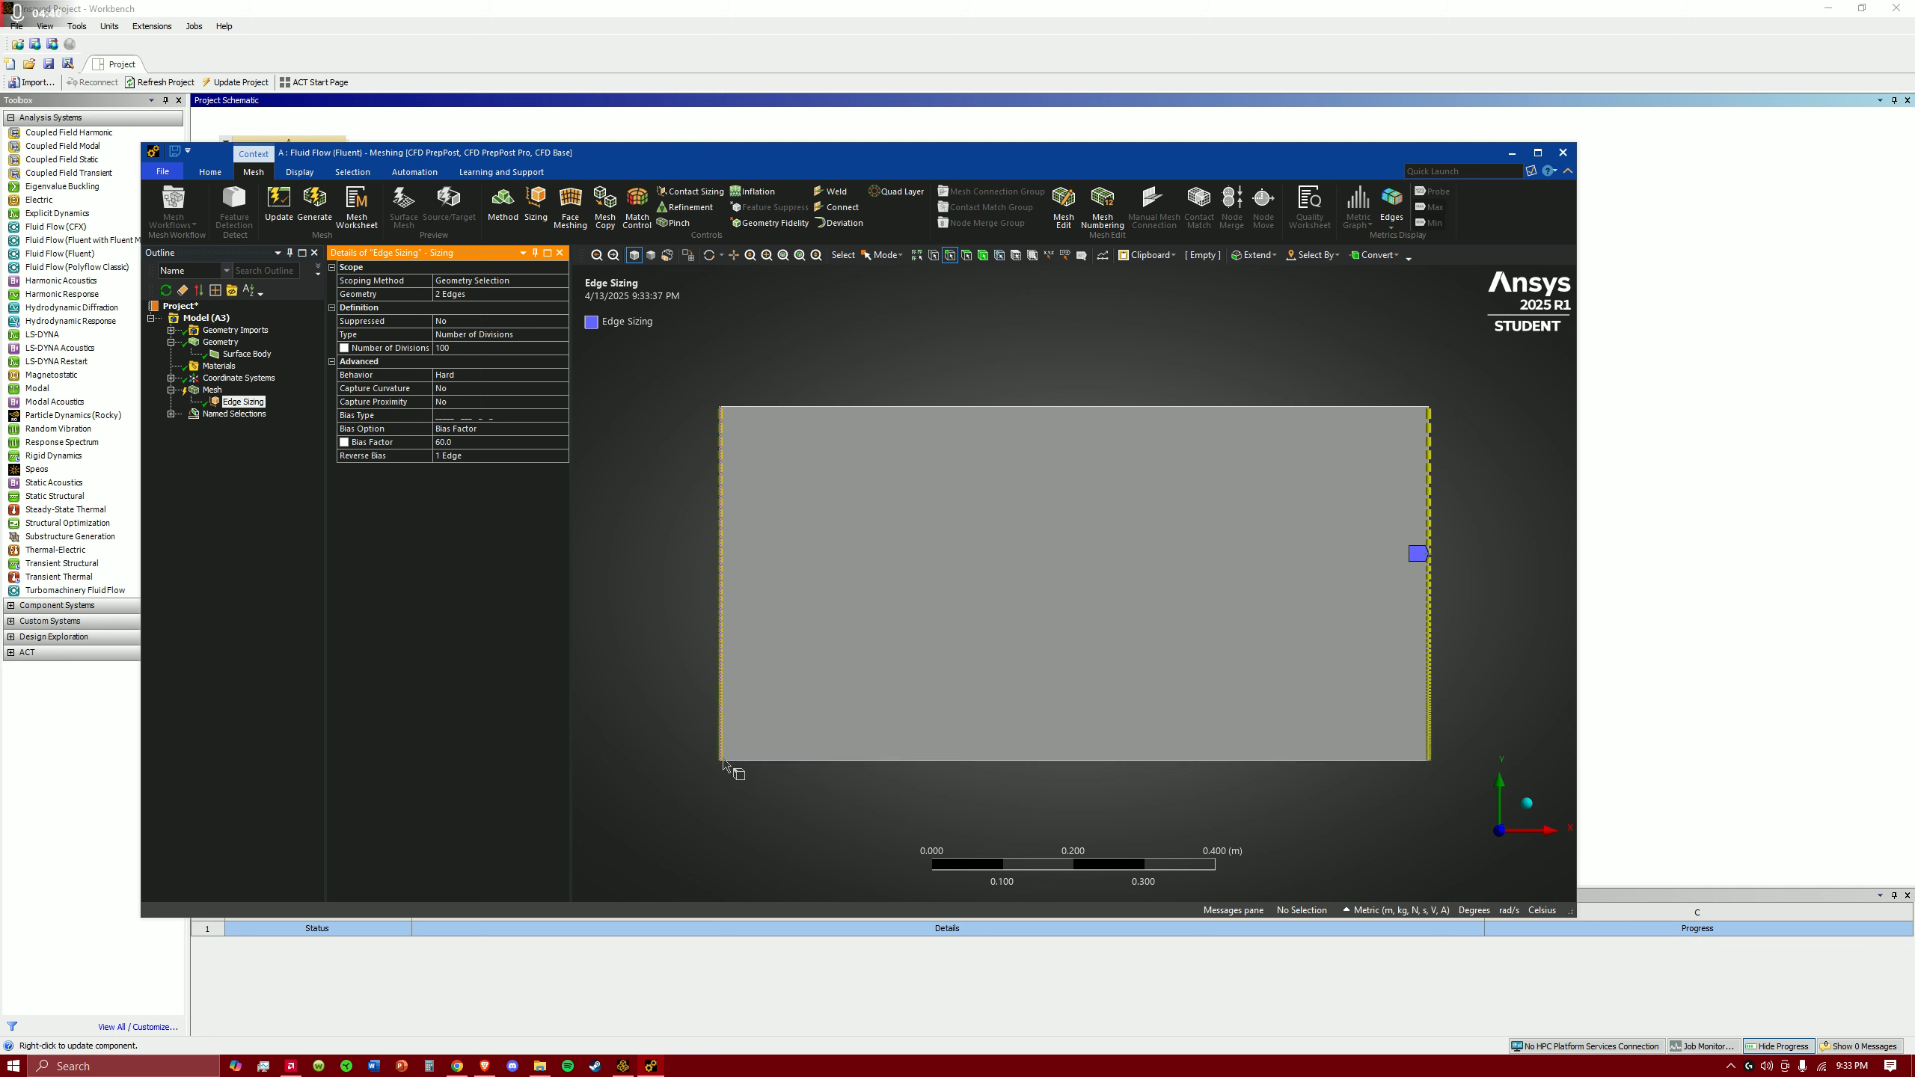
pyautogui.click(314, 202)
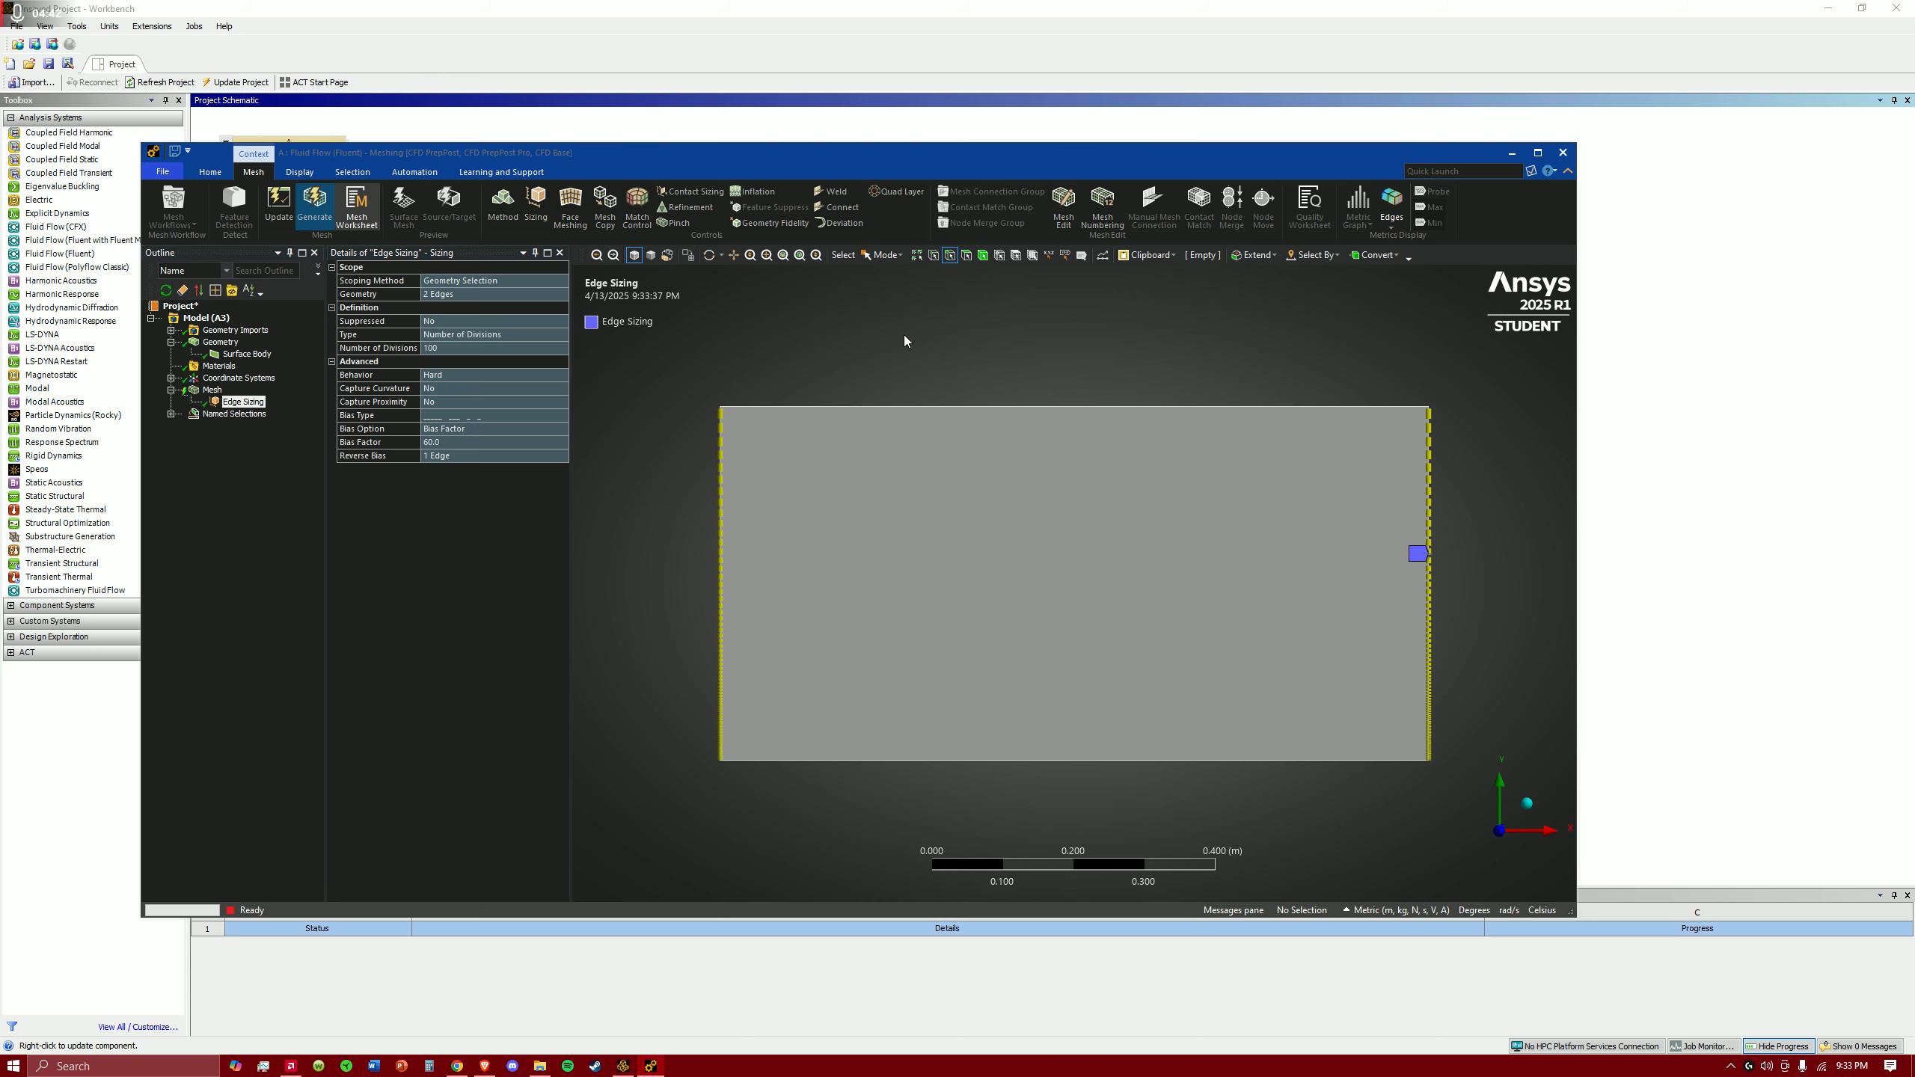
pyautogui.click(211, 390)
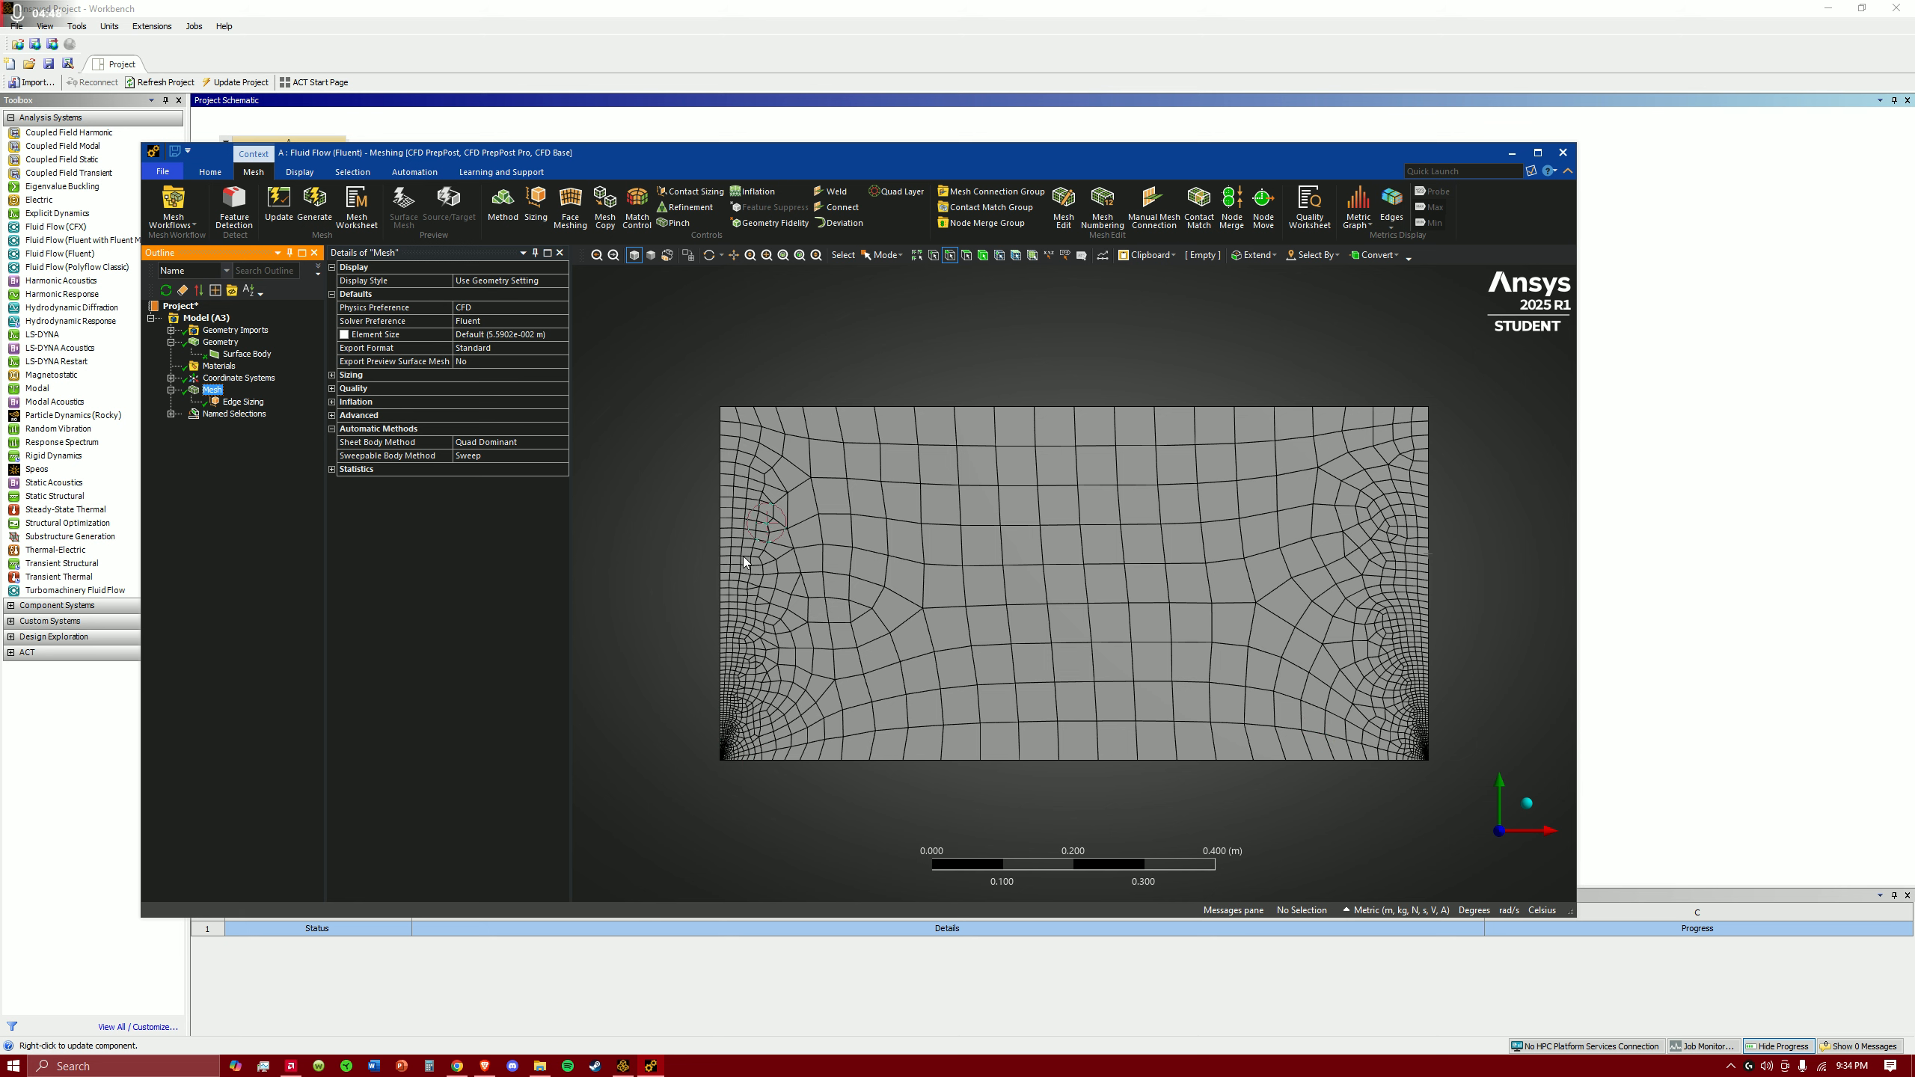
# - Add a second sizing control to the mesh, scoped to the upper and lower horizontal edges of the surface
pyautogui.click(223, 404)
pyautogui.click(214, 391)
pyautogui.rightClick(221, 398)
pyautogui.moveTo(250, 397)
pyautogui.click(449, 434)
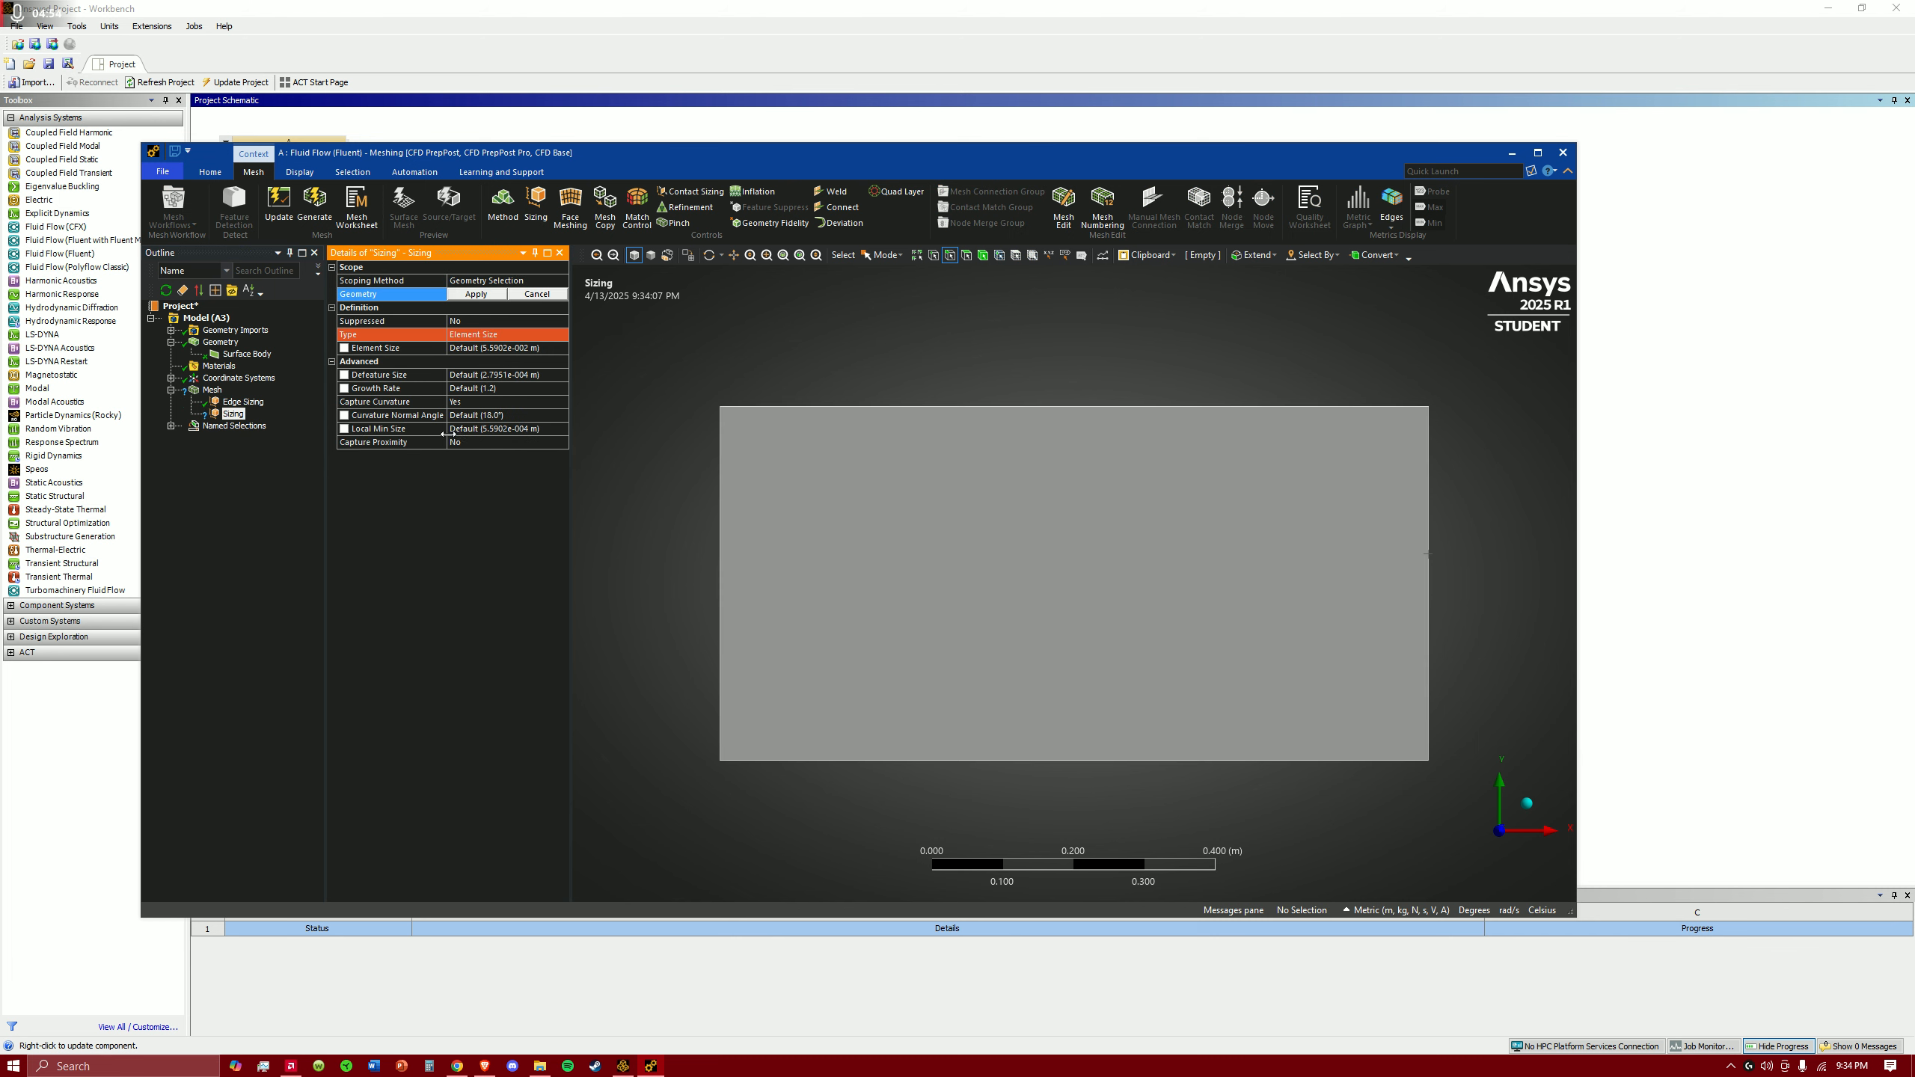
pyautogui.click(799, 407)
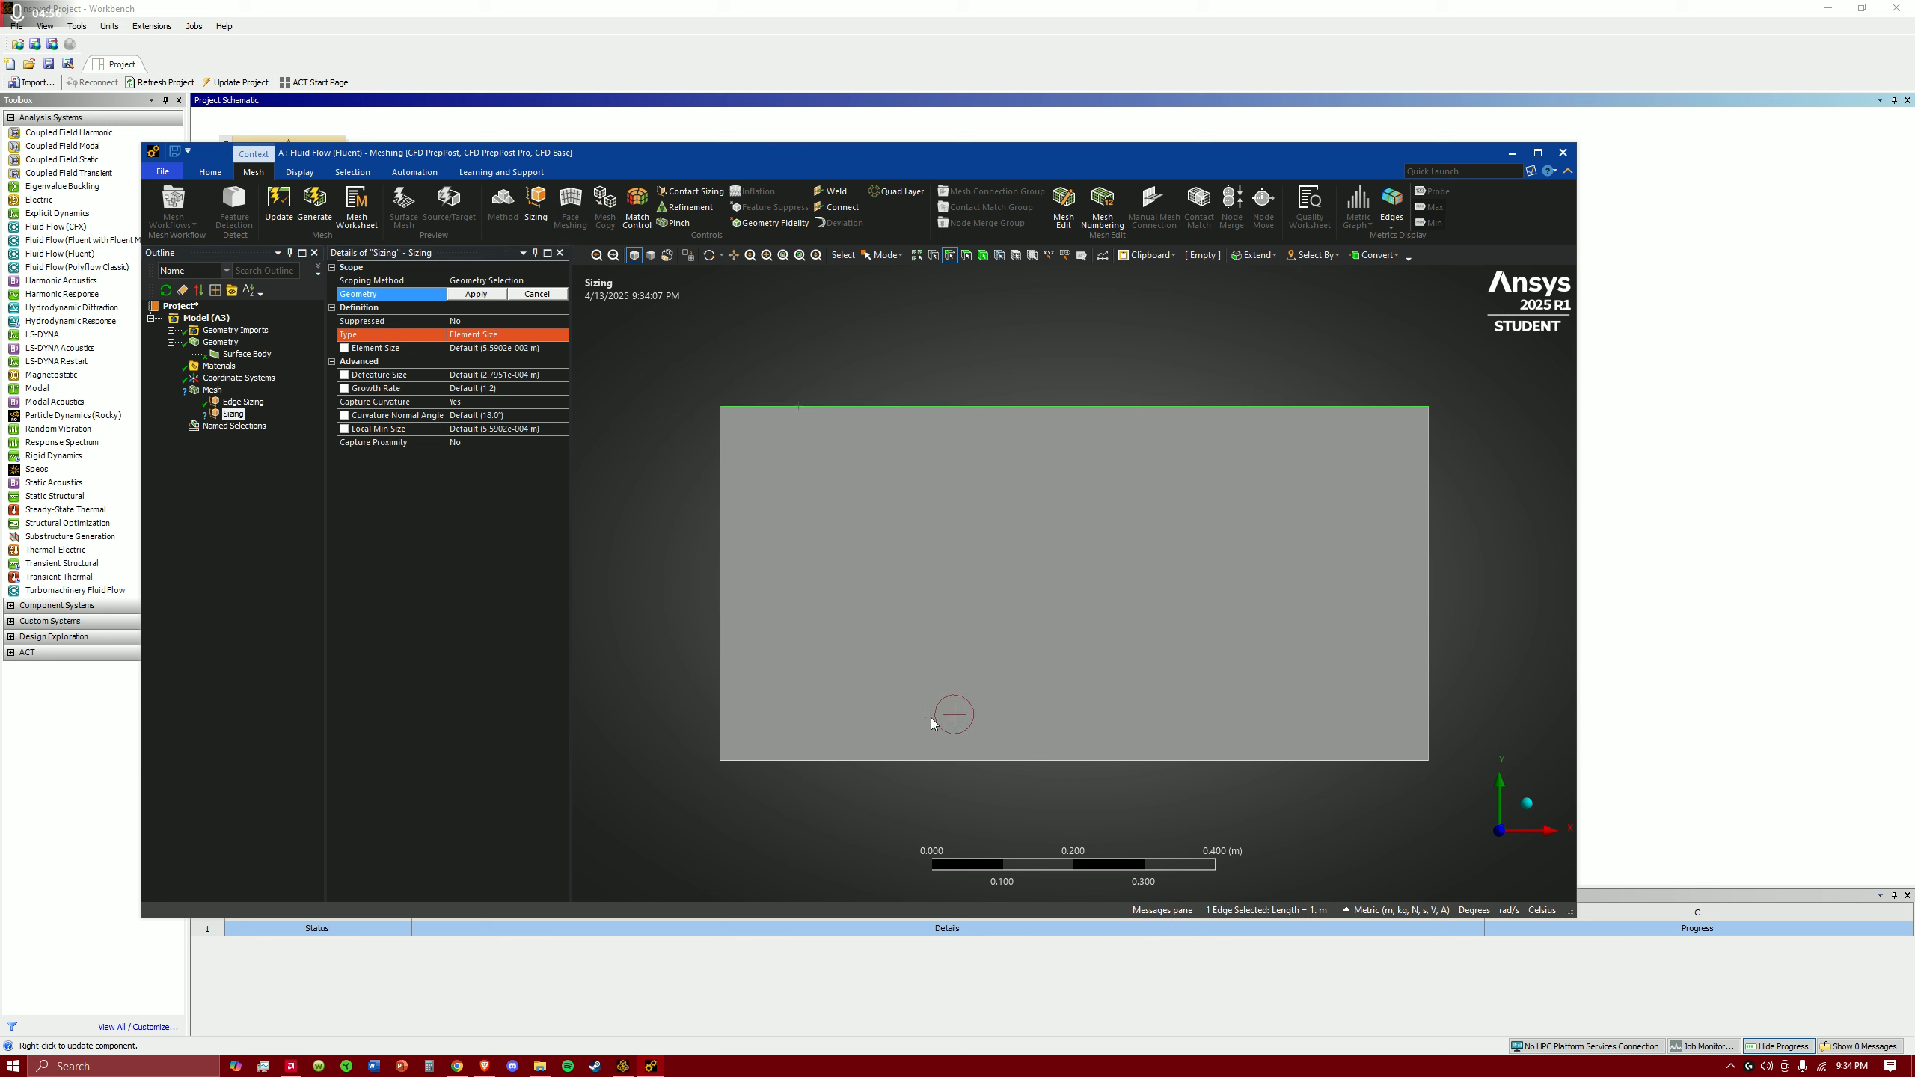
pyautogui.keyDown('ctrl'); pyautogui.click(933, 760); pyautogui.keyUp('ctrl')
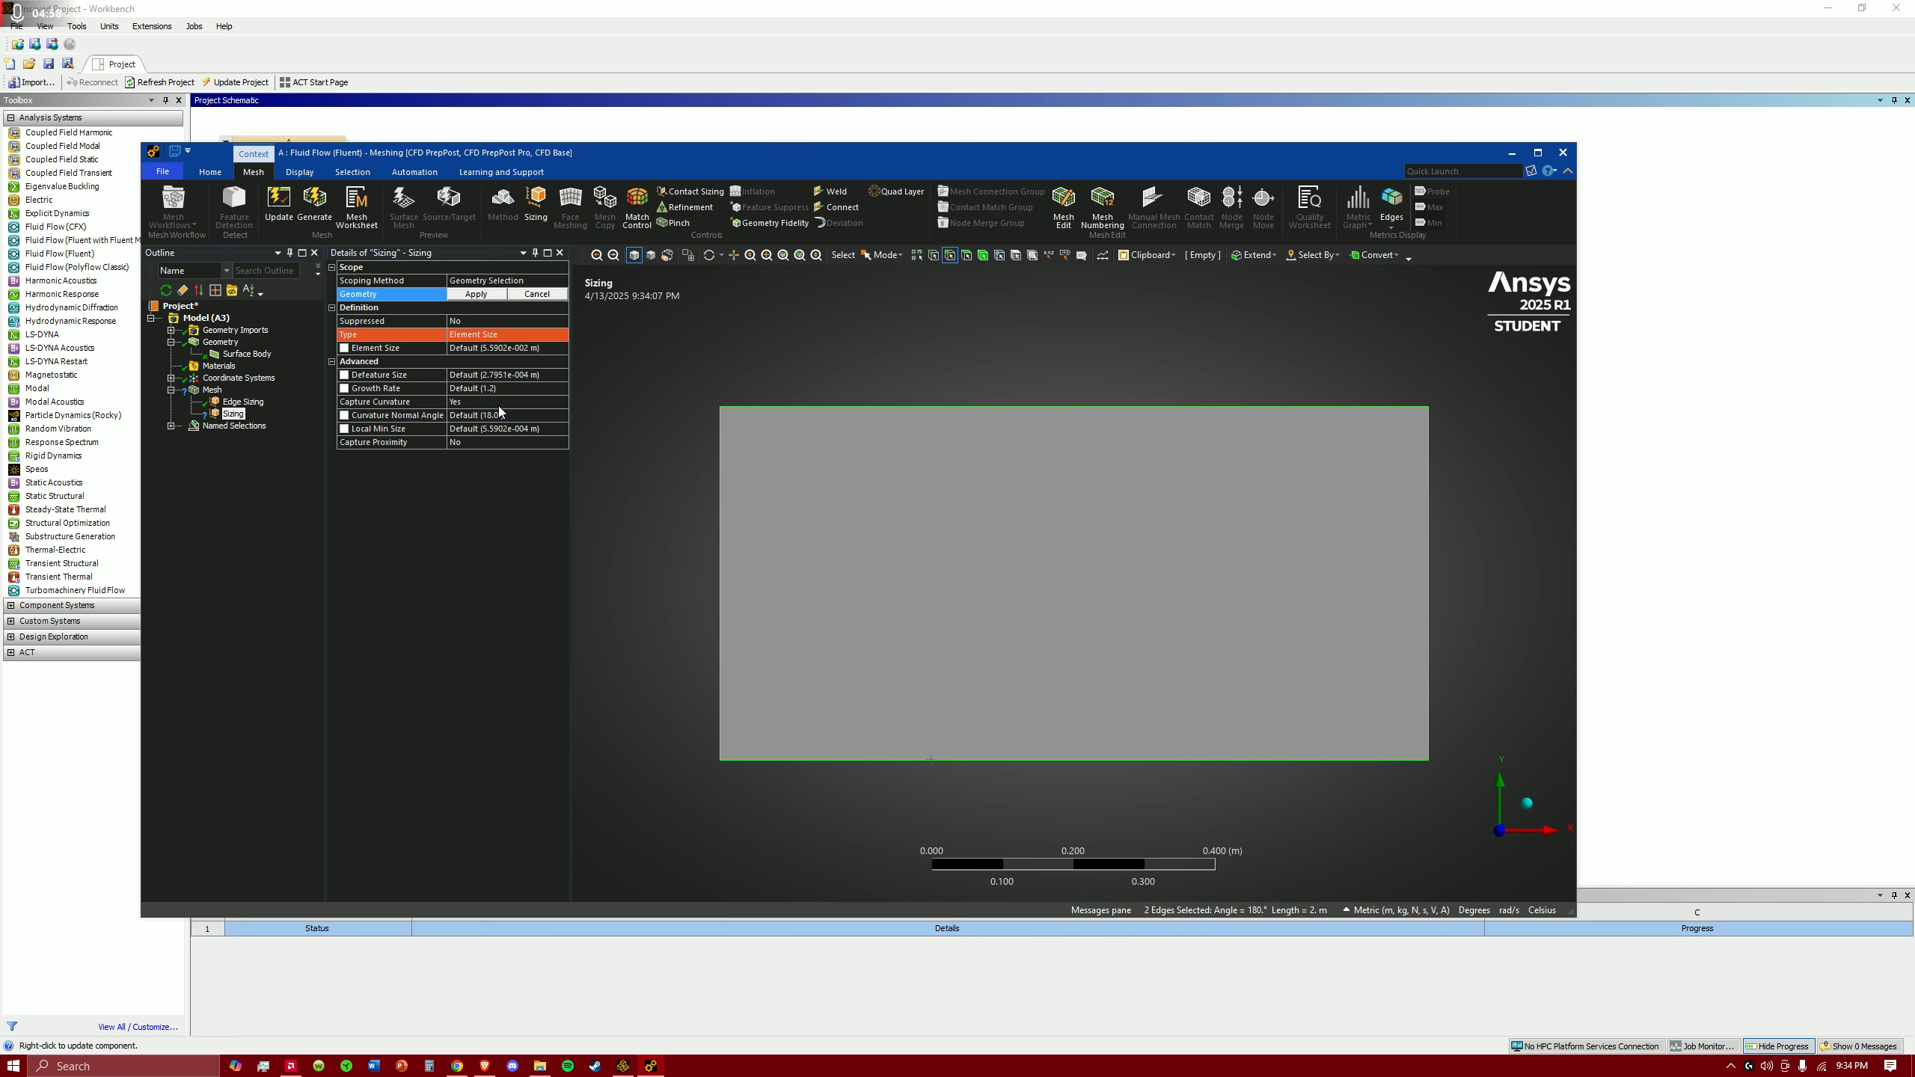
pyautogui.click(473, 294)
# - Define the horizontal edge sizing by Number of Divisions, with 200 divisions
pyautogui.click(489, 337)
pyautogui.click(559, 335)
pyautogui.click(515, 364)
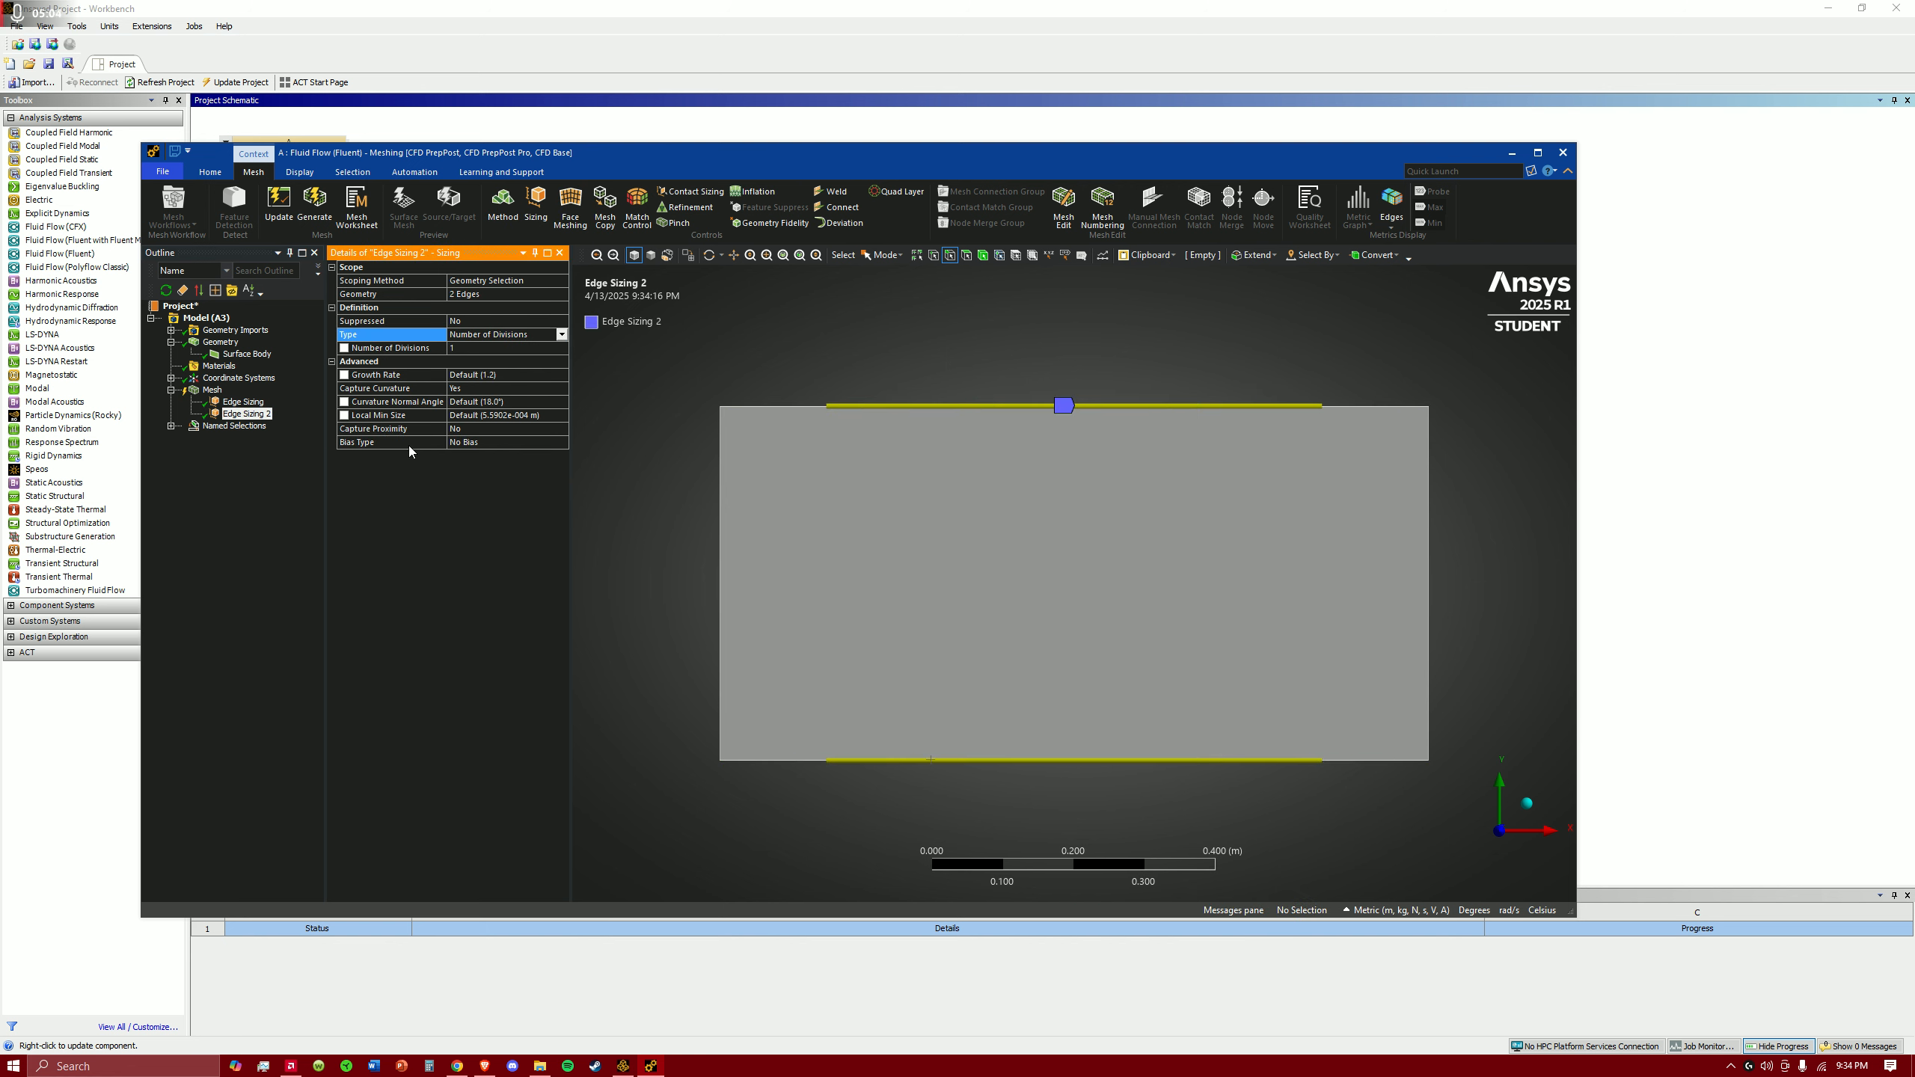
pyautogui.click(516, 347)
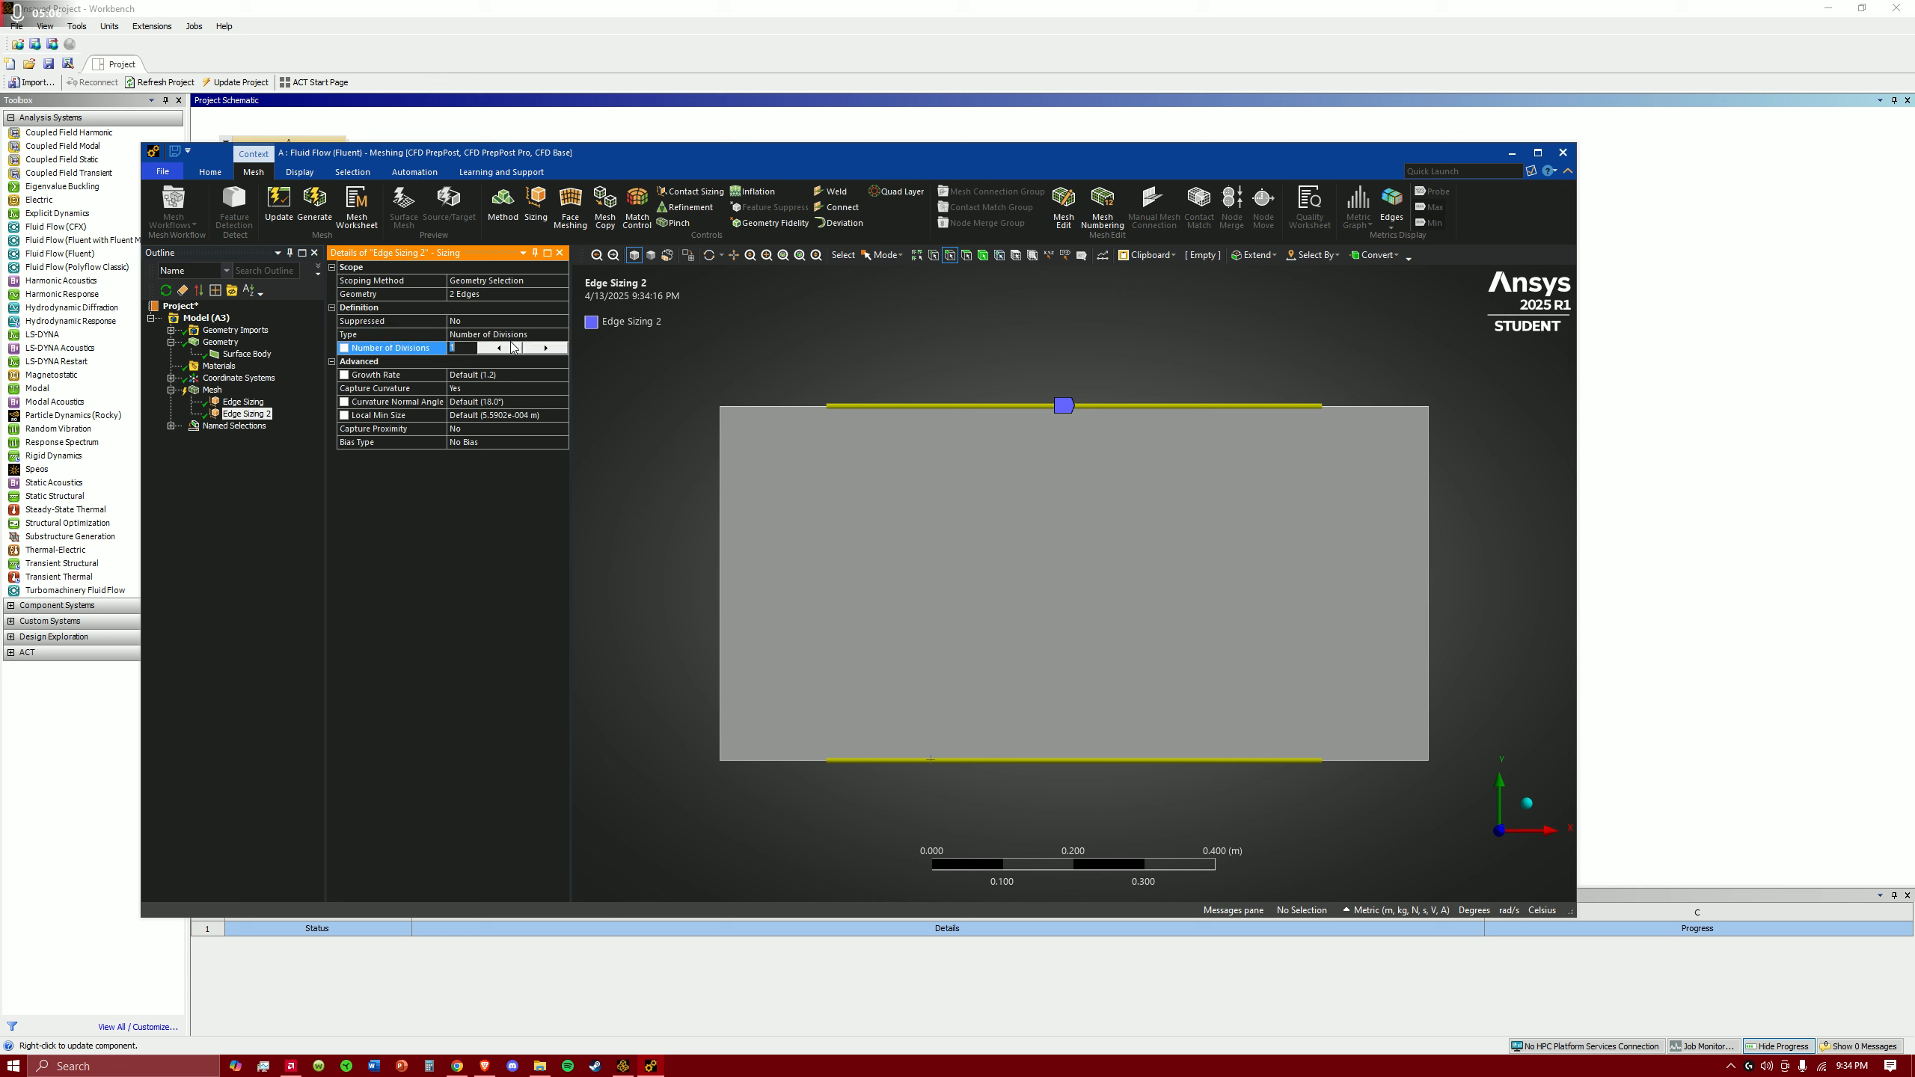
pyautogui.write('200')
pyautogui.press('Return')
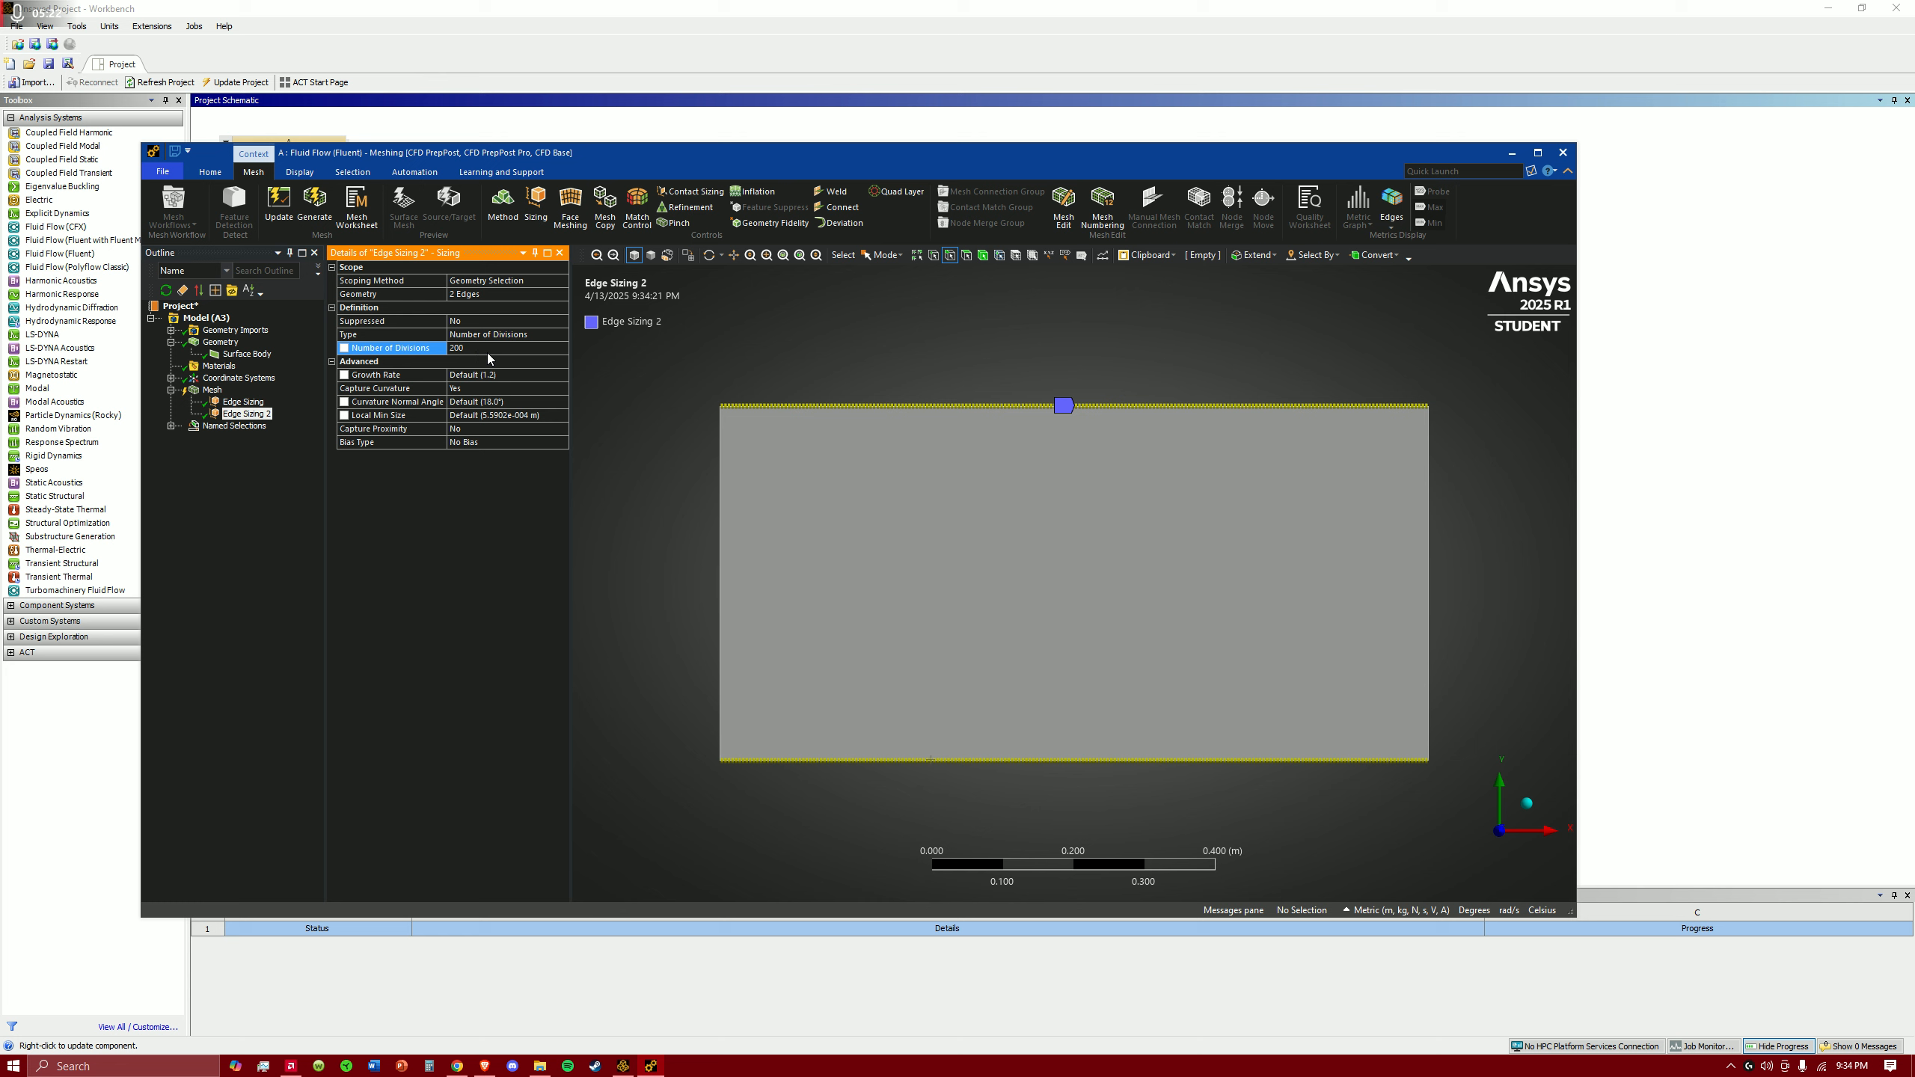
# - Turn off curvature capture for the horizontal edge sizing and set its behavior to Hard
pyautogui.click(512, 383)
pyautogui.click(562, 387)
pyautogui.click(536, 400)
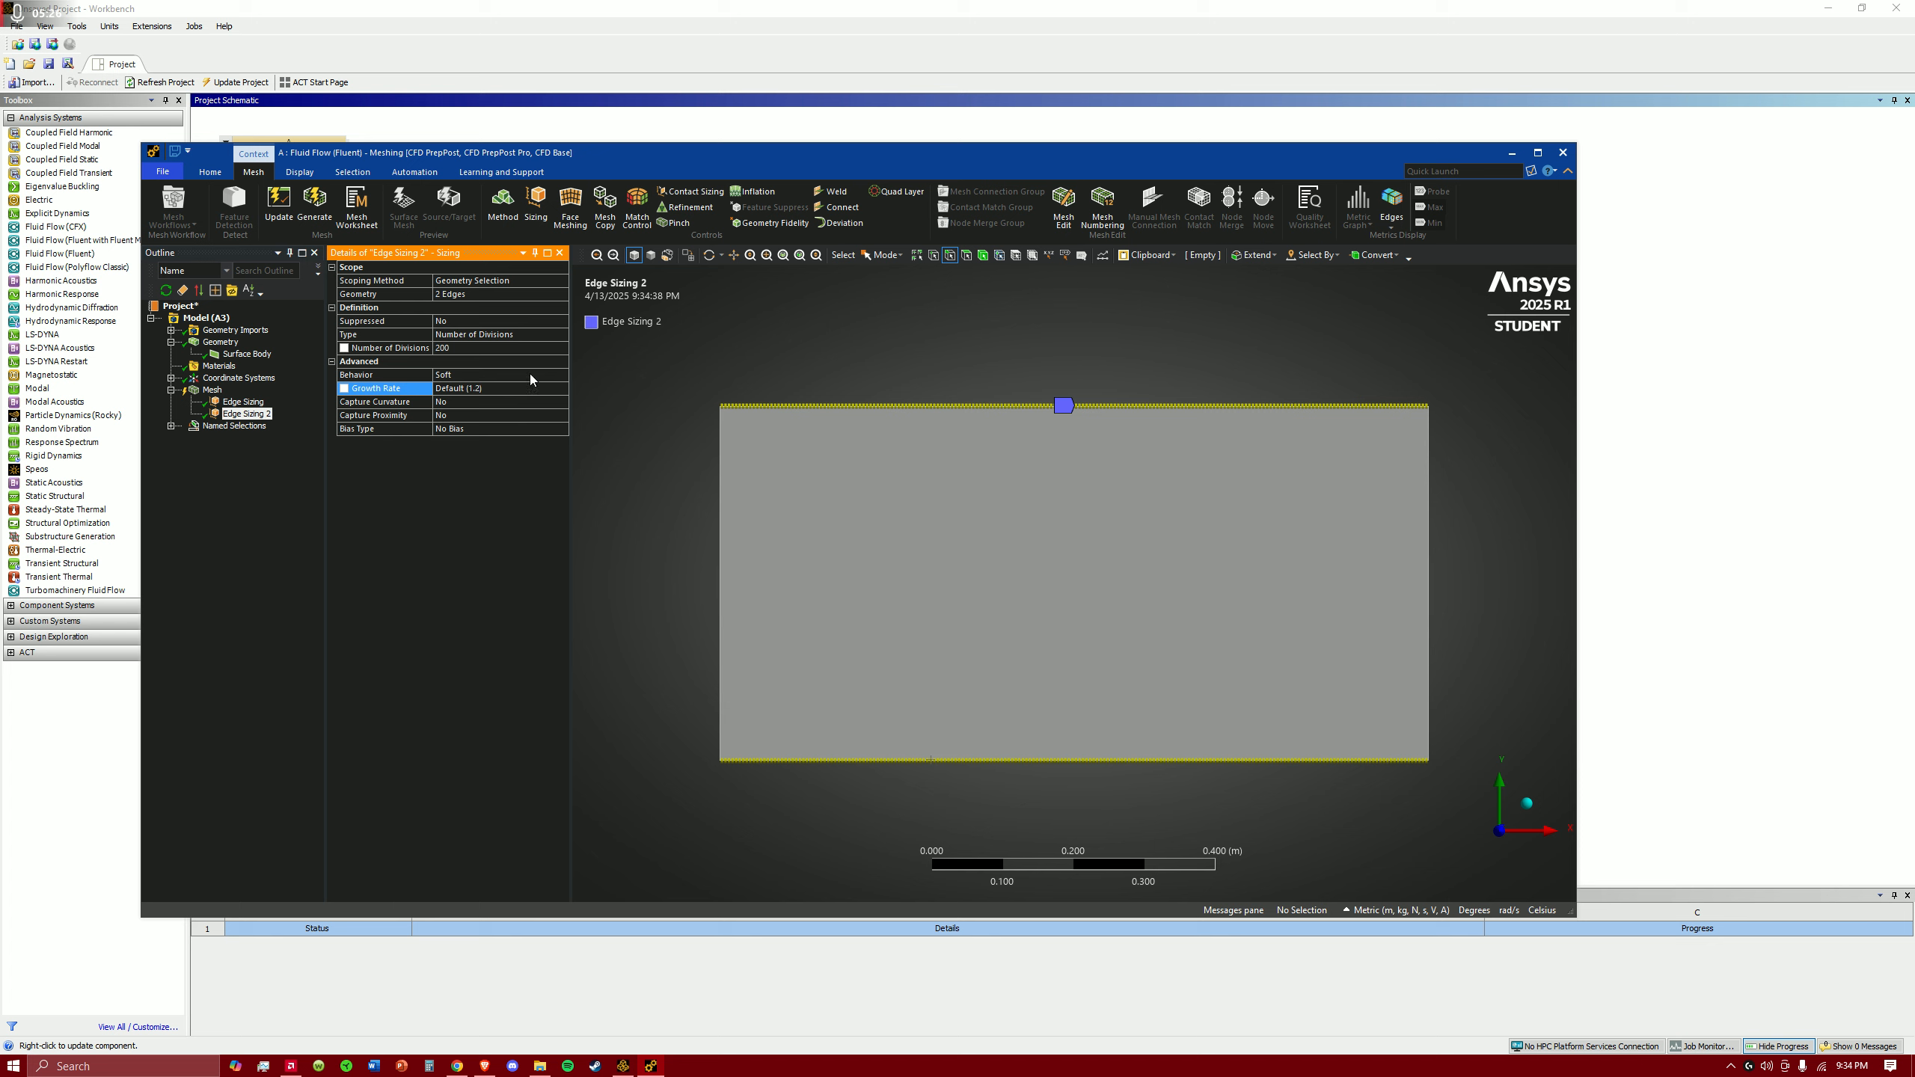
pyautogui.click(530, 374)
pyautogui.click(562, 375)
pyautogui.click(520, 400)
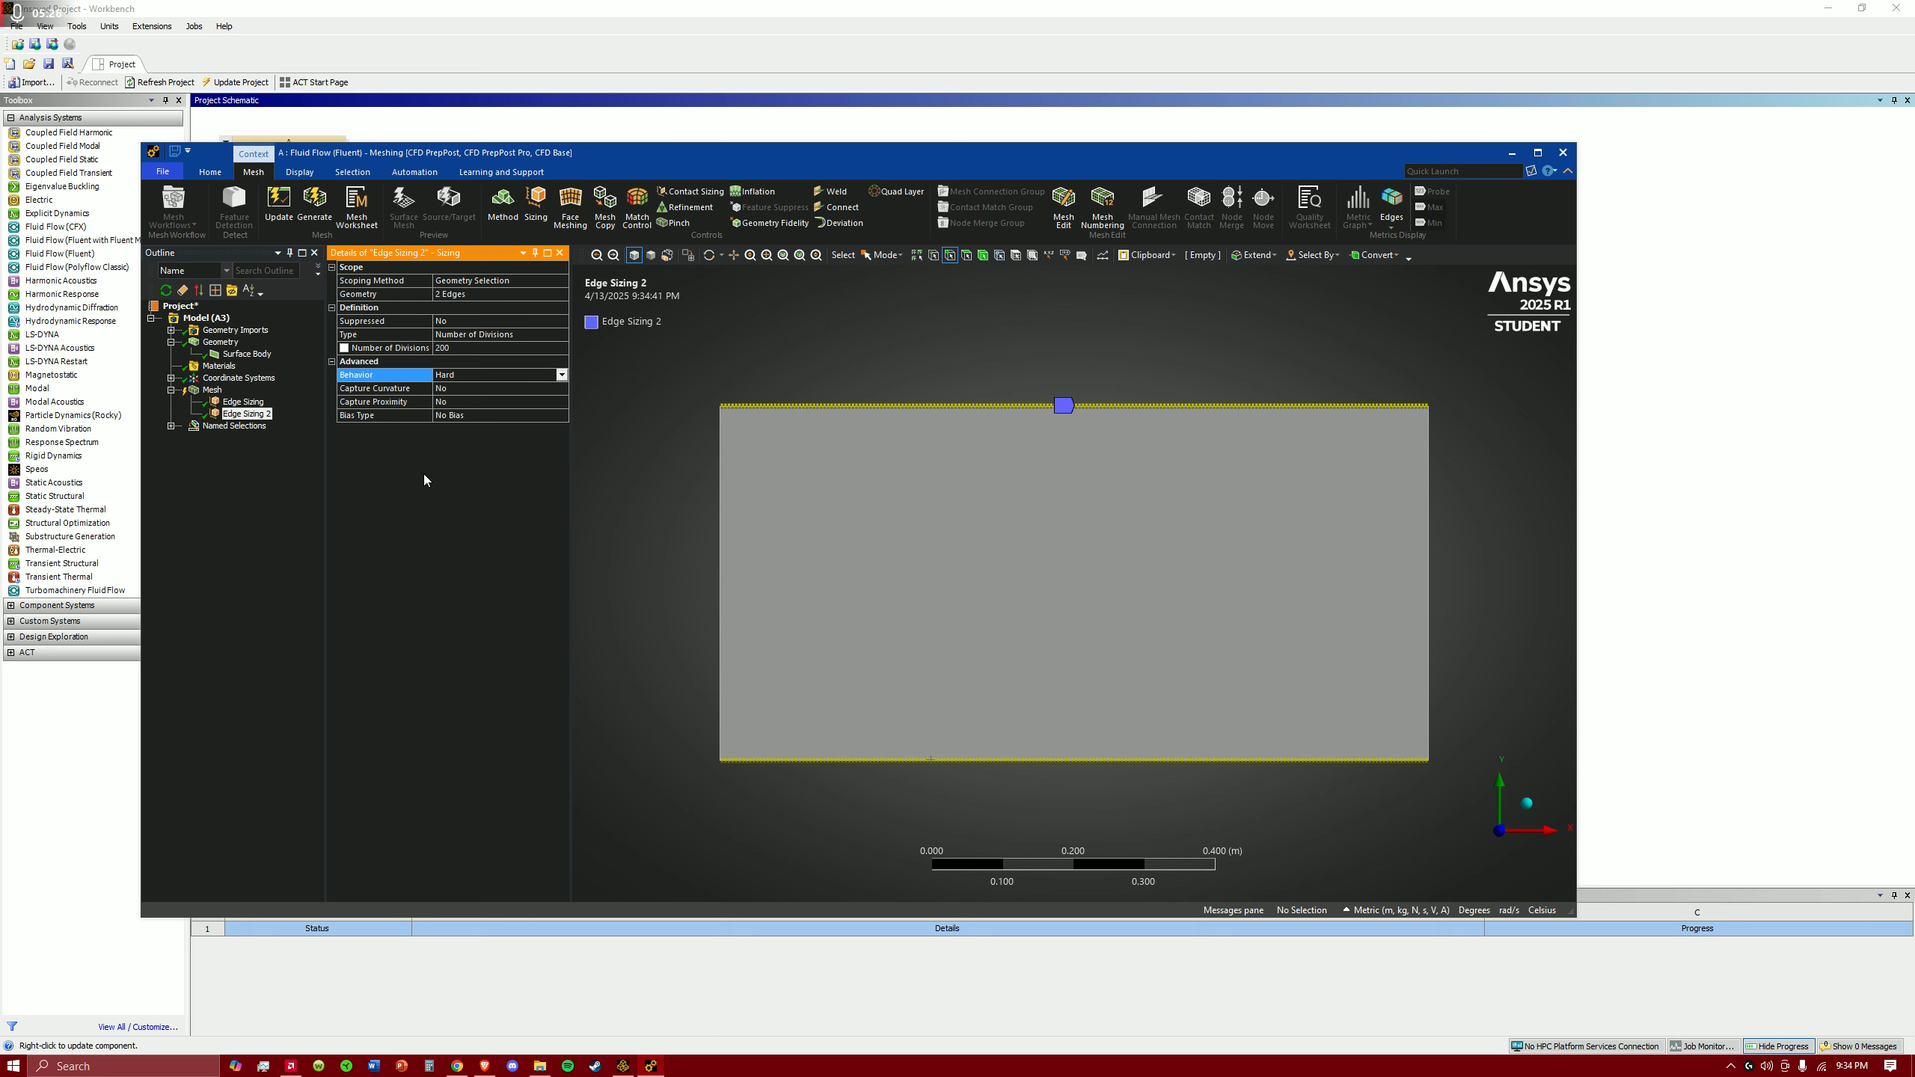
# - Generate the mesh with both edge sizings and display it
pyautogui.click(314, 205)
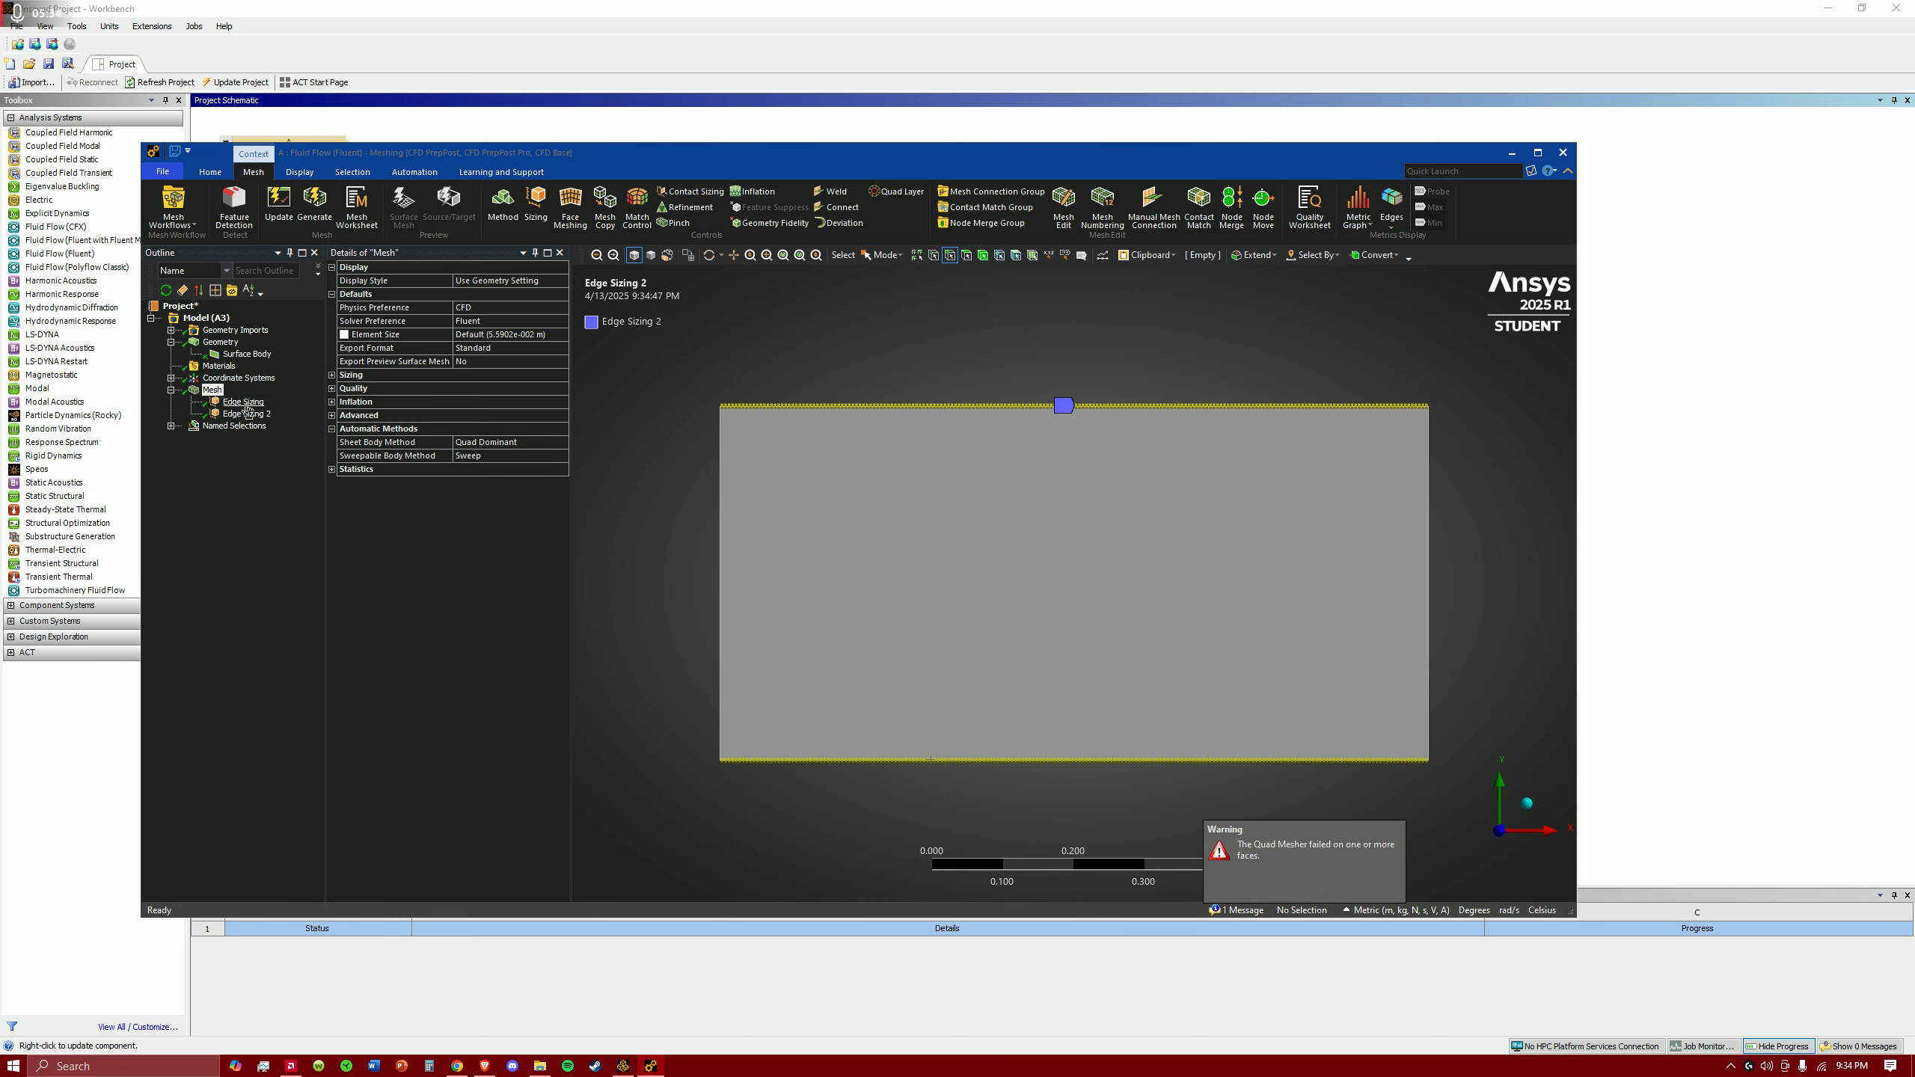
pyautogui.click(215, 402)
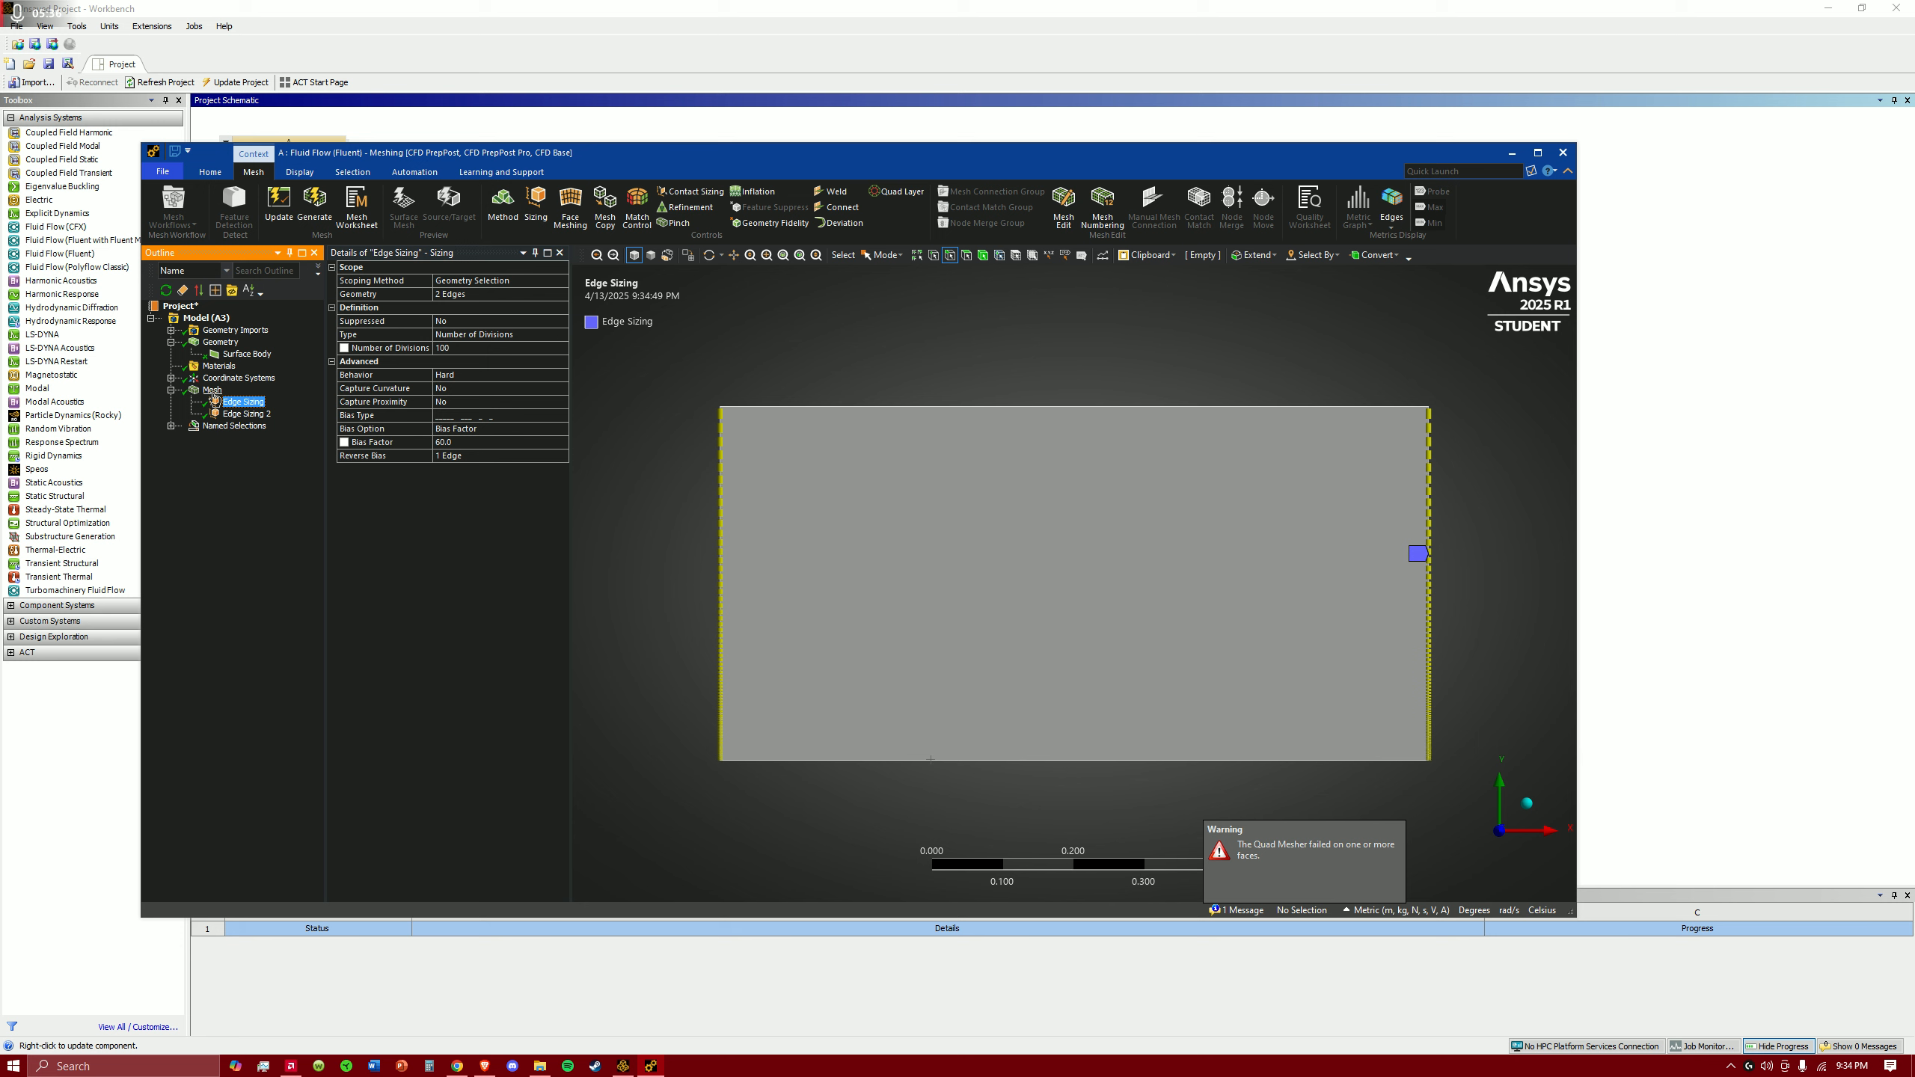
pyautogui.click(212, 389)
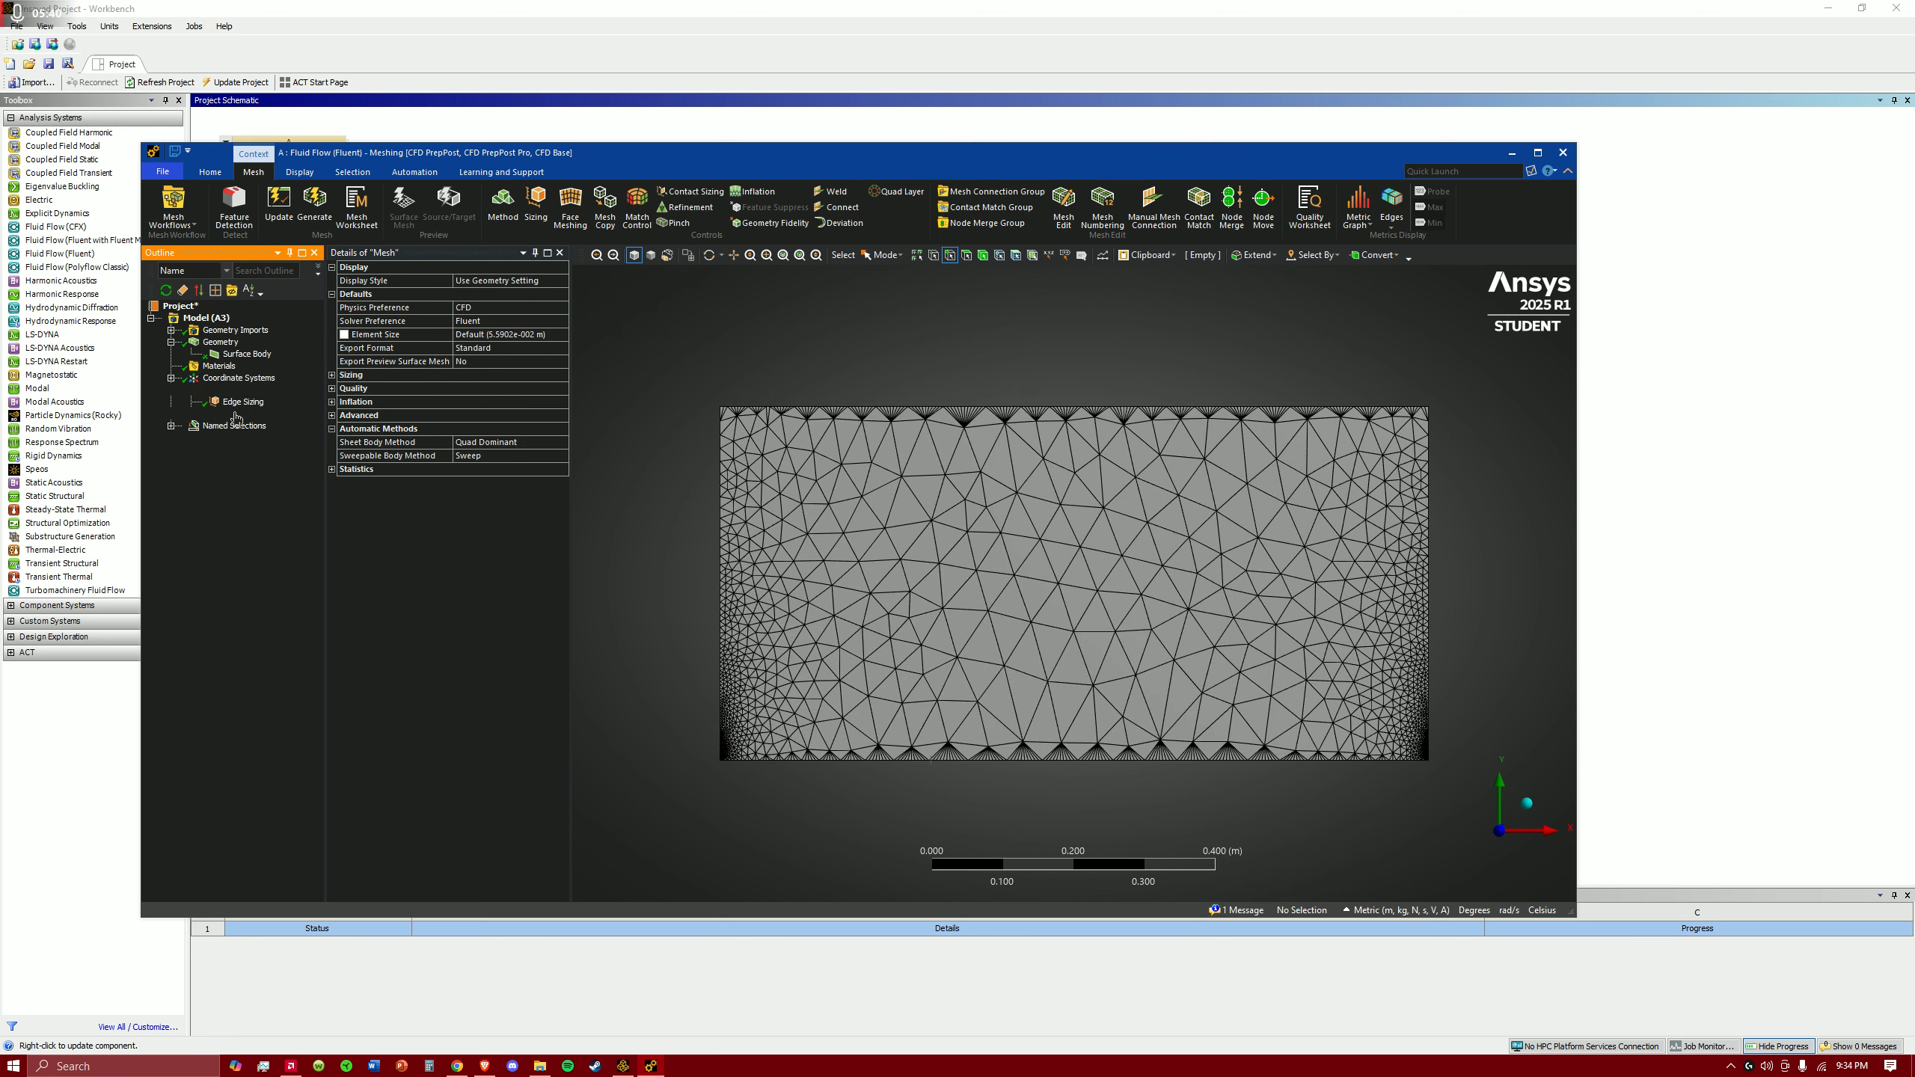
# - Add a Face Meshing control with mapped quadrilaterals to the mesh, scoped to the rectangular surface face
pyautogui.rightClick(209, 390)
pyautogui.moveTo(257, 399)
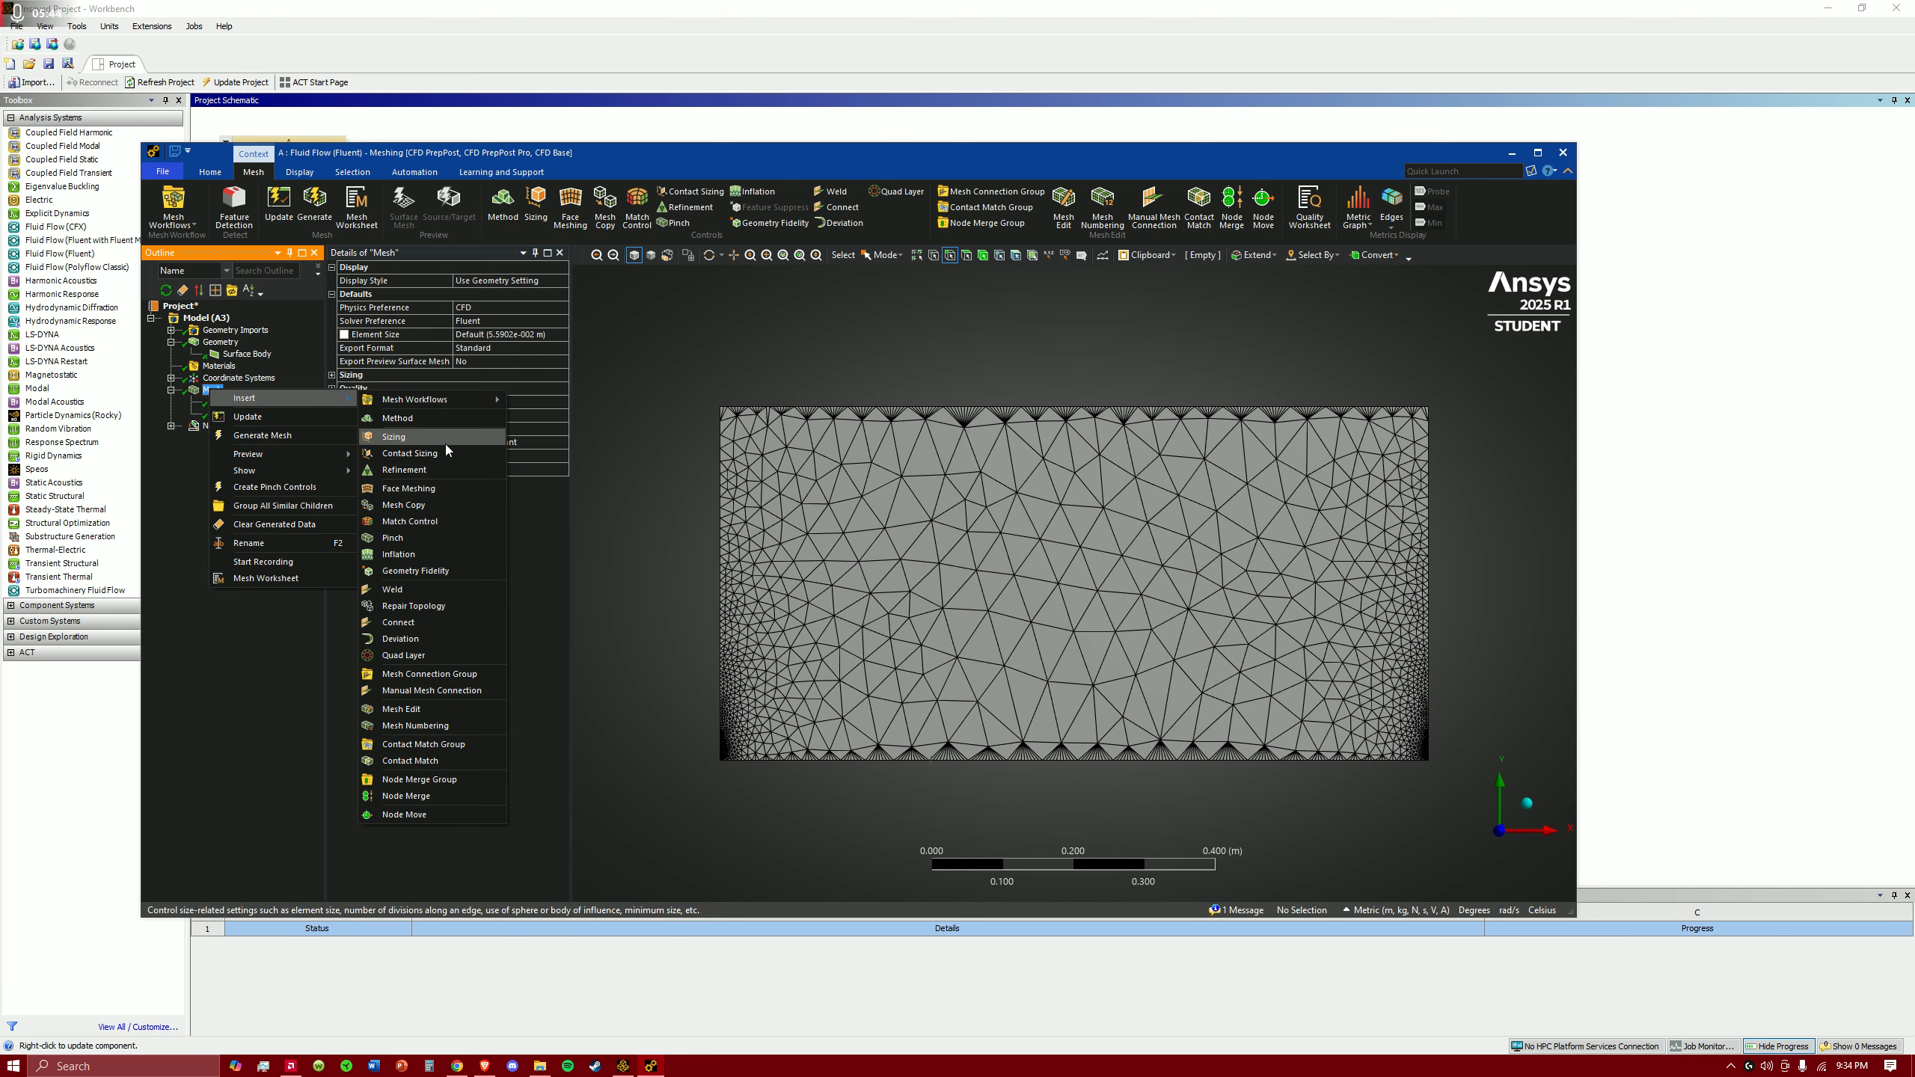
pyautogui.click(430, 489)
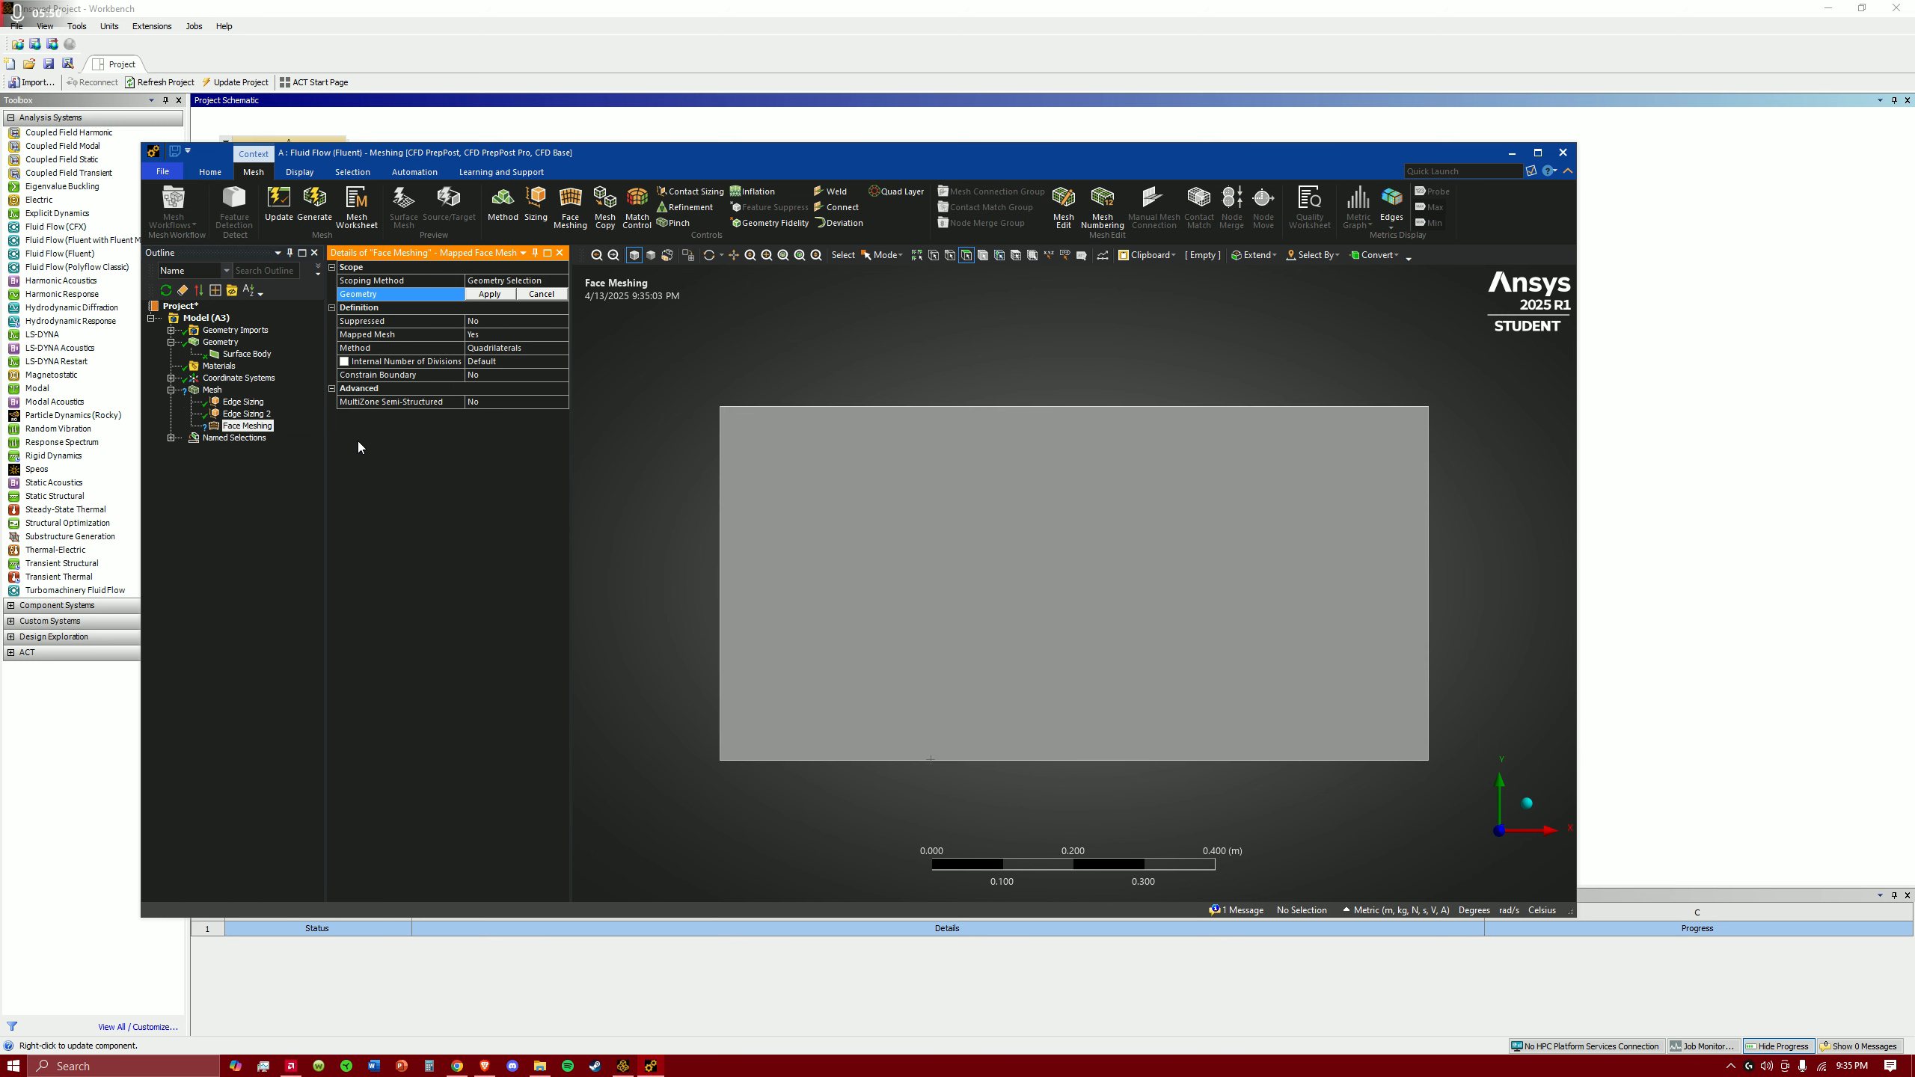
pyautogui.click(876, 519)
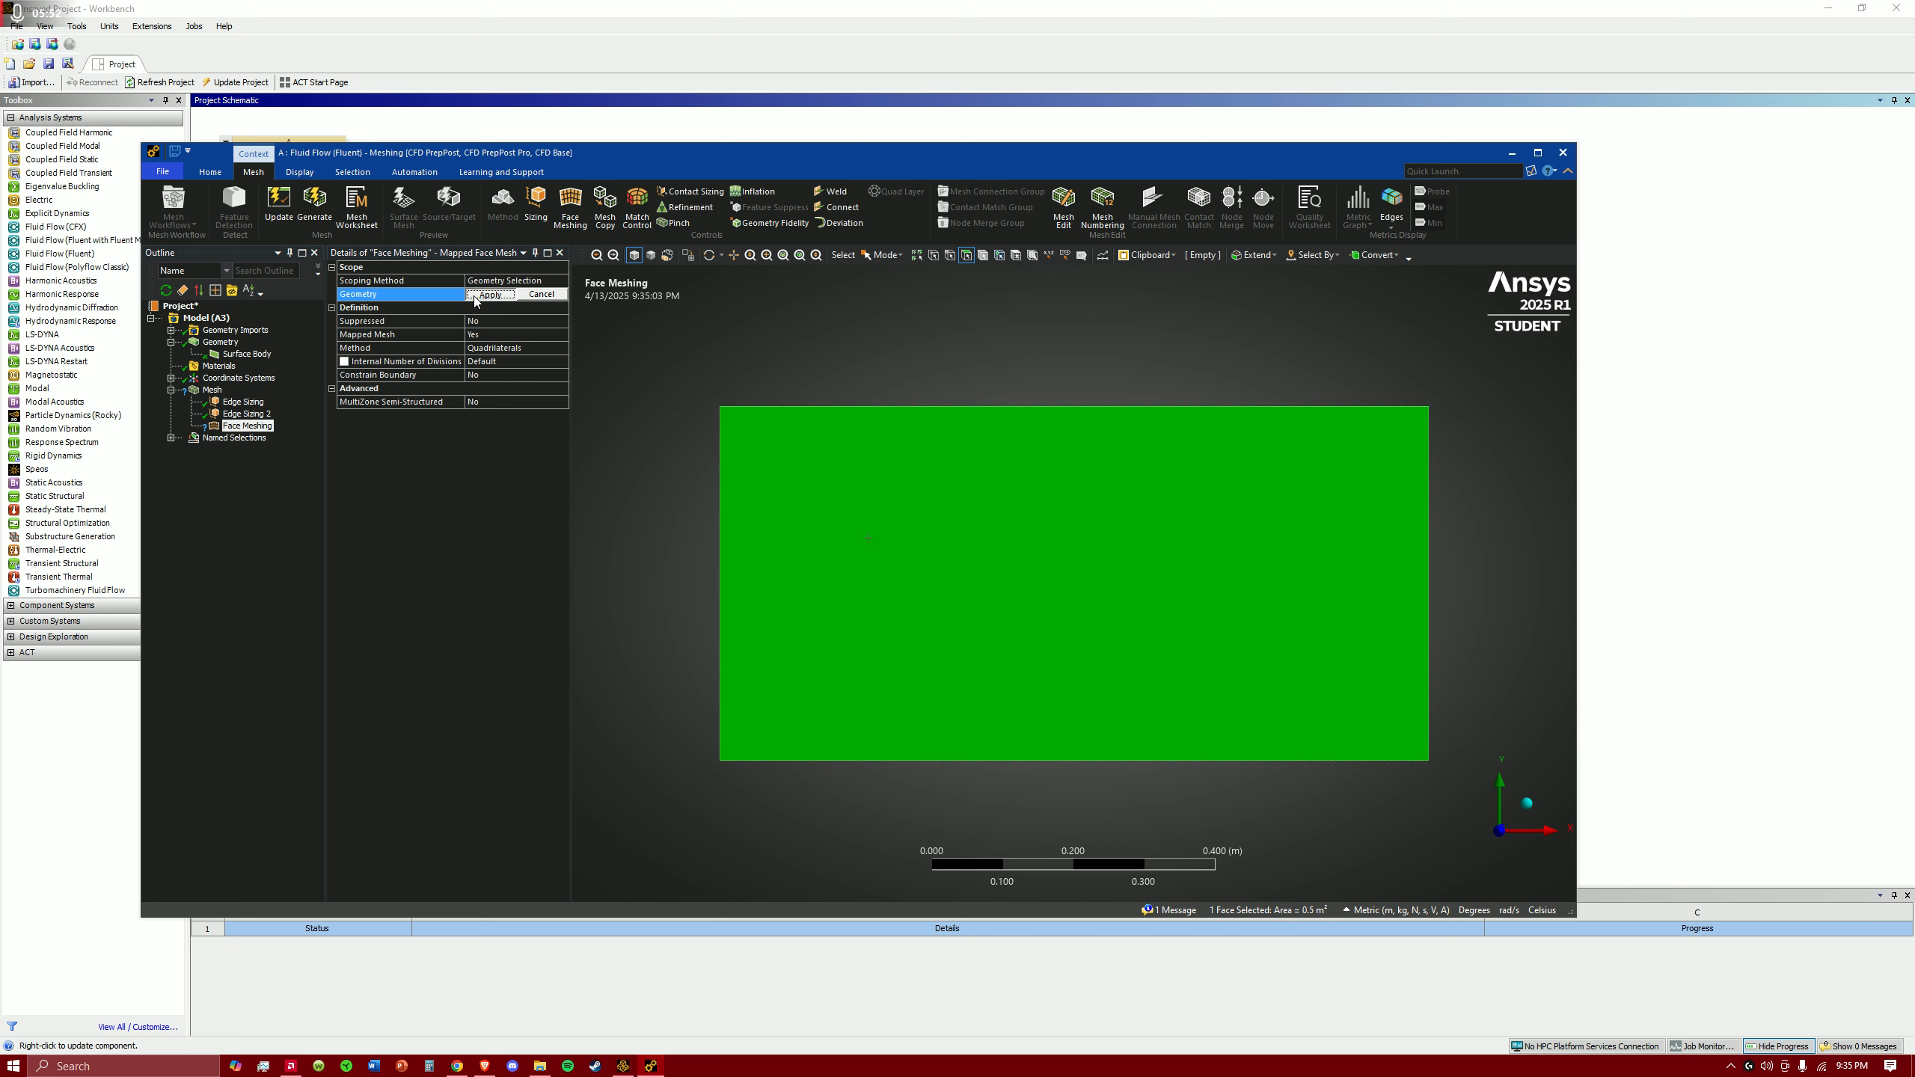
pyautogui.click(490, 295)
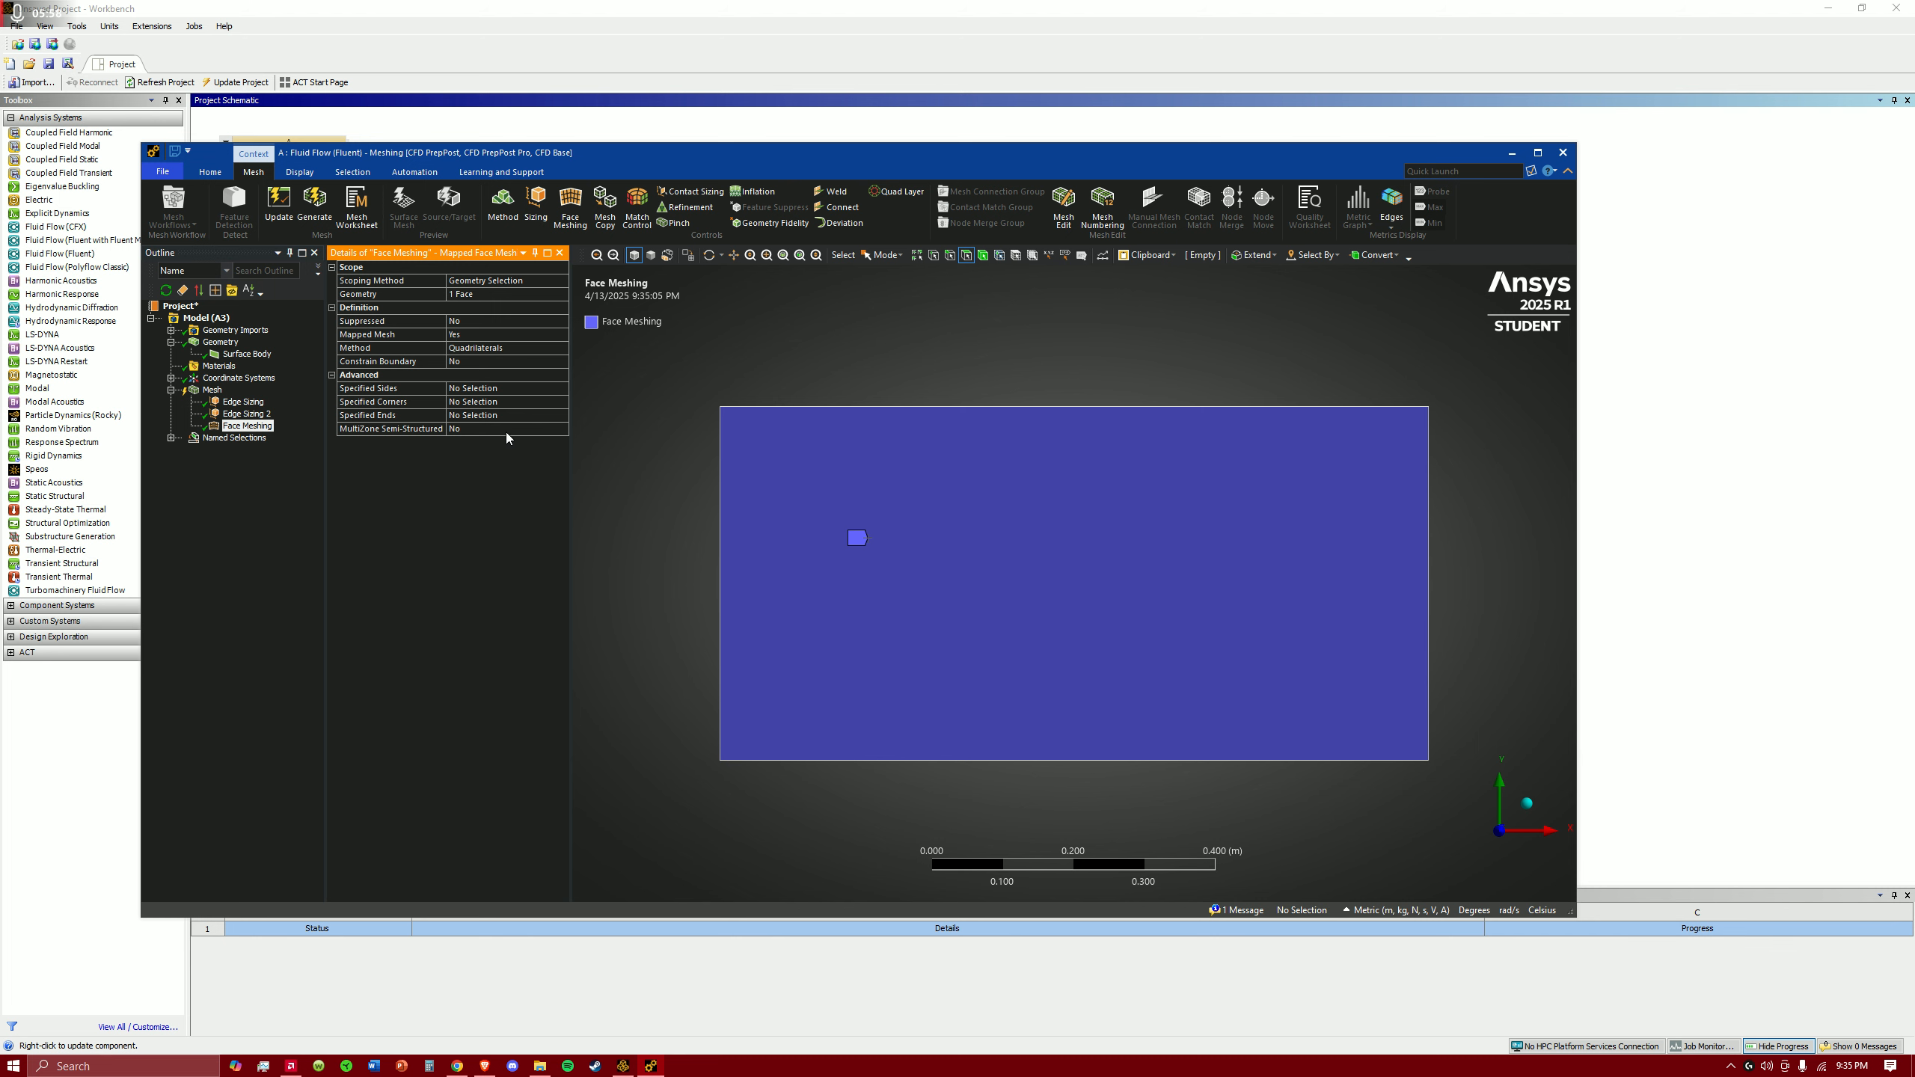
# - Generate the mapped mesh and inspect the cell refinement along the lower plate edge
pyautogui.click(212, 390)
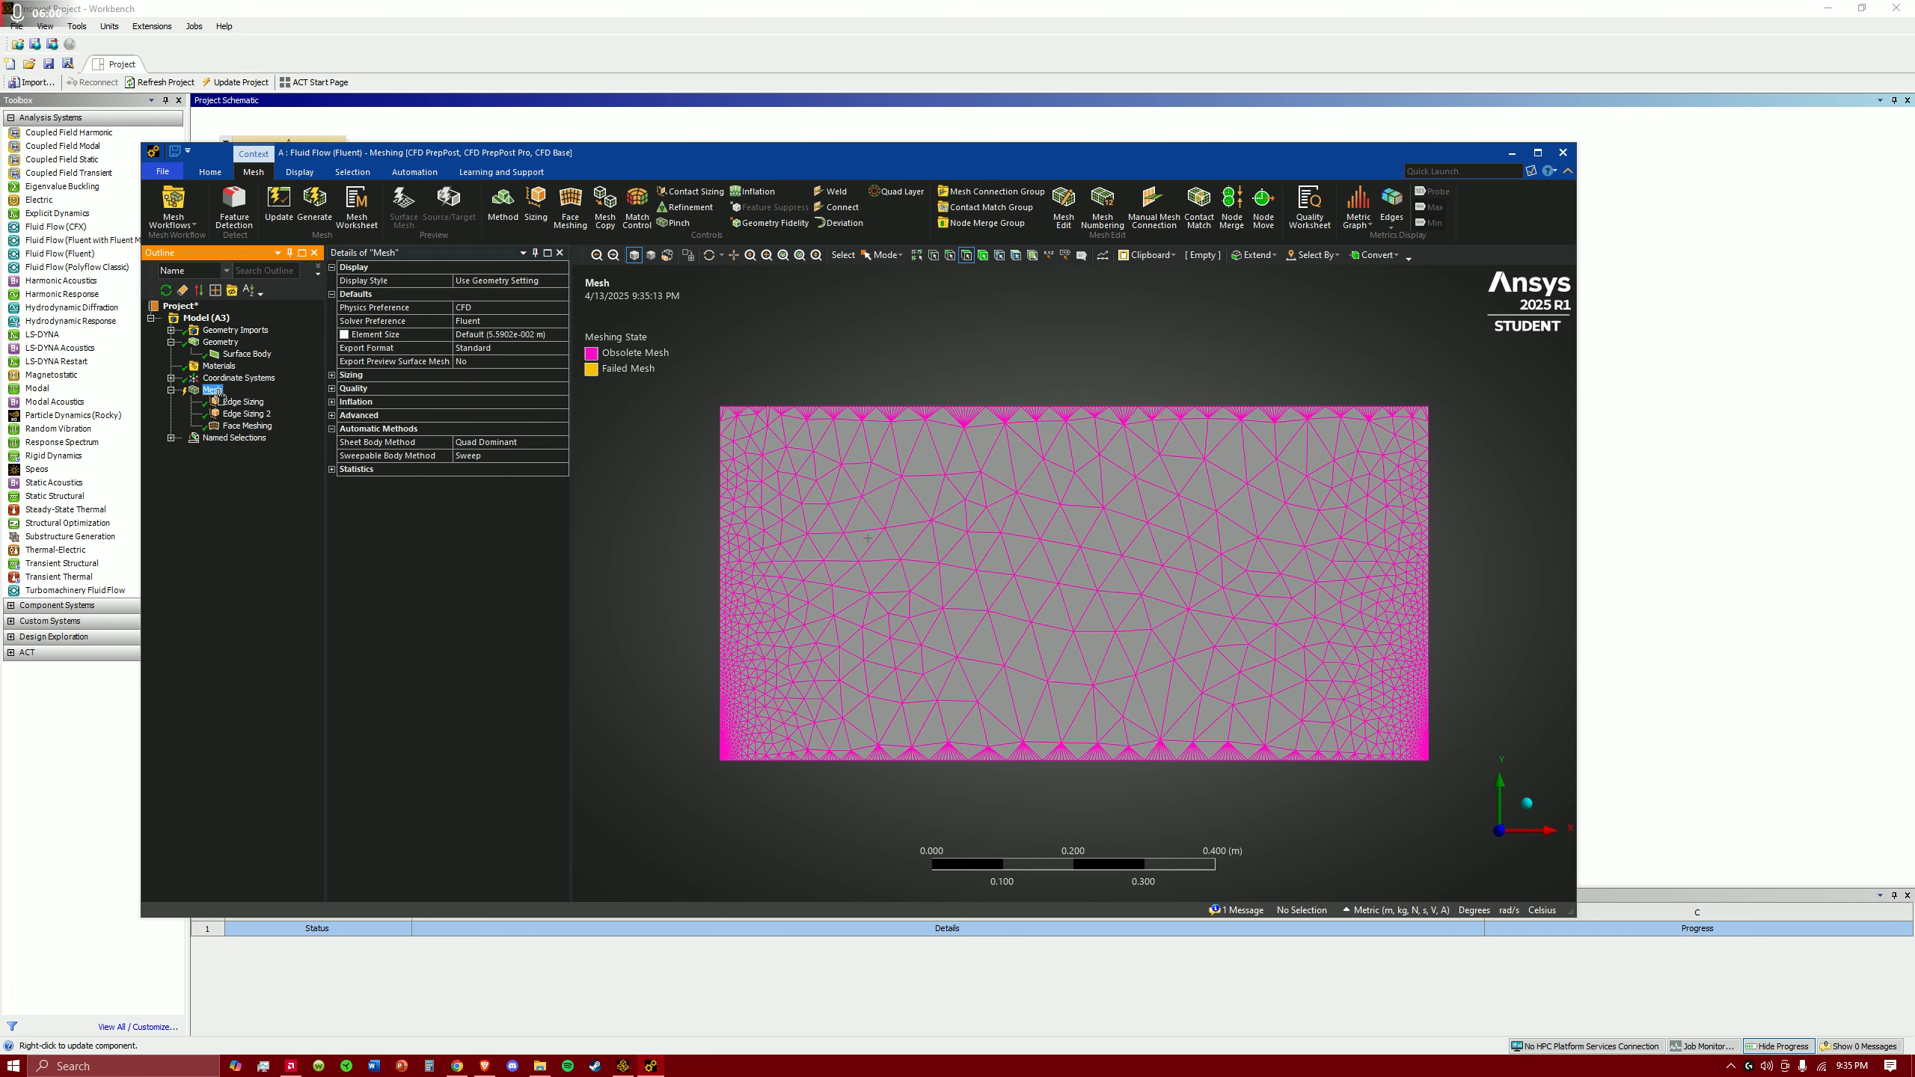
pyautogui.click(312, 207)
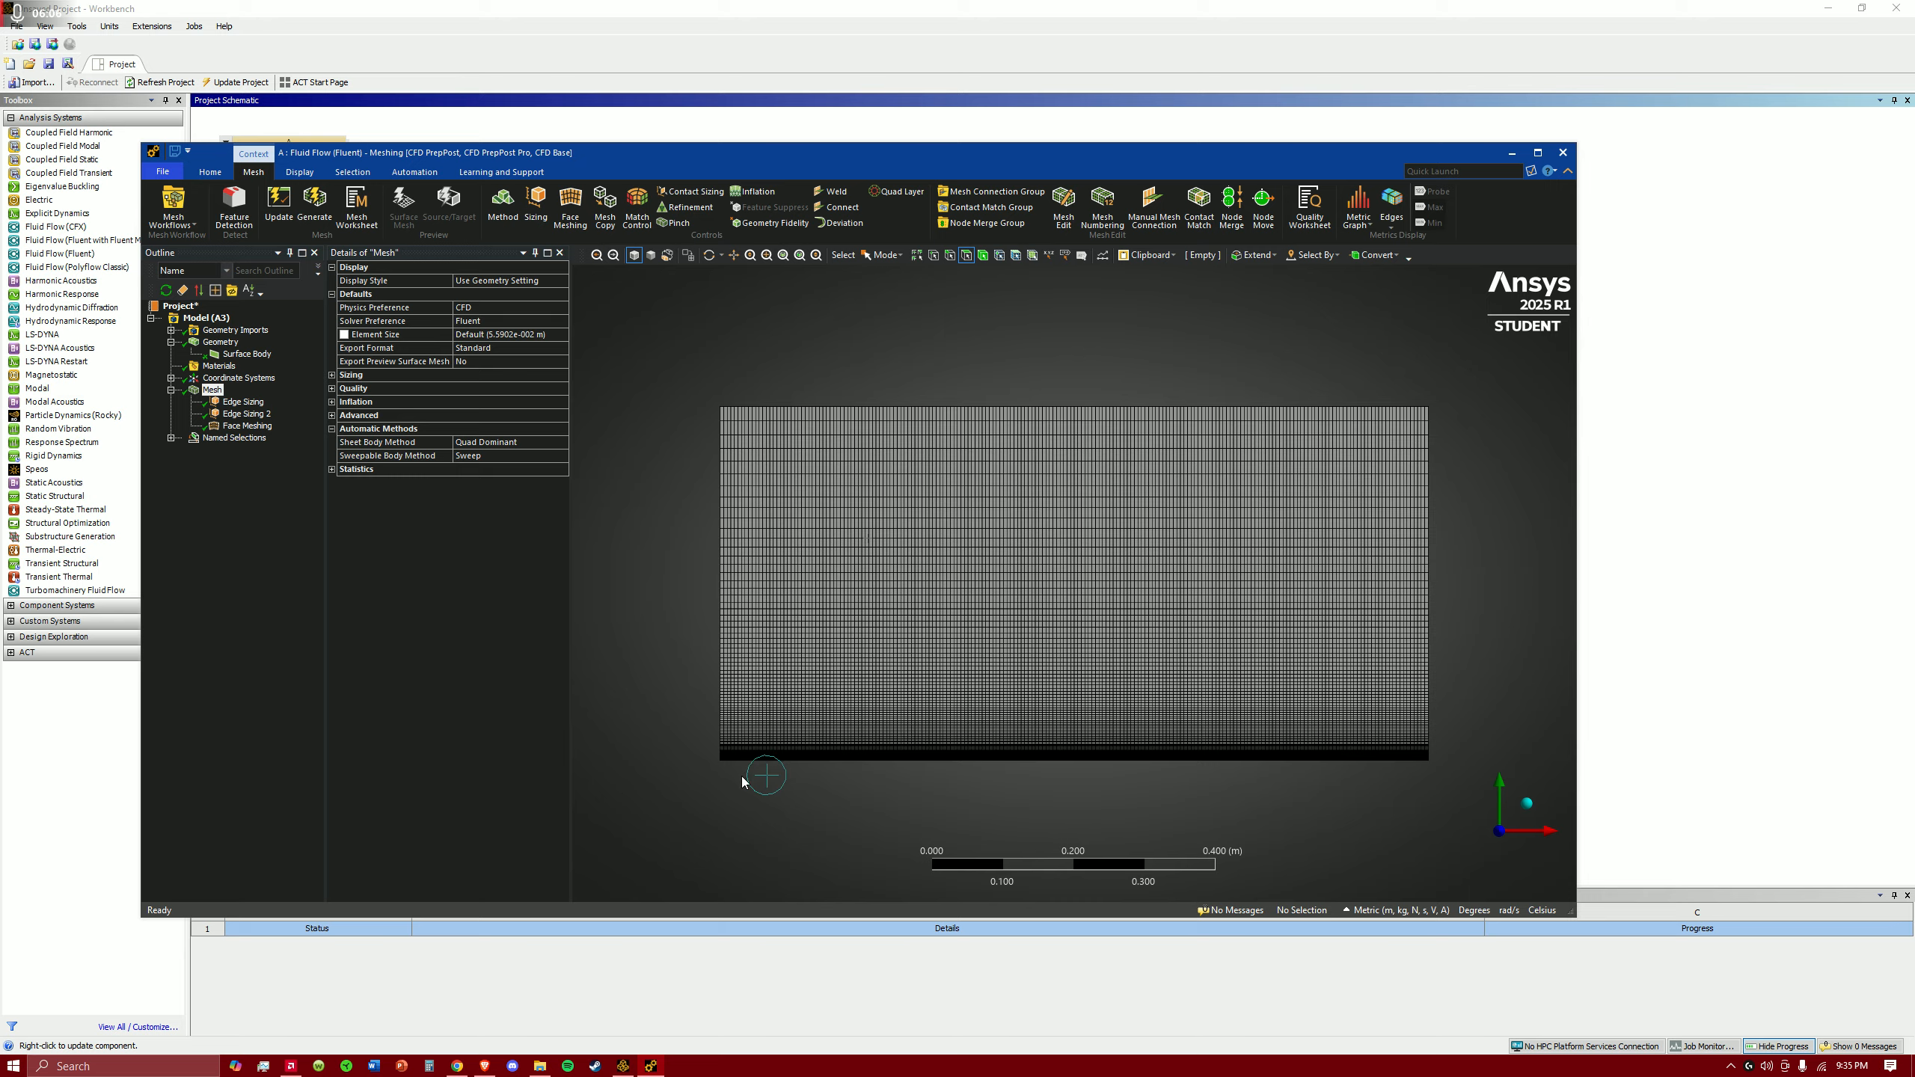
pyautogui.scroll(5, 742, 776)
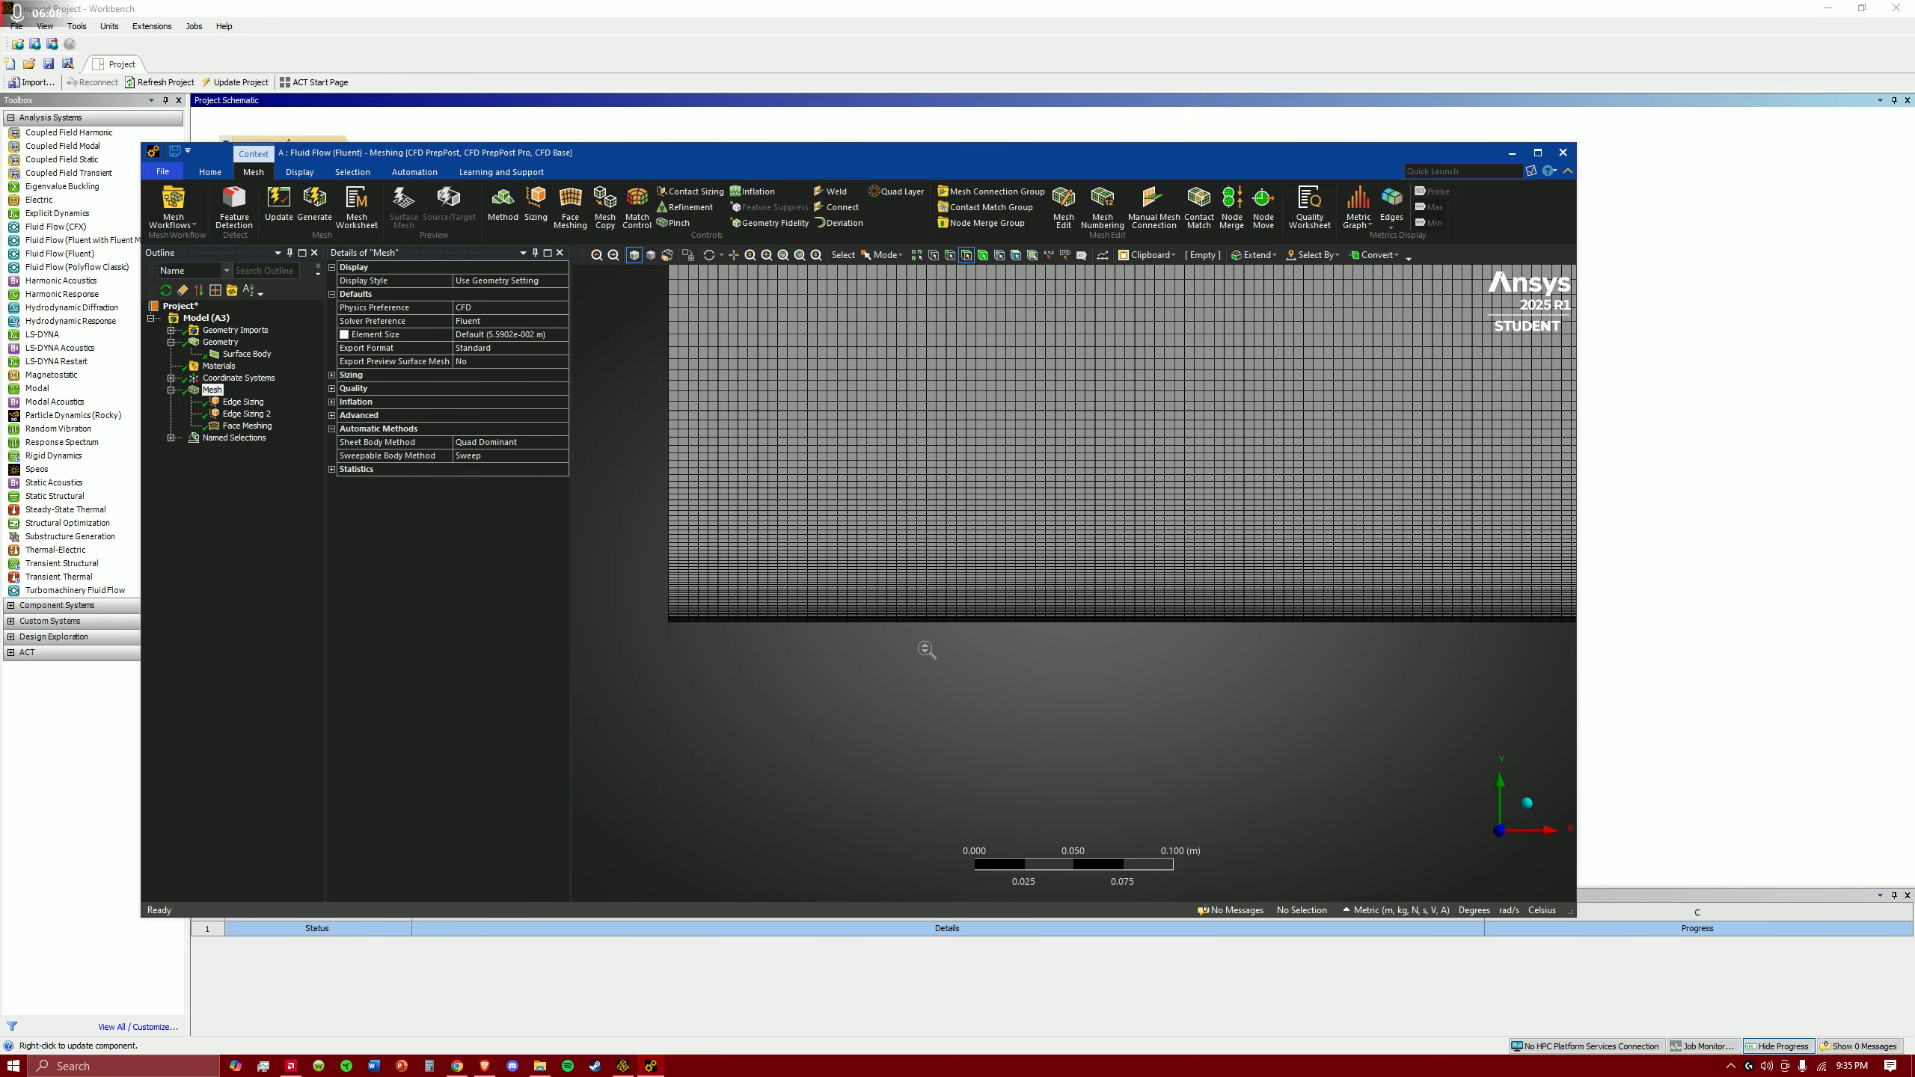
pyautogui.scroll(3, 927, 649)
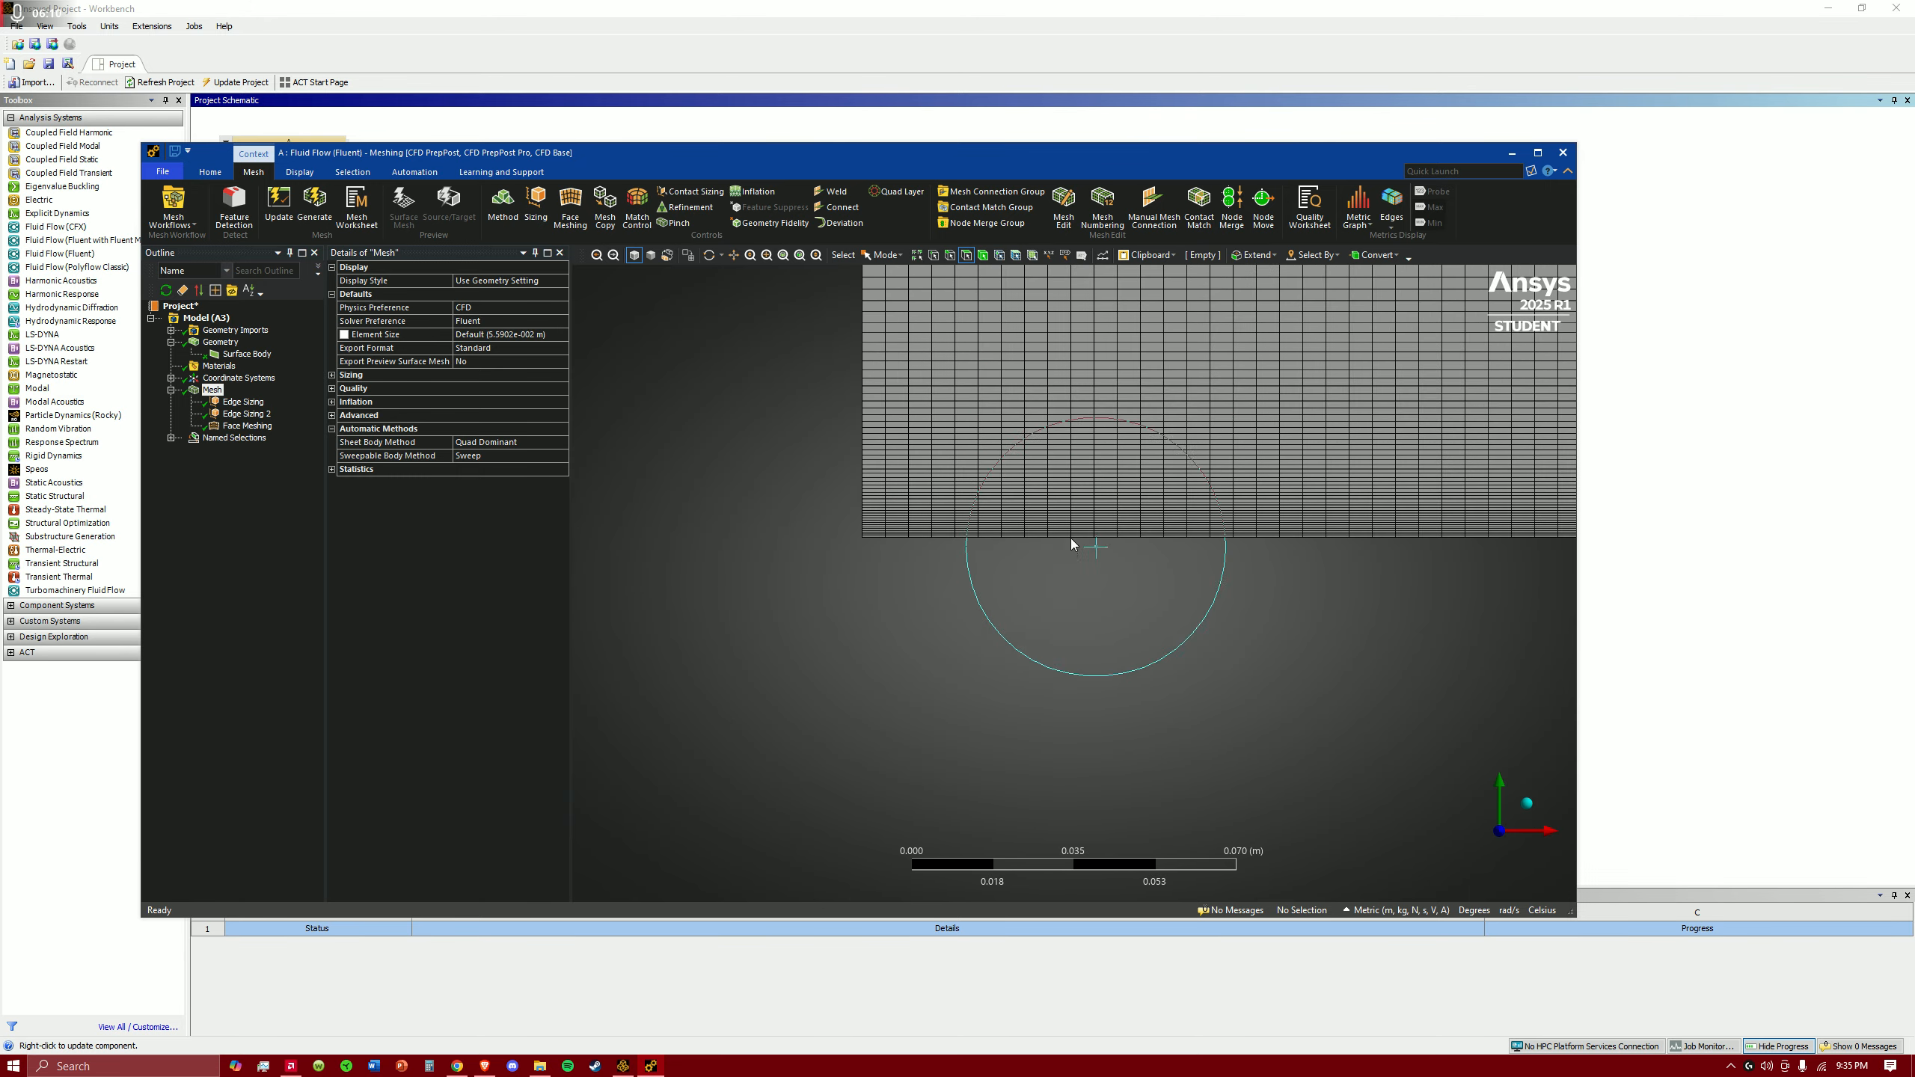
pyautogui.scroll(-4, 1015, 546)
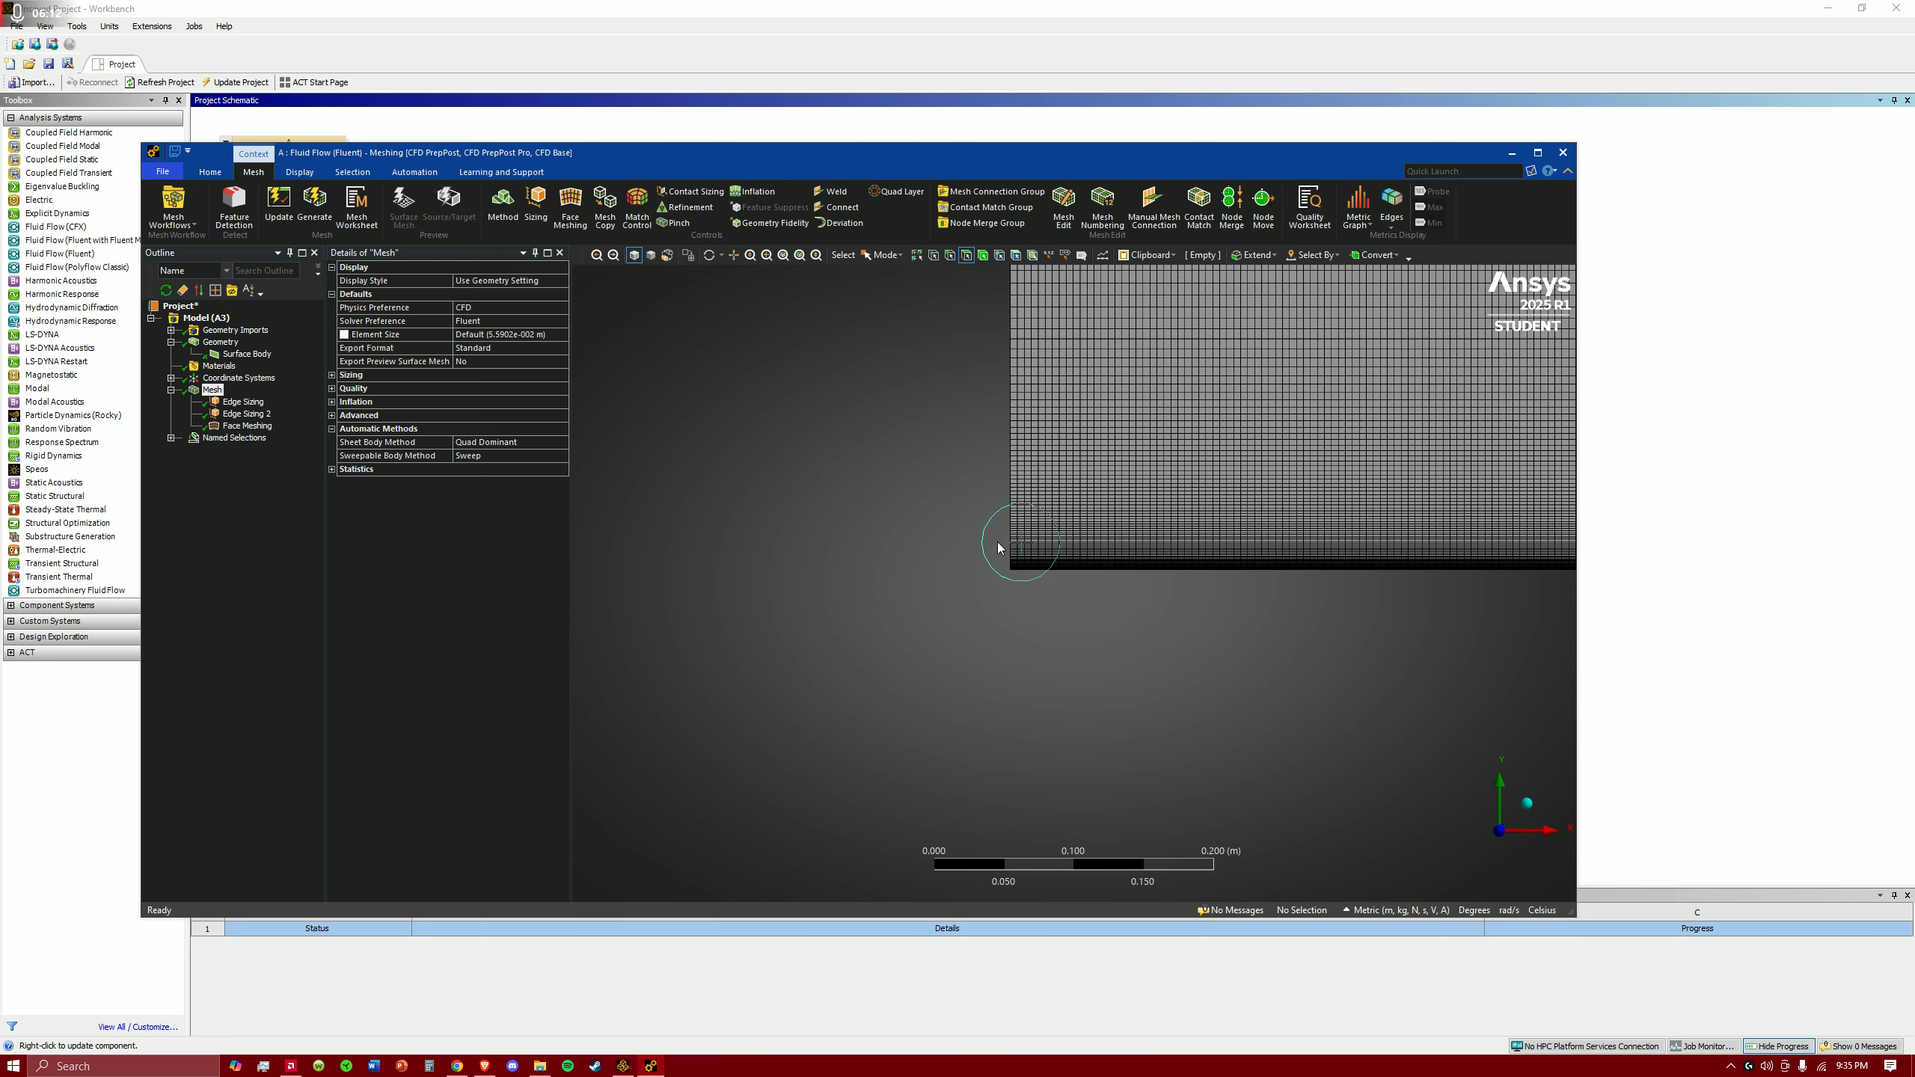
pyautogui.scroll(-3, 998, 549)
pyautogui.keyDown('ctrl'); pyautogui.moveTo(1400, 388); pyautogui.dragTo(950, 562, button='middle'); pyautogui.keyUp('ctrl')
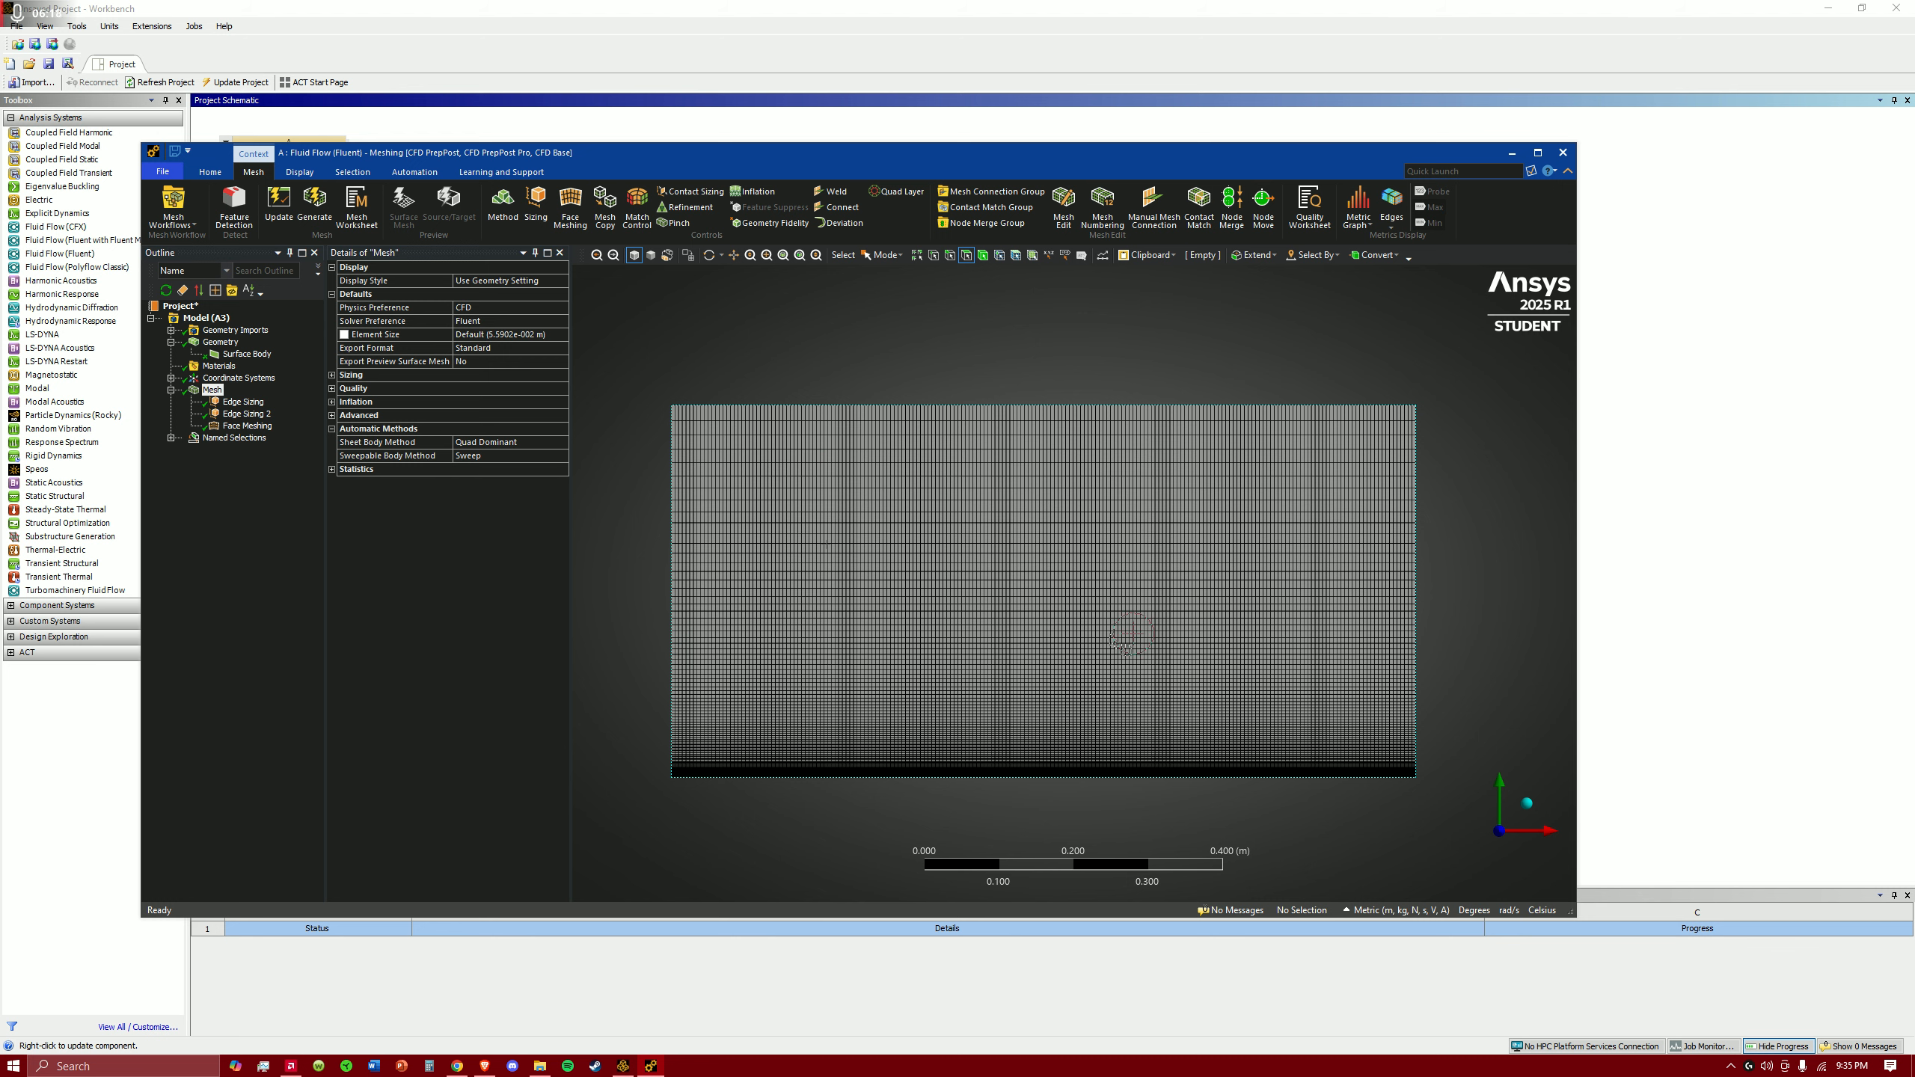
pyautogui.keyDown('ctrl'); pyautogui.moveTo(1133, 634); pyautogui.dragTo(1097, 616, button='middle'); pyautogui.keyUp('ctrl')
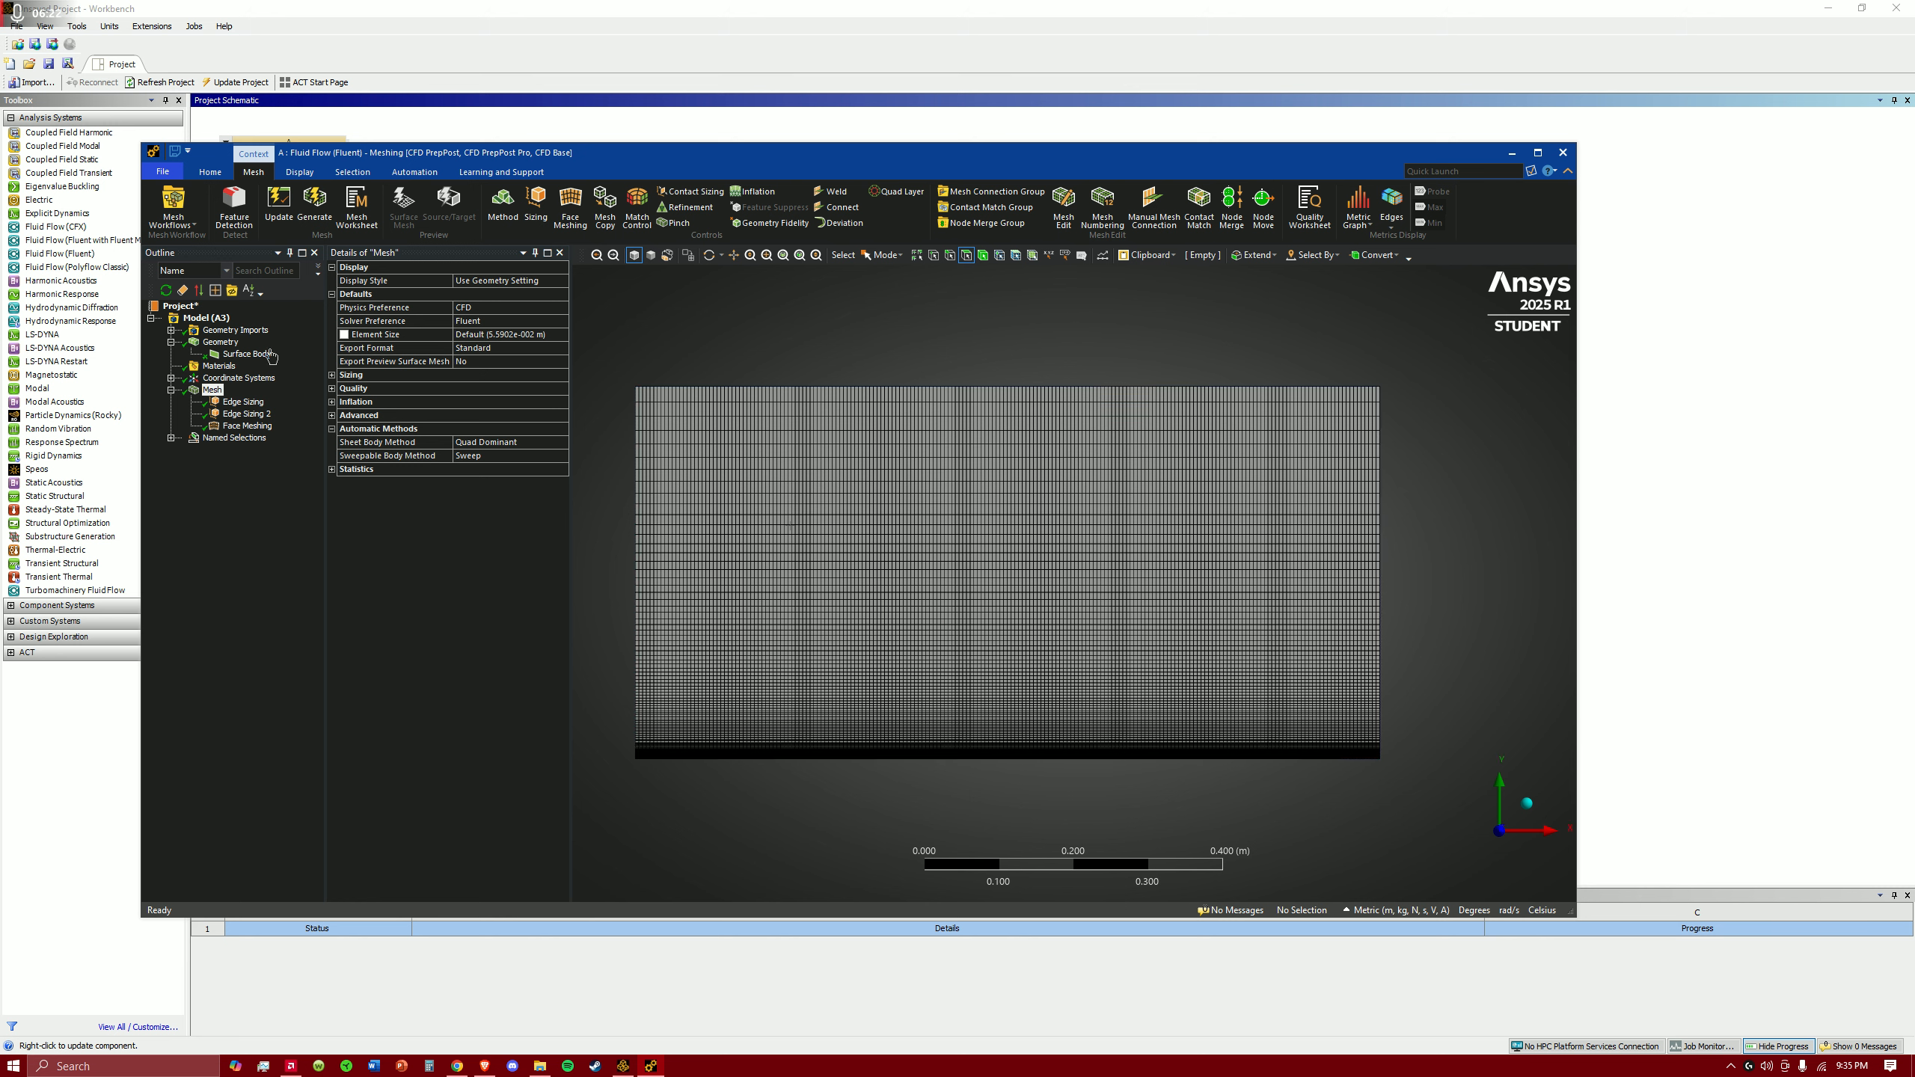
# - Close the meshing window, then update the Mesh cell in the project schematic and open the Setup cell
pyautogui.click(171, 389)
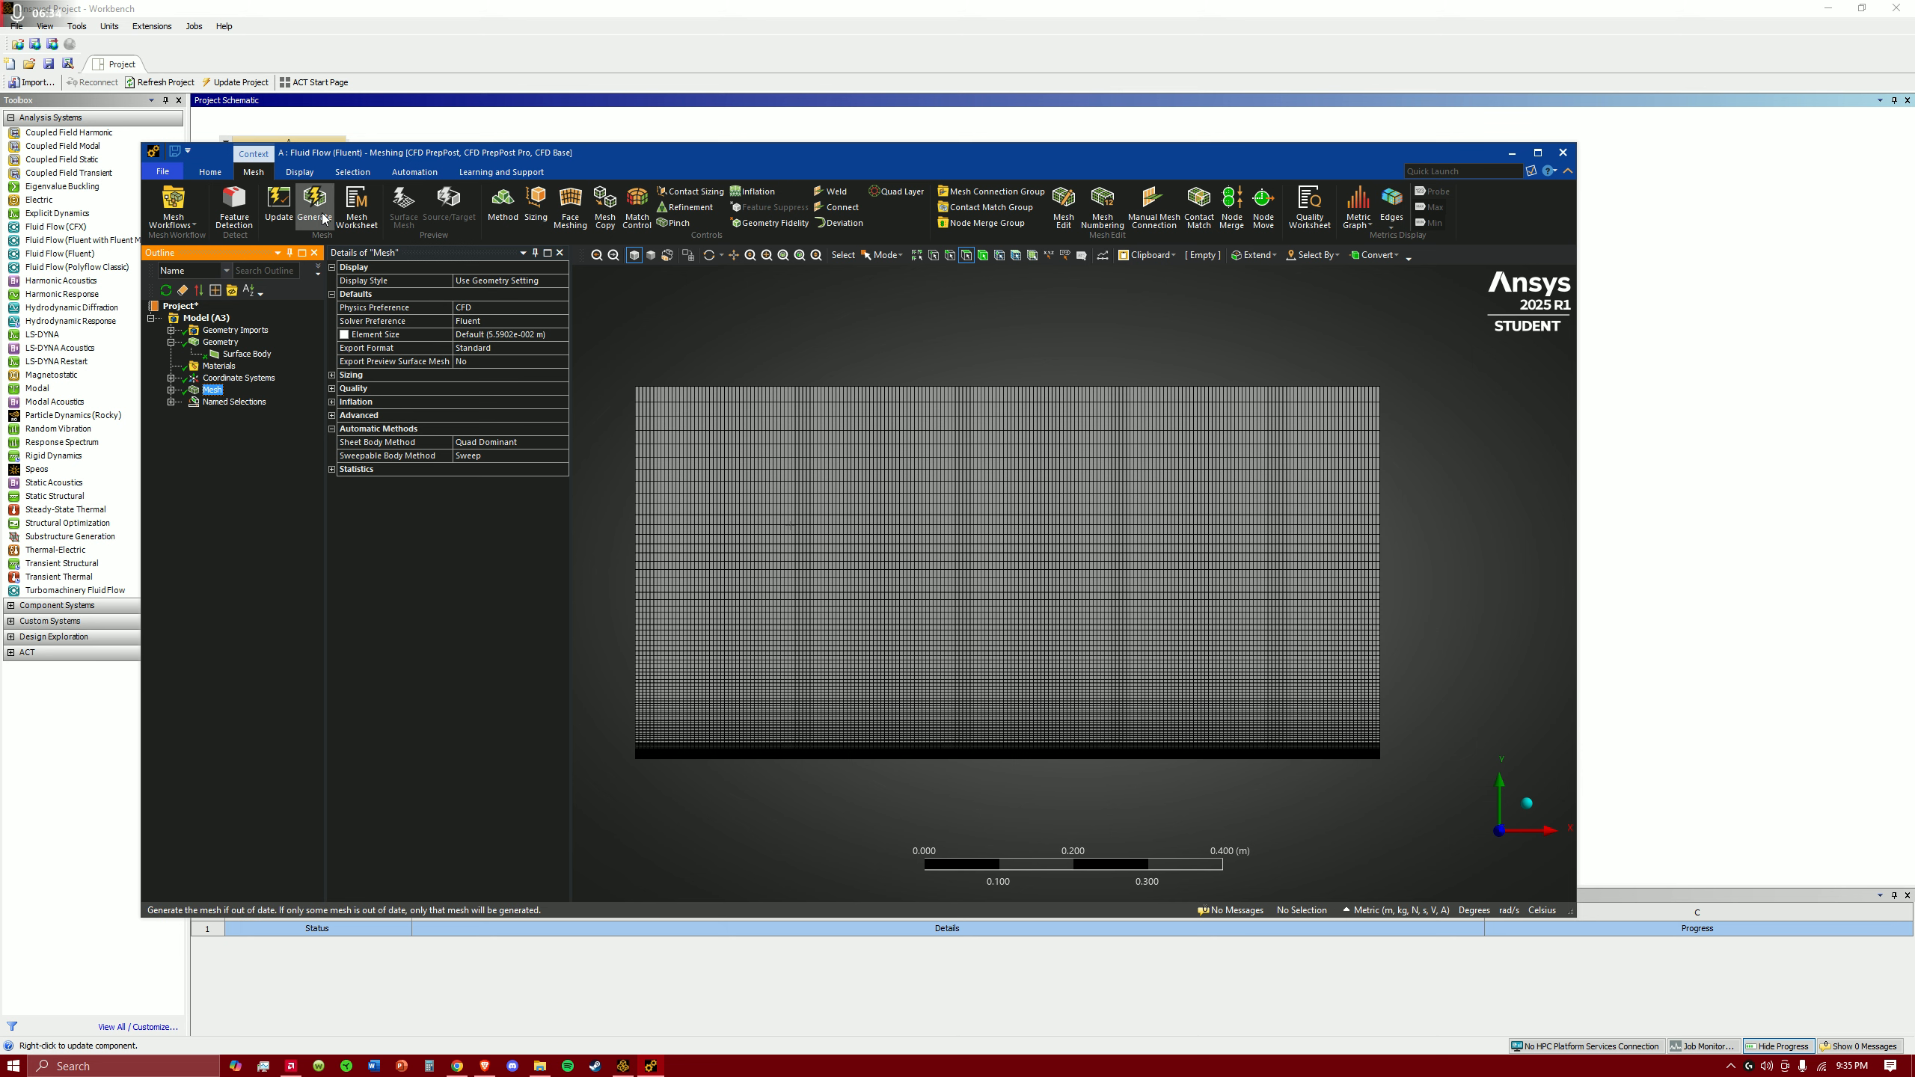
pyautogui.click(1563, 154)
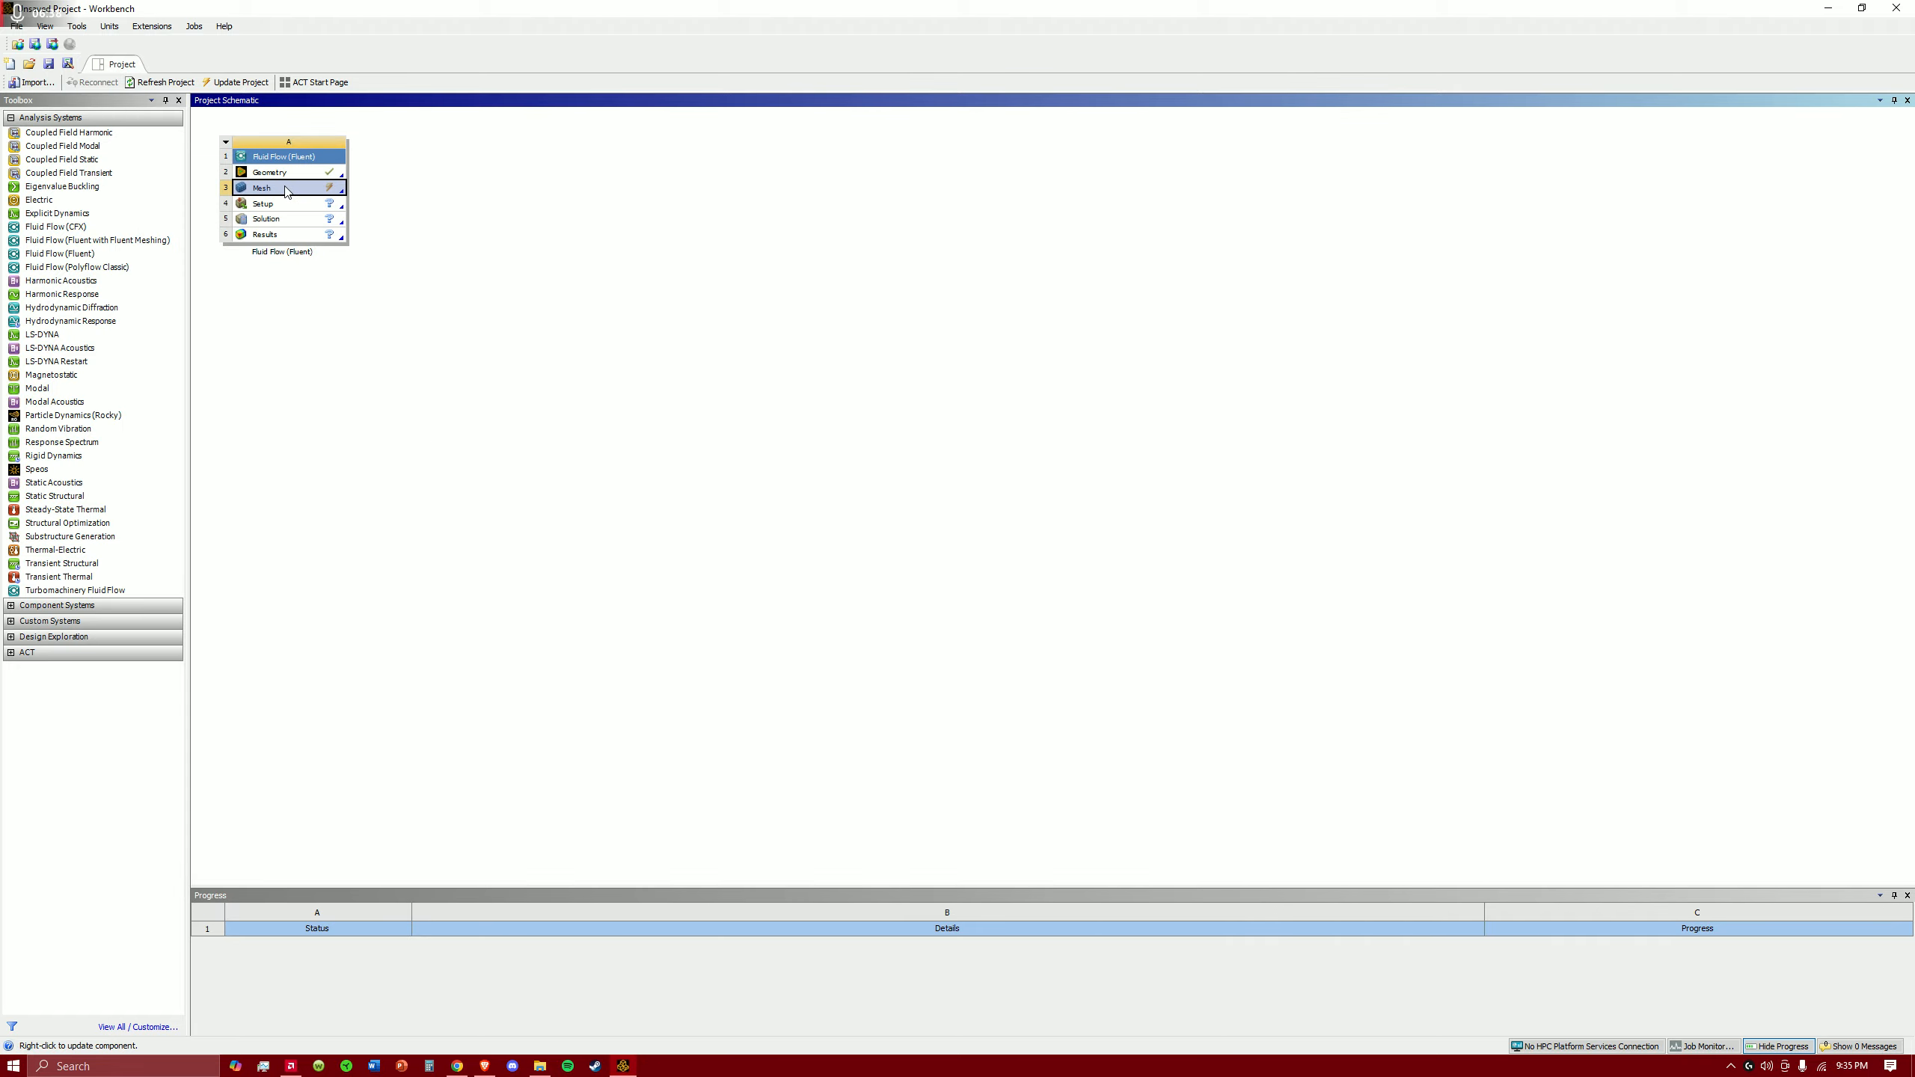
pyautogui.rightClick(293, 188)
pyautogui.click(326, 273)
pyautogui.click(292, 208)
pyautogui.doubleClick(292, 207)
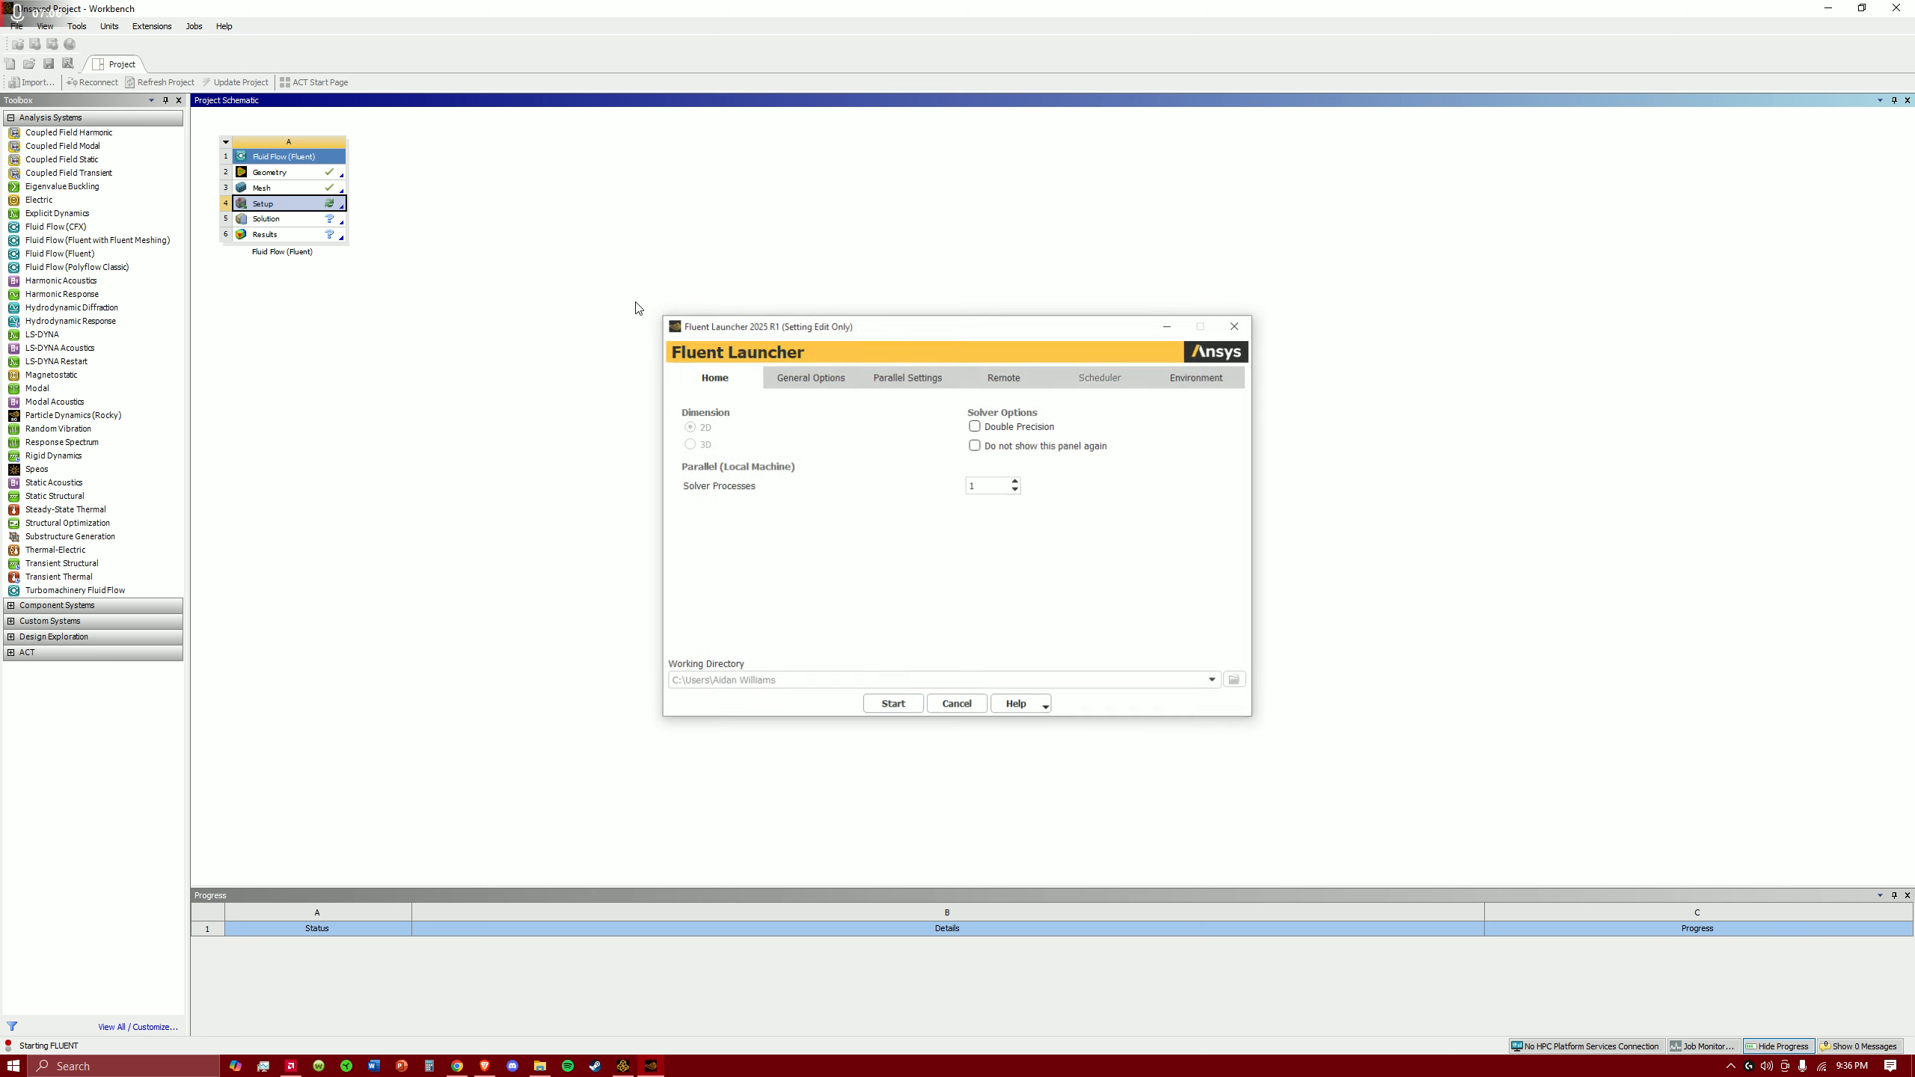
# - Start Fluent with double precision and 4 solver processes, and maximize its window
pyautogui.click(1017, 481)
pyautogui.write('4')
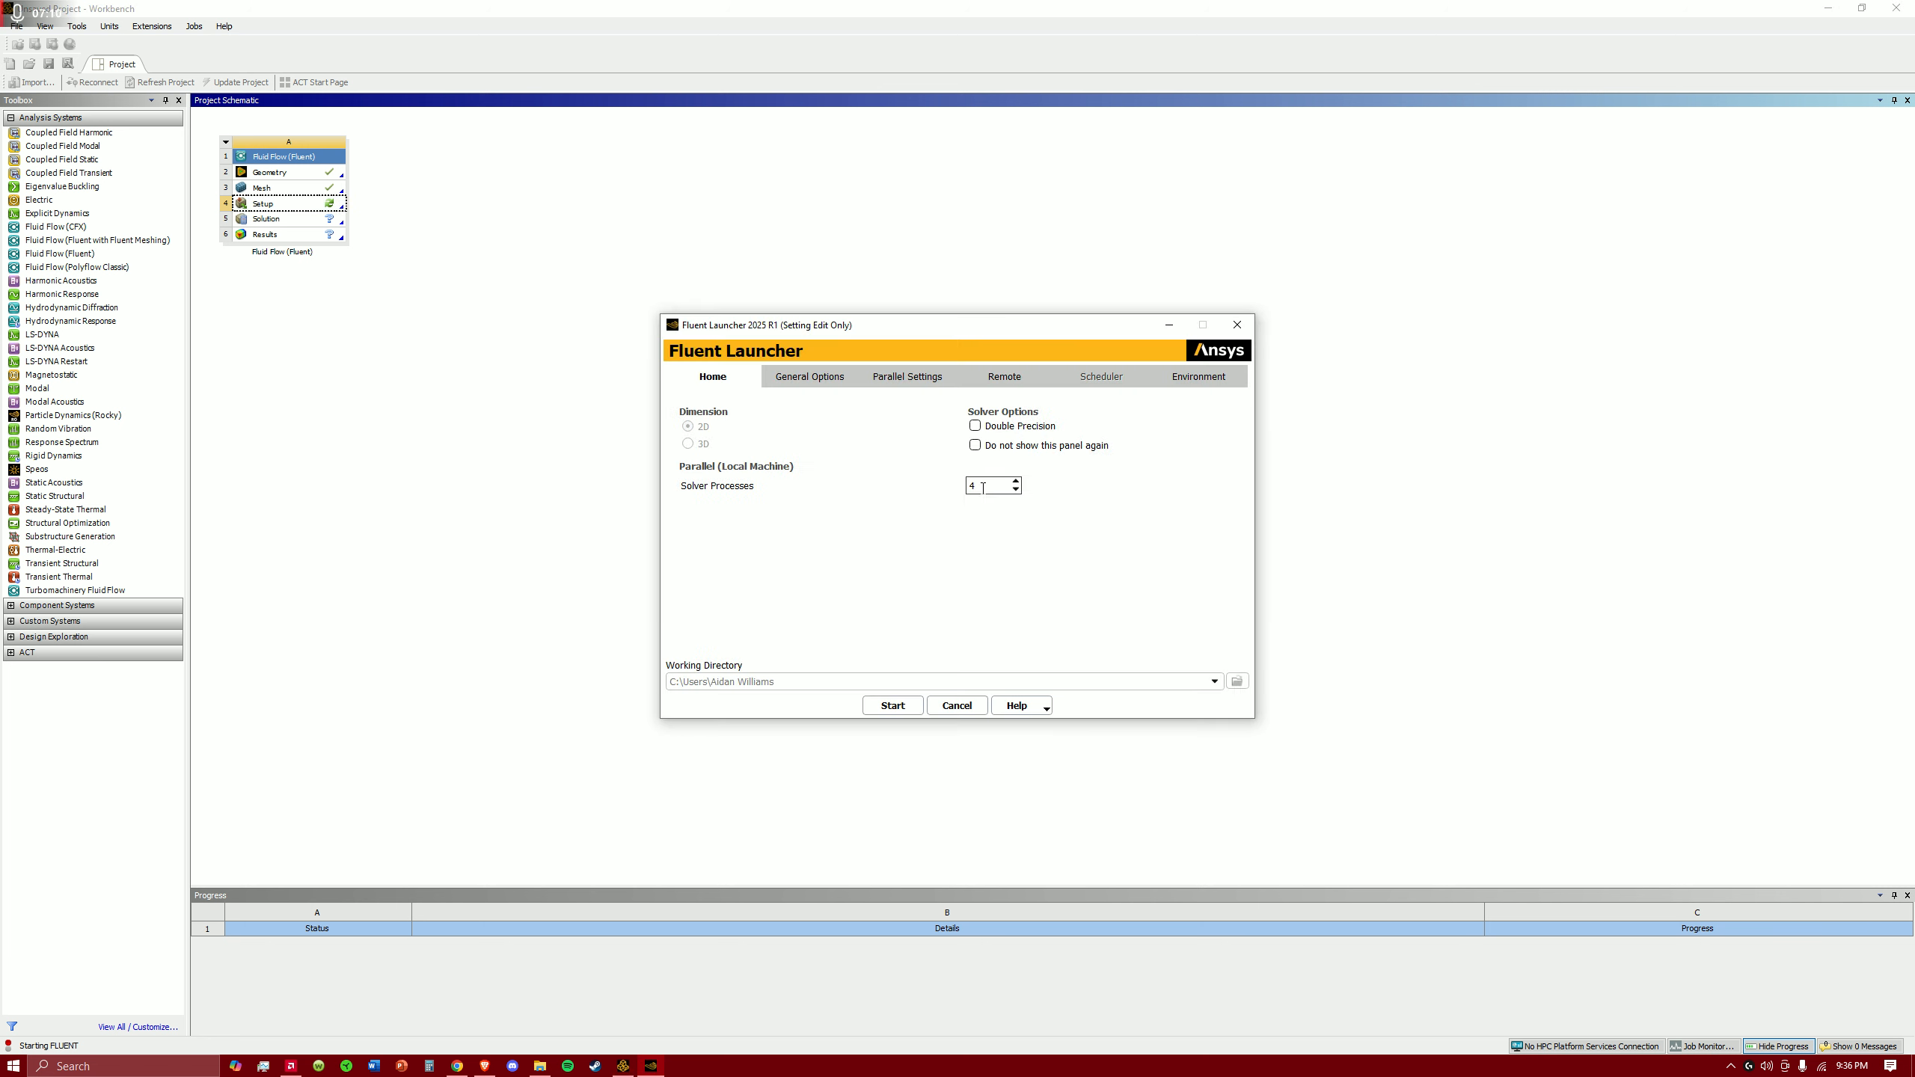
pyautogui.click(980, 427)
pyautogui.click(914, 709)
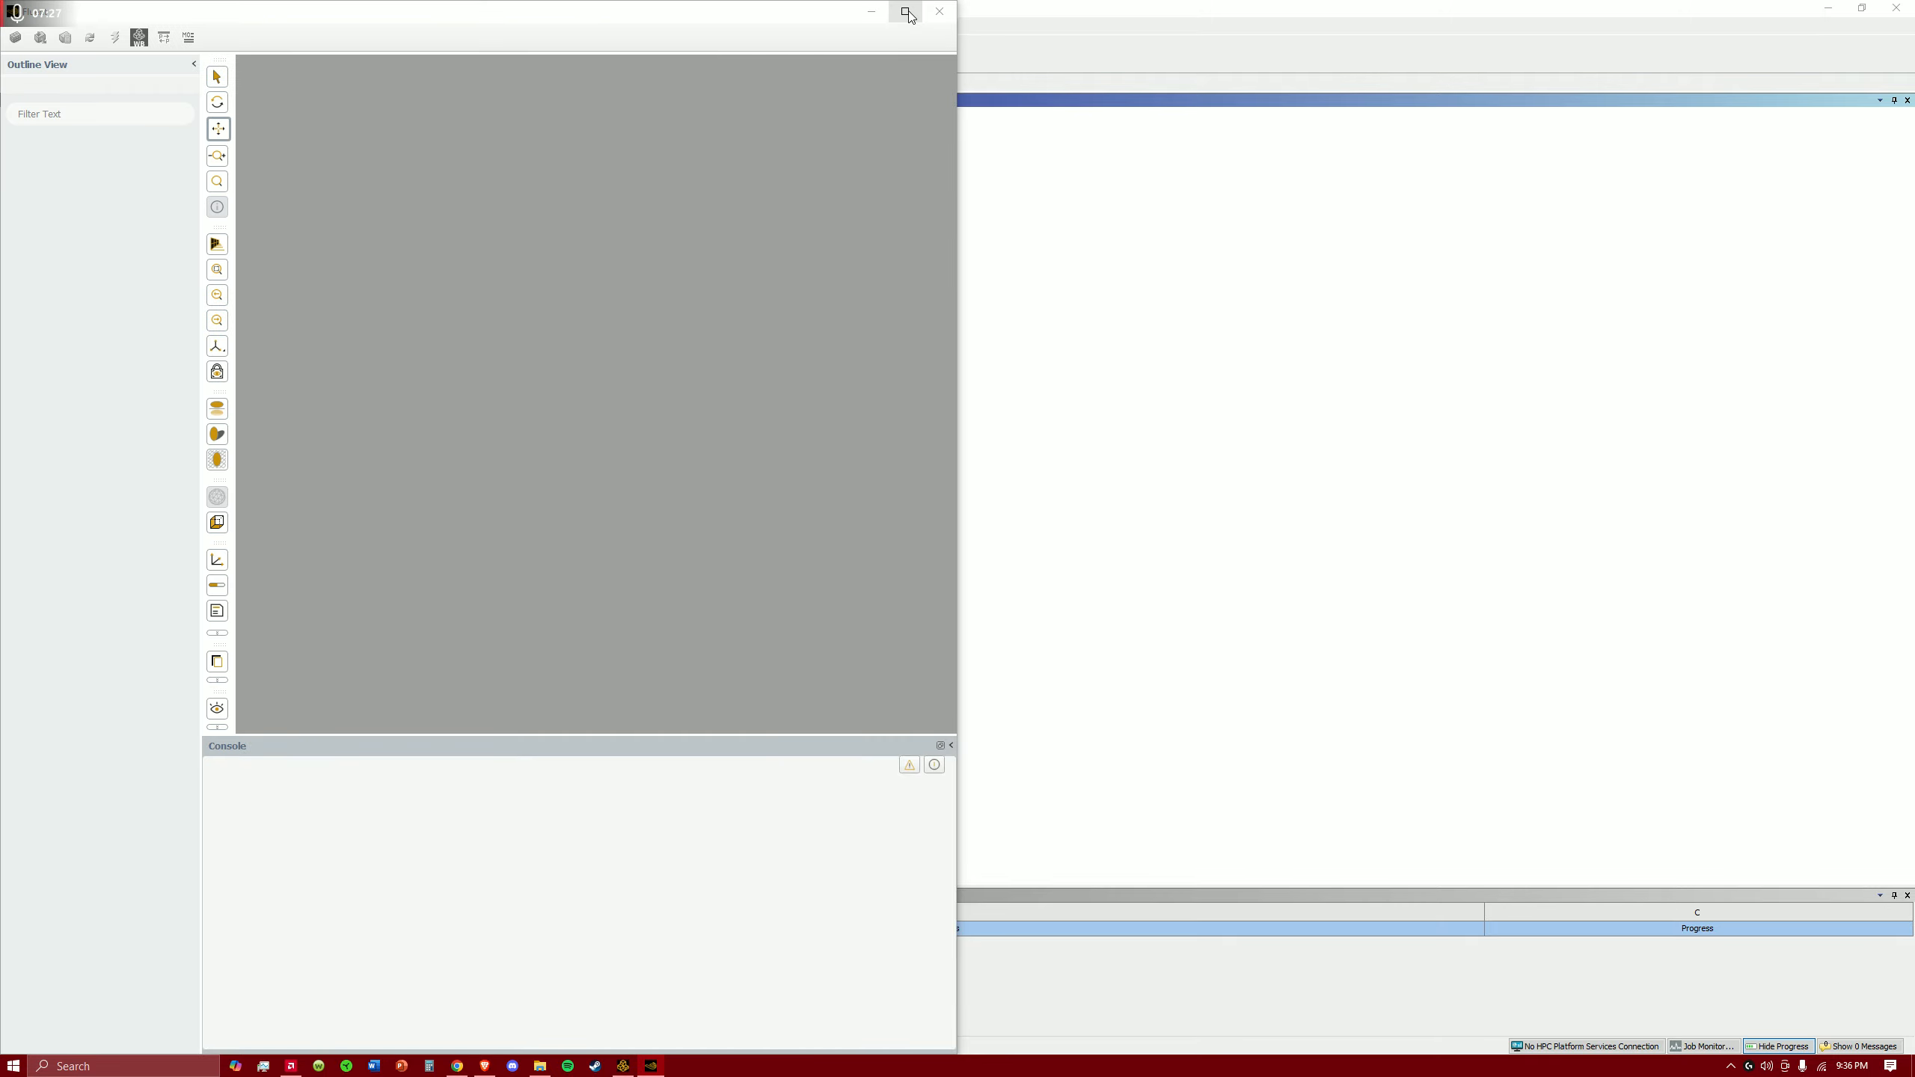
pyautogui.click(905, 12)
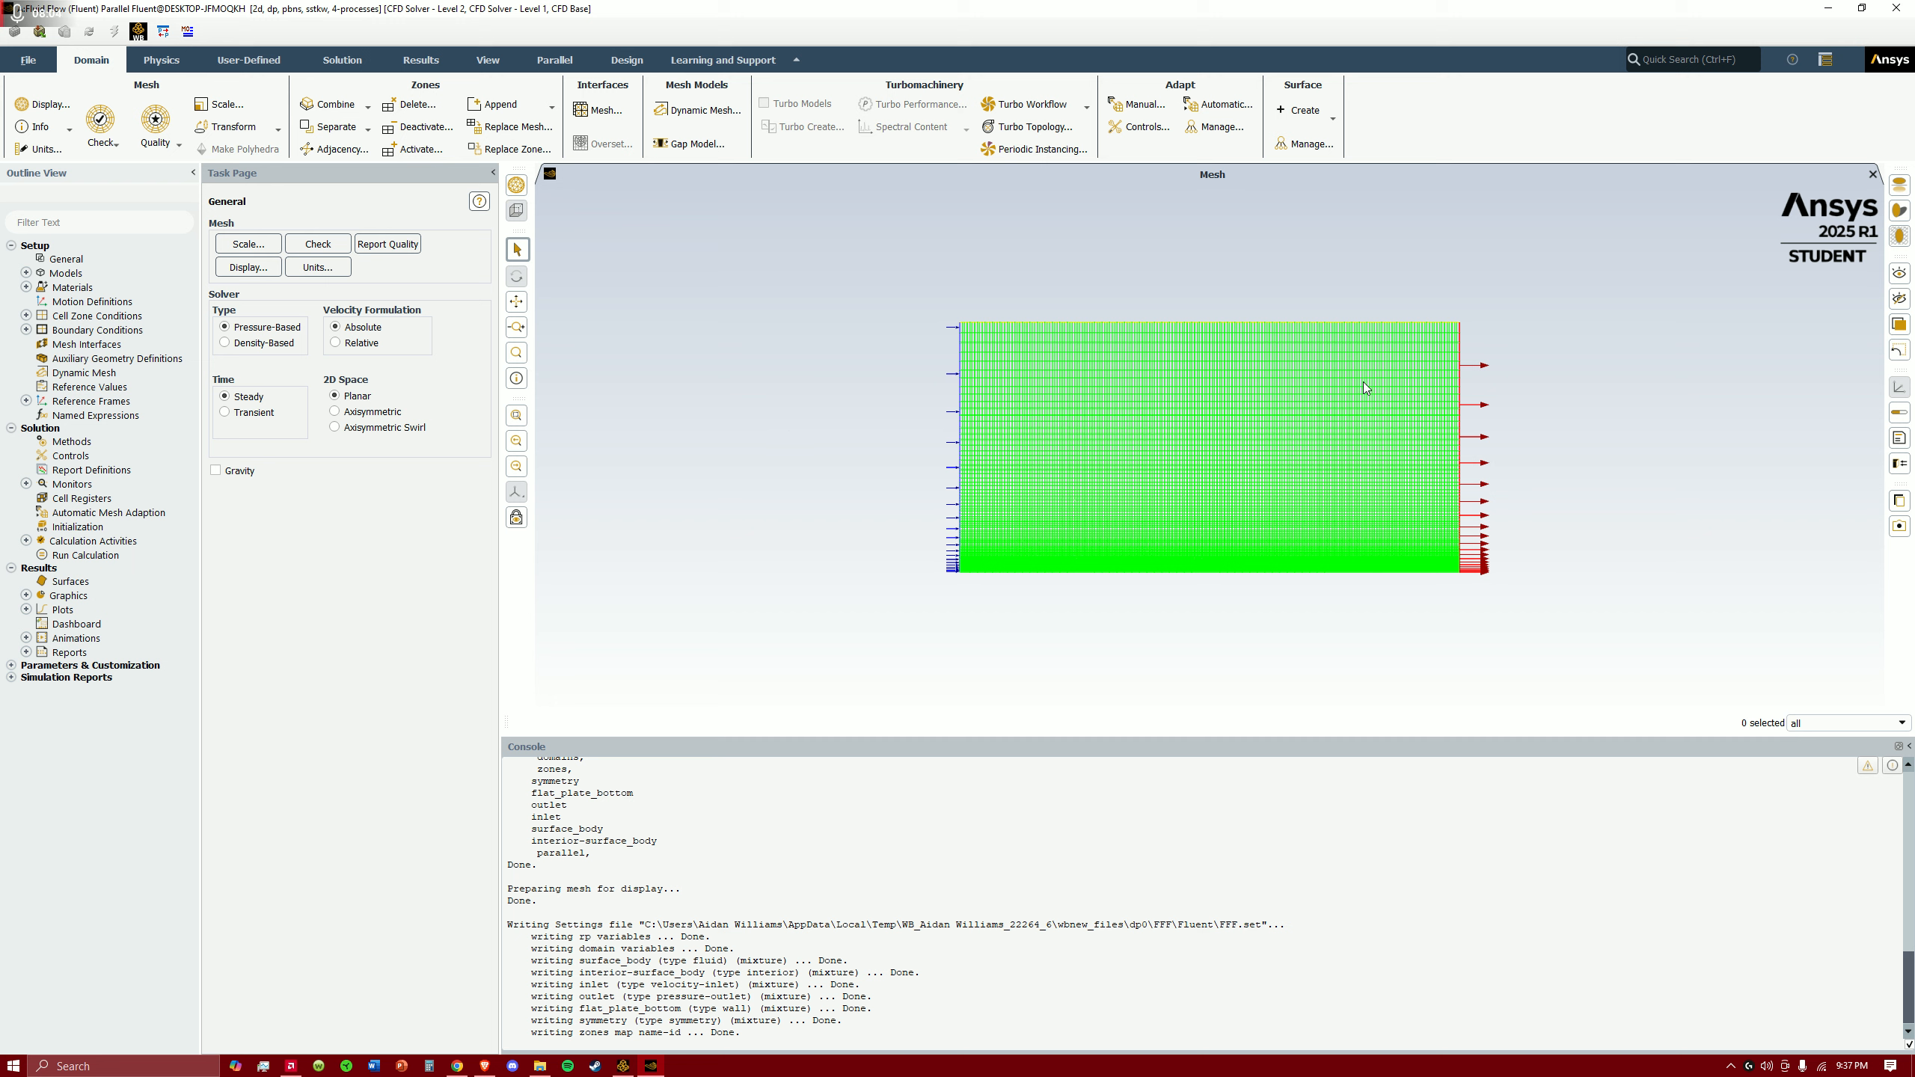
# - Set the viscous model to Laminar
pyautogui.click(25, 273)
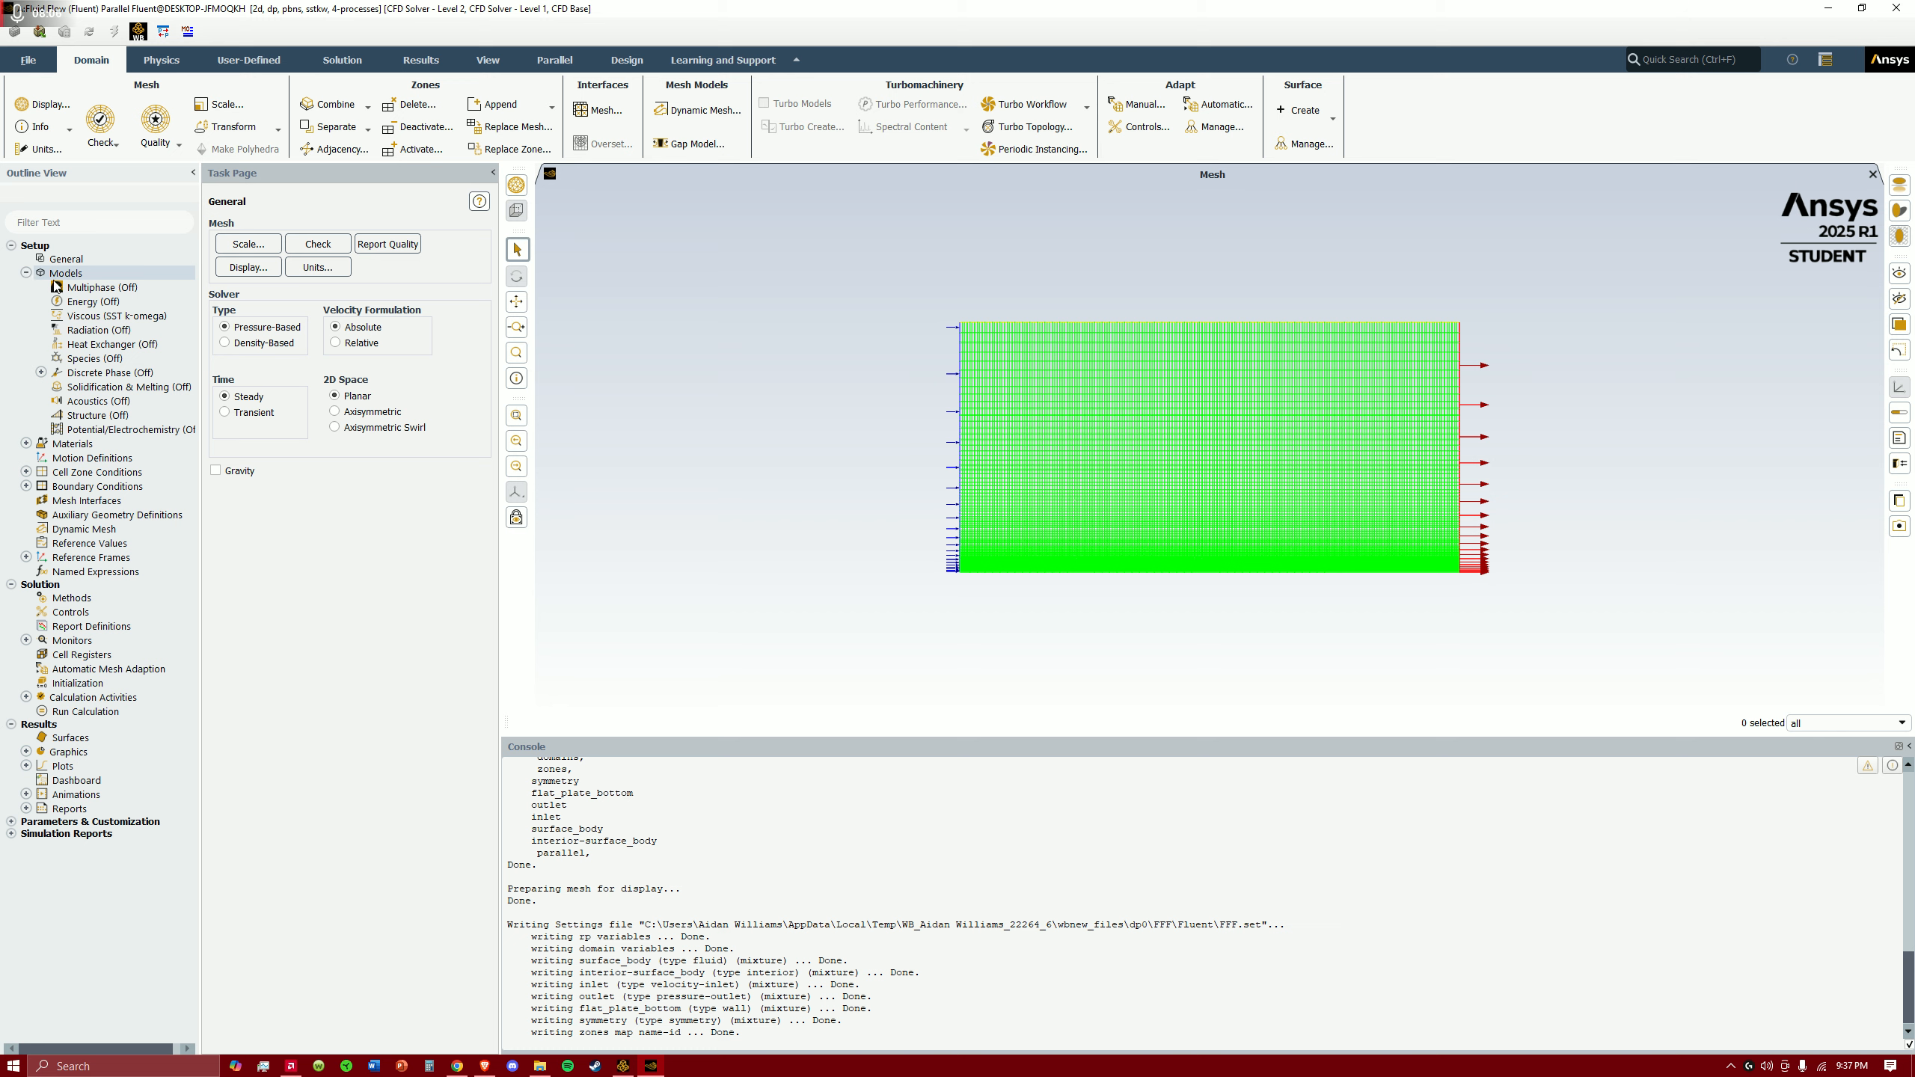
pyautogui.doubleClick(92, 317)
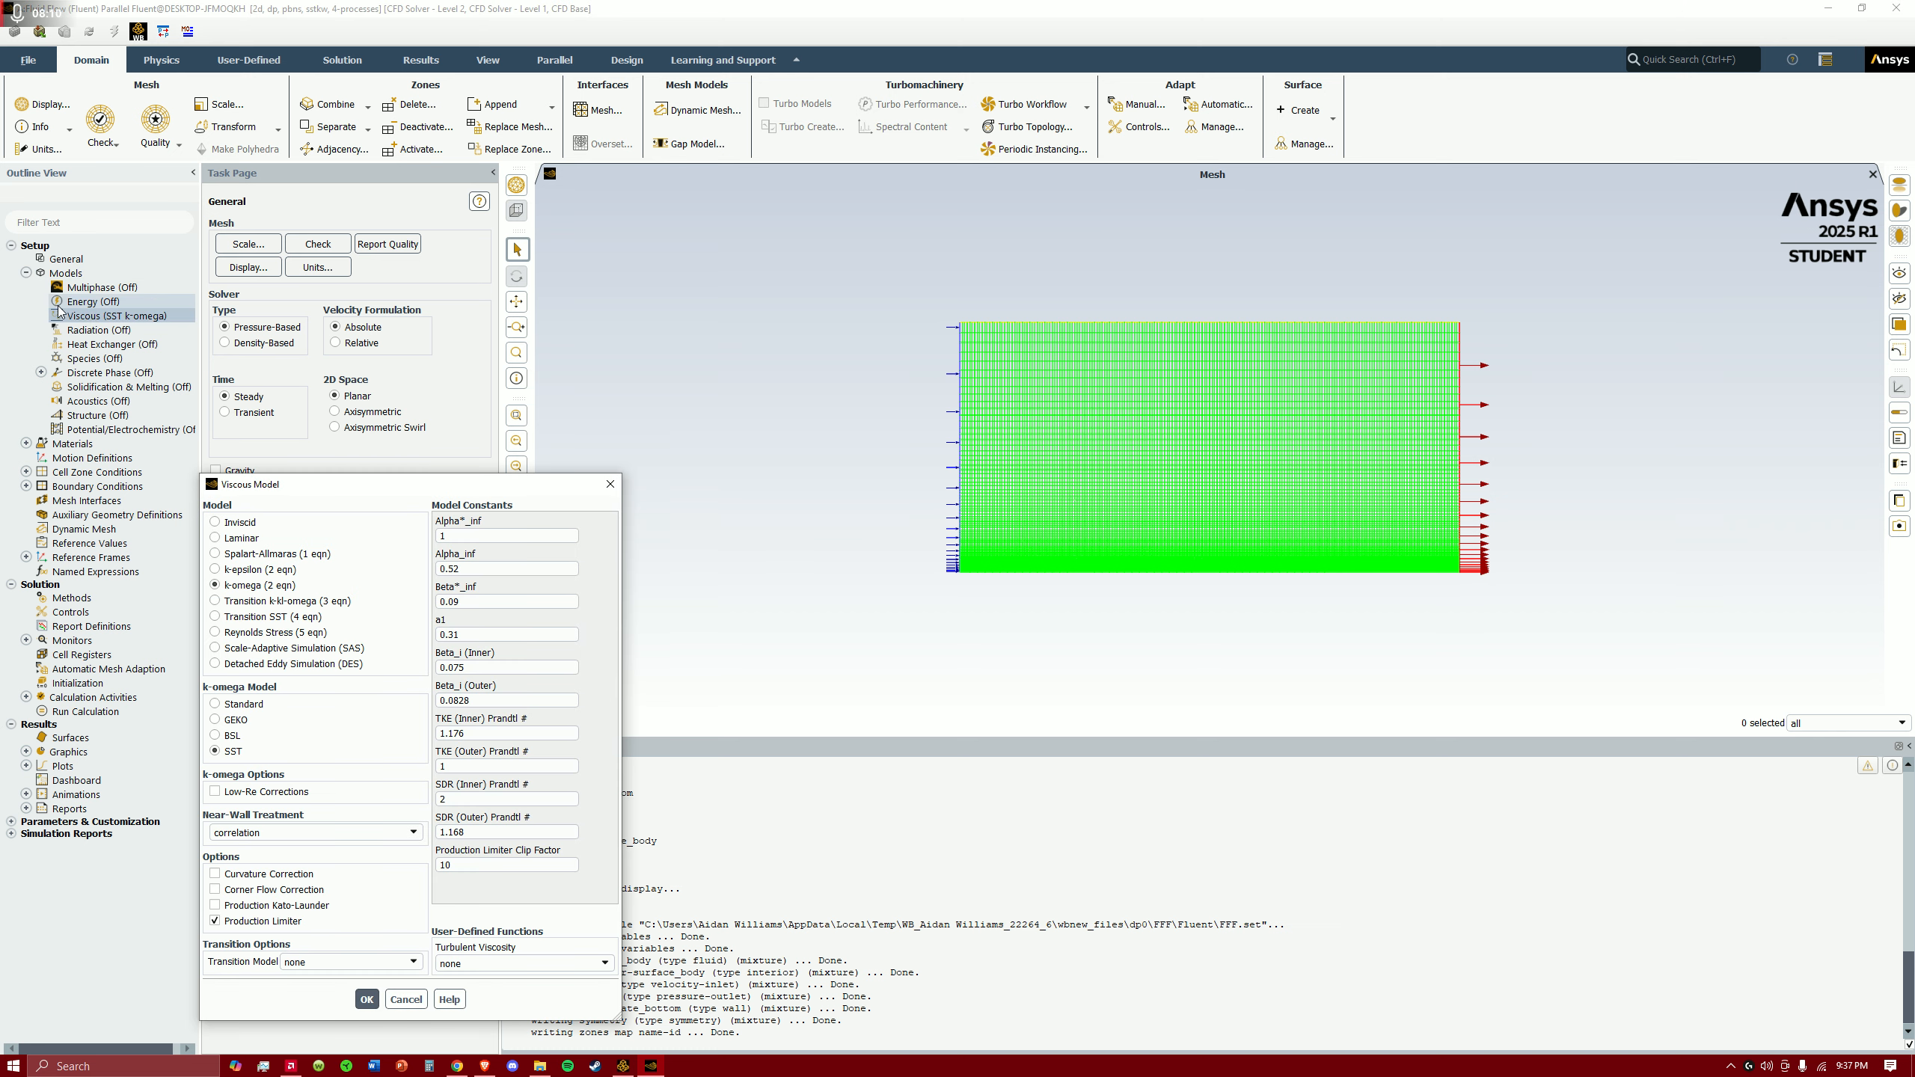
pyautogui.moveTo(322, 486); pyautogui.dragTo(363, 413)
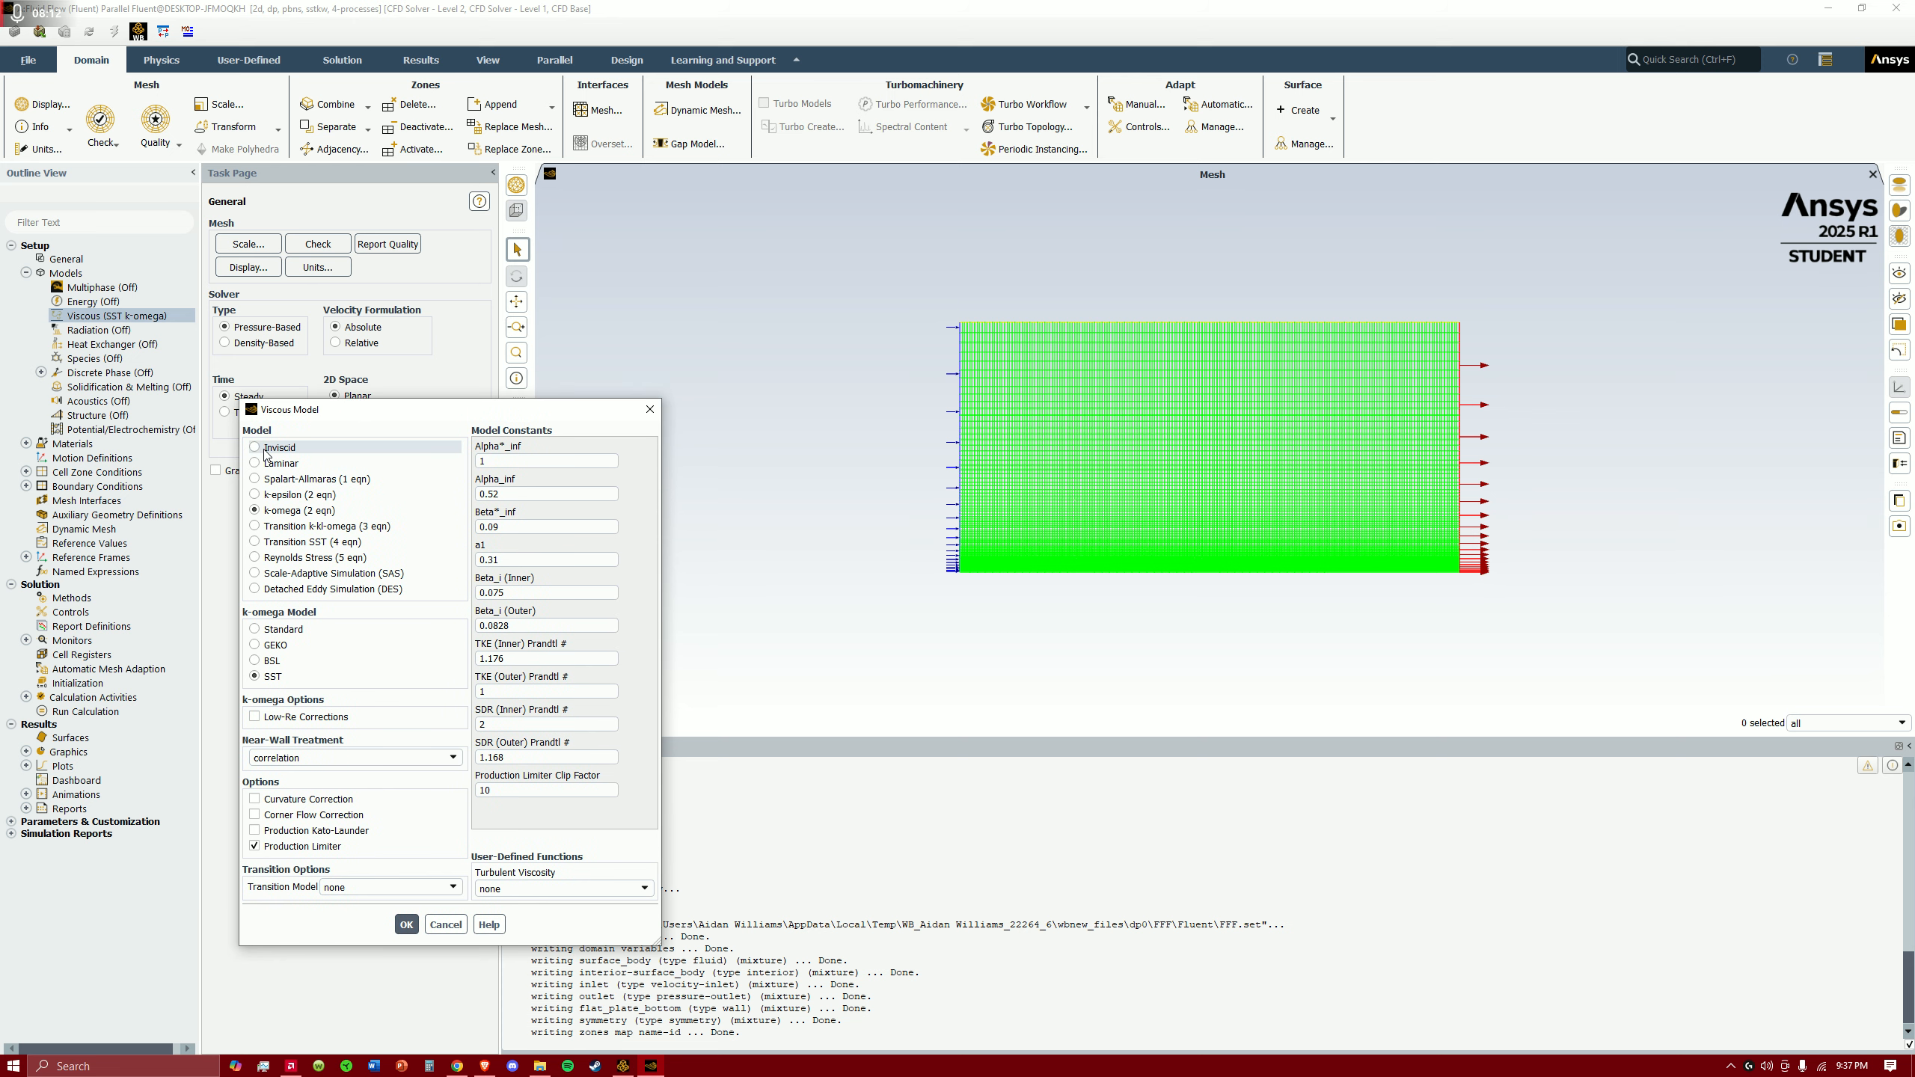
pyautogui.click(256, 464)
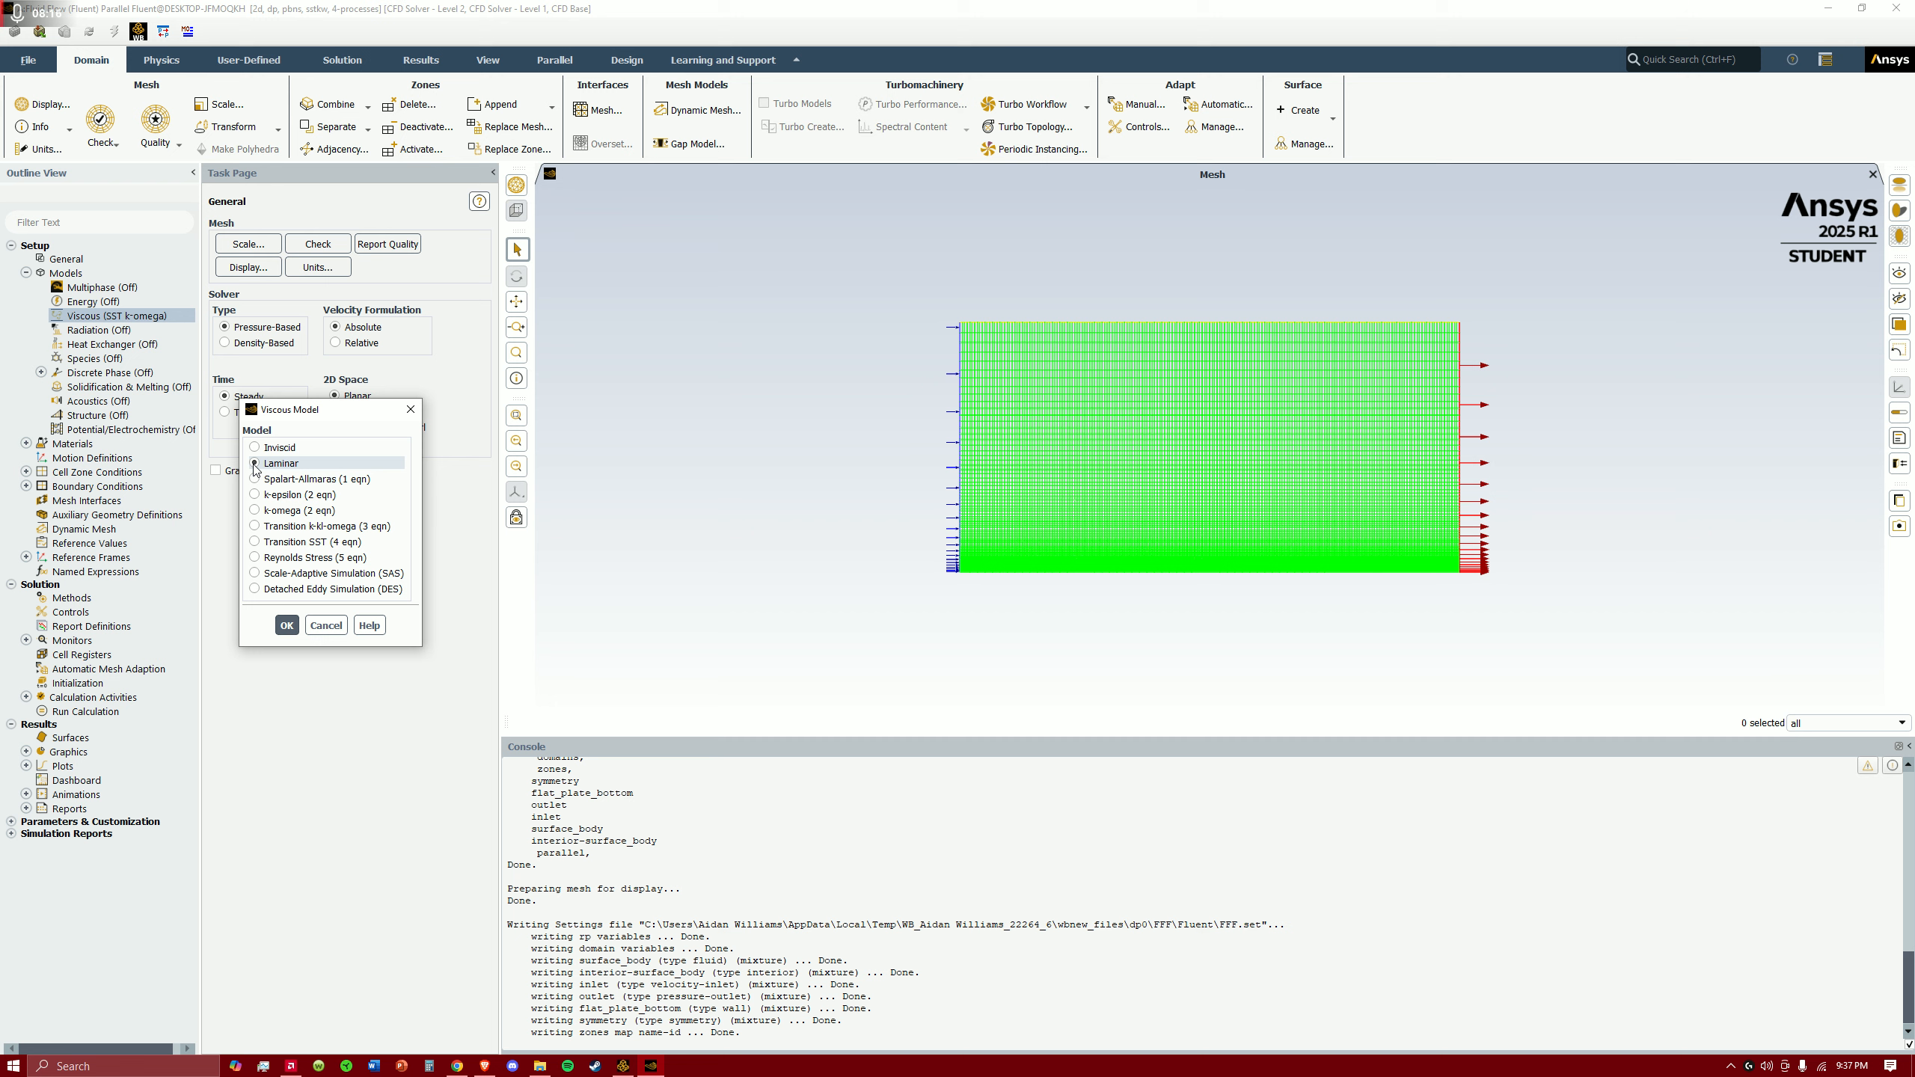
pyautogui.click(287, 624)
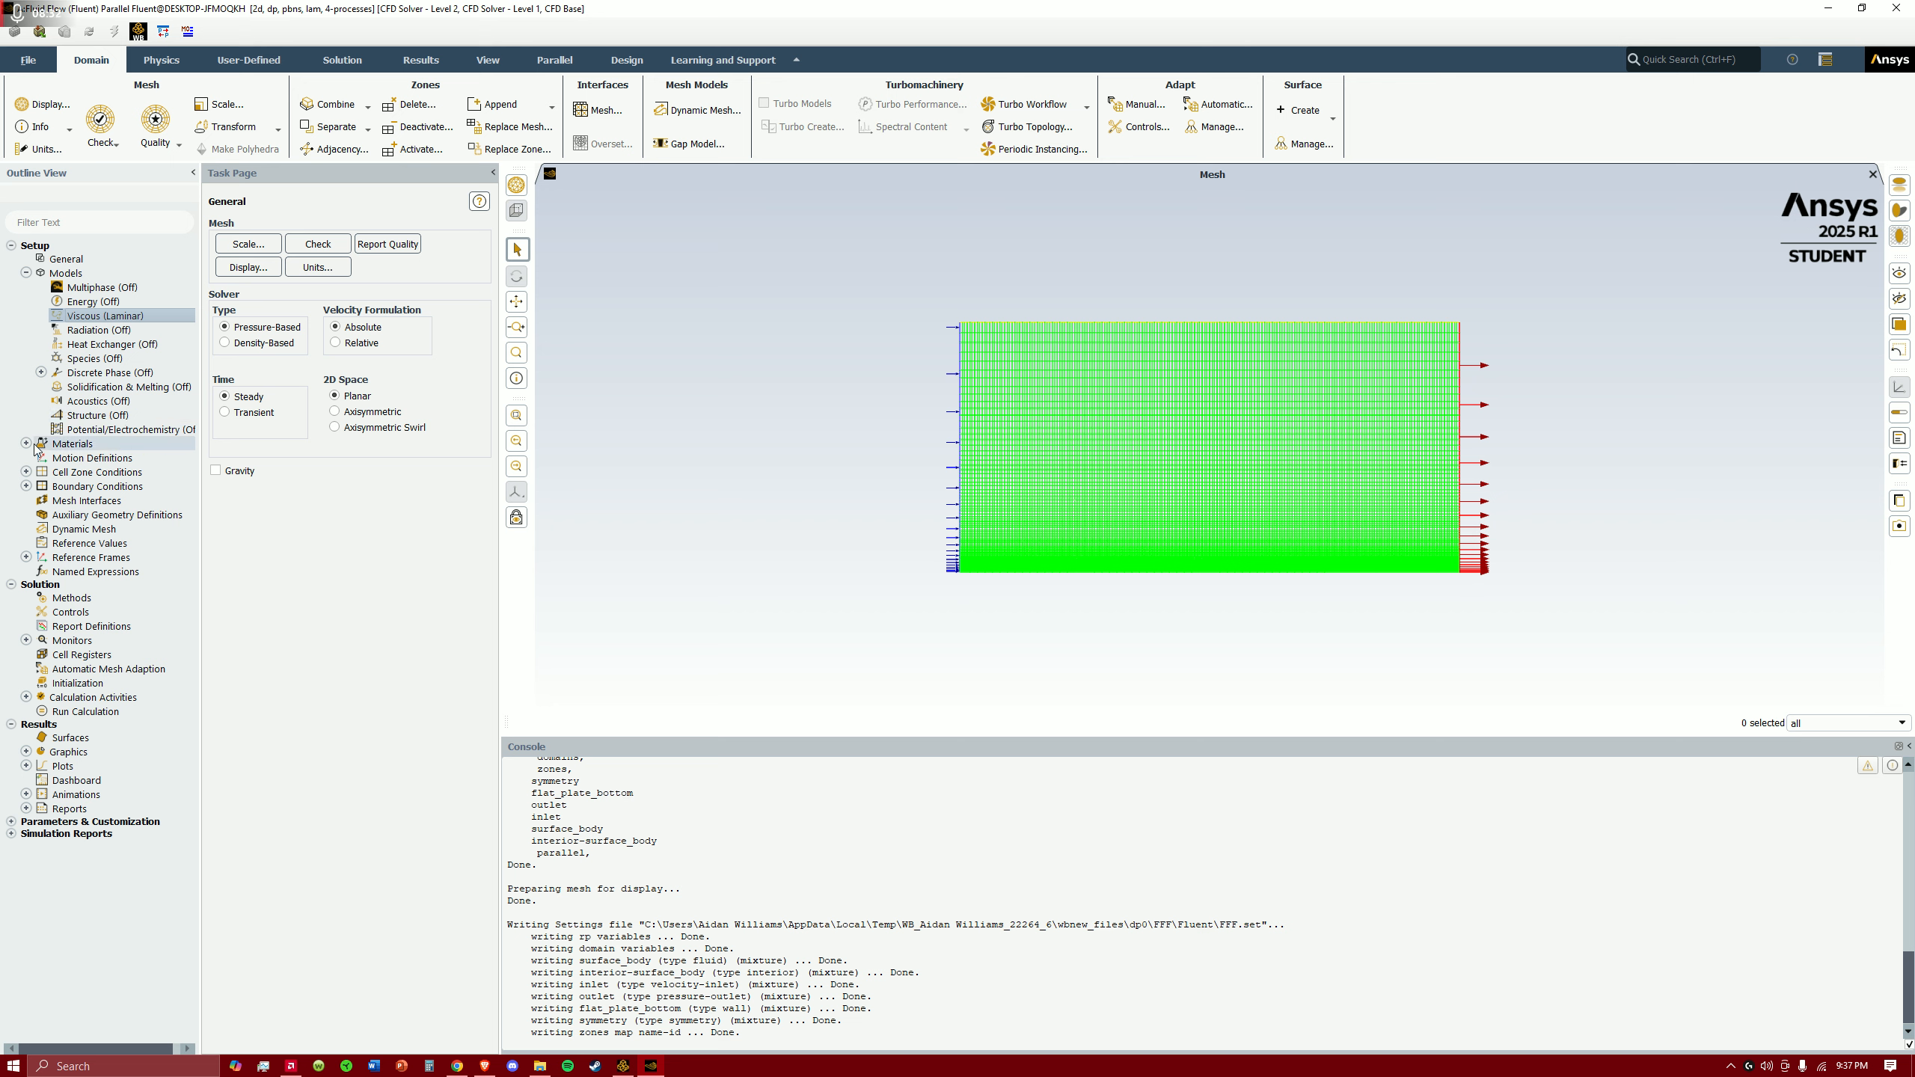
pyautogui.click(25, 273)
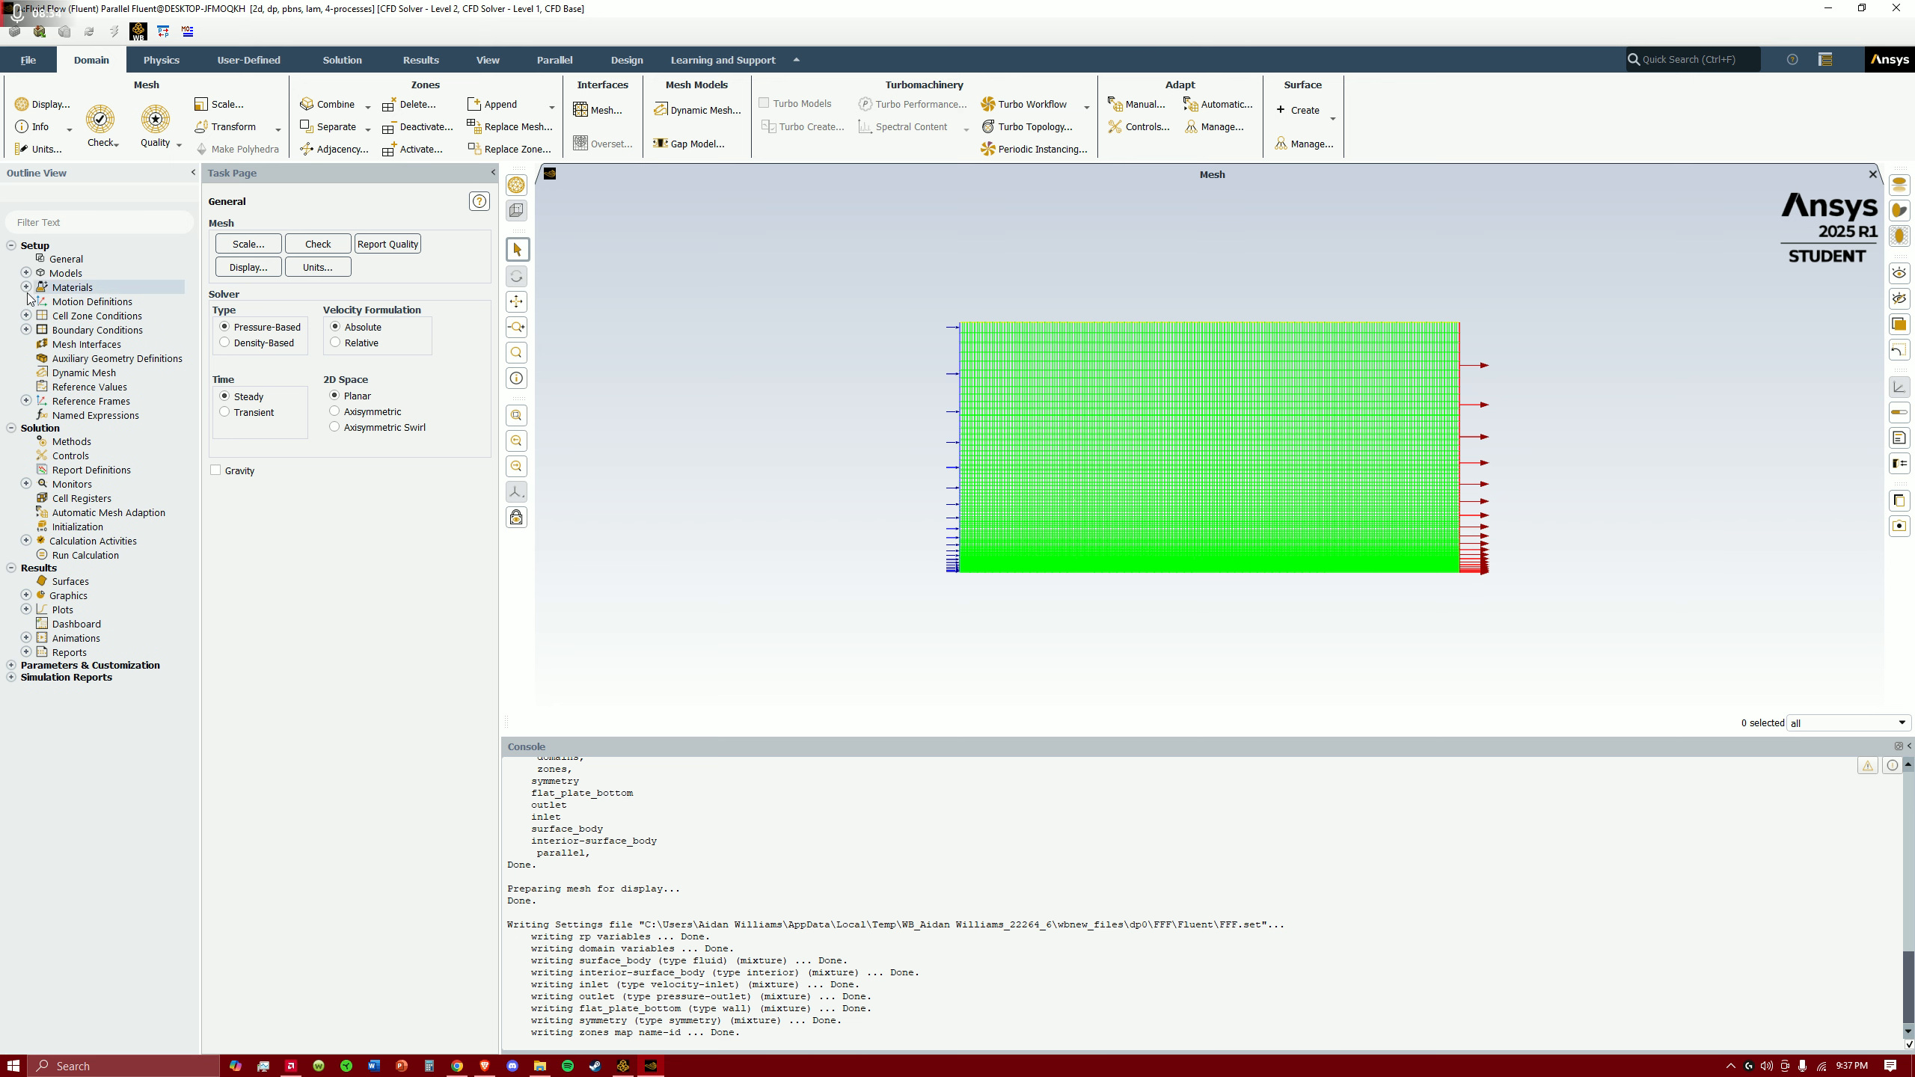
# - Open the fluid material air for editing and set its constant density to 1.2 kg/m³
pyautogui.click(26, 286)
pyautogui.click(41, 300)
pyautogui.doubleClick(88, 315)
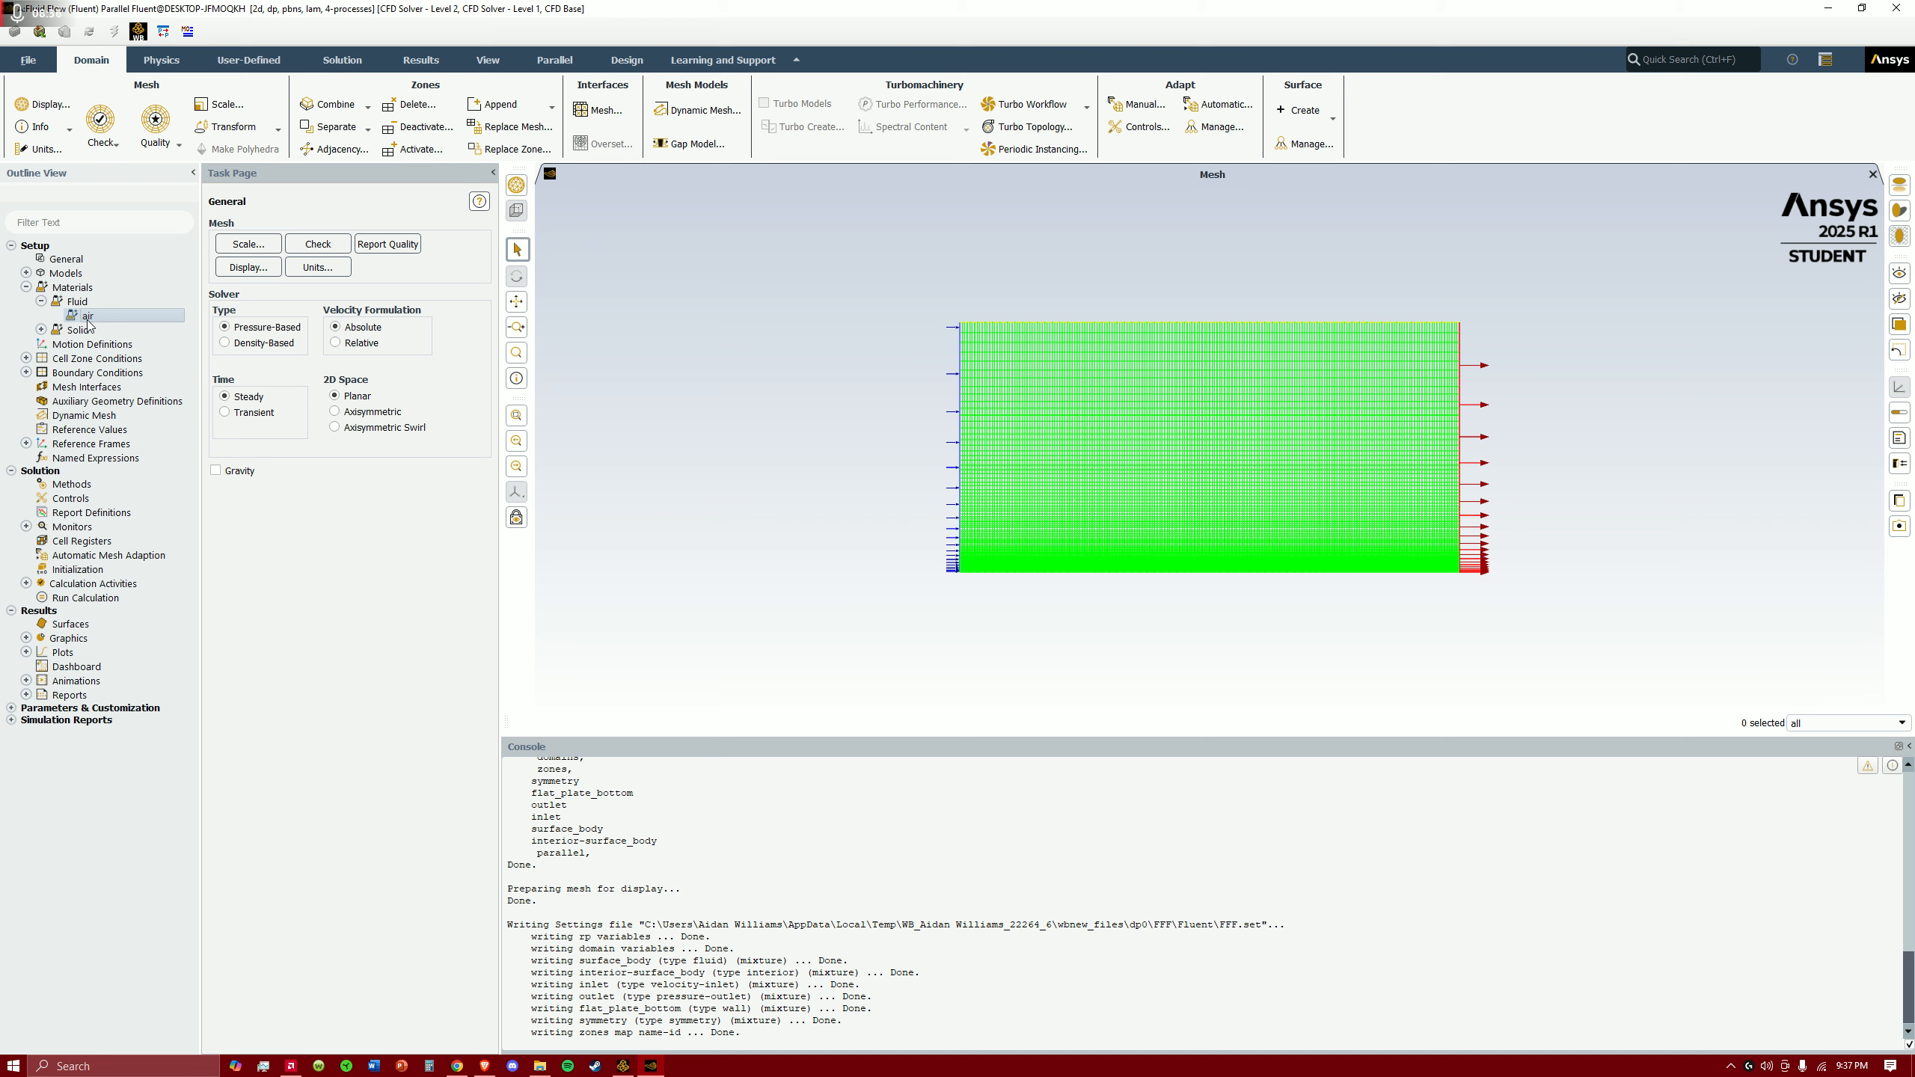
pyautogui.moveTo(548, 485); pyautogui.dragTo(646, 274)
pyautogui.click(559, 464)
pyautogui.doubleClick(559, 464)
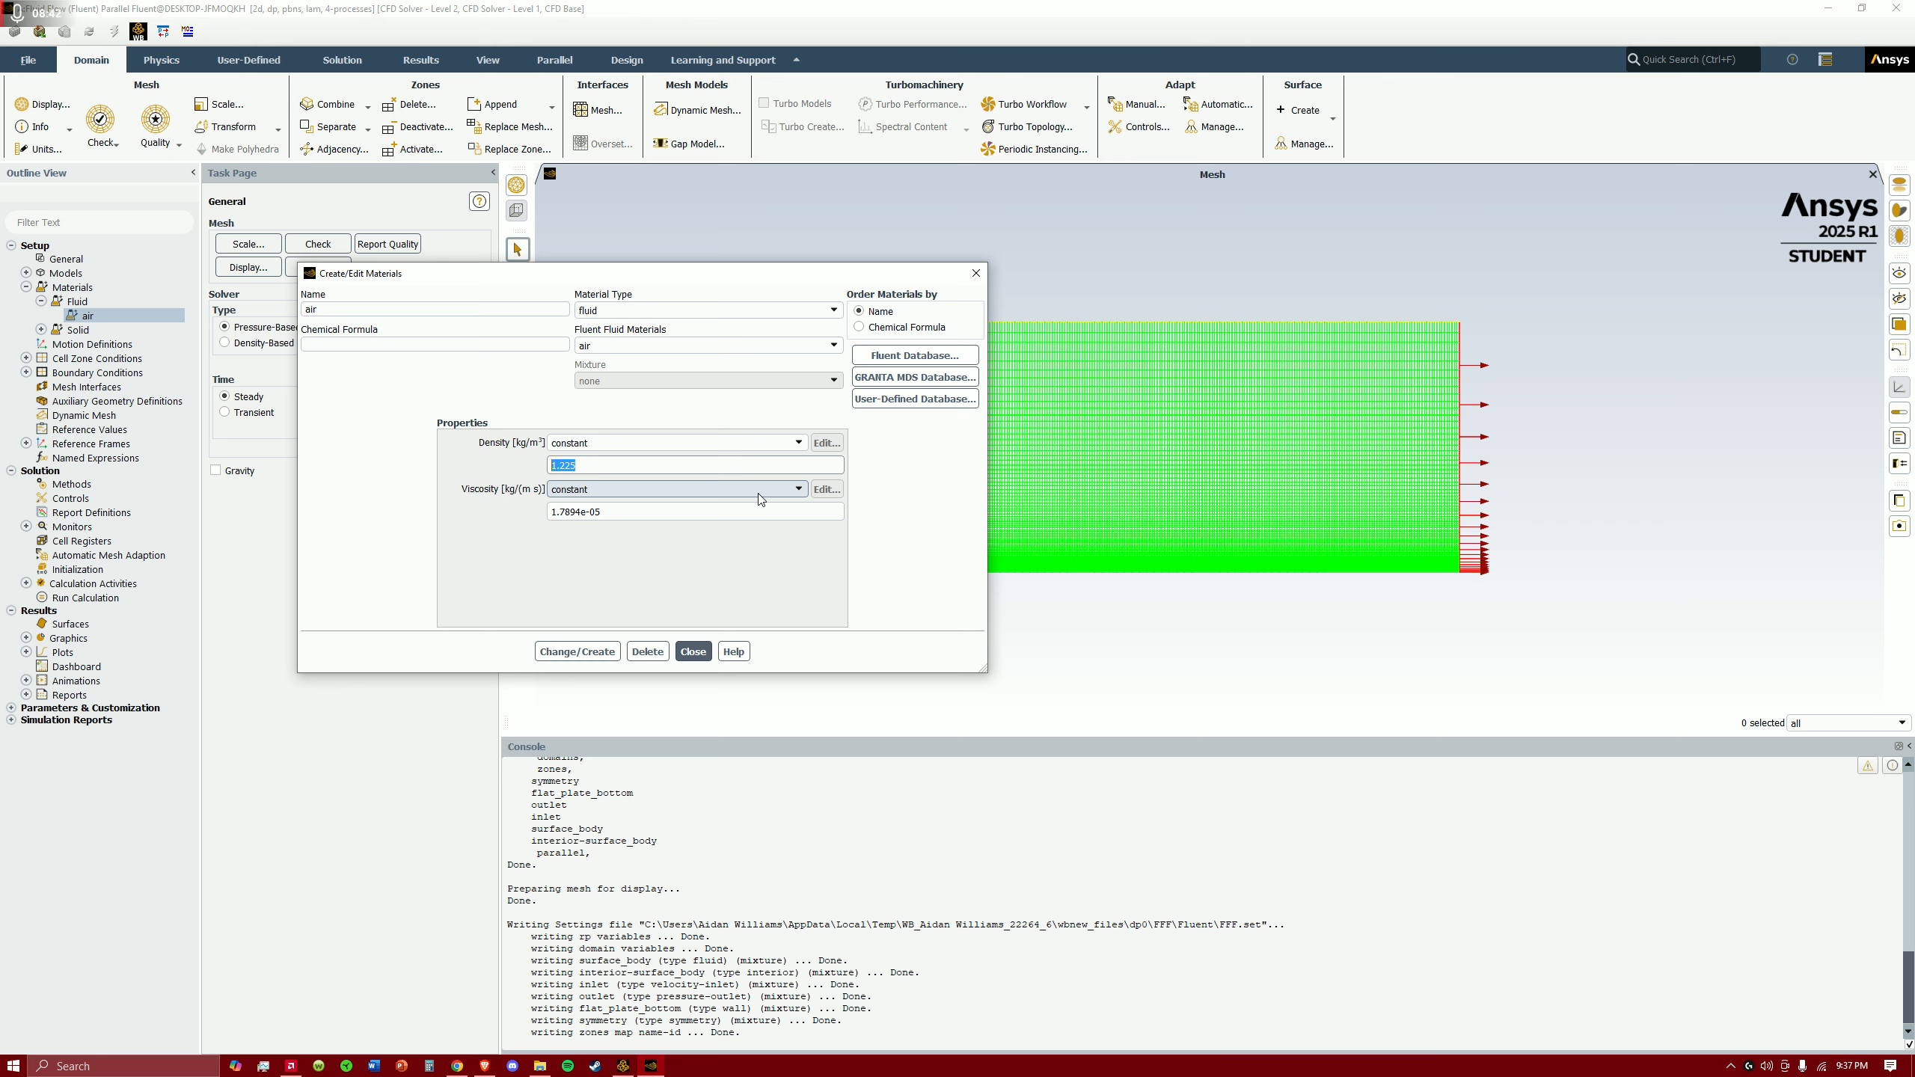
pyautogui.write('1')
# - Set the constant viscosity of air to 1.8e-05 kg/(m s), save the material change and close the material editor
pyautogui.moveTo(633, 516); pyautogui.dragTo(528, 540)
pyautogui.click(592, 513)
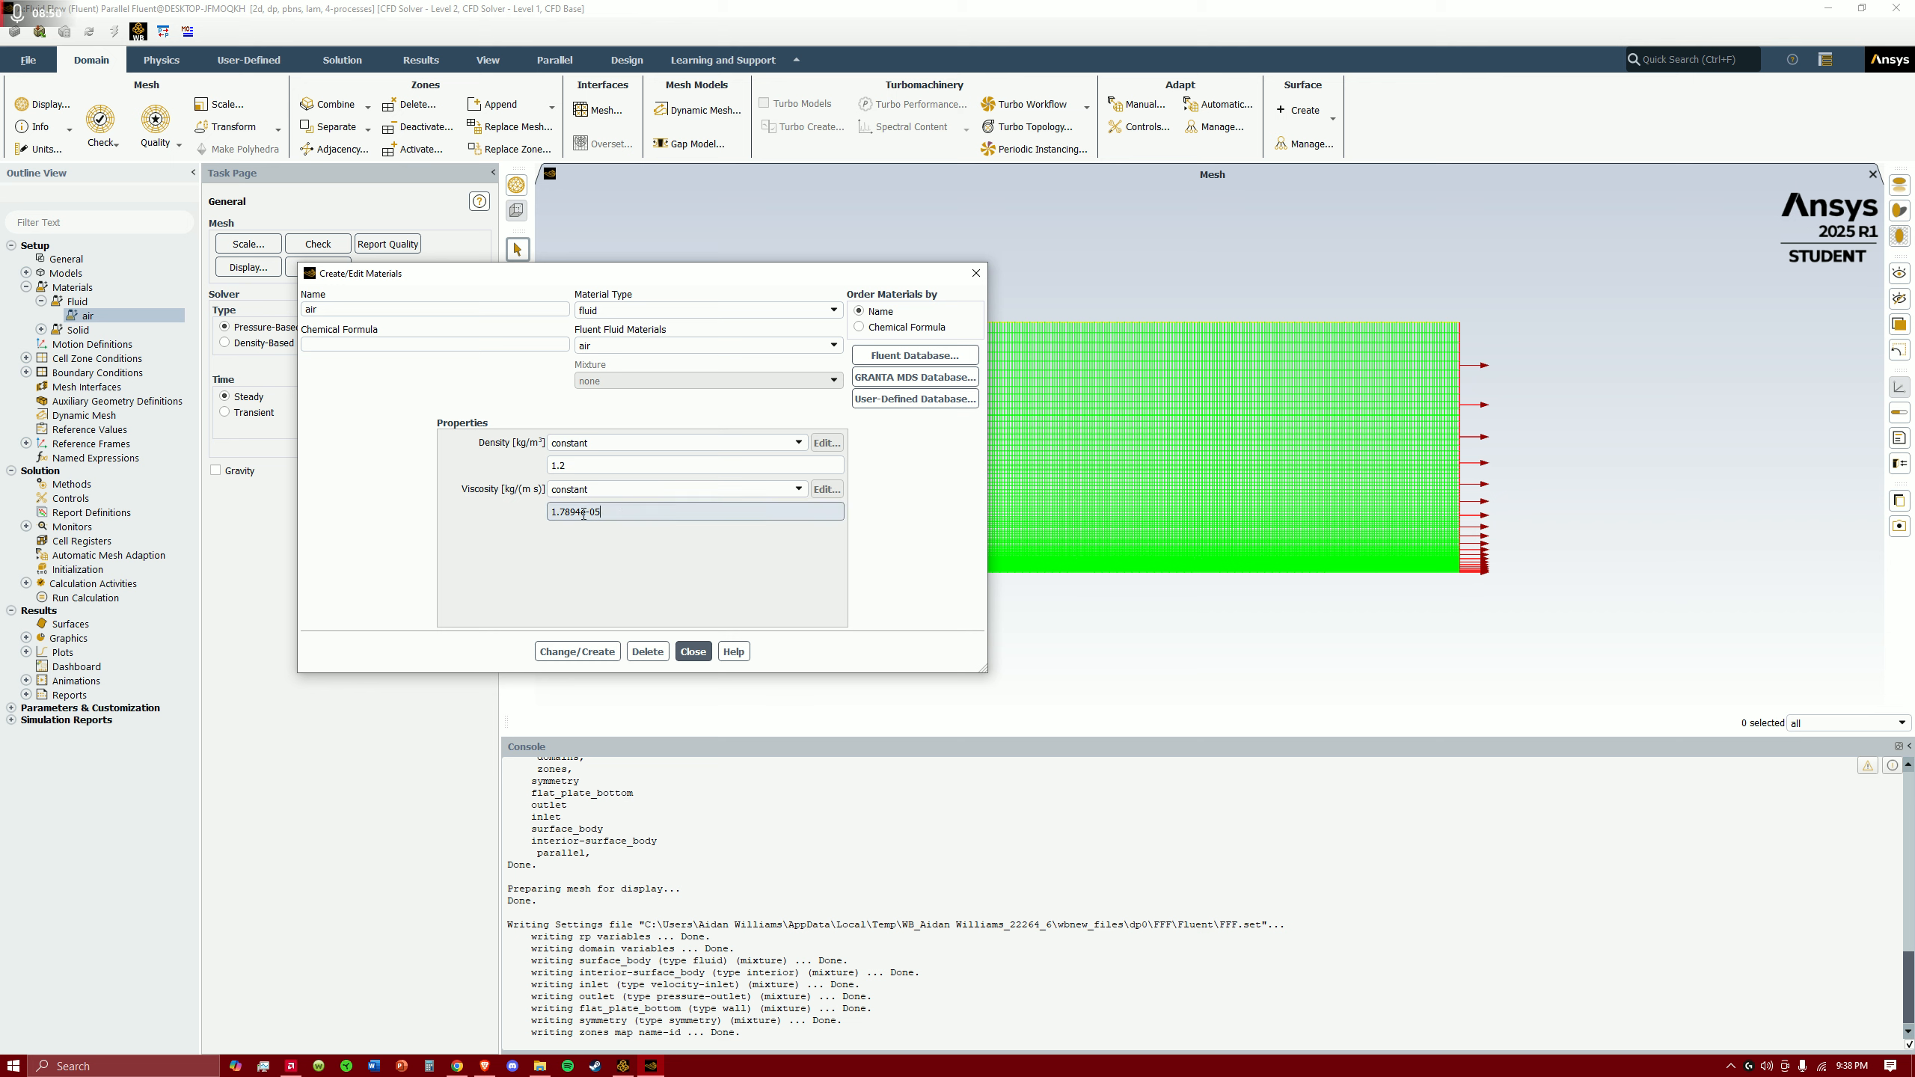
pyautogui.moveTo(582, 514); pyautogui.dragTo(562, 515)
pyautogui.write('8')
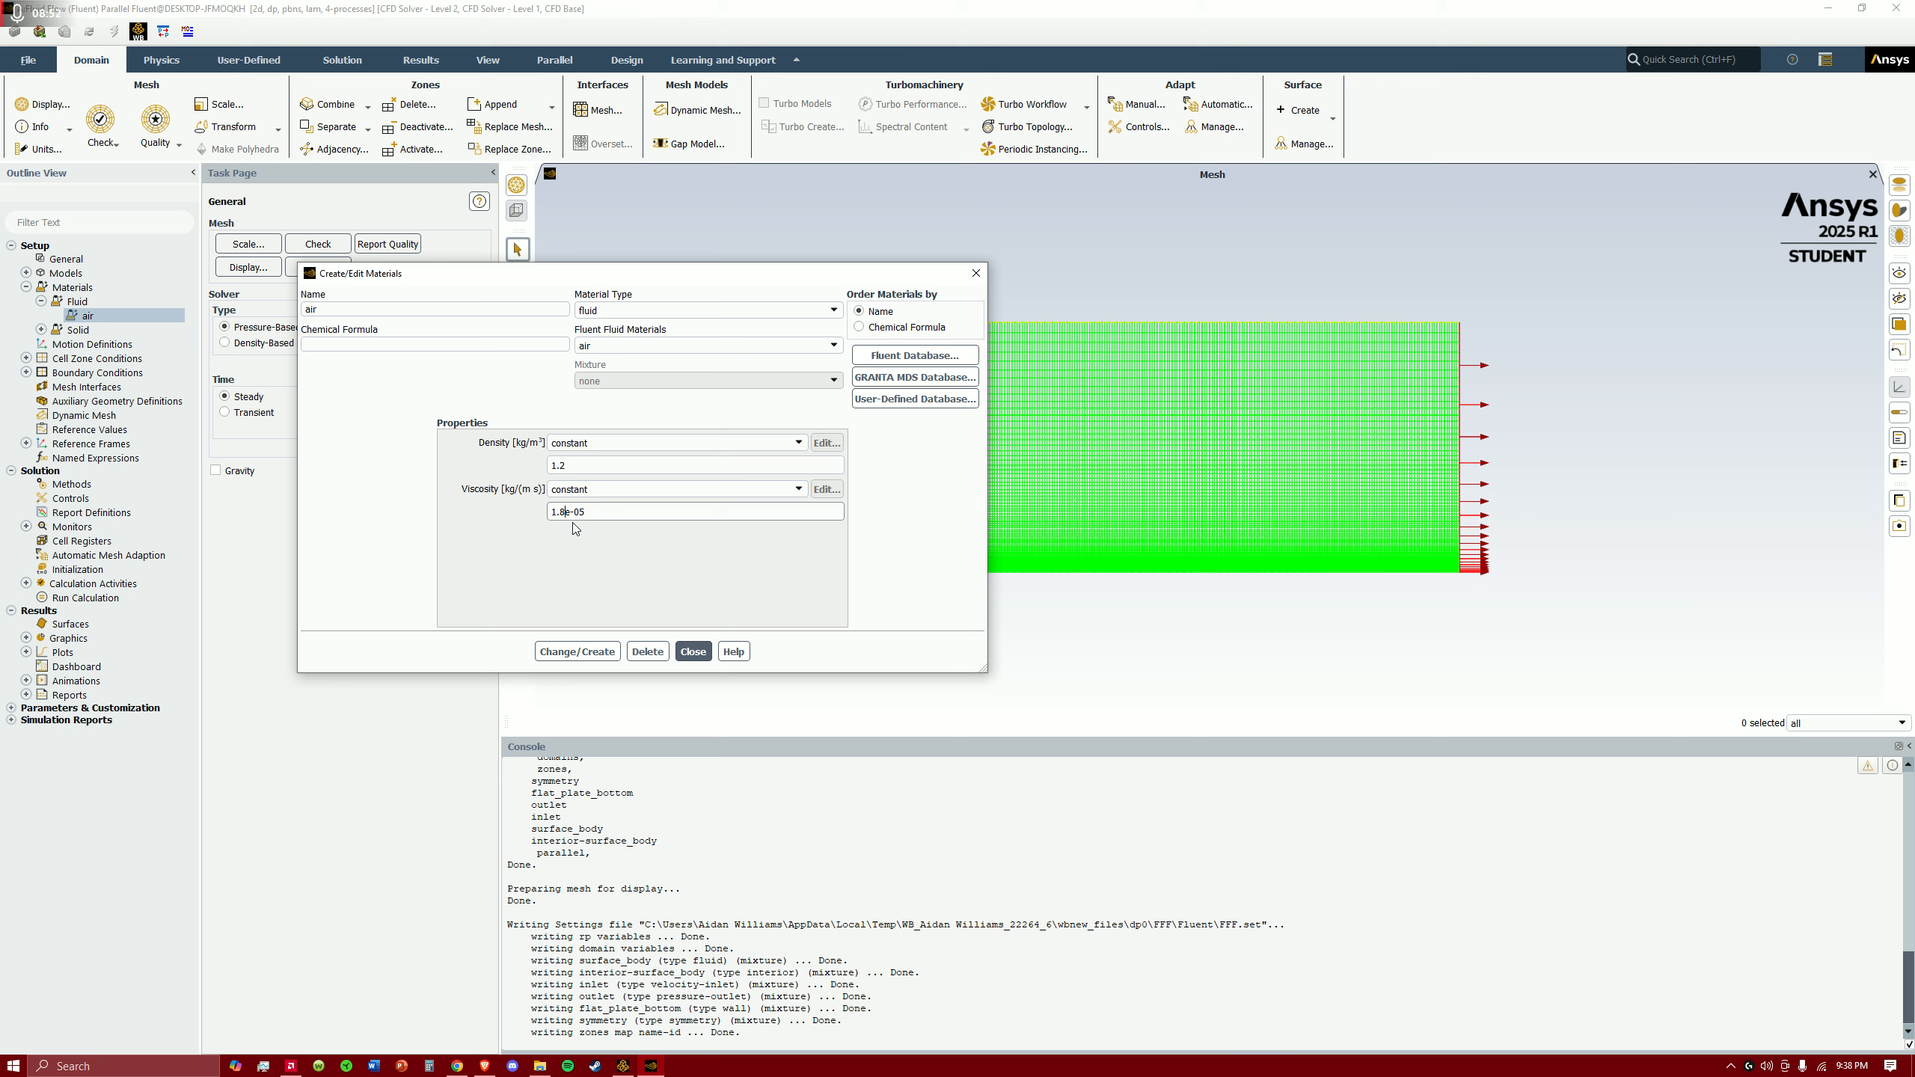
pyautogui.click(607, 647)
pyautogui.click(579, 651)
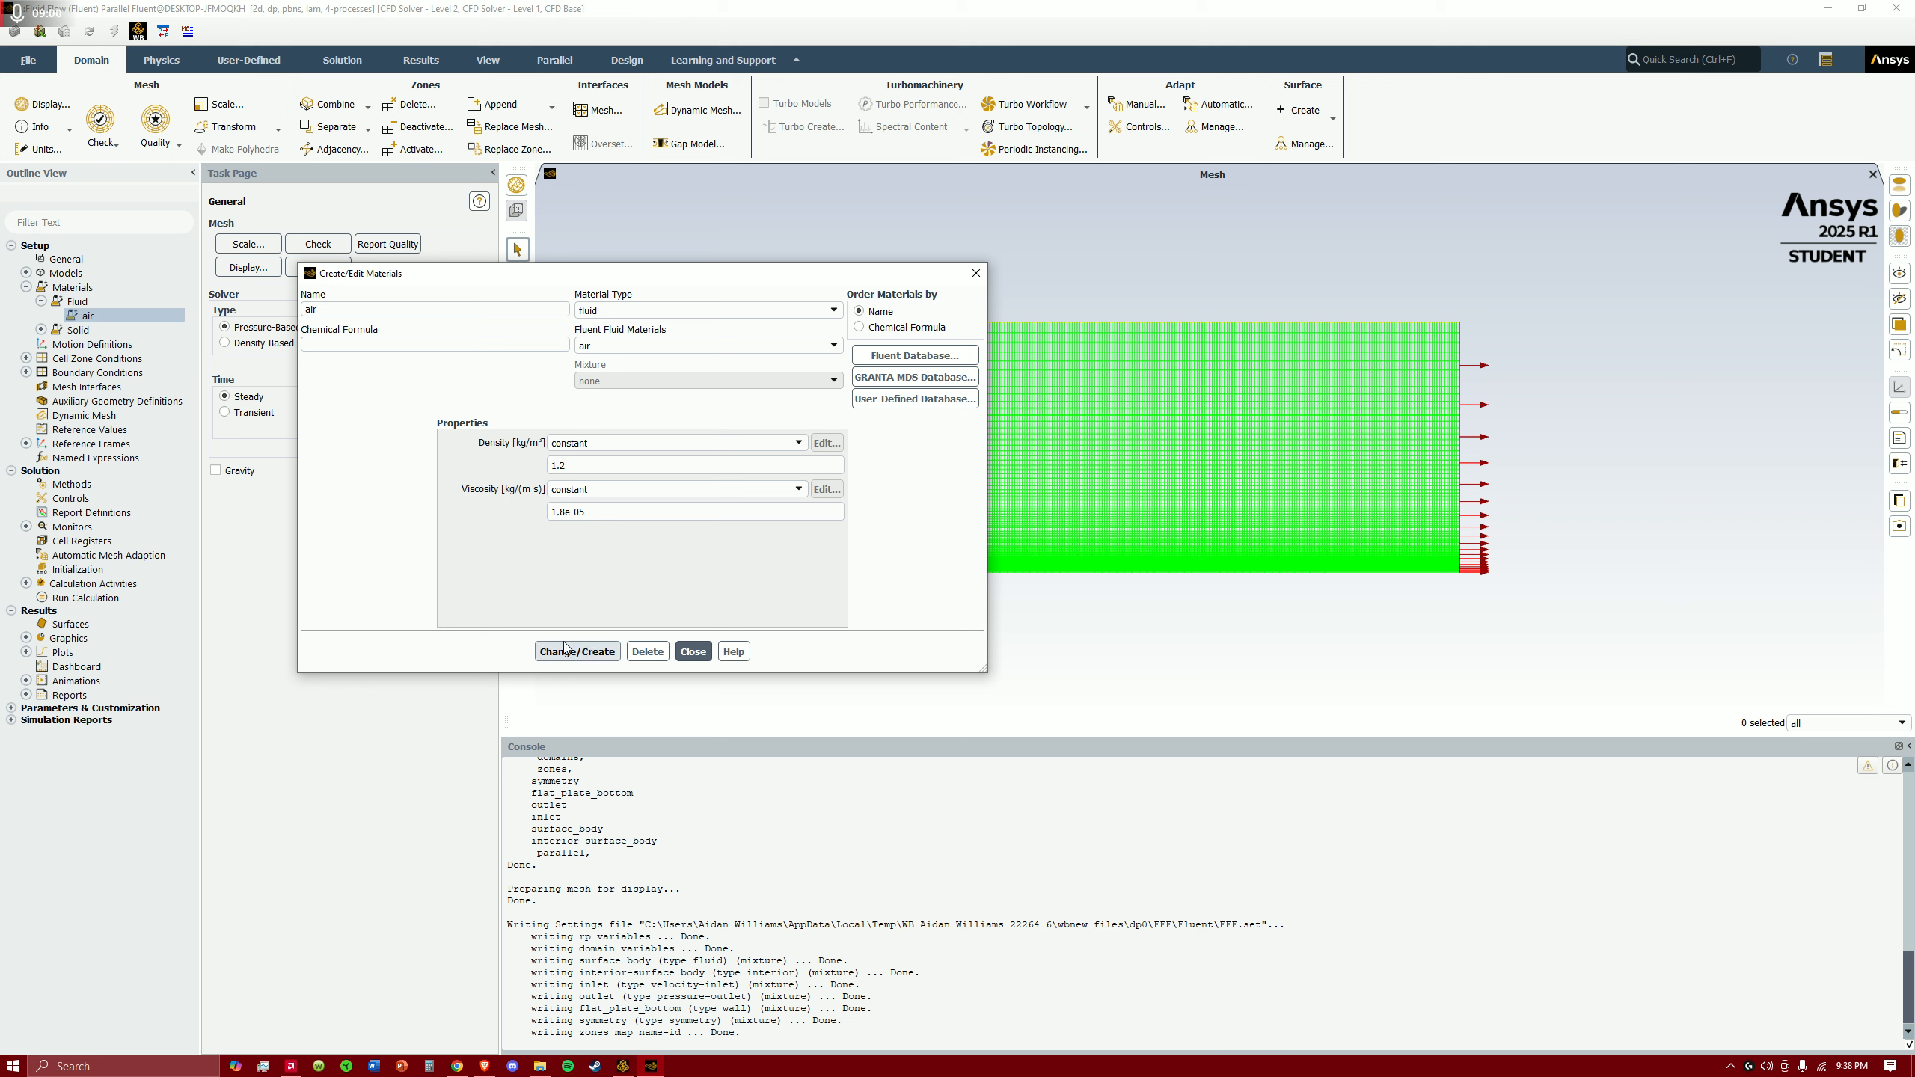
pyautogui.click(565, 656)
pyautogui.click(564, 652)
pyautogui.click(564, 652)
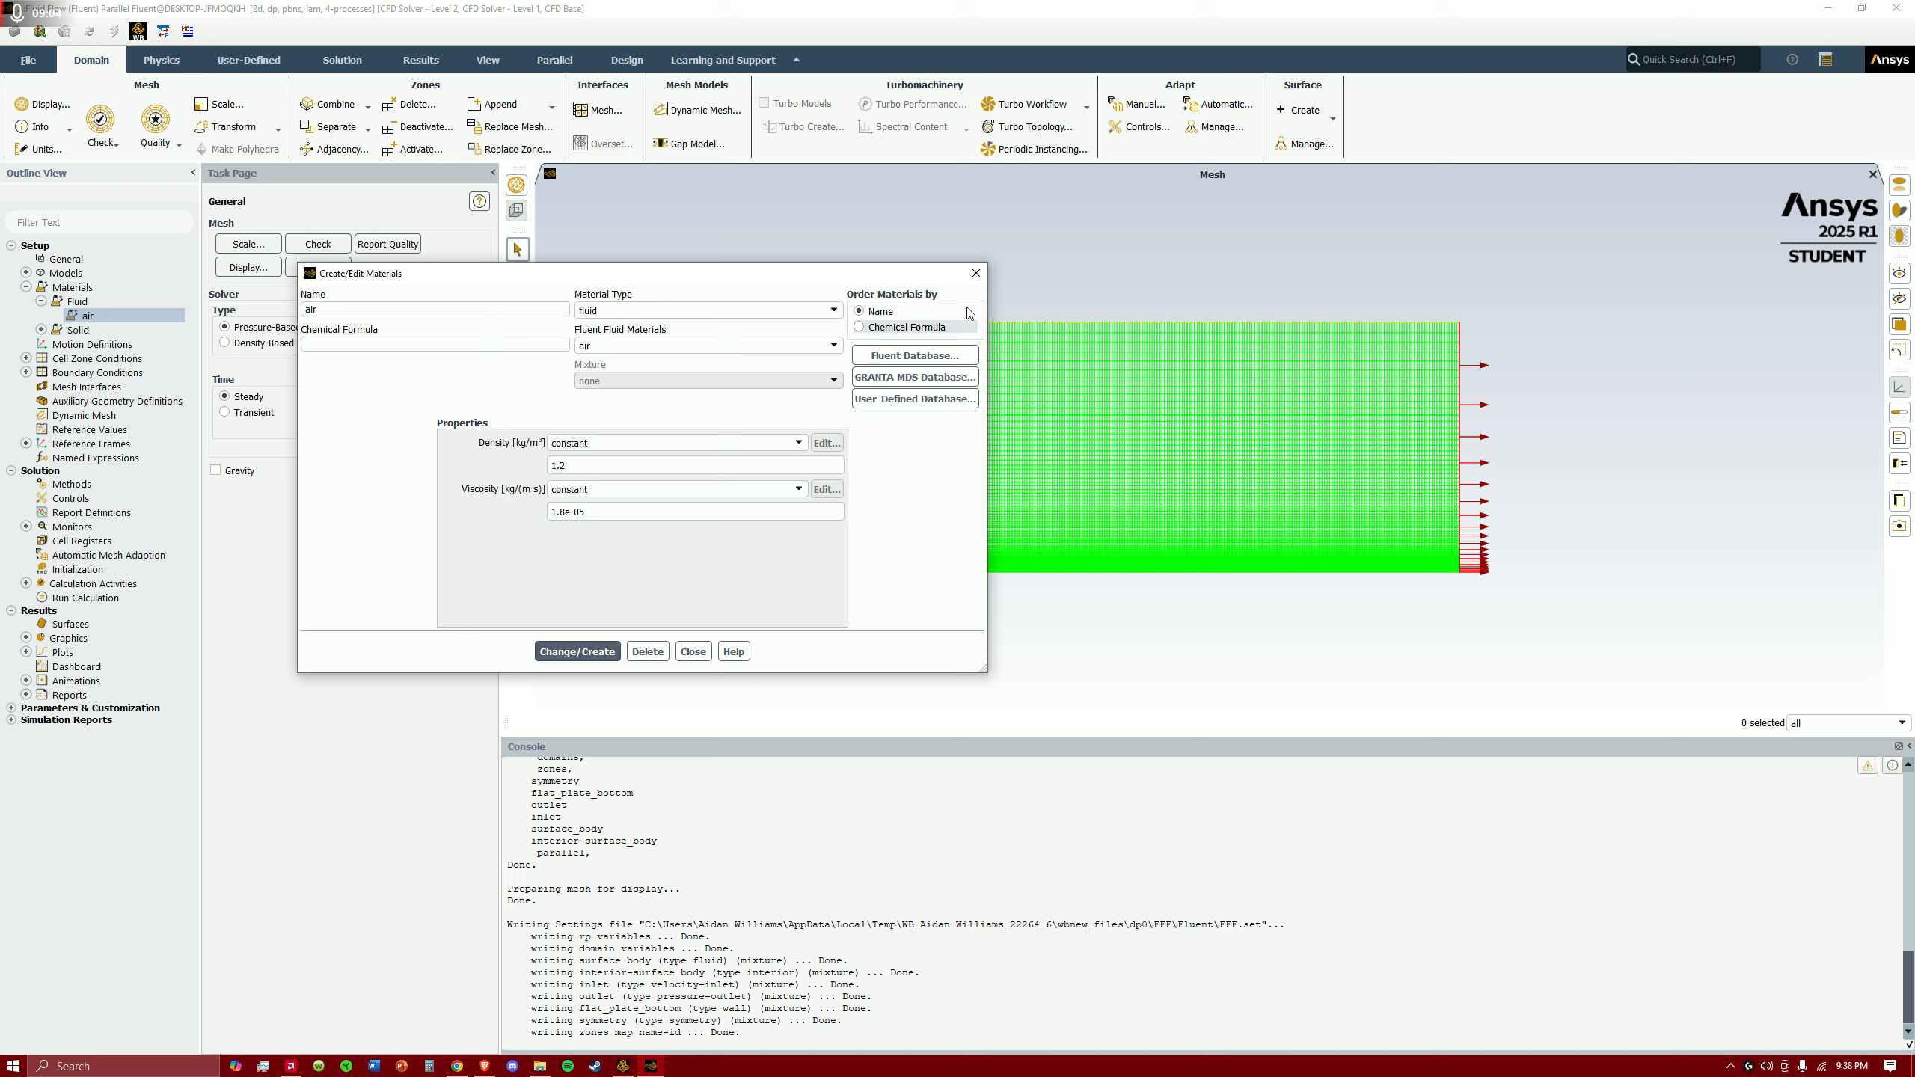
pyautogui.click(976, 274)
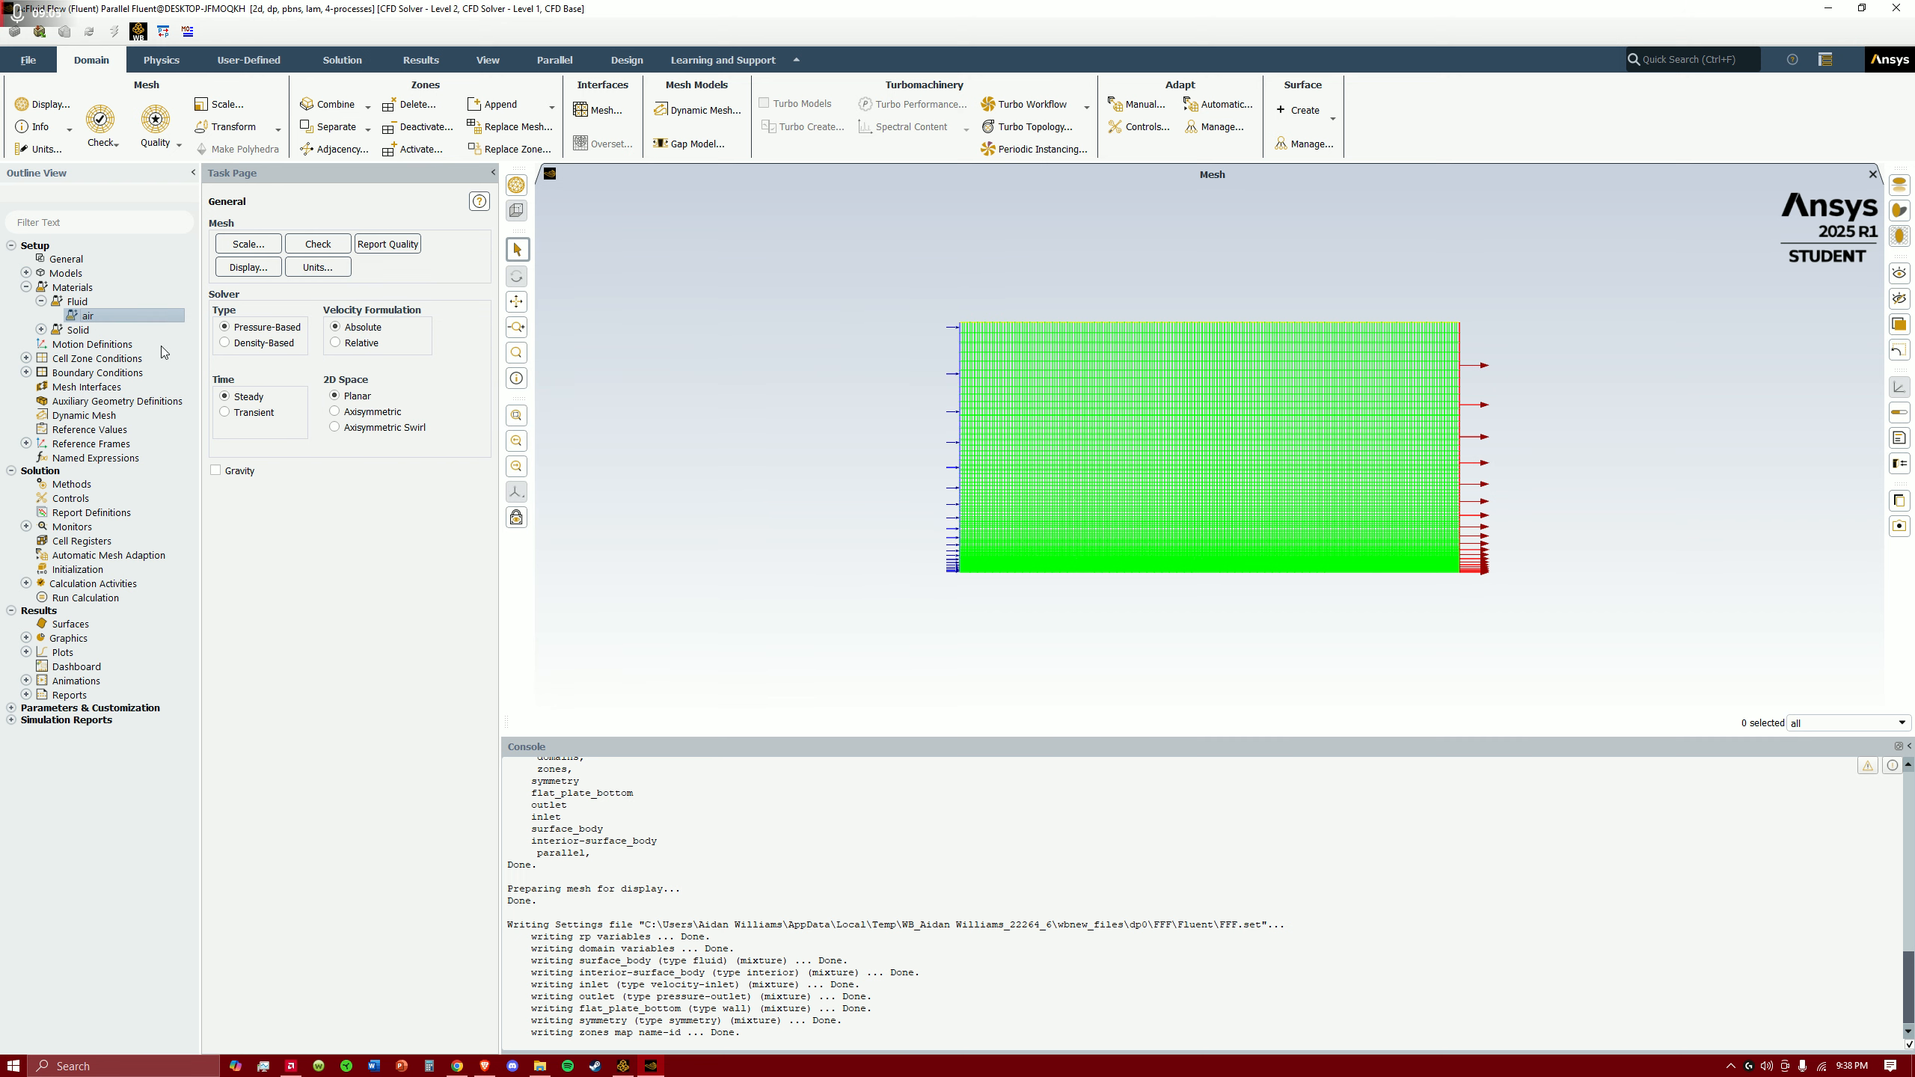
# - Review the solid materials and the fluid cell zone conditions in the outline
pyautogui.click(40, 301)
pyautogui.click(58, 318)
pyautogui.click(42, 316)
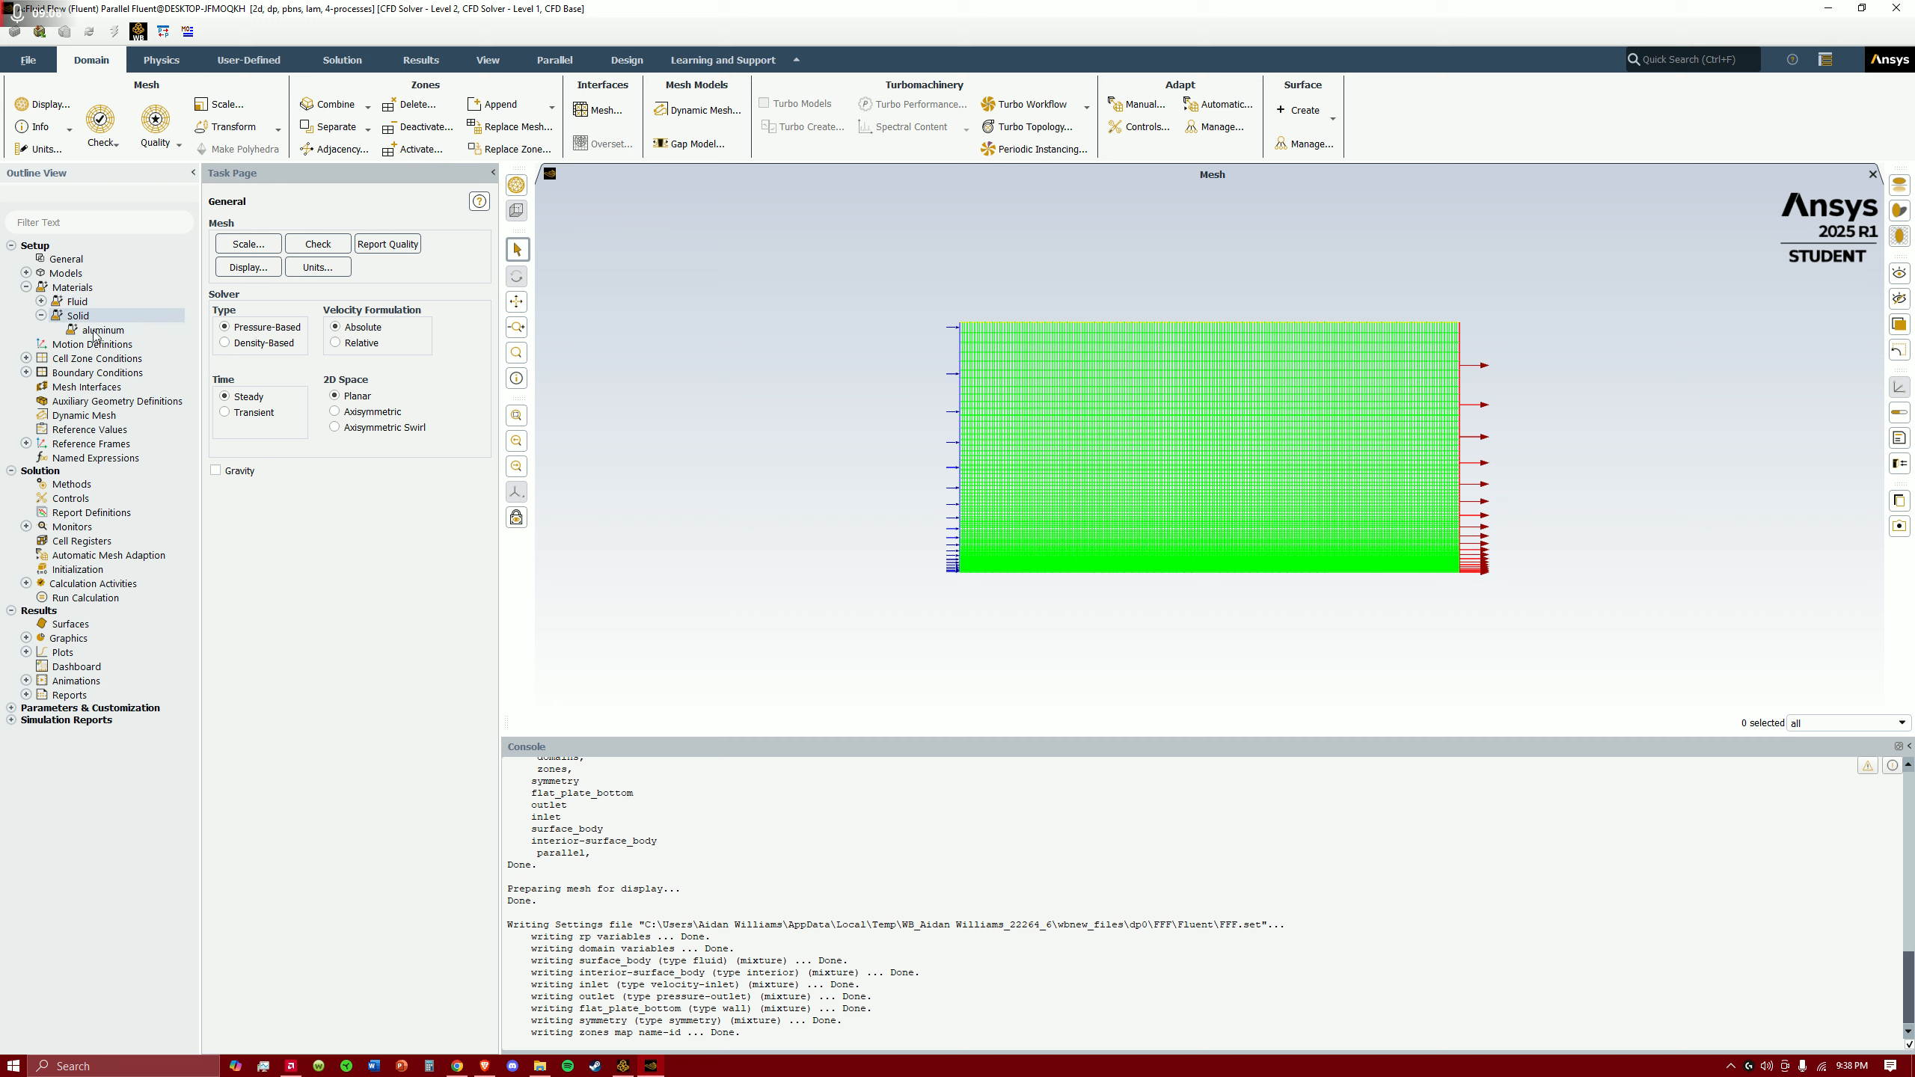
pyautogui.click(42, 315)
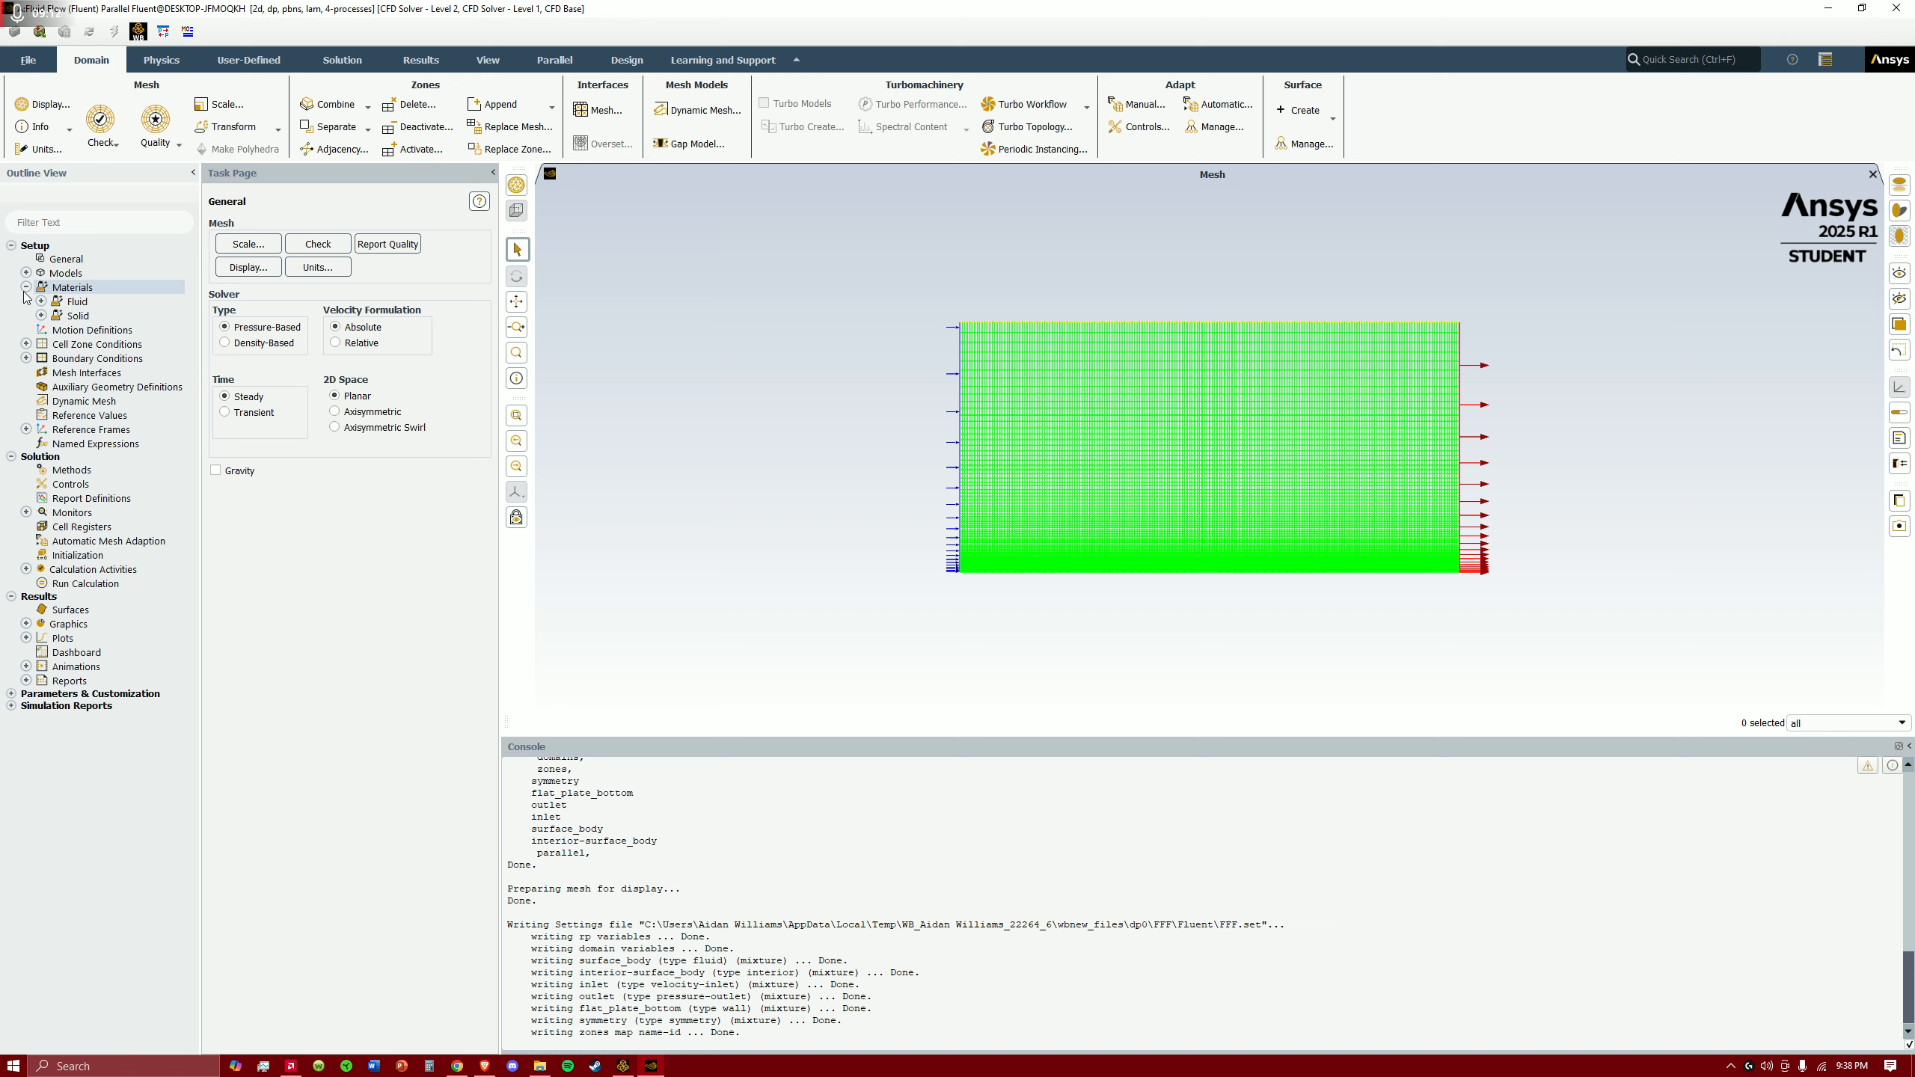
pyautogui.click(25, 287)
pyautogui.click(25, 315)
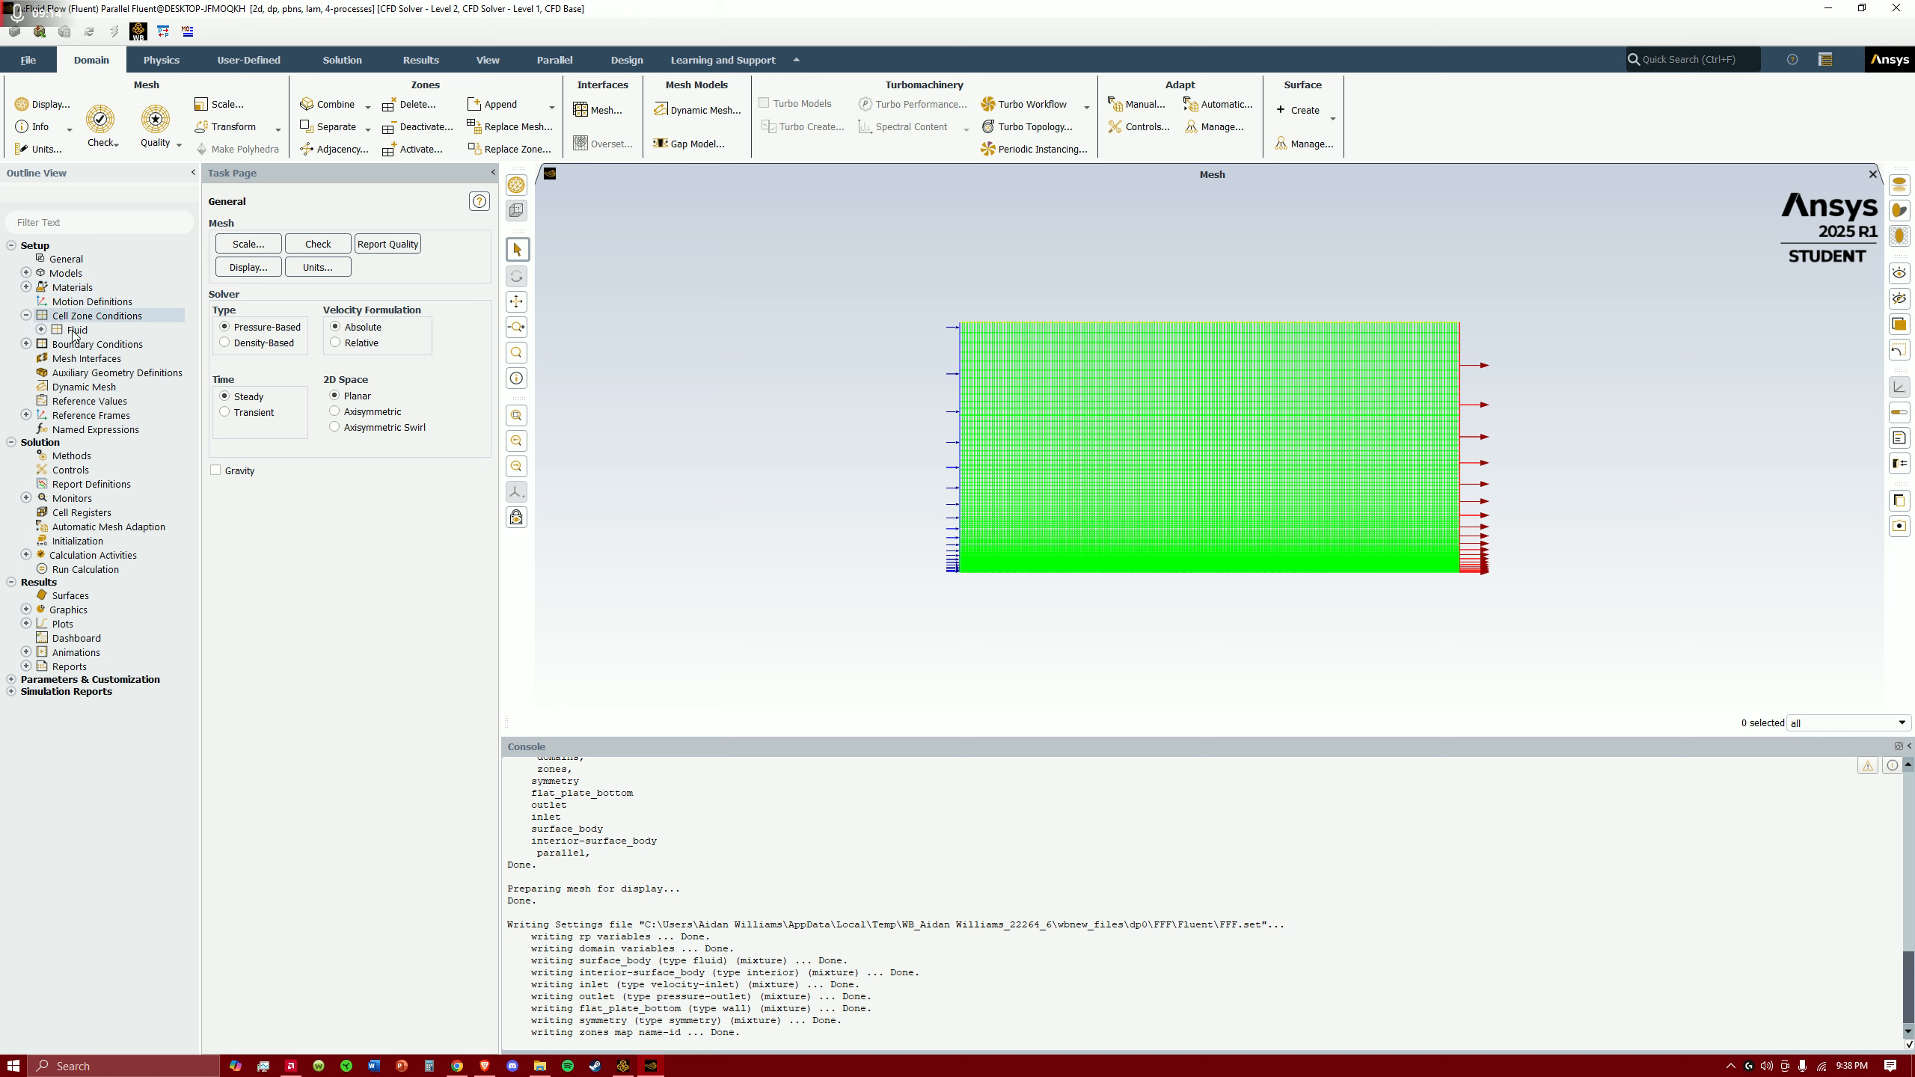
pyautogui.click(41, 330)
pyautogui.click(25, 316)
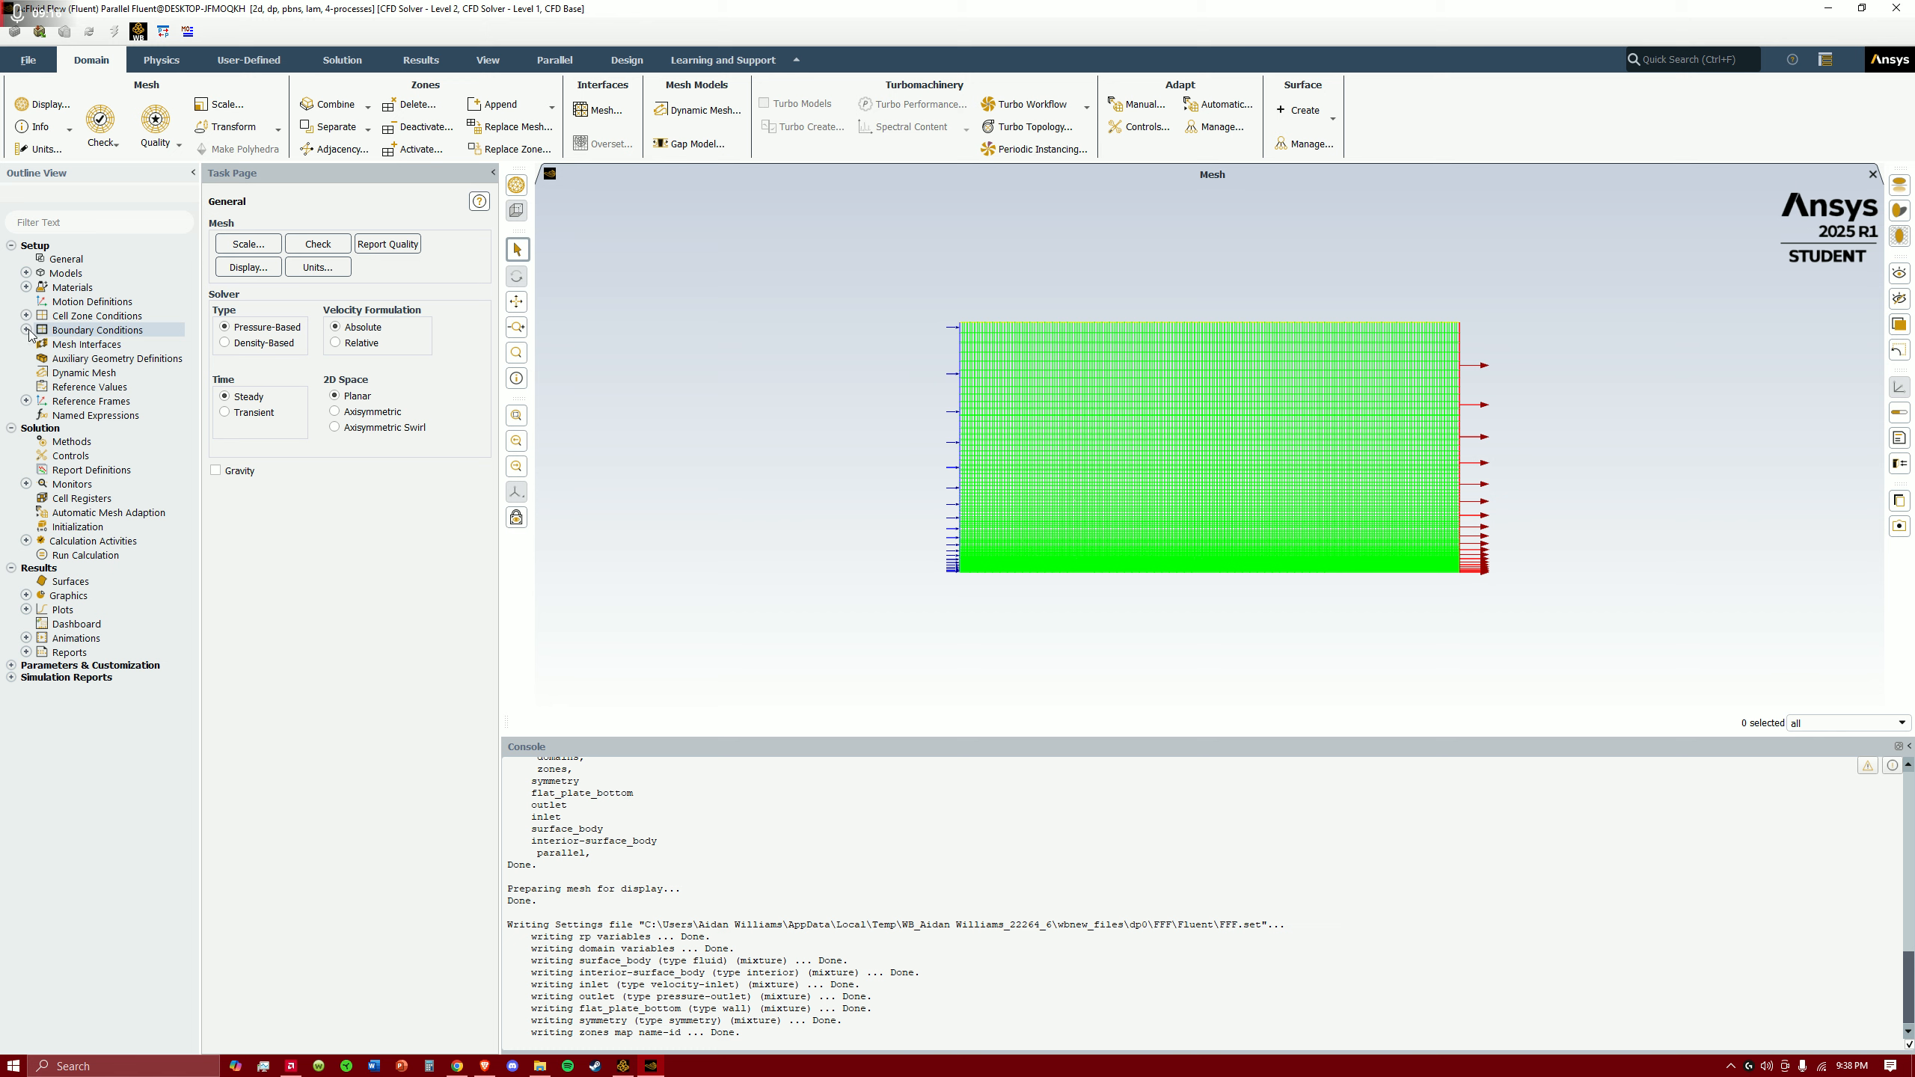
# - Set the inlet boundary's velocity magnitude to 2 m/s, apply it and close the velocity inlet settings
pyautogui.click(25, 330)
pyautogui.click(42, 344)
pyautogui.click(109, 359)
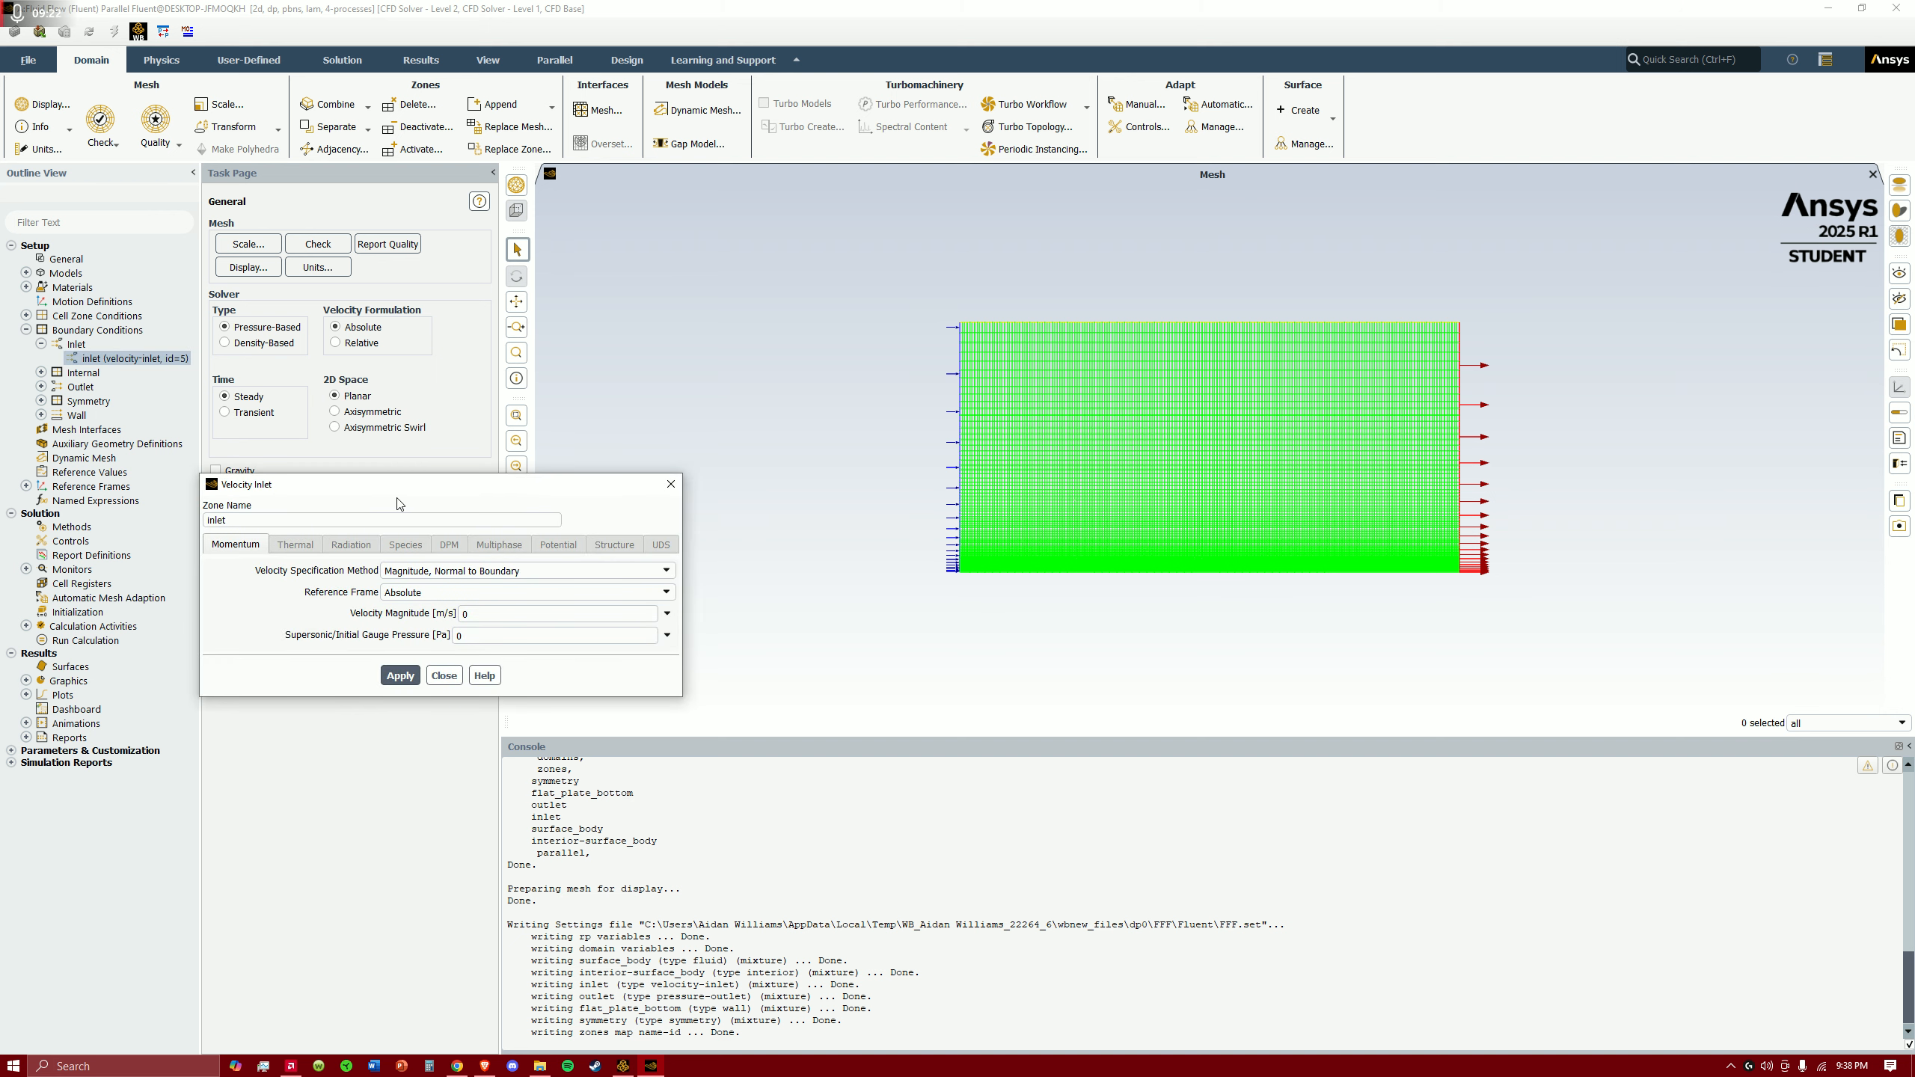
pyautogui.moveTo(397, 488); pyautogui.dragTo(726, 405)
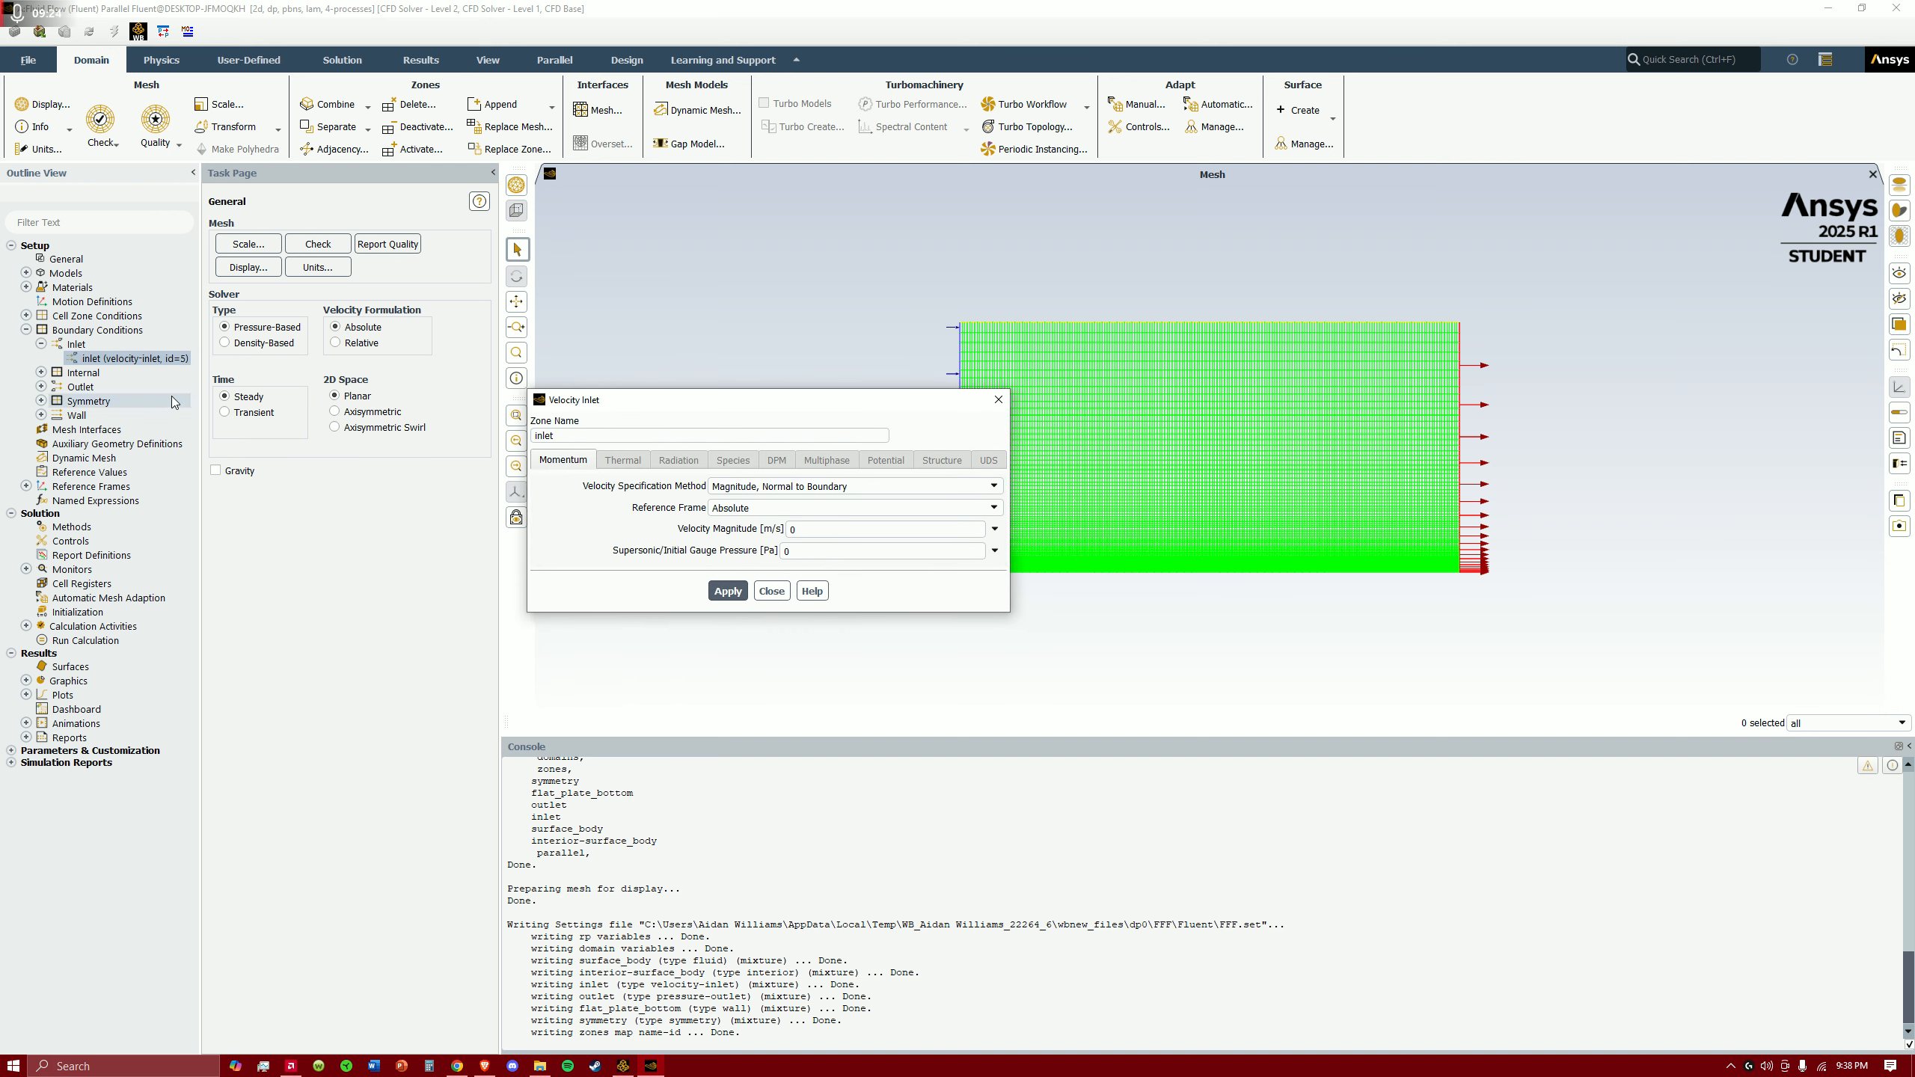
pyautogui.moveTo(815, 537); pyautogui.dragTo(785, 530)
pyautogui.press('BackSpace')
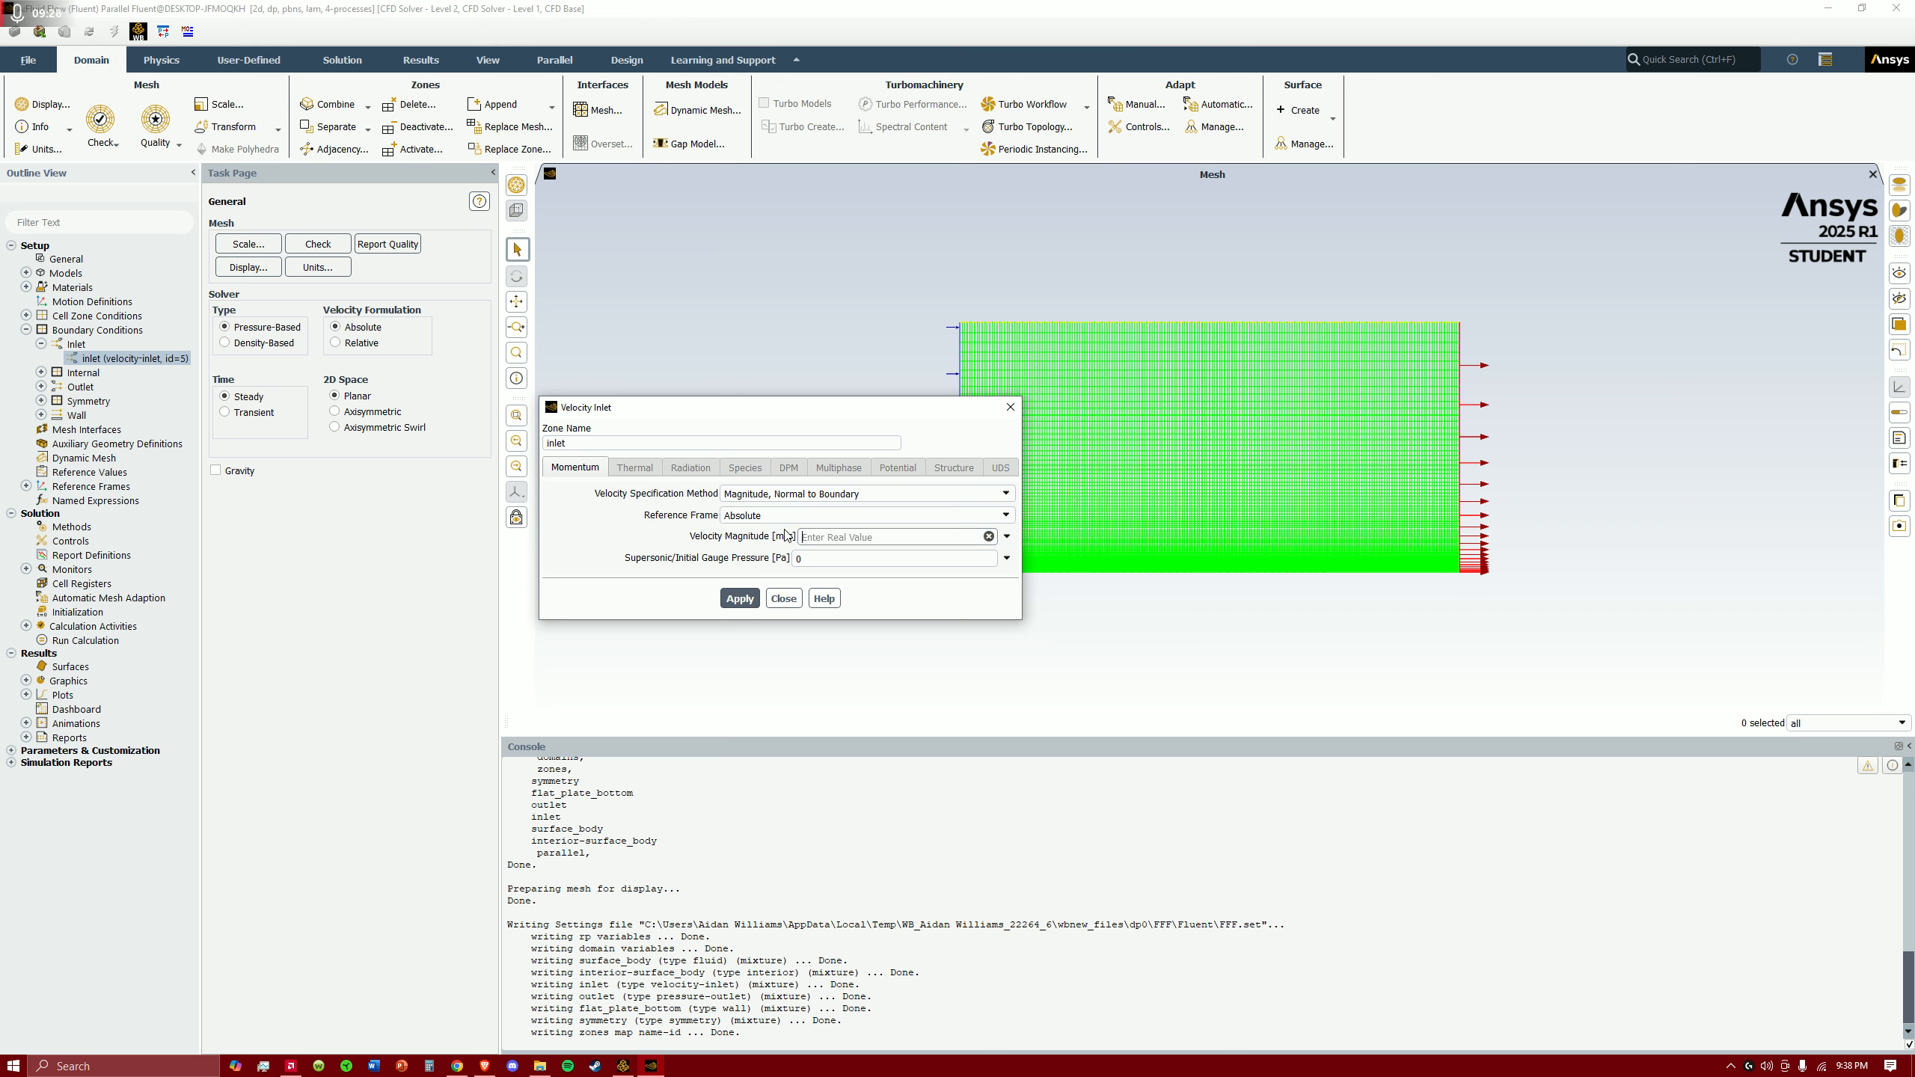
pyautogui.write('2')
pyautogui.click(739, 601)
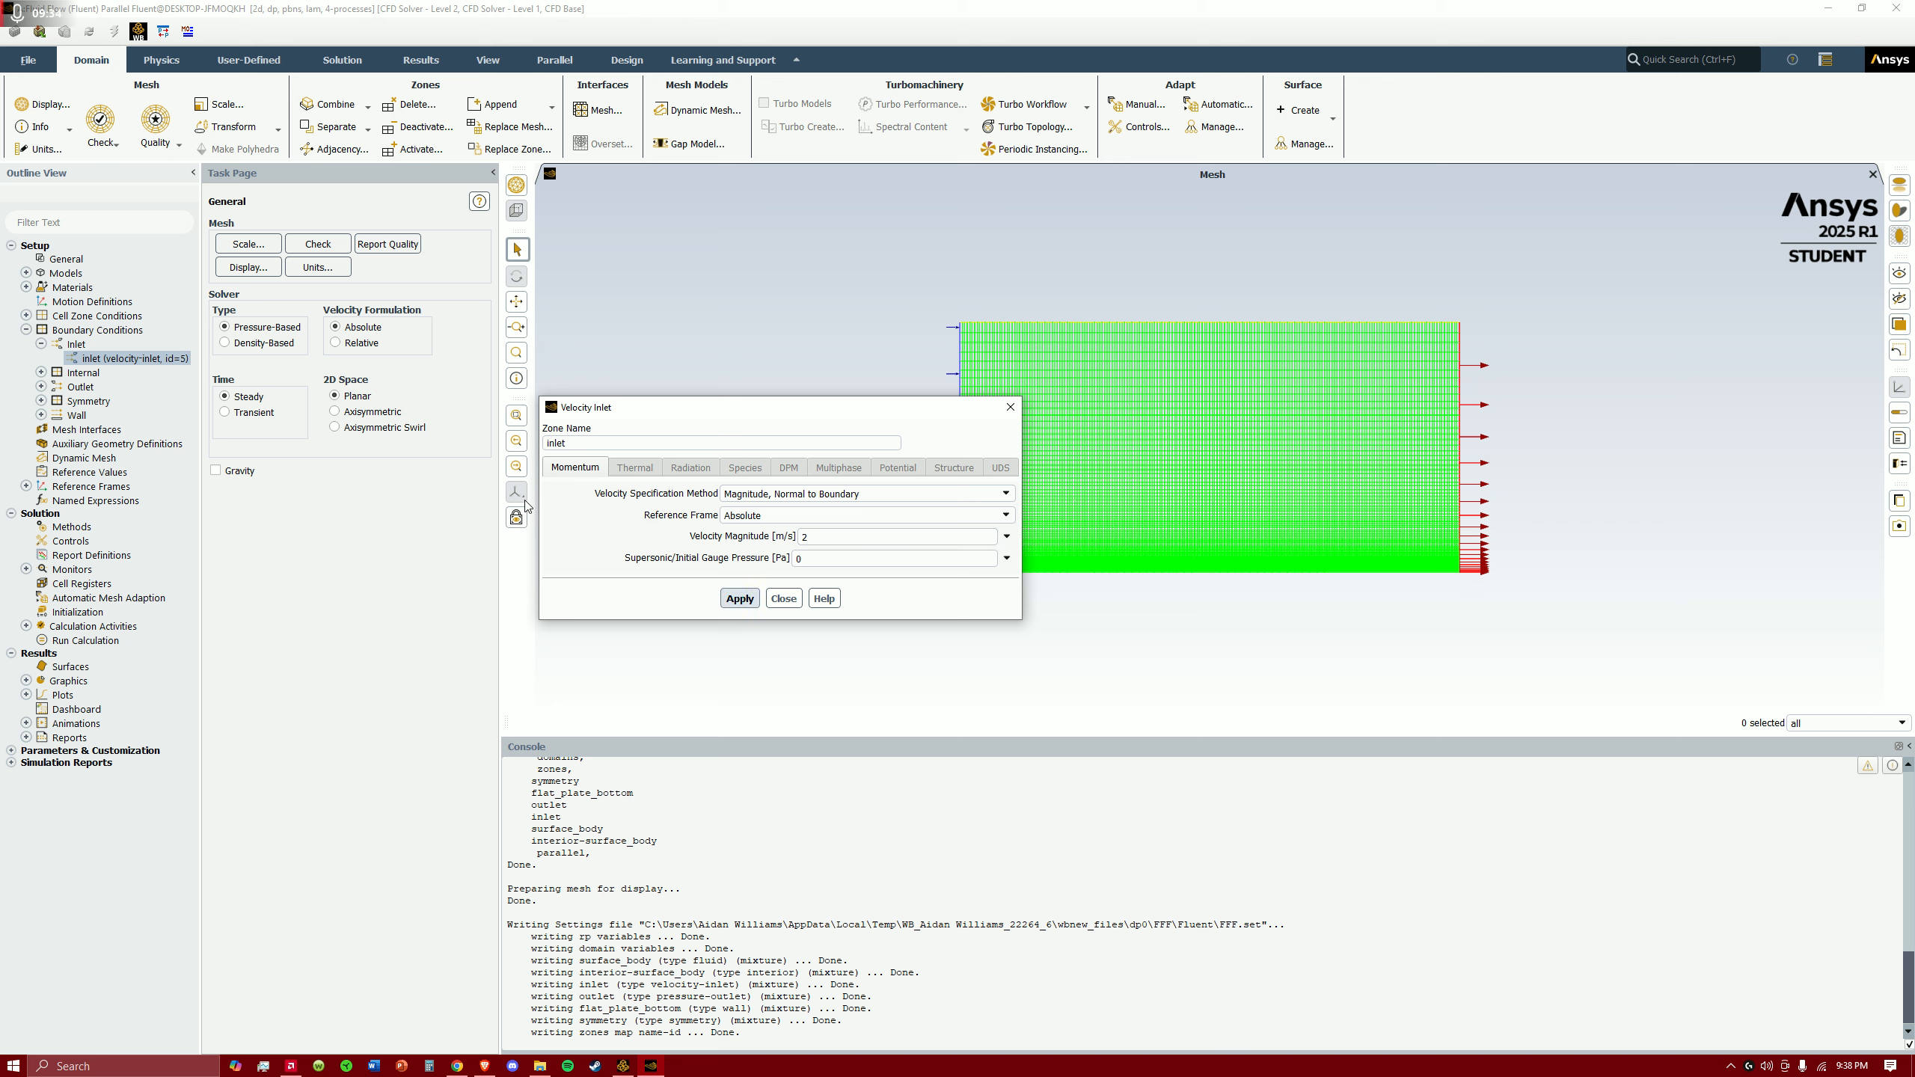
pyautogui.click(1011, 407)
pyautogui.click(41, 344)
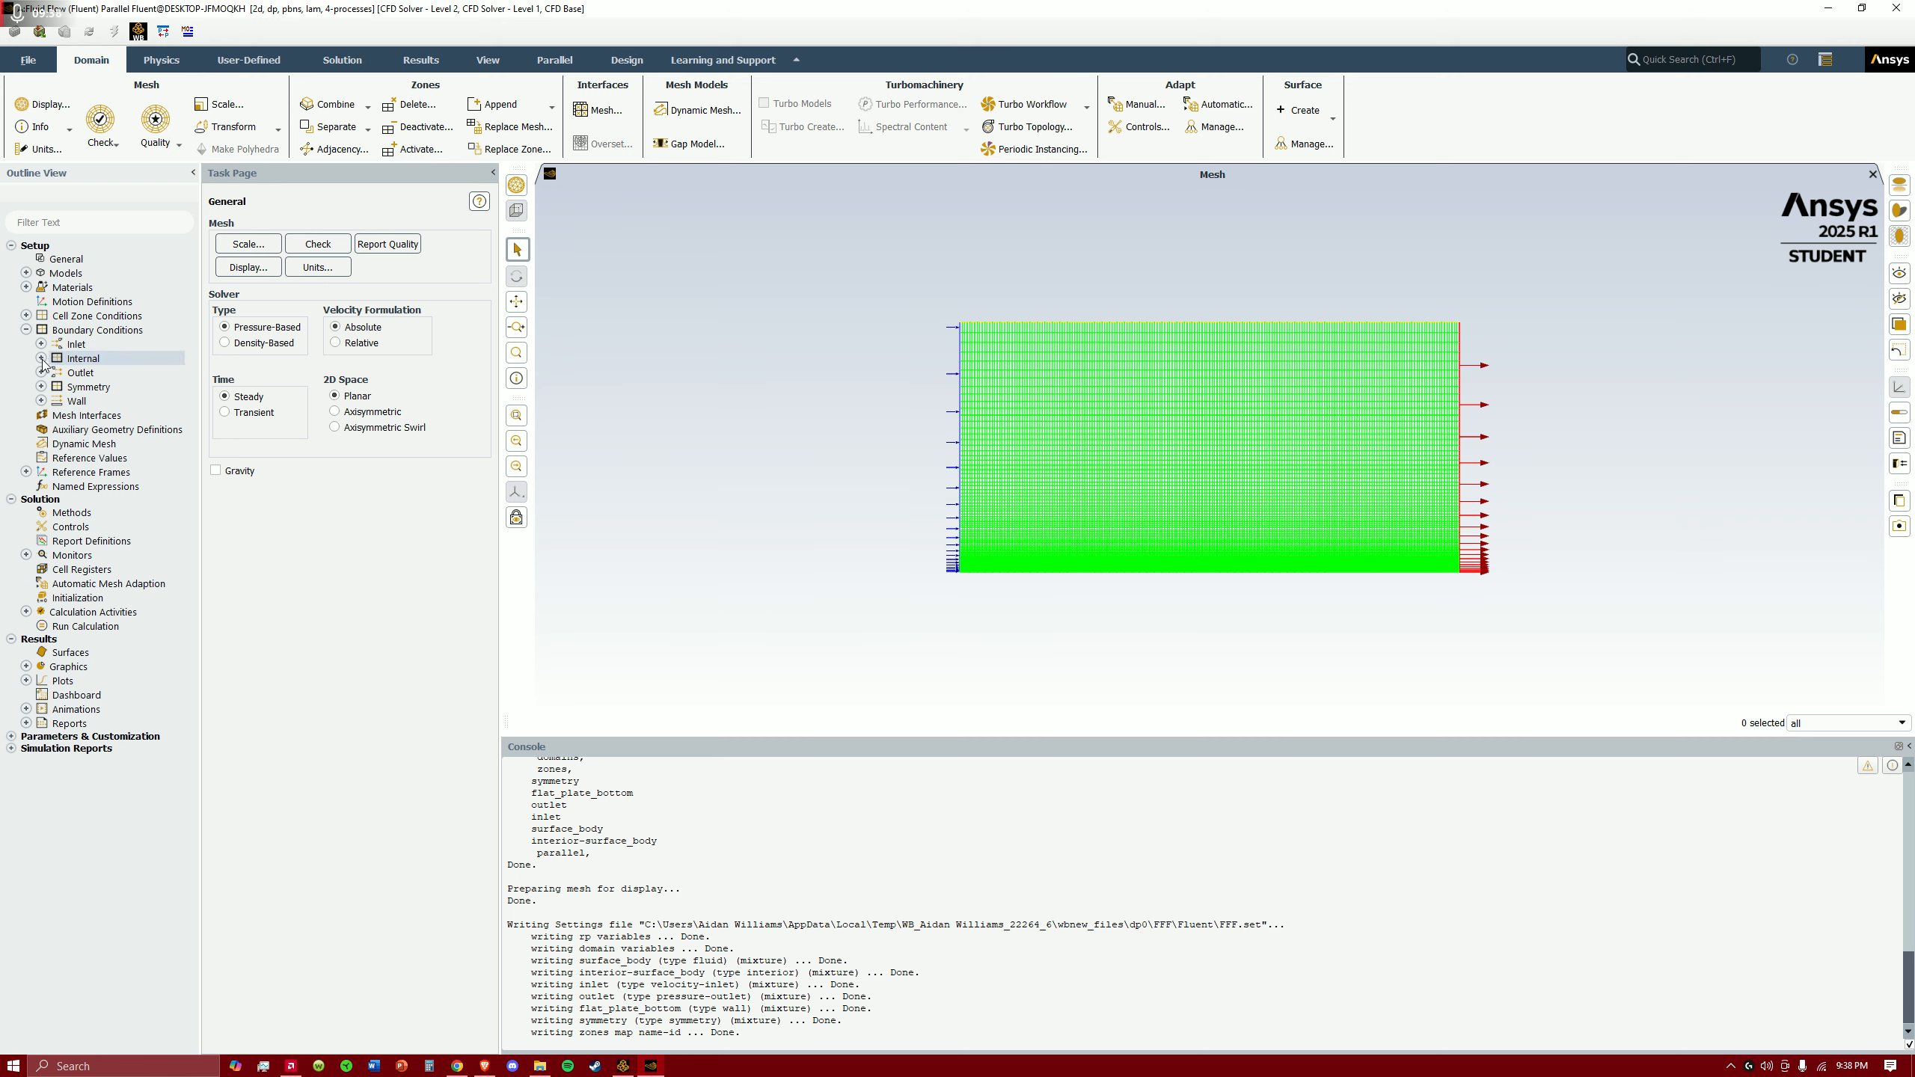
# - Apply the outlet's pressure-outlet condition with 0 Pa gauge pressure and close its settings
pyautogui.click(41, 358)
pyautogui.click(41, 359)
pyautogui.click(41, 372)
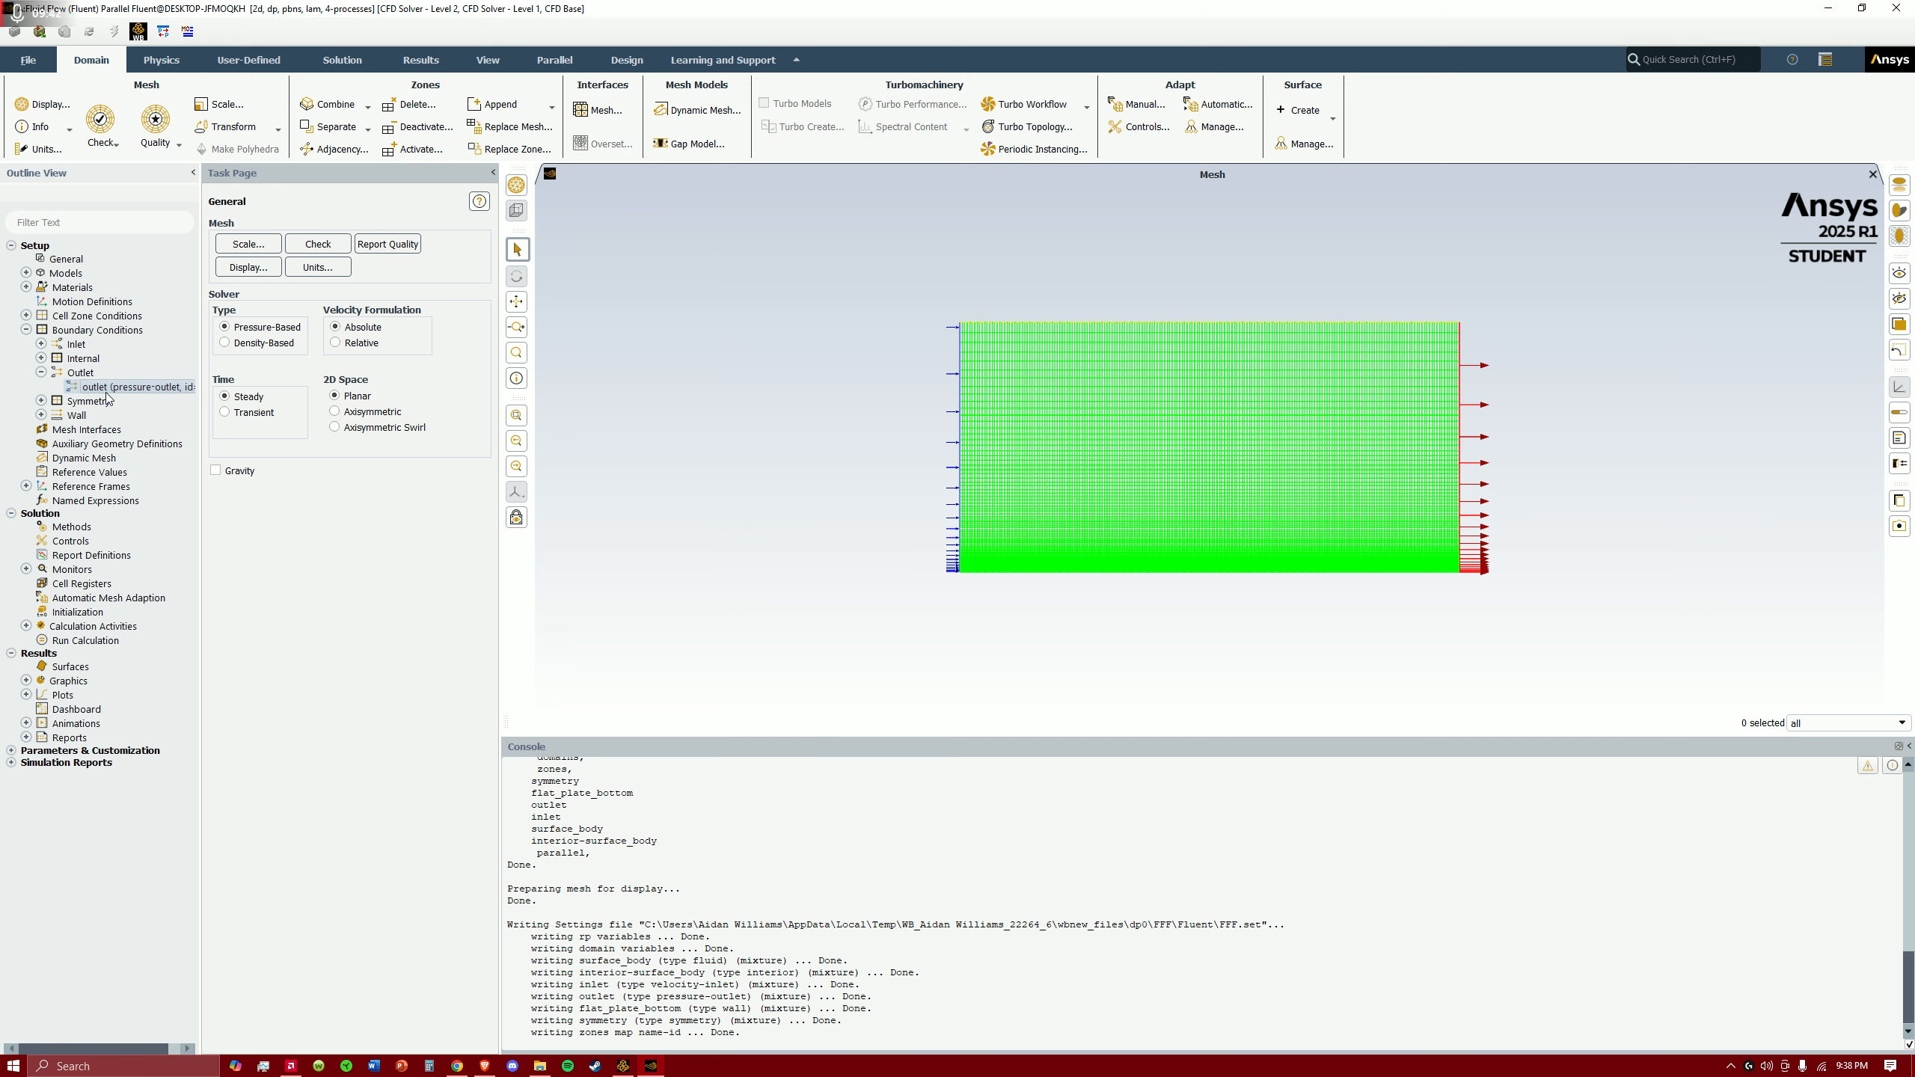
pyautogui.doubleClick(106, 392)
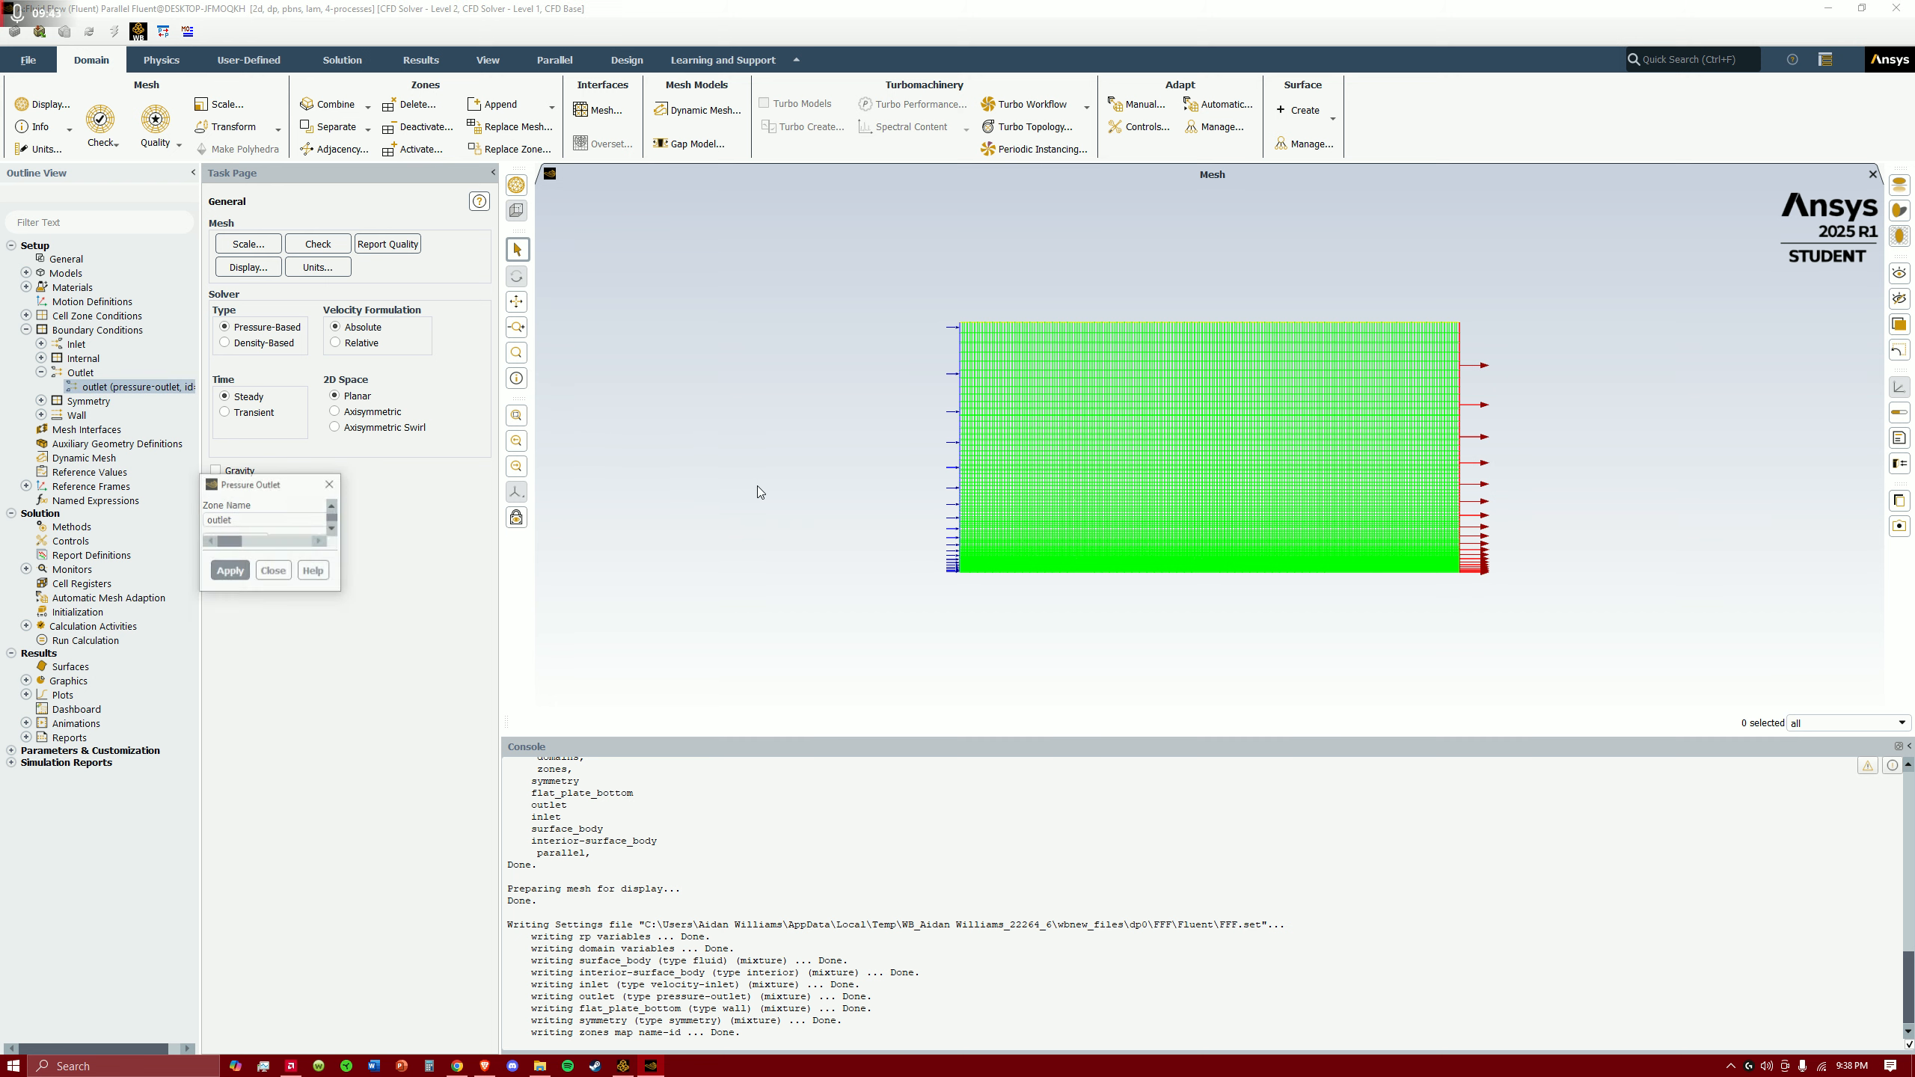
pyautogui.moveTo(373, 483); pyautogui.dragTo(788, 329)
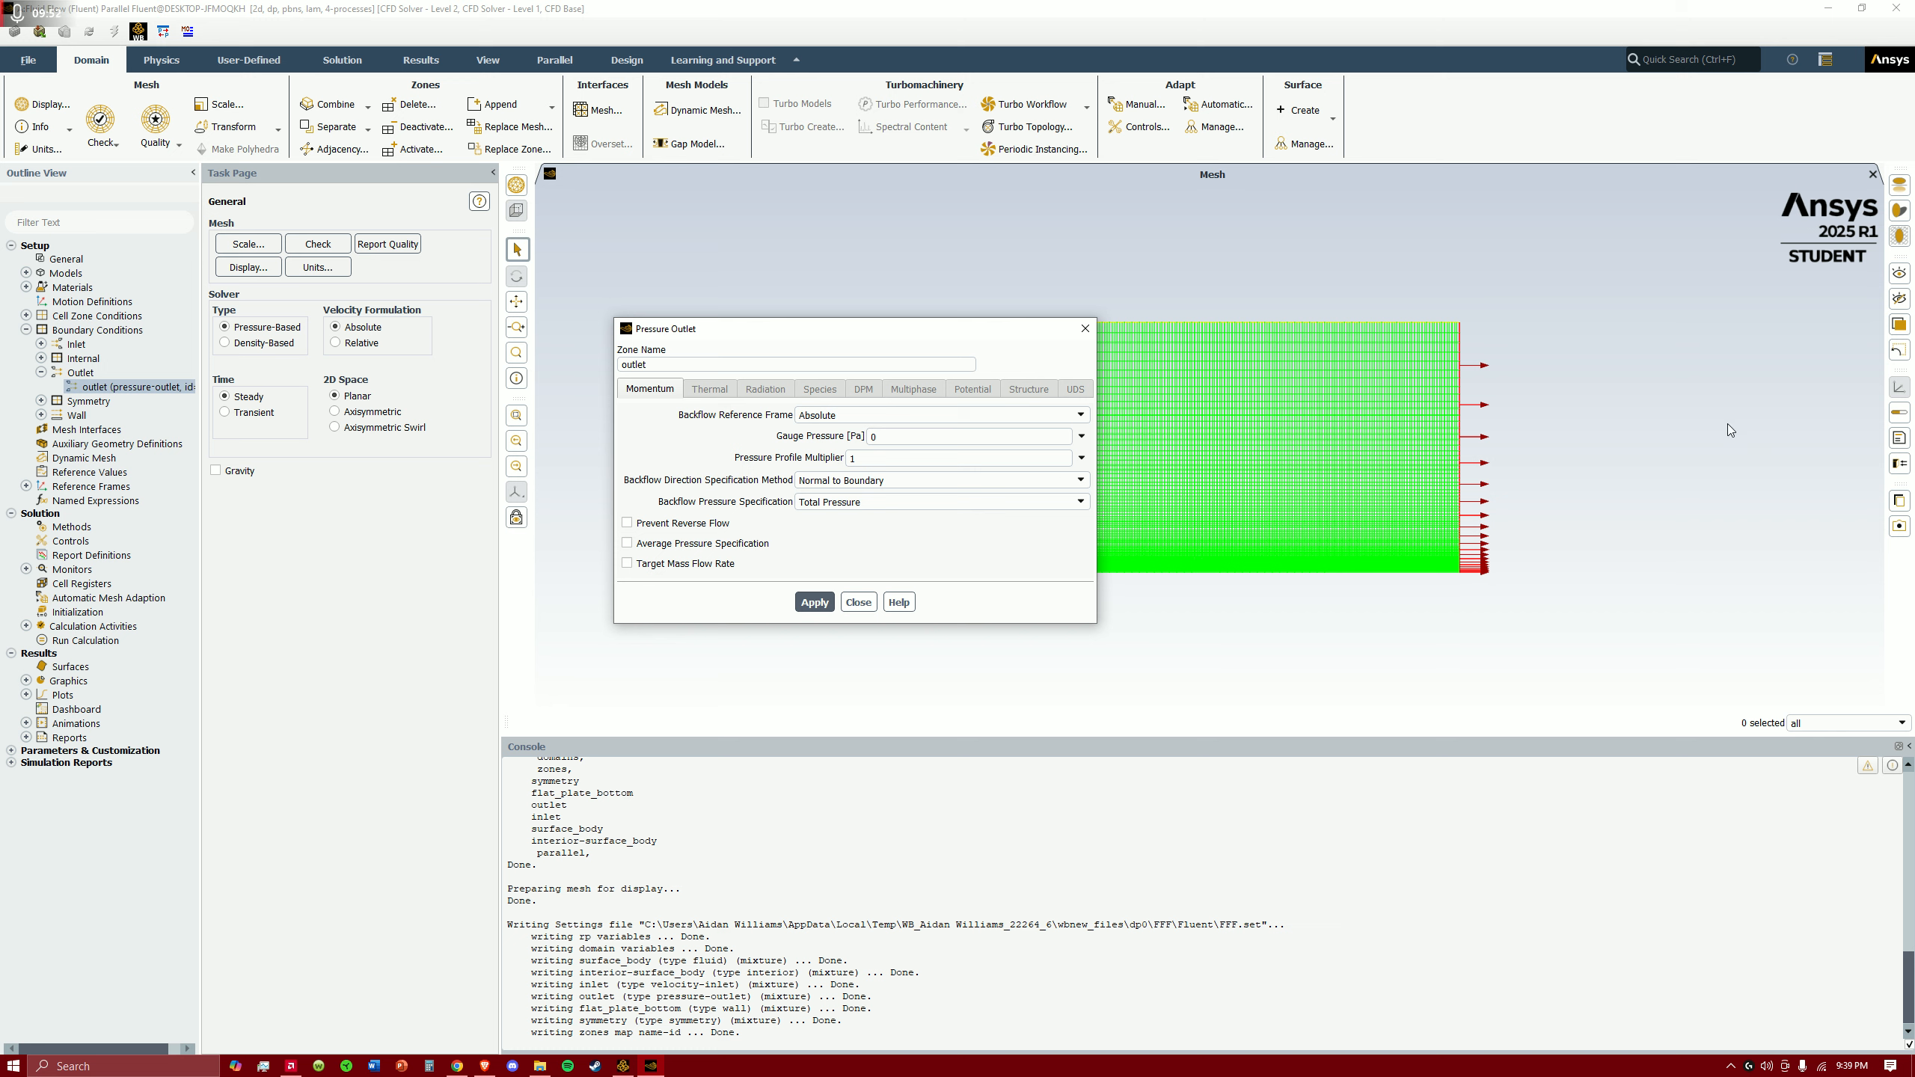
pyautogui.click(821, 603)
pyautogui.click(1112, 359)
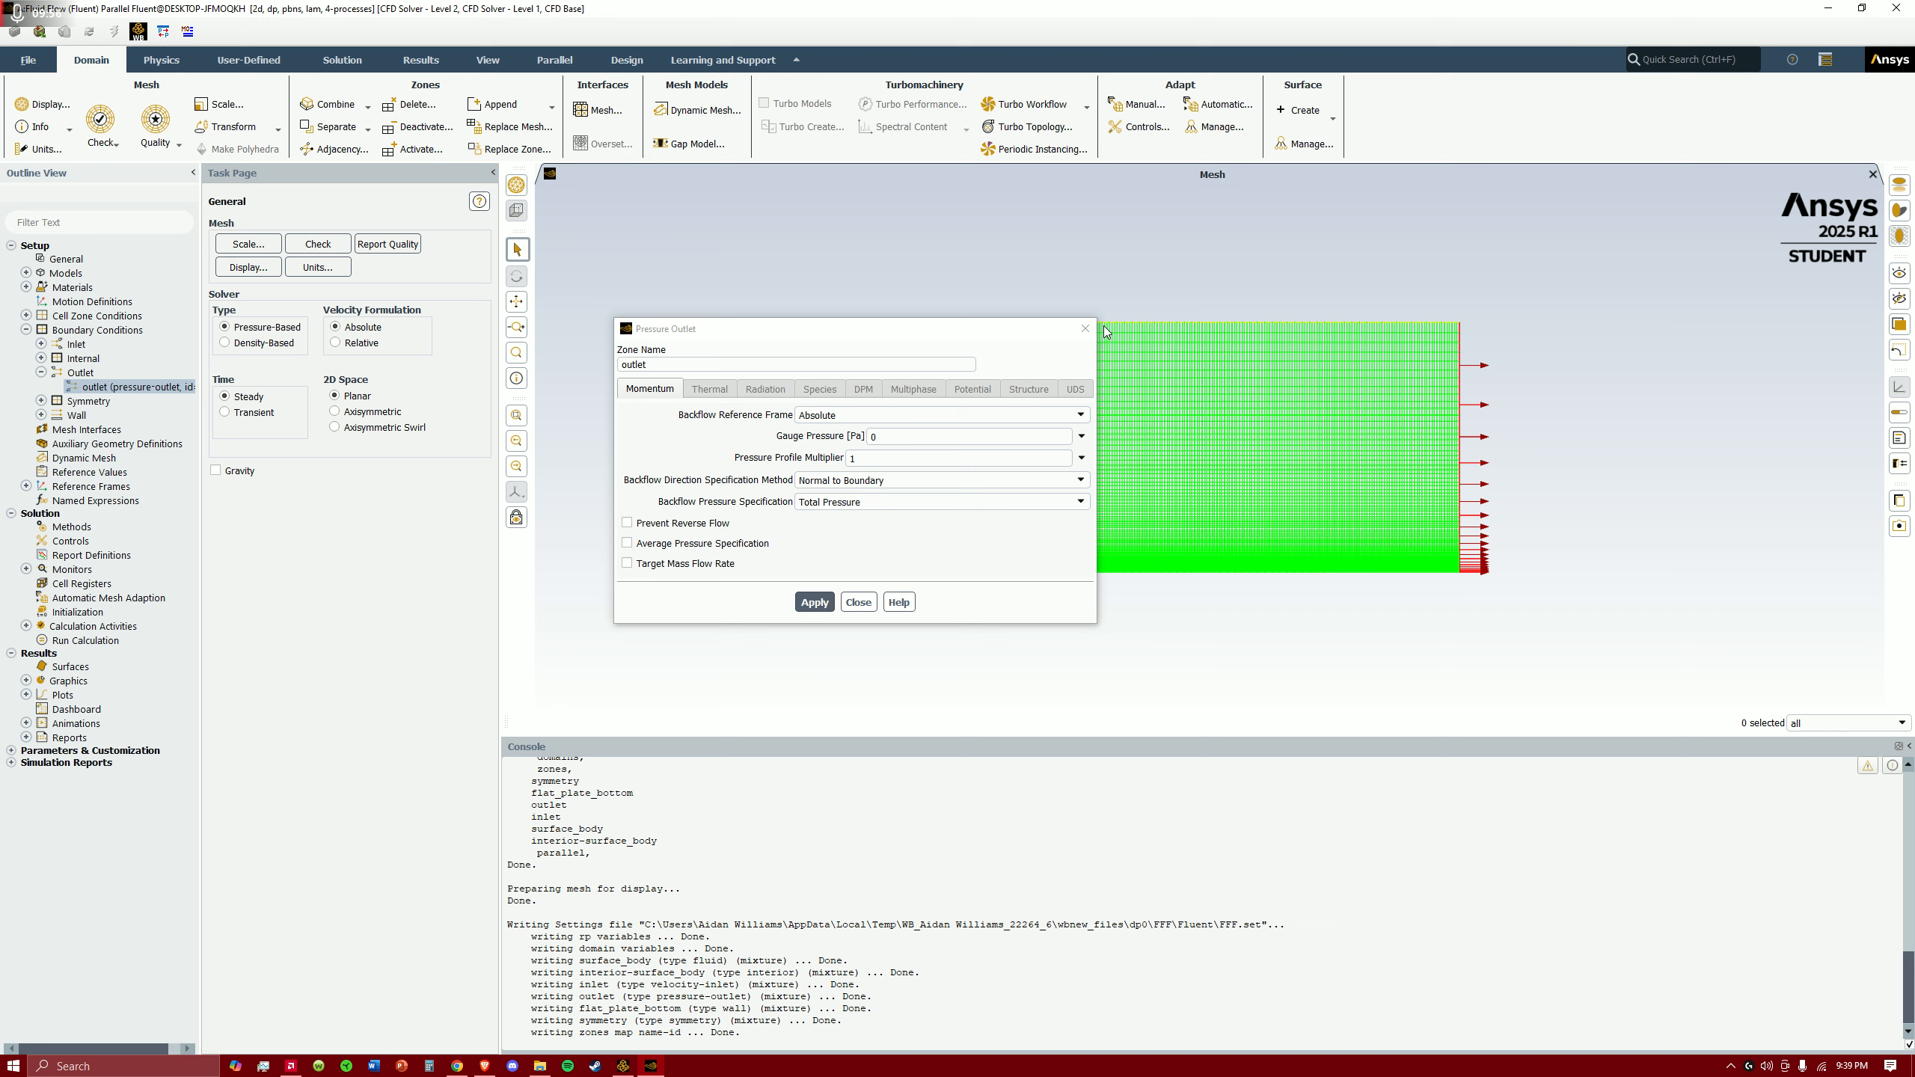
pyautogui.click(1084, 331)
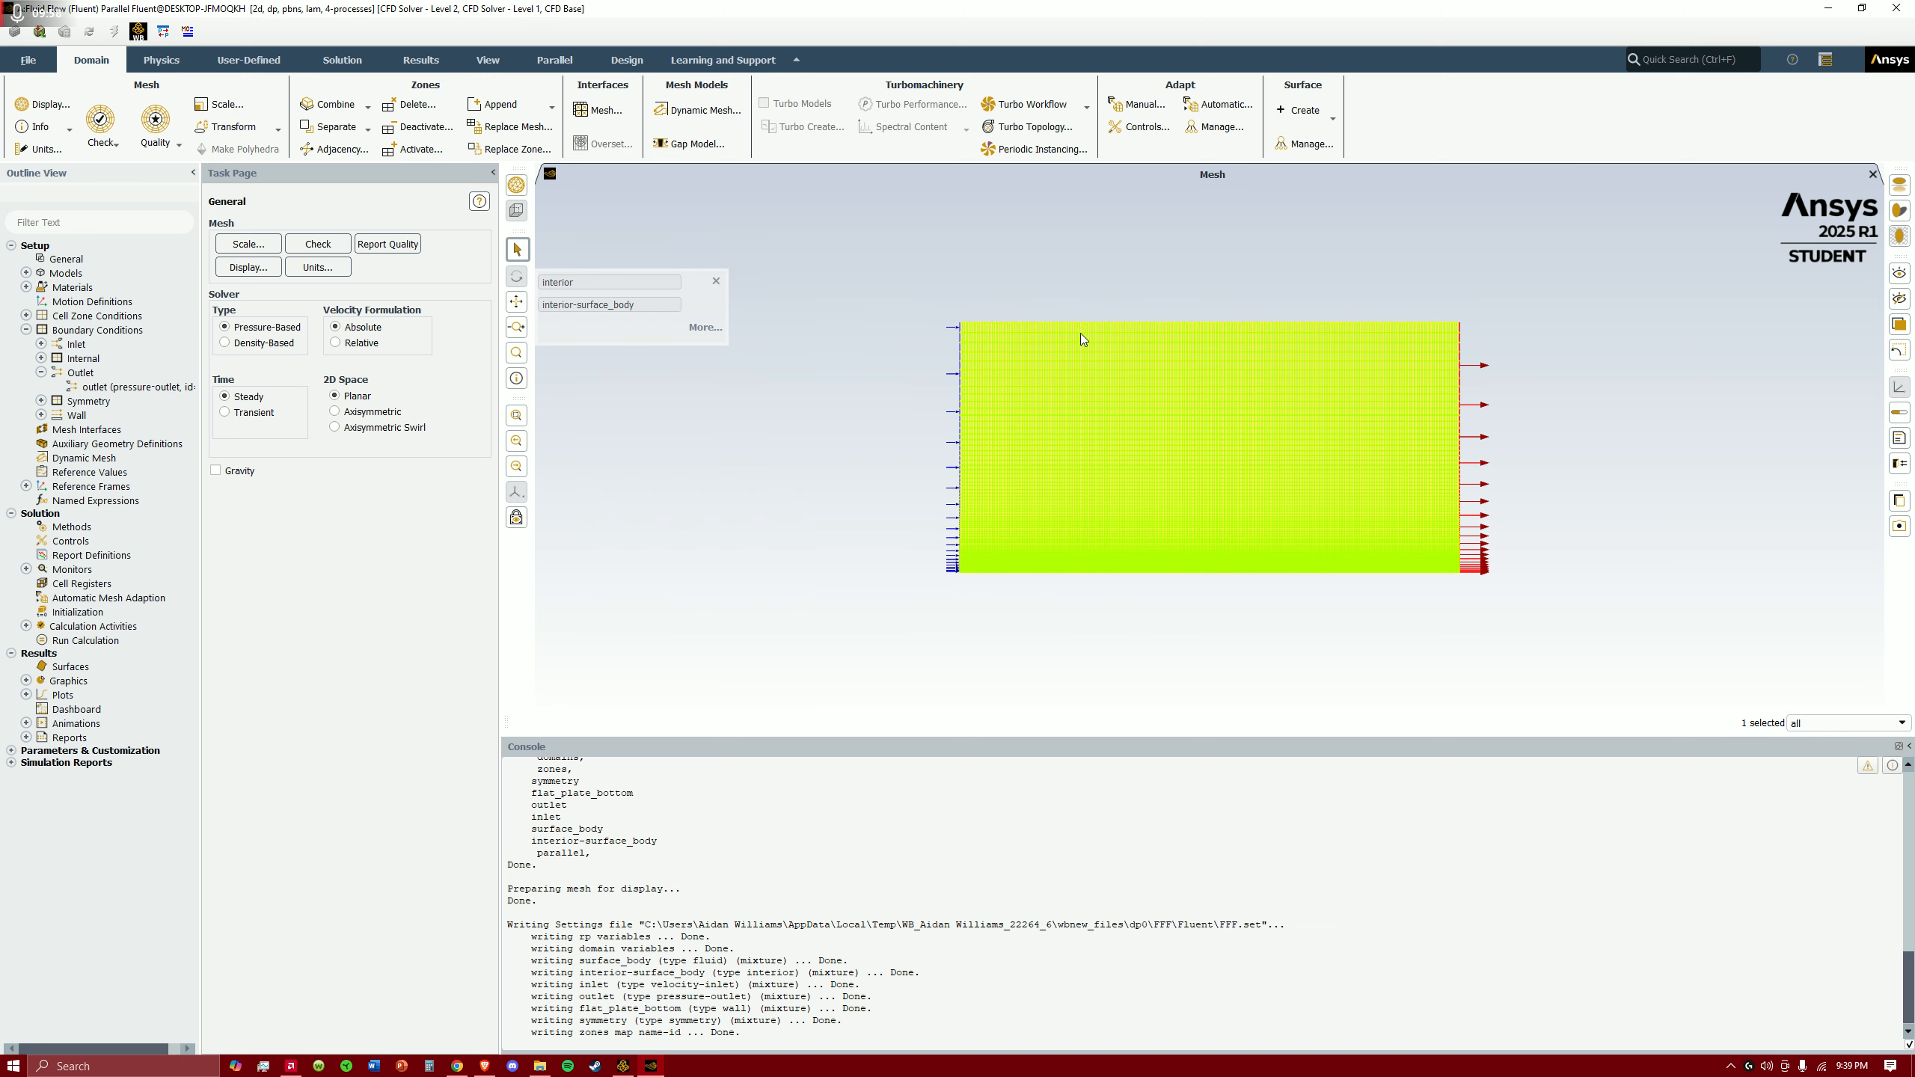
pyautogui.click(714, 281)
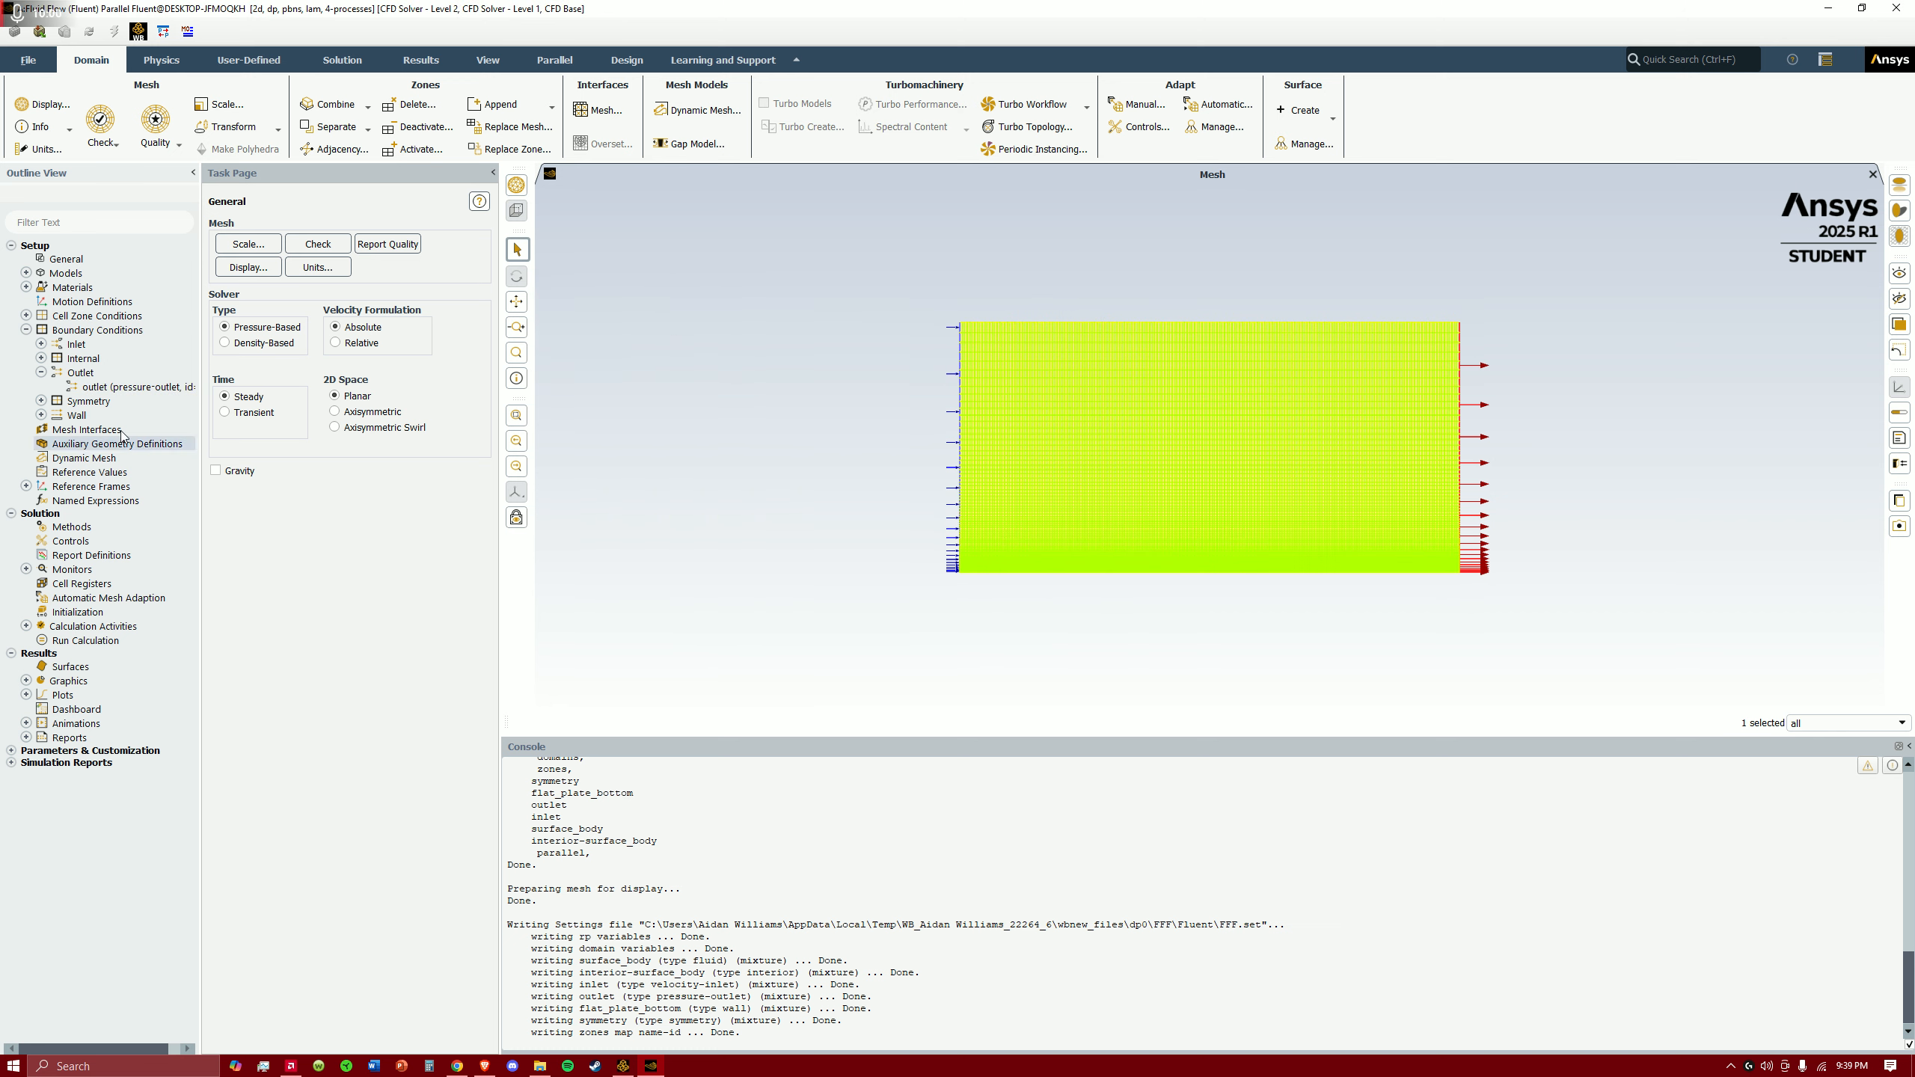
# - Check the settings of the symmetry boundary zone and close them without changes
pyautogui.click(41, 373)
pyautogui.click(41, 386)
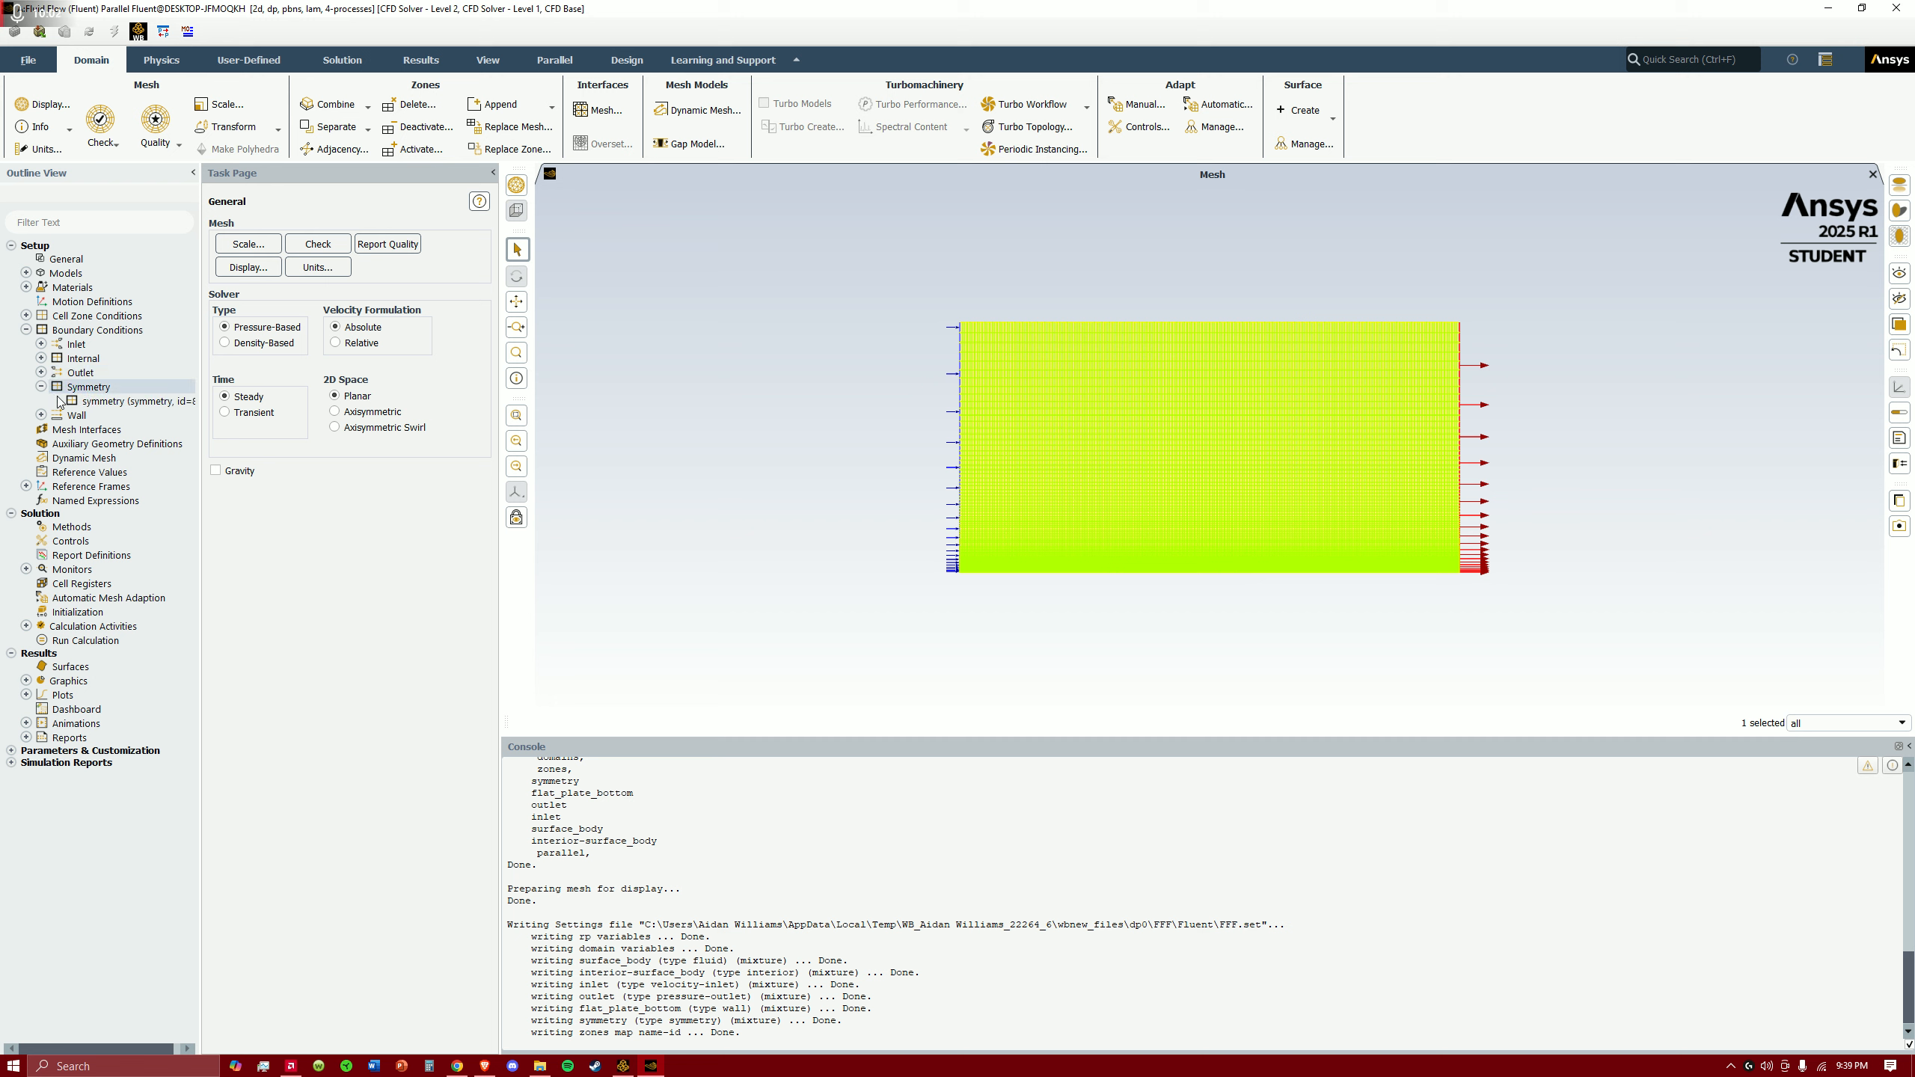
pyautogui.doubleClick(100, 401)
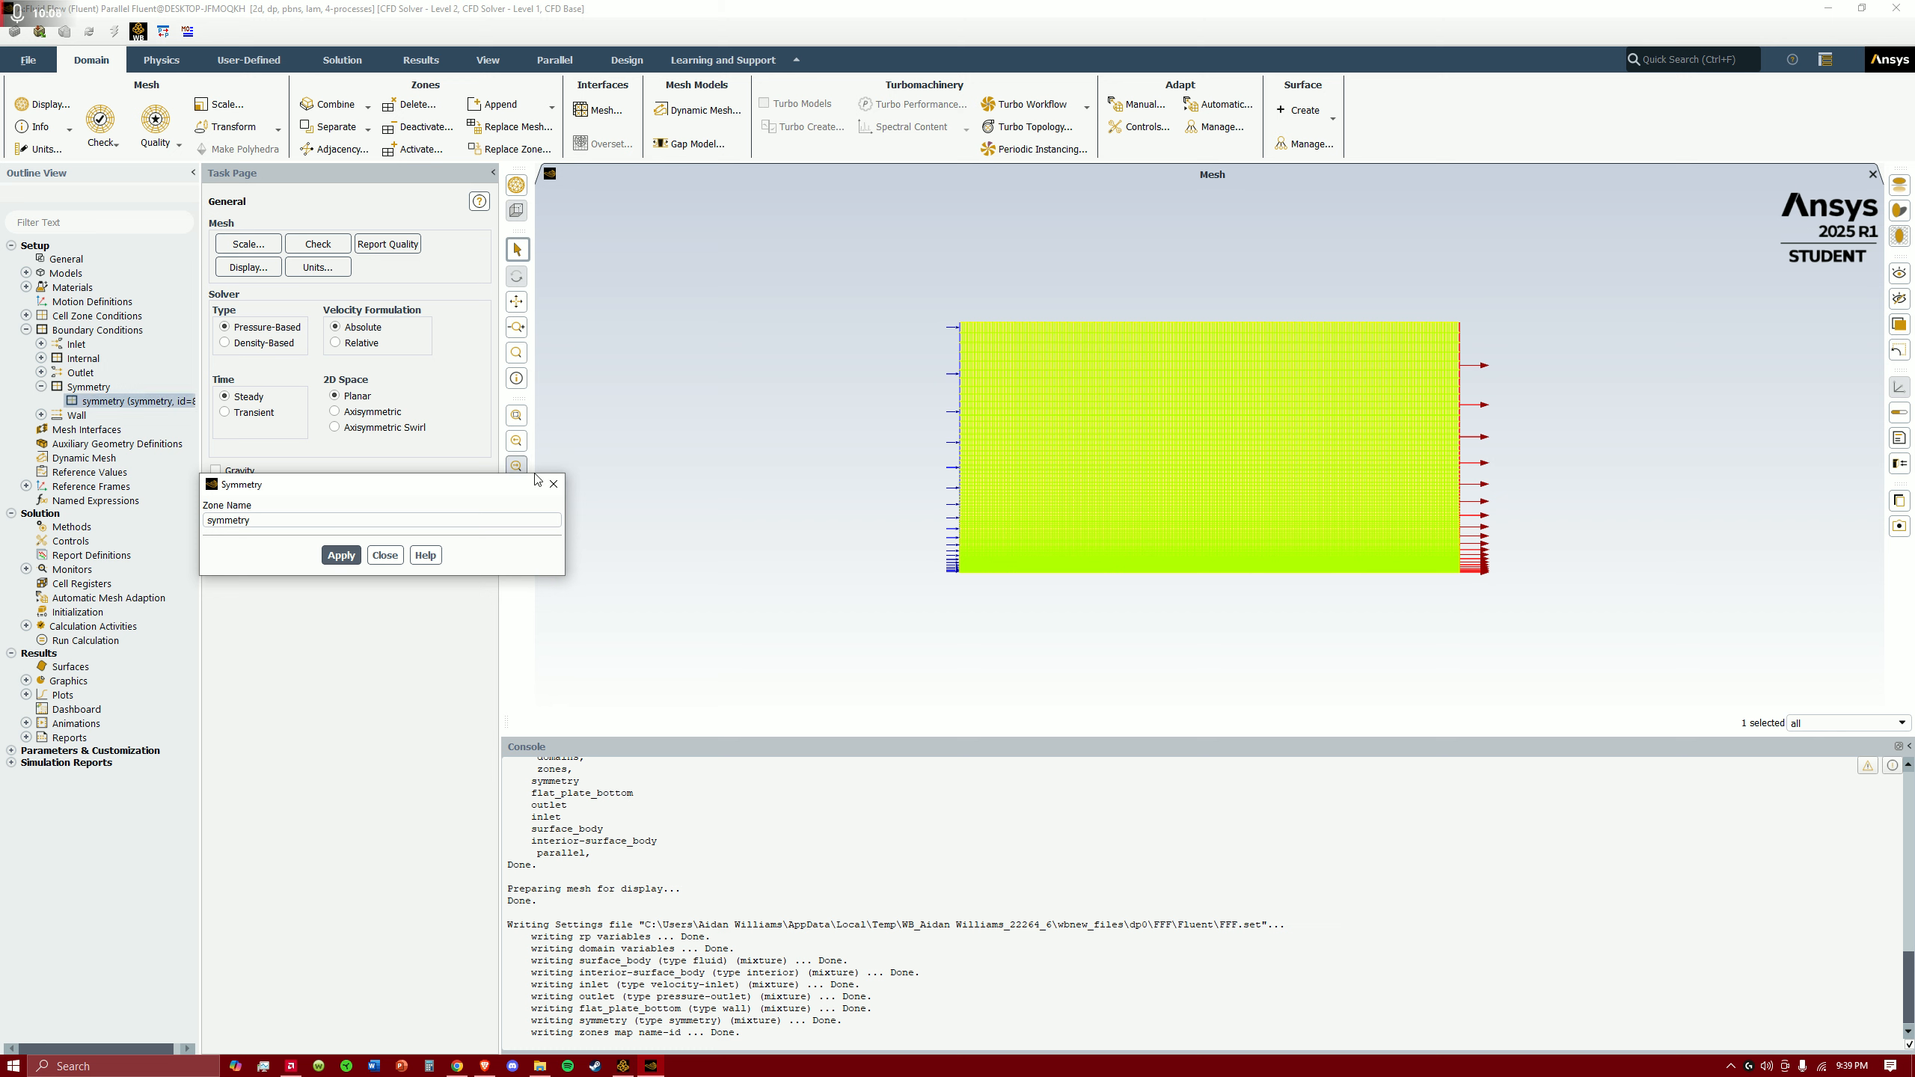
pyautogui.click(553, 484)
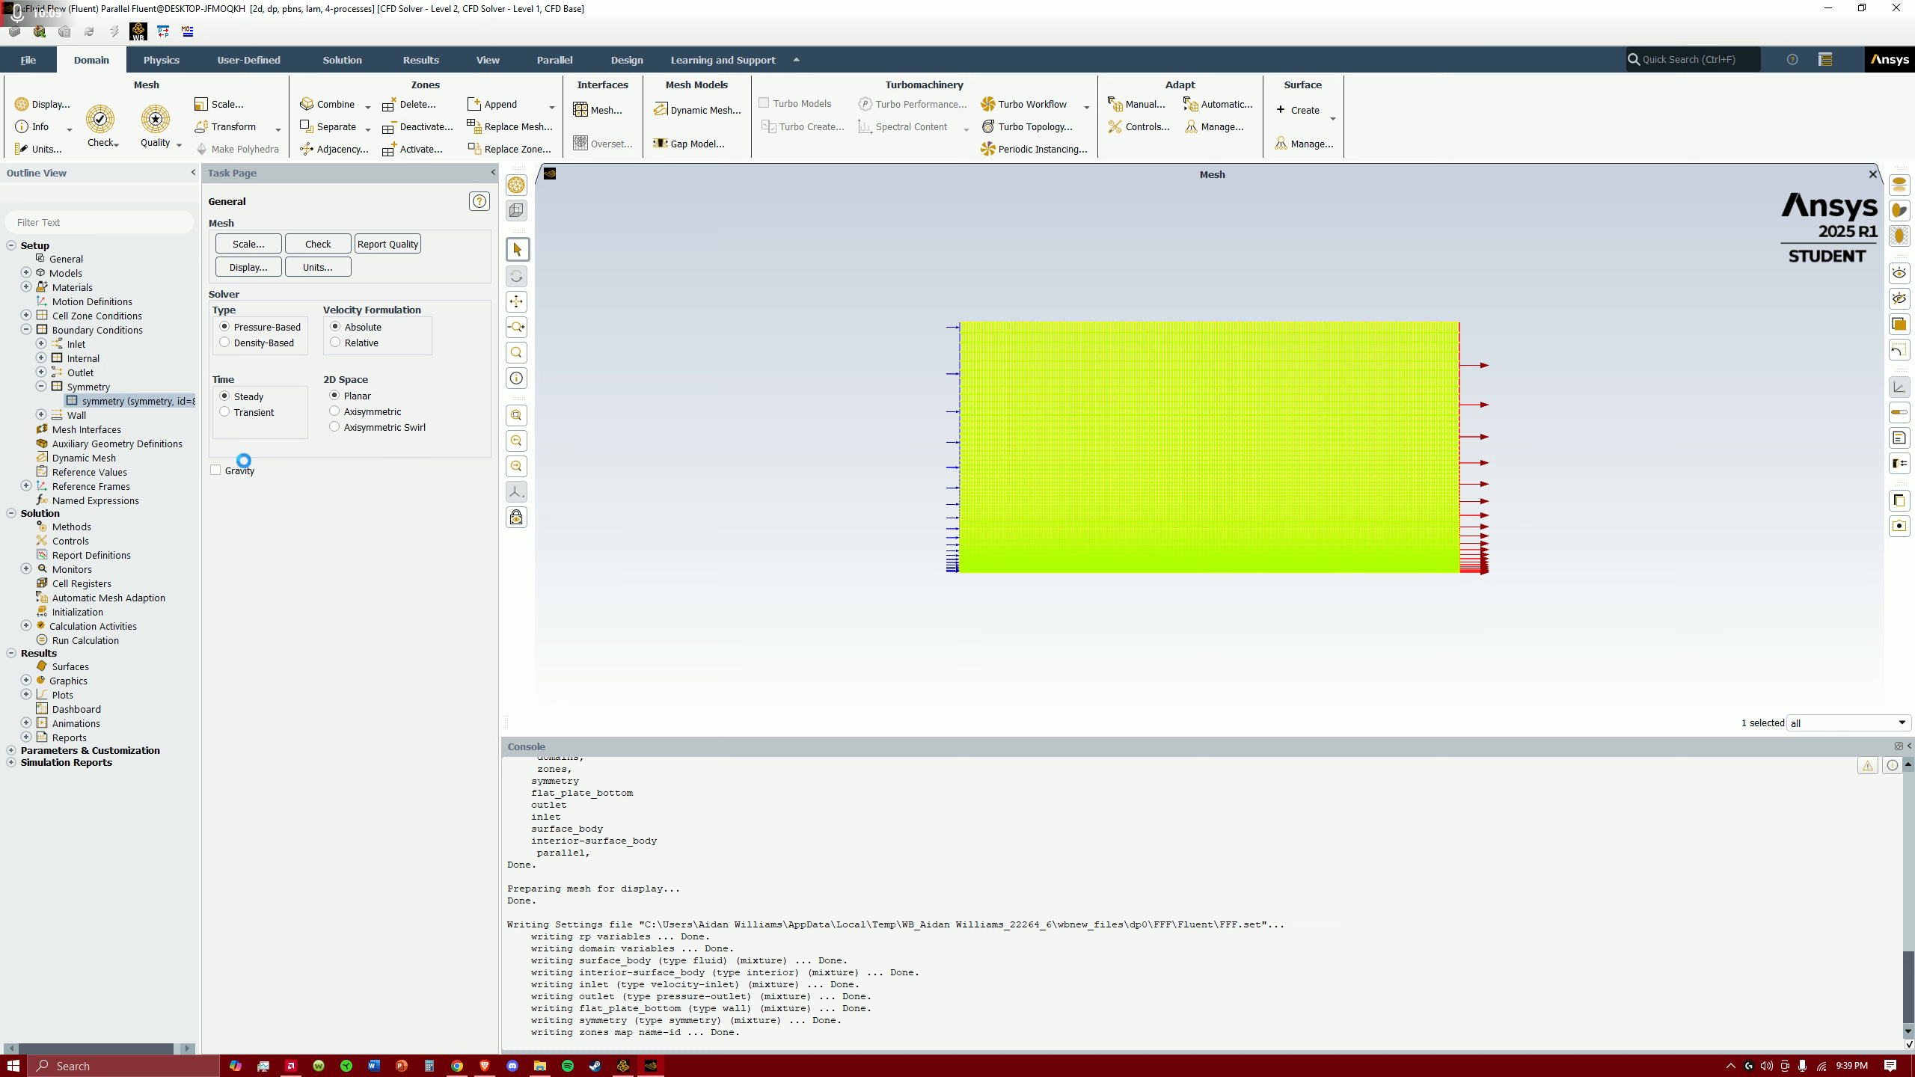
pyautogui.click(41, 386)
# - Review the wall motion and shear condition of the flat_plate_bottom wall, then close its settings
pyautogui.click(40, 401)
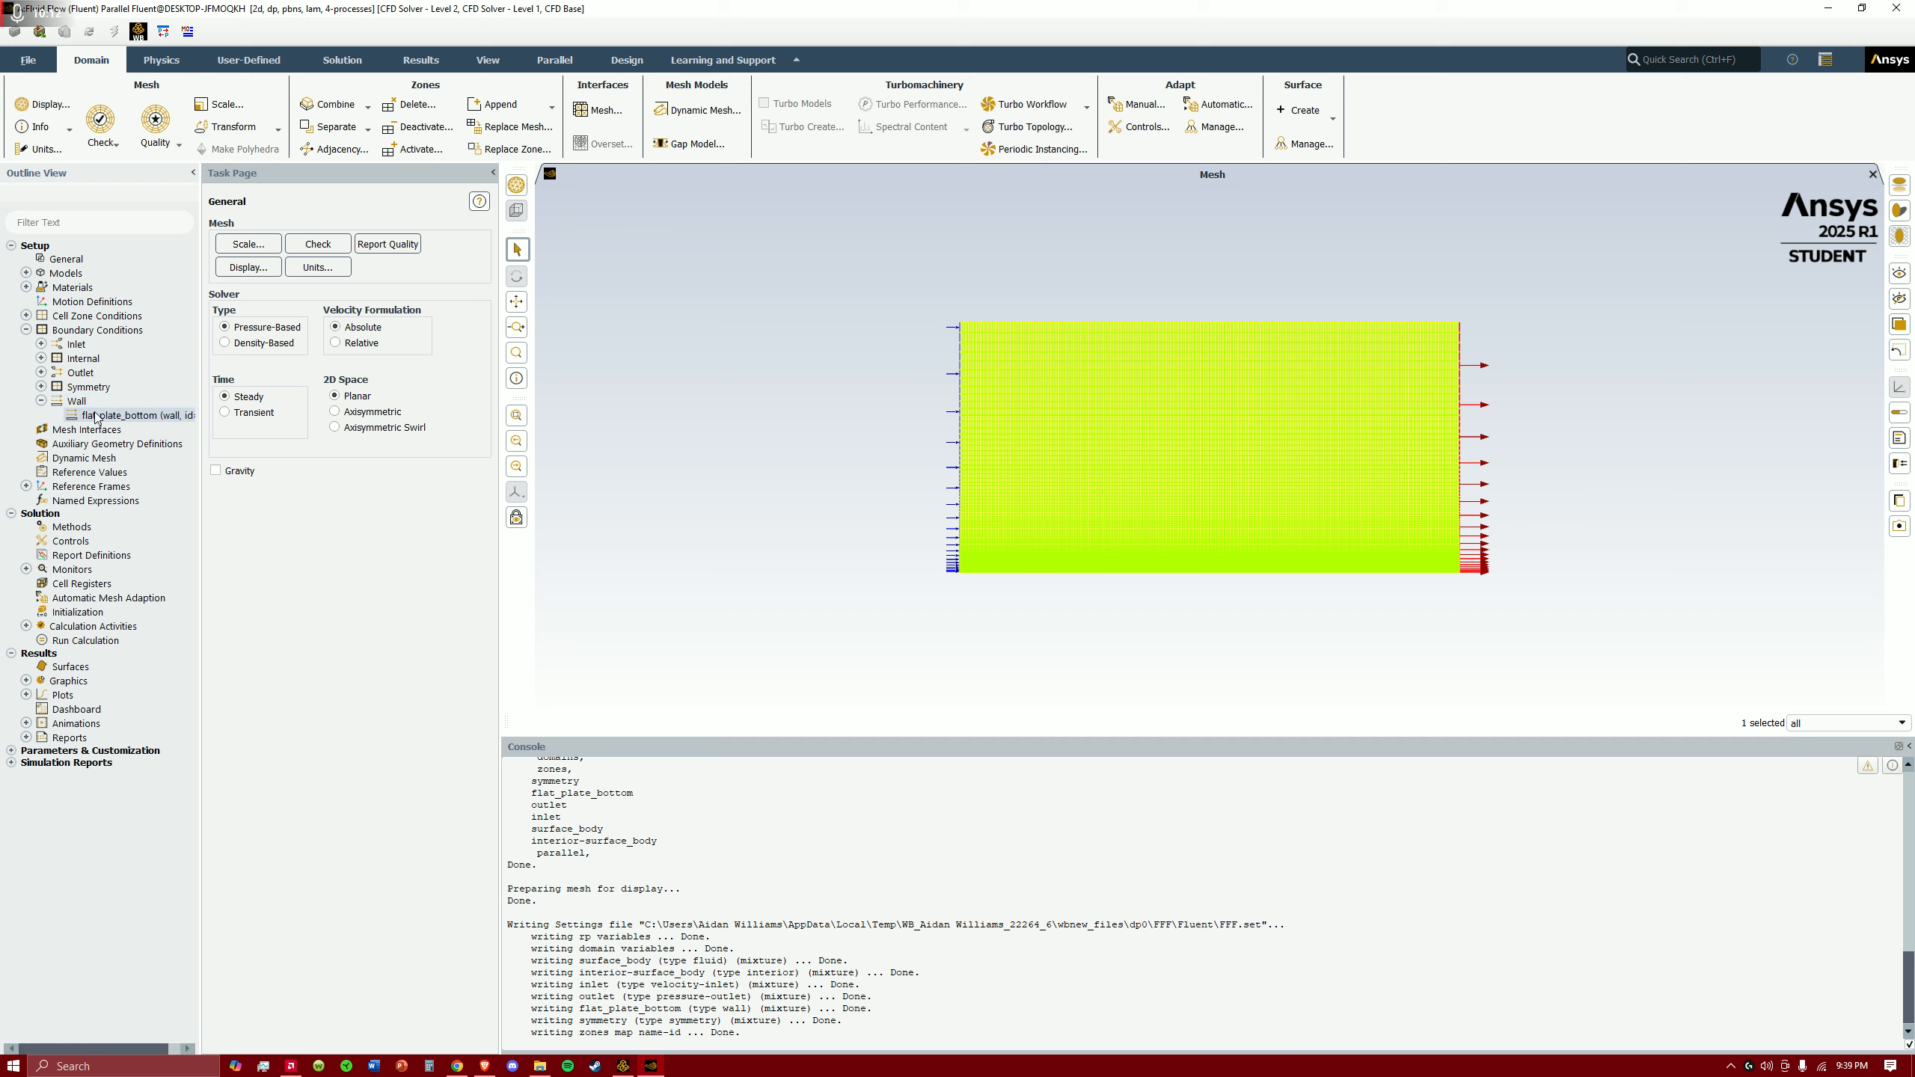
pyautogui.click(106, 417)
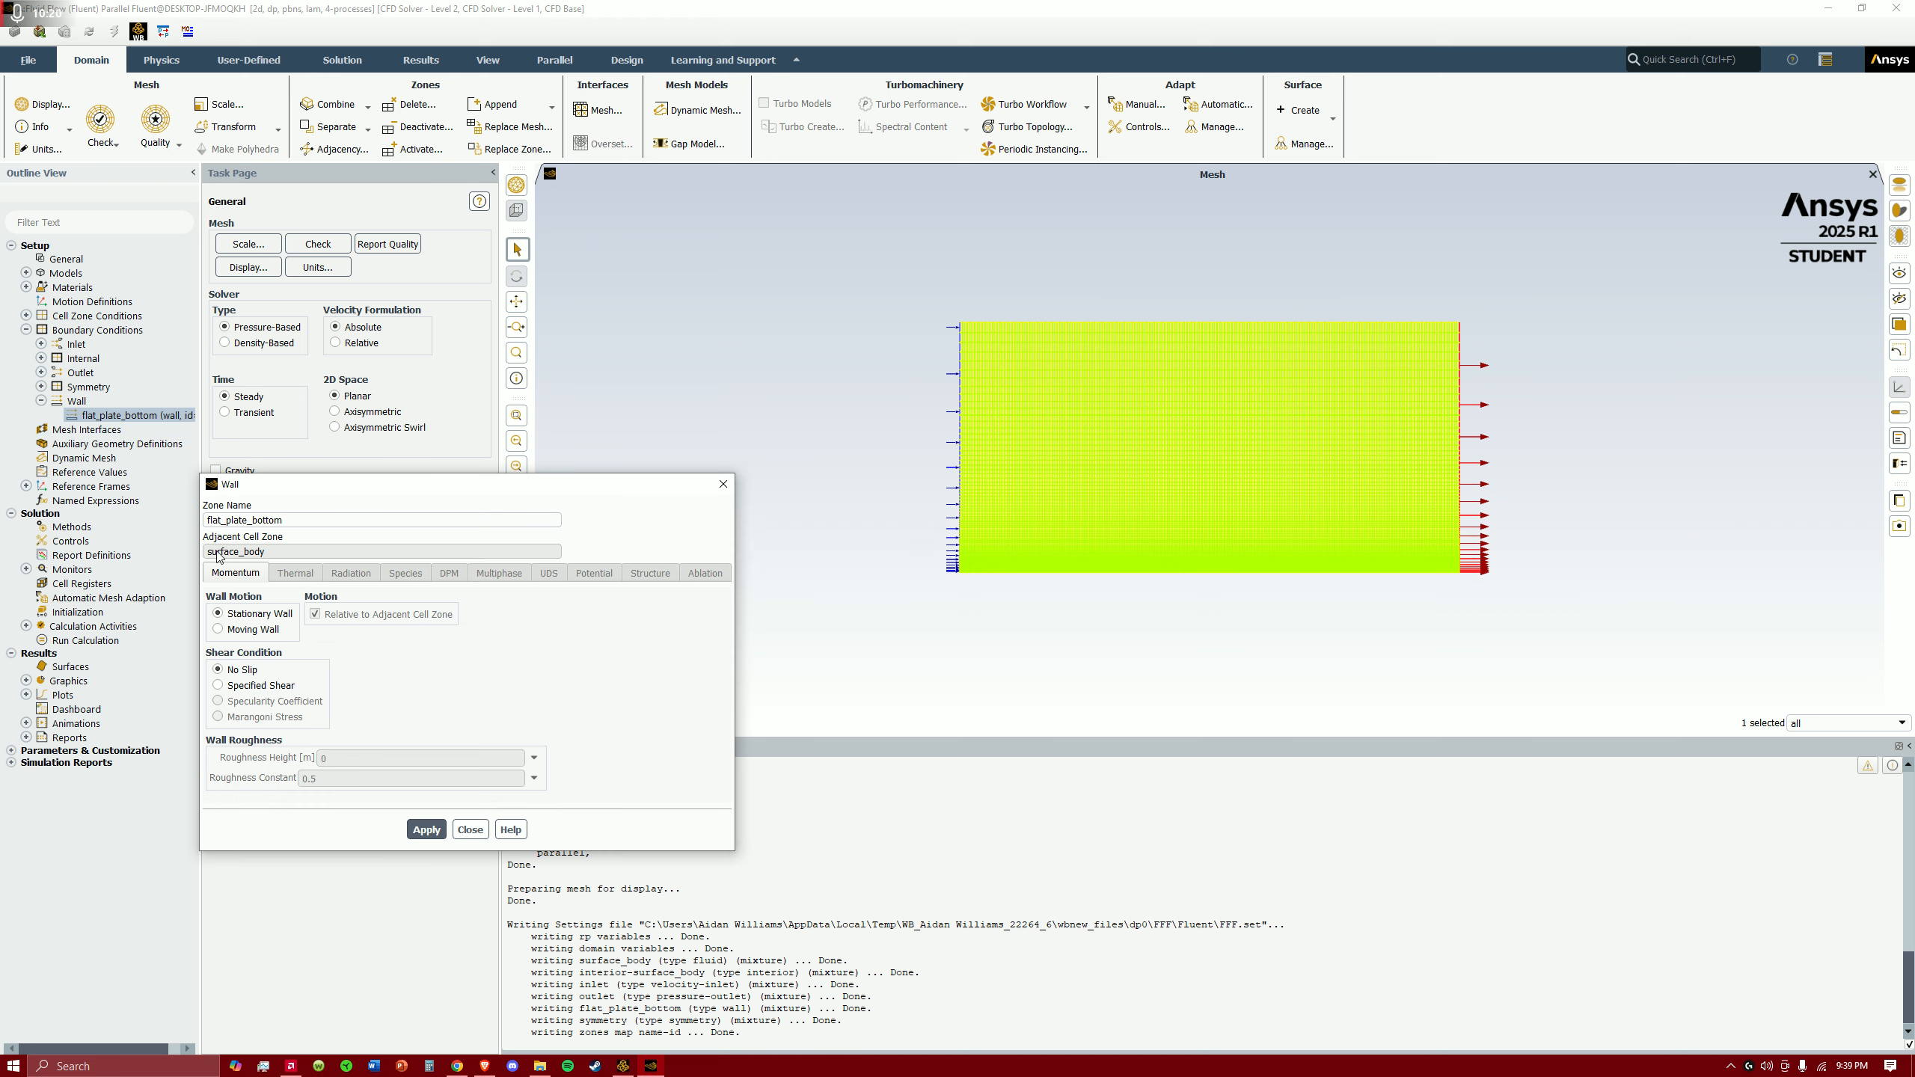
pyautogui.moveTo(349, 496); pyautogui.dragTo(507, 439)
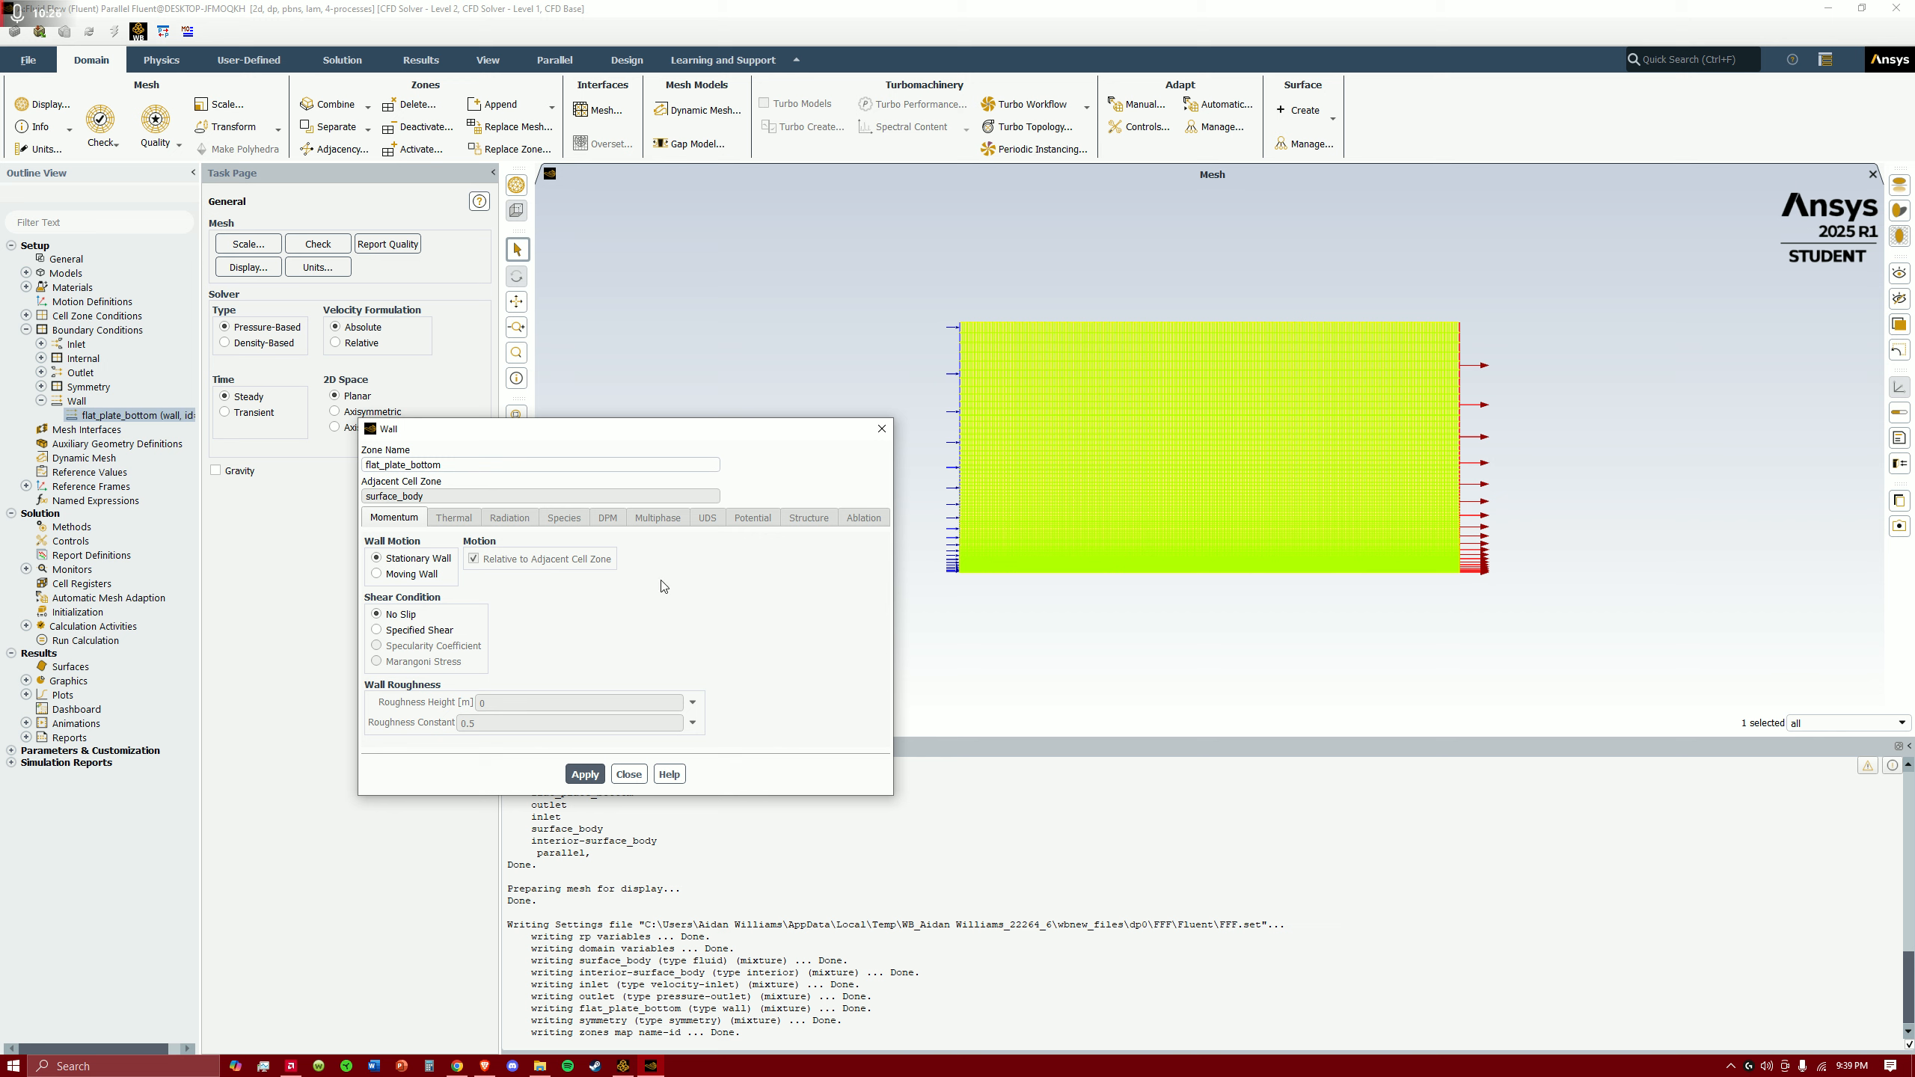
pyautogui.click(882, 429)
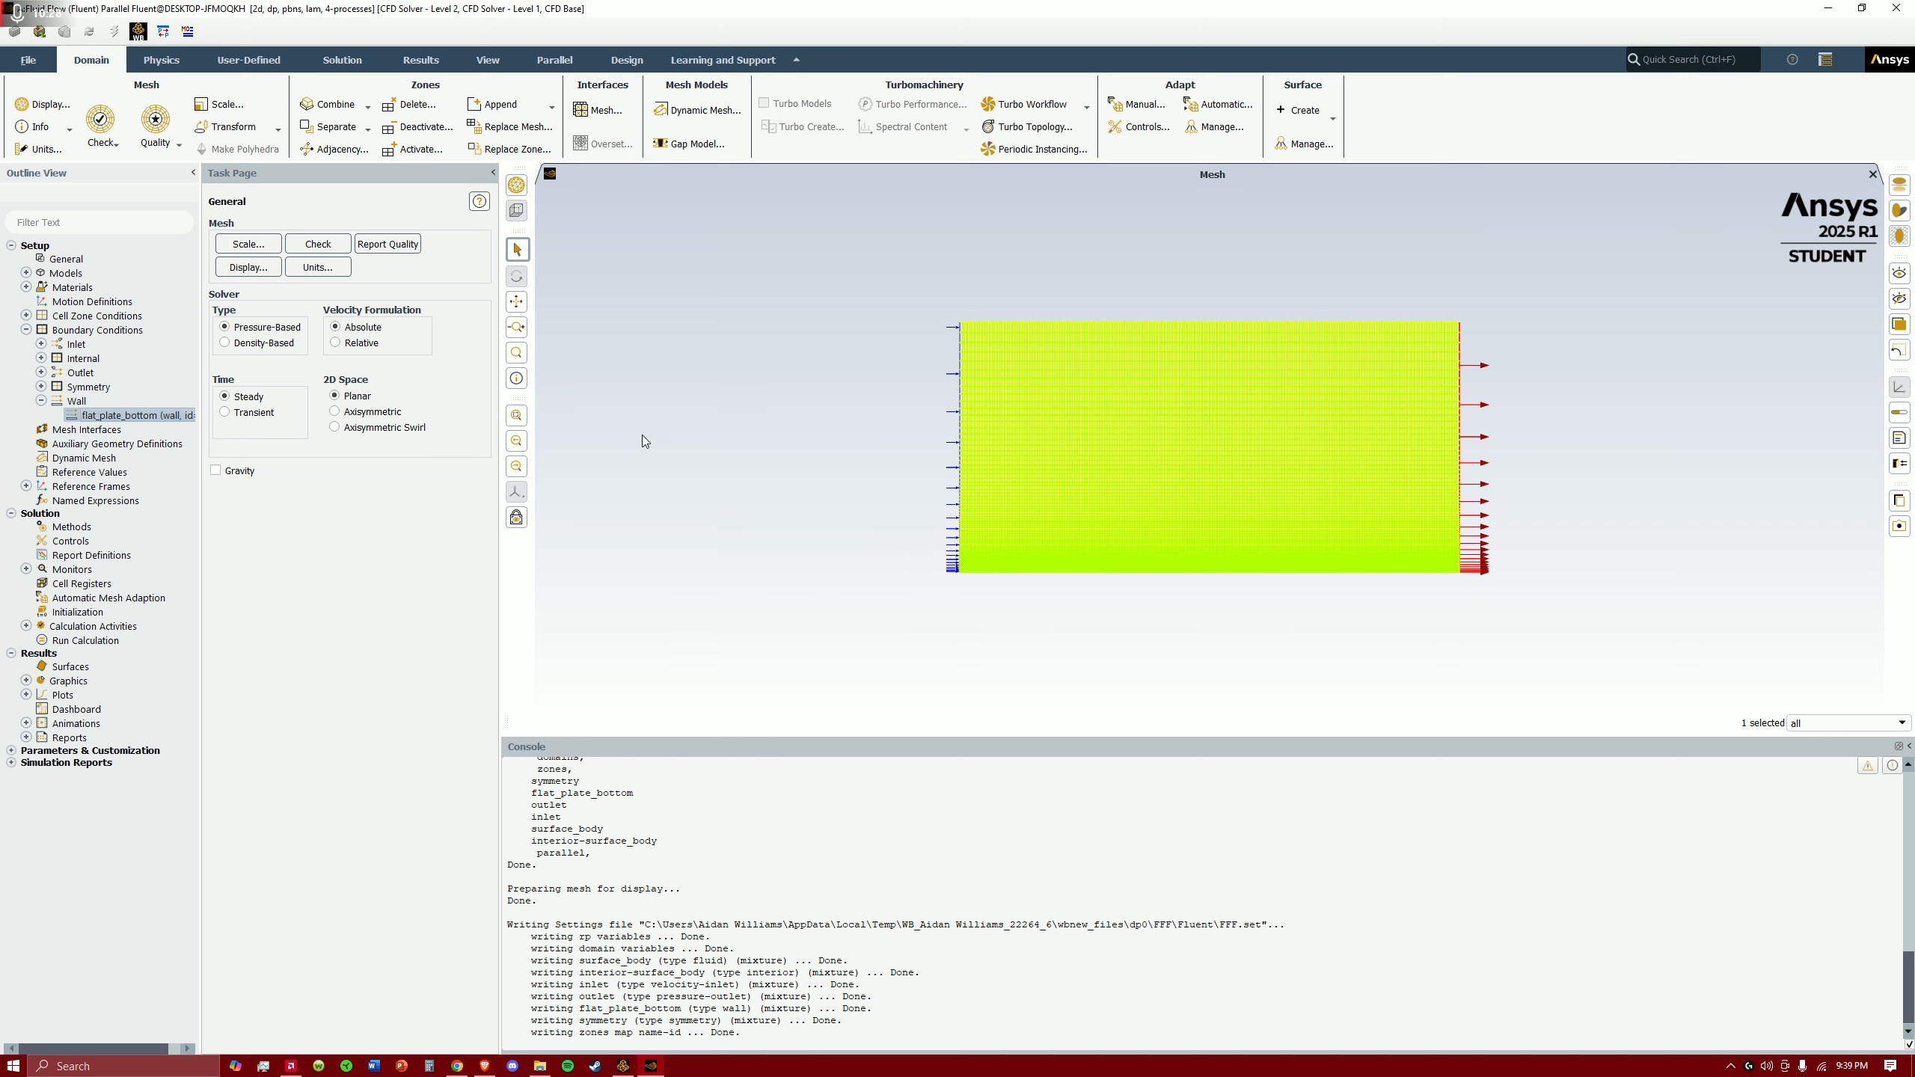
pyautogui.click(41, 401)
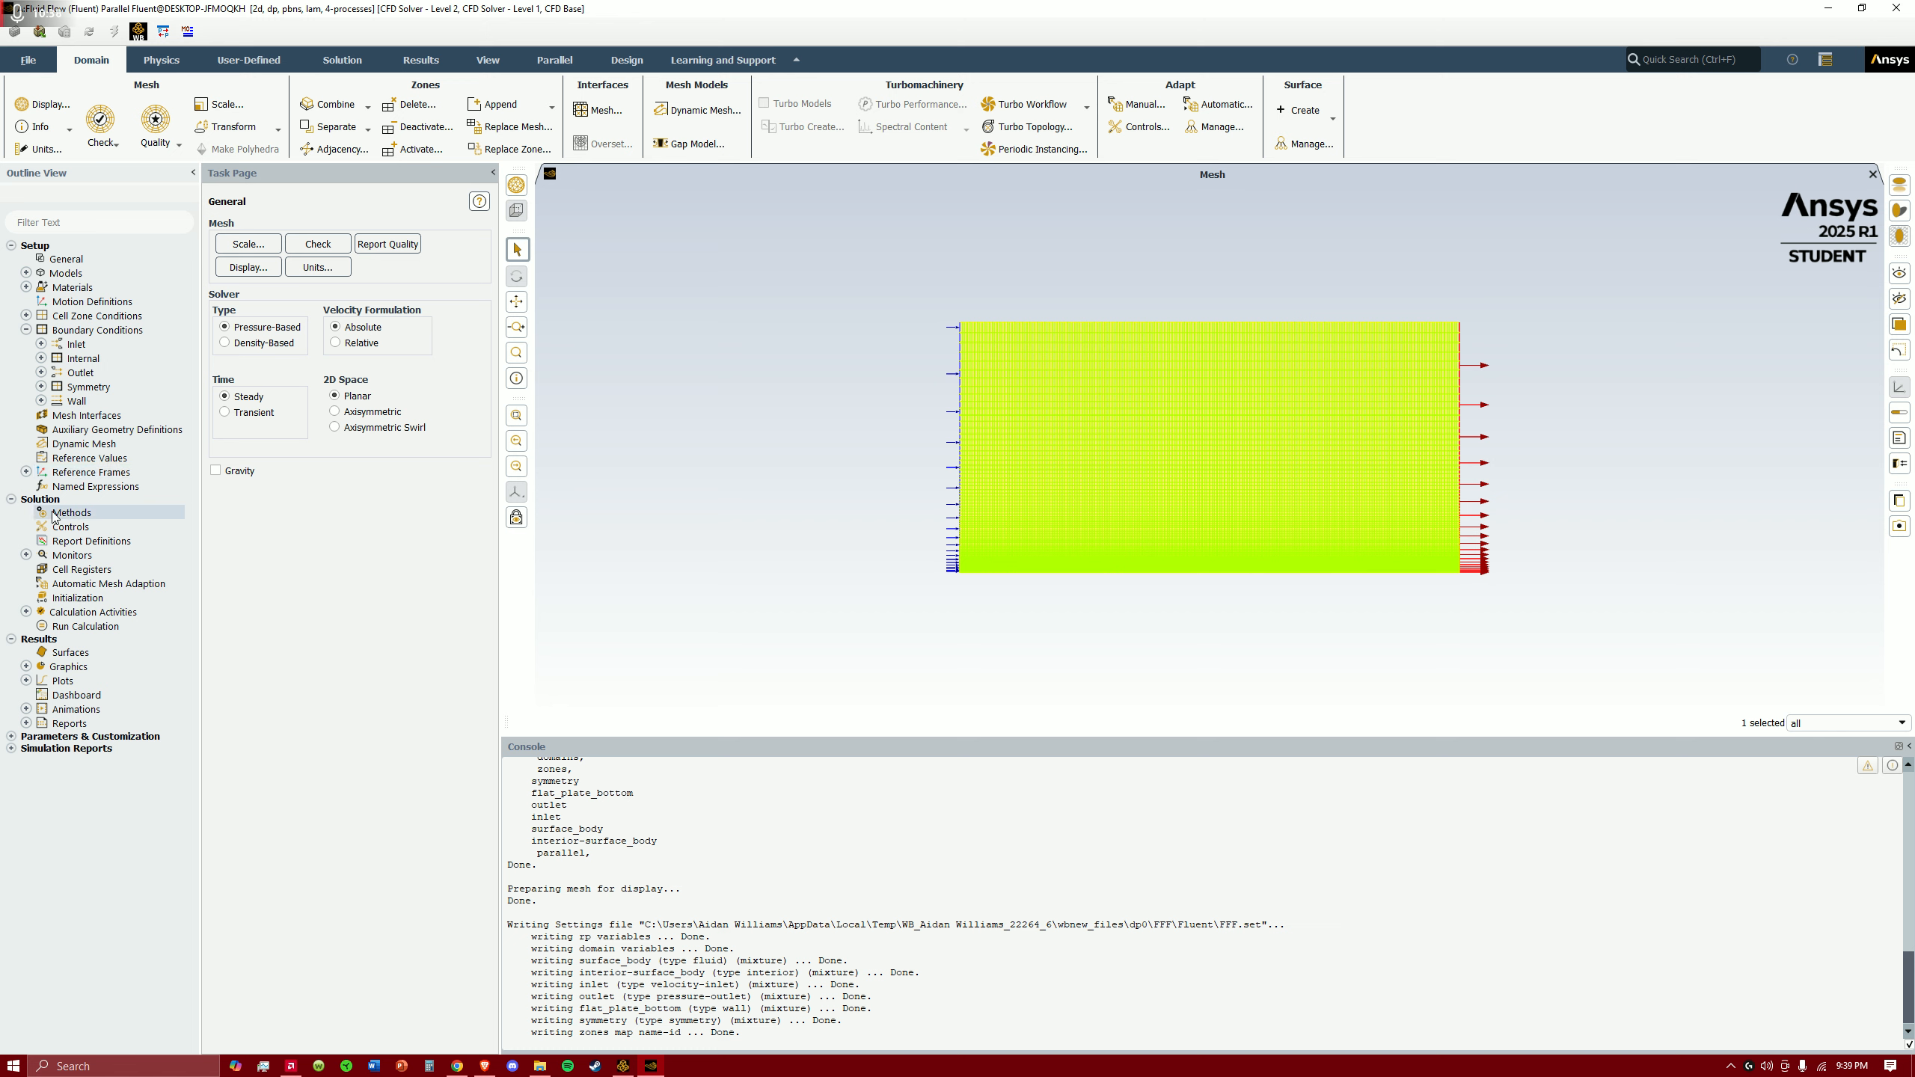
# - Review the solution methods, keeping the Coupled pressure-velocity scheme, and check the relaxation factors in the solution controls
pyautogui.click(83, 518)
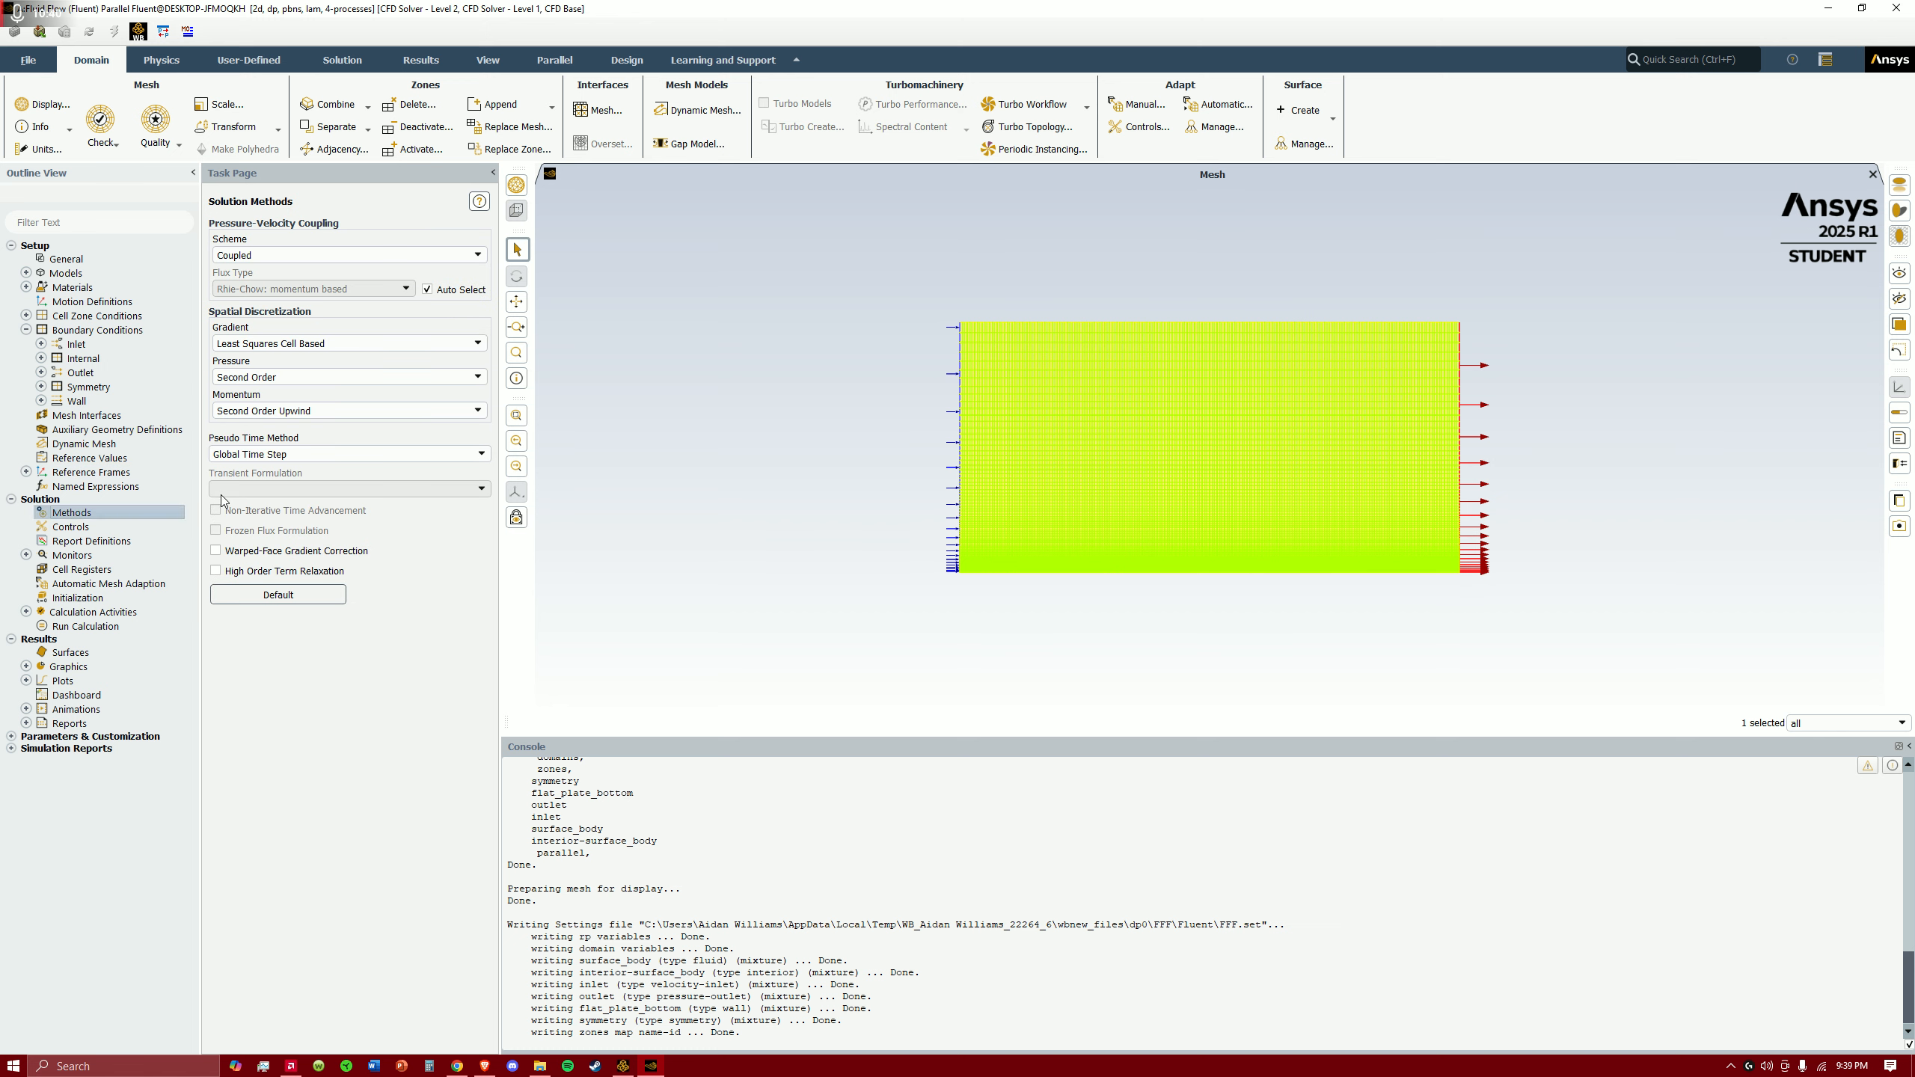
pyautogui.click(325, 259)
pyautogui.click(331, 263)
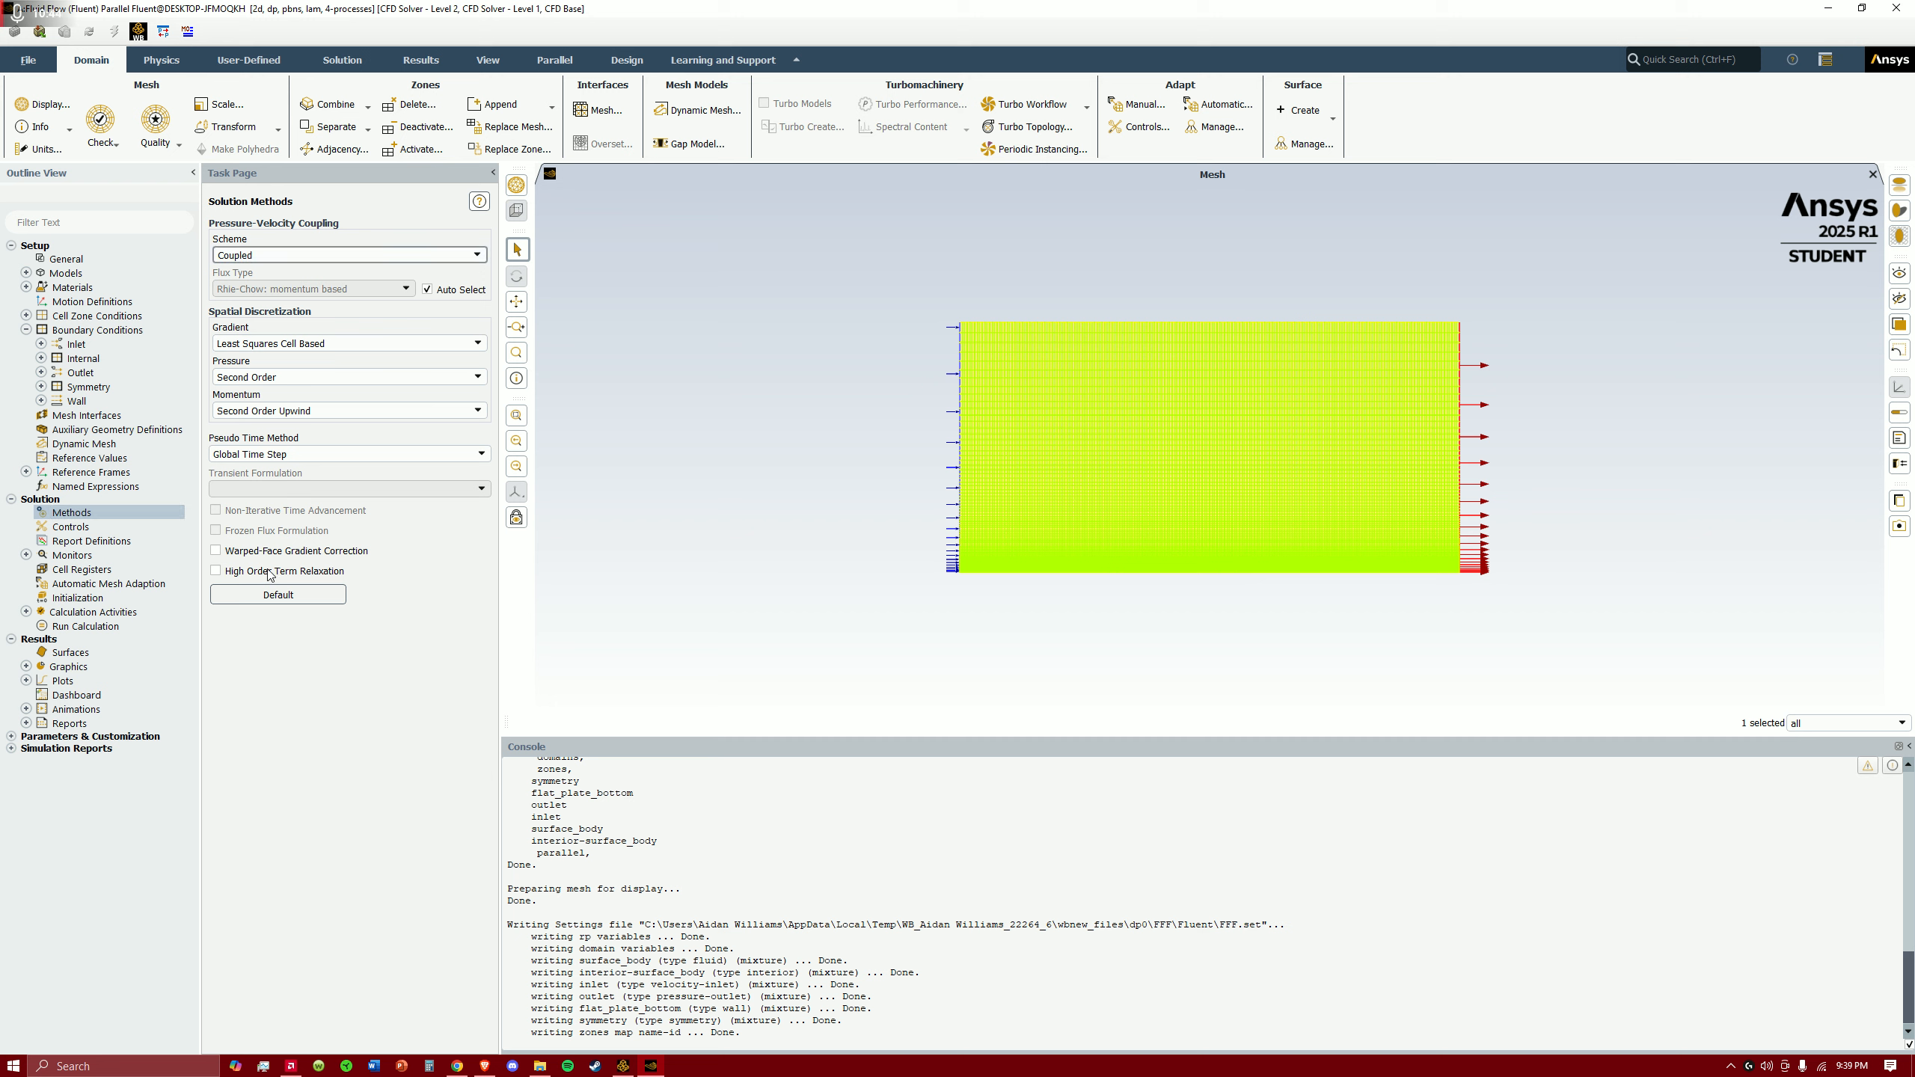
pyautogui.click(87, 528)
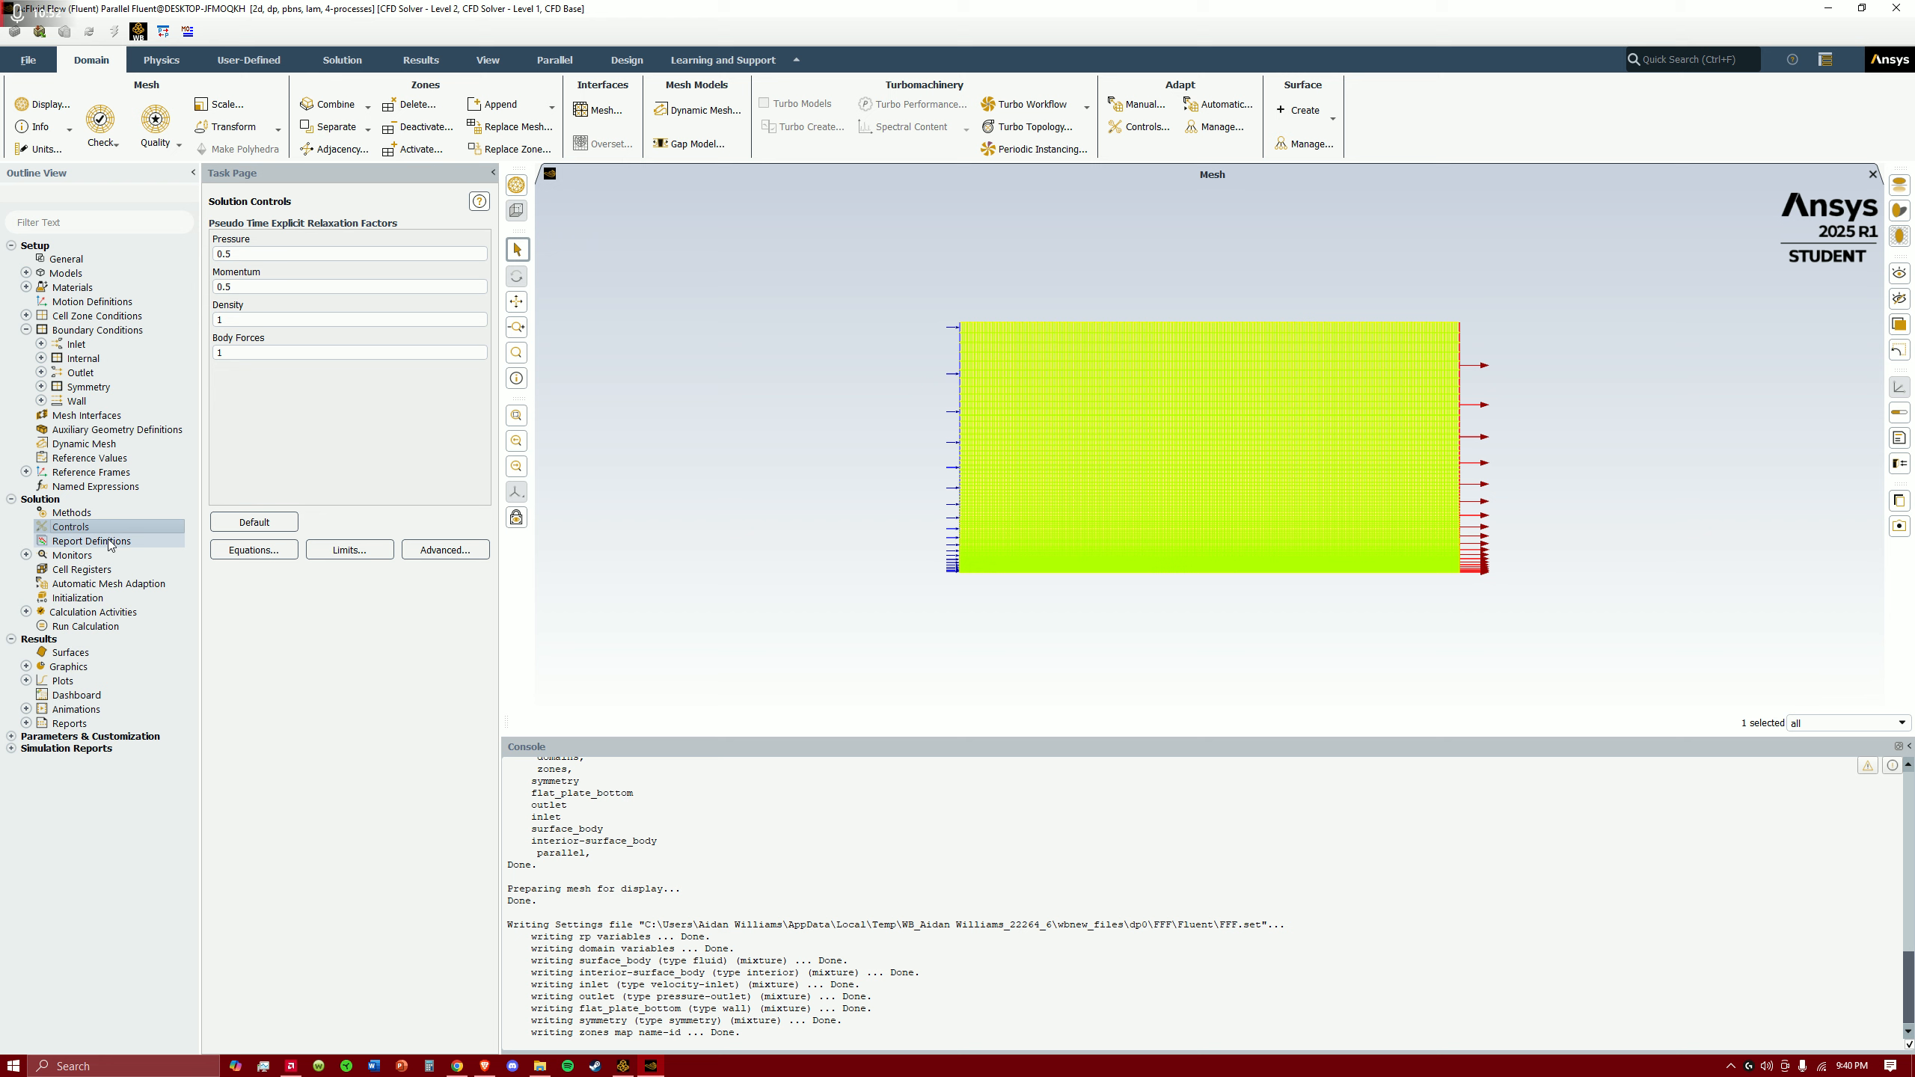
# - Set the residual monitors' absolute convergence criteria for continuity, x-velocity and y-velocity to 0.00001
pyautogui.click(26, 555)
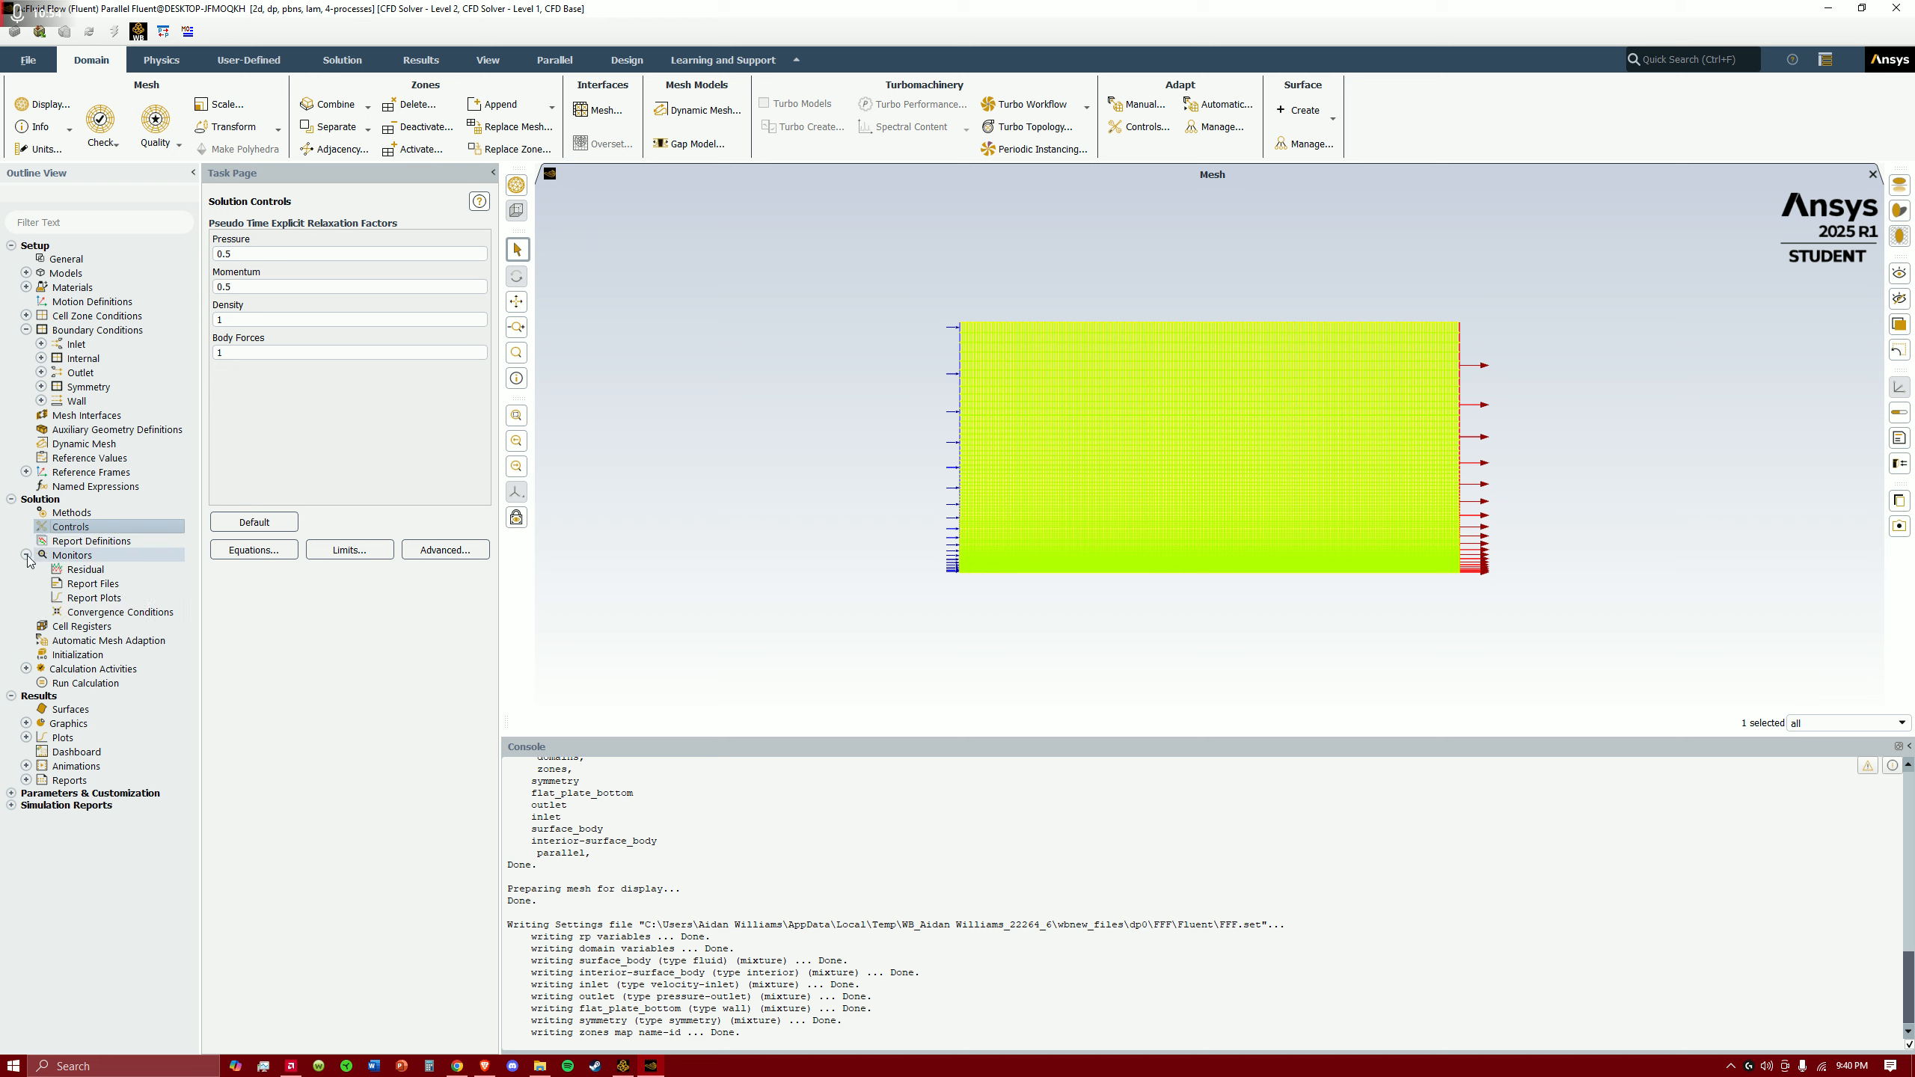
pyautogui.doubleClick(86, 569)
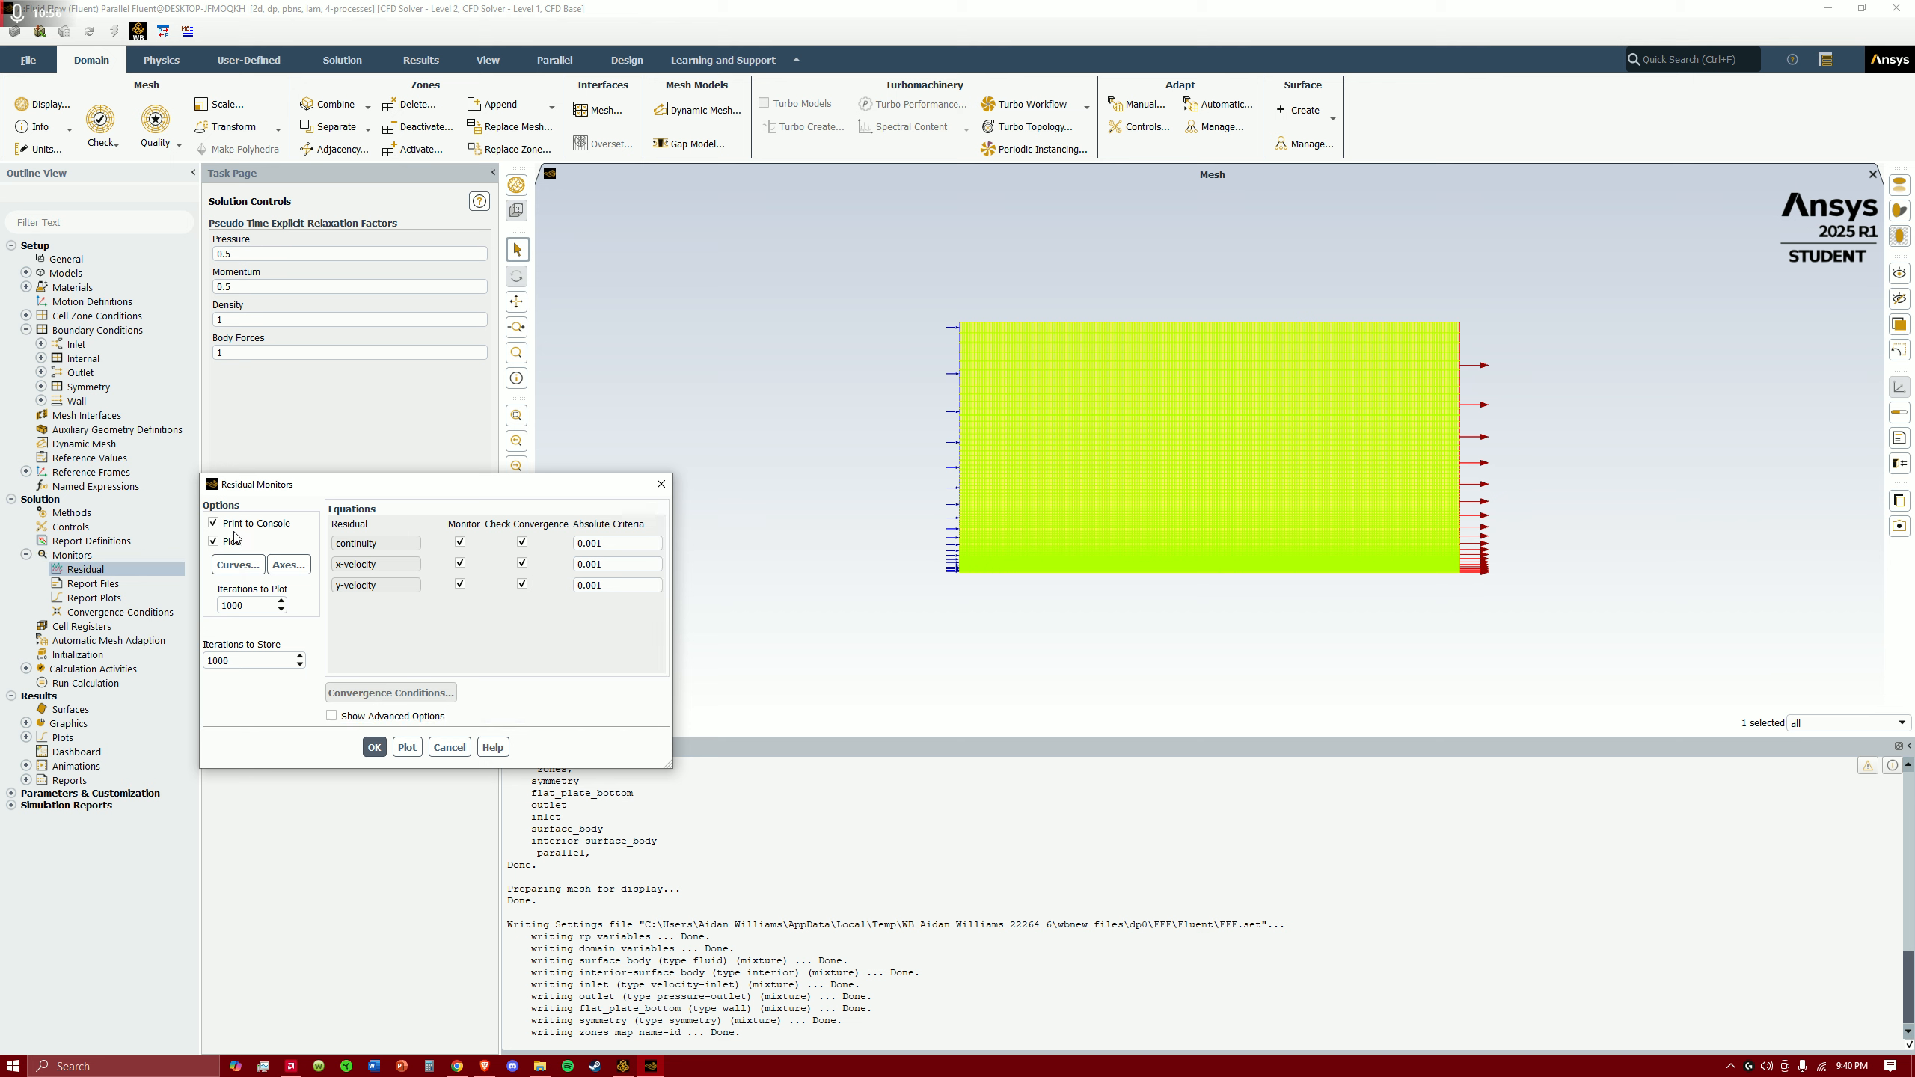
pyautogui.click(593, 545)
pyautogui.write('00')
pyautogui.click(599, 564)
pyautogui.write('00')
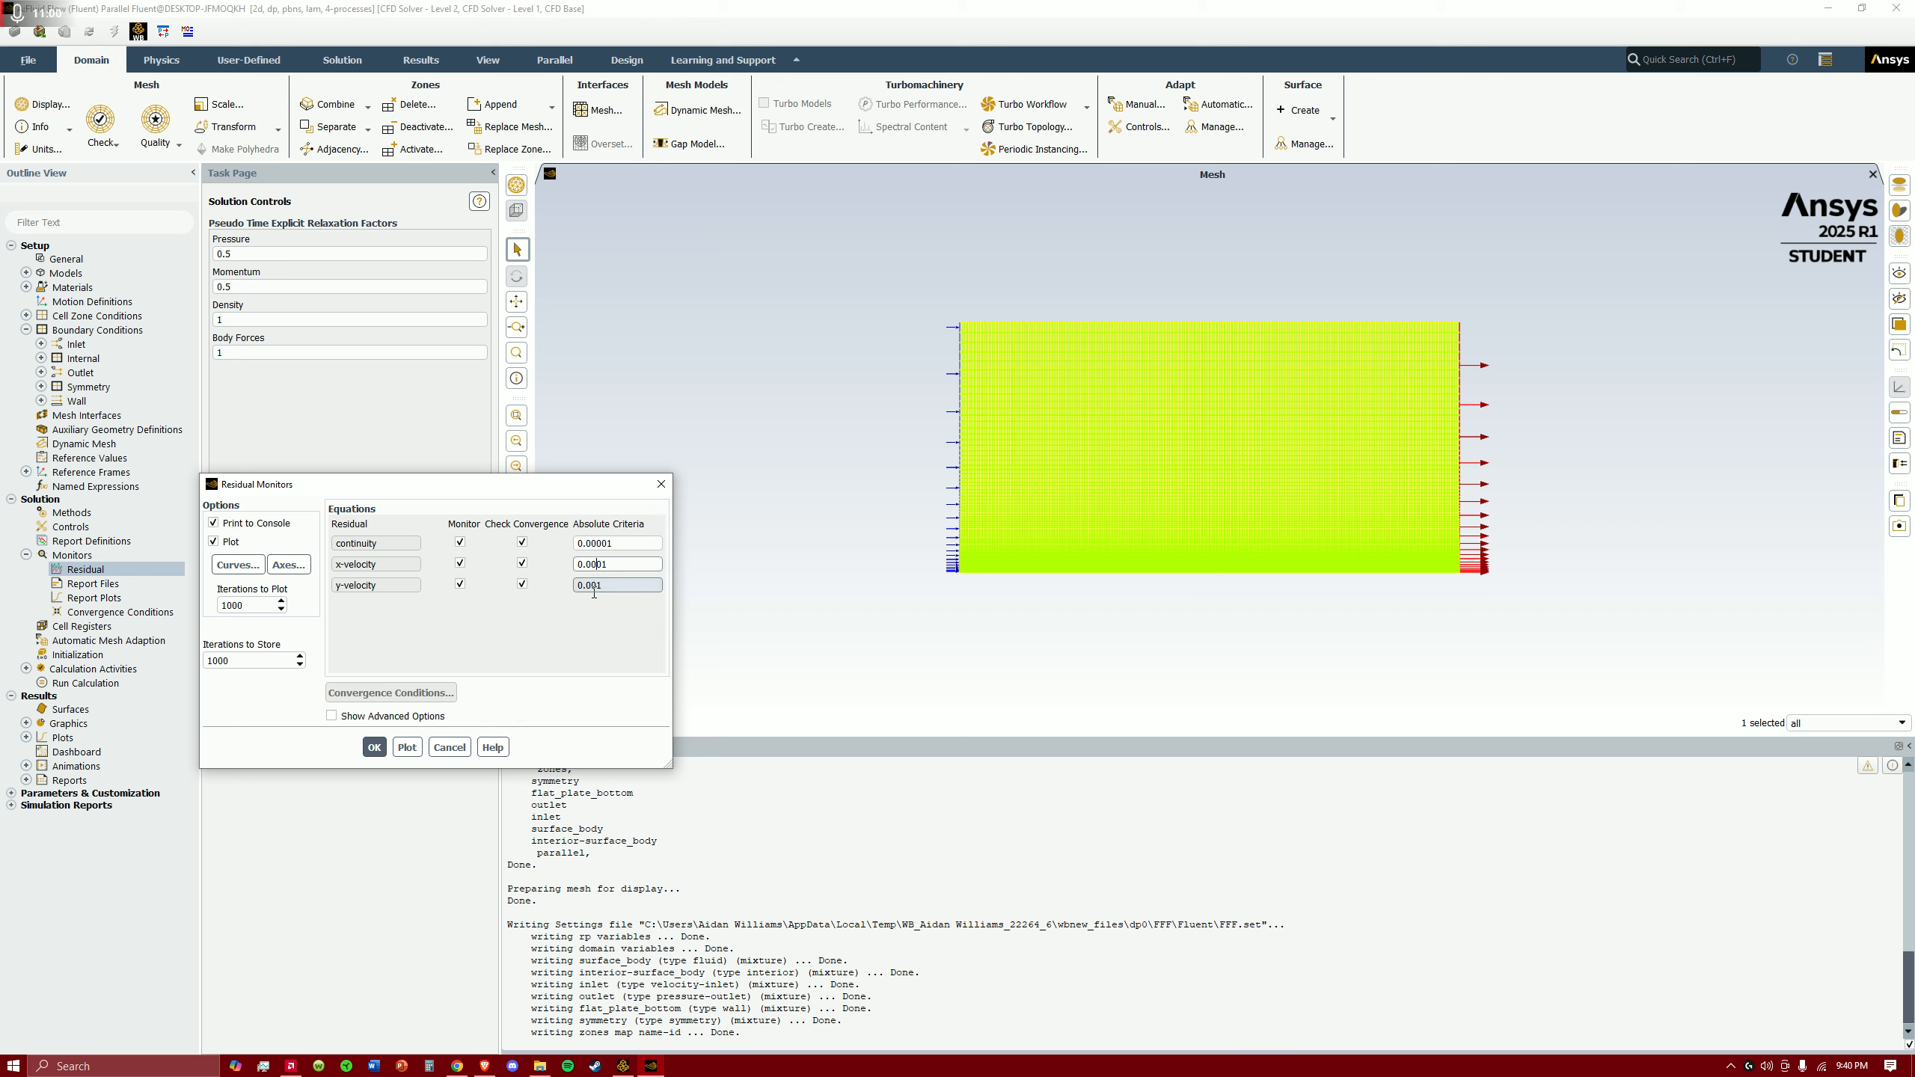
pyautogui.write('0')
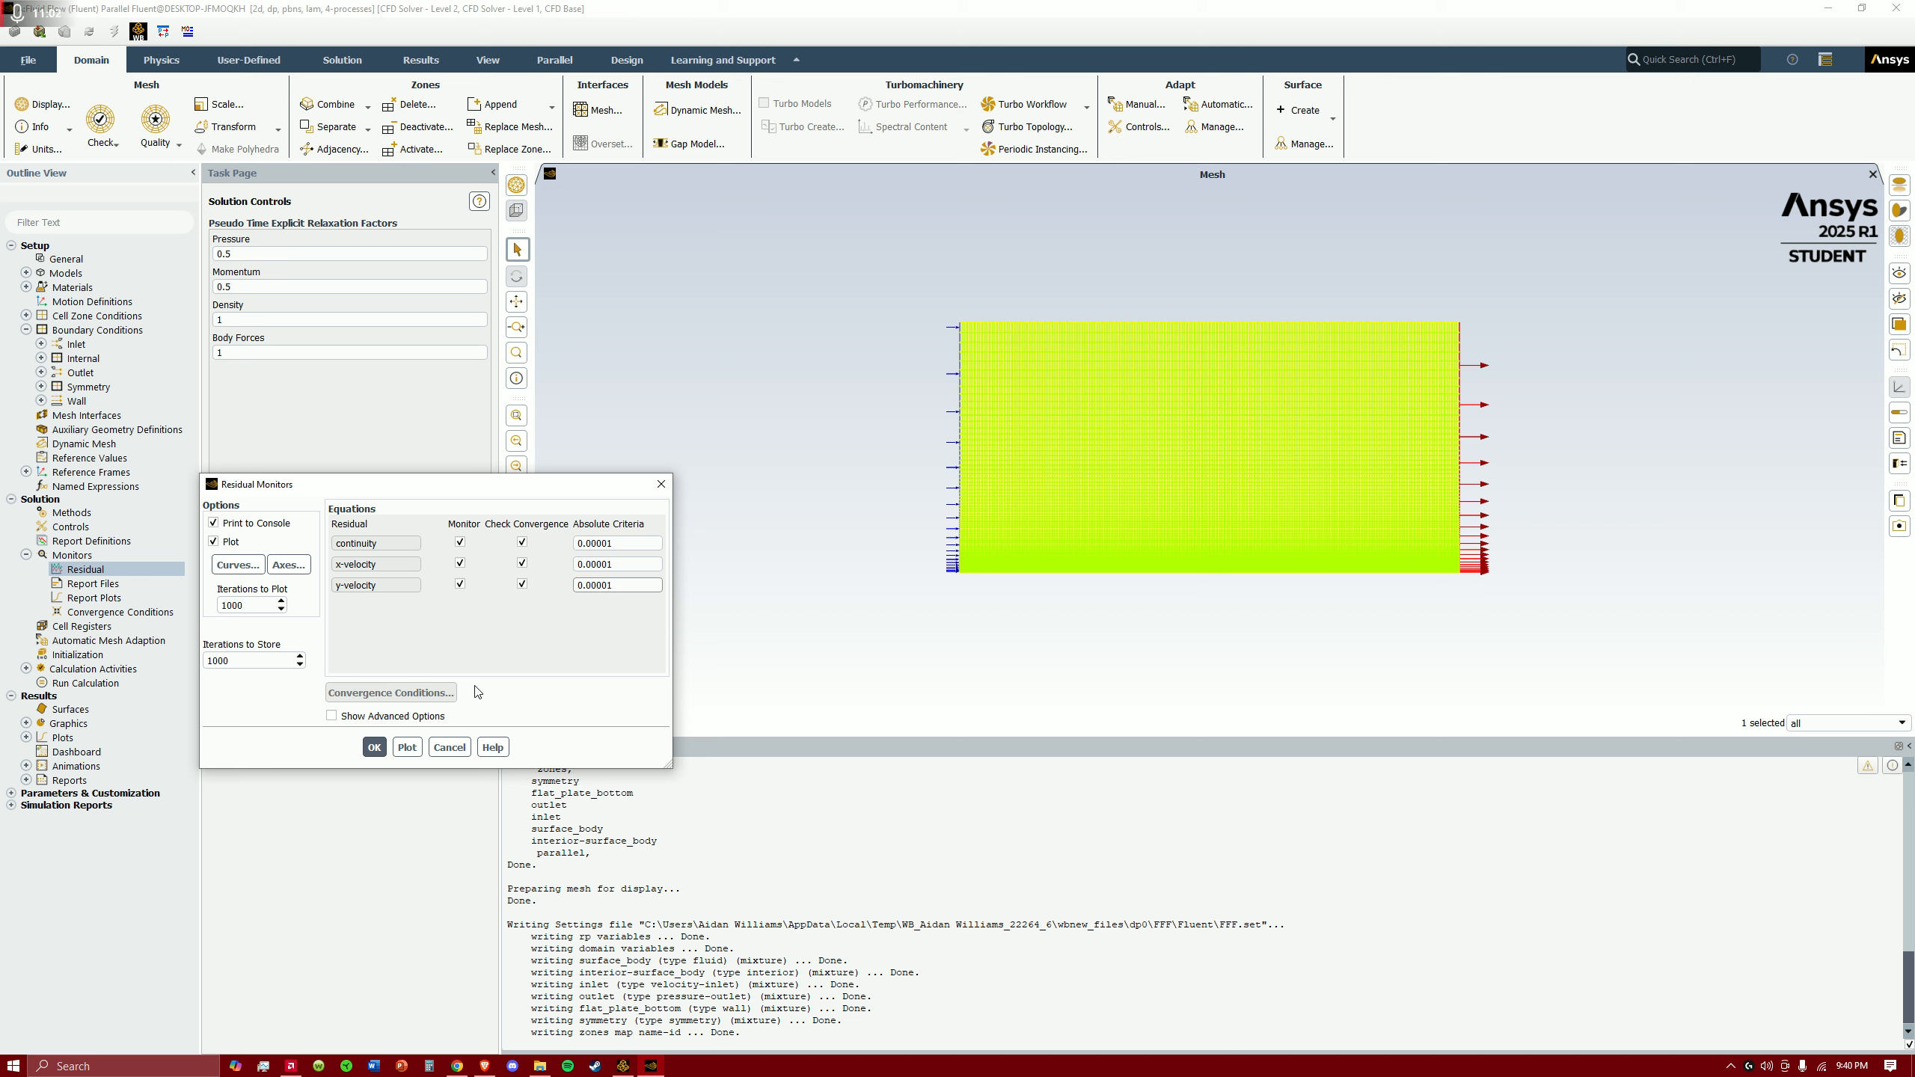
pyautogui.click(375, 747)
# - Tighten the absolute convergence criteria for continuity and x-velocity to 0.000001 and confirm the residual monitor settings
pyautogui.click(601, 567)
pyautogui.write('0')
pyautogui.click(602, 543)
pyautogui.write('0')
pyautogui.click(377, 747)
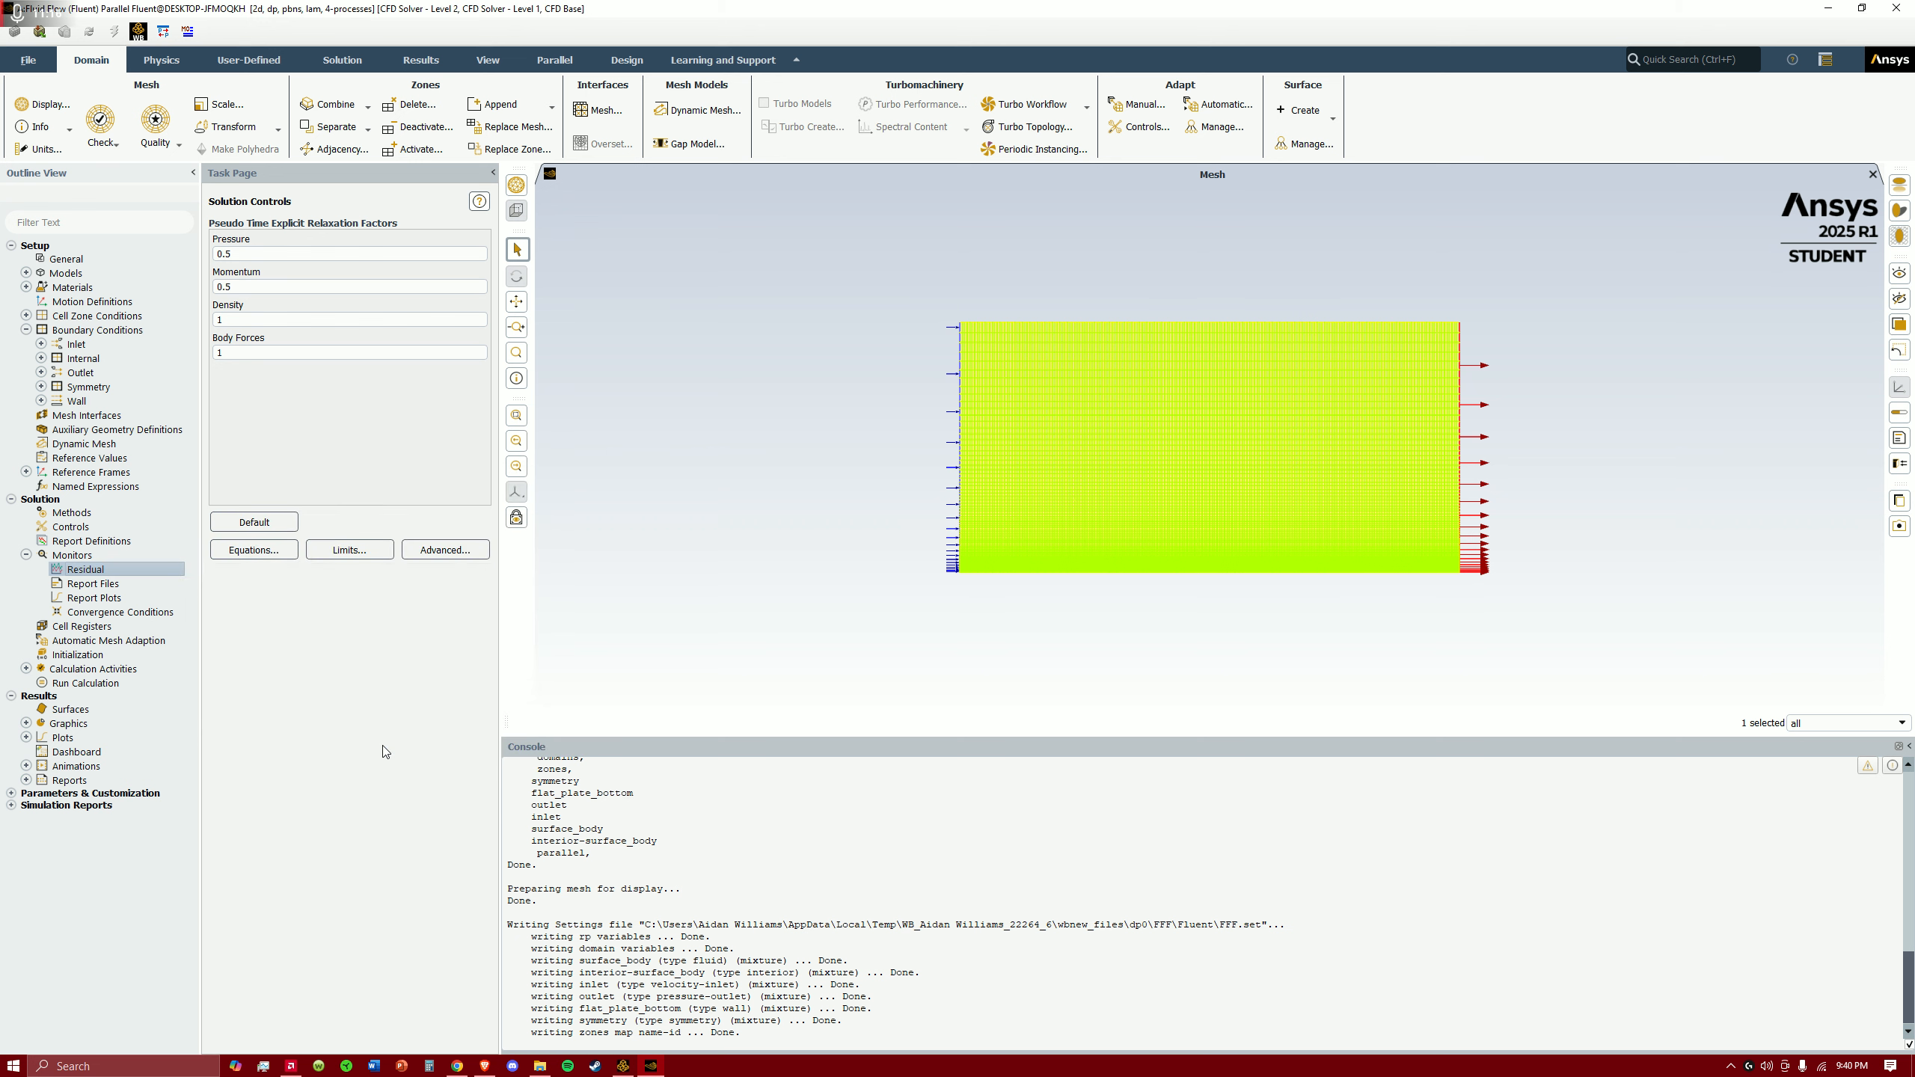
pyautogui.click(26, 556)
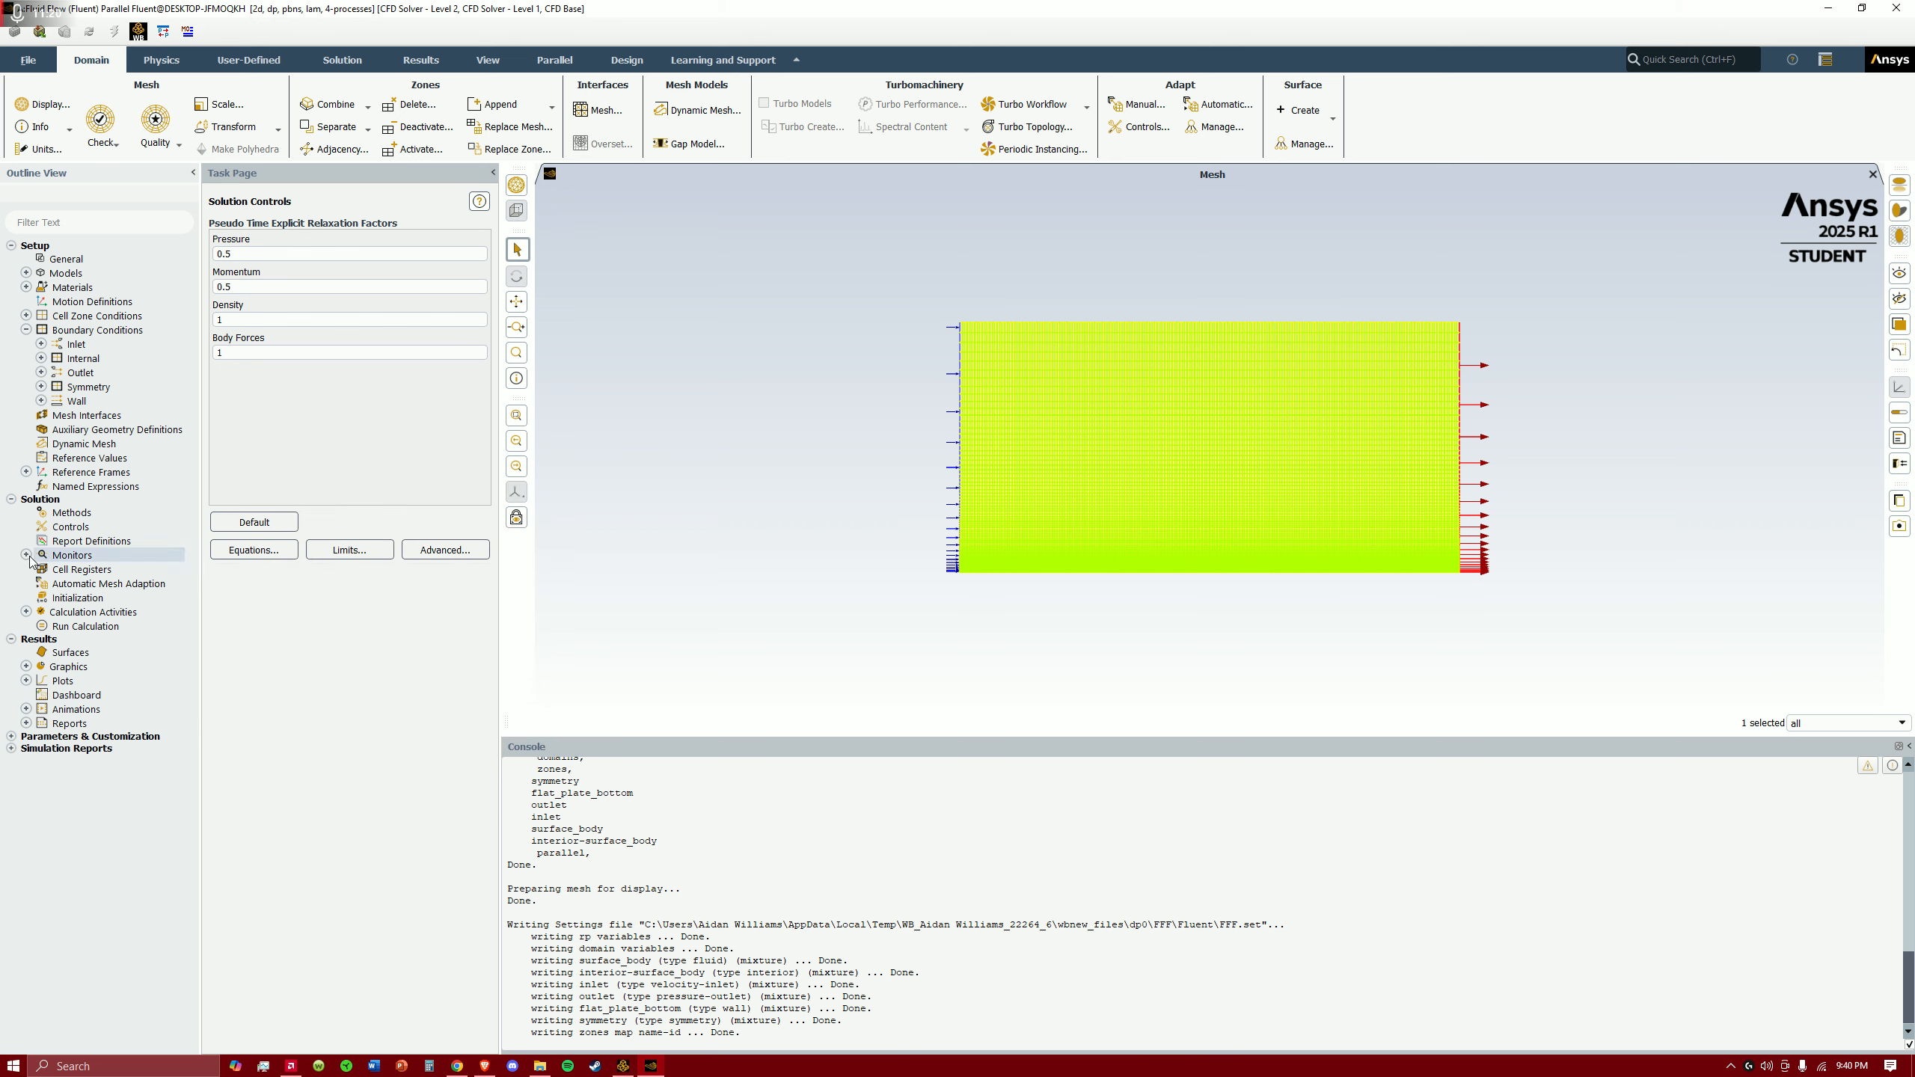
# - Initialize the solution with Standard Initialization, computing the initial values from the inlet
pyautogui.click(103, 599)
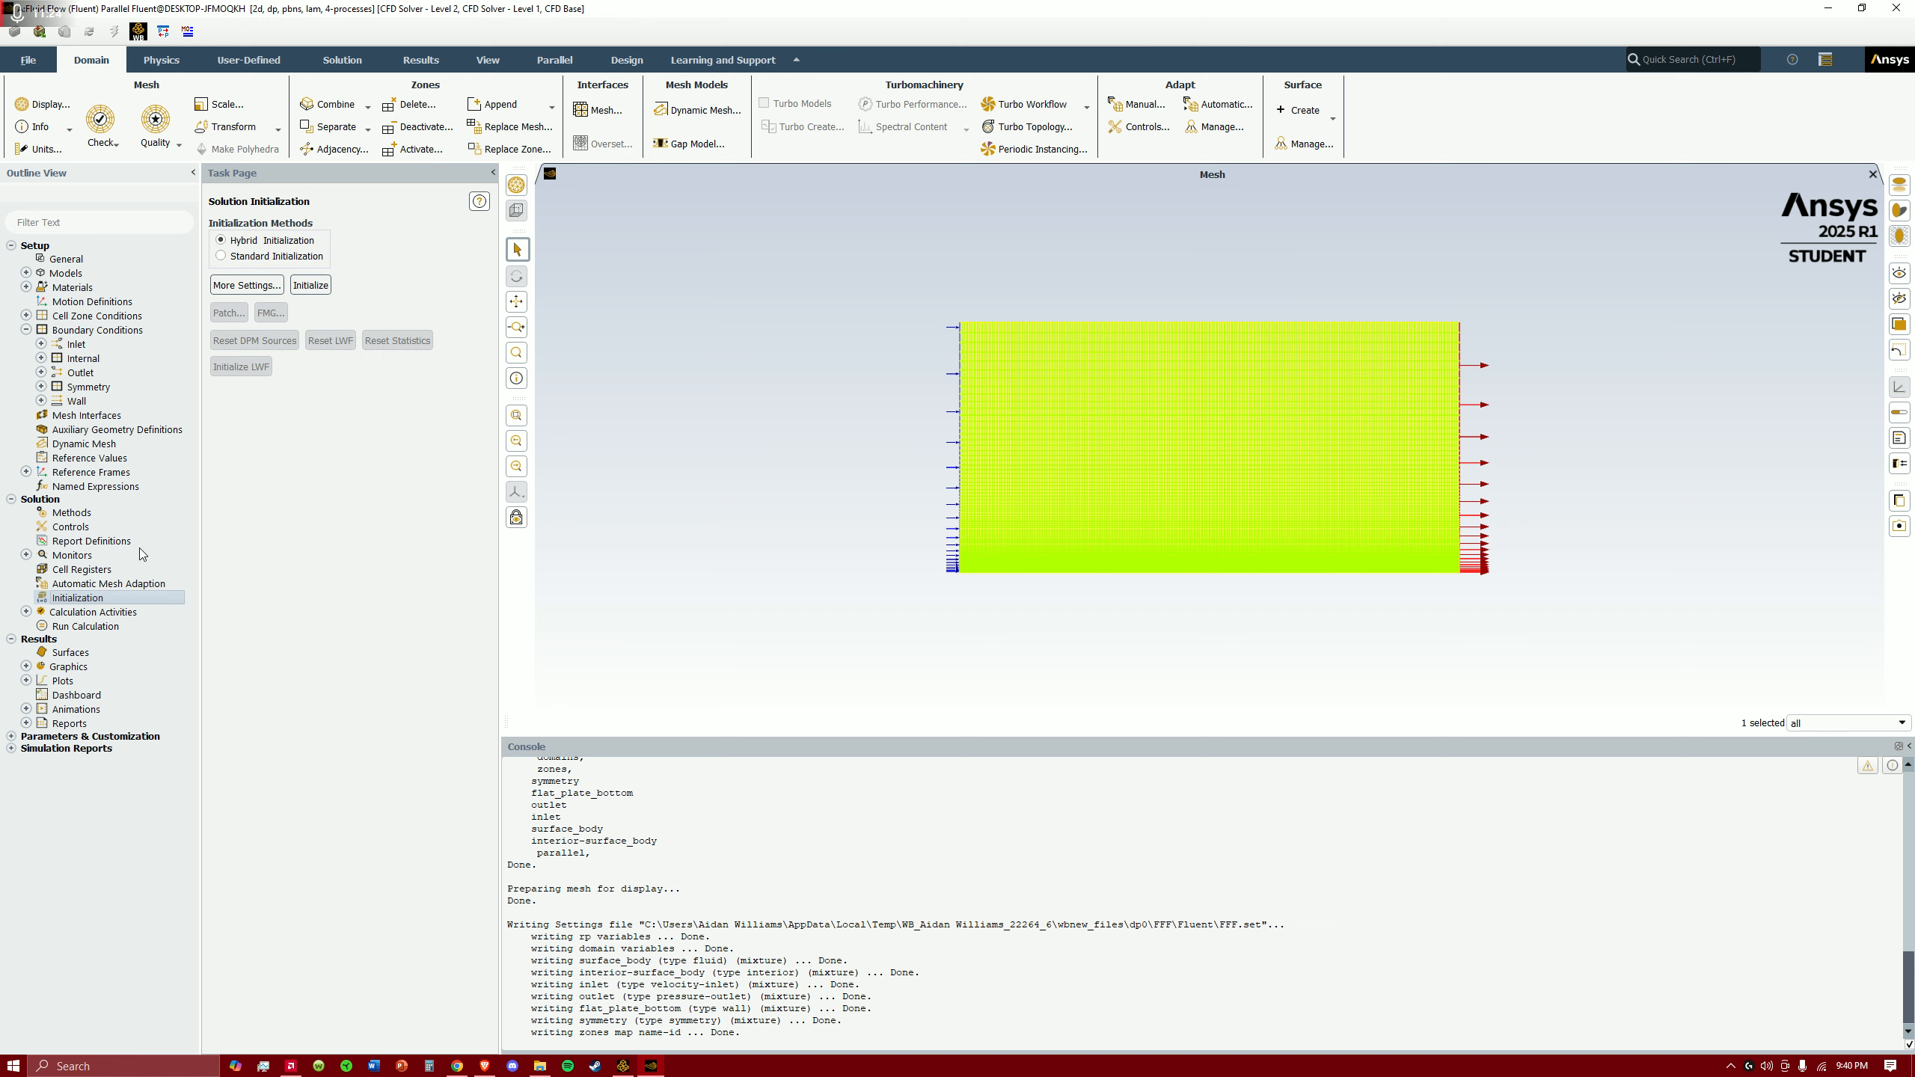
pyautogui.click(226, 257)
pyautogui.click(316, 291)
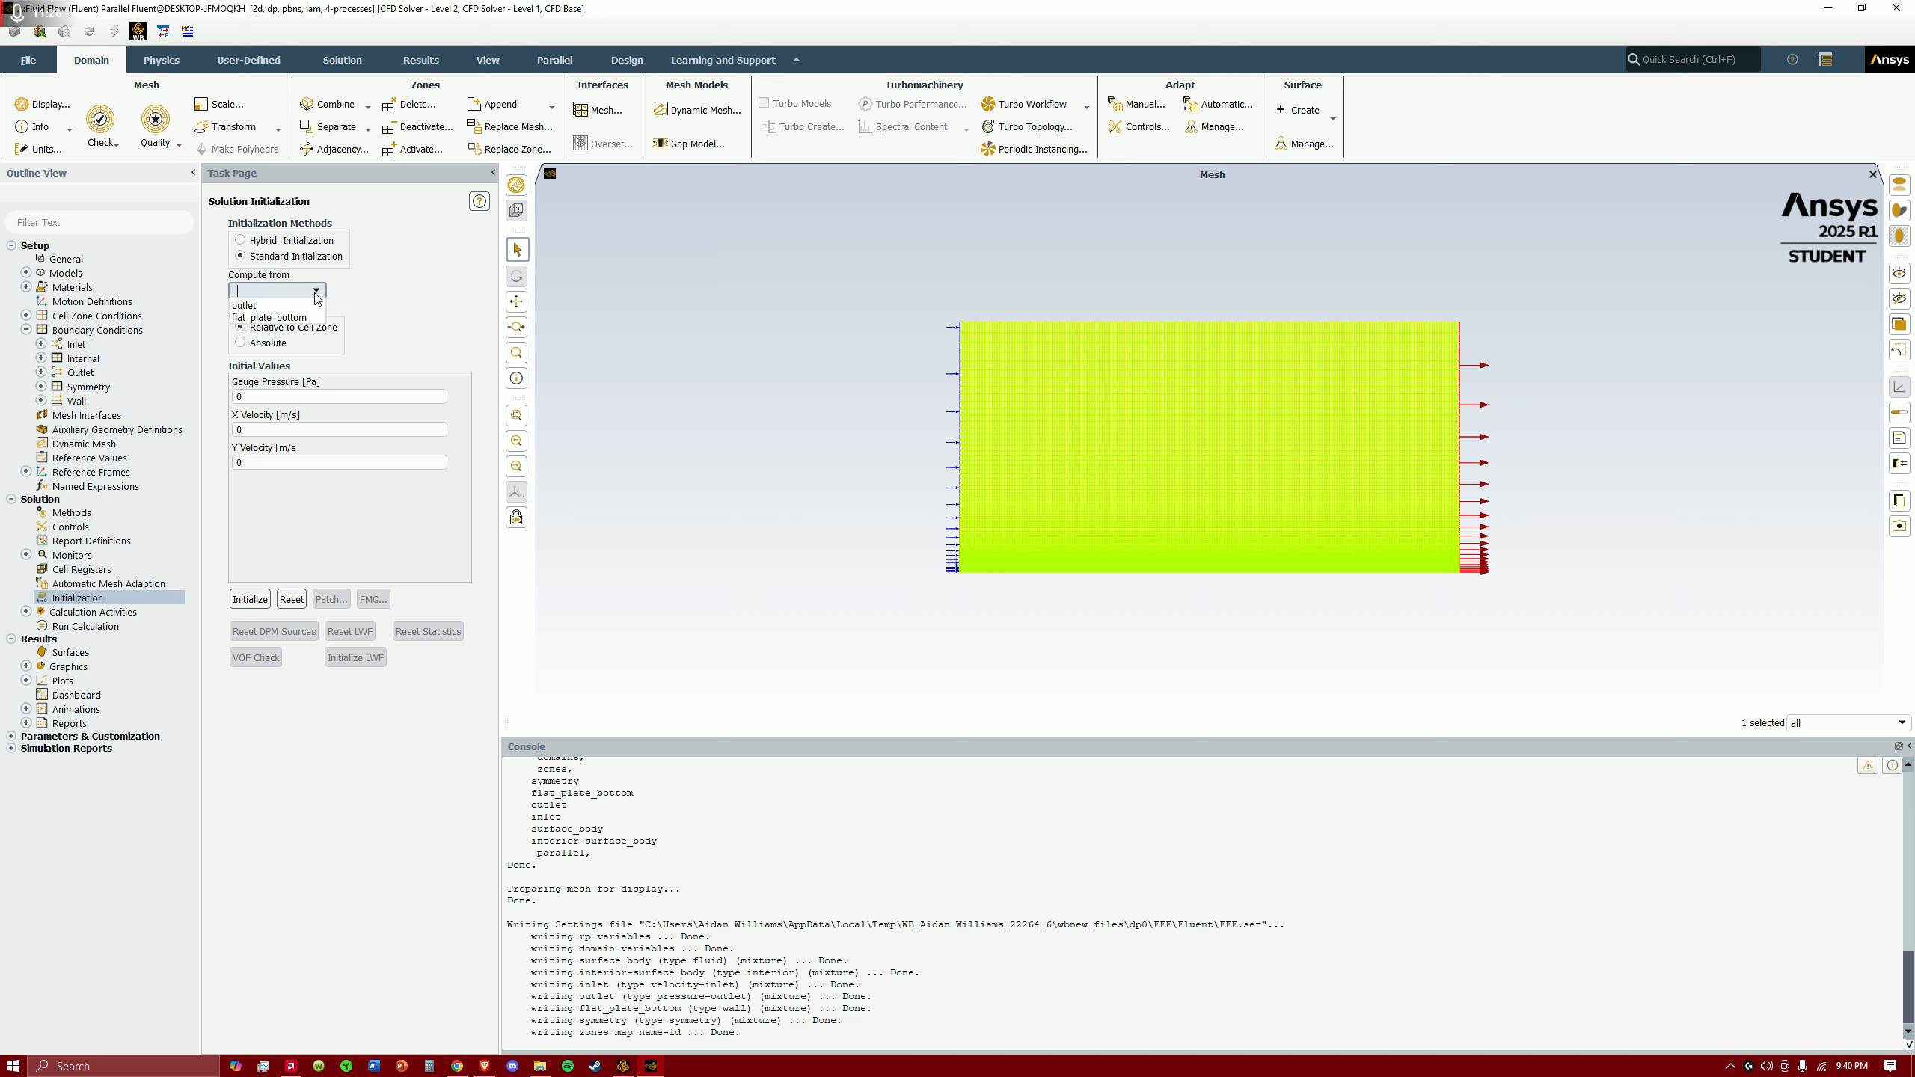
pyautogui.click(291, 333)
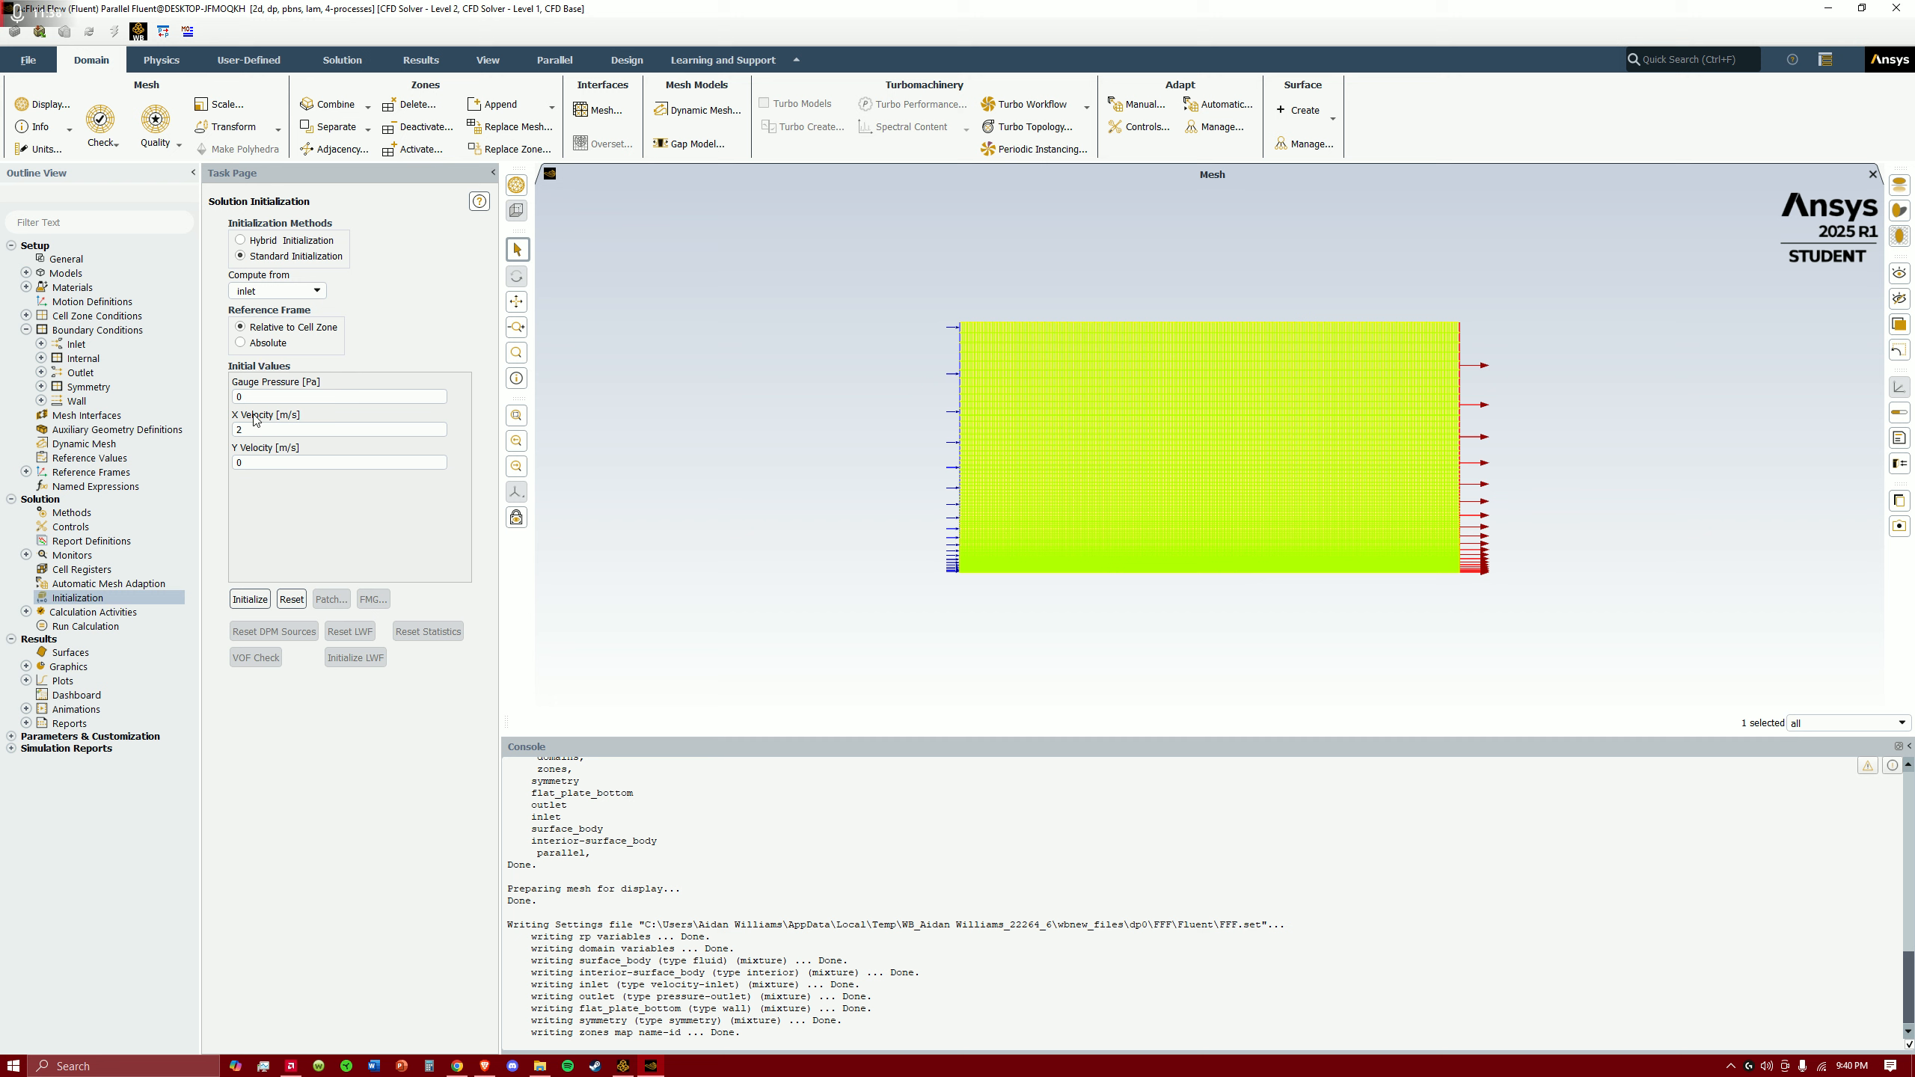
pyautogui.click(250, 600)
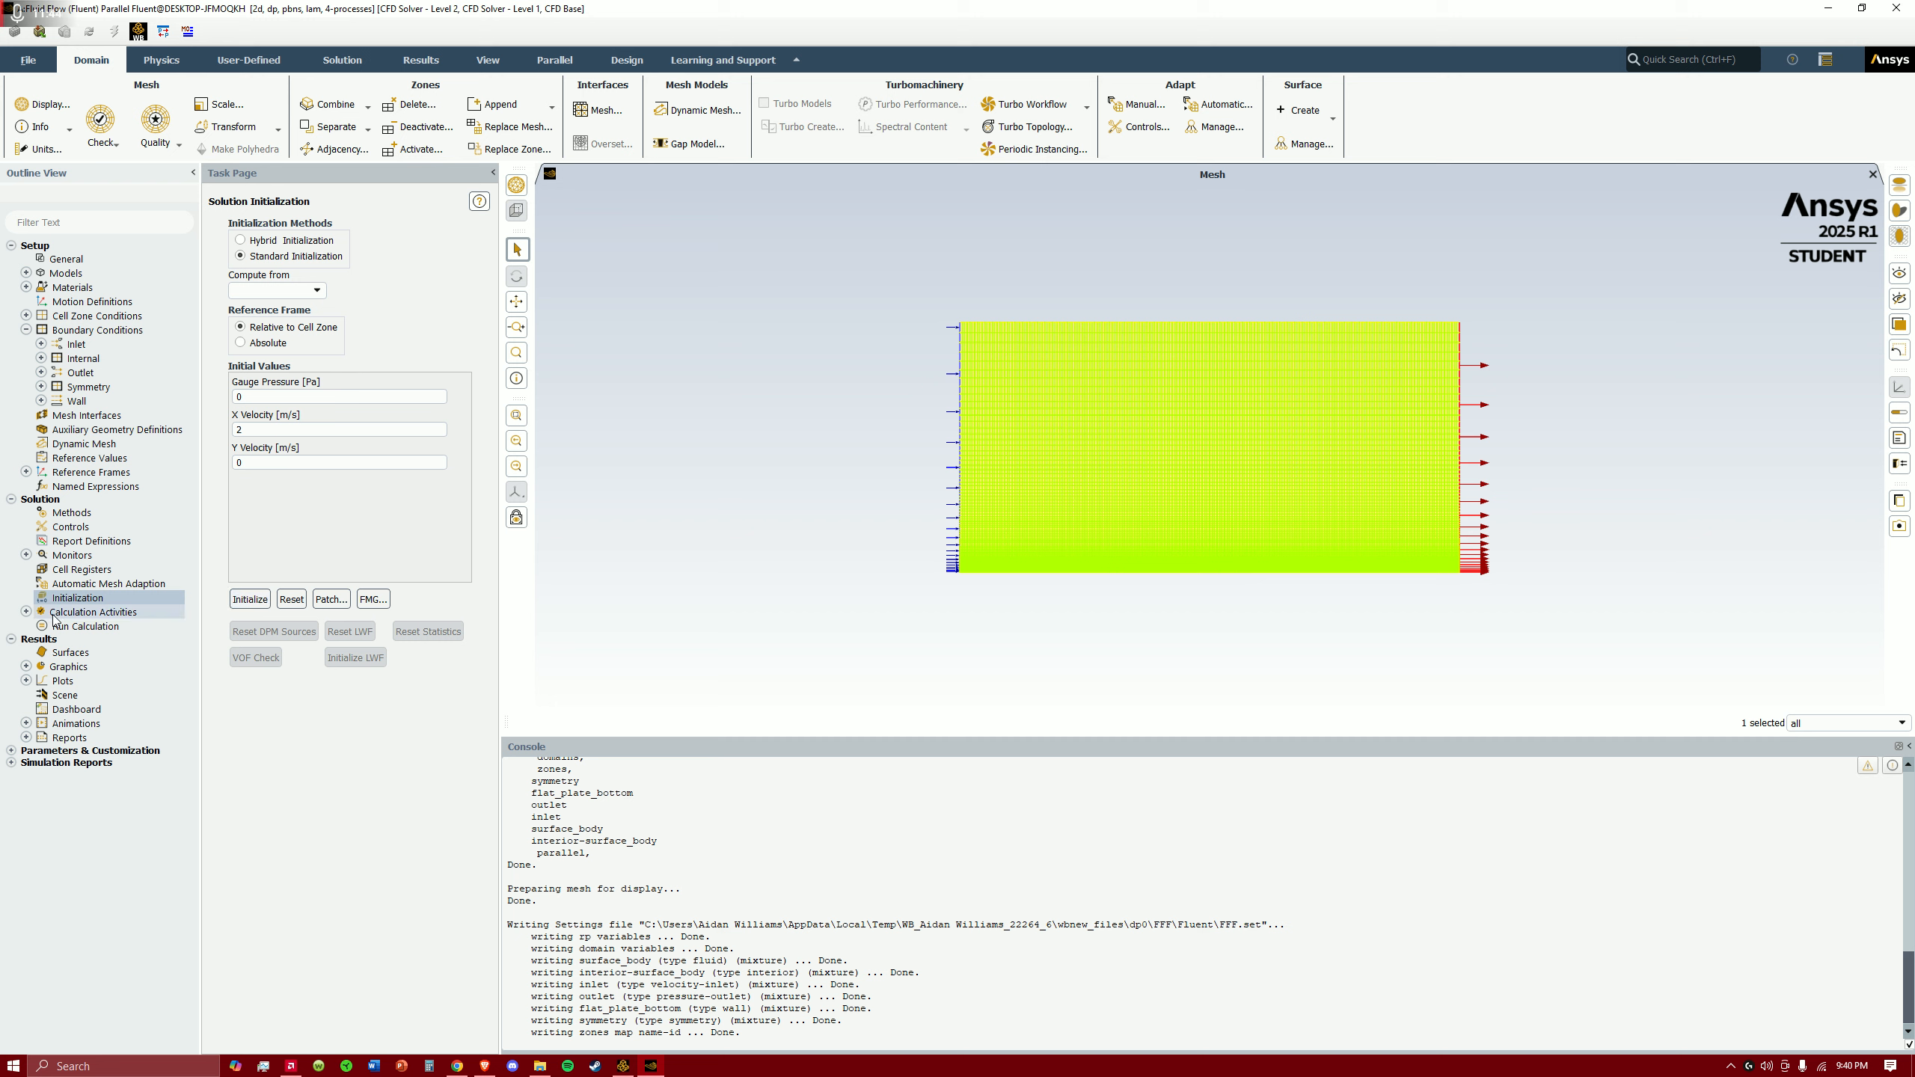
# - Set the number of iterations to 1000 and run the calculation
pyautogui.click(73, 631)
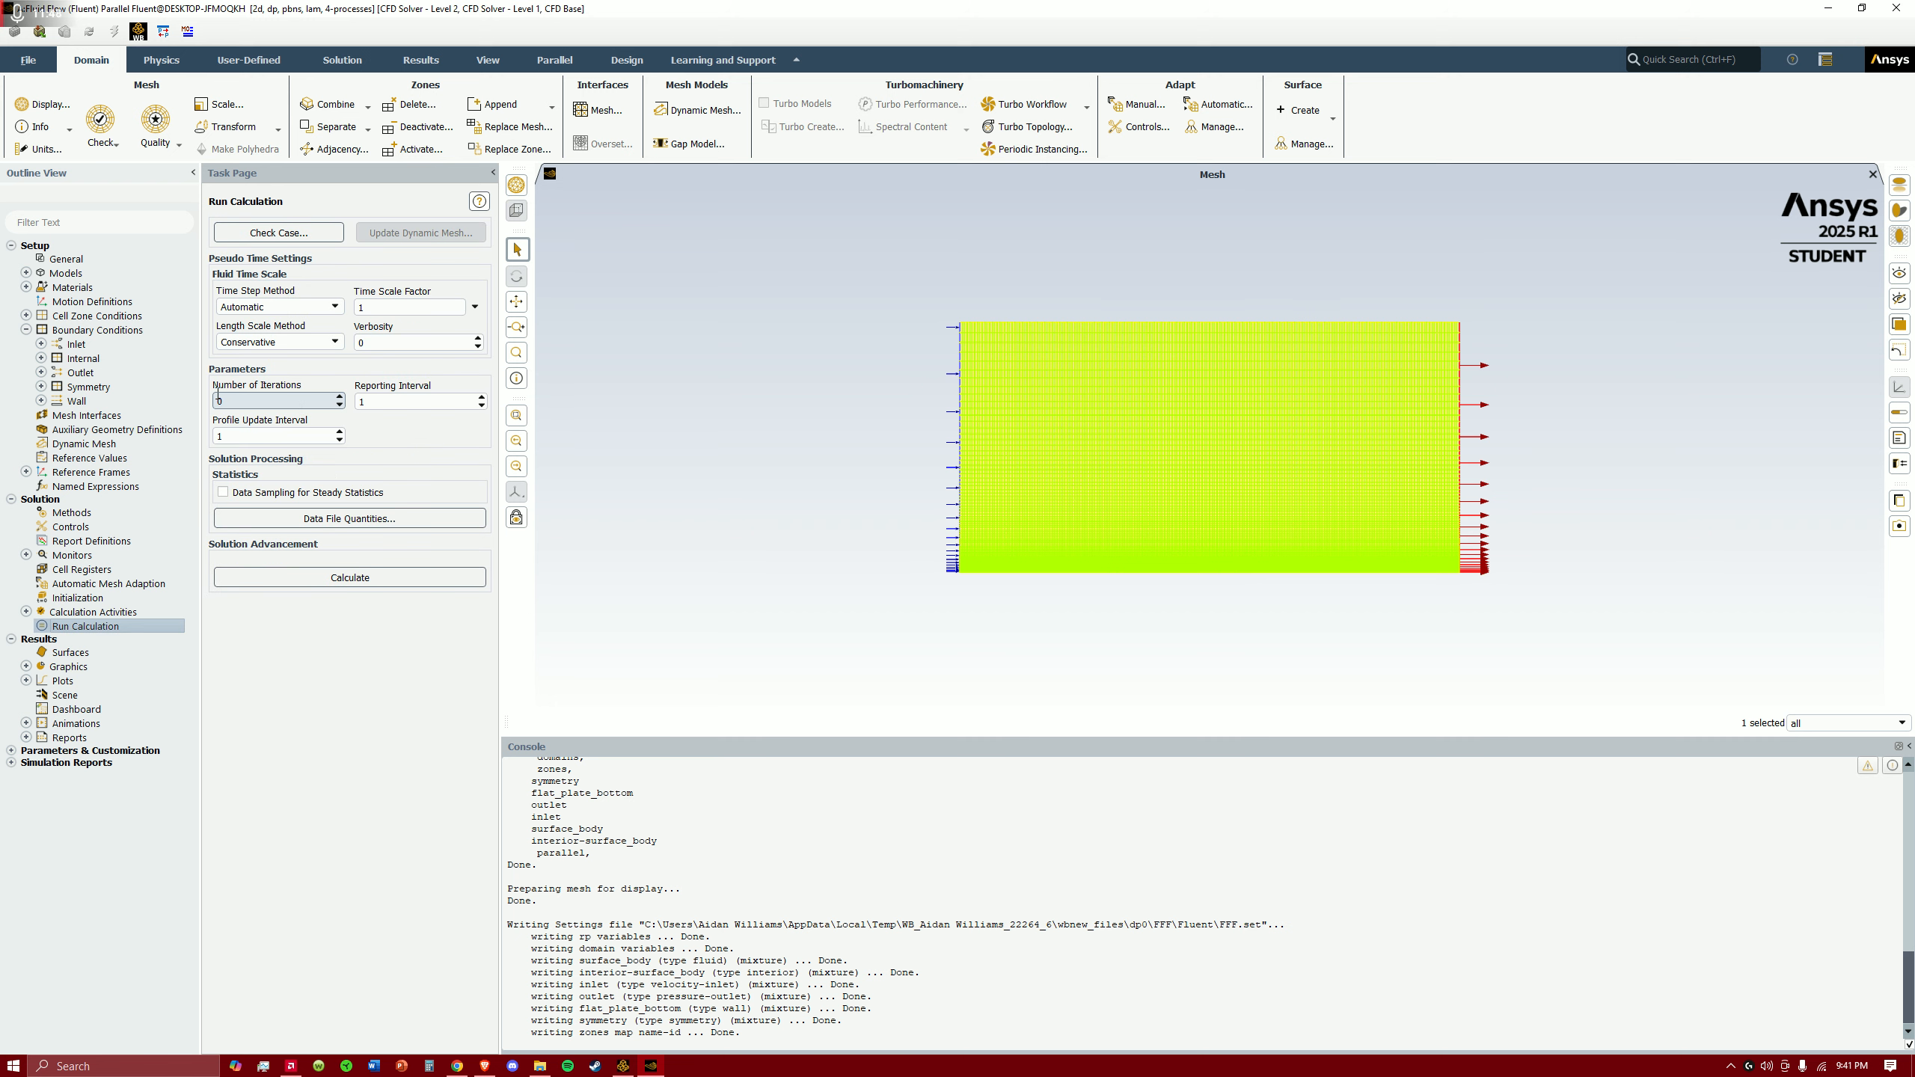
pyautogui.write('1000')
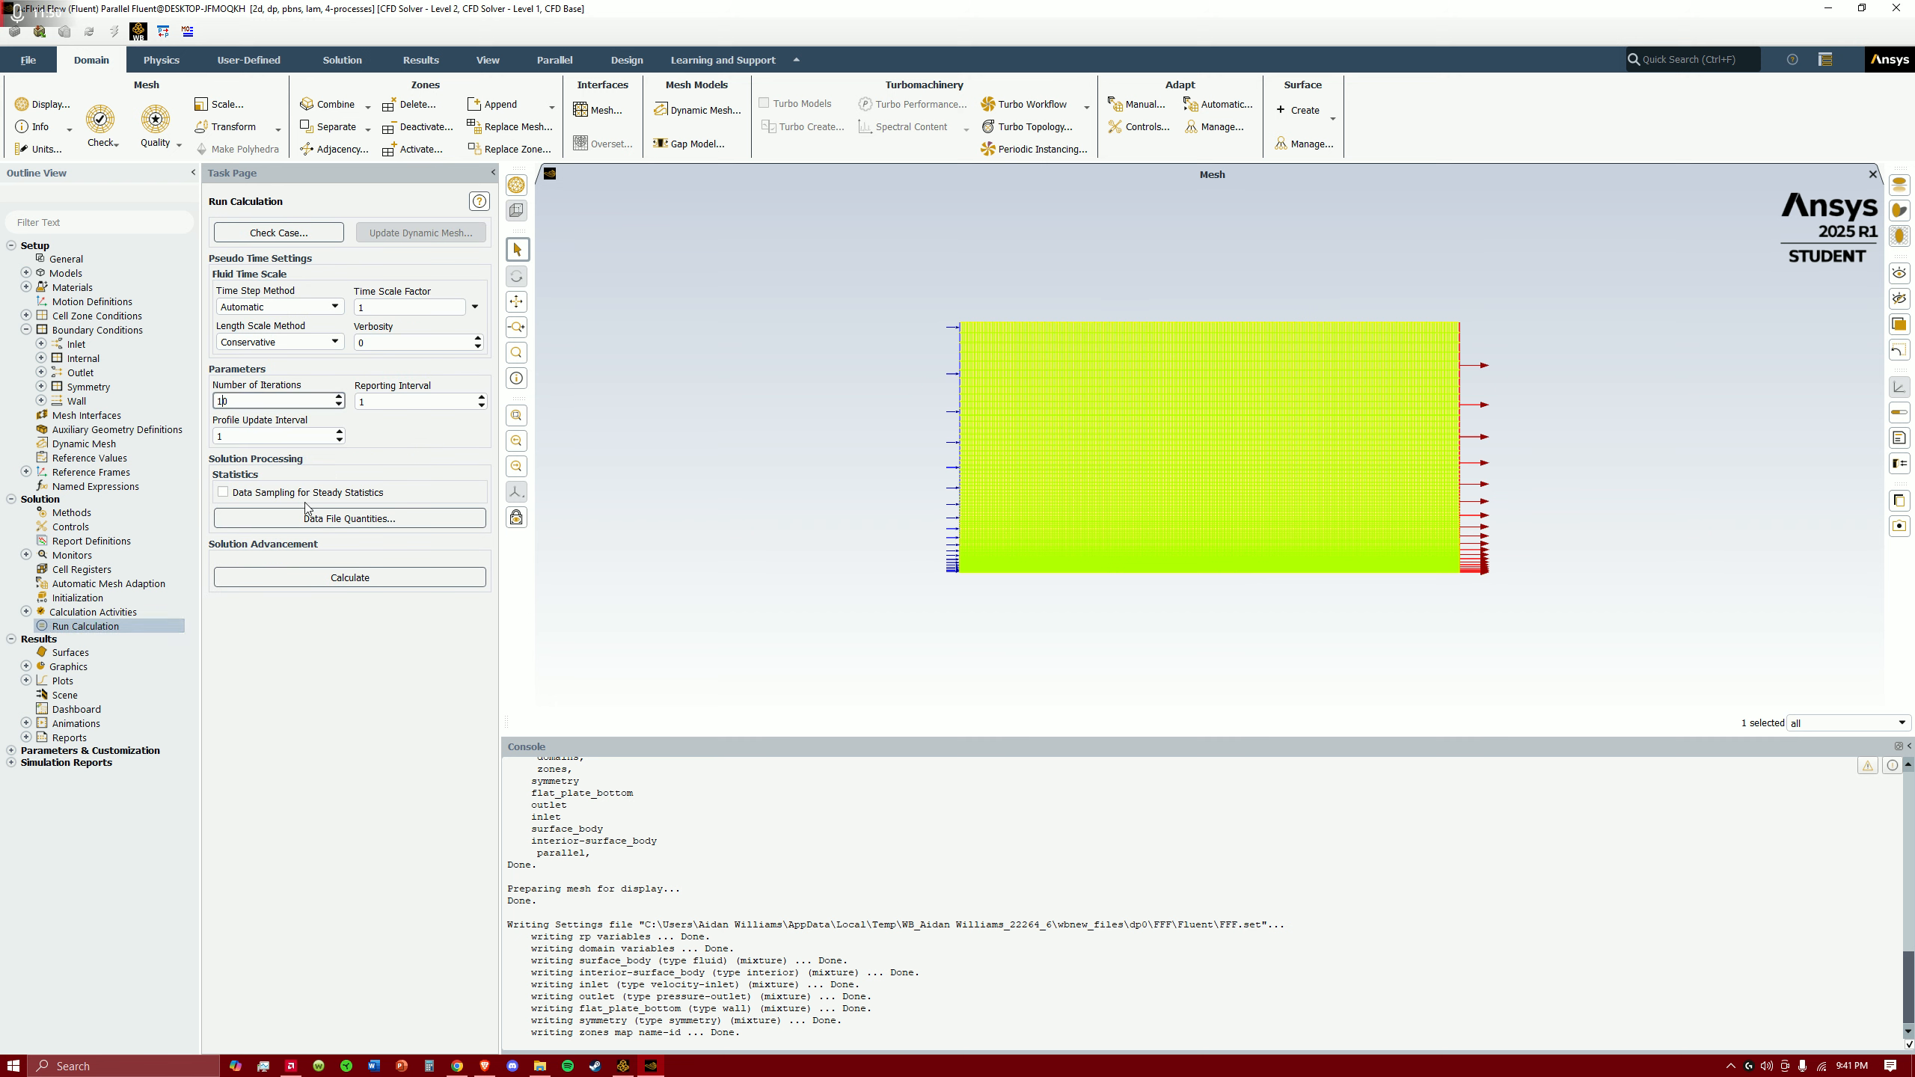
pyautogui.click(390, 443)
pyautogui.click(349, 578)
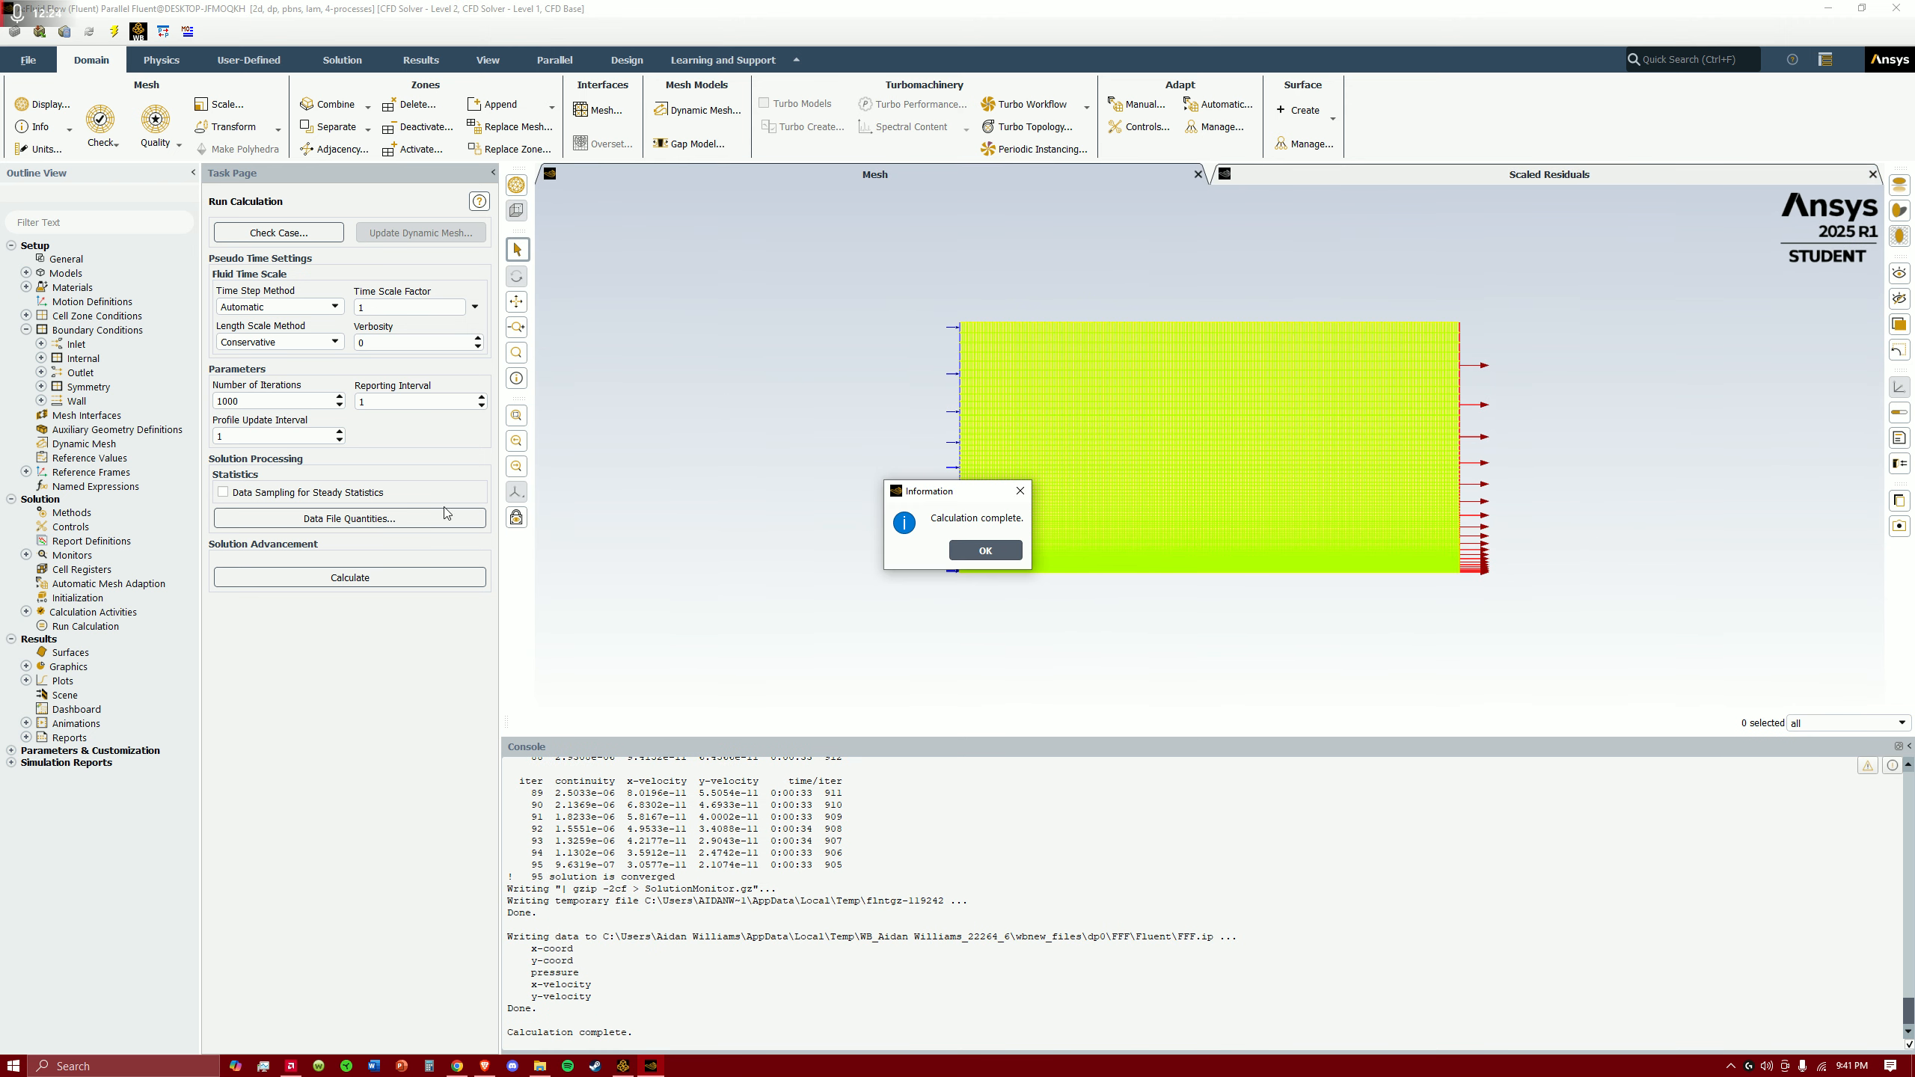
# - Close Fluent after the completed calculation and open the Fluid Flow system's Results in CFD-Post
pyautogui.click(988, 549)
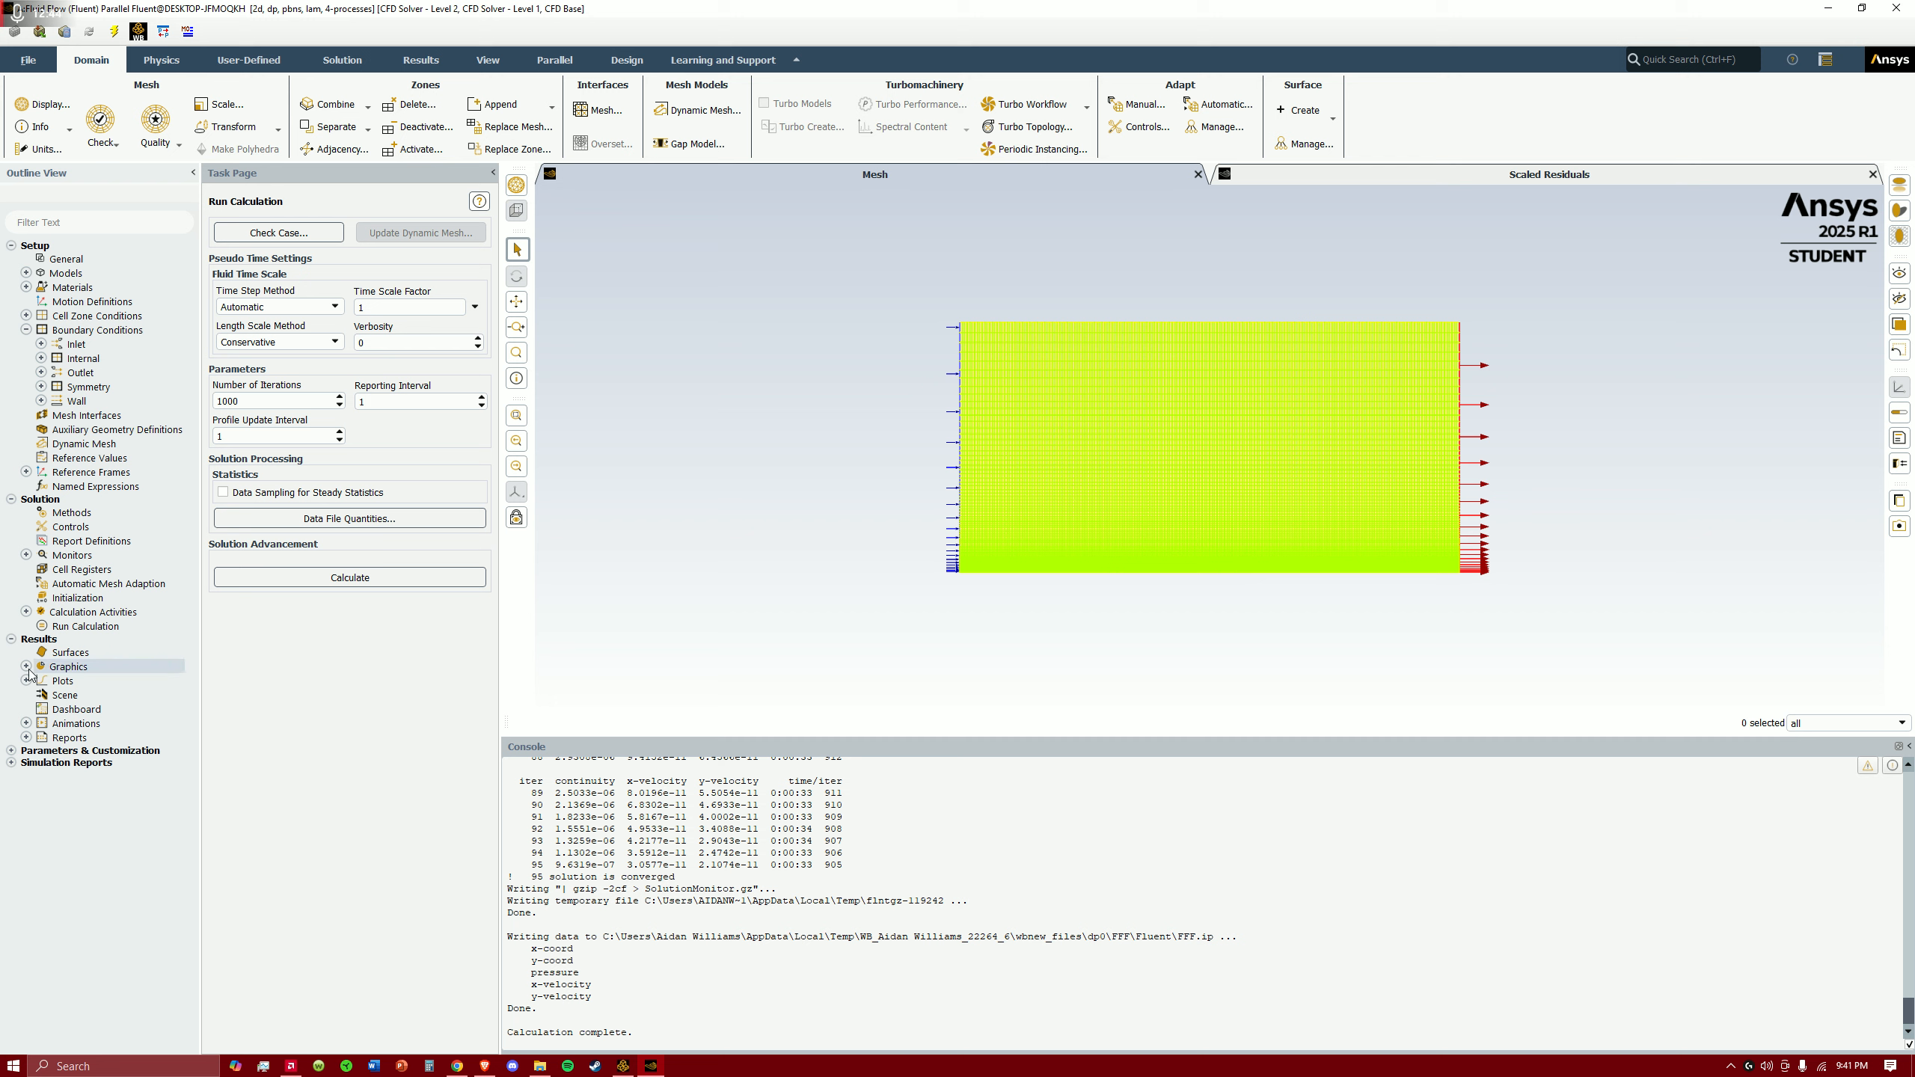
pyautogui.click(1896, 9)
pyautogui.click(960, 553)
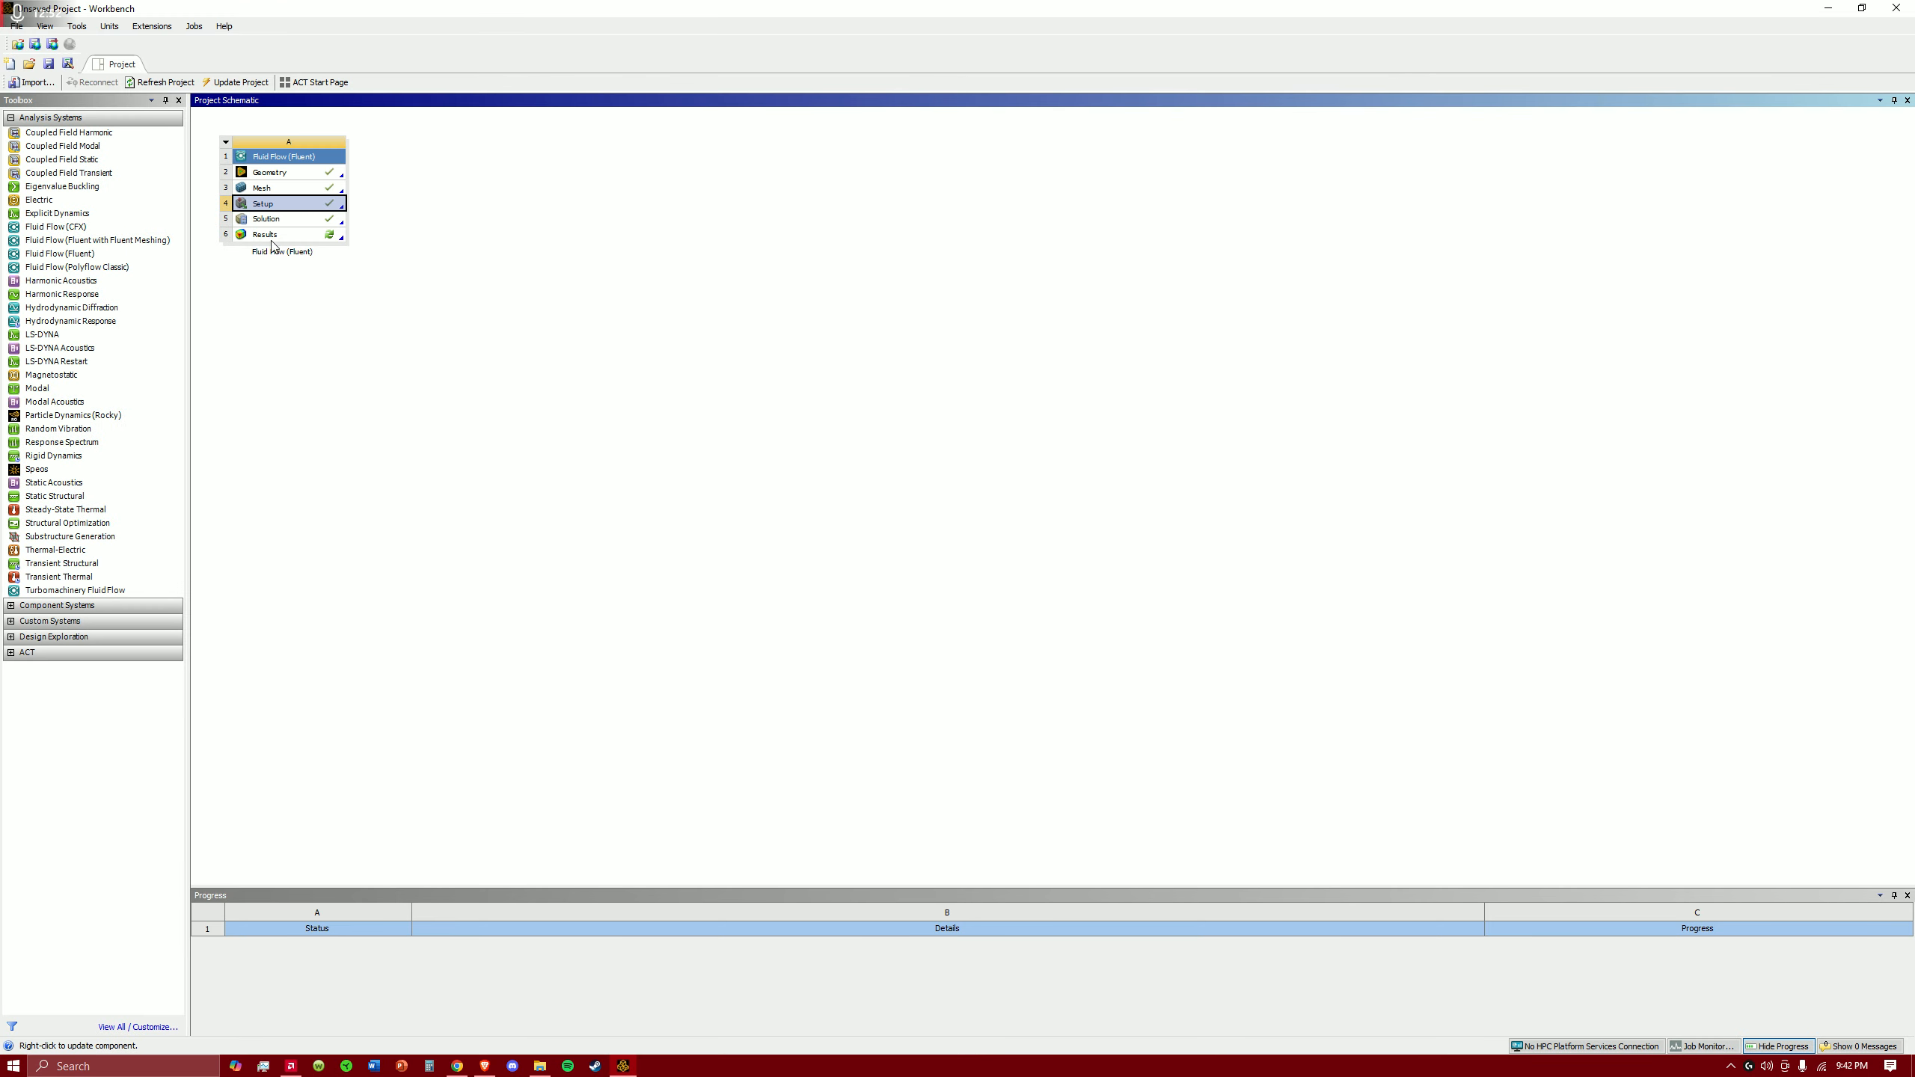
pyautogui.doubleClick(296, 234)
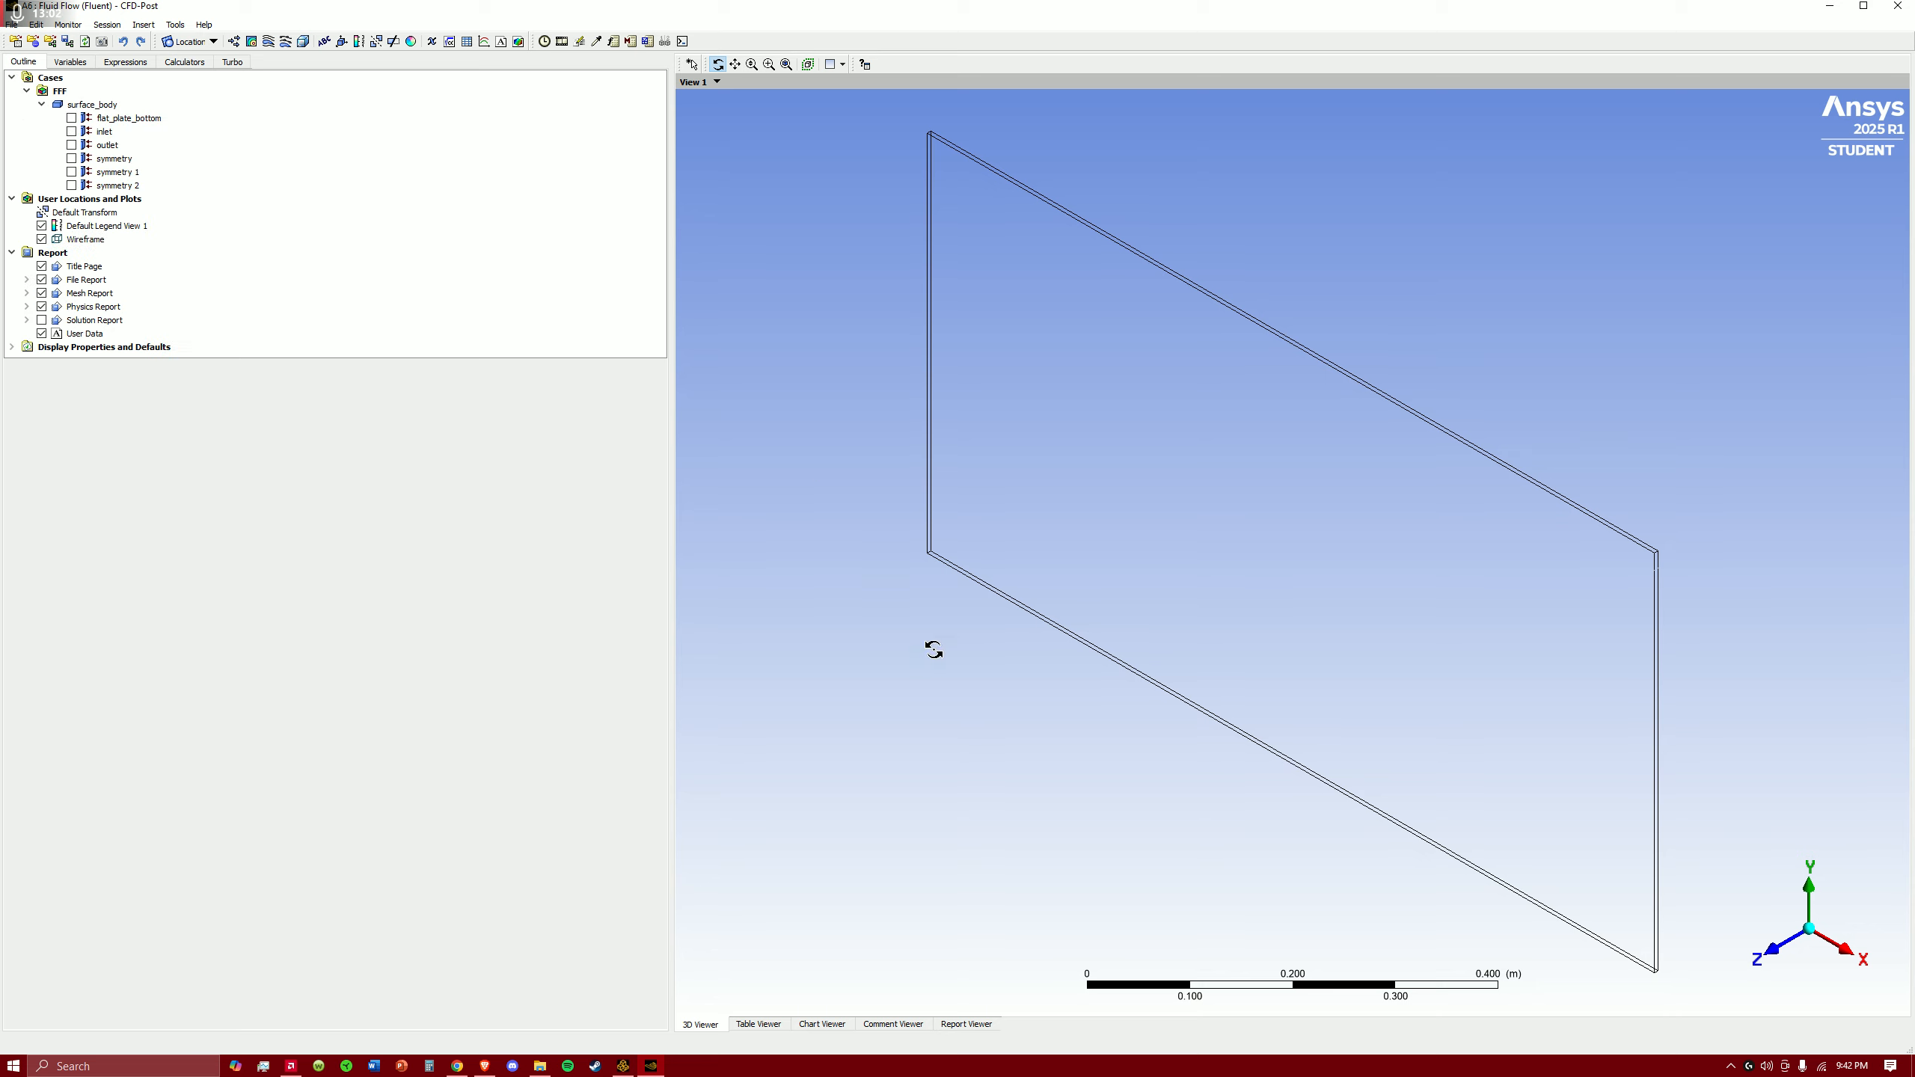
# - Orient the model to face the XY plane and insert a contour plot named VelocityContour
pyautogui.click(1774, 951)
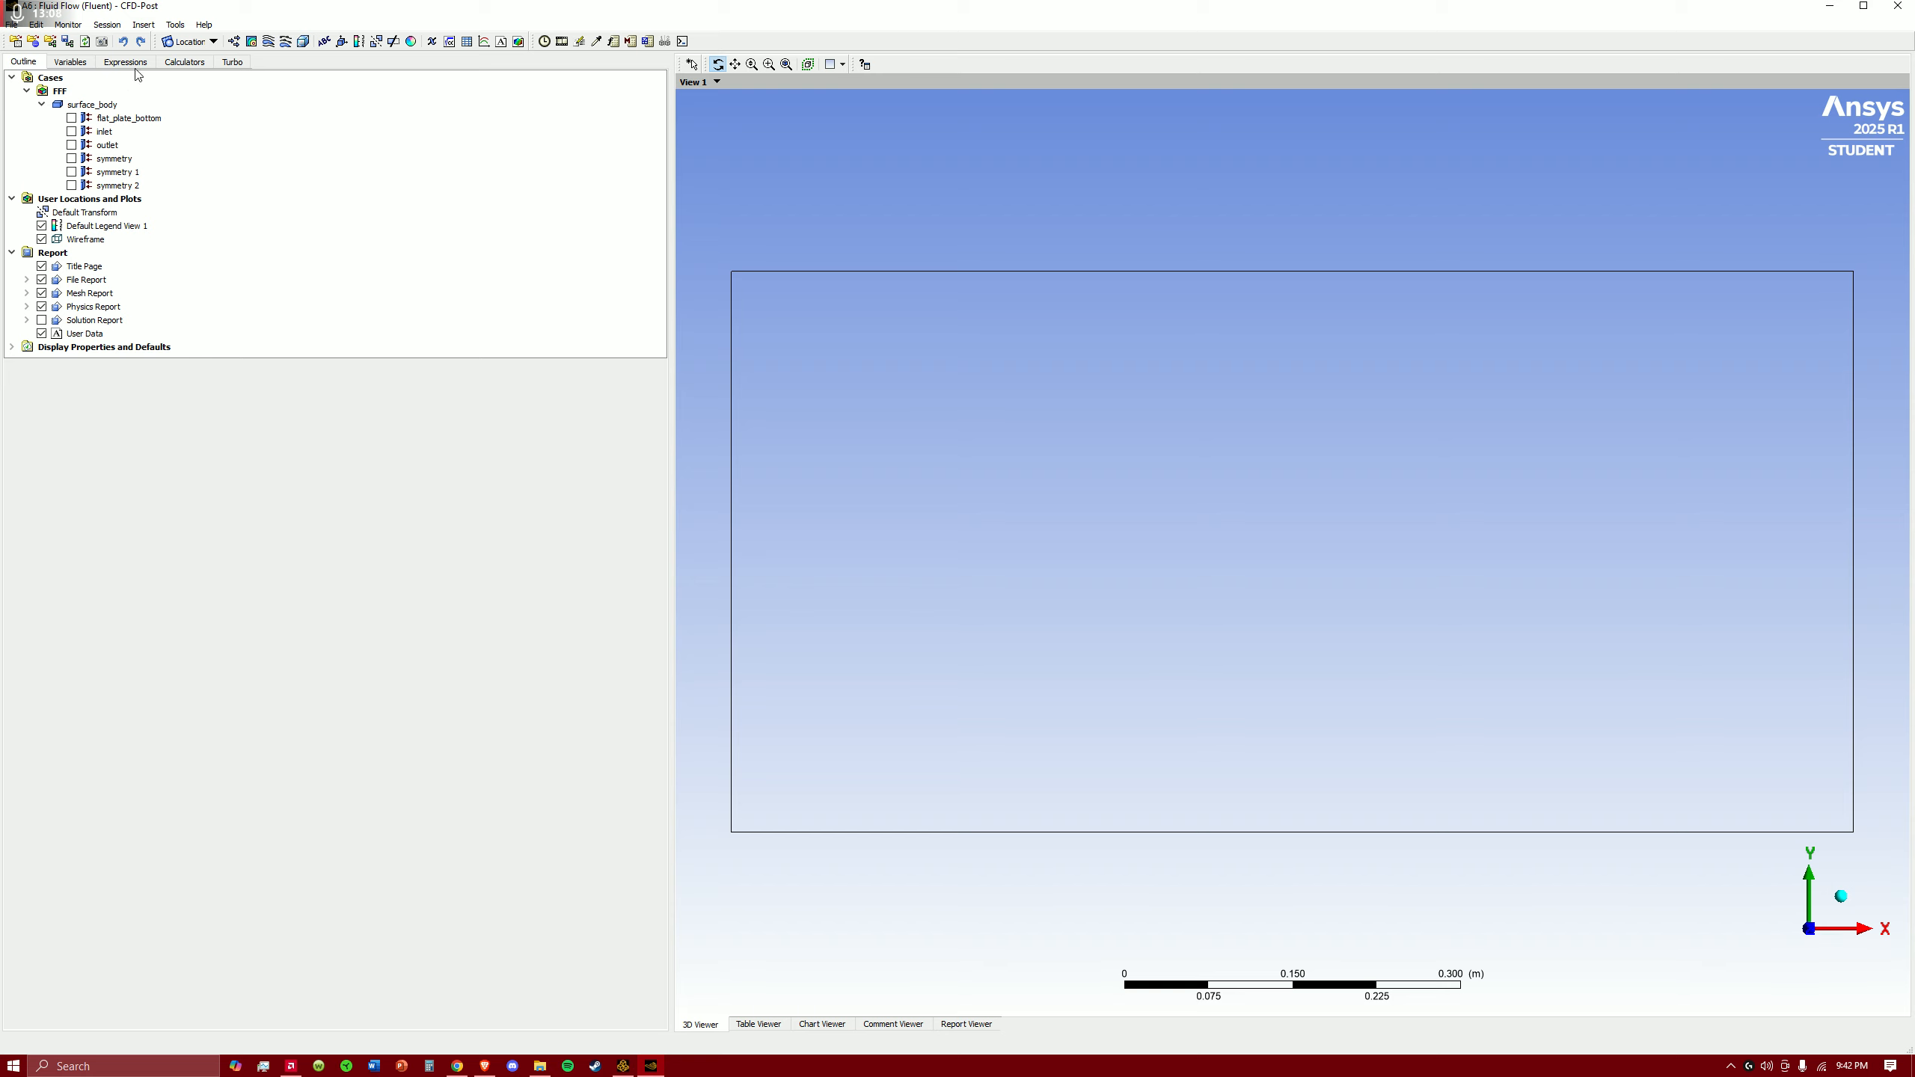
pyautogui.click(252, 42)
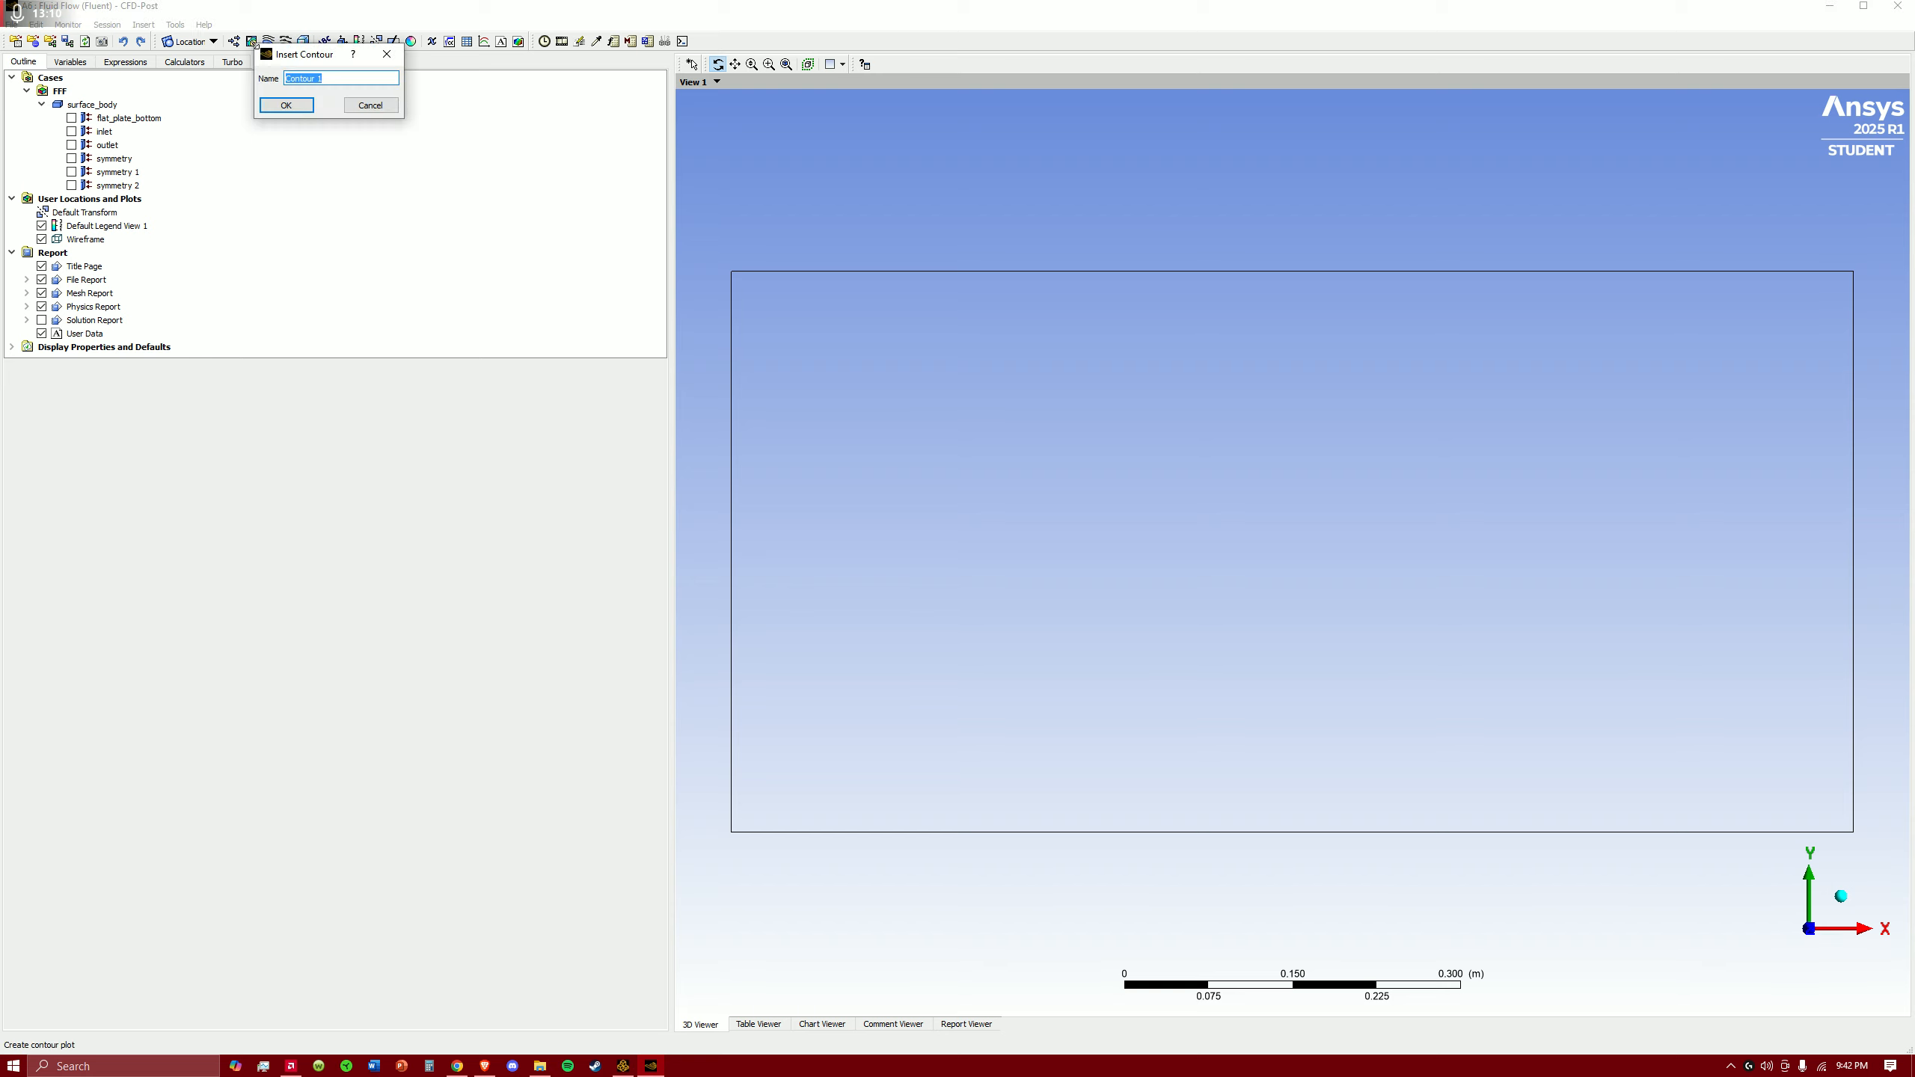
pyautogui.write('Velocity')
pyautogui.click(296, 105)
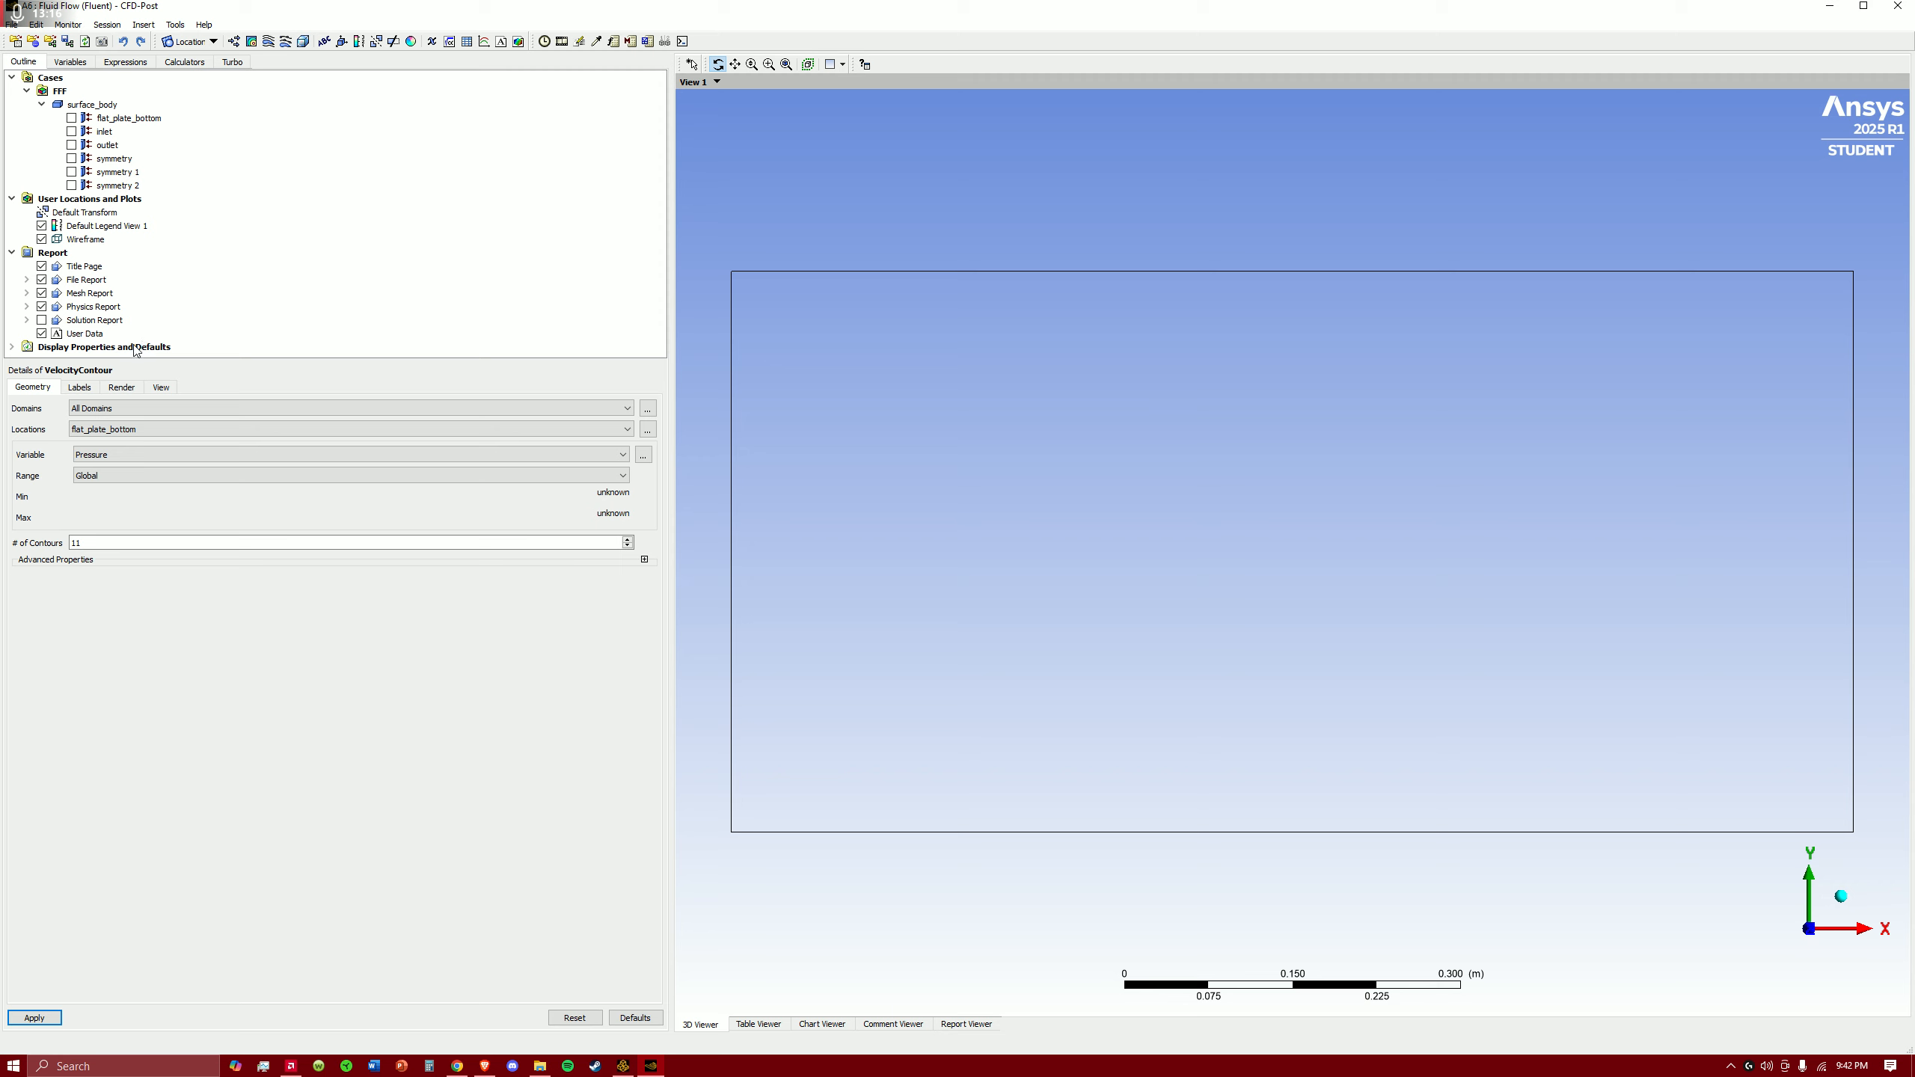
# - Plot VelocityContour on symmetry 1 with the Velocity variable and 150 contours
pyautogui.click(162, 432)
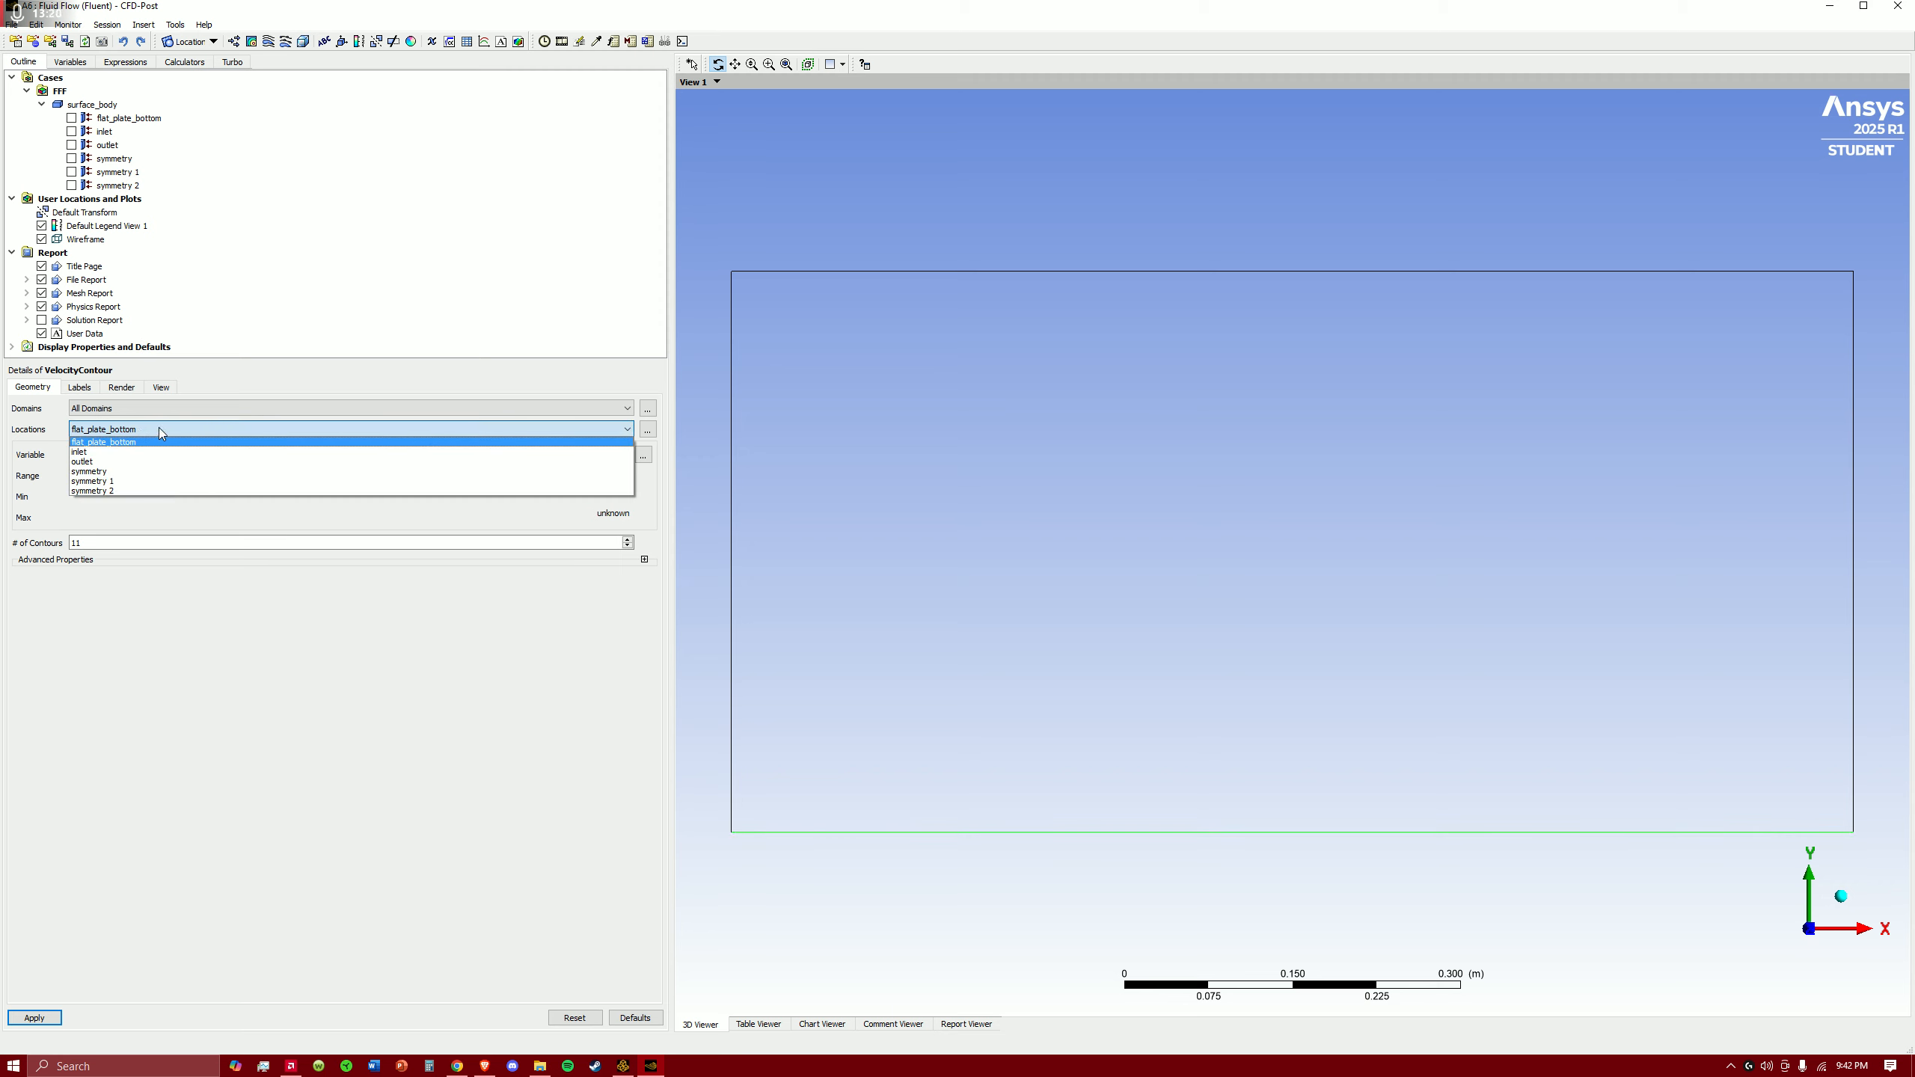
pyautogui.click(160, 430)
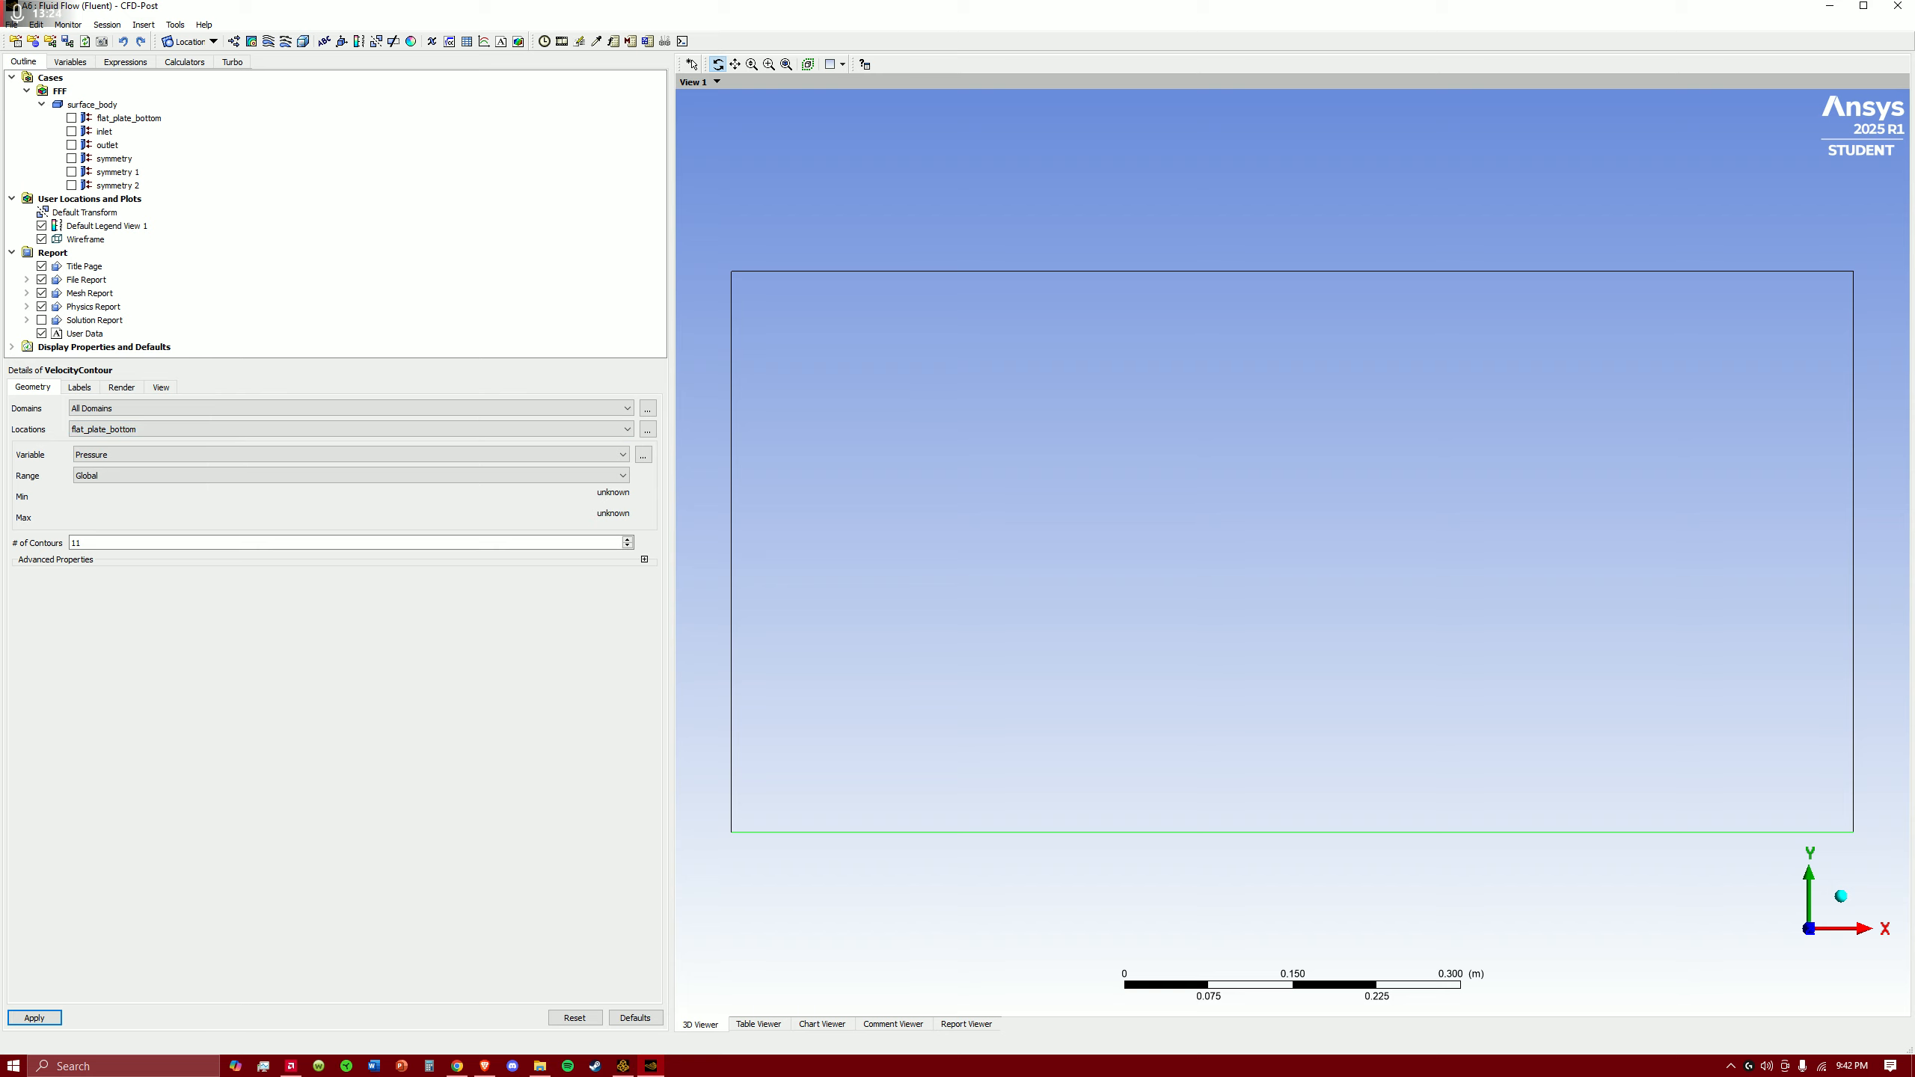
pyautogui.click(166, 430)
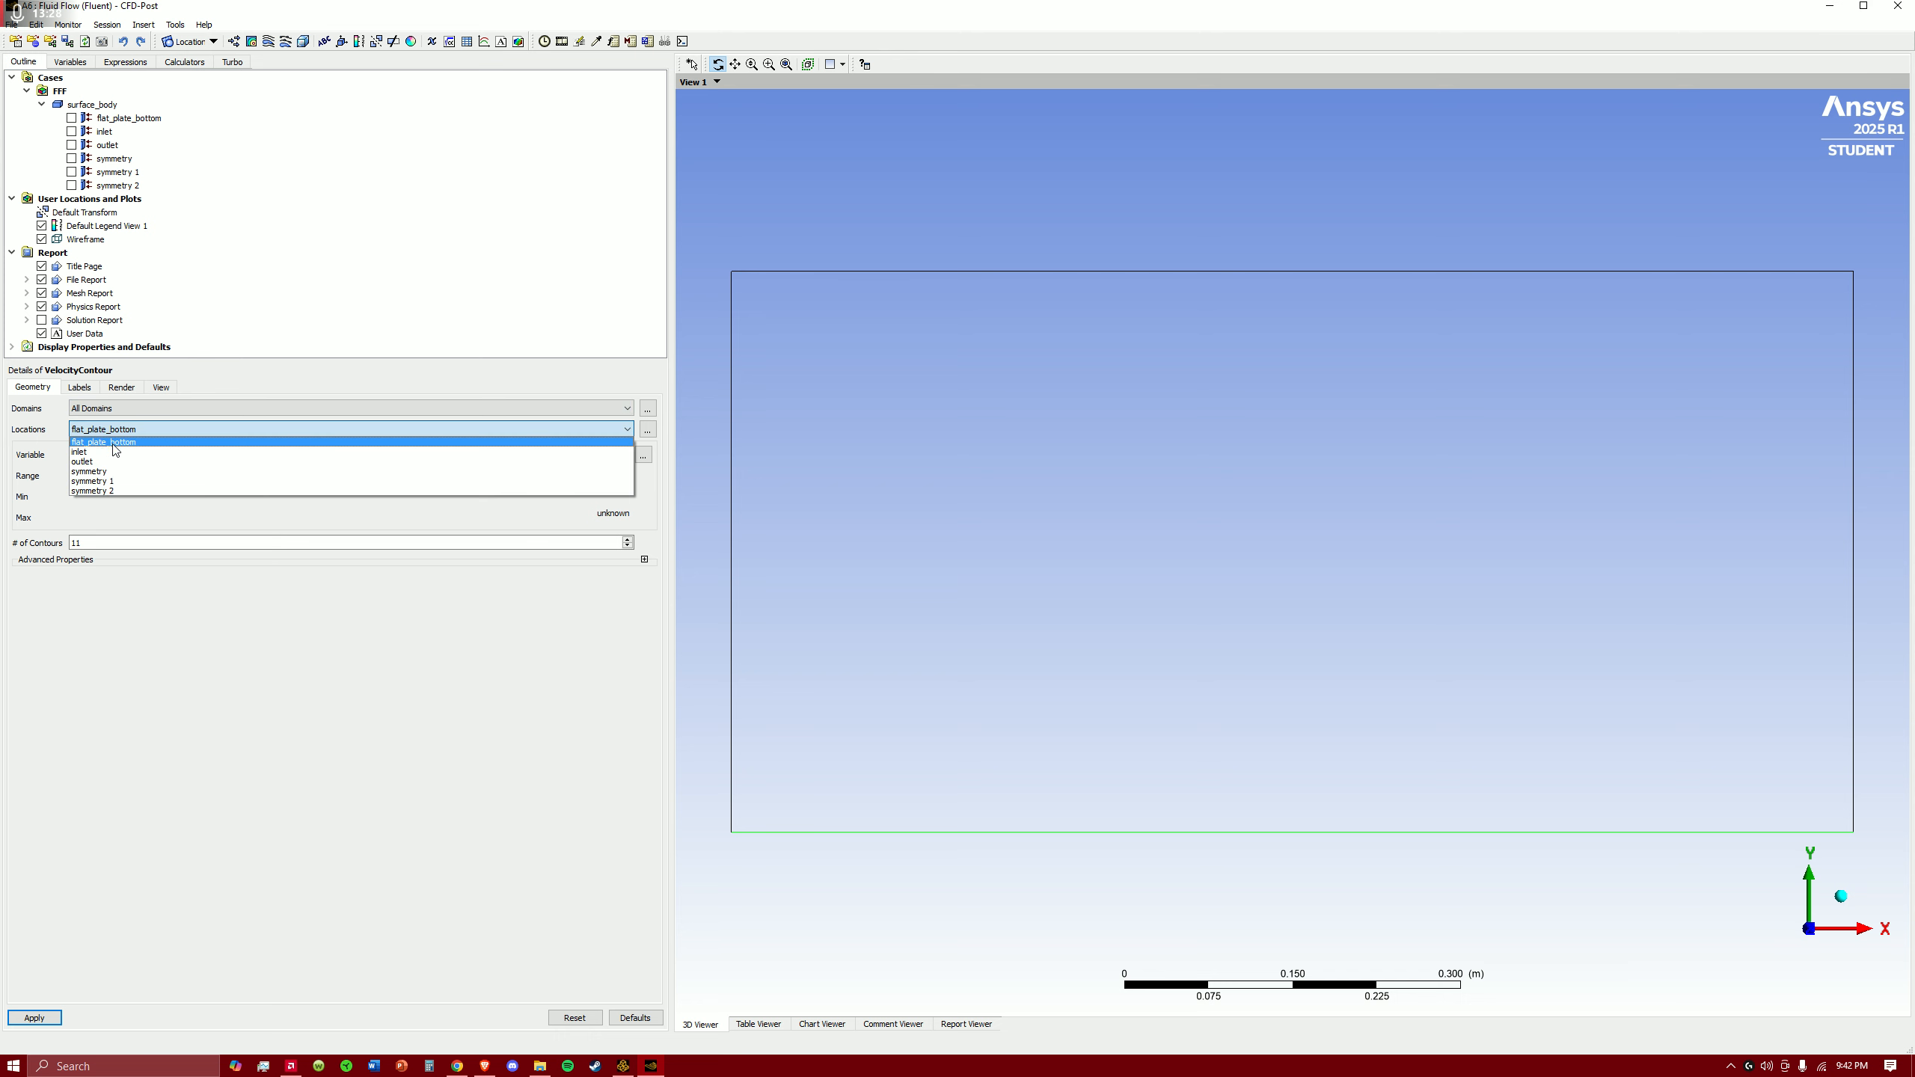
pyautogui.click(128, 482)
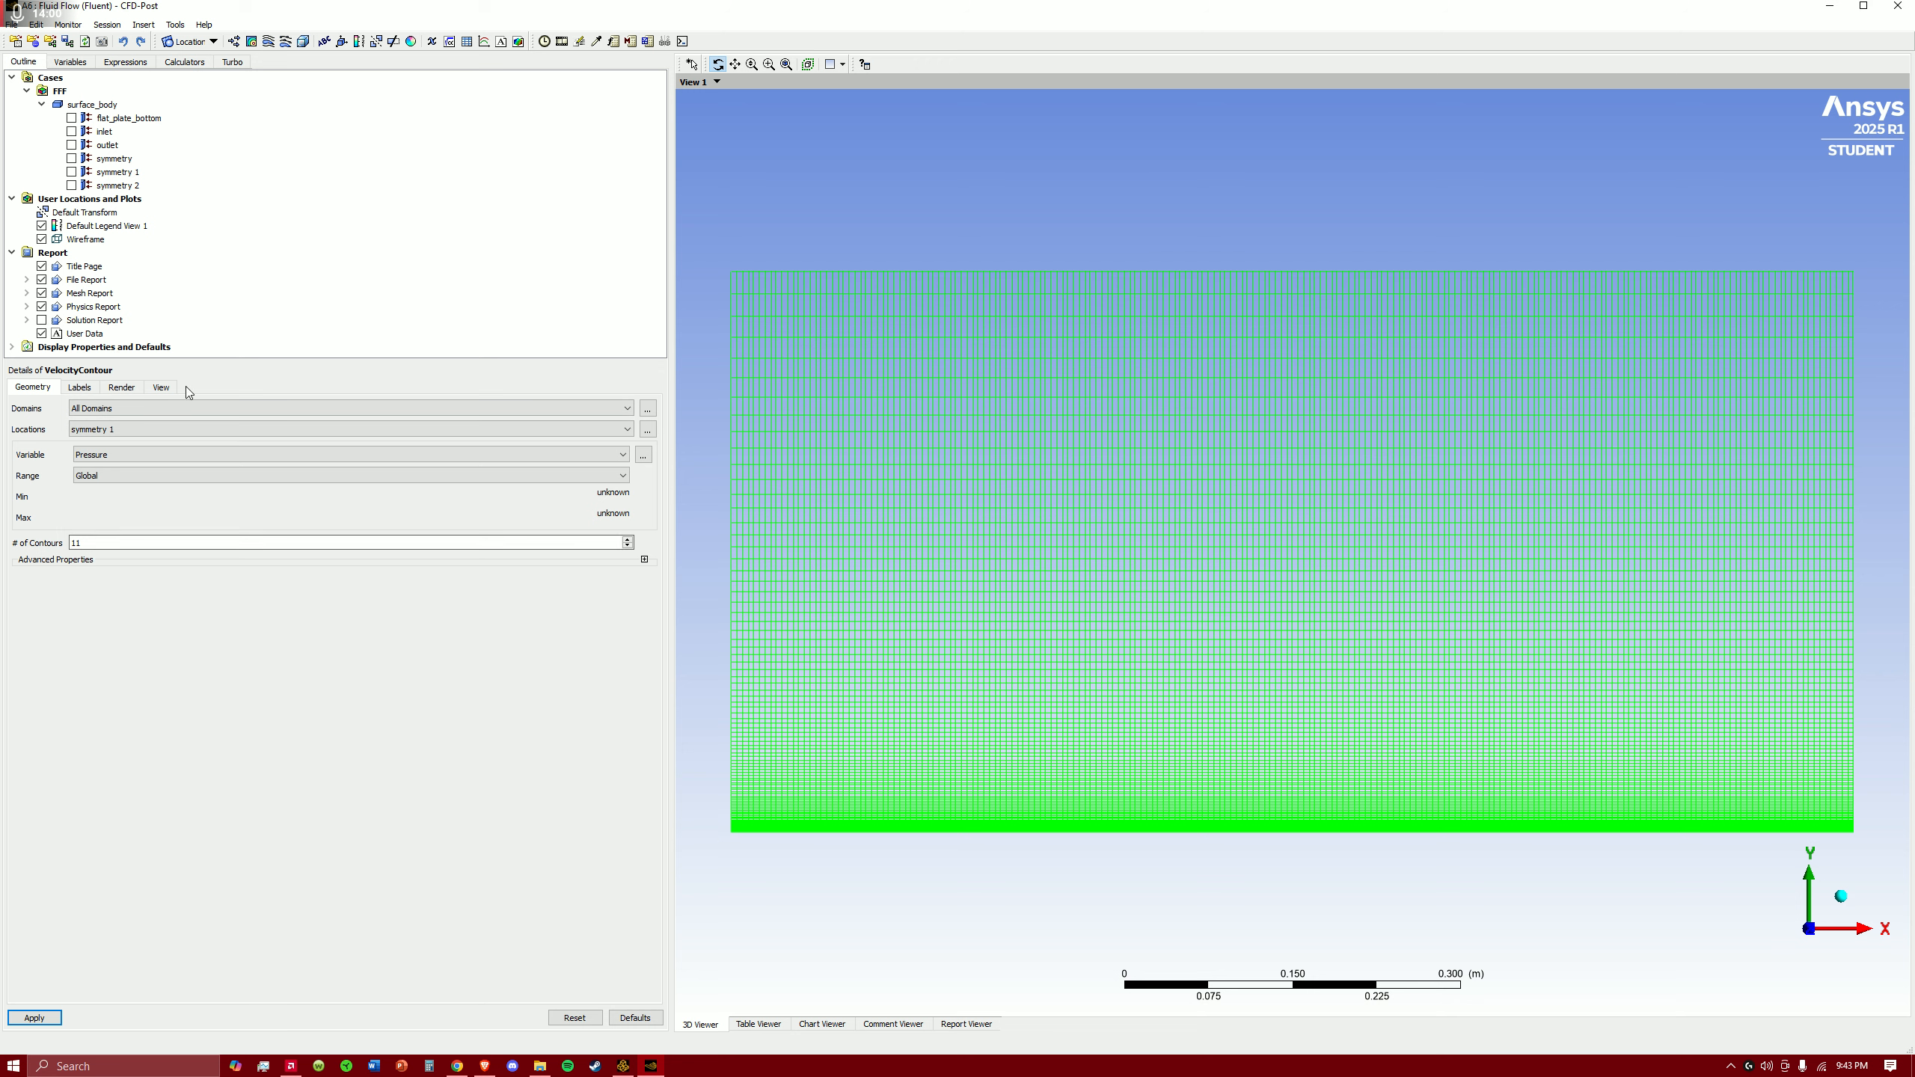
pyautogui.click(110, 456)
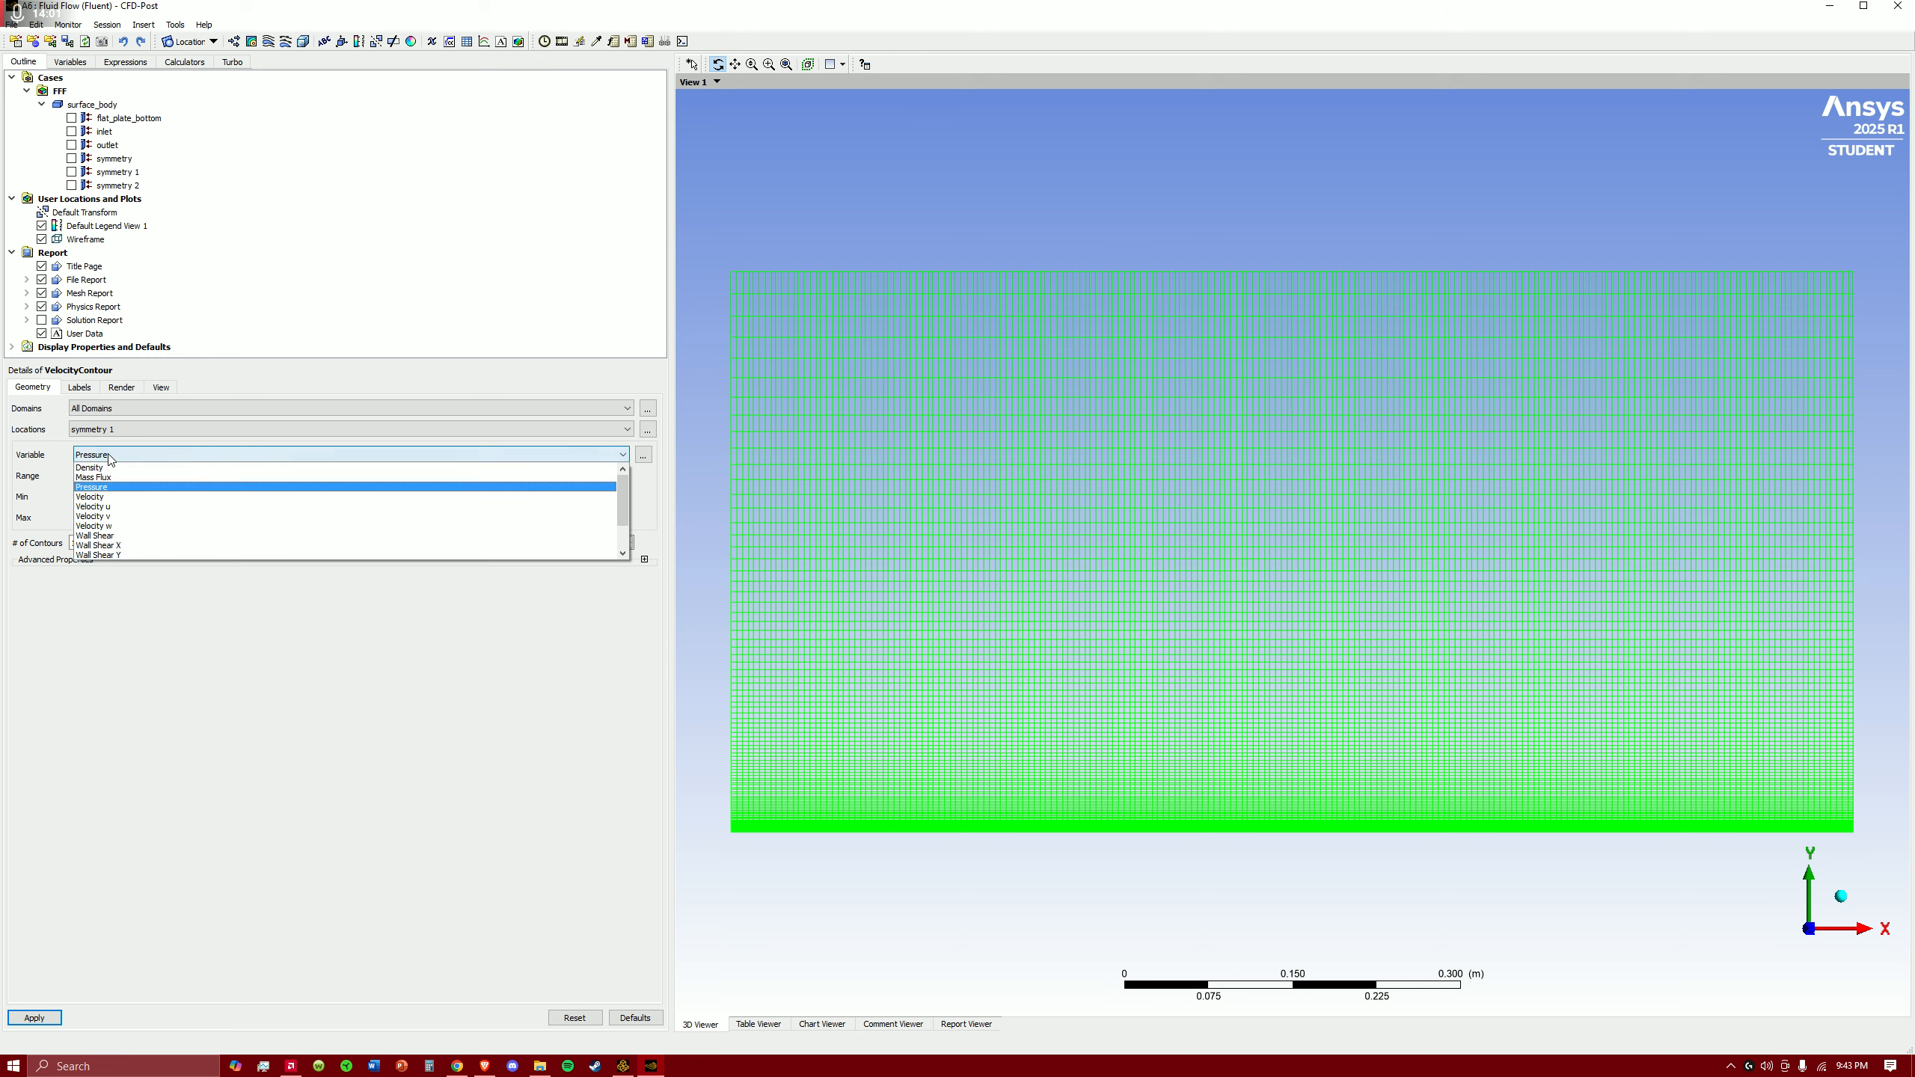
pyautogui.click(114, 497)
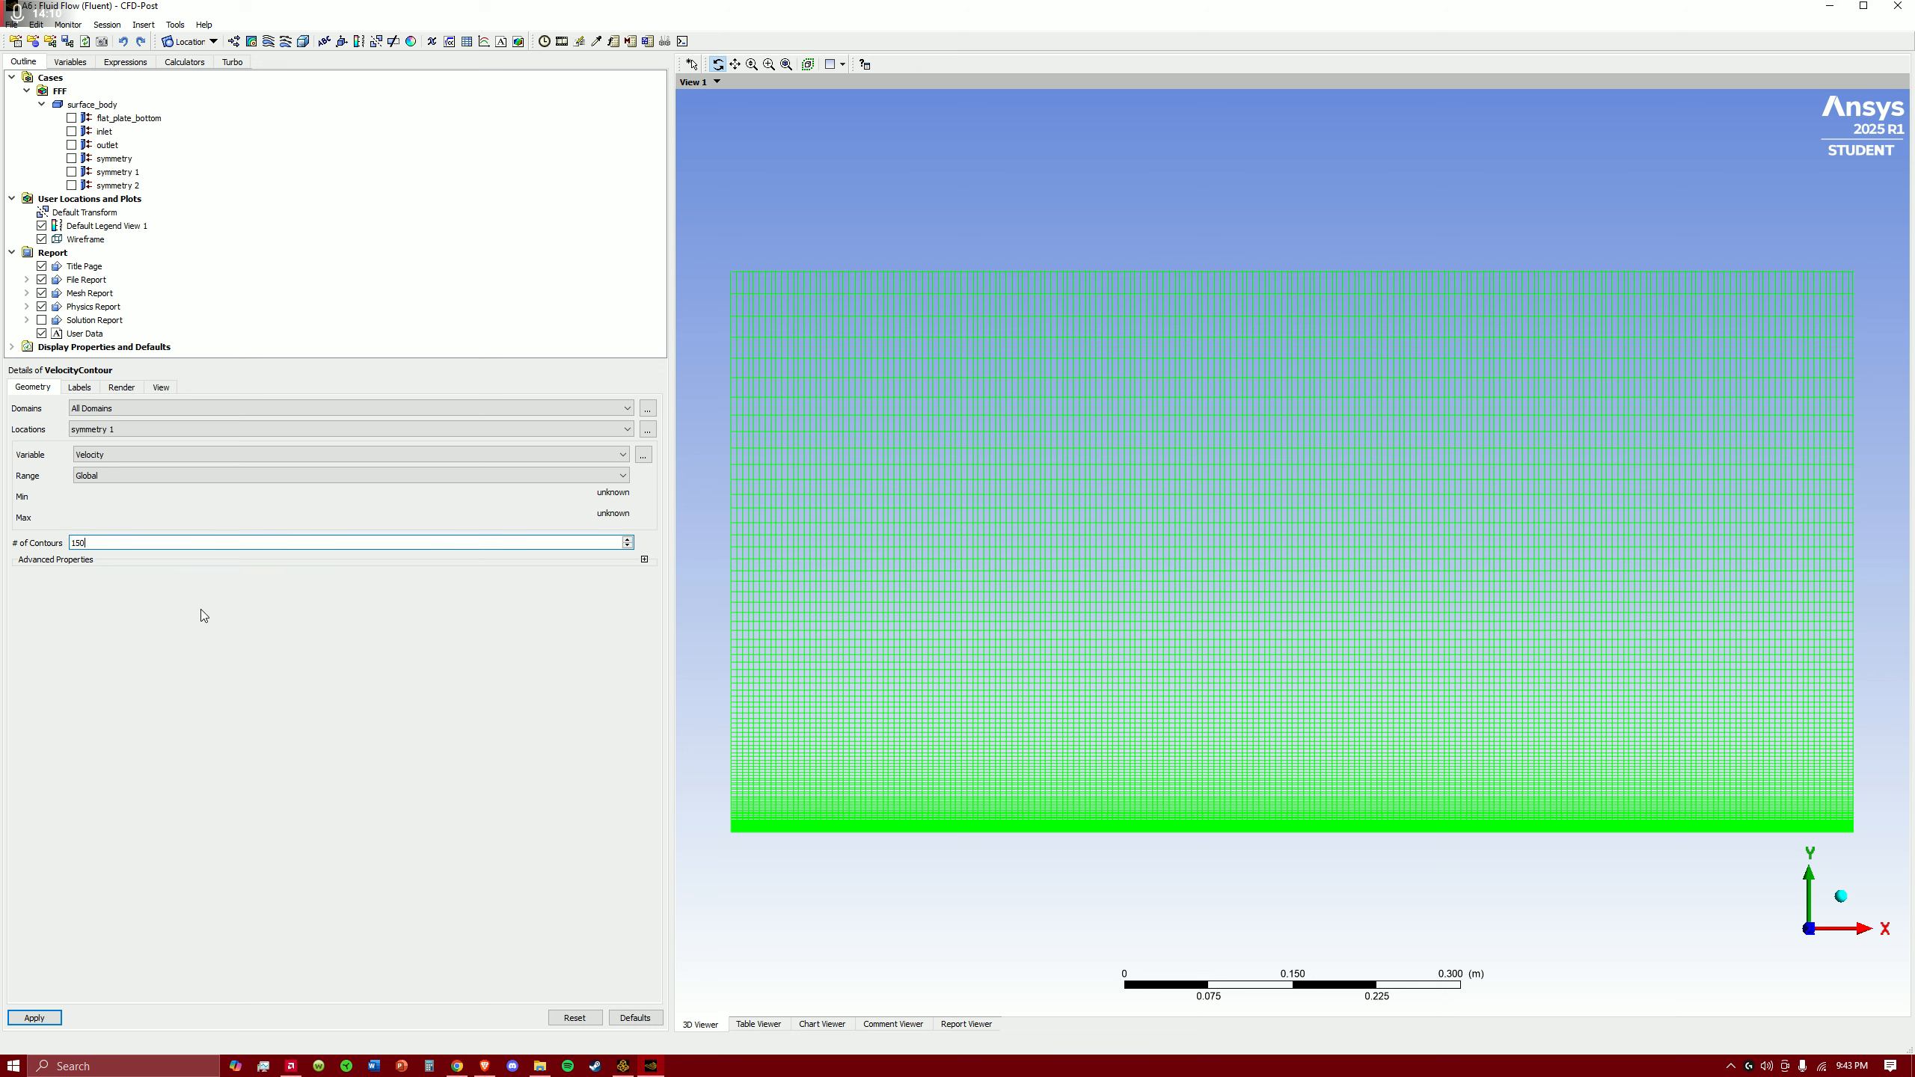
pyautogui.click(79, 388)
pyautogui.click(121, 388)
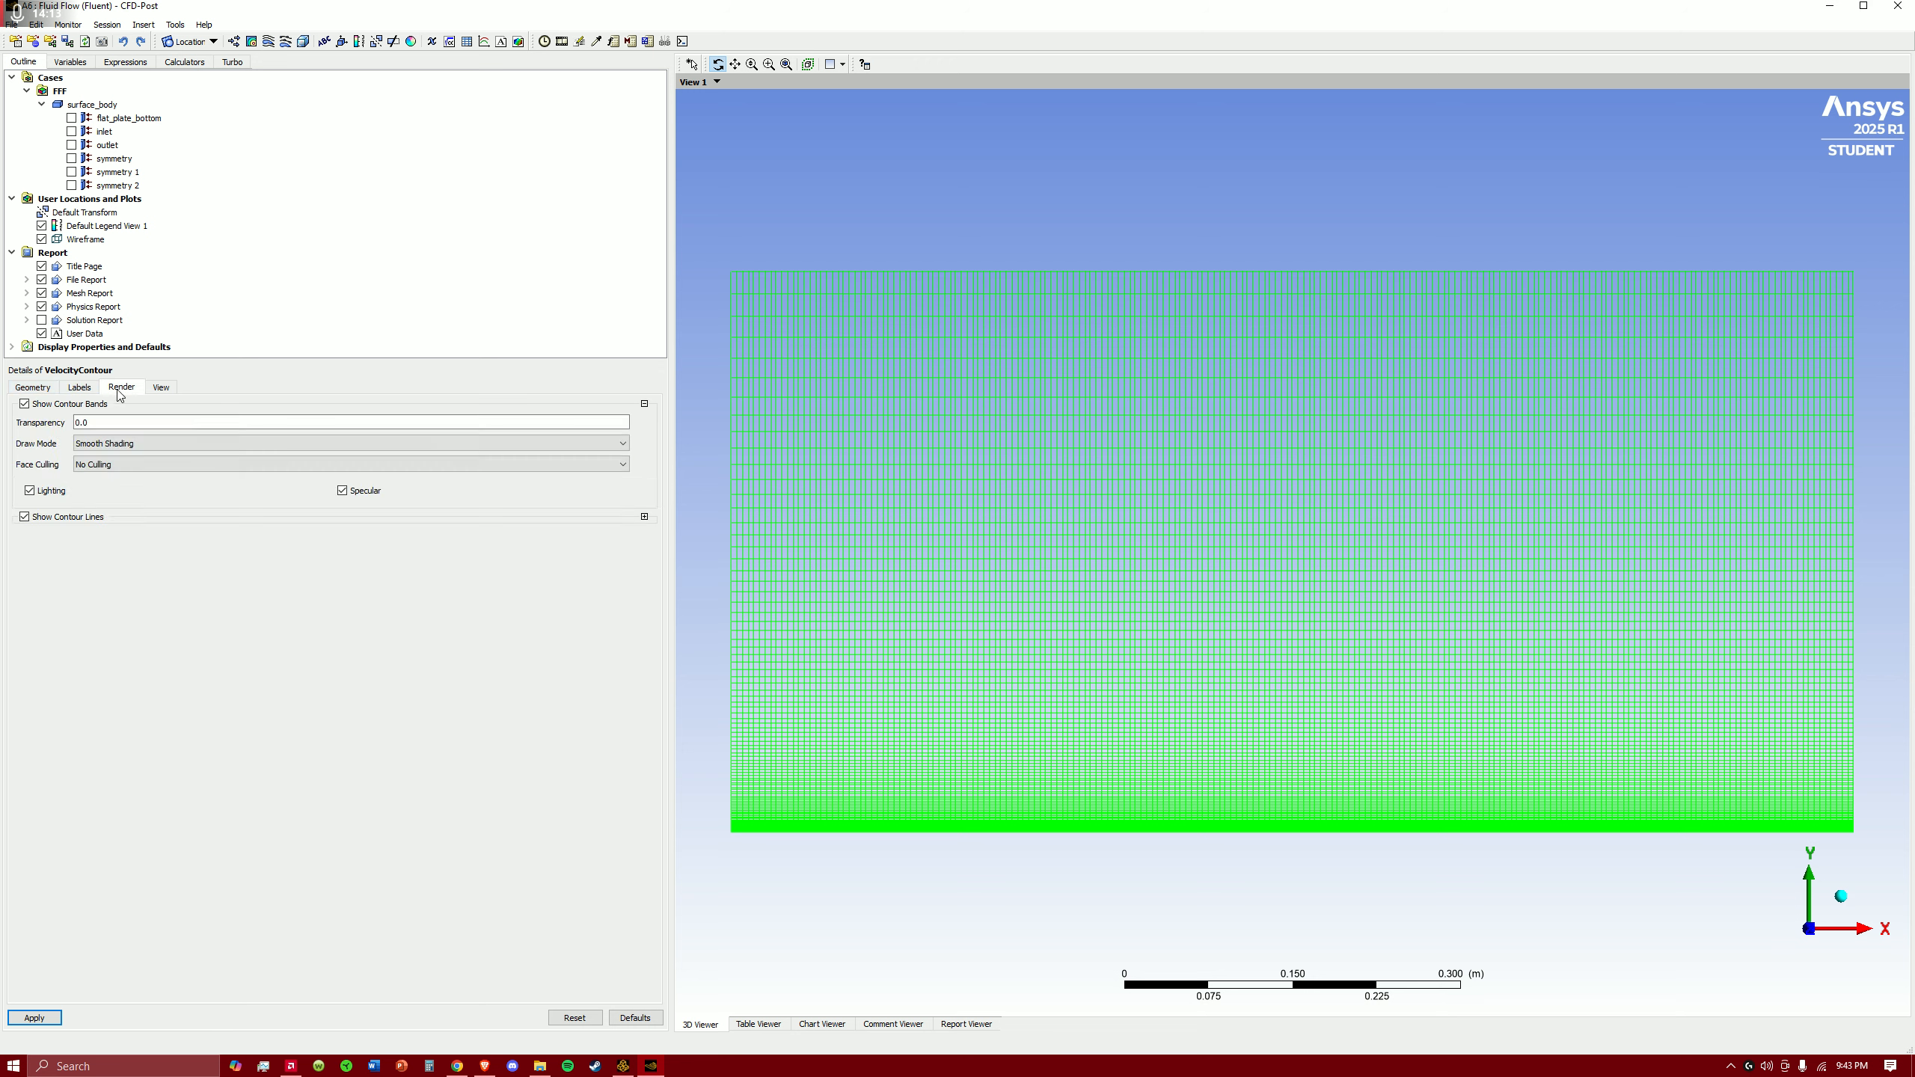
pyautogui.click(45, 387)
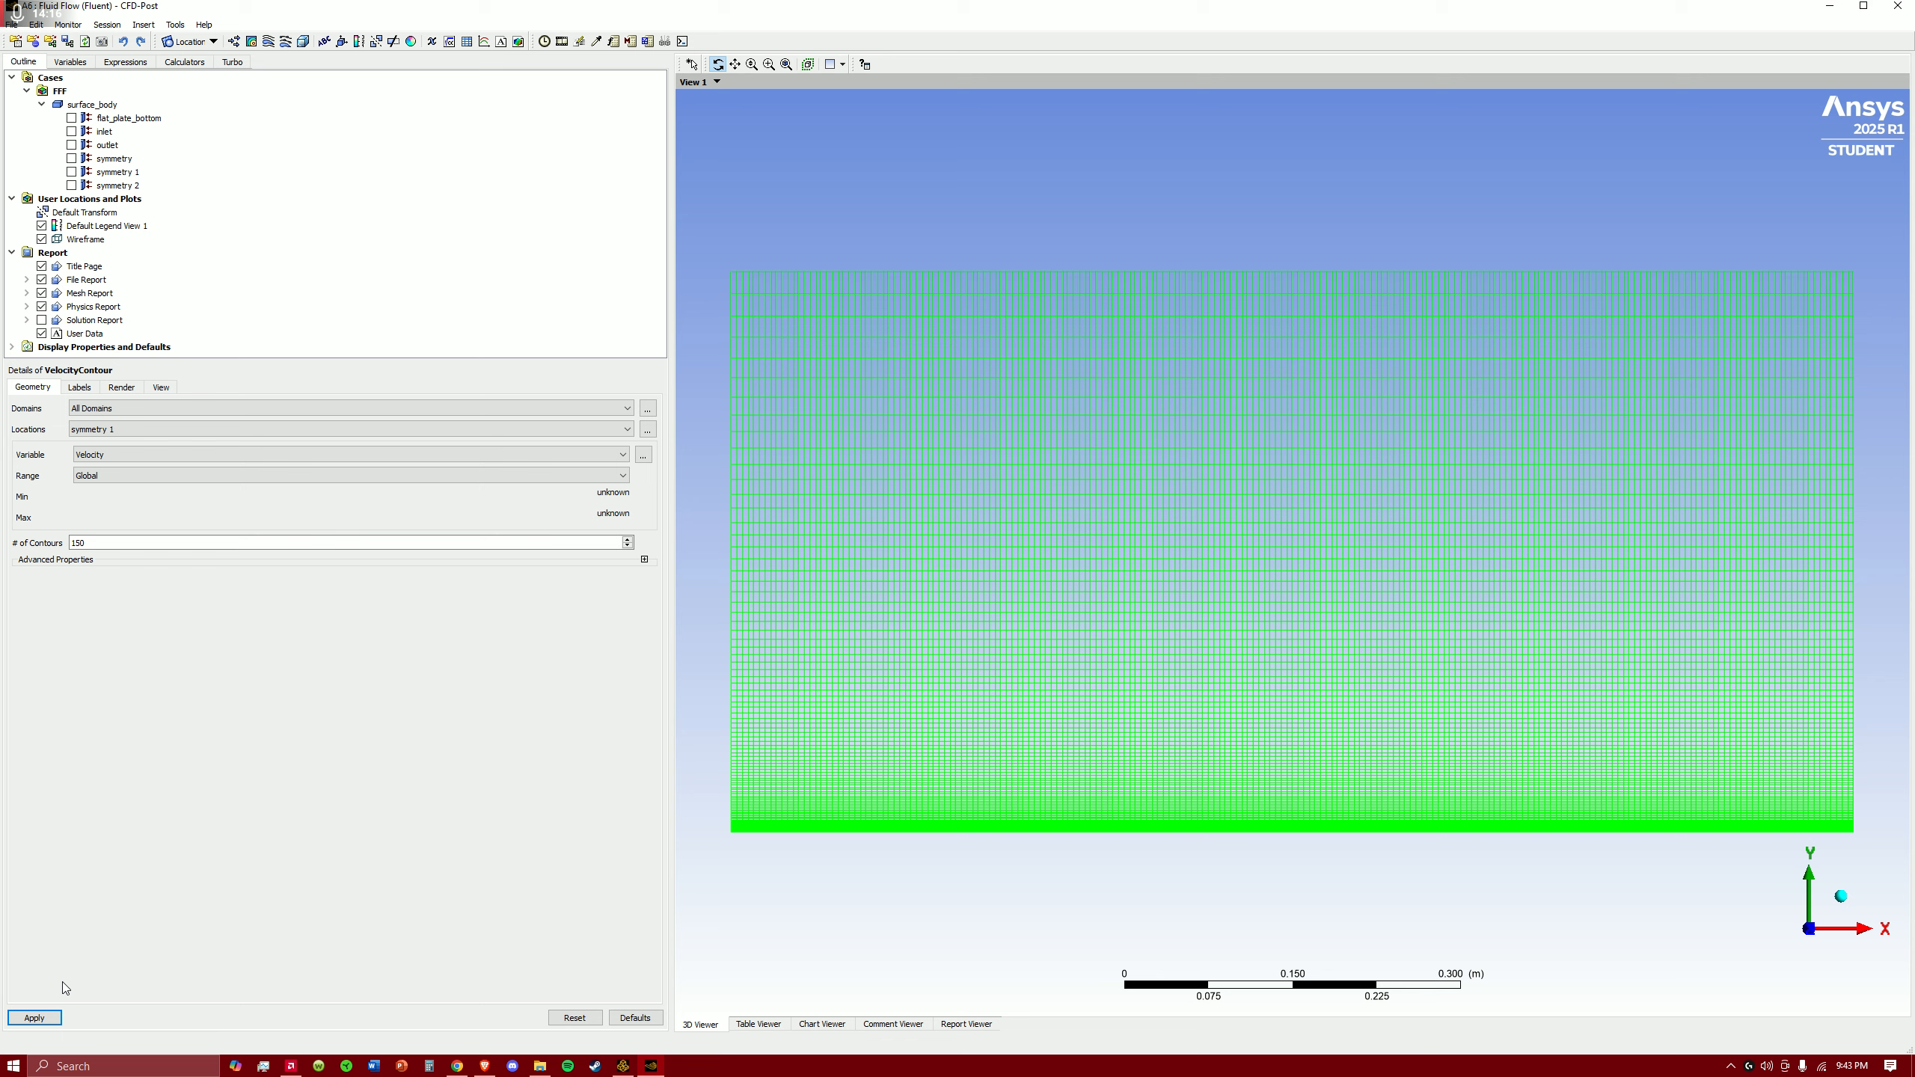
pyautogui.click(37, 1018)
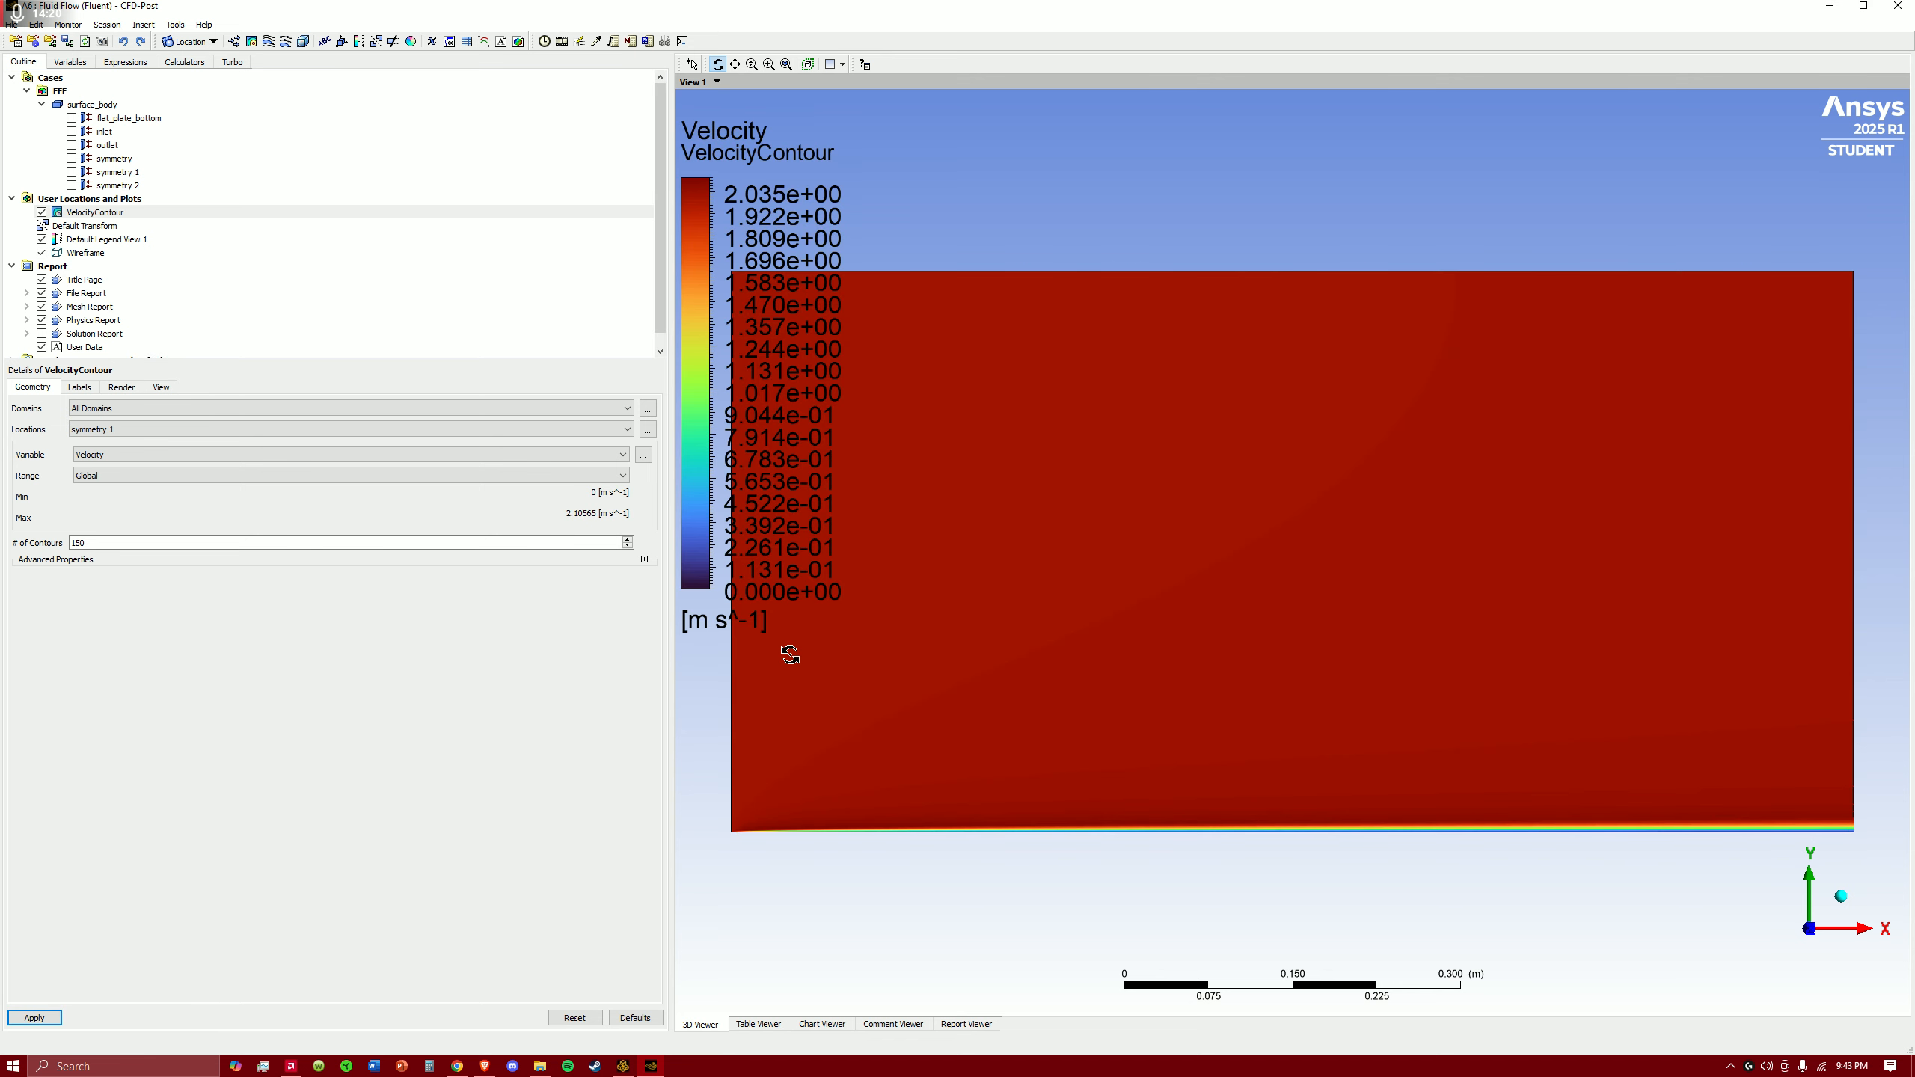
# - Examine the velocity contour closely at the plate's leading edge, where the boundary layer starts
pyautogui.scroll(1, 807, 872)
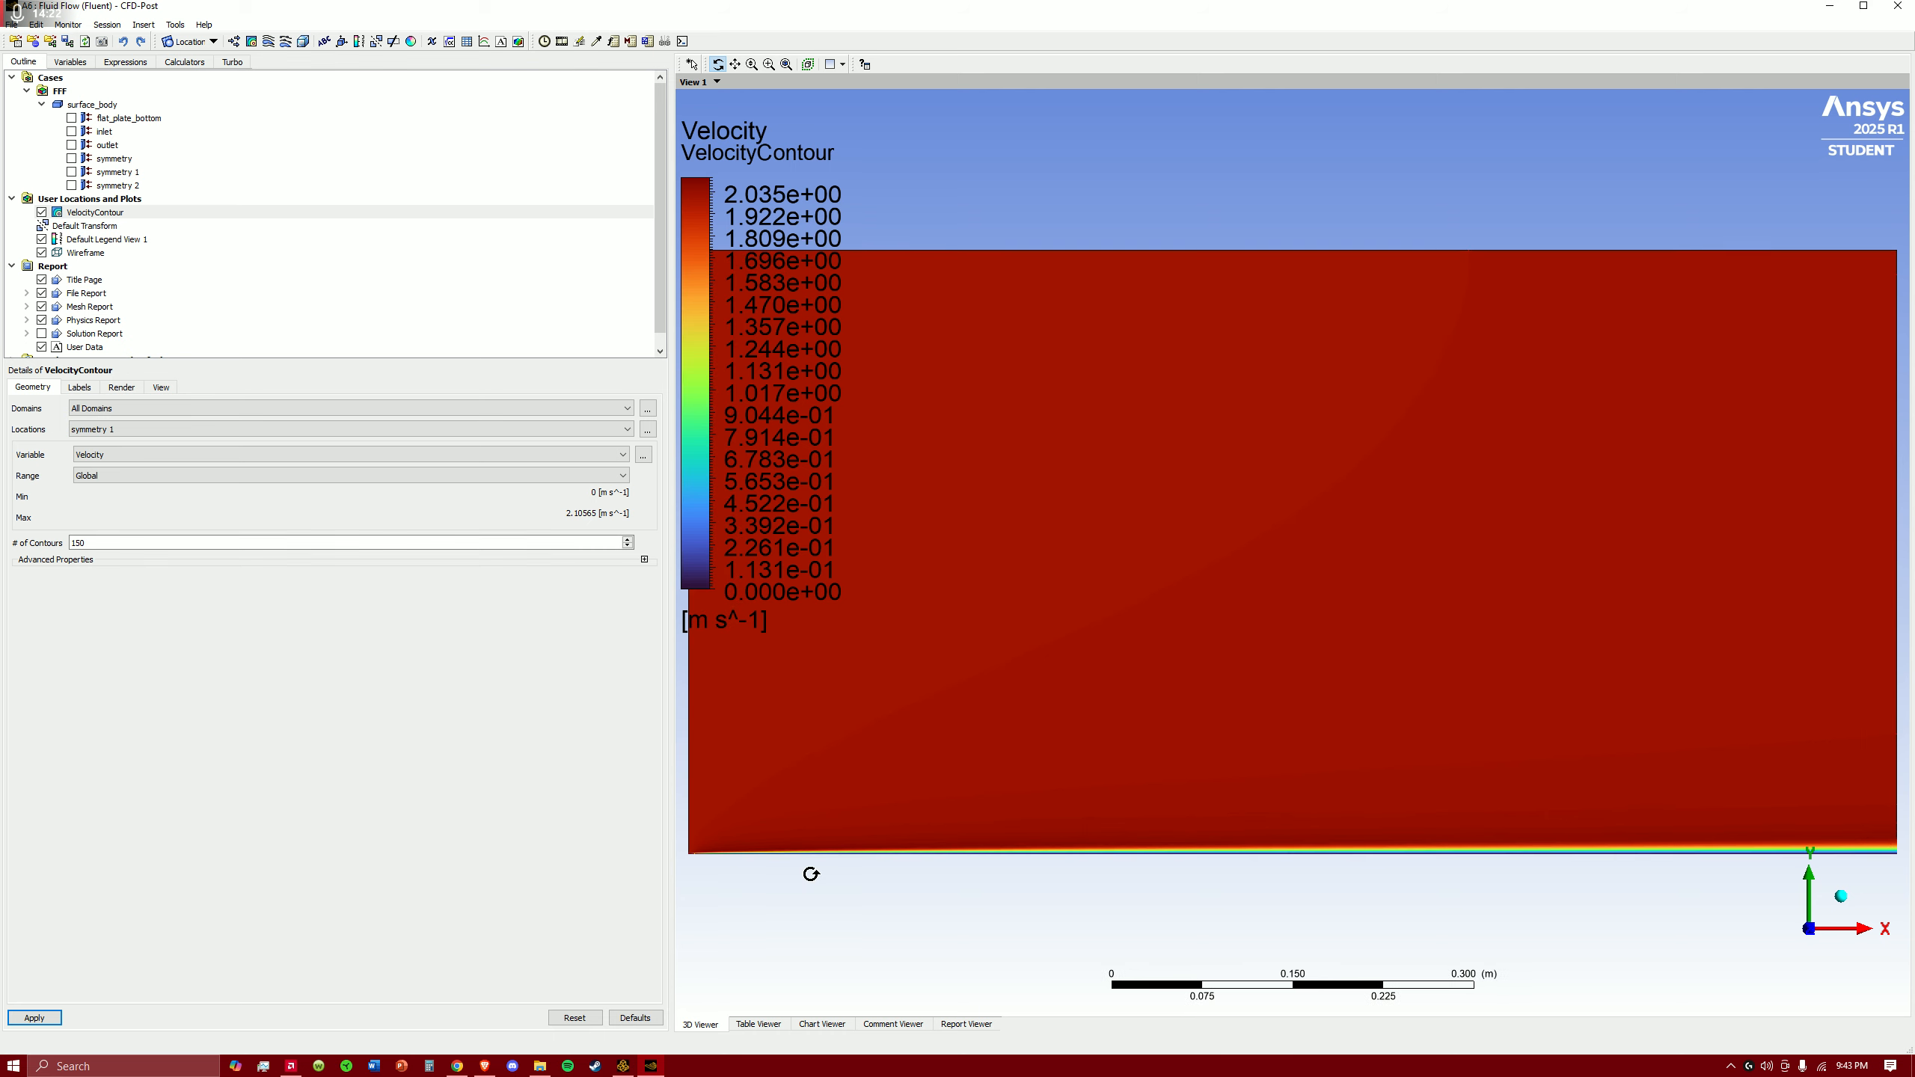
pyautogui.scroll(3, 810, 874)
pyautogui.moveTo(825, 838); pyautogui.dragTo(1171, 419, button='middle')
pyautogui.scroll(4, 978, 552)
pyautogui.scroll(3, 978, 552)
pyautogui.scroll(4, 940, 621)
pyautogui.keyDown('ctrl'); pyautogui.moveTo(1277, 558); pyautogui.dragTo(1840, 601, button='middle'); pyautogui.keyUp('ctrl')
pyautogui.keyDown('ctrl'); pyautogui.moveTo(1104, 591); pyautogui.dragTo(1801, 641, button='middle'); pyautogui.keyUp('ctrl')
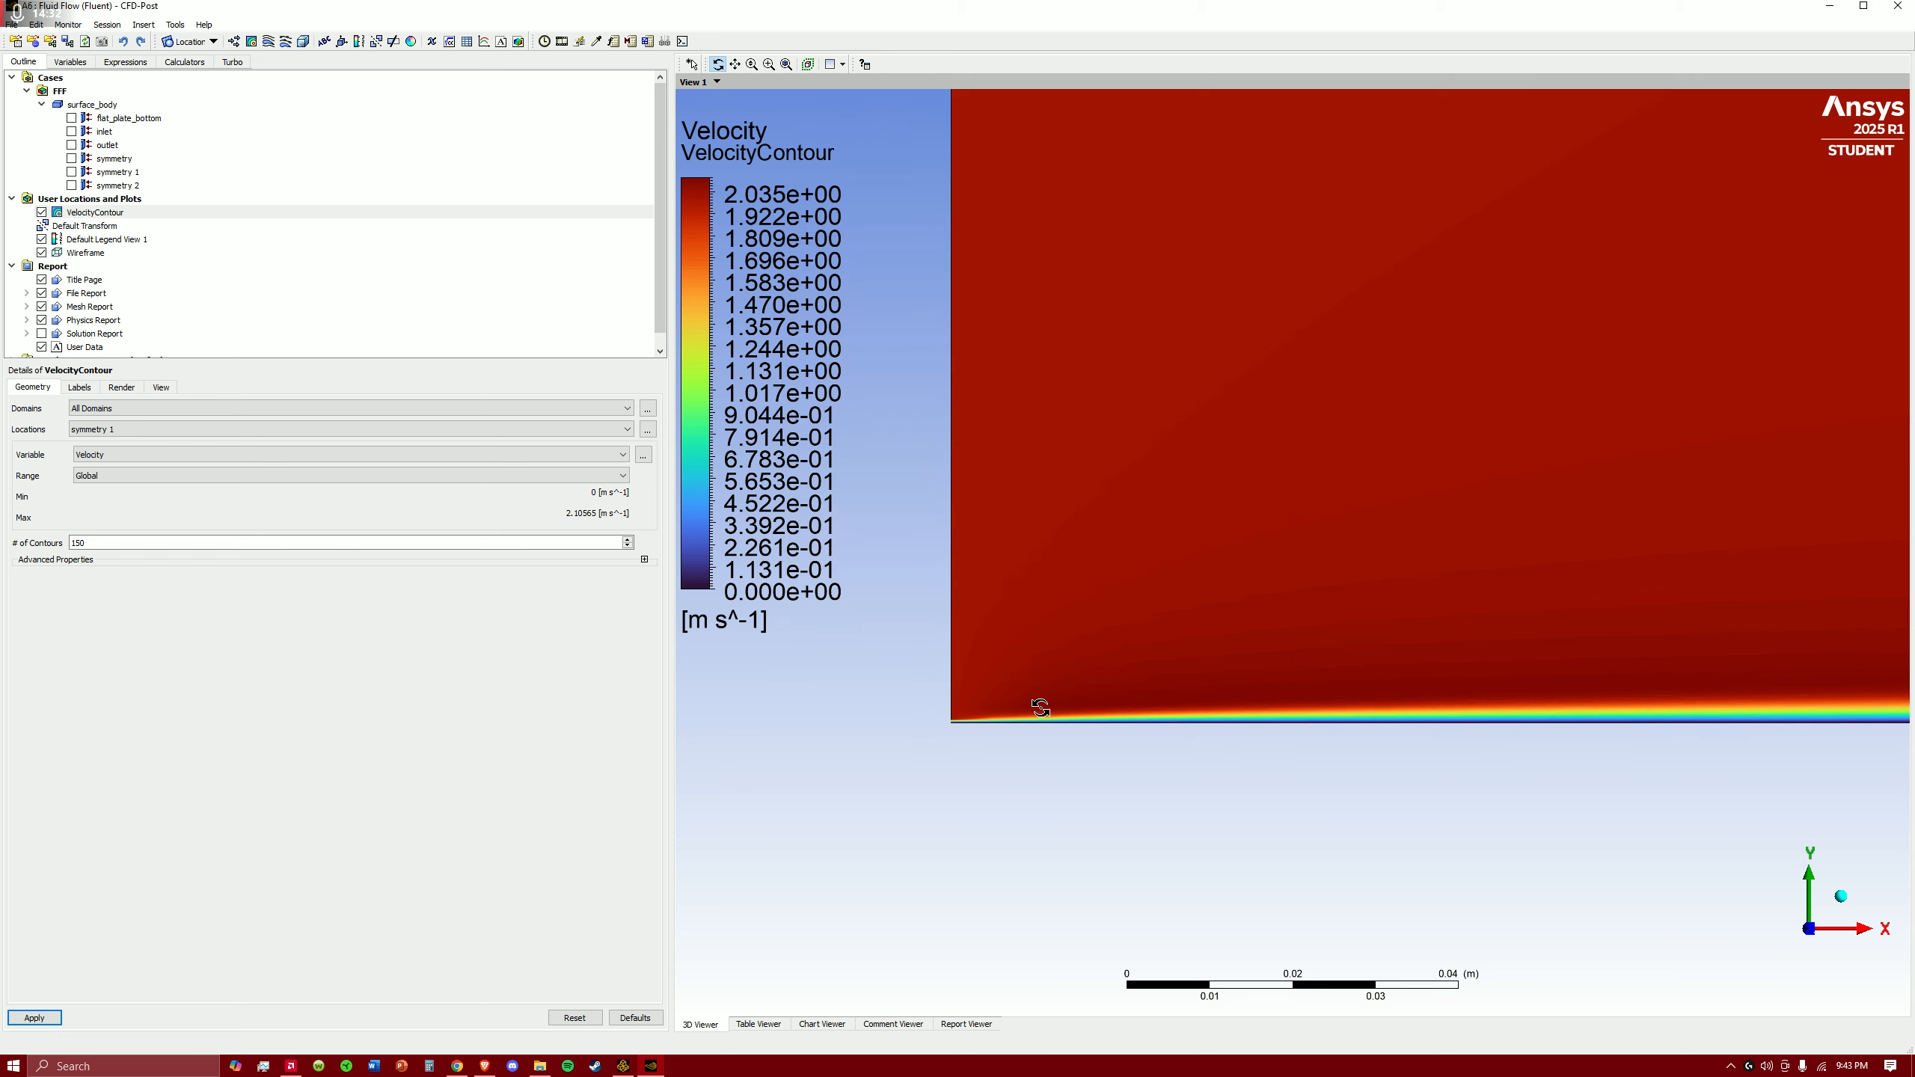
pyautogui.scroll(1, 934, 729)
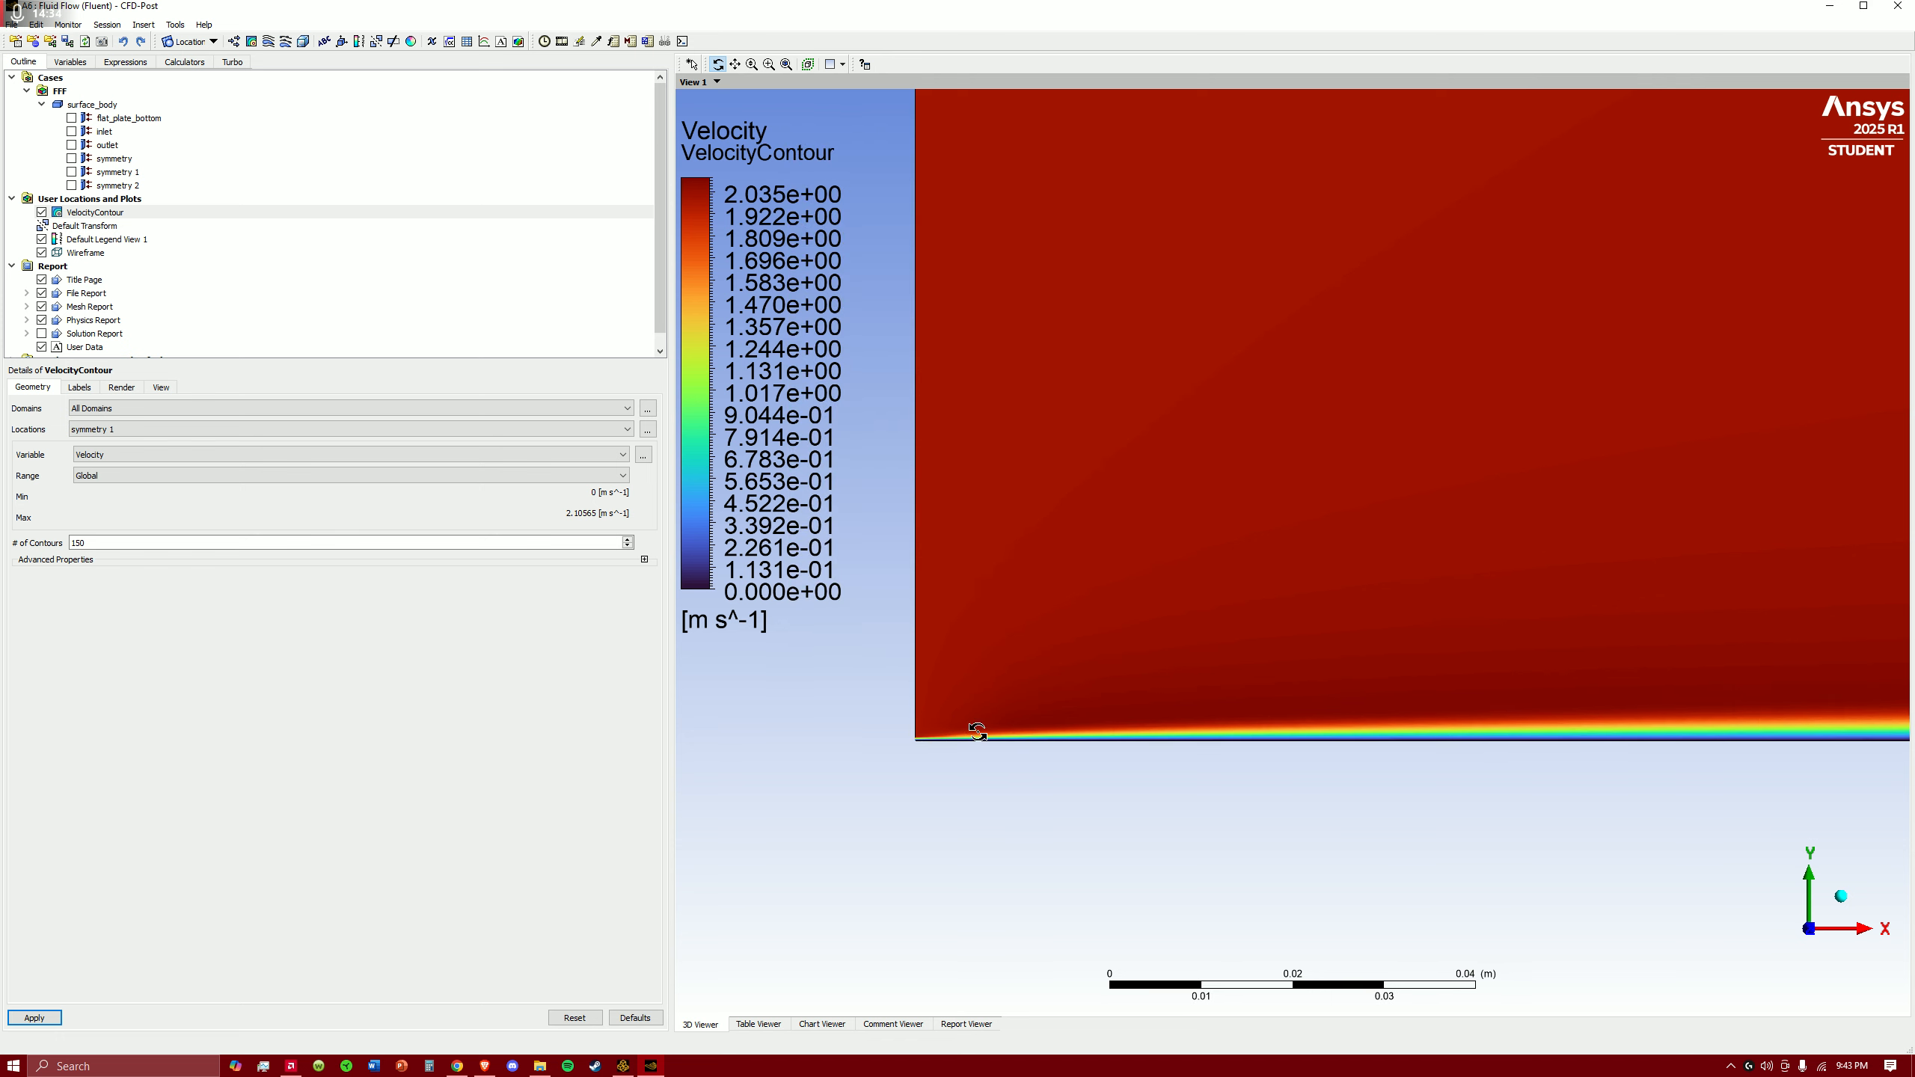
pyautogui.scroll(2, 884, 780)
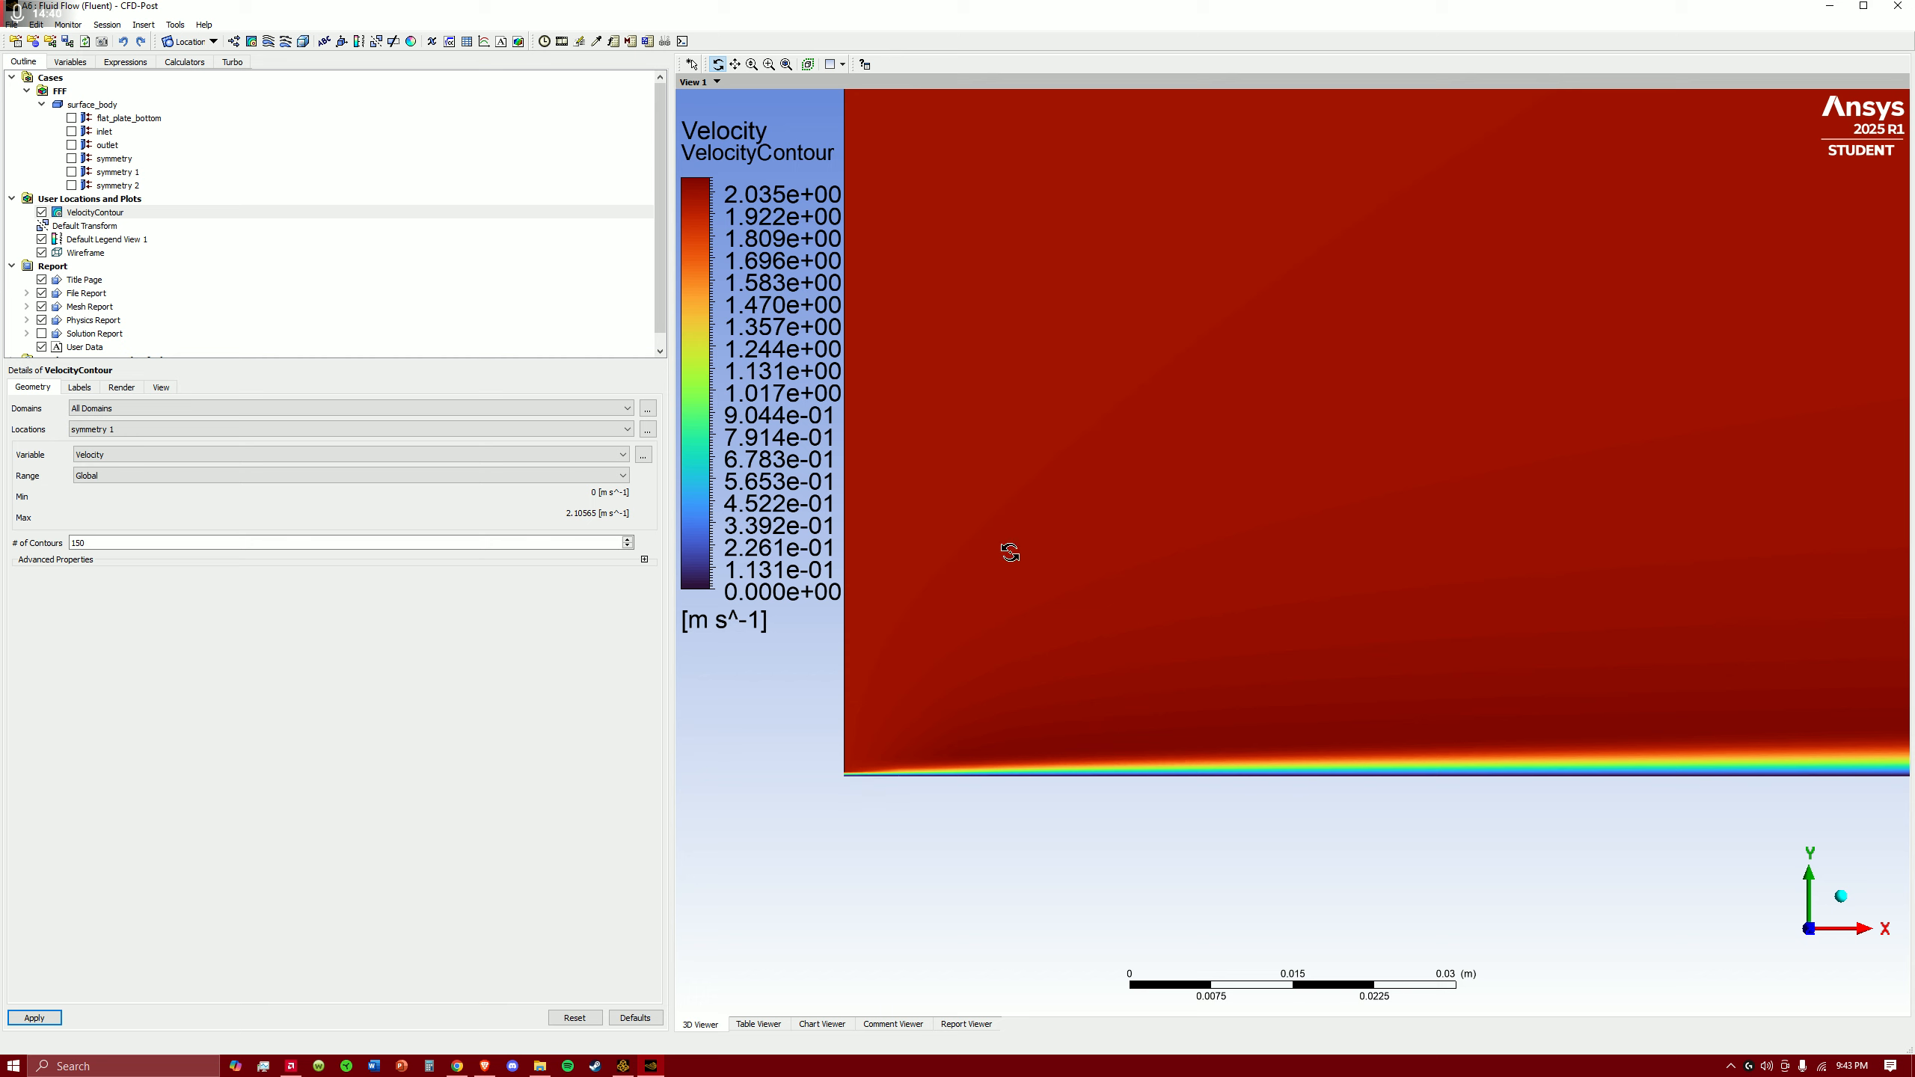
# - Examine the boundary layer's growth along the plate, ending with an overview of the flow domain
pyautogui.moveTo(933, 812); pyautogui.dragTo(1620, 732)
pyautogui.moveTo(1663, 613); pyautogui.dragTo(1728, 608)
pyautogui.scroll(-3, 1372, 599)
pyautogui.keyDown('ctrl'); pyautogui.moveTo(1707, 605); pyautogui.dragTo(1560, 613, button='middle'); pyautogui.keyUp('ctrl')
pyautogui.moveTo(1560, 613); pyautogui.dragTo(1481, 582)
pyautogui.scroll(-5, 1482, 582)
pyautogui.keyDown('ctrl'); pyautogui.moveTo(979, 560); pyautogui.dragTo(1080, 671, button='middle'); pyautogui.keyUp('ctrl')
pyautogui.moveTo(1080, 671); pyautogui.dragTo(1011, 605)
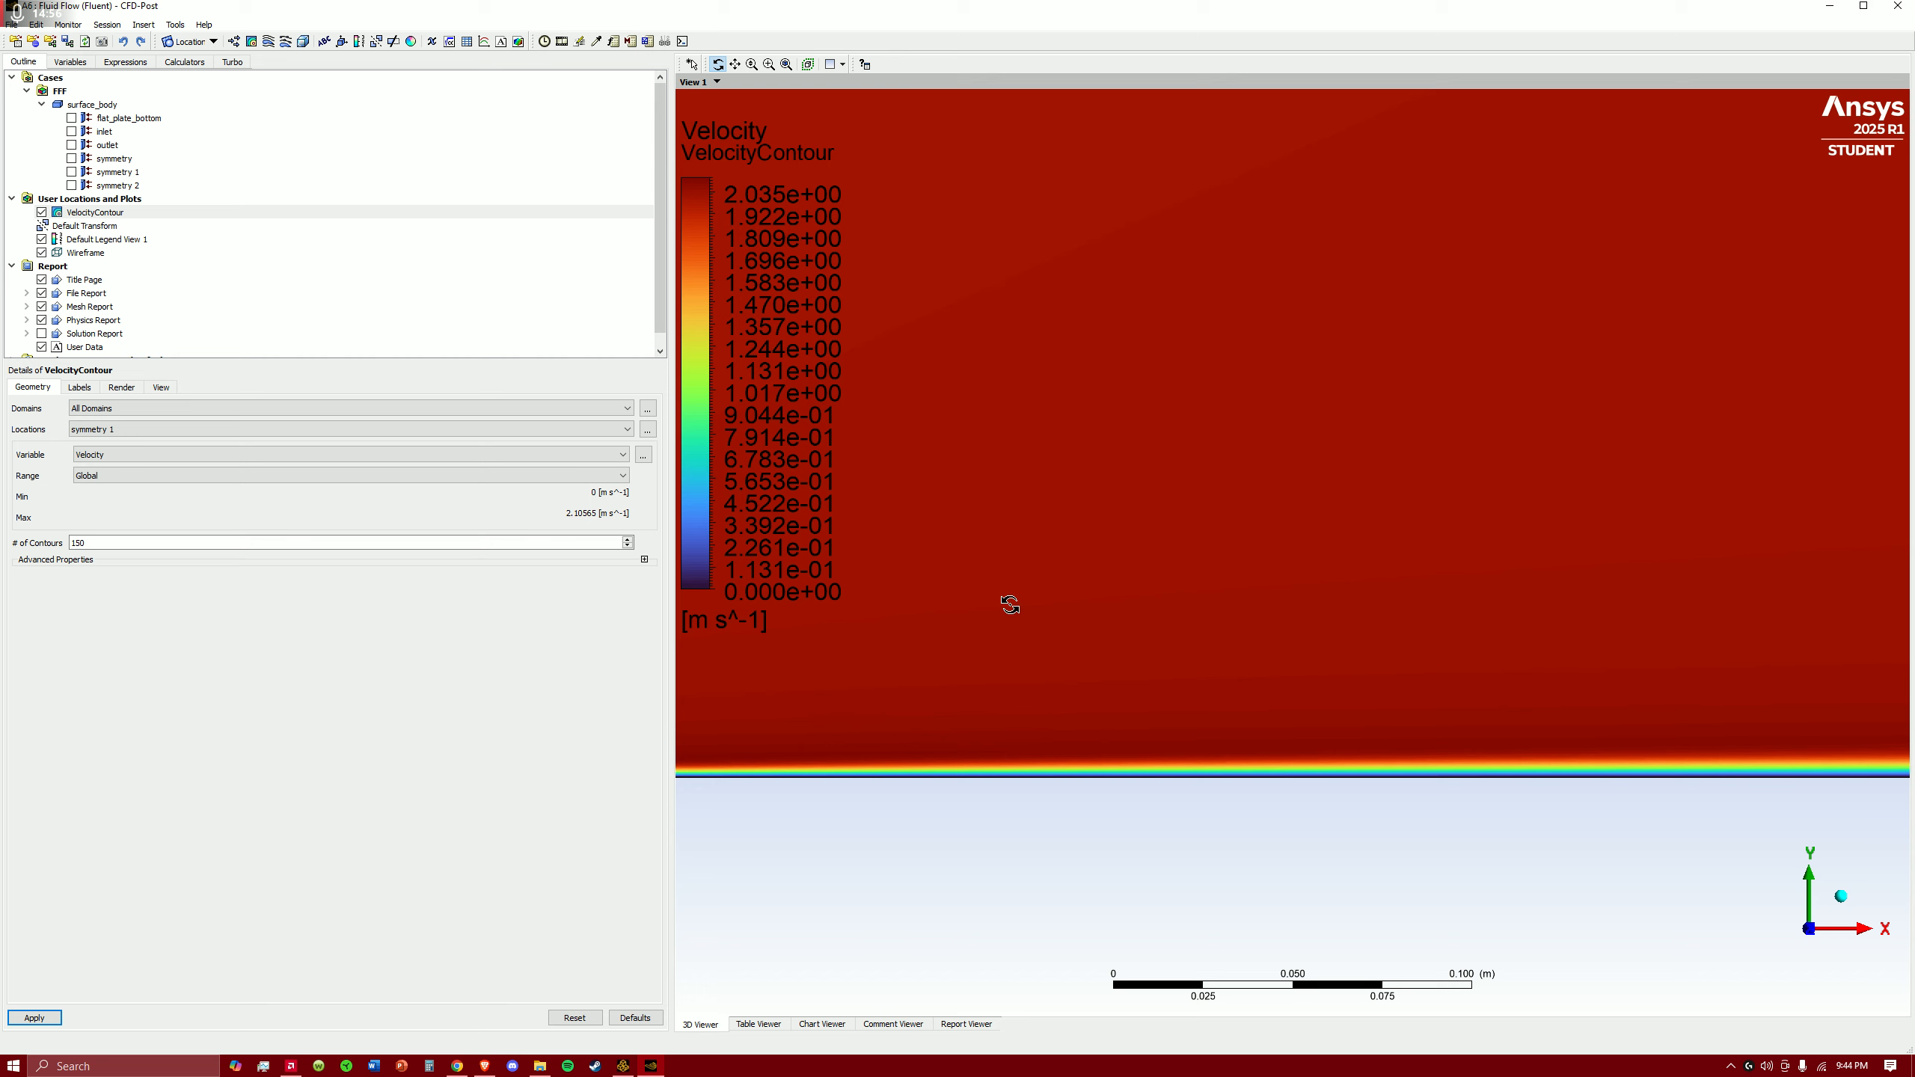
pyautogui.scroll(-5, 1011, 496)
pyautogui.keyDown('ctrl'); pyautogui.moveTo(1011, 496); pyautogui.dragTo(1118, 752, button='middle'); pyautogui.keyUp('ctrl')
pyautogui.scroll(-4, 1131, 673)
pyautogui.keyDown('ctrl'); pyautogui.moveTo(1497, 498); pyautogui.dragTo(1184, 432, button='middle'); pyautogui.keyUp('ctrl')
pyautogui.scroll(-2, 1188, 501)
# - Change Default Legend View 1 to a horizontal layout and apply it
pyautogui.click(107, 240)
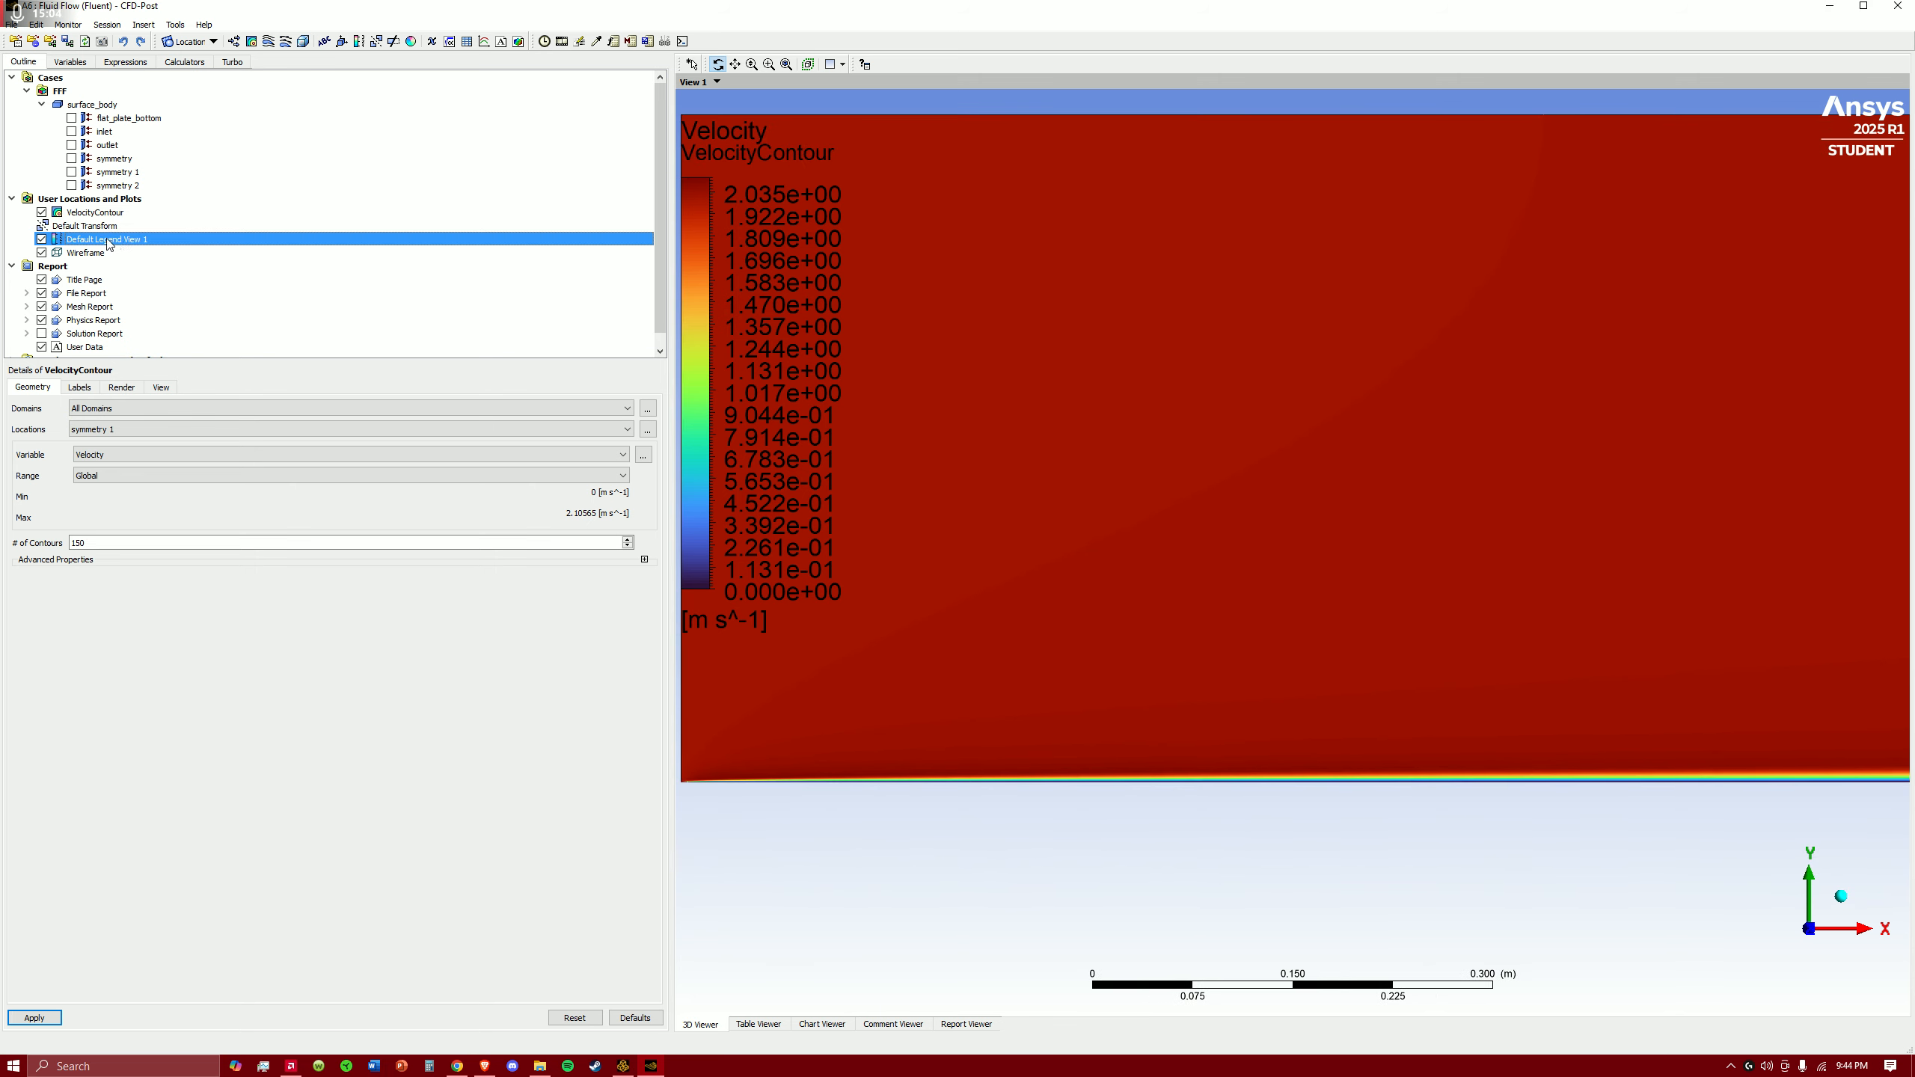
pyautogui.rightClick(111, 240)
pyautogui.doubleClick(109, 240)
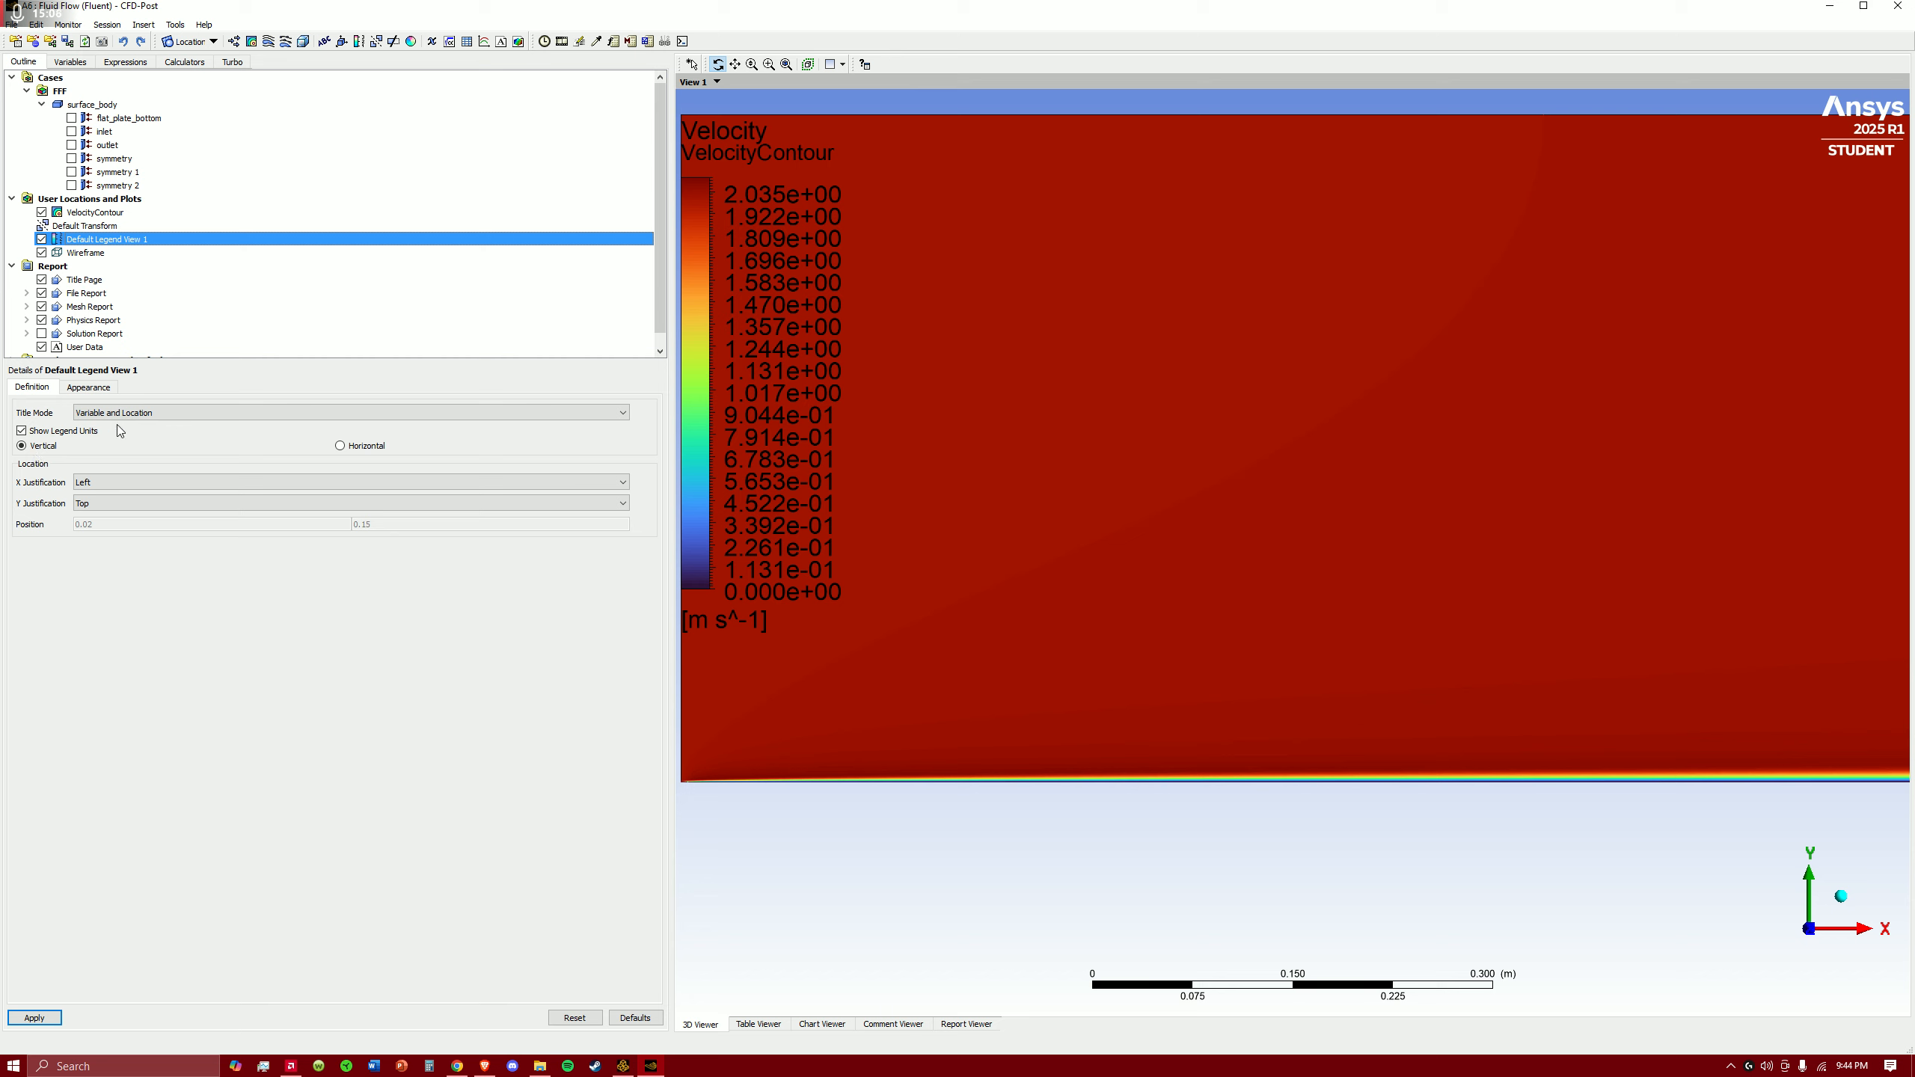
pyautogui.click(341, 446)
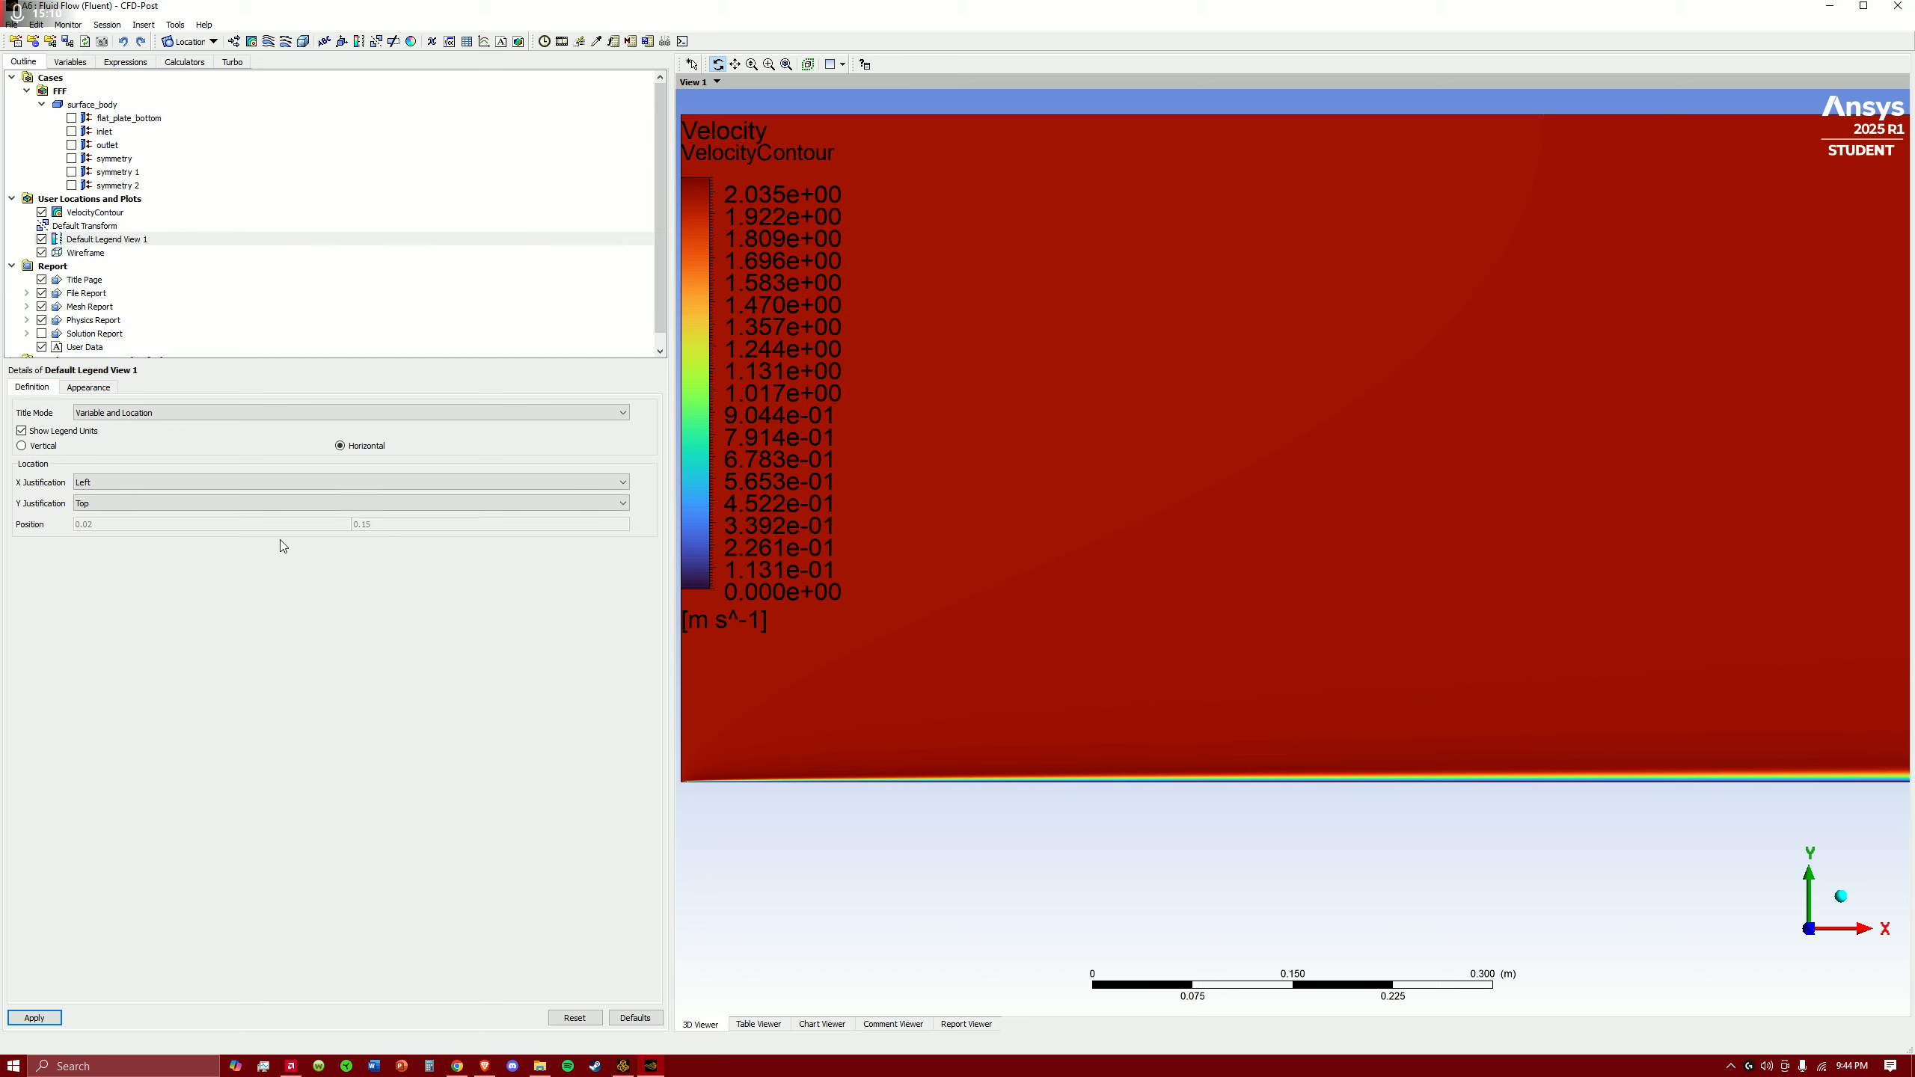
pyautogui.click(34, 1017)
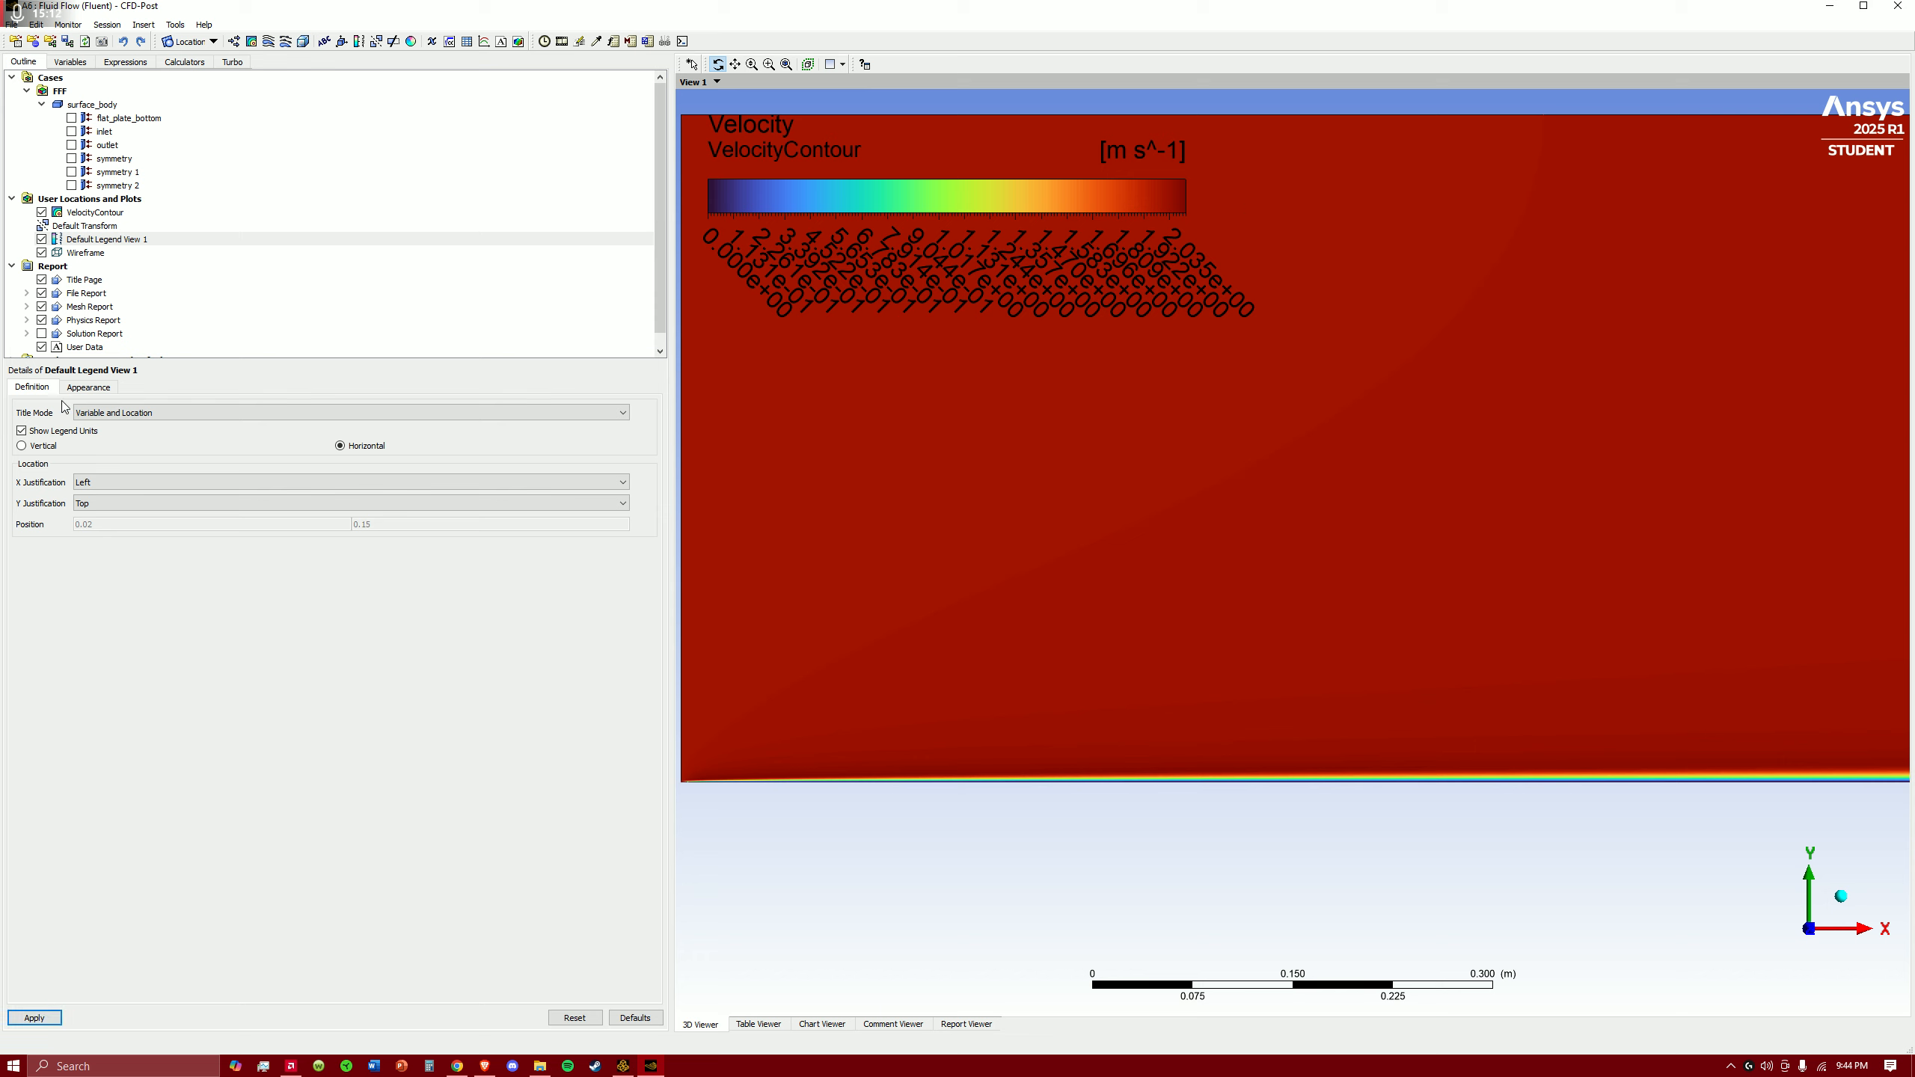
# - Format the legend values as Fixed with a precision of 2 and apply the change
pyautogui.click(89, 388)
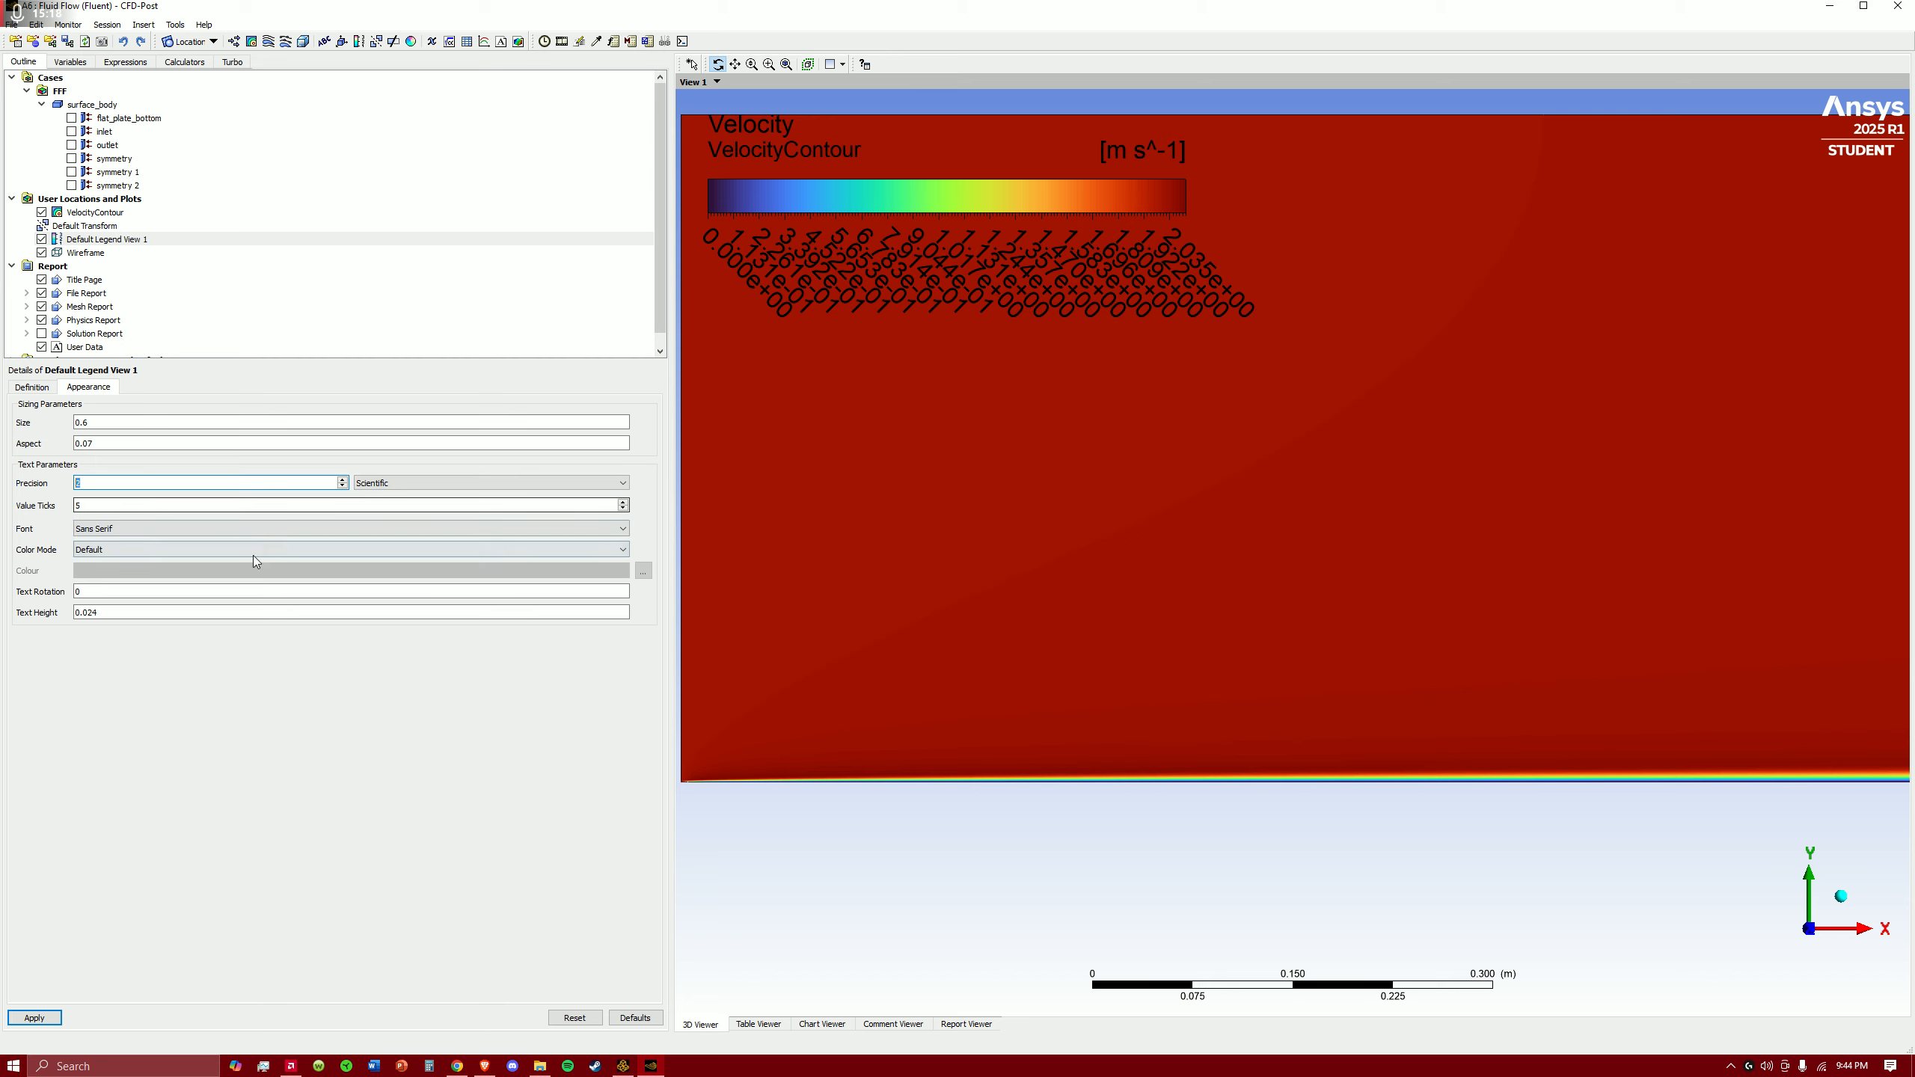
pyautogui.click(461, 483)
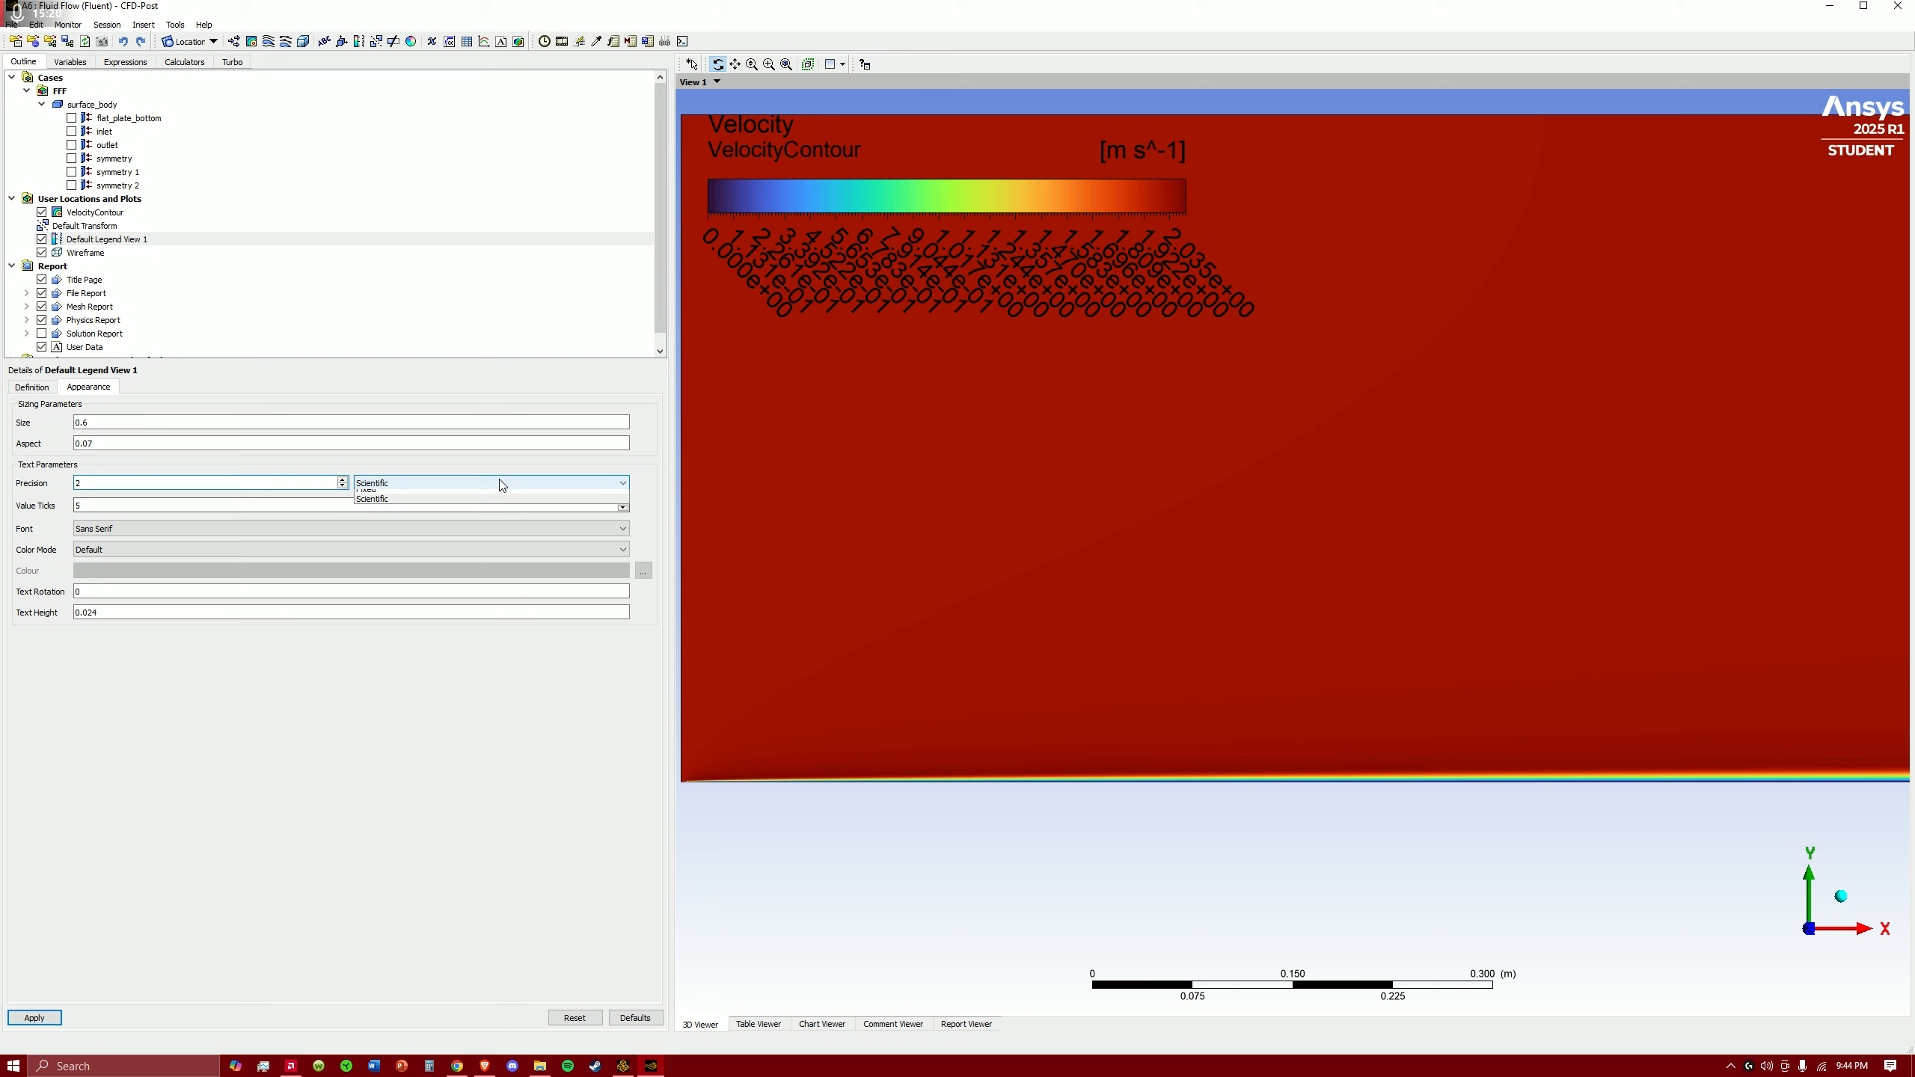
pyautogui.click(413, 497)
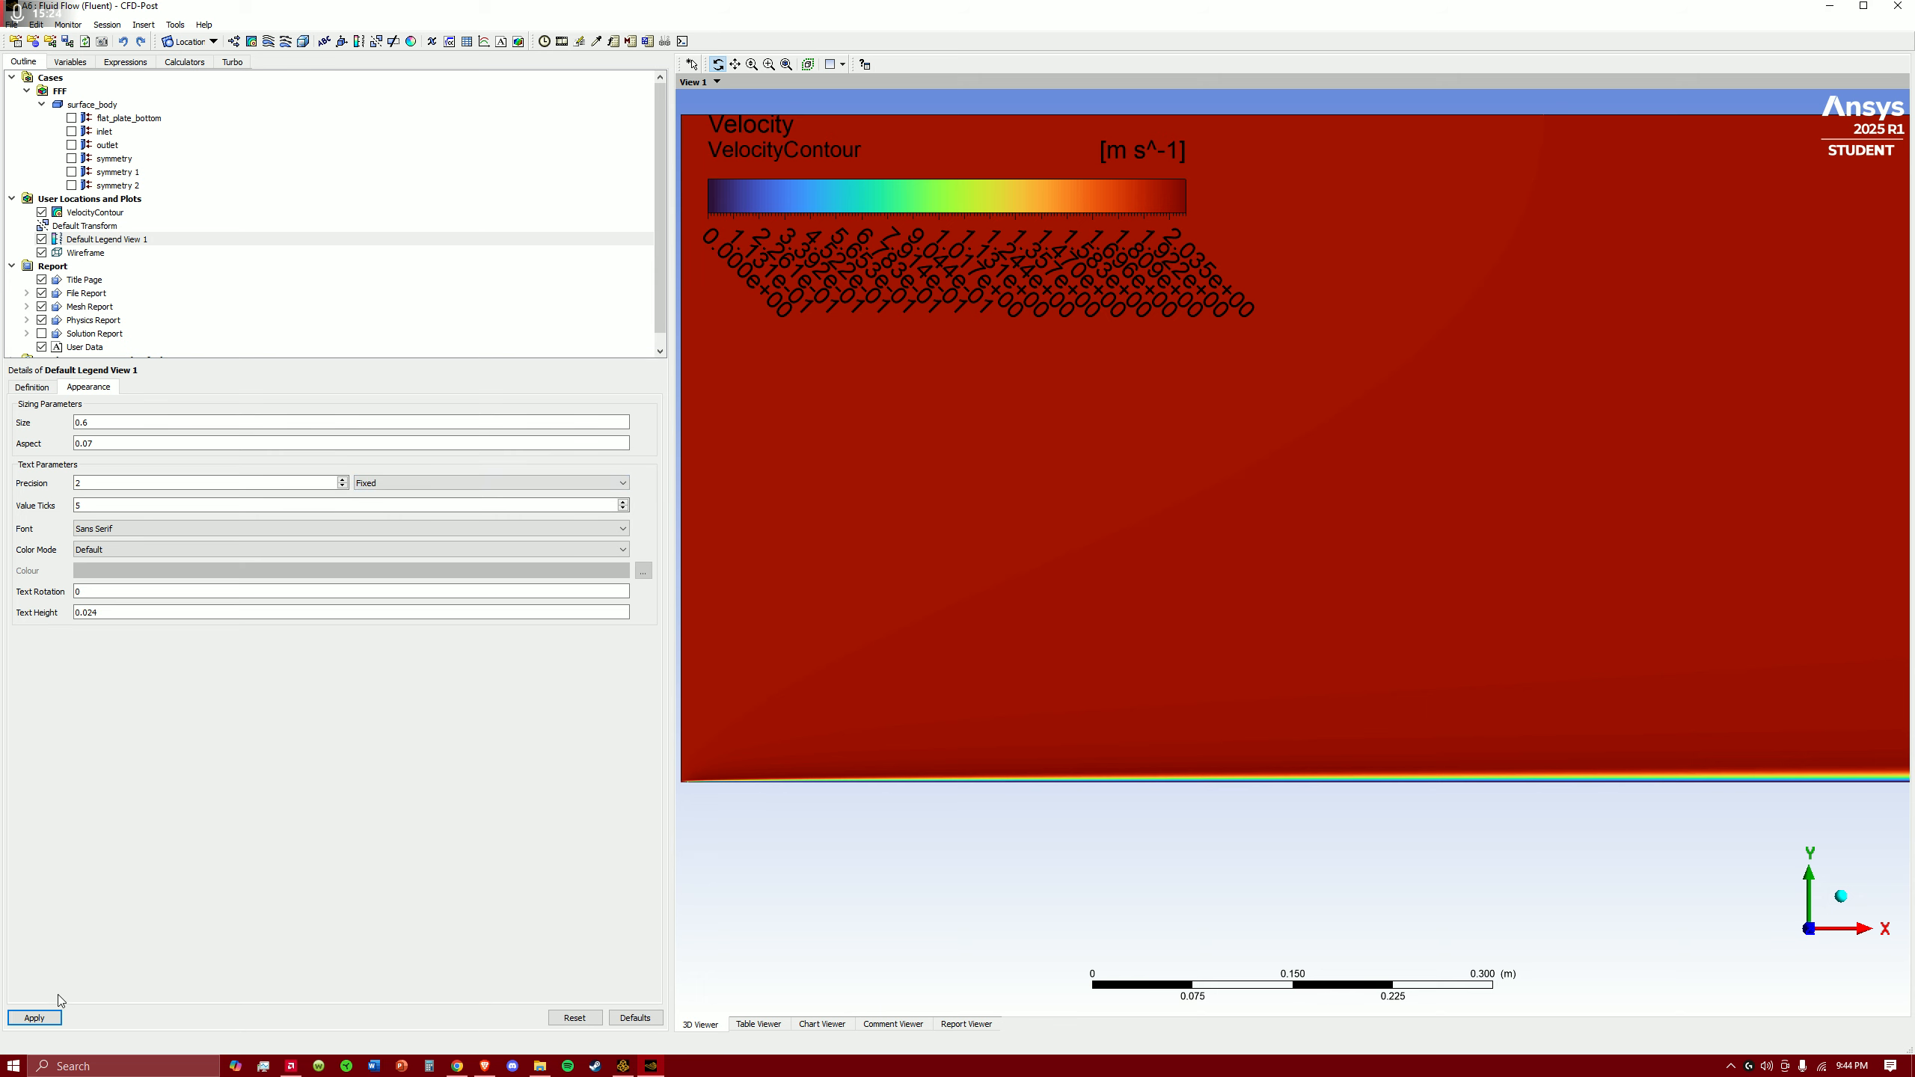
pyautogui.click(28, 1022)
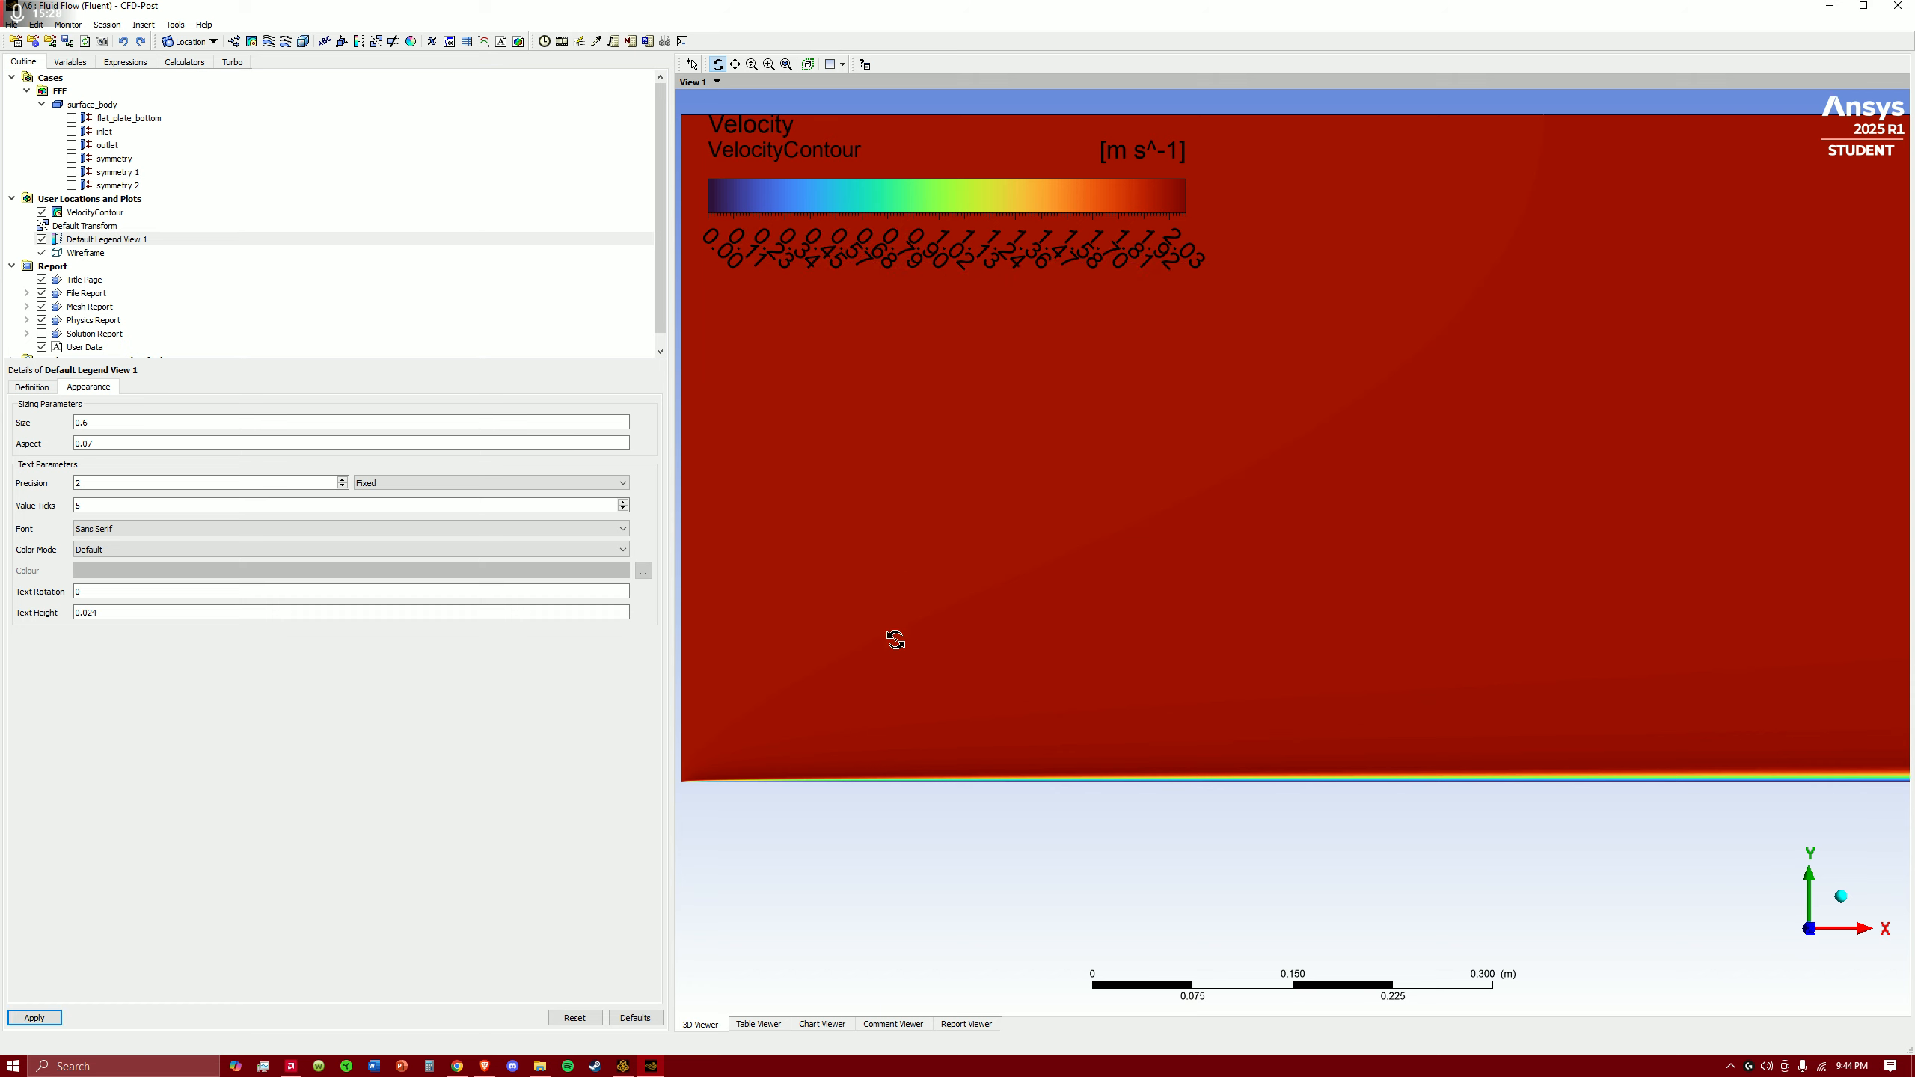
# - Set the transparency of VelocityContour's contour bands to 1 and apply it, leaving the contour lines shown
pyautogui.scroll(-5, 1125, 528)
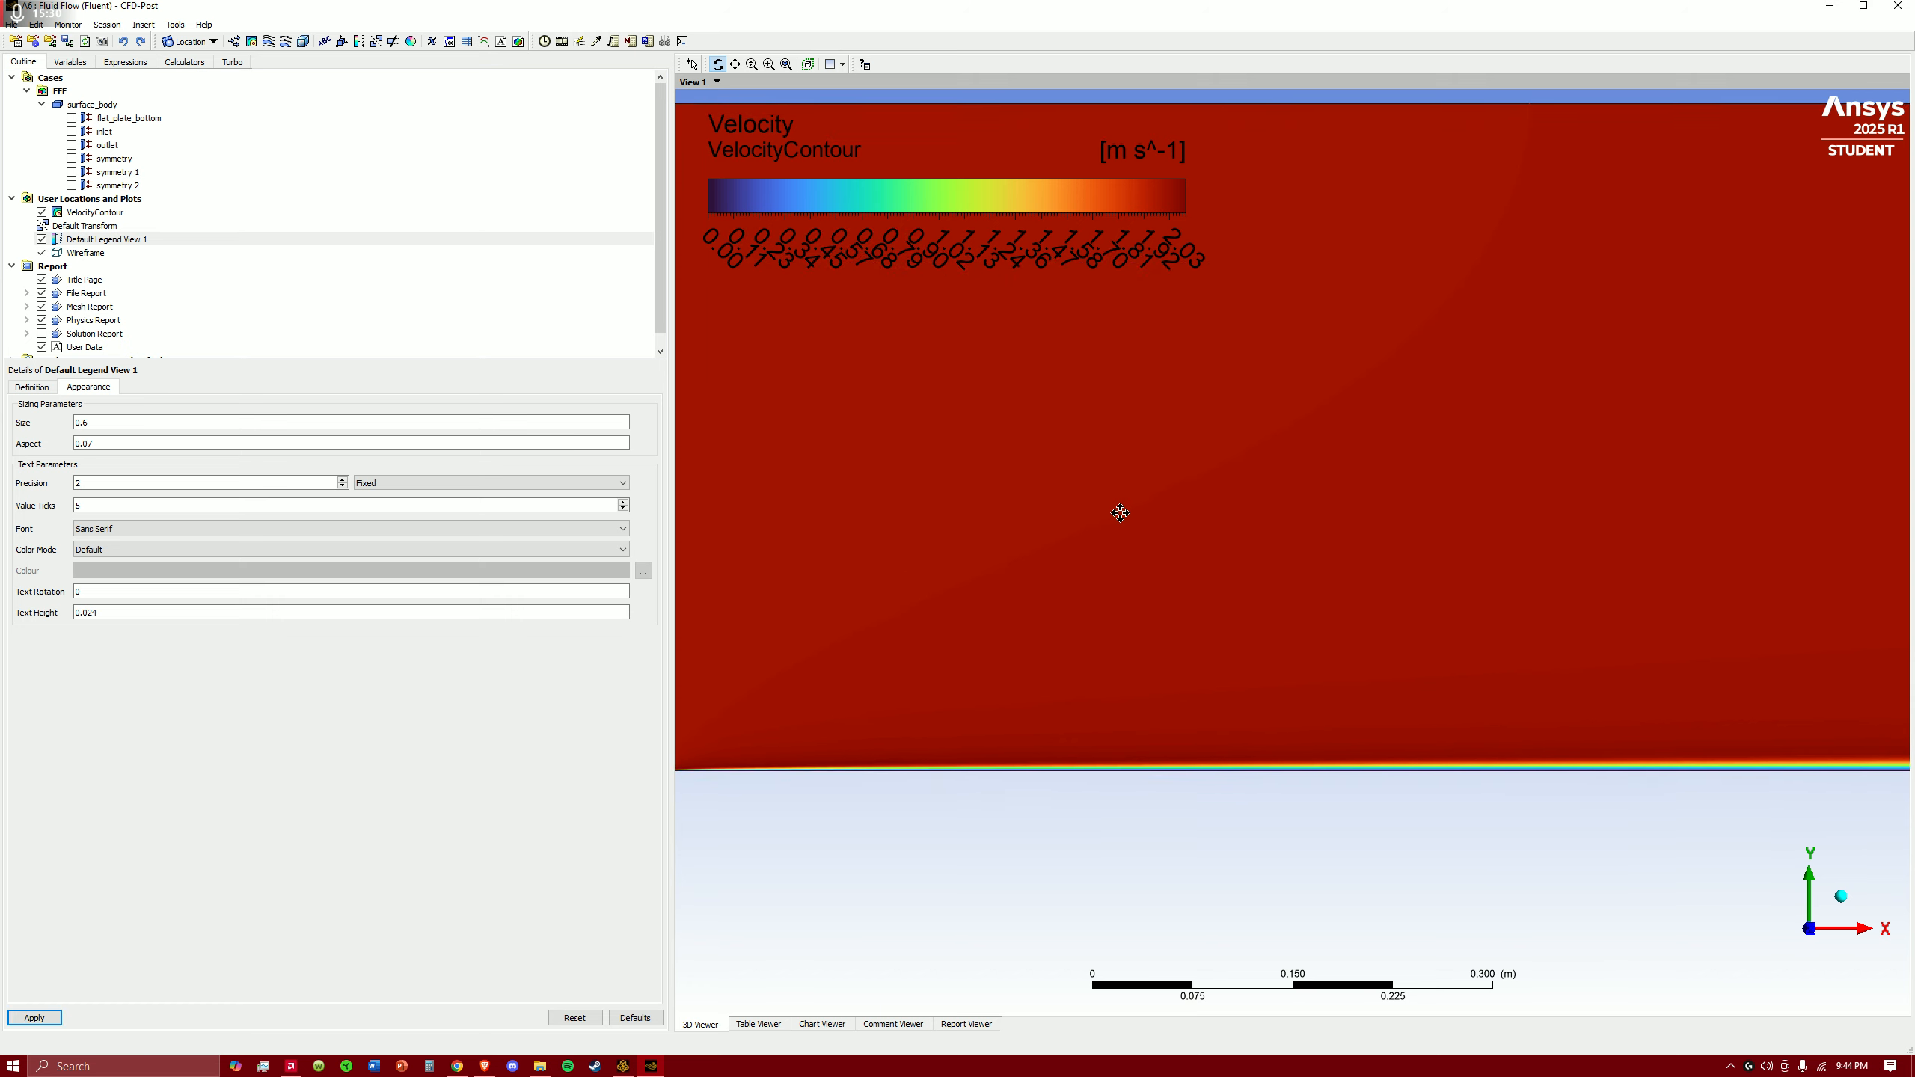
pyautogui.scroll(-2, 1135, 512)
pyautogui.keyDown('ctrl'); pyautogui.moveTo(1267, 553); pyautogui.dragTo(1158, 474, button='middle'); pyautogui.keyUp('ctrl')
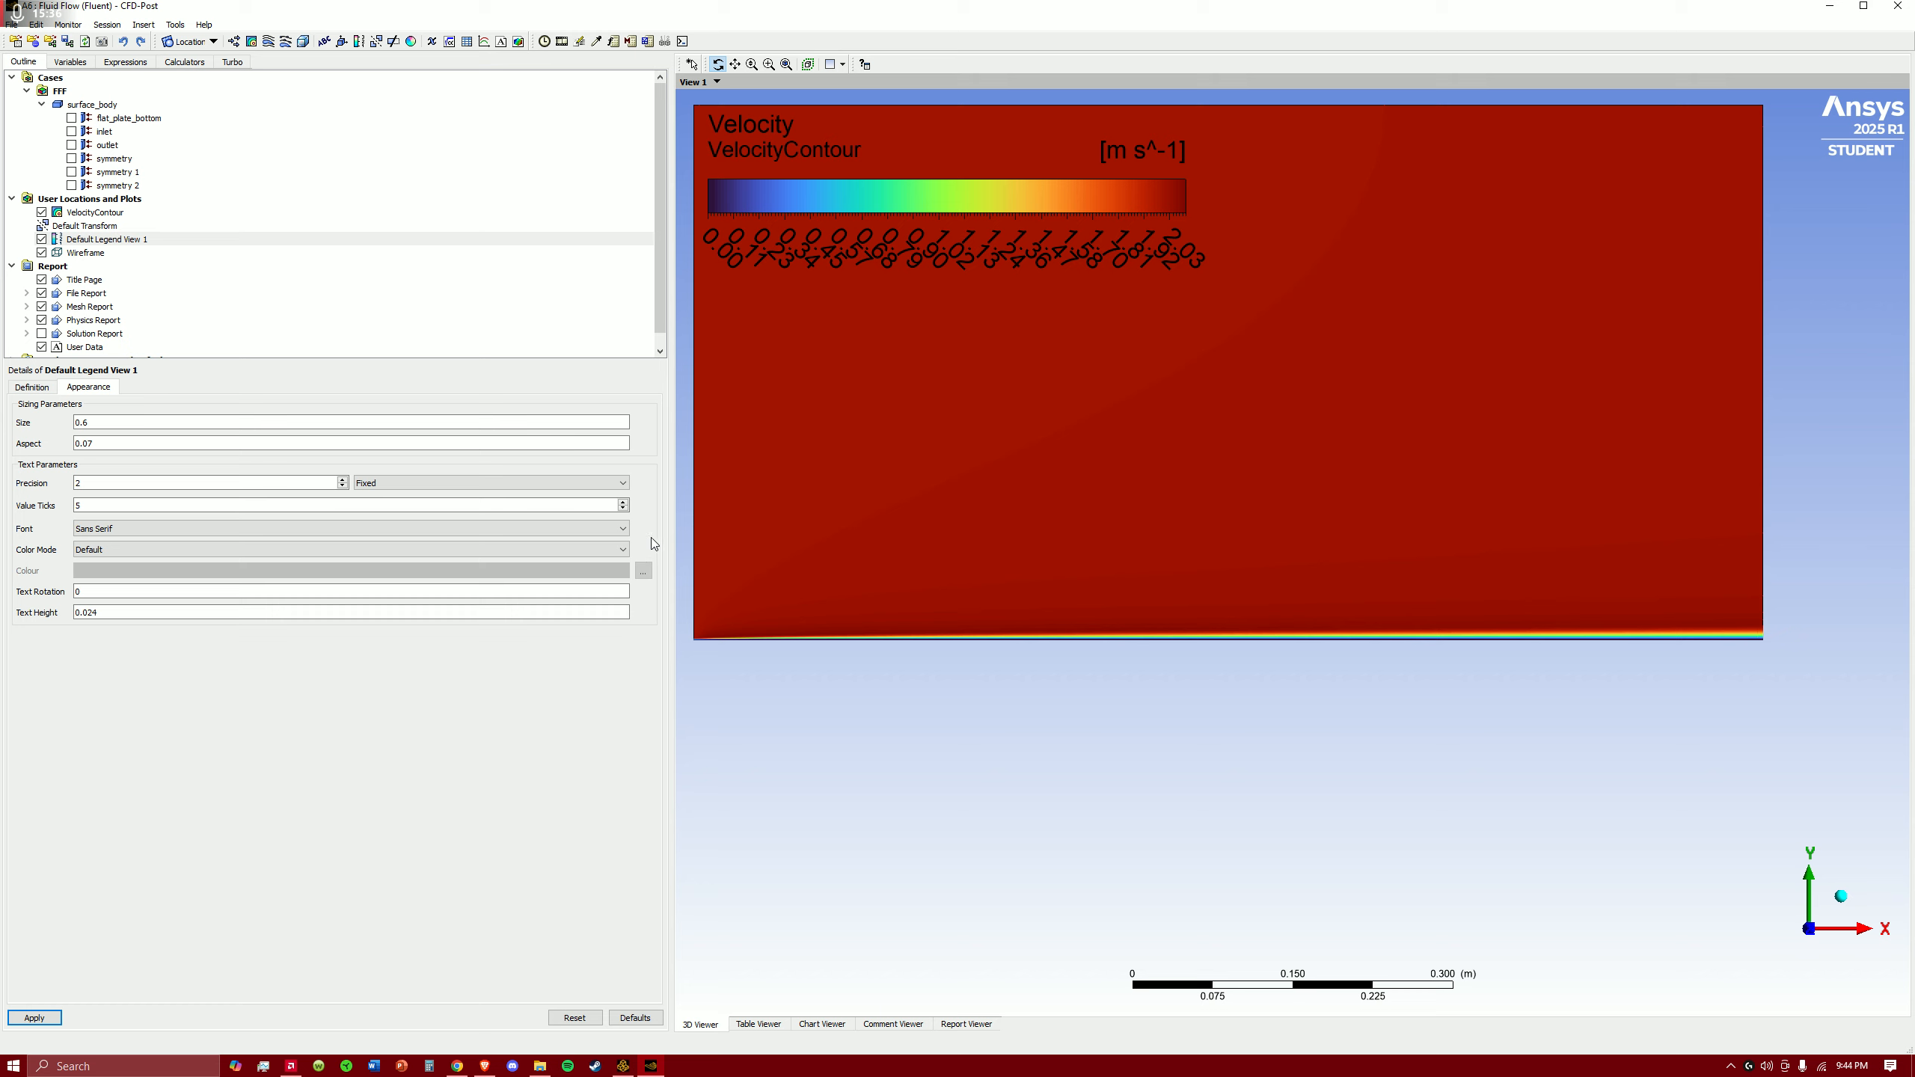
pyautogui.moveTo(1034, 340); pyautogui.dragTo(1359, 201)
pyautogui.moveTo(1028, 615); pyautogui.dragTo(928, 618)
pyautogui.moveTo(1017, 564); pyautogui.dragTo(1133, 723)
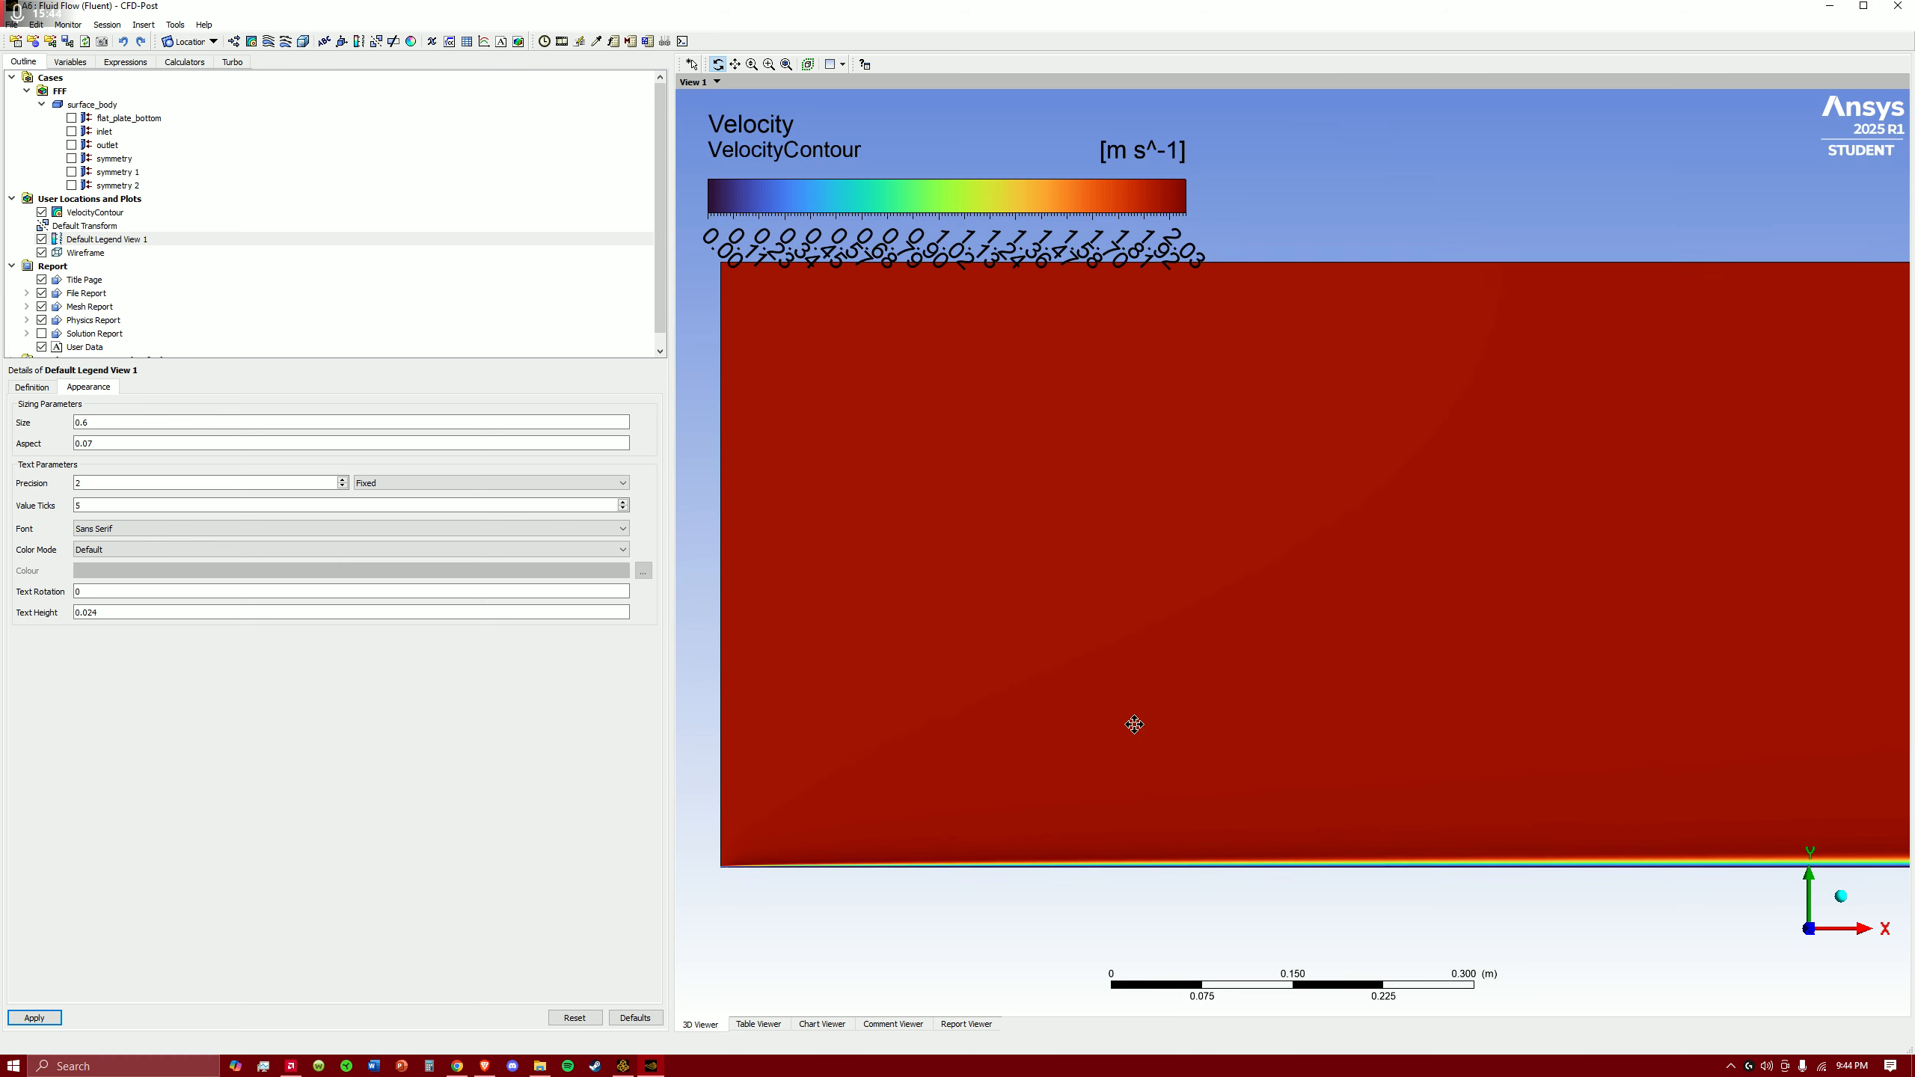
pyautogui.click(31, 385)
pyautogui.click(95, 211)
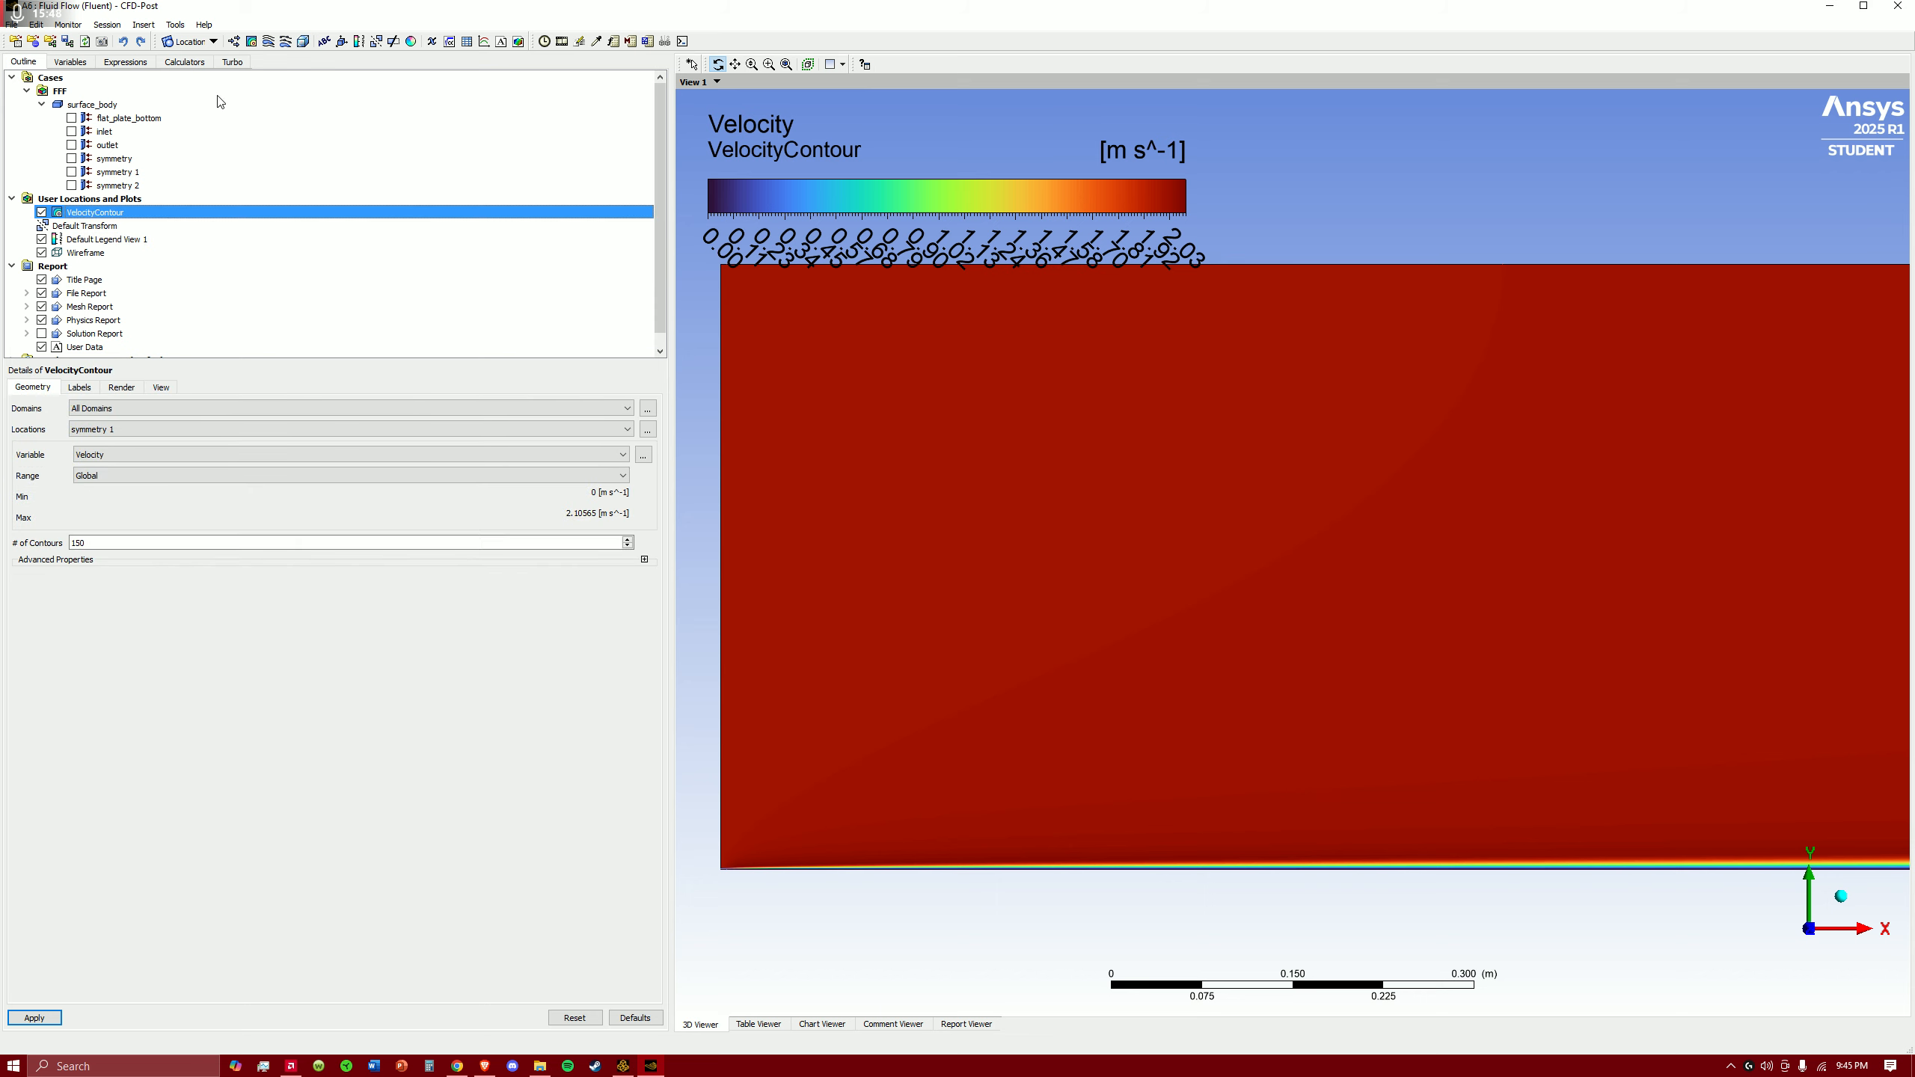
pyautogui.click(122, 387)
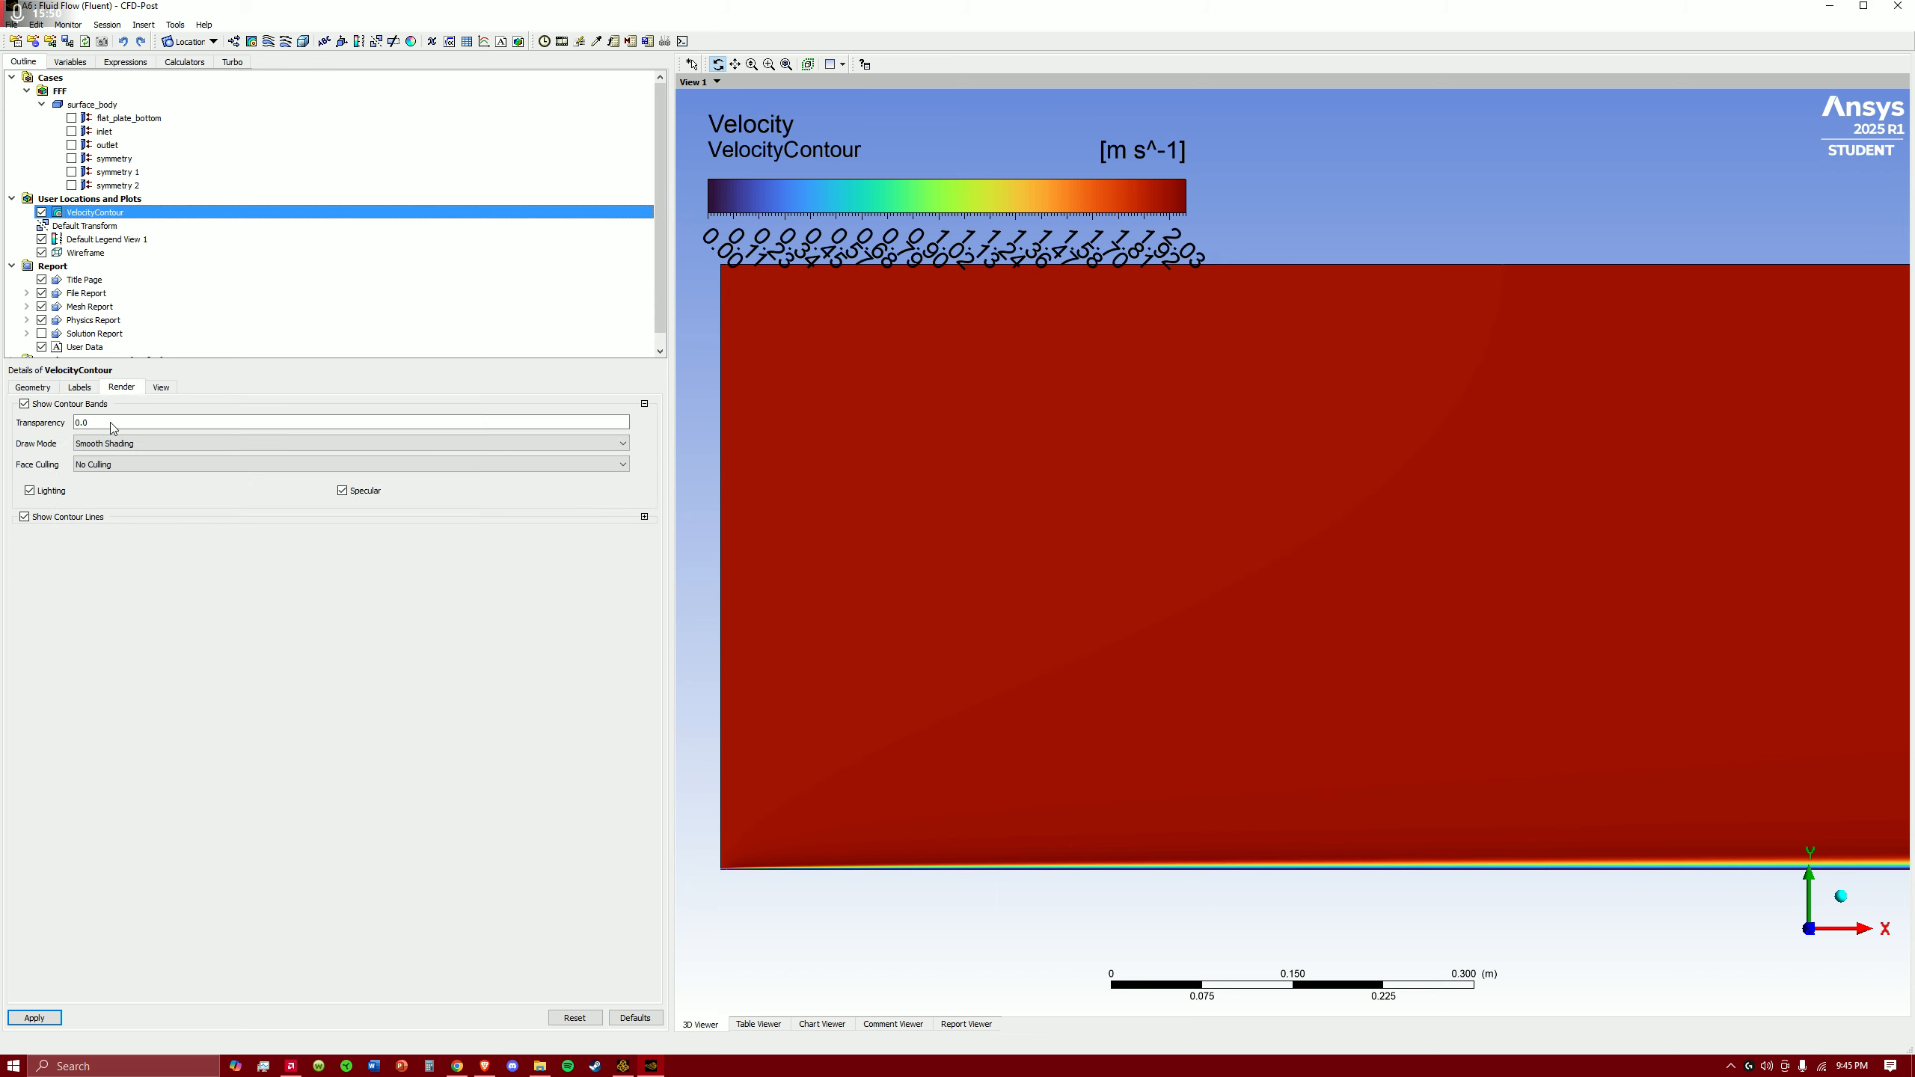
pyautogui.click(101, 425)
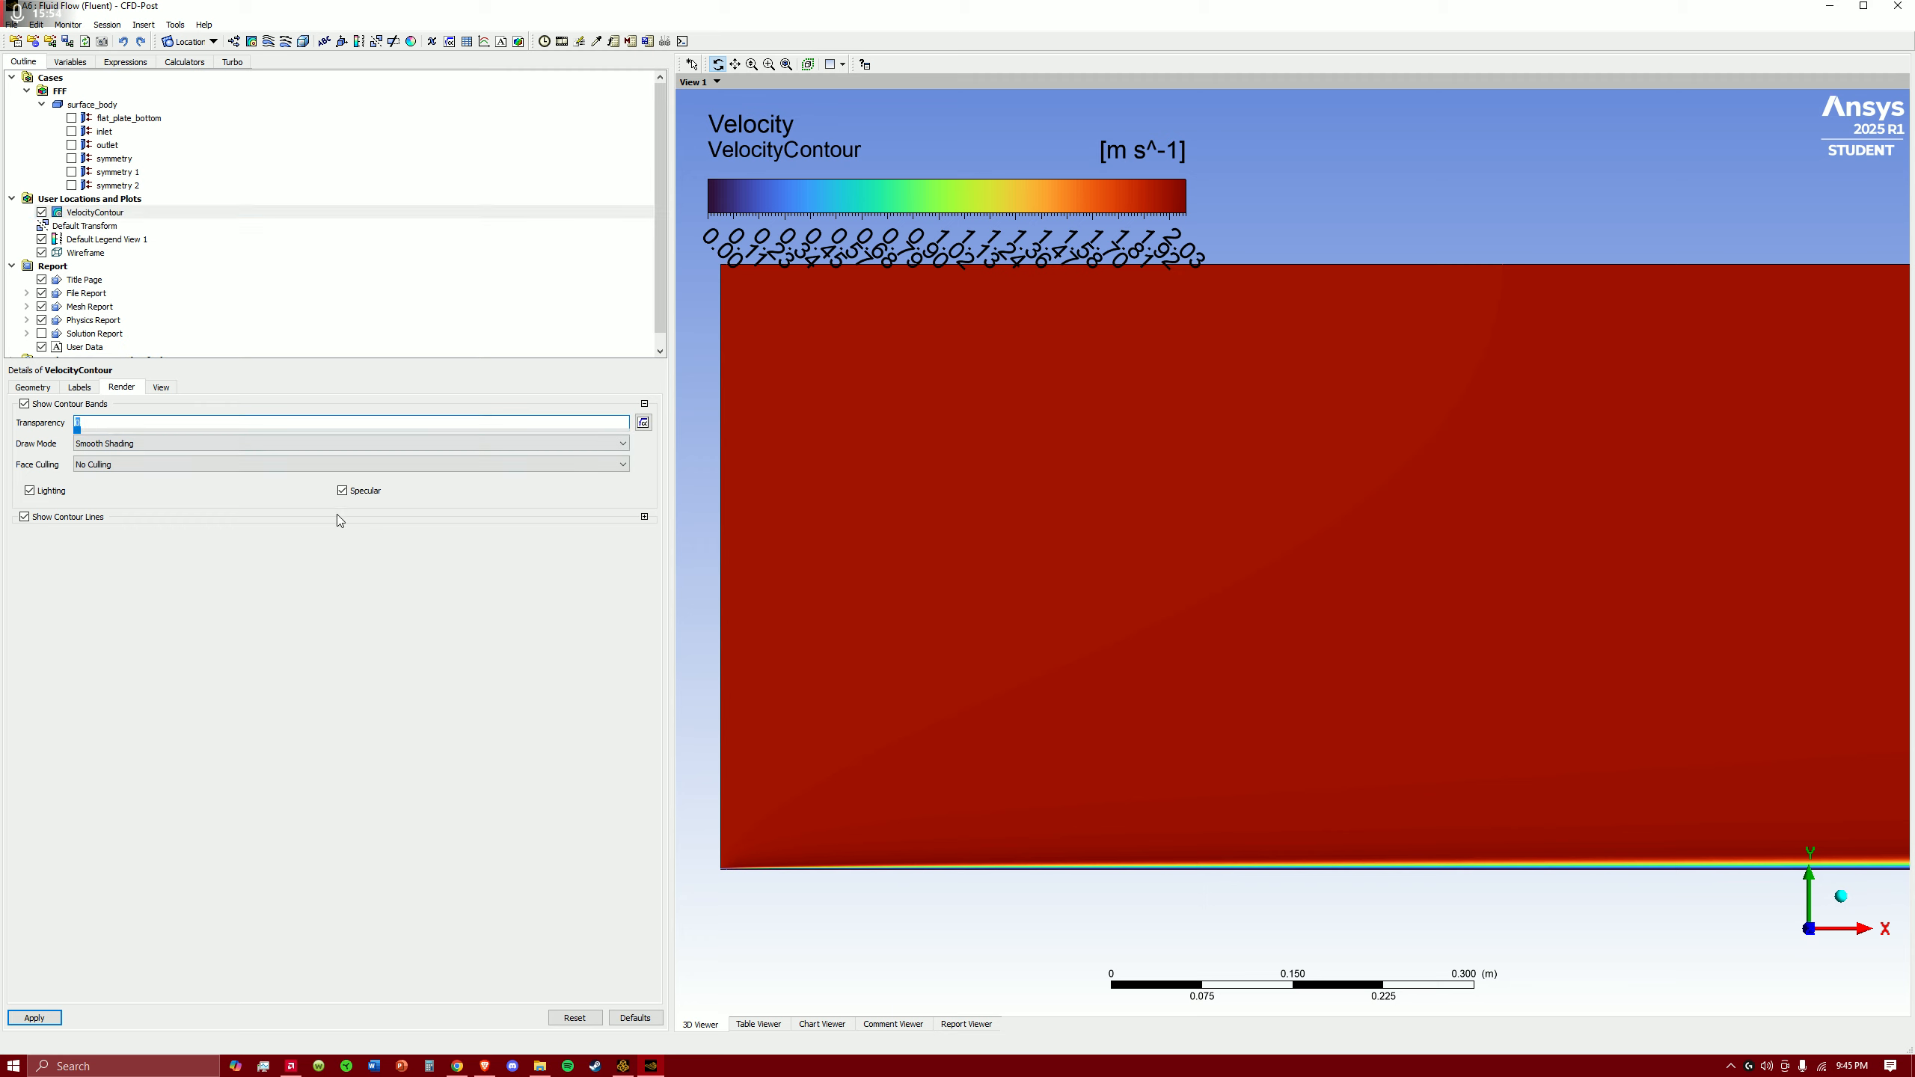
pyautogui.write('60')
pyautogui.click(29, 1022)
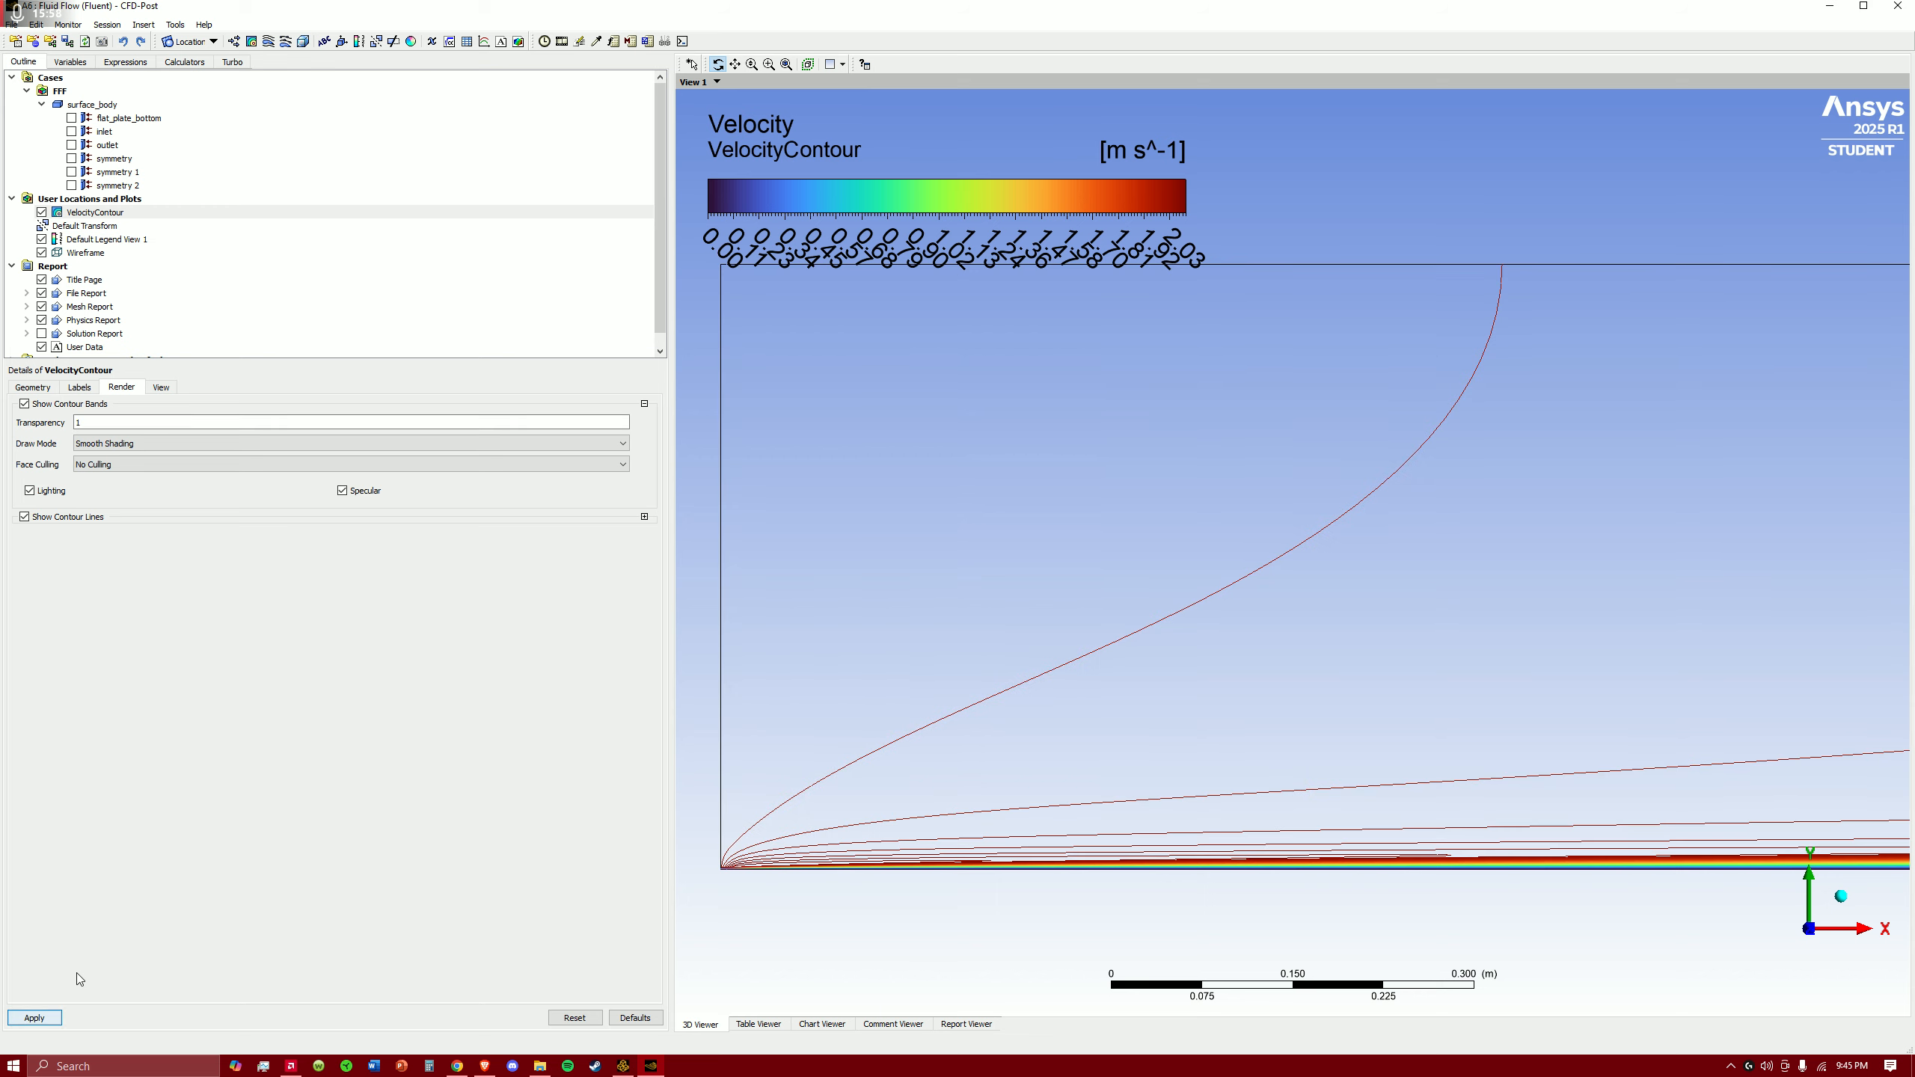
# - Set the transparency of VelocityContour's contour bands to 0.60, apply it, and view the flow domain along the Z axis
pyautogui.doubleClick(88, 426)
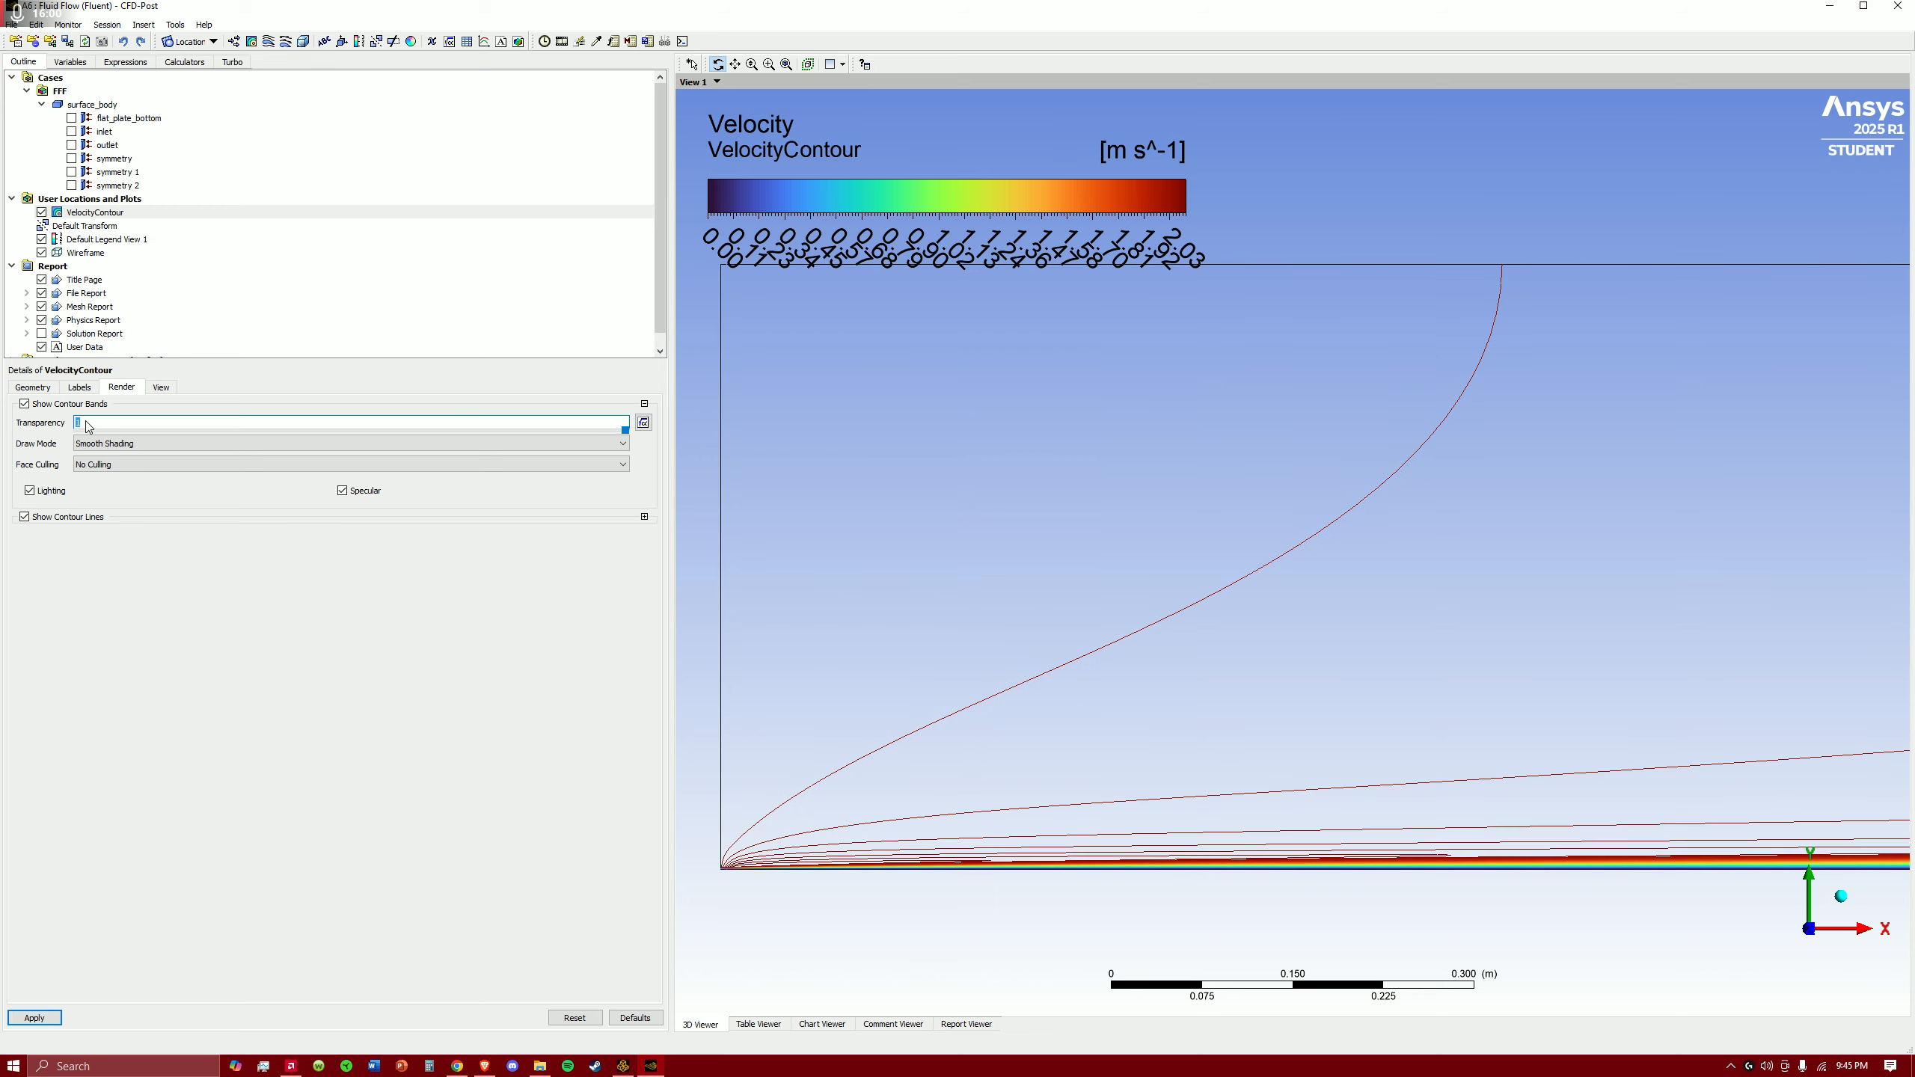
pyautogui.click(33, 1018)
pyautogui.moveTo(1261, 612); pyautogui.dragTo(1219, 597)
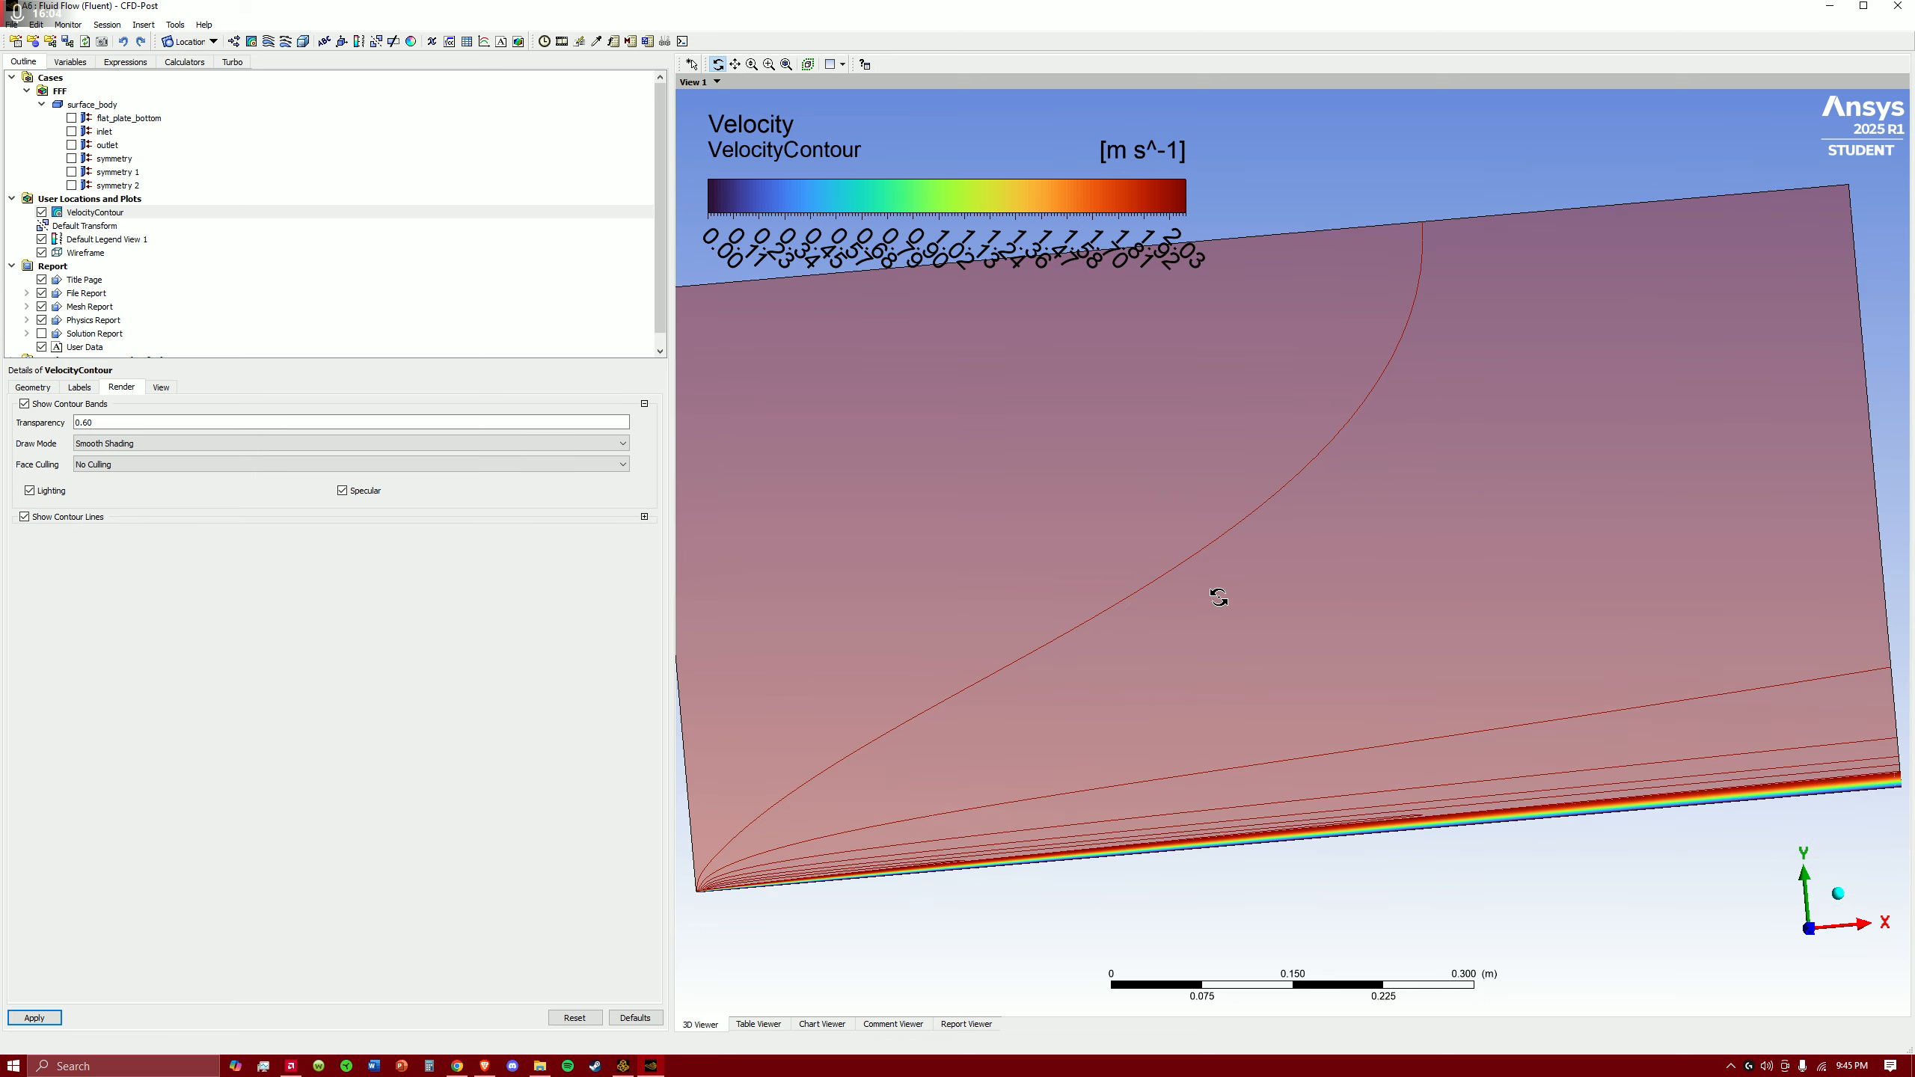
pyautogui.press('z')
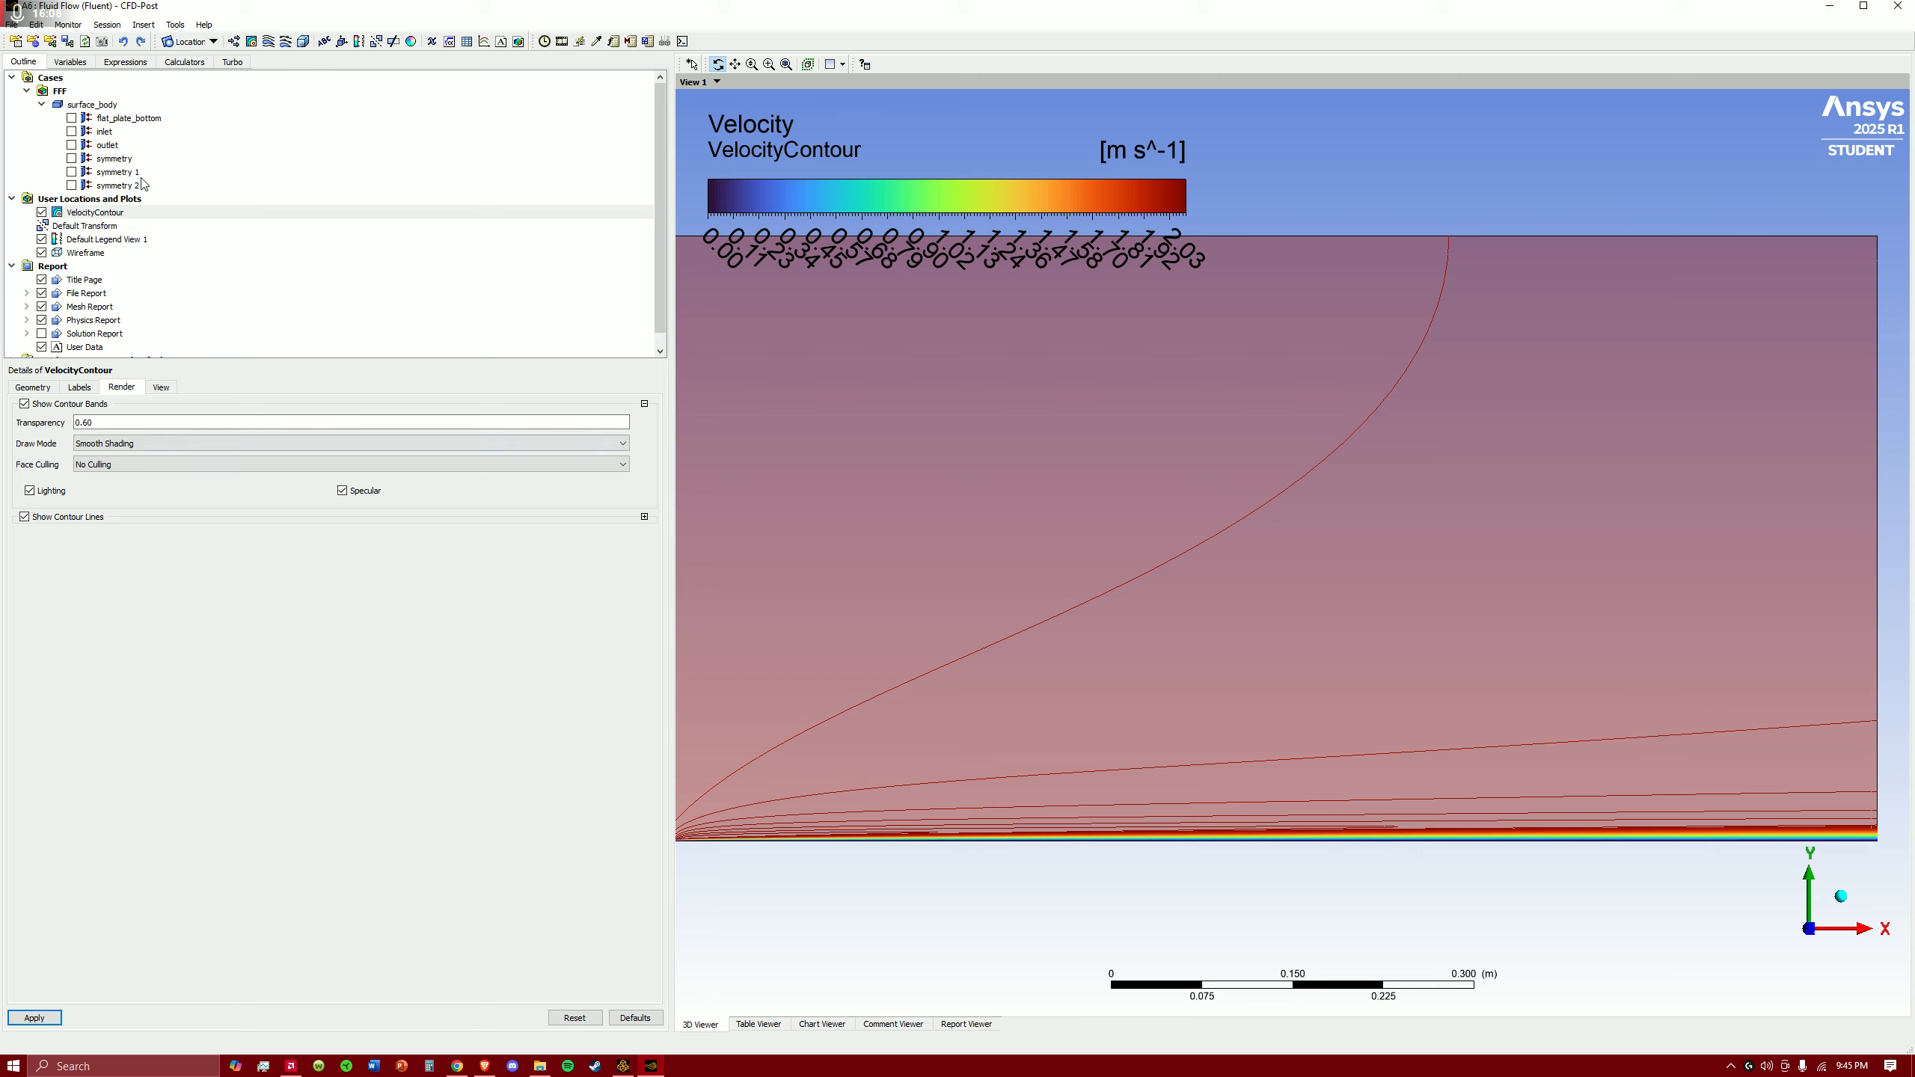
# - Insert a vector plot named VelocityVector and set its location to symmetry 1
pyautogui.click(235, 42)
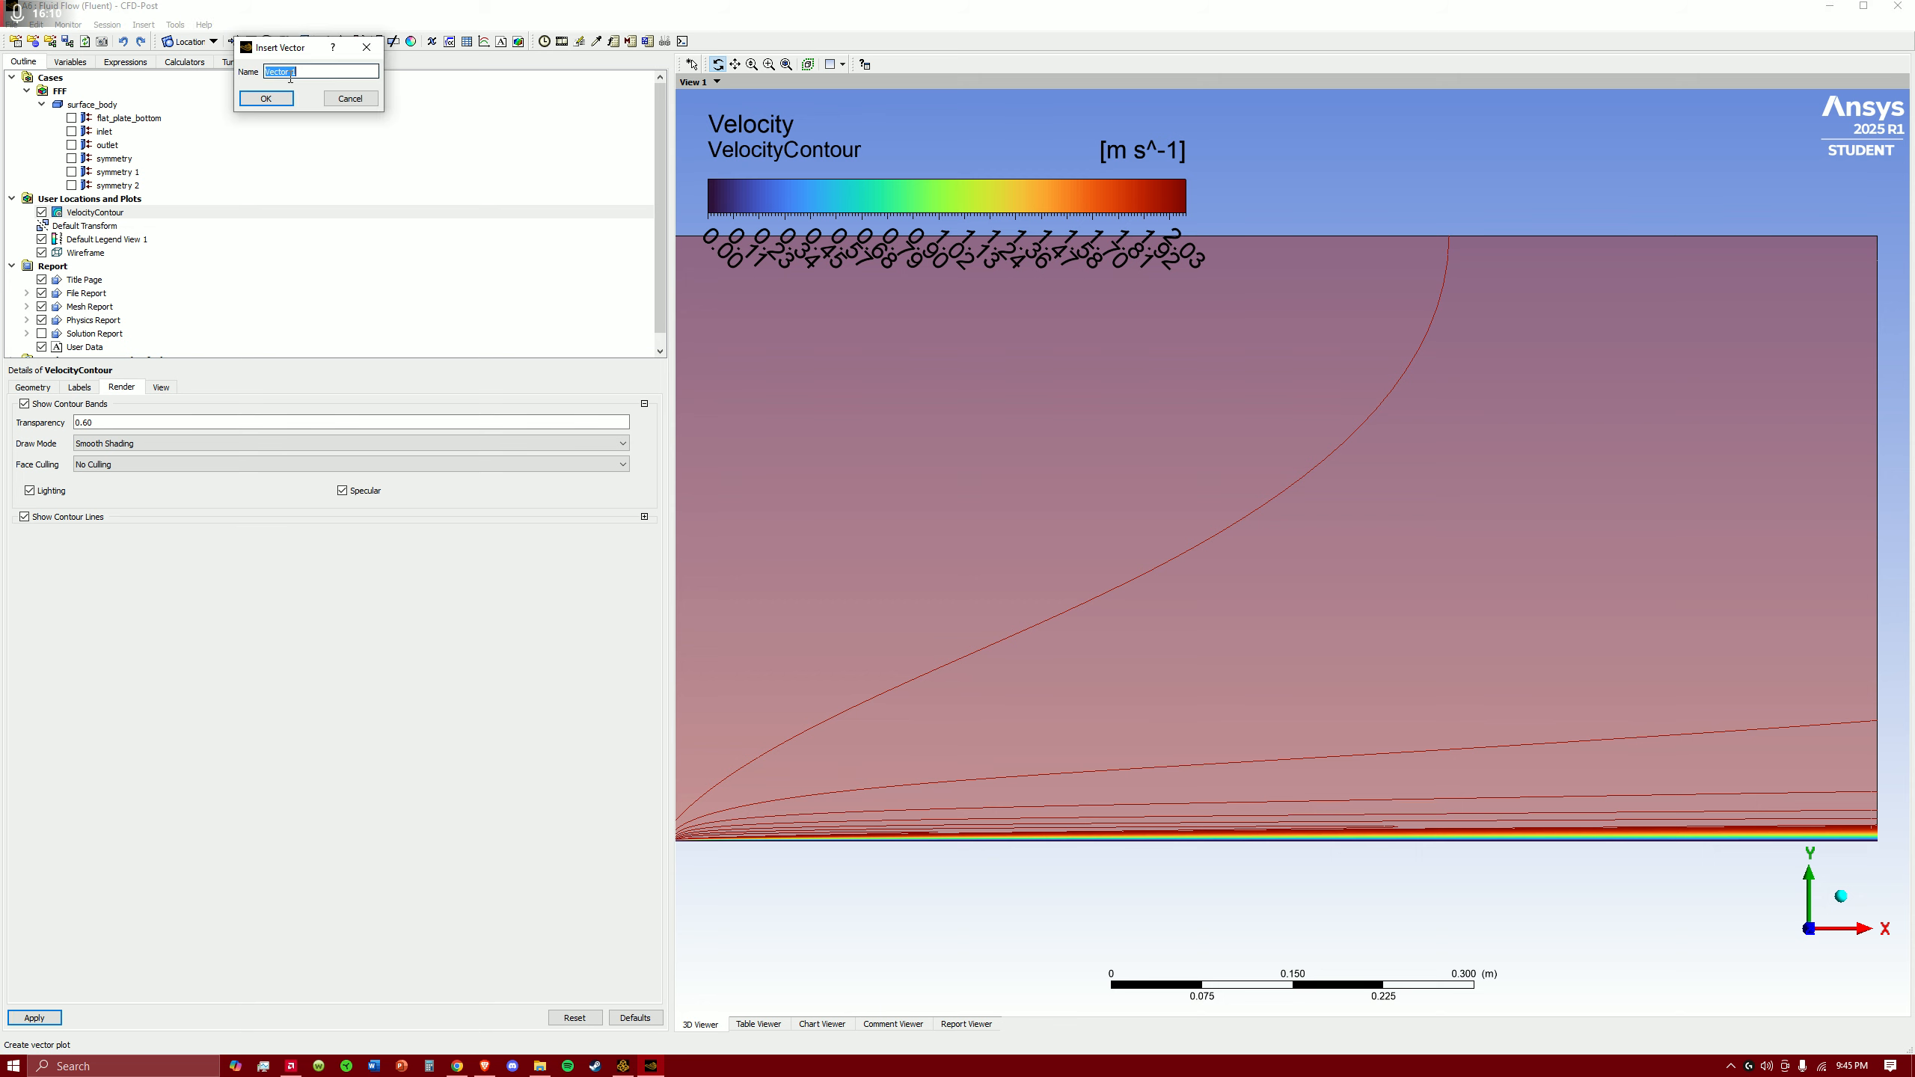
pyautogui.write('Velocity')
pyautogui.click(268, 100)
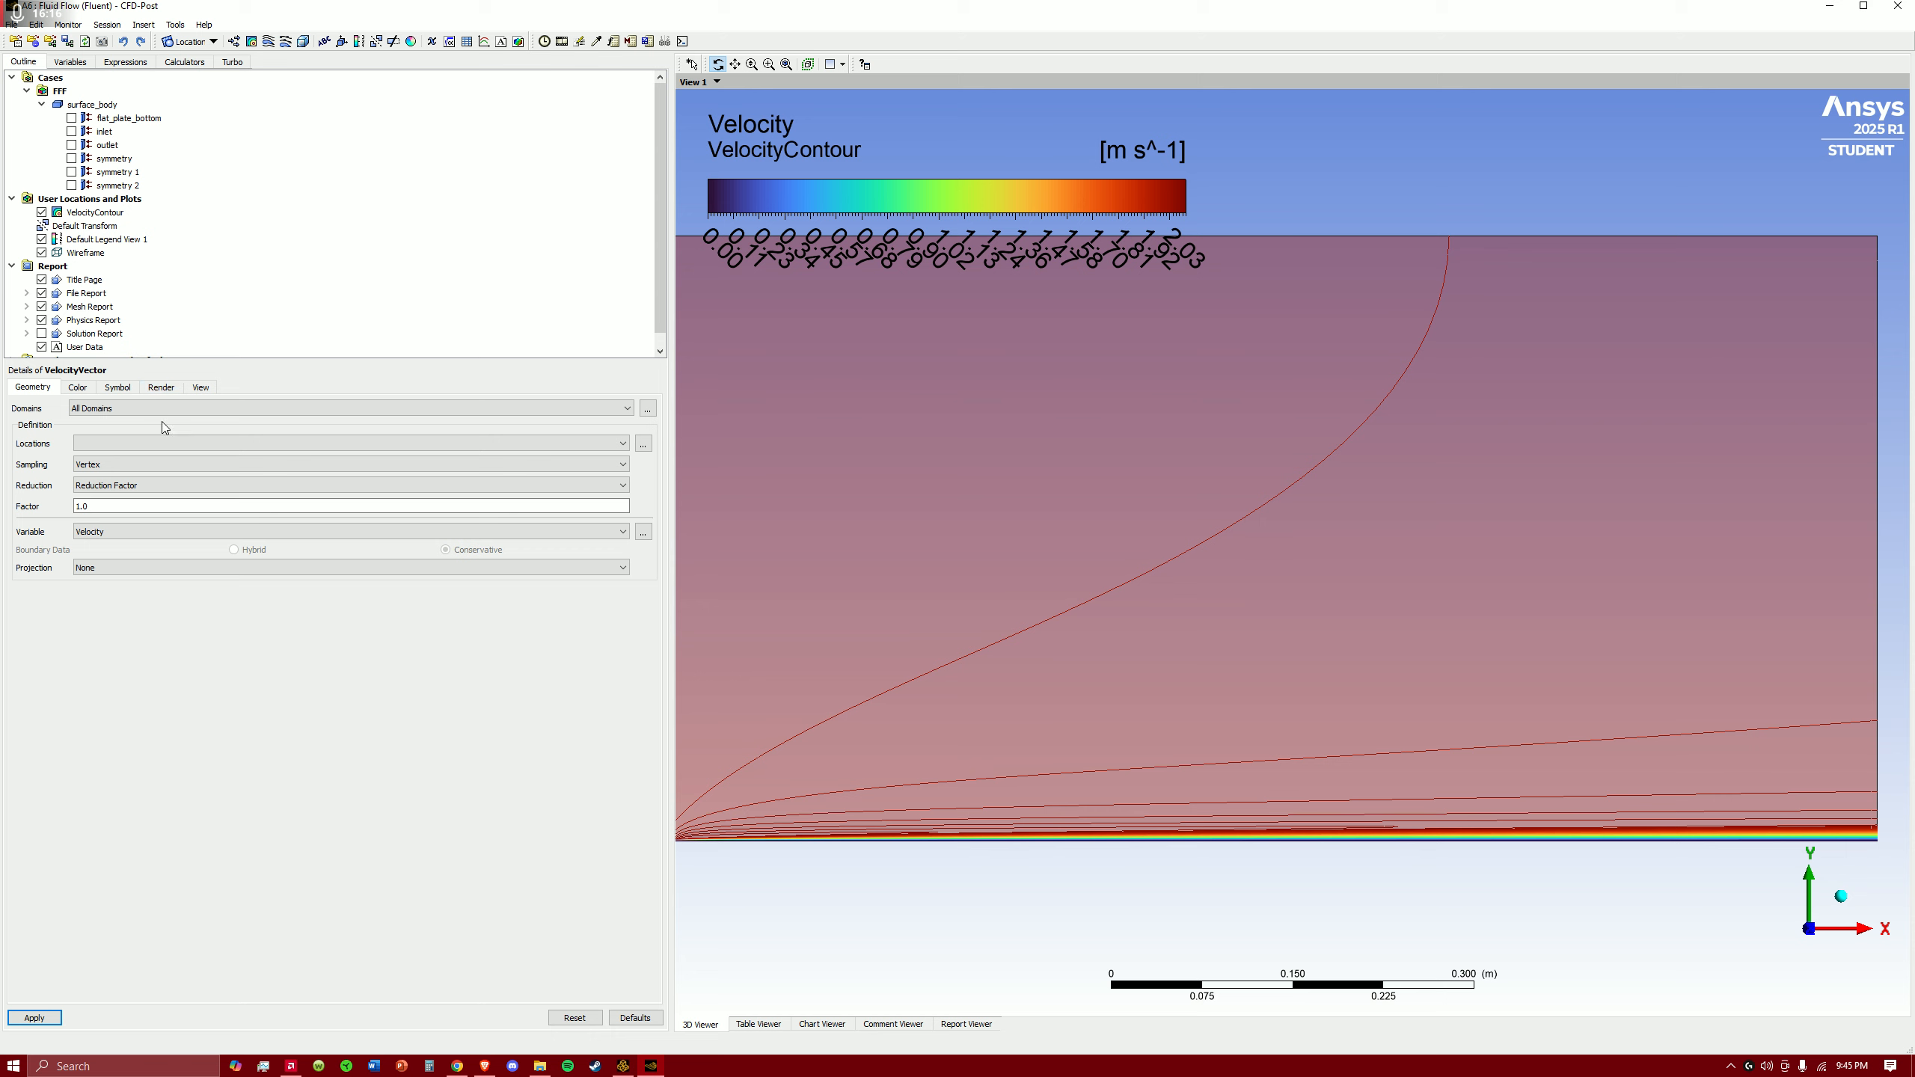
pyautogui.click(186, 444)
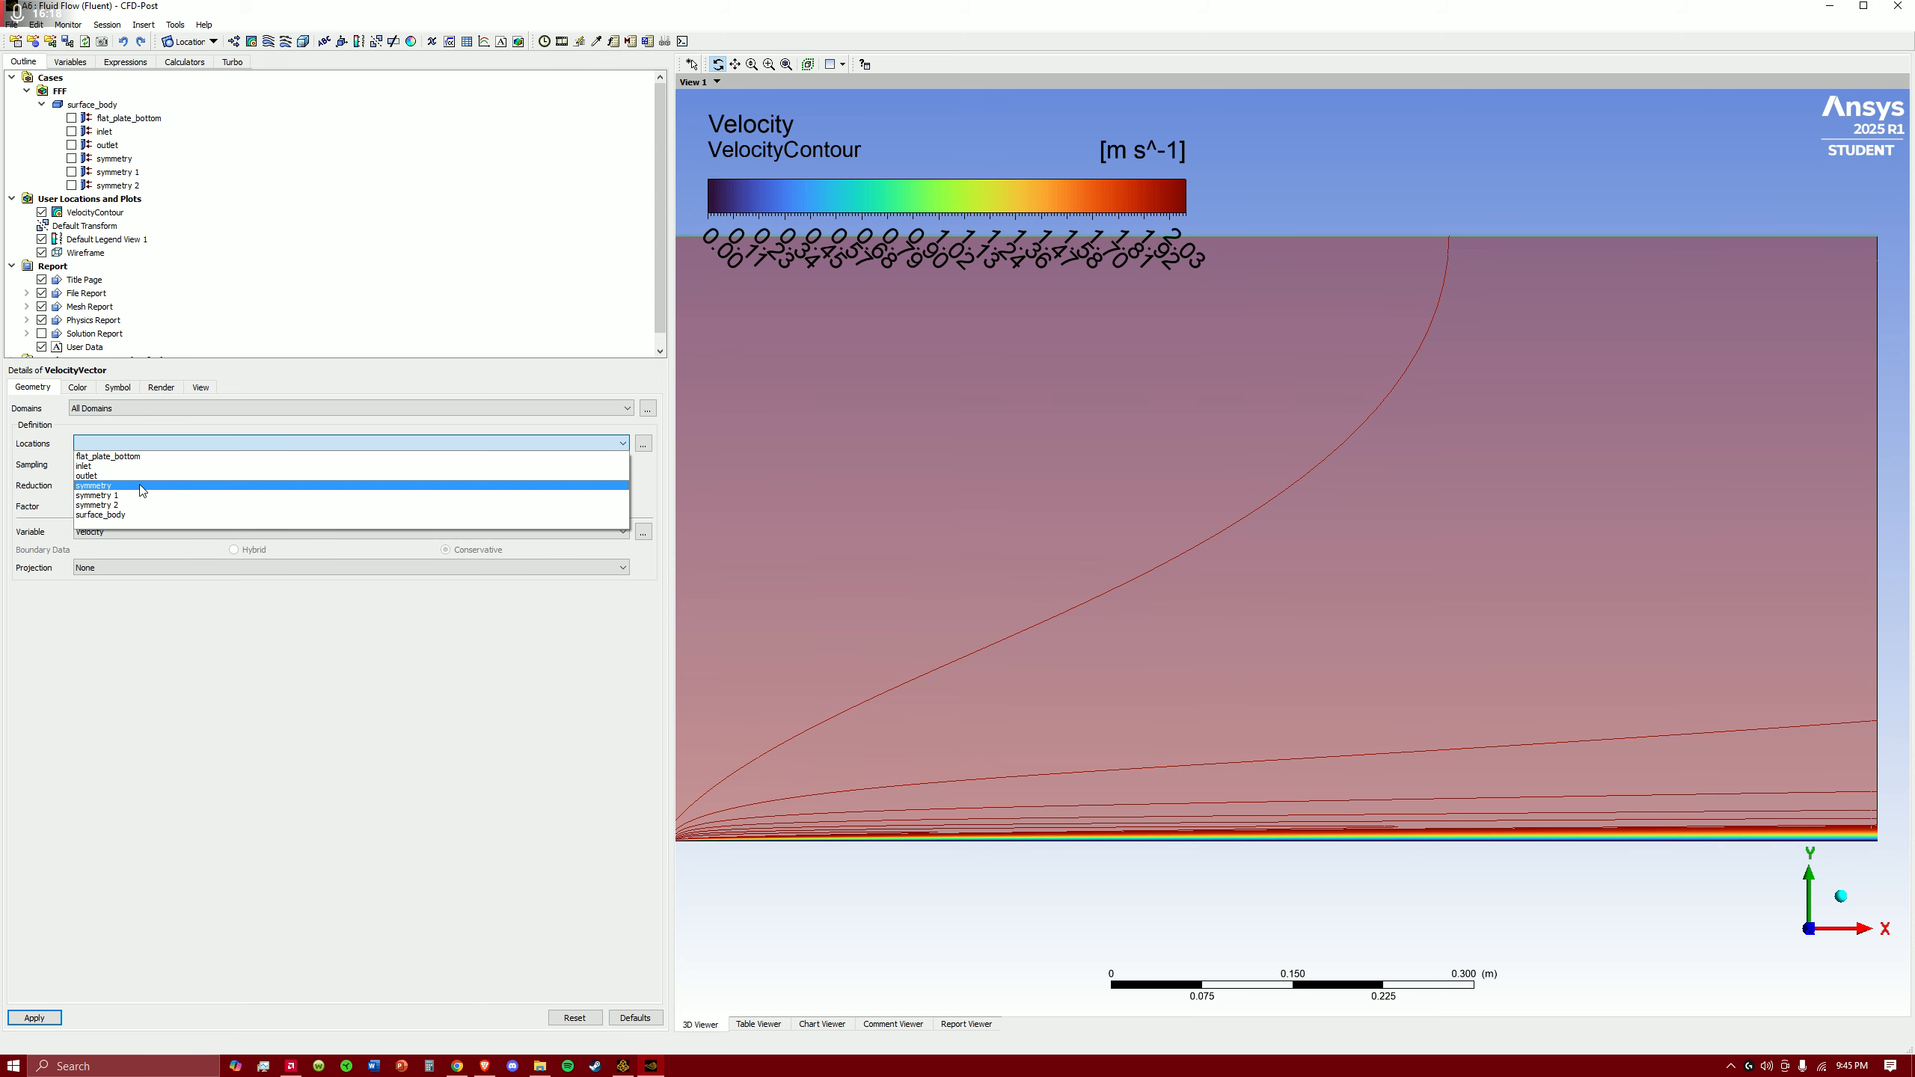
pyautogui.click(140, 496)
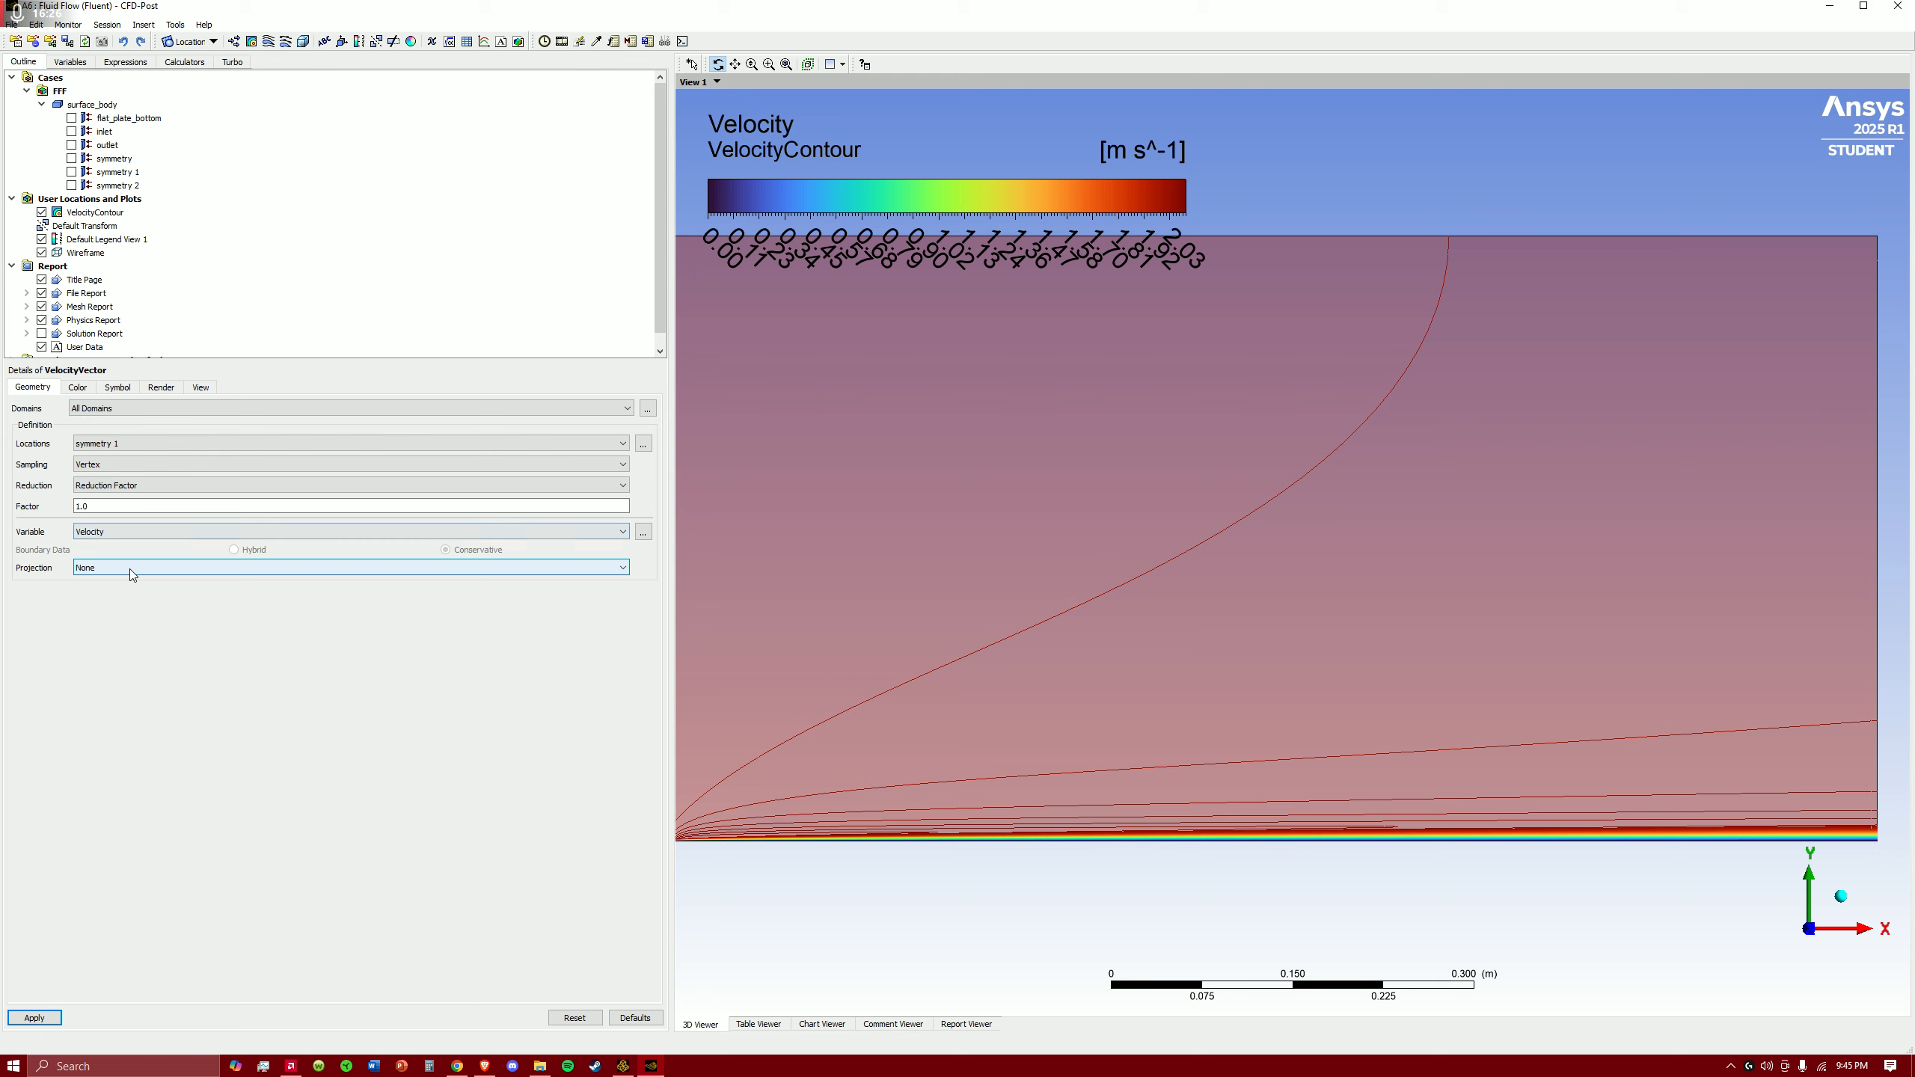
# - Choose Arrow2D as the symbol for VelocityVector and apply the vector plot
pyautogui.click(83, 389)
pyautogui.click(115, 387)
pyautogui.click(132, 408)
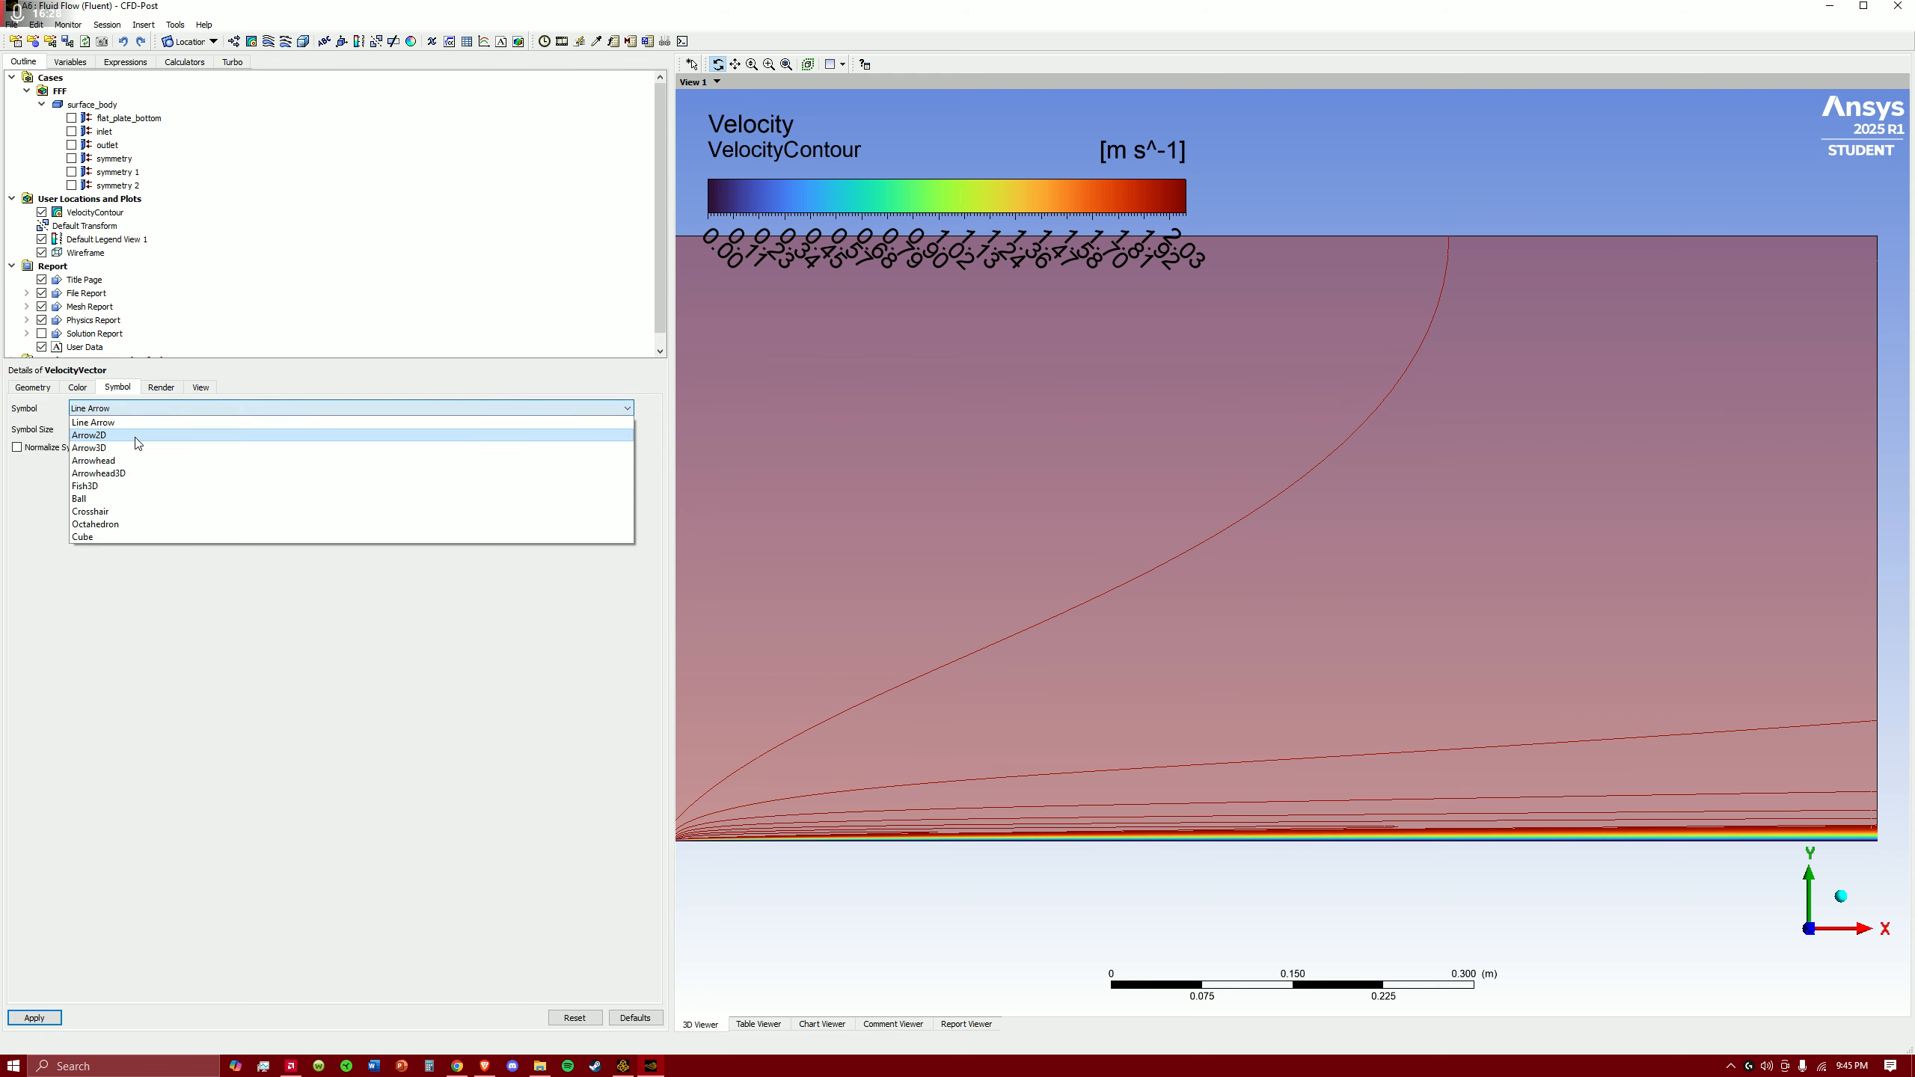
pyautogui.click(137, 449)
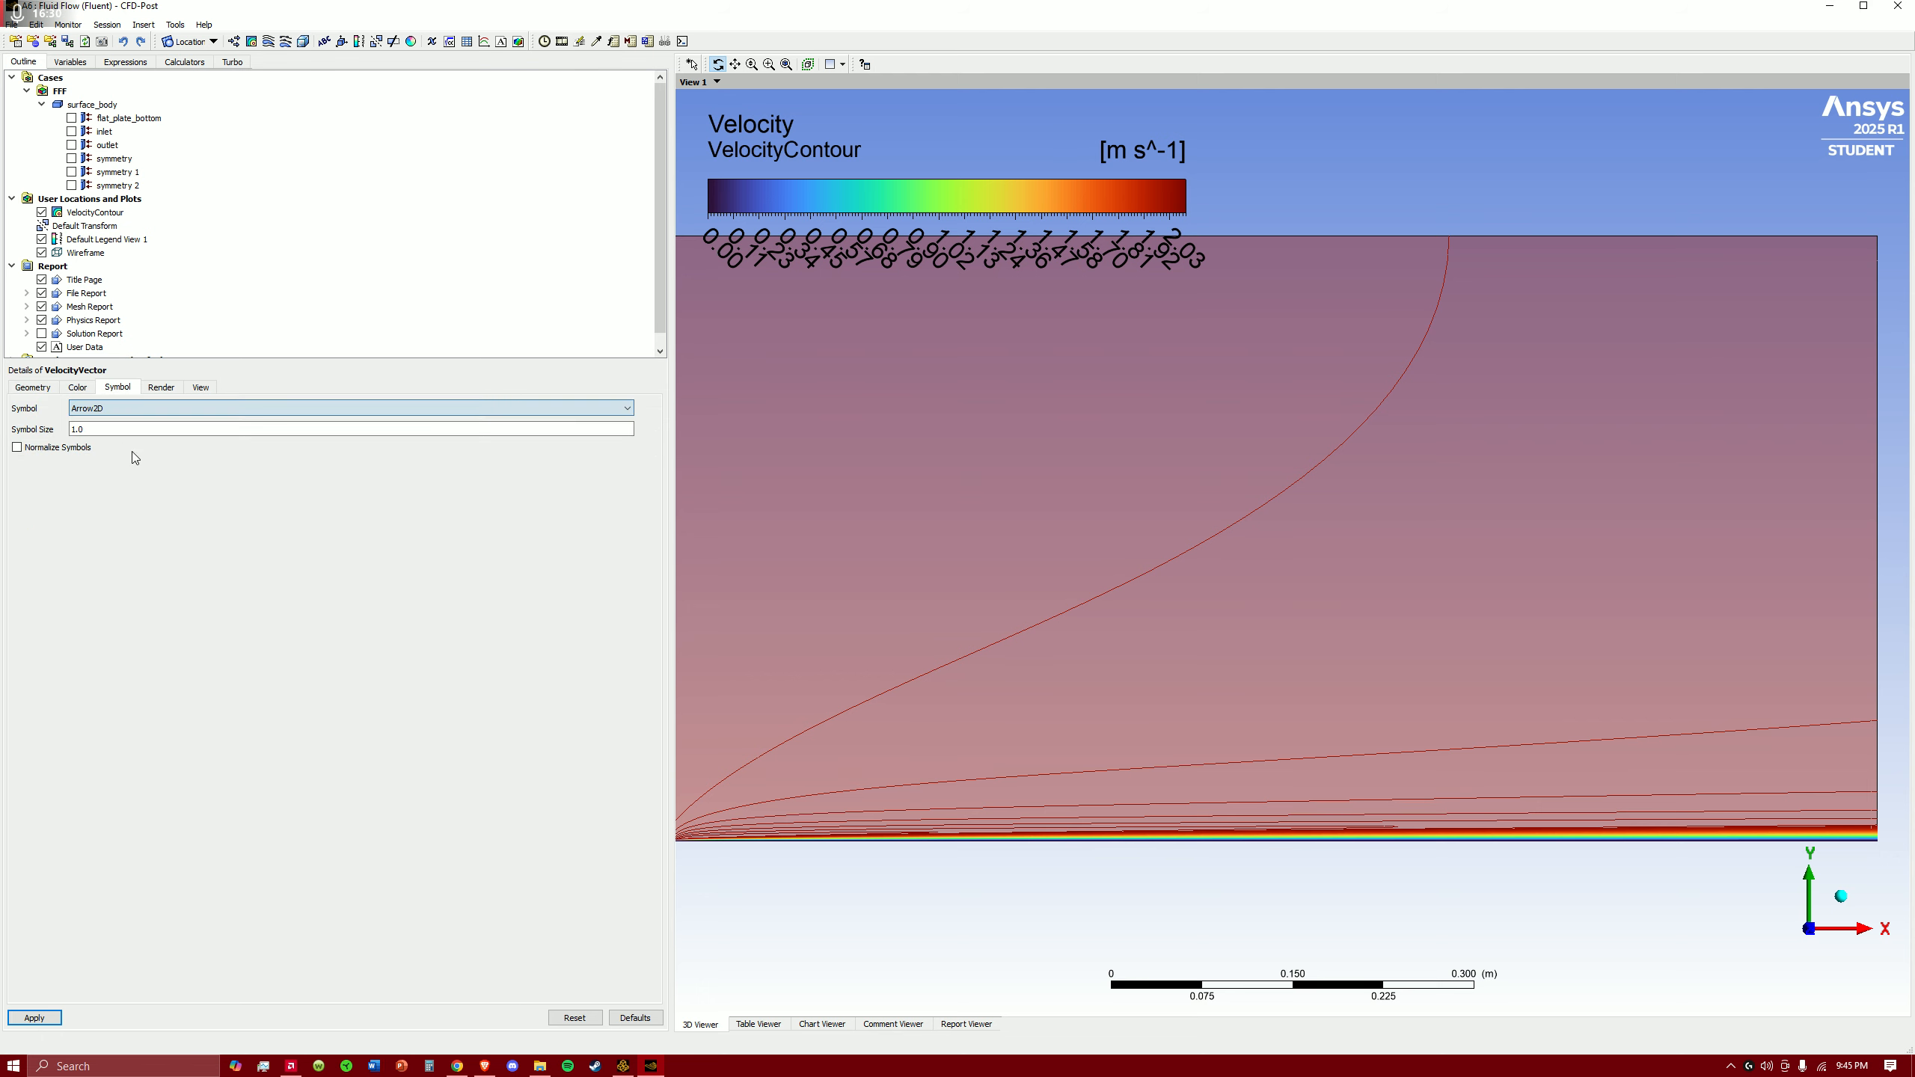
pyautogui.click(33, 387)
pyautogui.click(33, 1018)
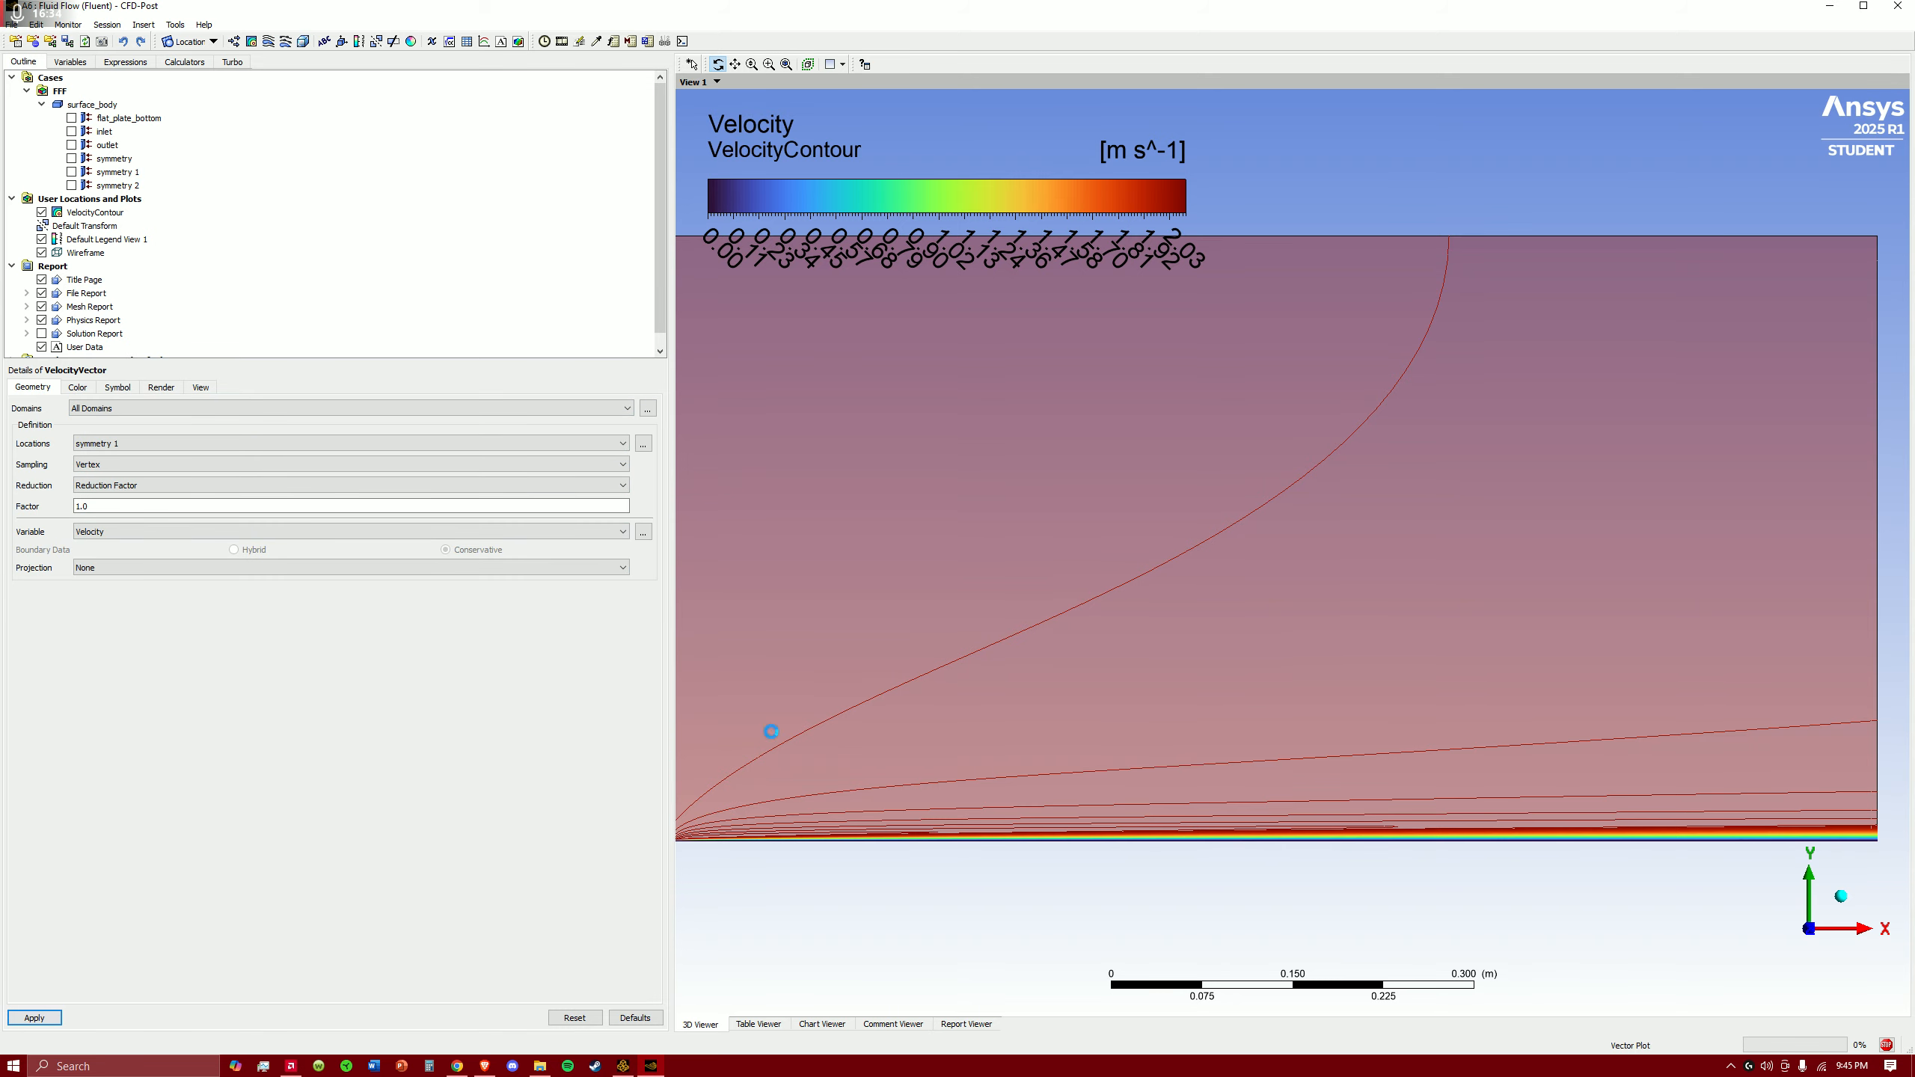
# - Try a symbol size of 0.5 for the VelocityVector arrows and apply it
pyautogui.click(111, 388)
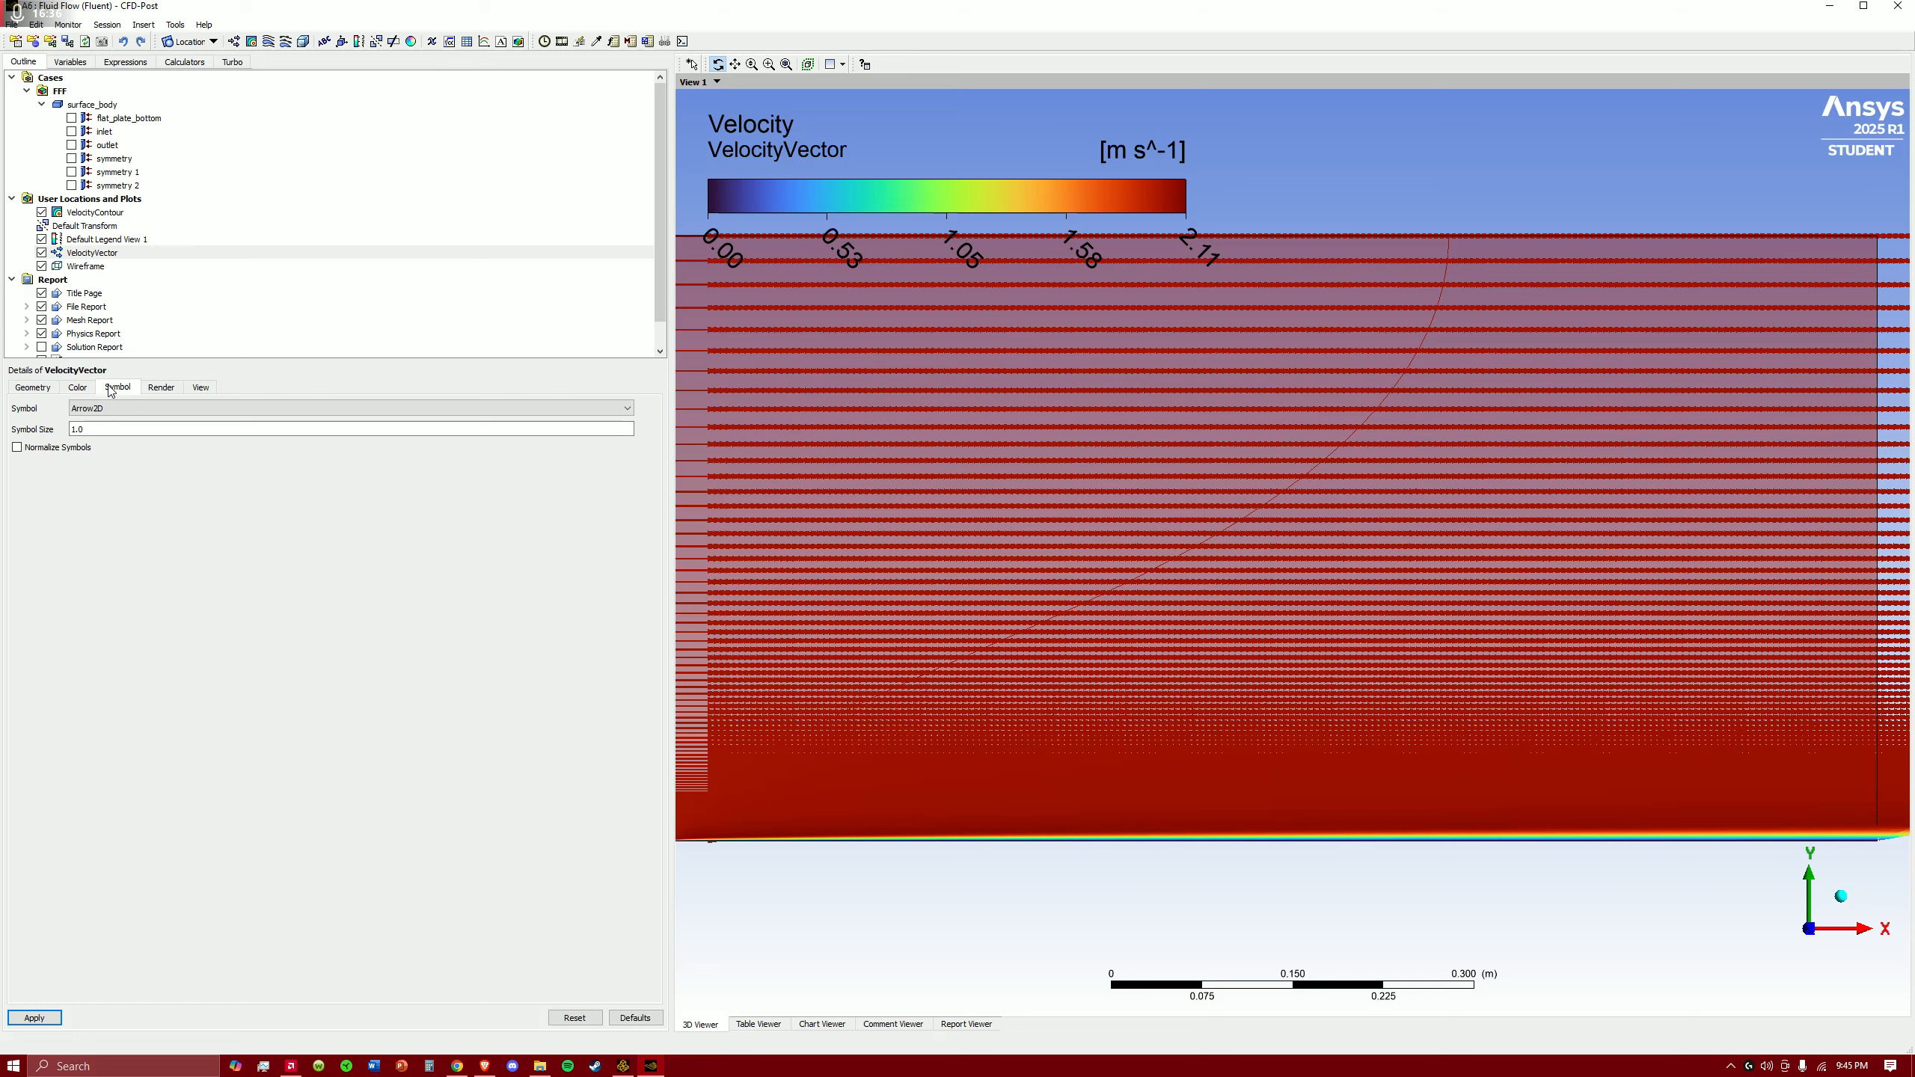
pyautogui.click(100, 429)
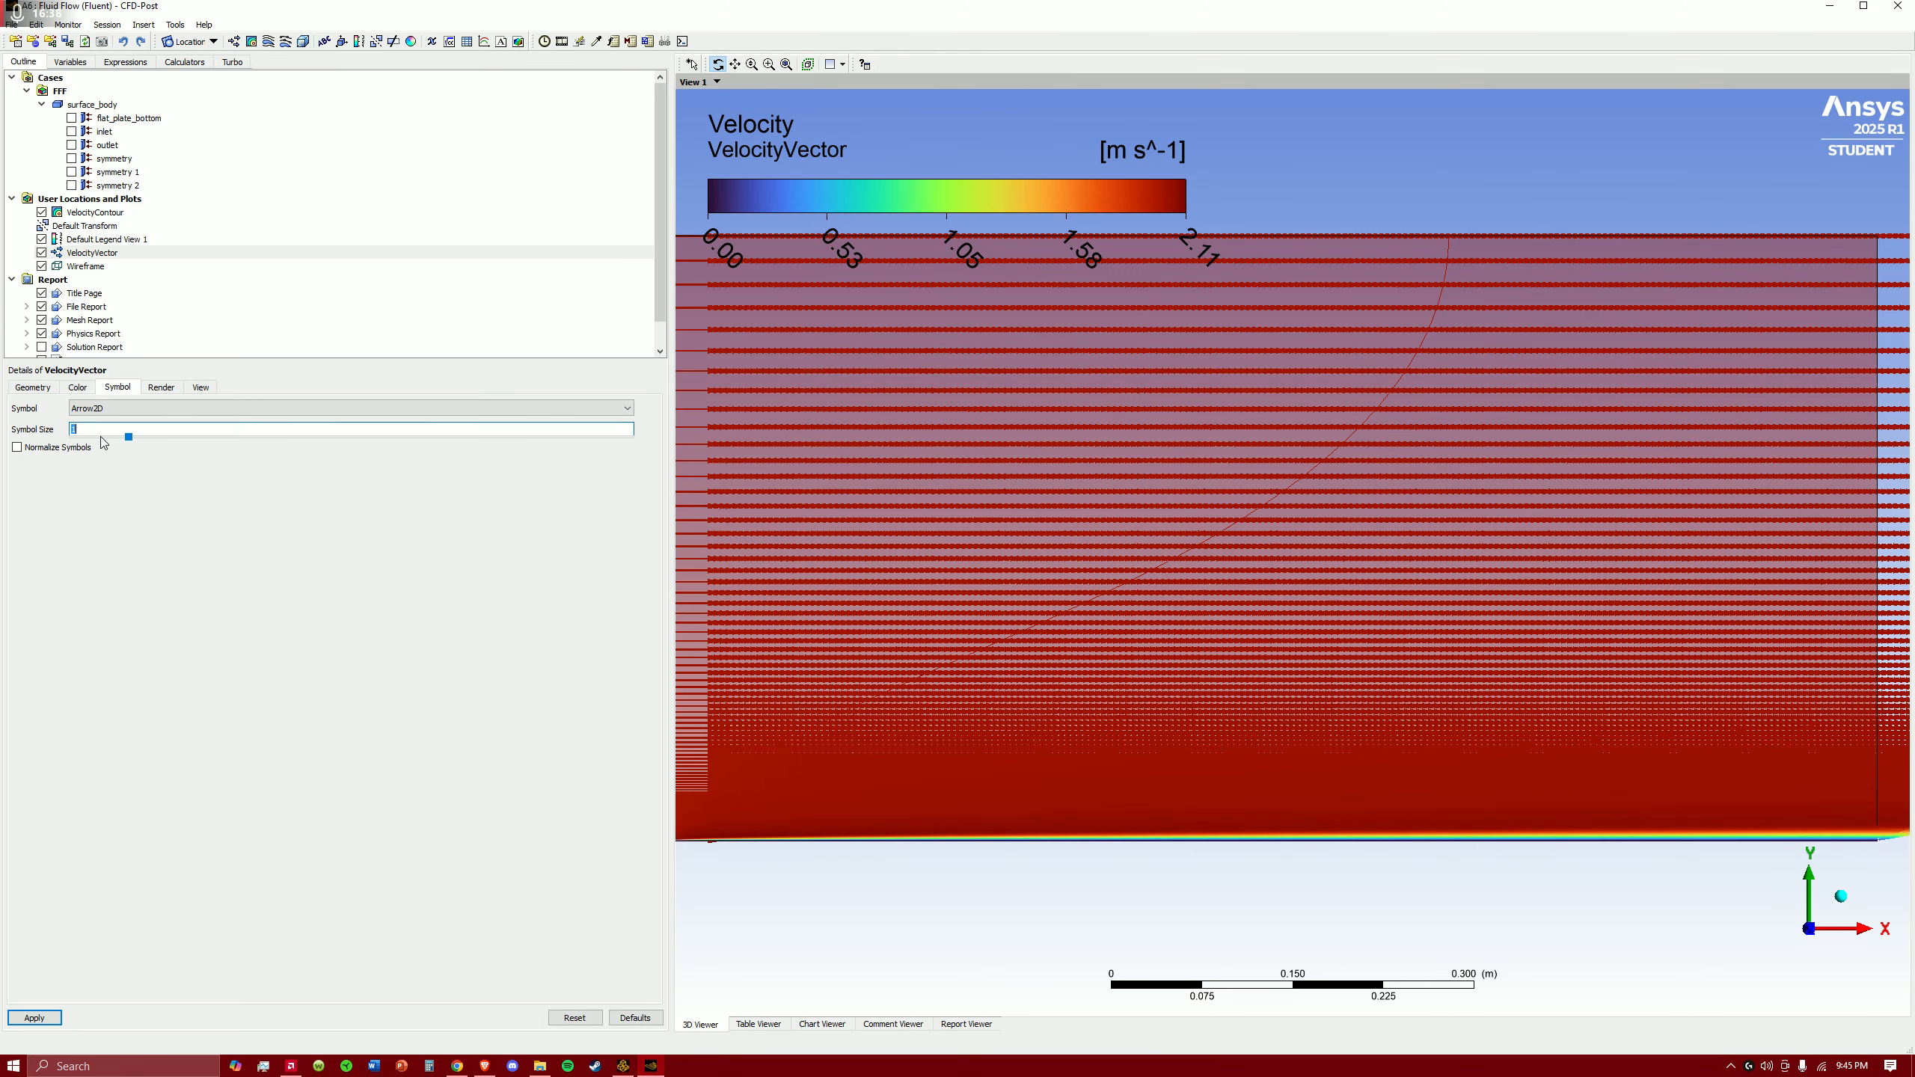
pyautogui.write('0.5')
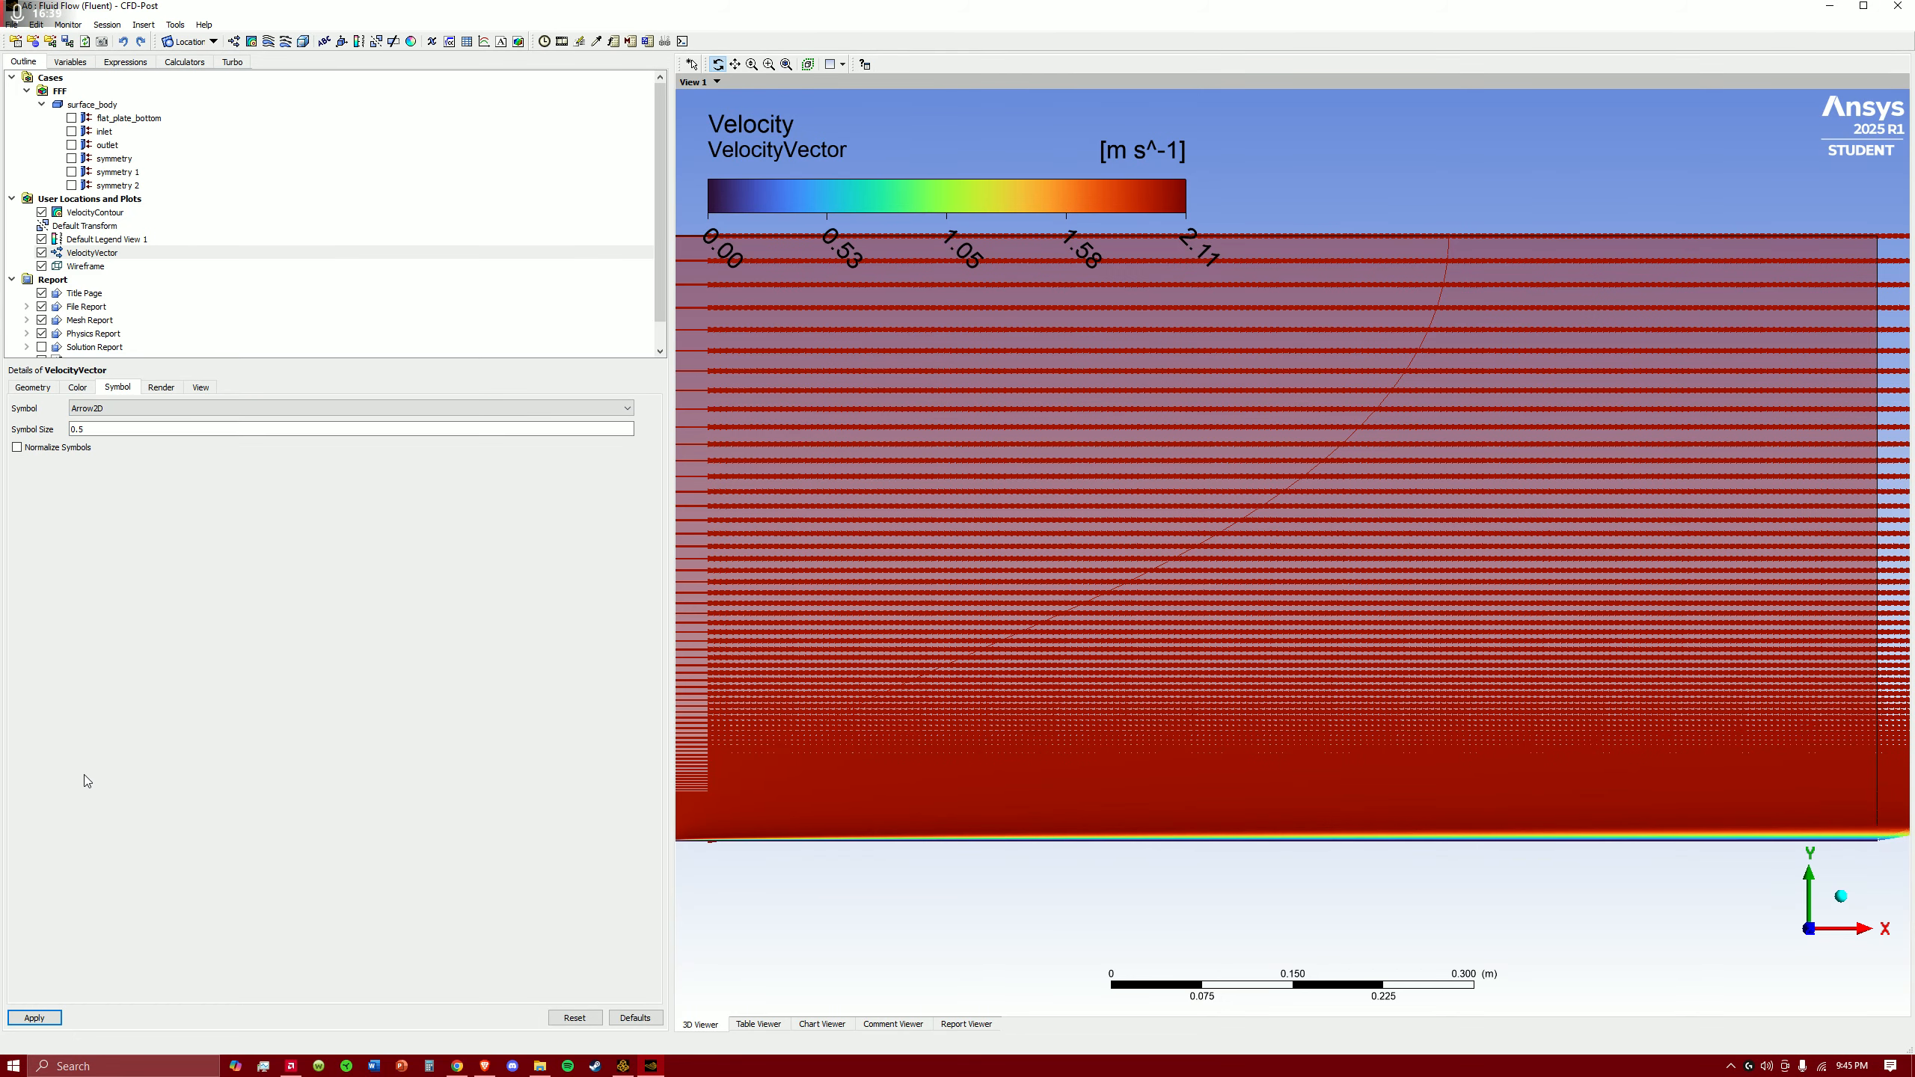
pyautogui.click(22, 1017)
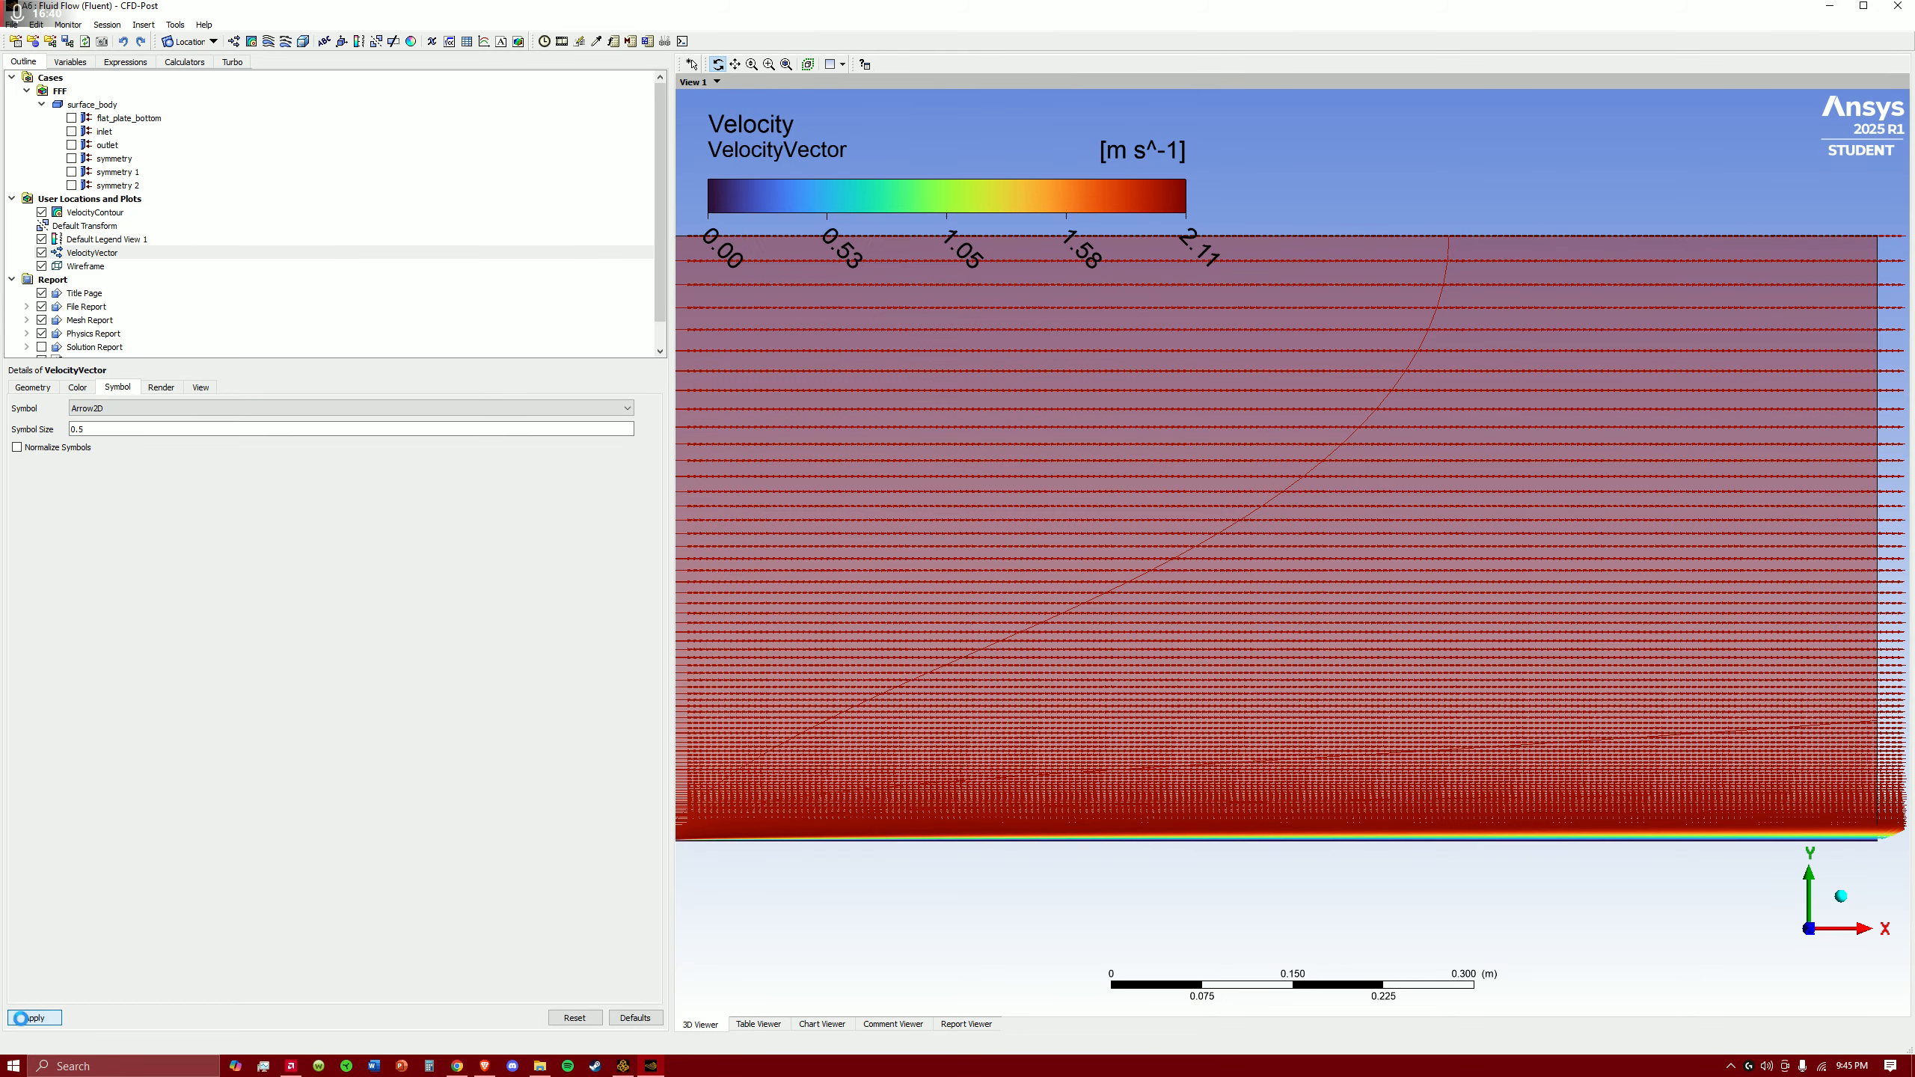
# - Try reduction factors of 3, 5 and 8 for VelocityVector, applying each one
pyautogui.click(27, 390)
pyautogui.moveTo(788, 636)
pyautogui.keyDown('ctrl'); pyautogui.mouseDown(button='middle')
pyautogui.moveTo(836, 620)
pyautogui.moveTo(808, 613)
pyautogui.mouseUp(button='middle'); pyautogui.keyUp('ctrl')
pyautogui.click(152, 502)
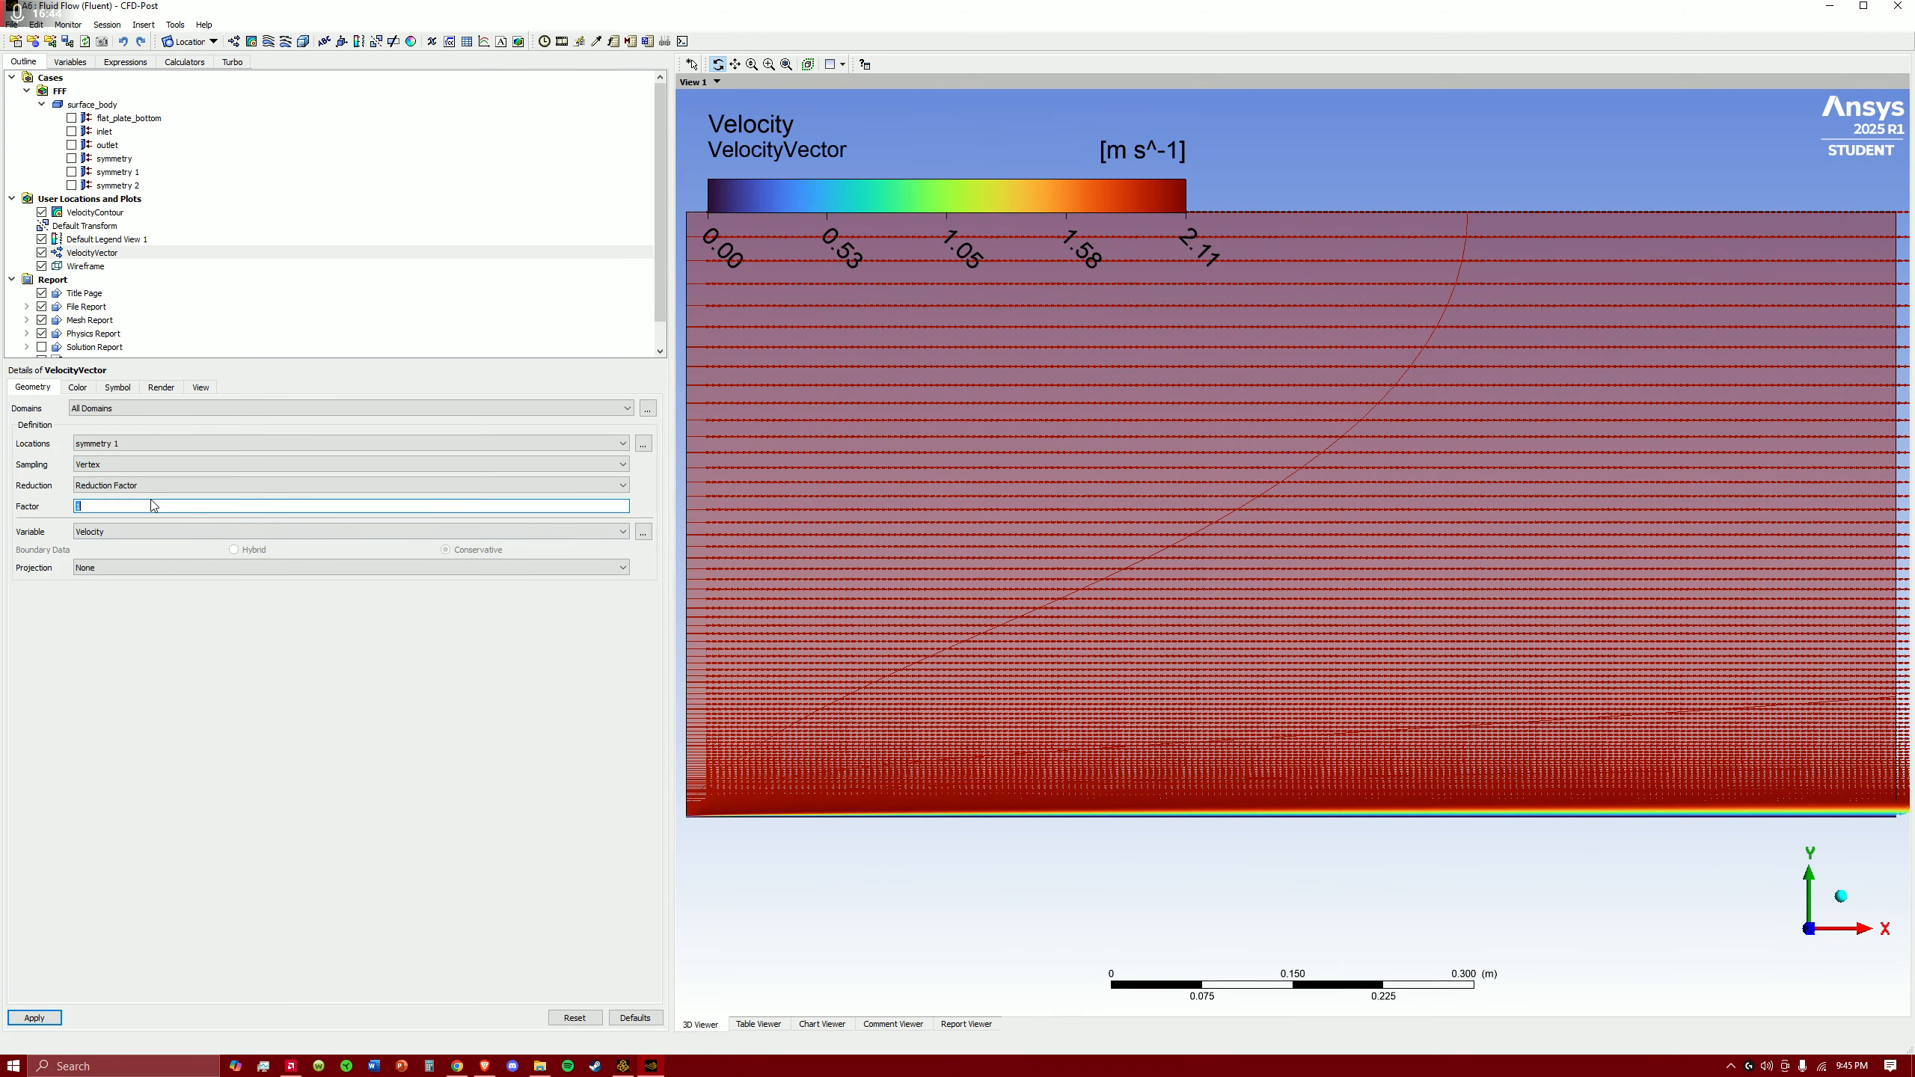
pyautogui.write('3')
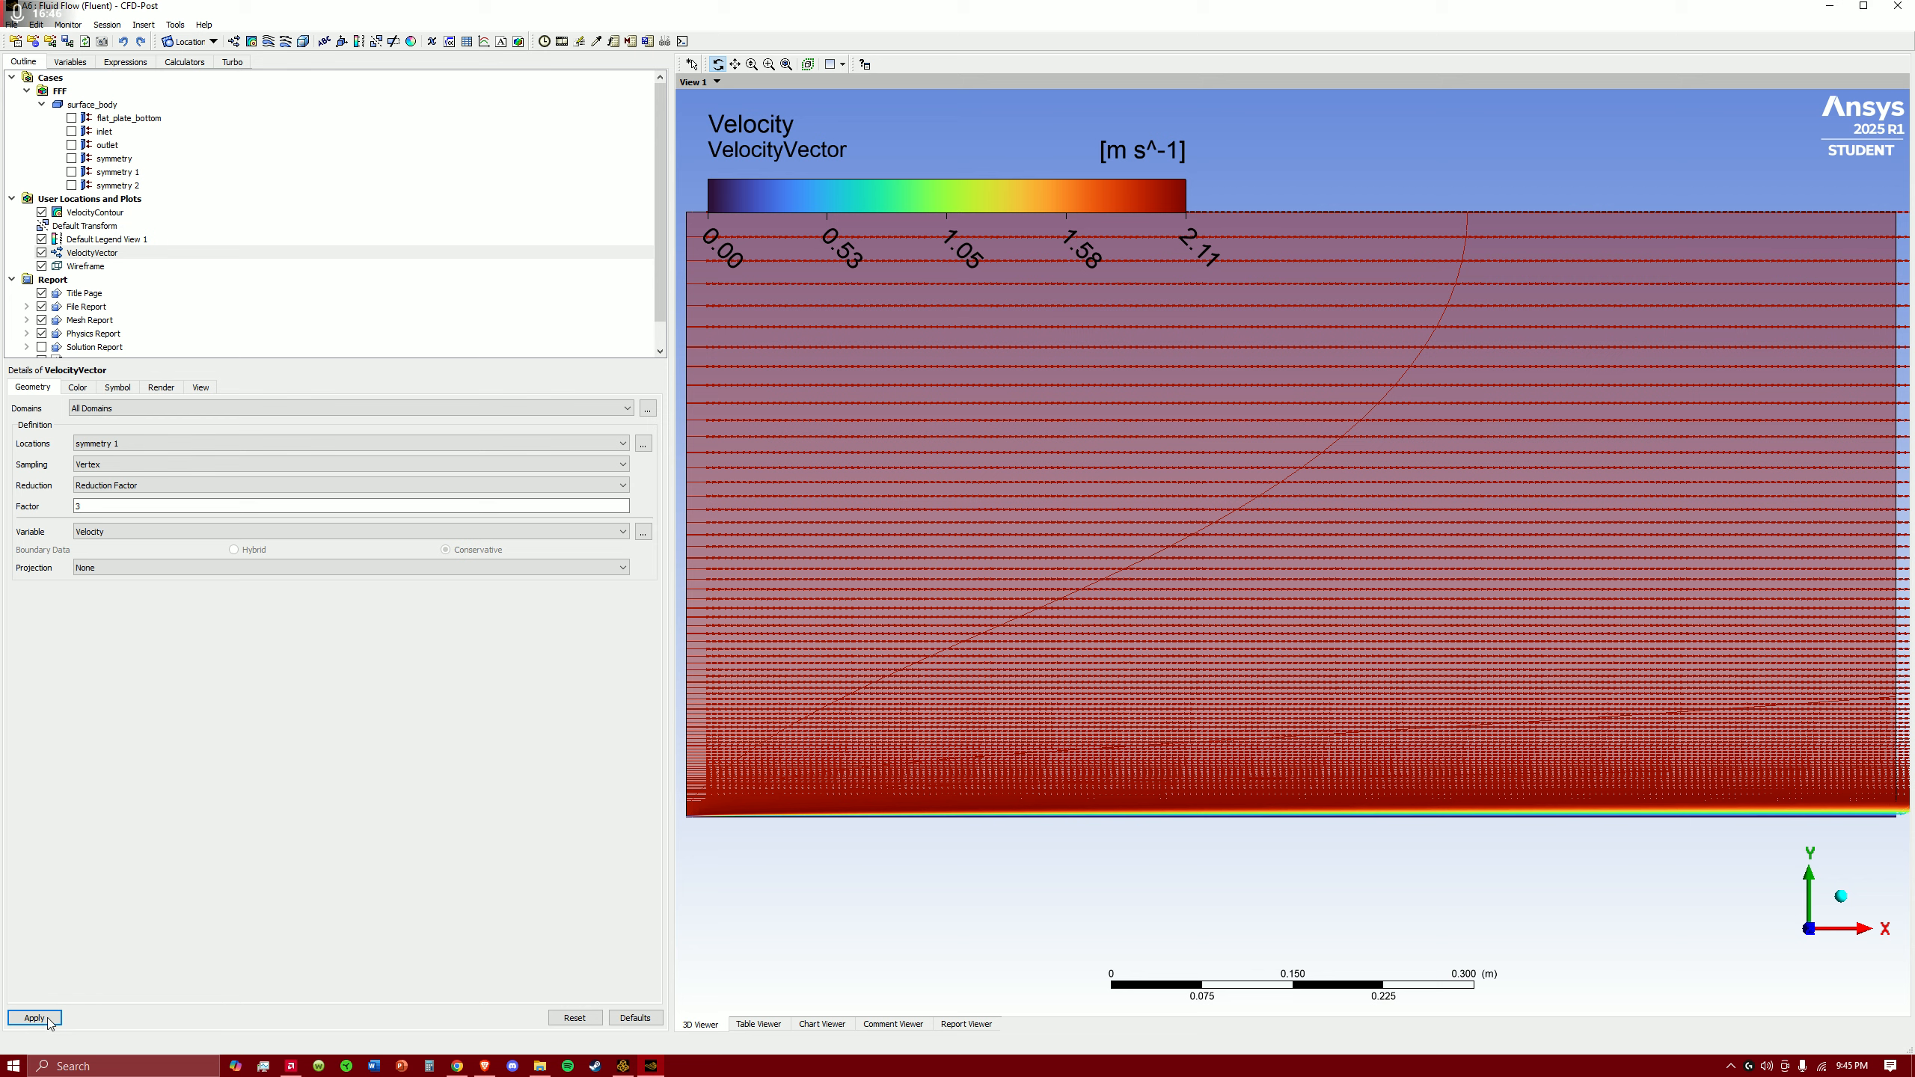
pyautogui.click(39, 1018)
pyautogui.click(99, 509)
pyautogui.write('5')
pyautogui.click(34, 1018)
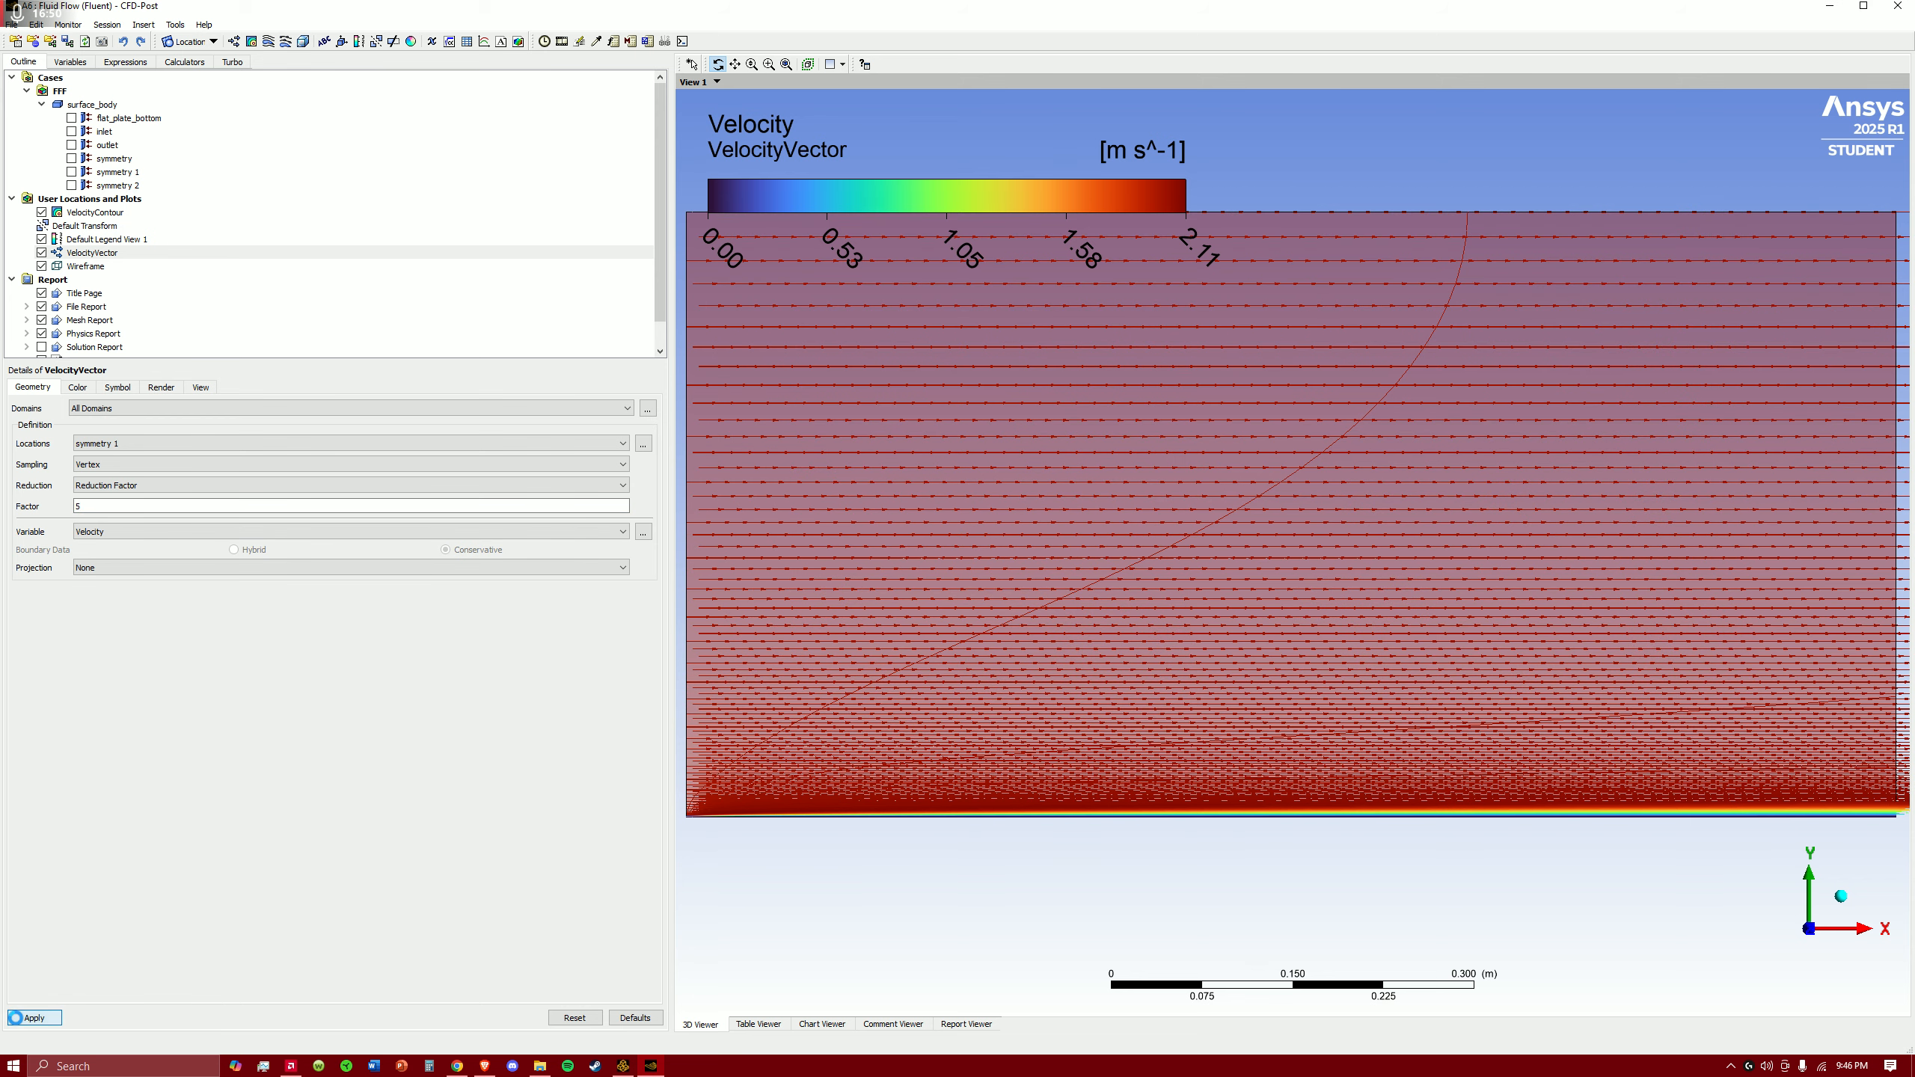
pyautogui.doubleClick(102, 508)
pyautogui.write('8')
pyautogui.click(30, 1019)
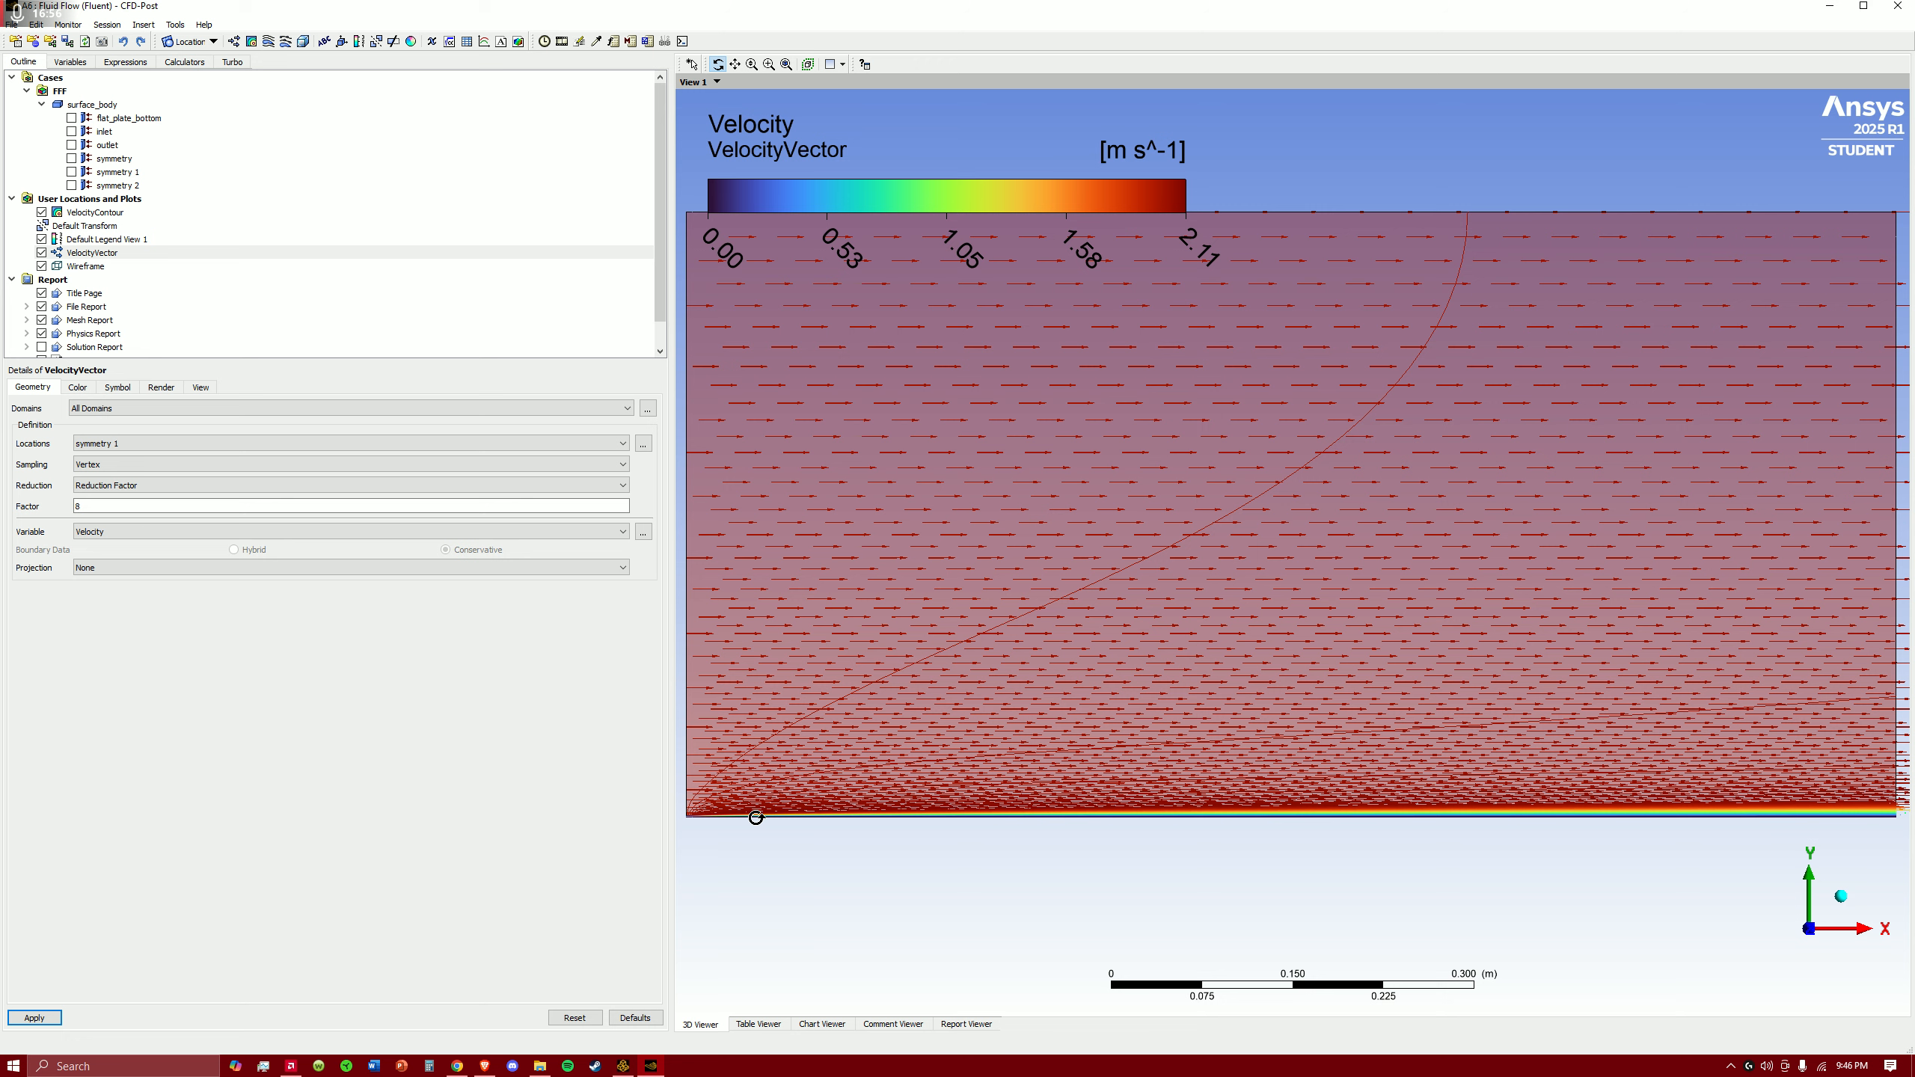
# - Set the reduction factor of VelocityVector to 10 and apply it
pyautogui.click(184, 488)
pyautogui.click(122, 680)
pyautogui.doubleClick(91, 510)
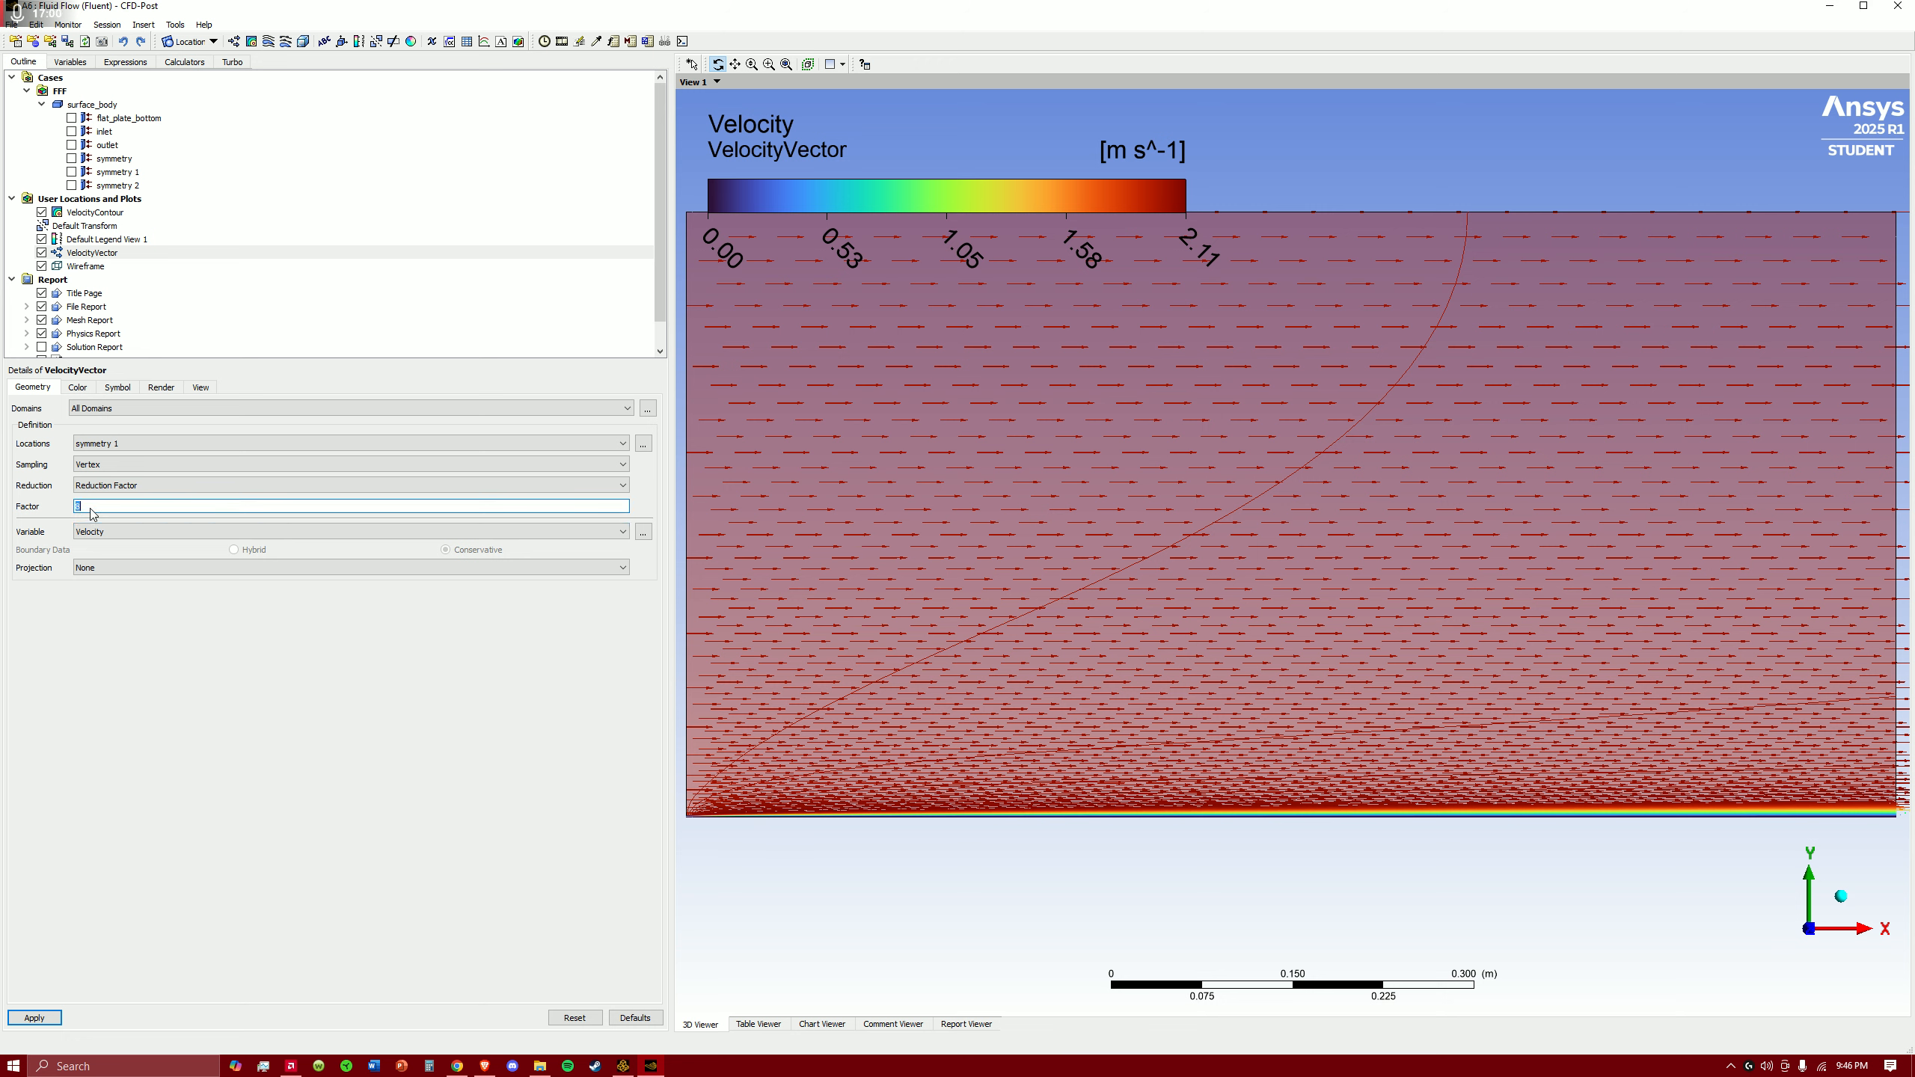
pyautogui.write('10')
pyautogui.press('Tab')
pyautogui.click(34, 1017)
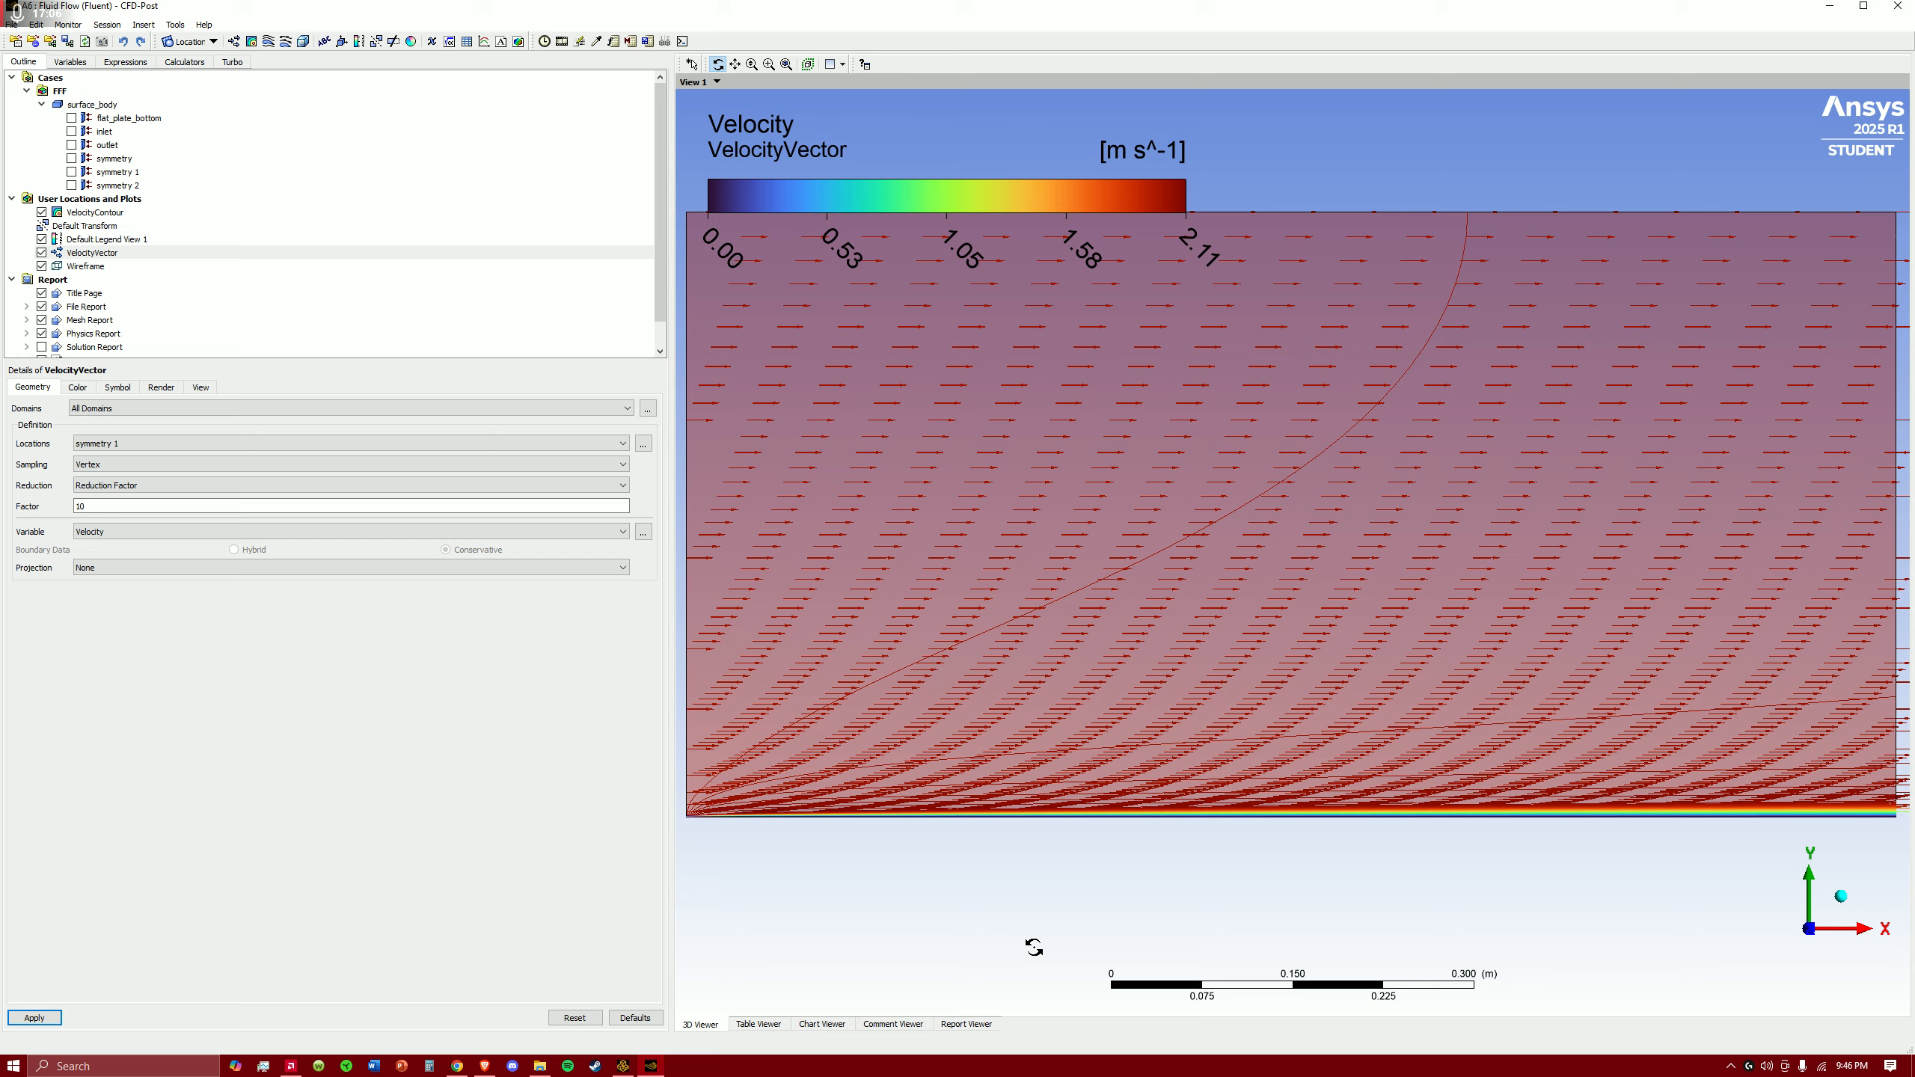
# - Set the symbol size of VelocityVector to 0.2 and apply it
pyautogui.moveTo(1036, 945); pyautogui.dragTo(1022, 911)
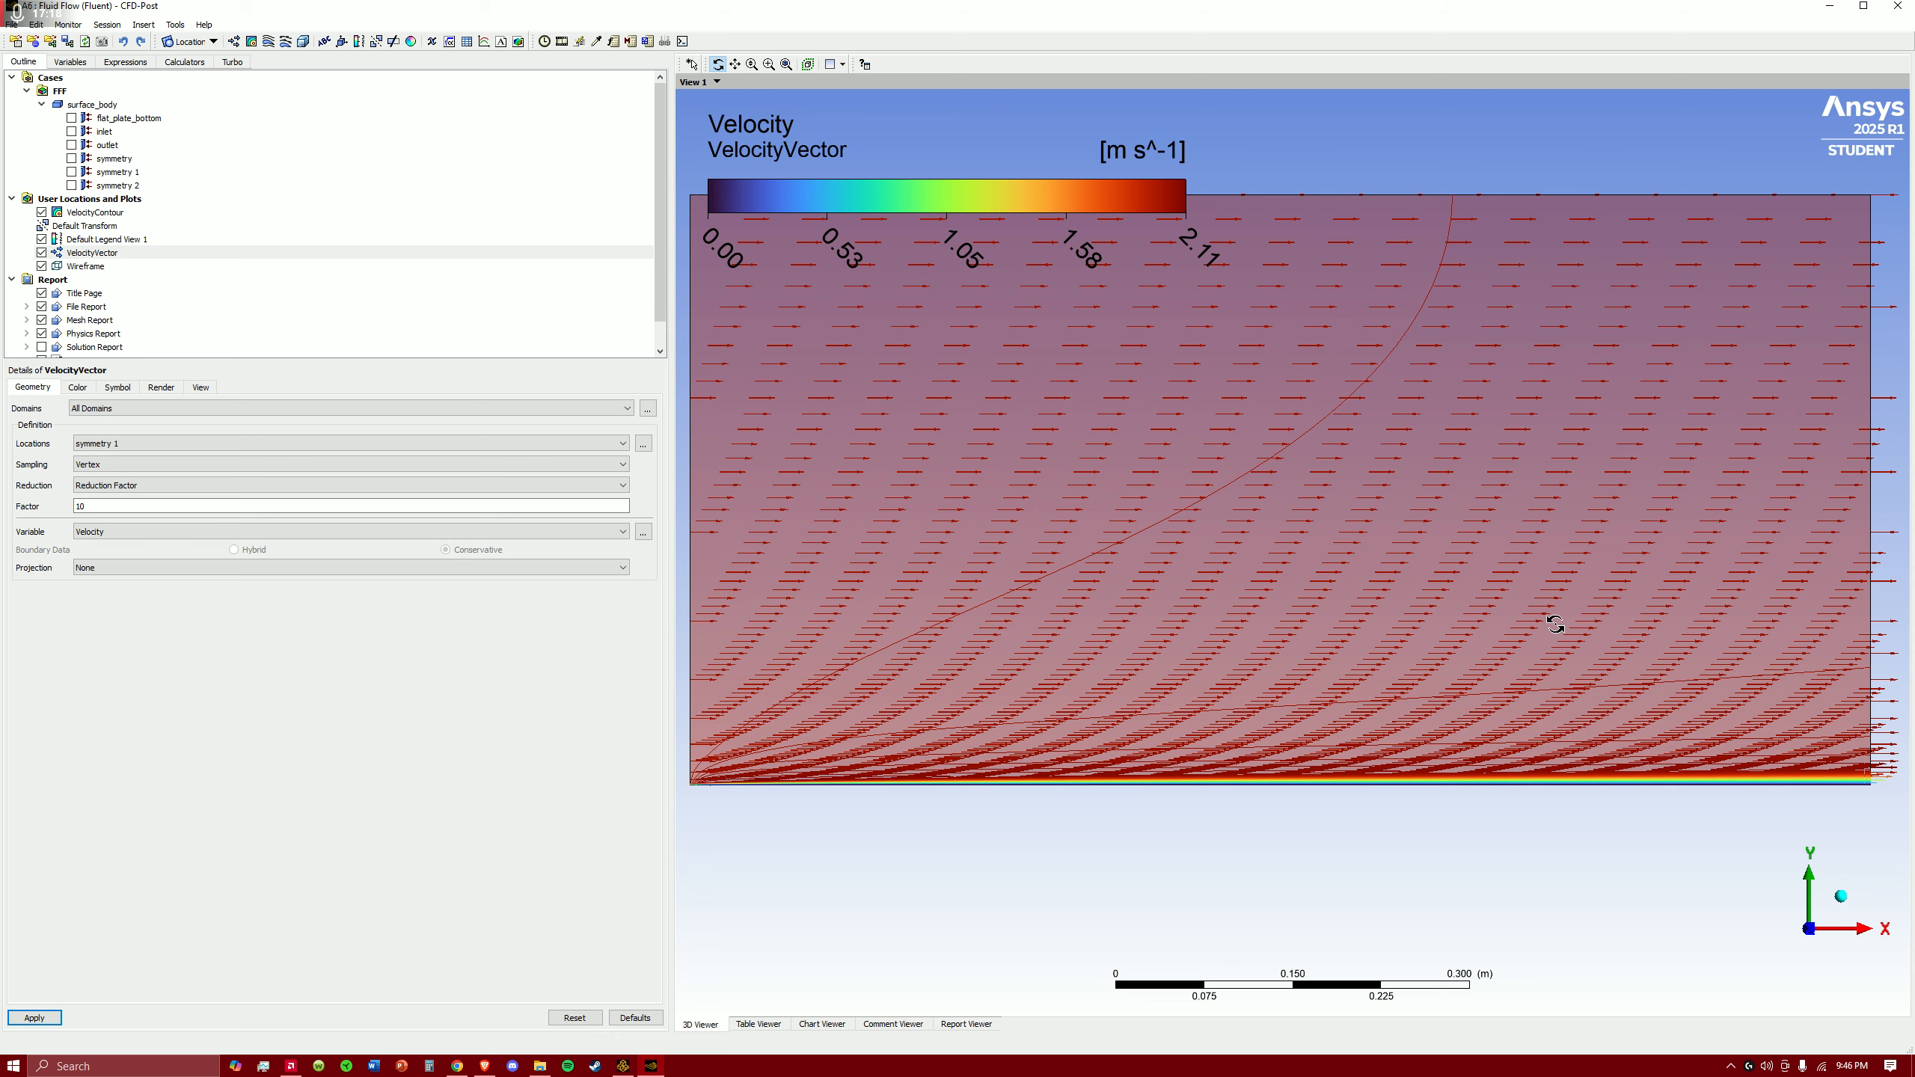
pyautogui.scroll(5, 1143, 847)
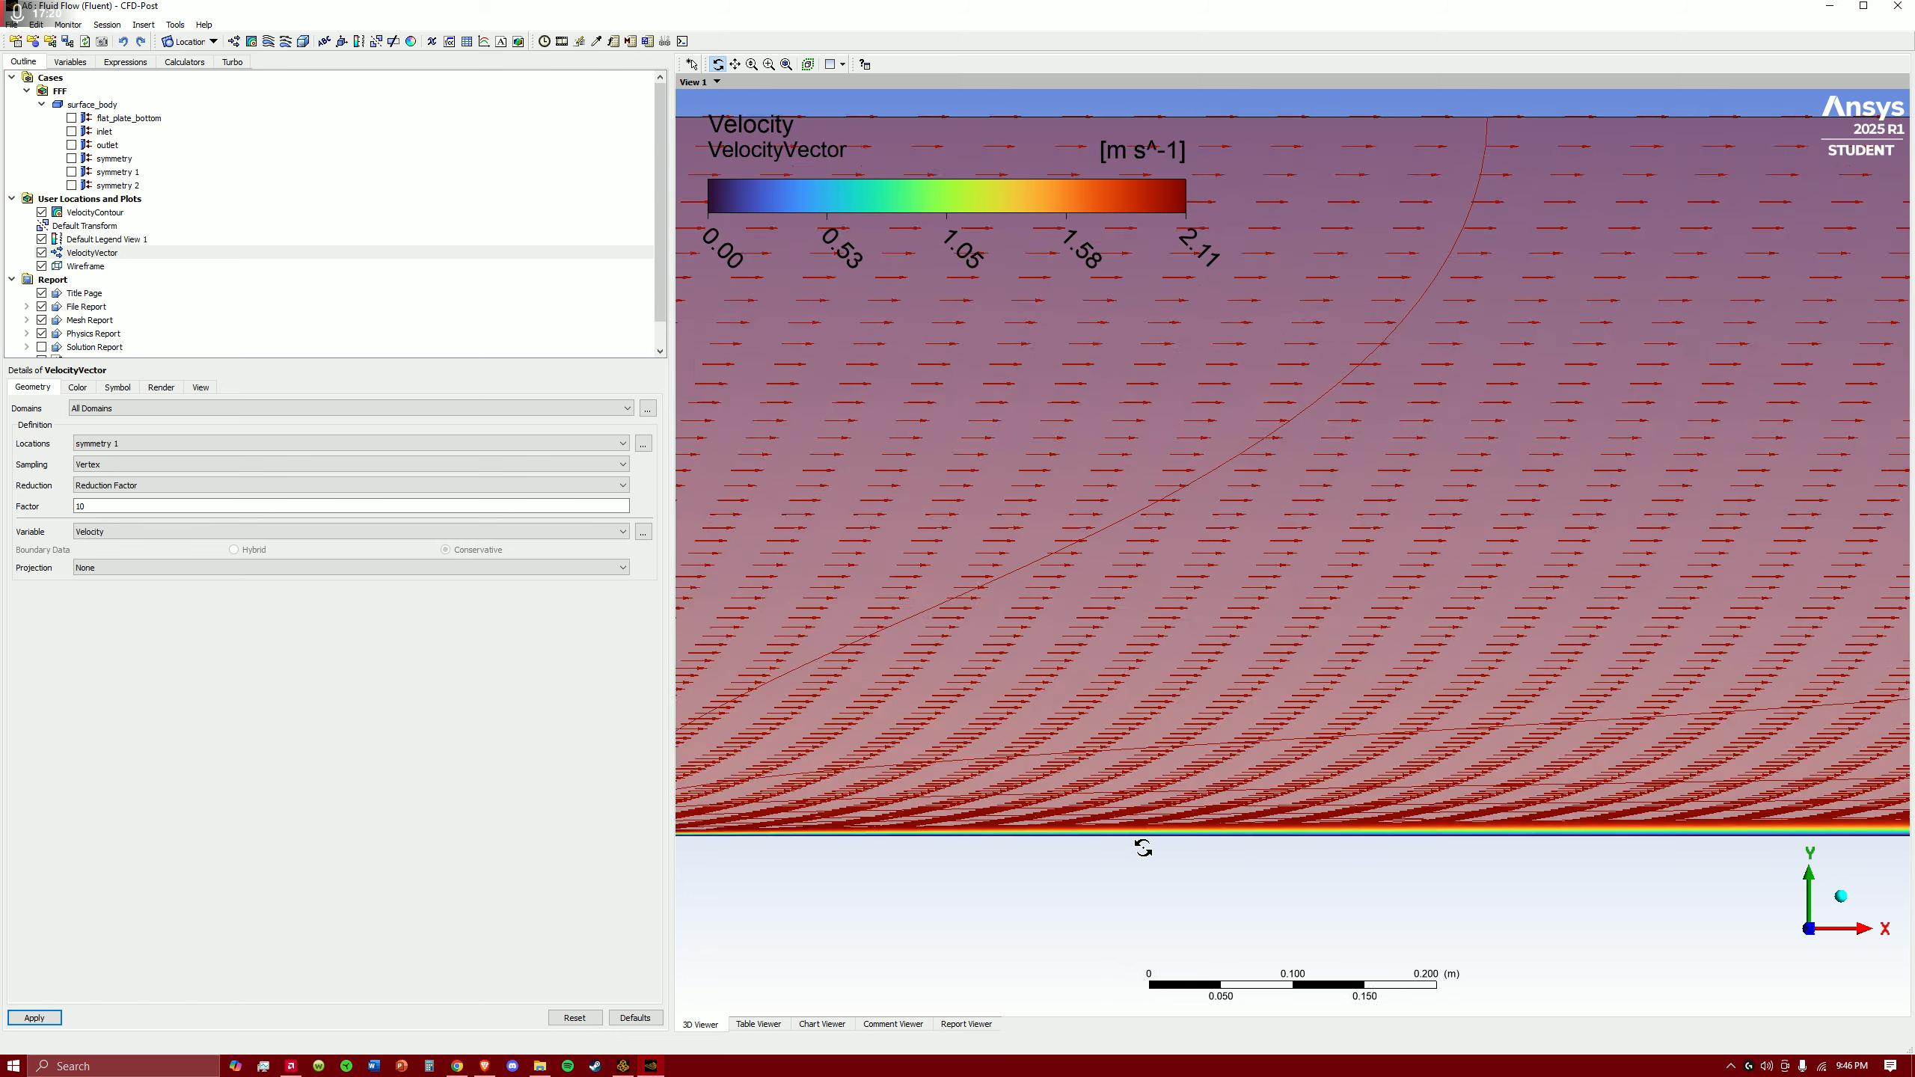
pyautogui.keyDown('ctrl'); pyautogui.moveTo(1143, 848); pyautogui.dragTo(1378, 522, button='middle'); pyautogui.keyUp('ctrl')
pyautogui.scroll(5, 1378, 522)
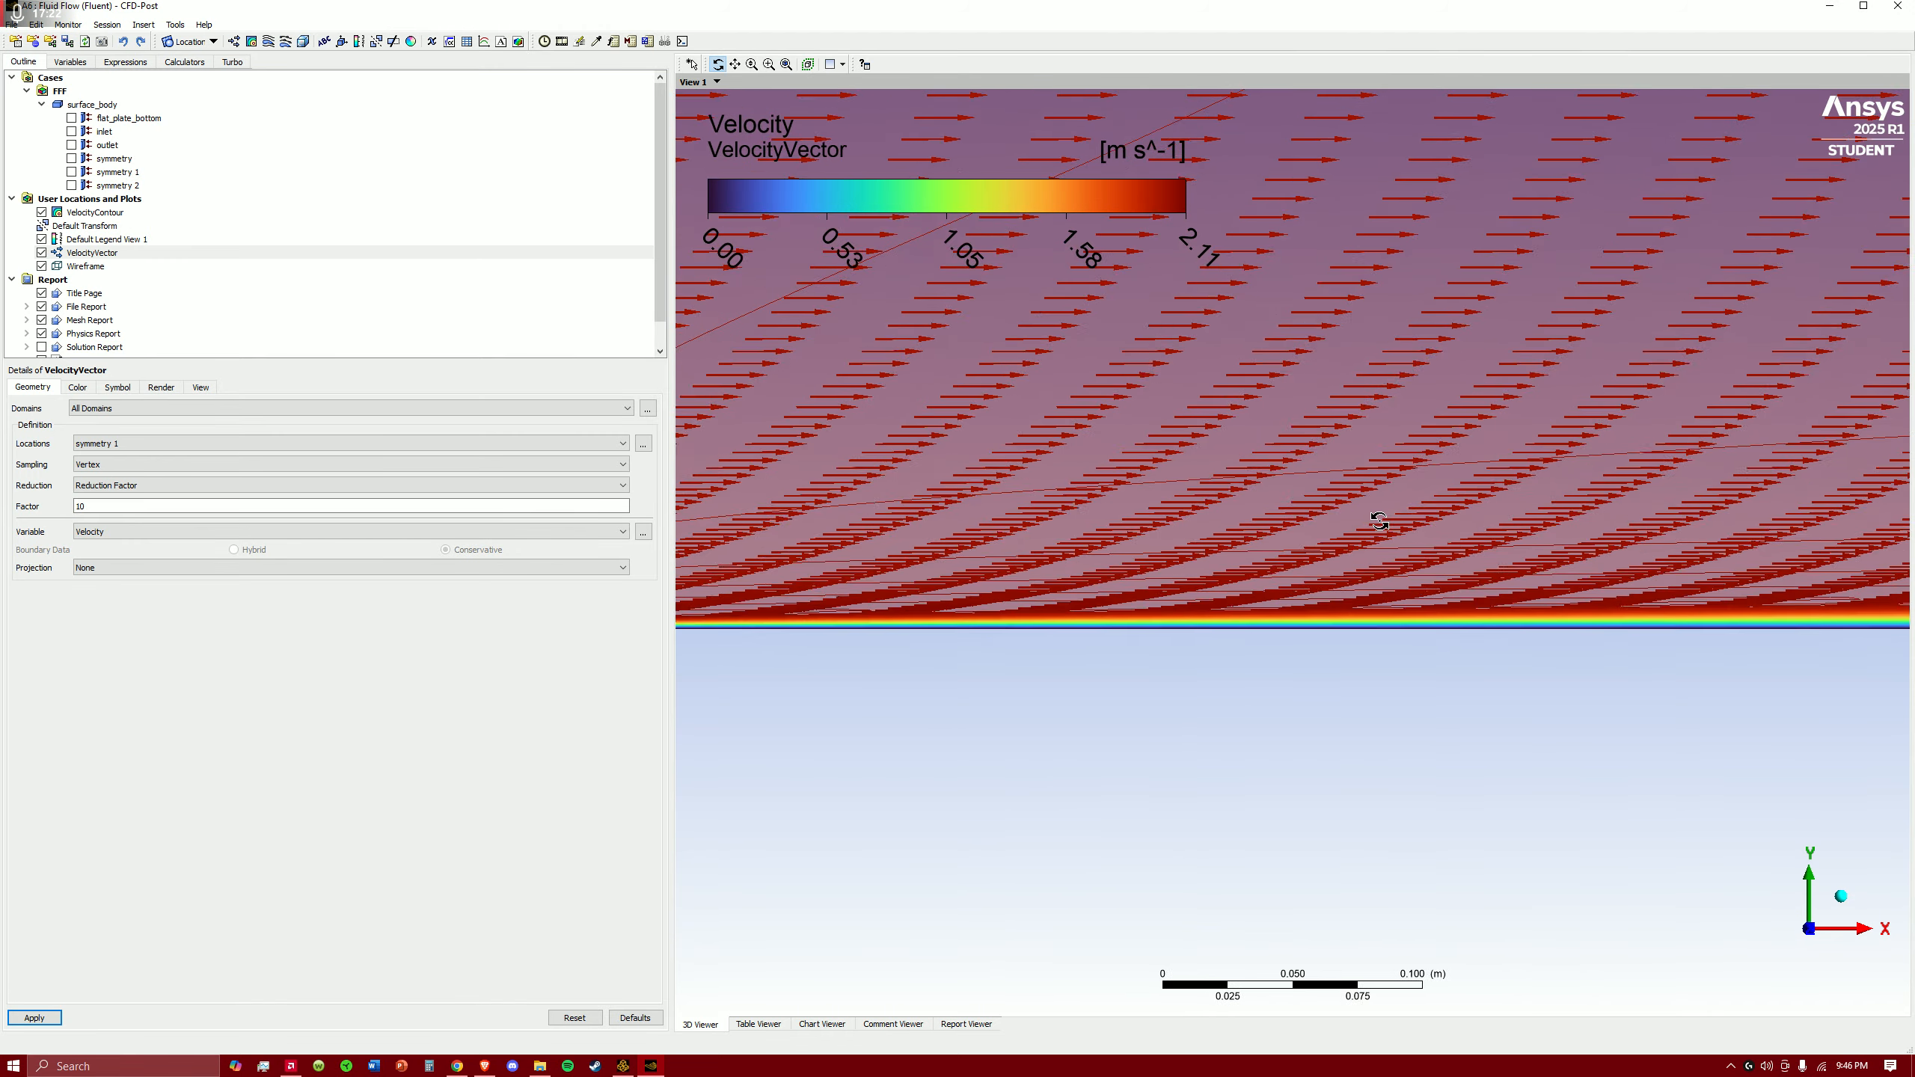
pyautogui.scroll(1, 1344, 532)
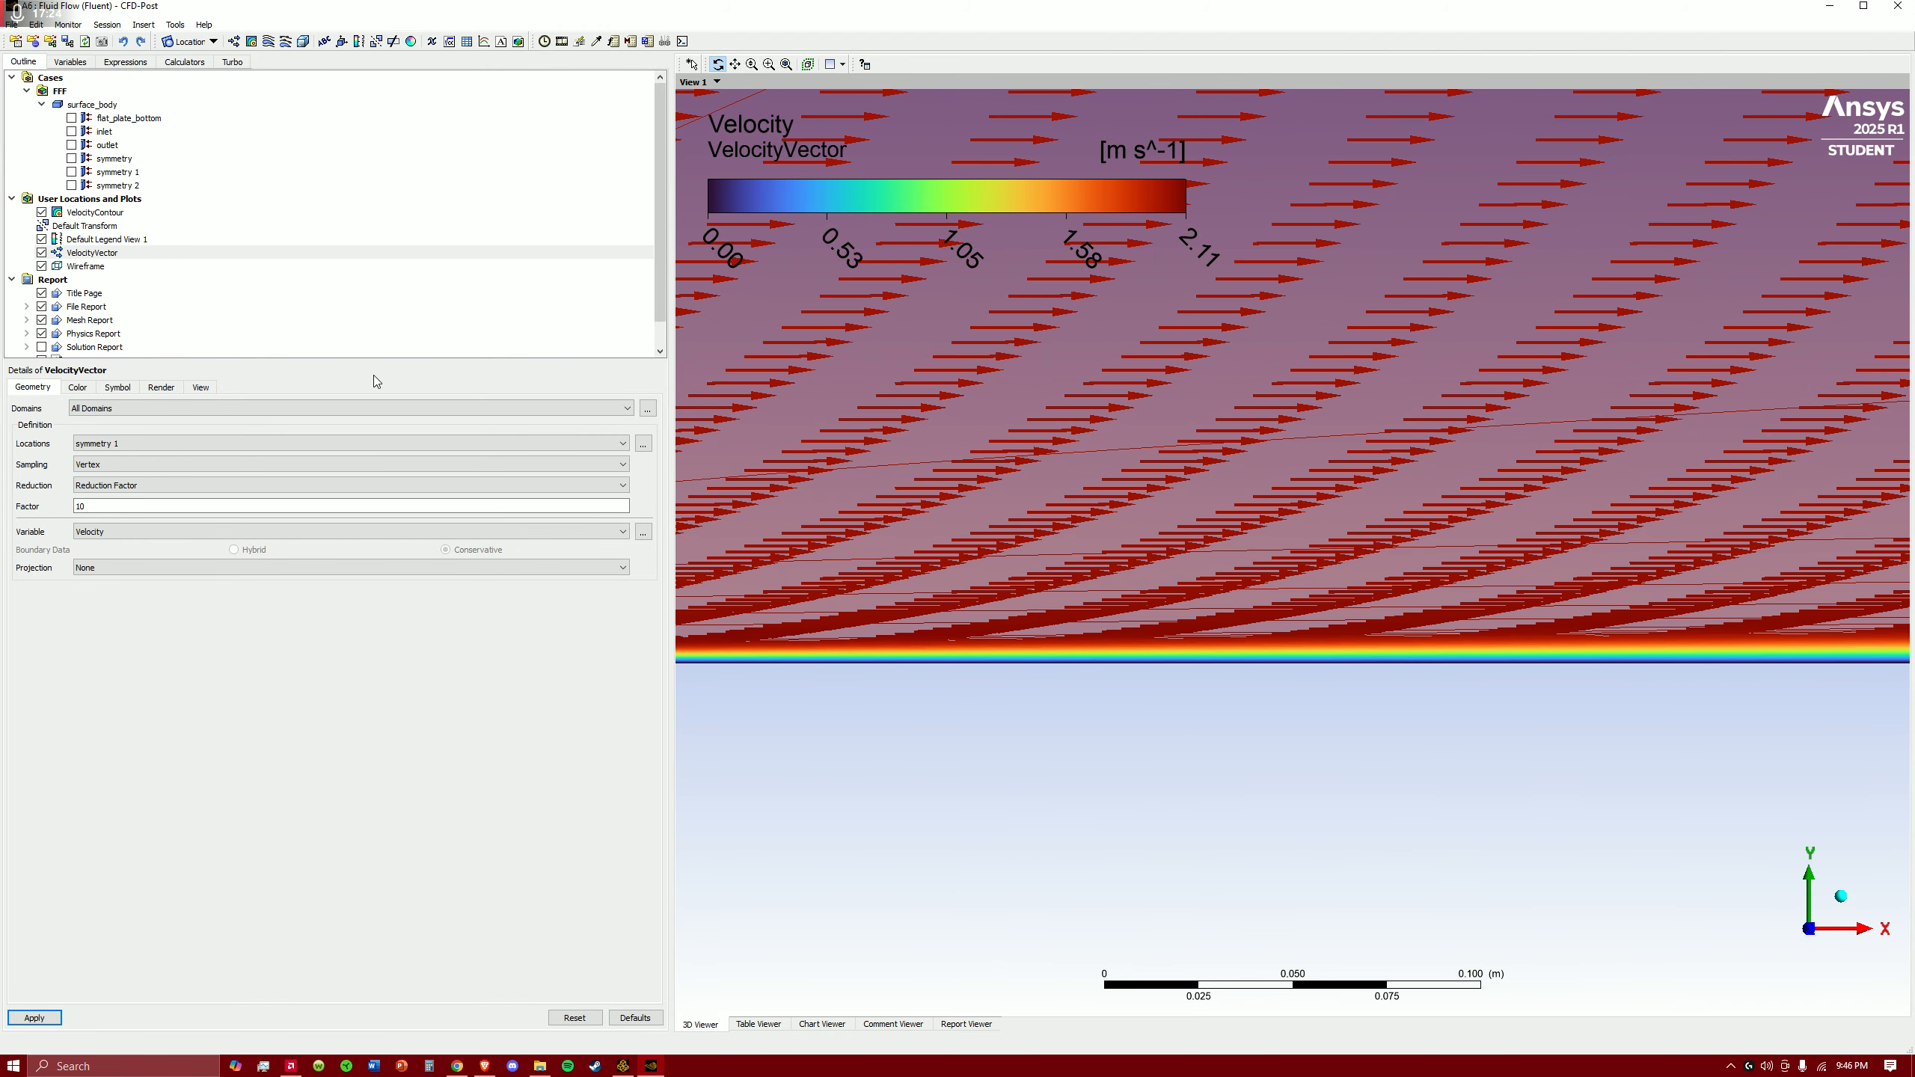
pyautogui.click(120, 388)
pyautogui.doubleClick(97, 435)
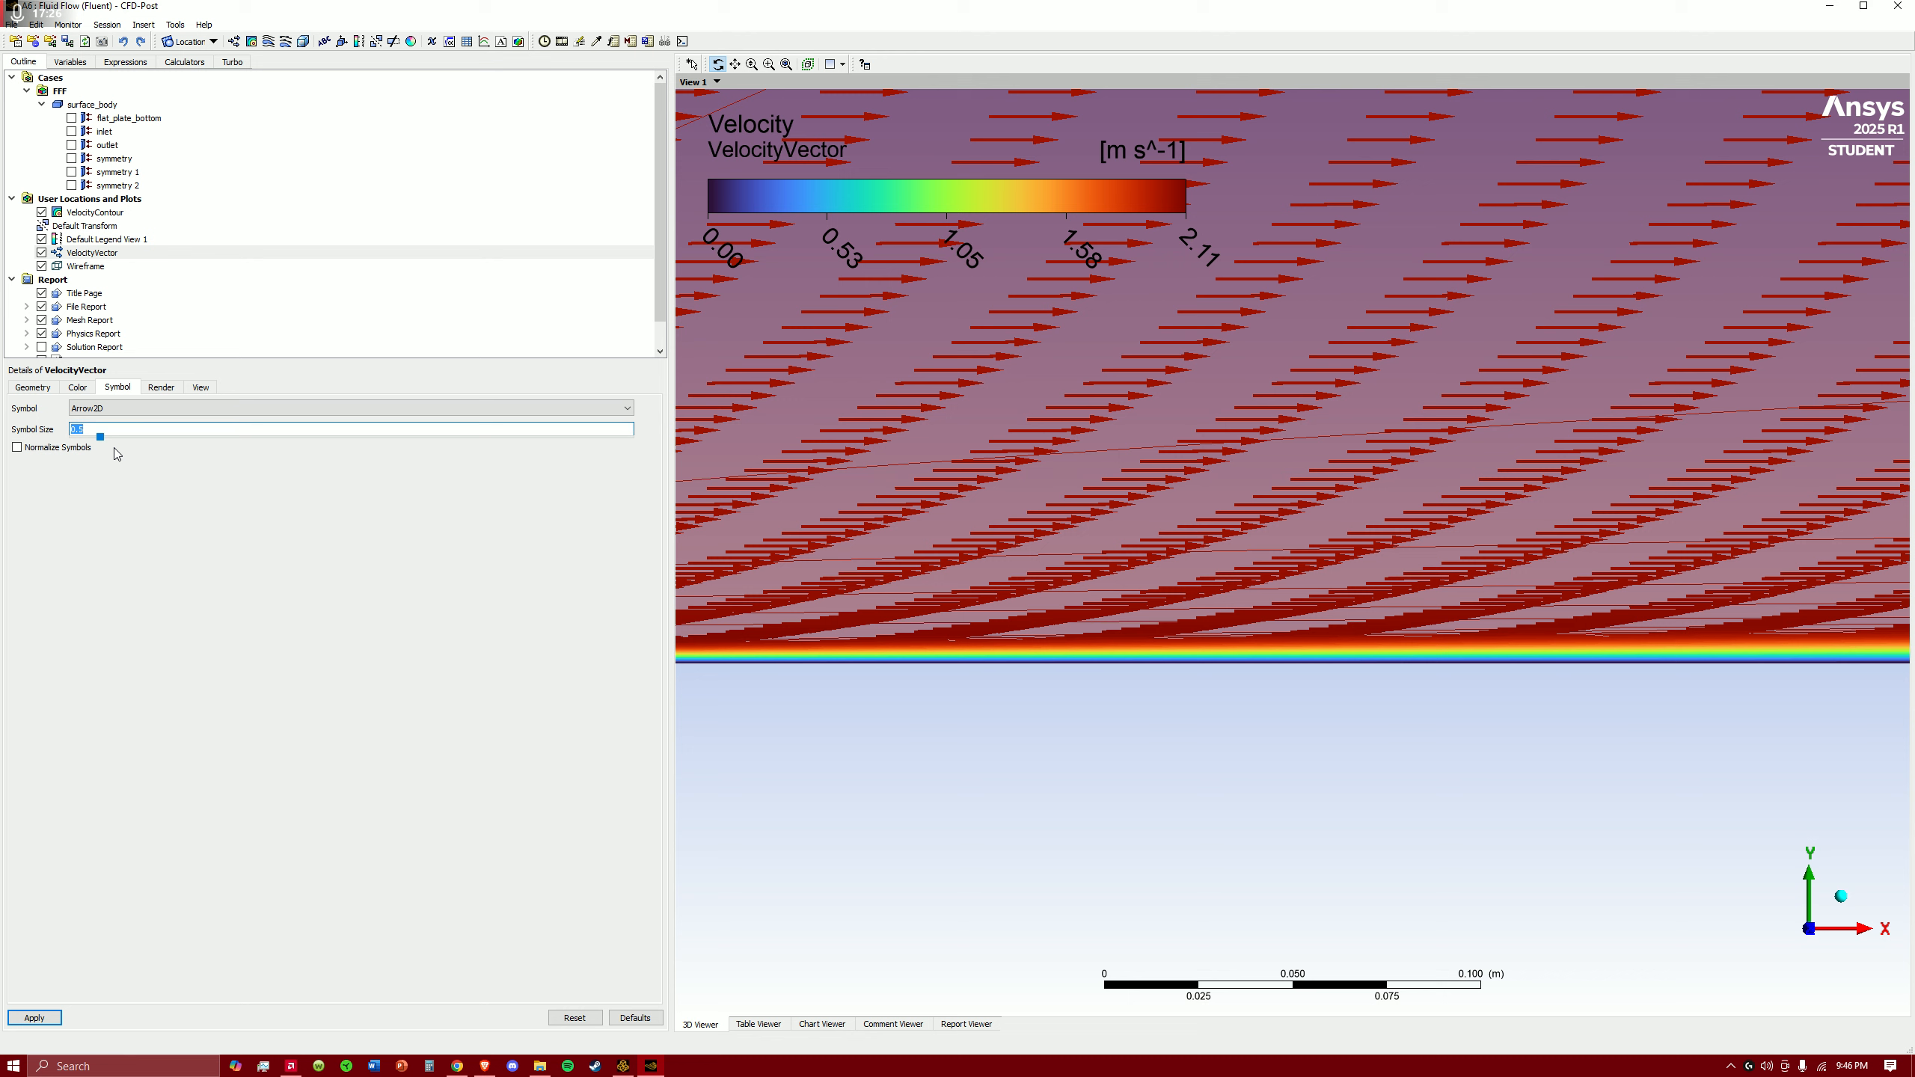
pyautogui.write('0.2')
pyautogui.click(37, 1020)
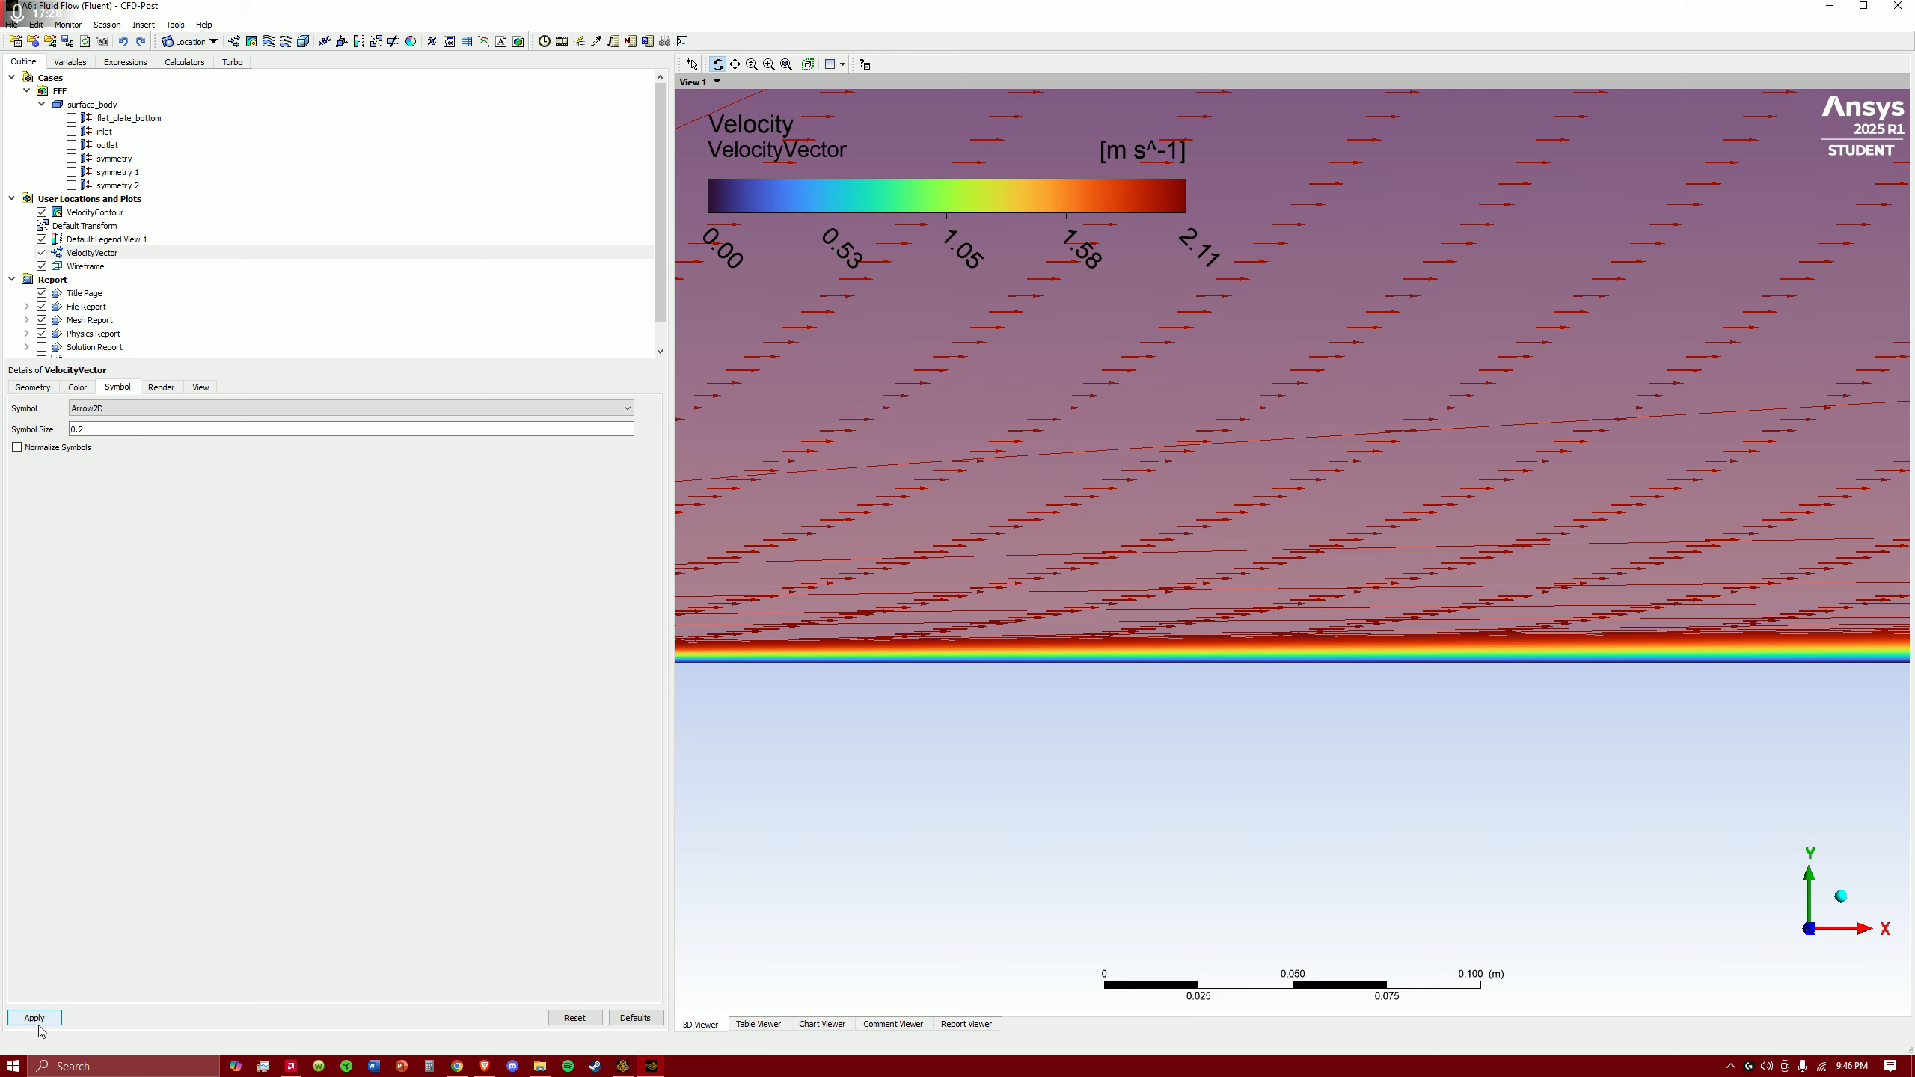
# - Change the VelocityVector symbol to Arrowhead and apply it
pyautogui.click(166, 408)
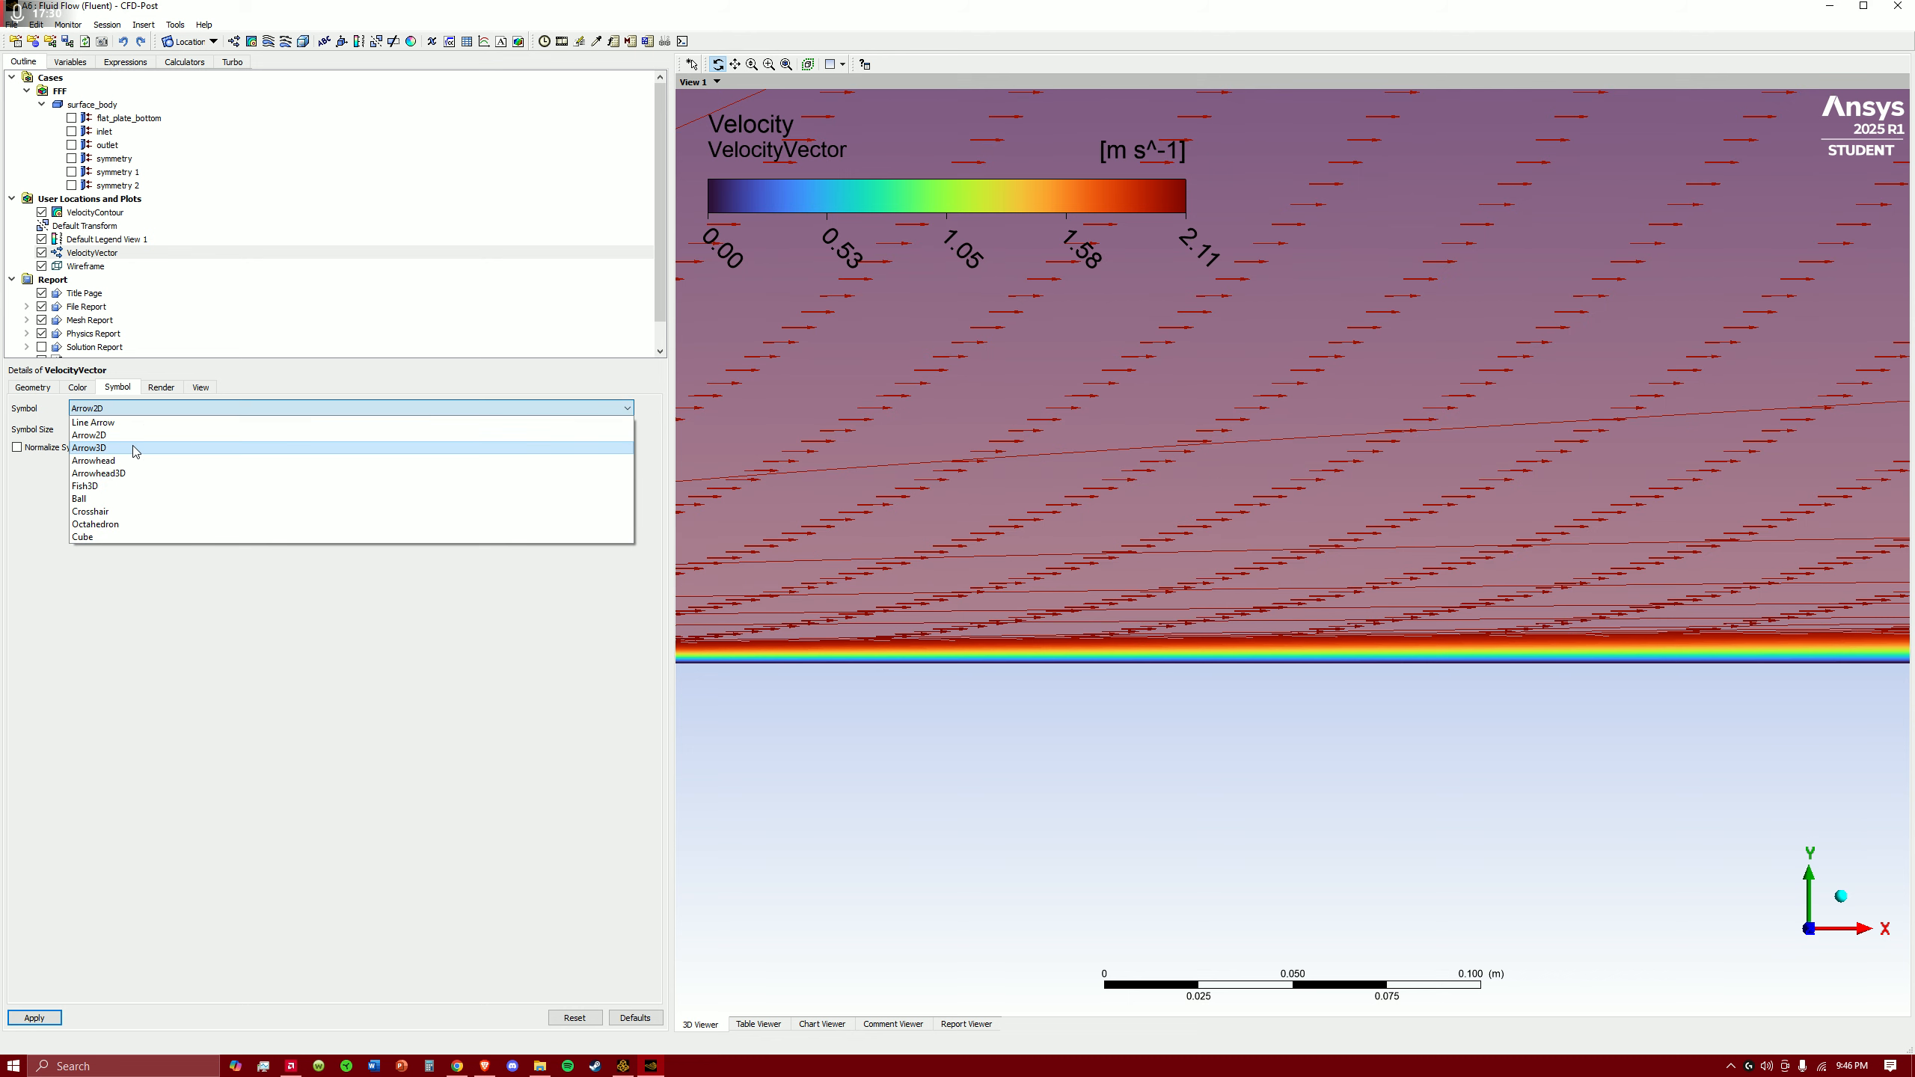
pyautogui.click(99, 461)
pyautogui.click(30, 1019)
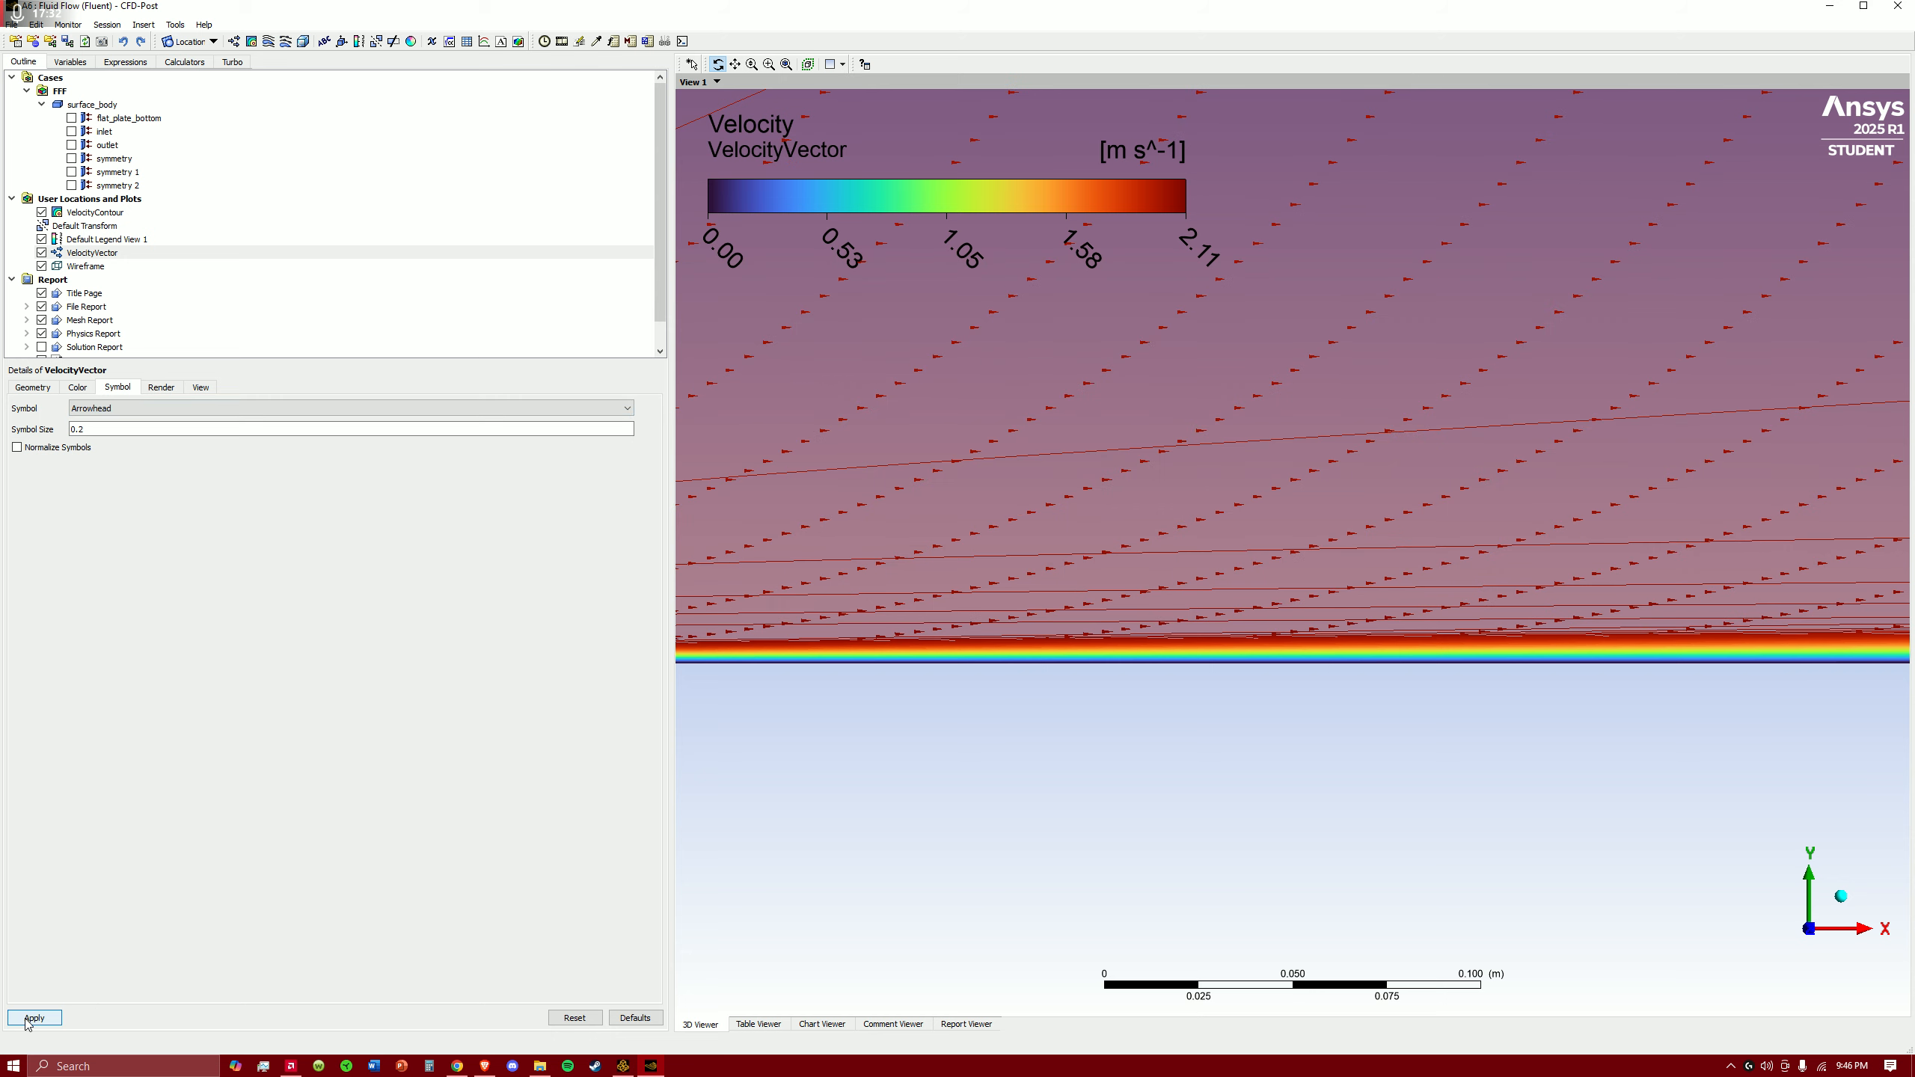
# - Examine the velocity arrowheads and contour lines along the plate from leading edge to outlet, ending with an overview of the domain
pyautogui.scroll(-4, 1076, 709)
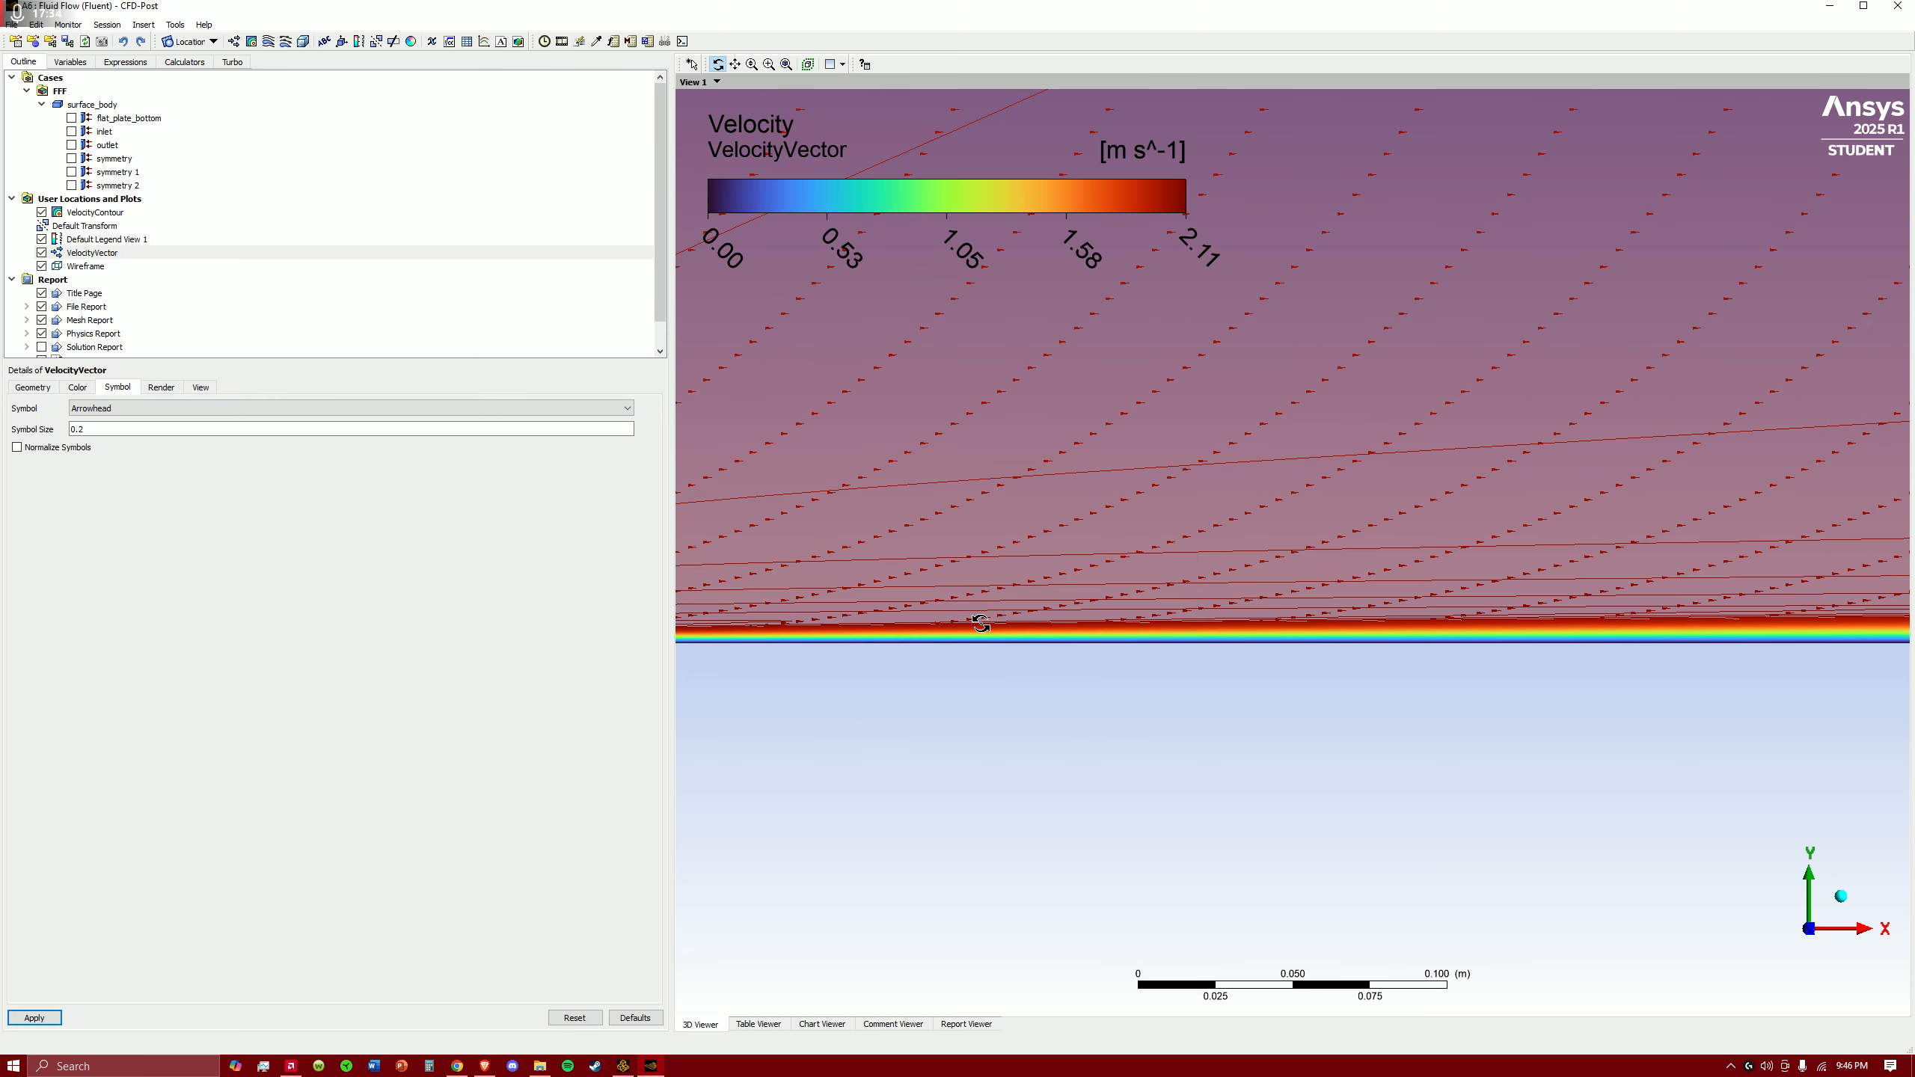
pyautogui.keyDown('ctrl'); pyautogui.moveTo(922, 590); pyautogui.dragTo(1628, 539, button='middle'); pyautogui.keyUp('ctrl')
pyautogui.scroll(4, 994, 612)
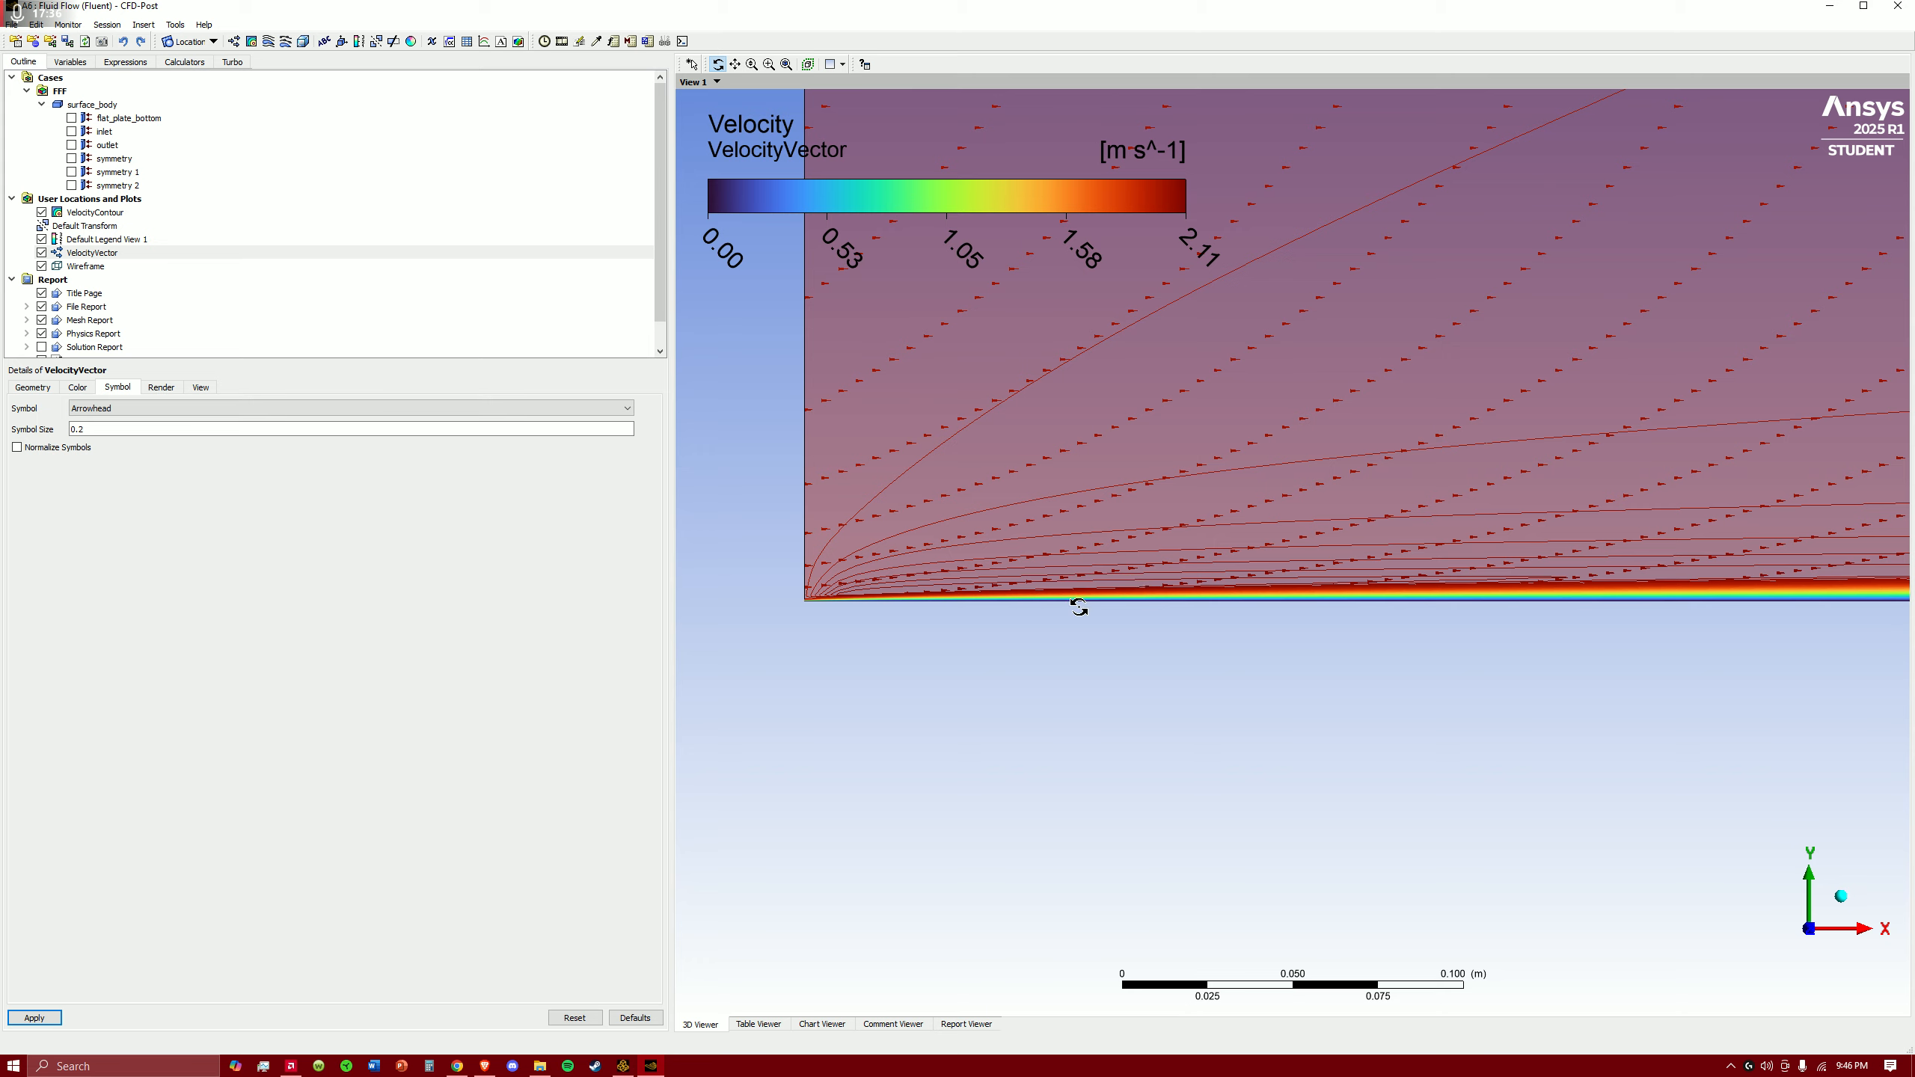
pyautogui.scroll(3, 1077, 612)
pyautogui.scroll(2, 1614, 607)
pyautogui.moveTo(1634, 603); pyautogui.dragTo(1001, 636)
pyautogui.press('z')
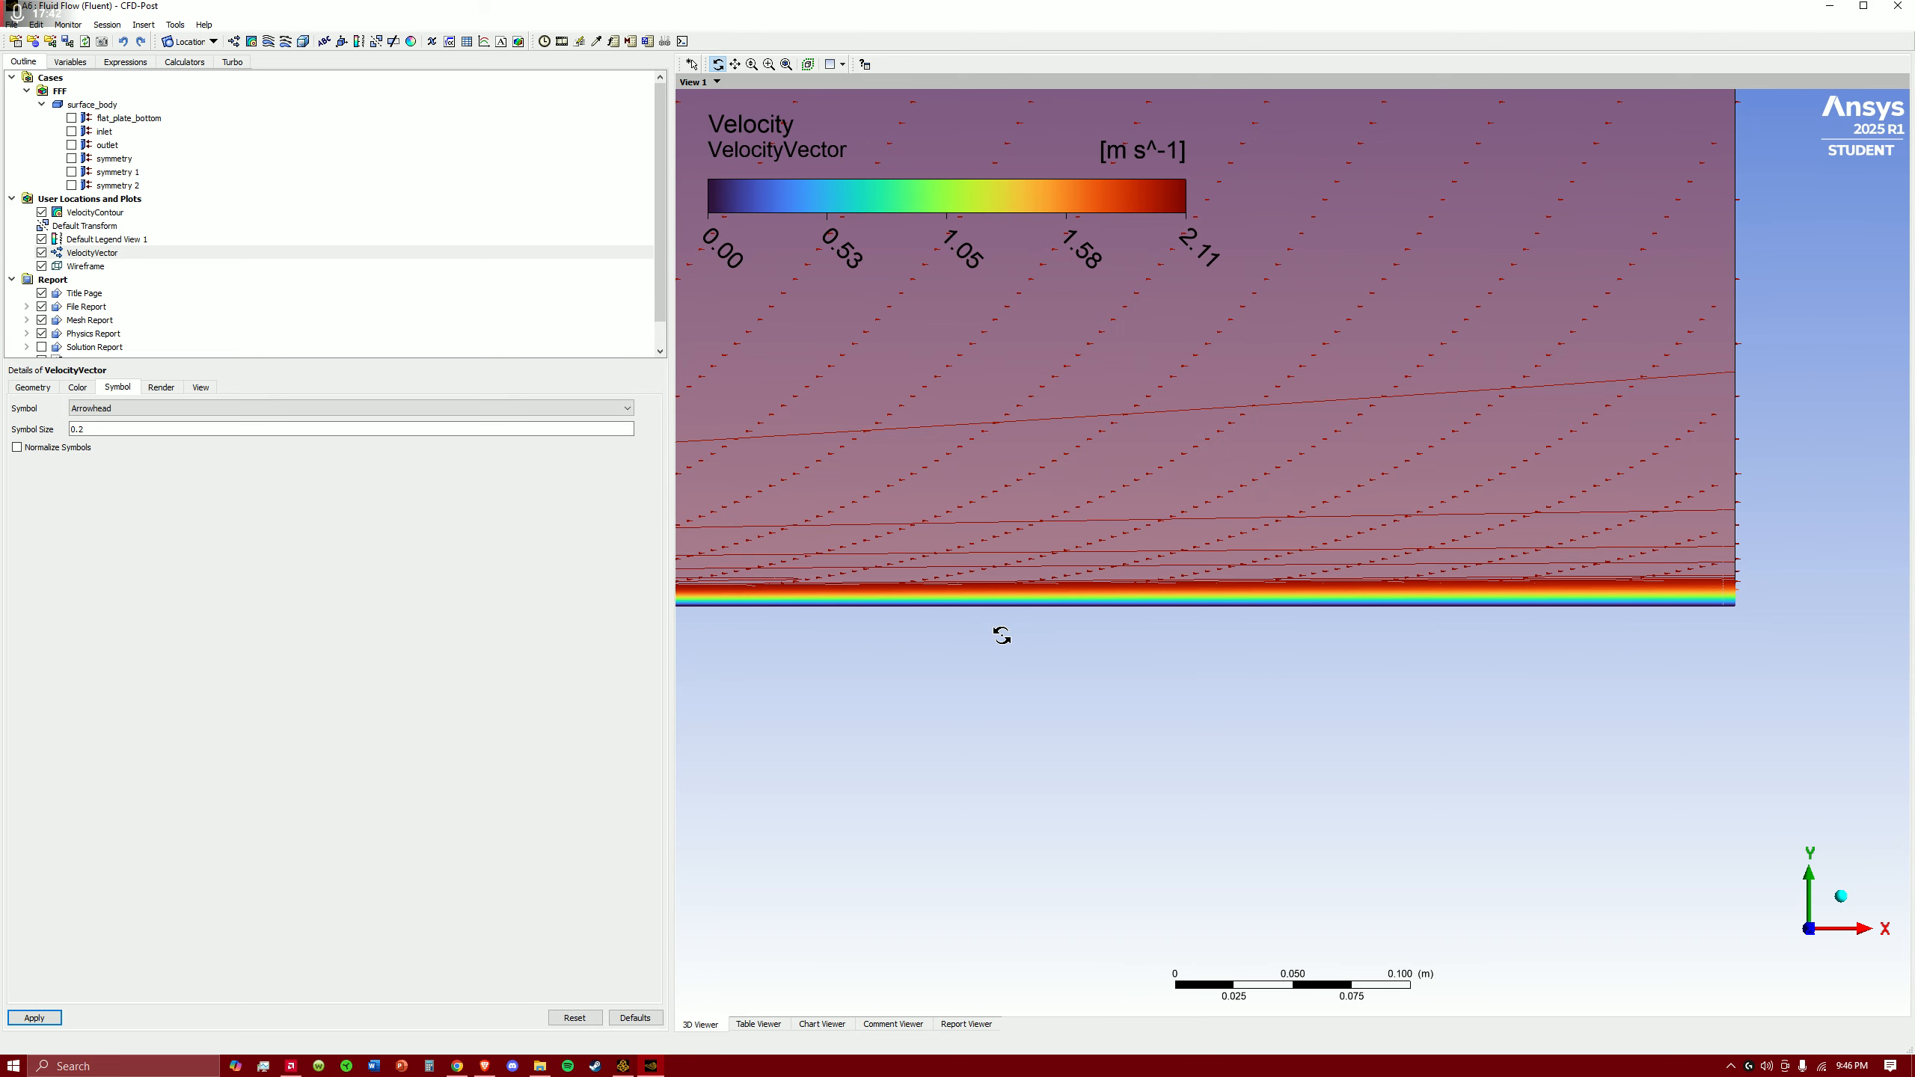
pyautogui.scroll(-1, 1001, 636)
pyautogui.keyDown('ctrl'); pyautogui.moveTo(949, 522); pyautogui.dragTo(1423, 804, button='middle'); pyautogui.keyUp('ctrl')
pyautogui.scroll(-4, 1143, 649)
pyautogui.scroll(-1, 1143, 649)
pyautogui.keyDown('ctrl'); pyautogui.moveTo(1085, 504); pyautogui.dragTo(1267, 490, button='middle'); pyautogui.keyUp('ctrl')
pyautogui.keyDown('ctrl'); pyautogui.moveTo(1392, 485); pyautogui.dragTo(1326, 483, button='middle'); pyautogui.keyUp('ctrl')
pyautogui.scroll(-1, 1321, 483)
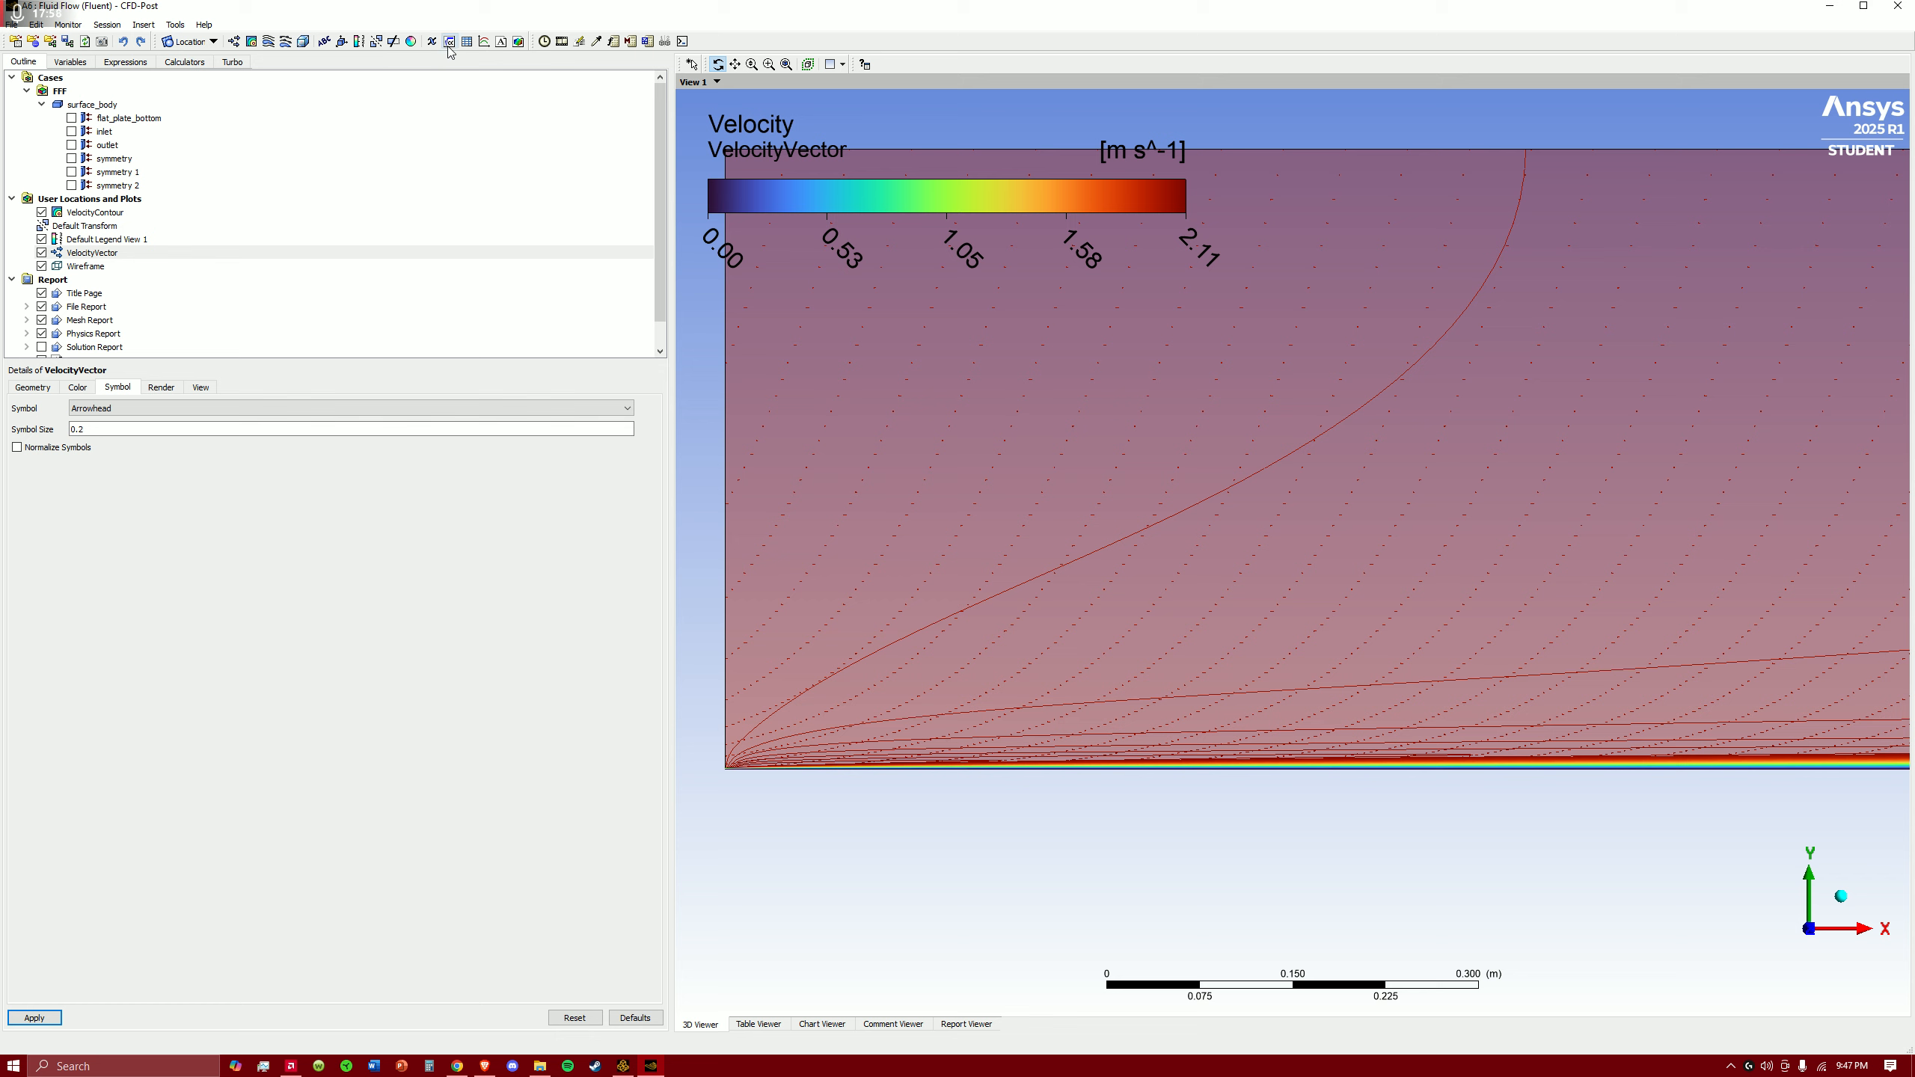
# - Insert a chart named Velocity Profile and open its X axis settings
pyautogui.click(484, 41)
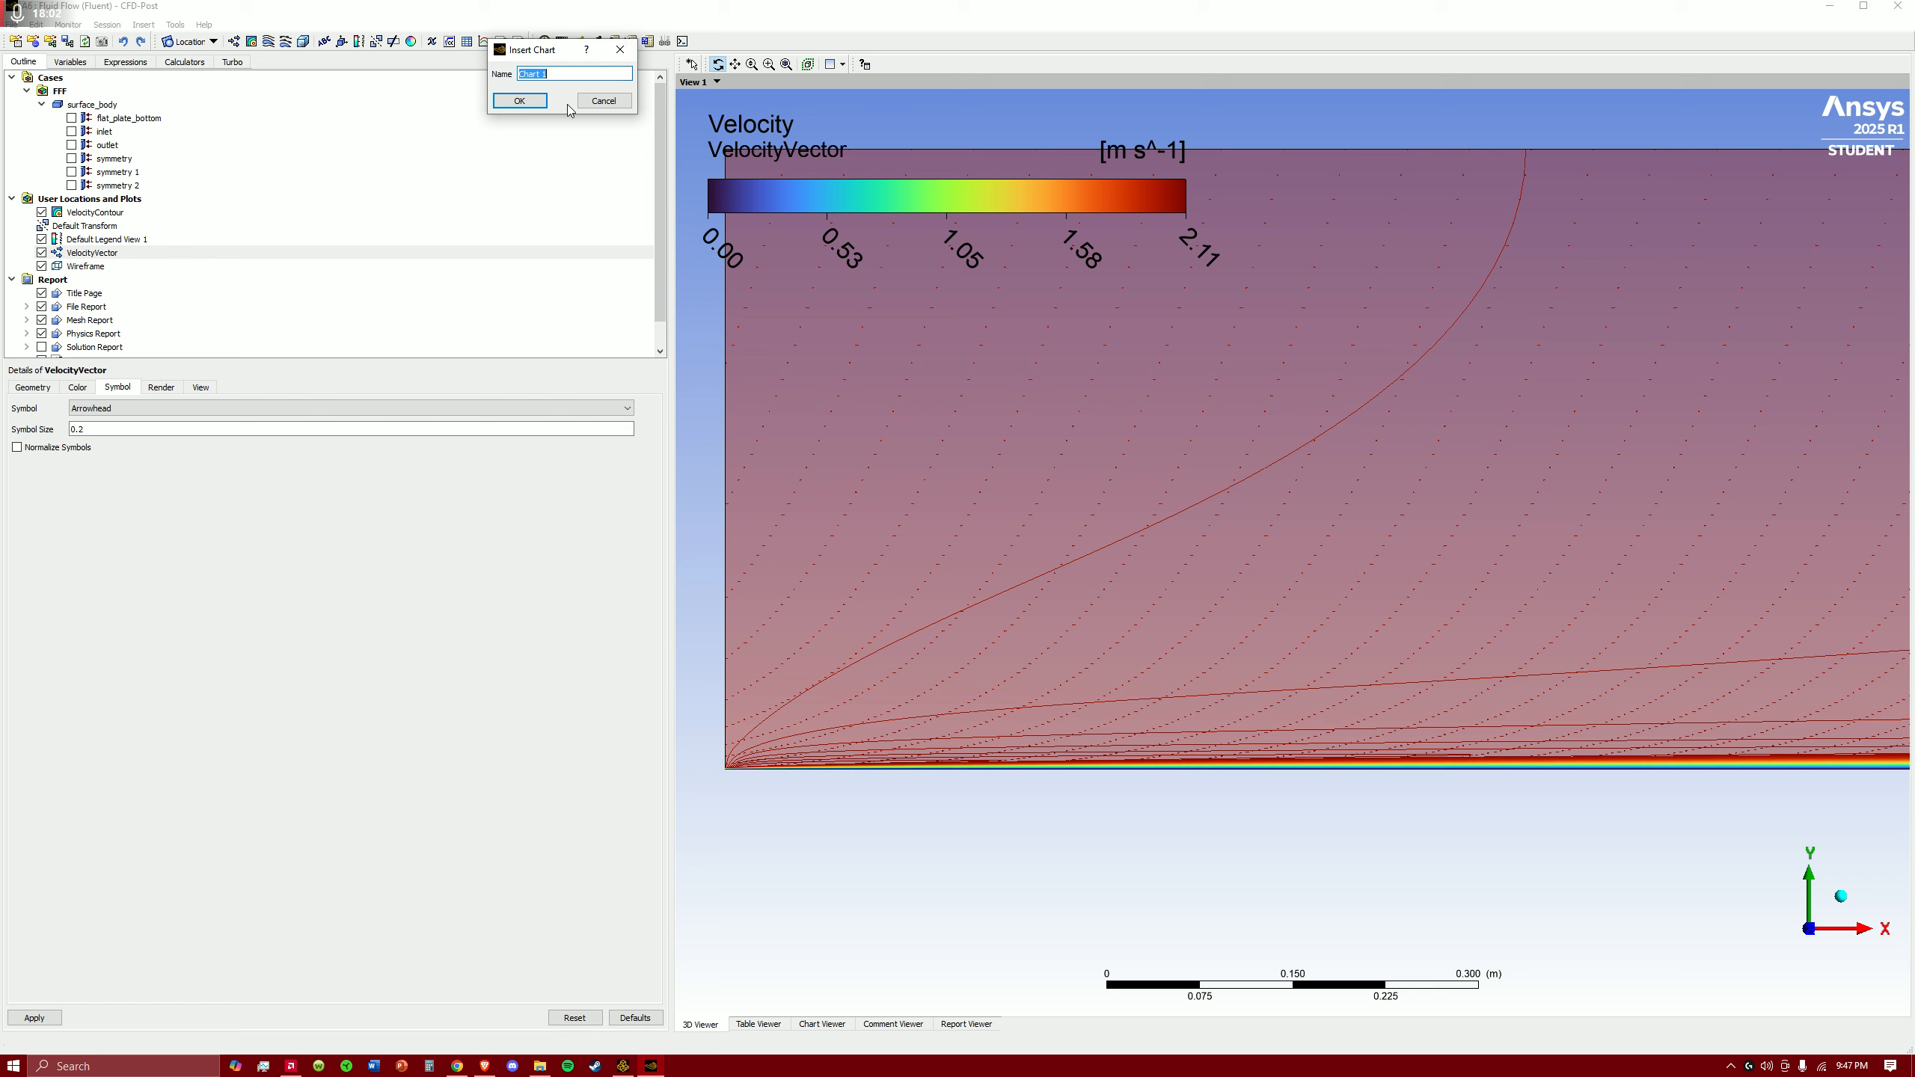
pyautogui.write('Velocity Profile')
pyautogui.click(520, 101)
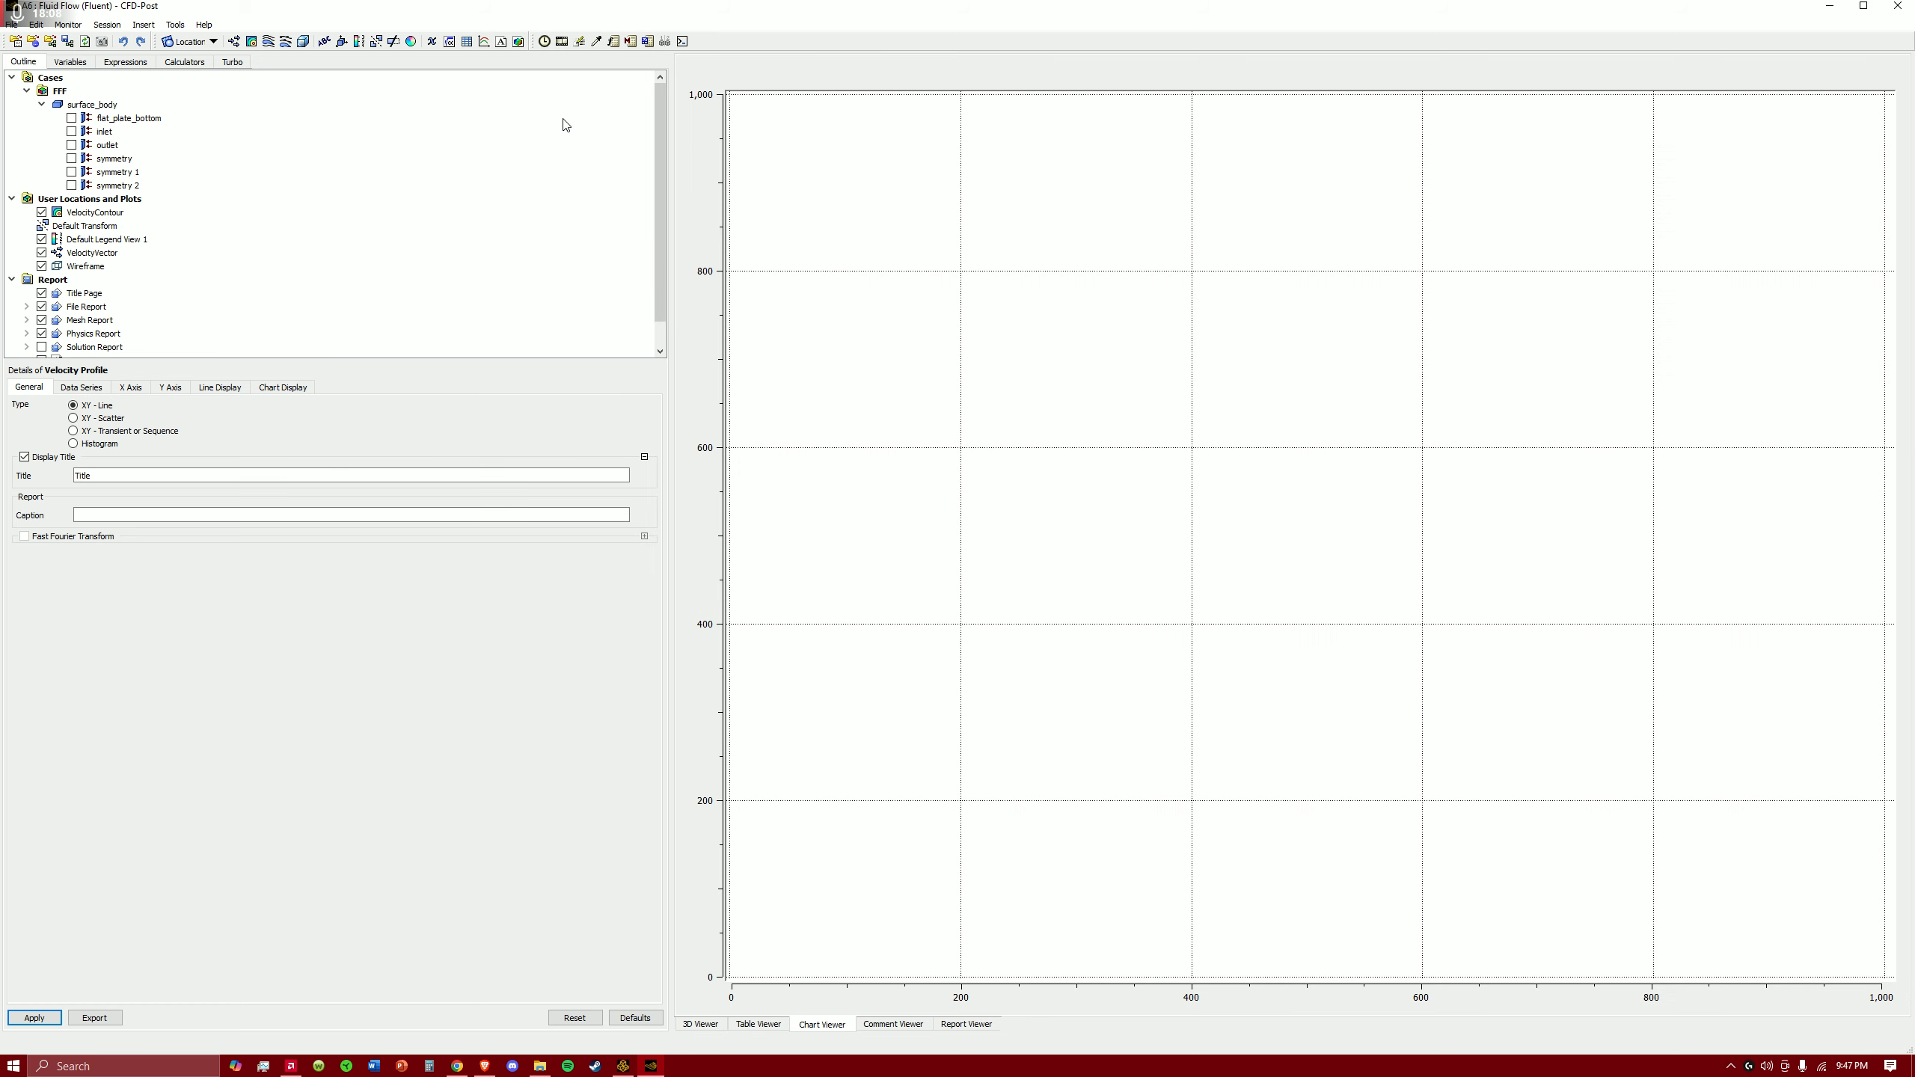
pyautogui.click(85, 389)
pyautogui.click(132, 389)
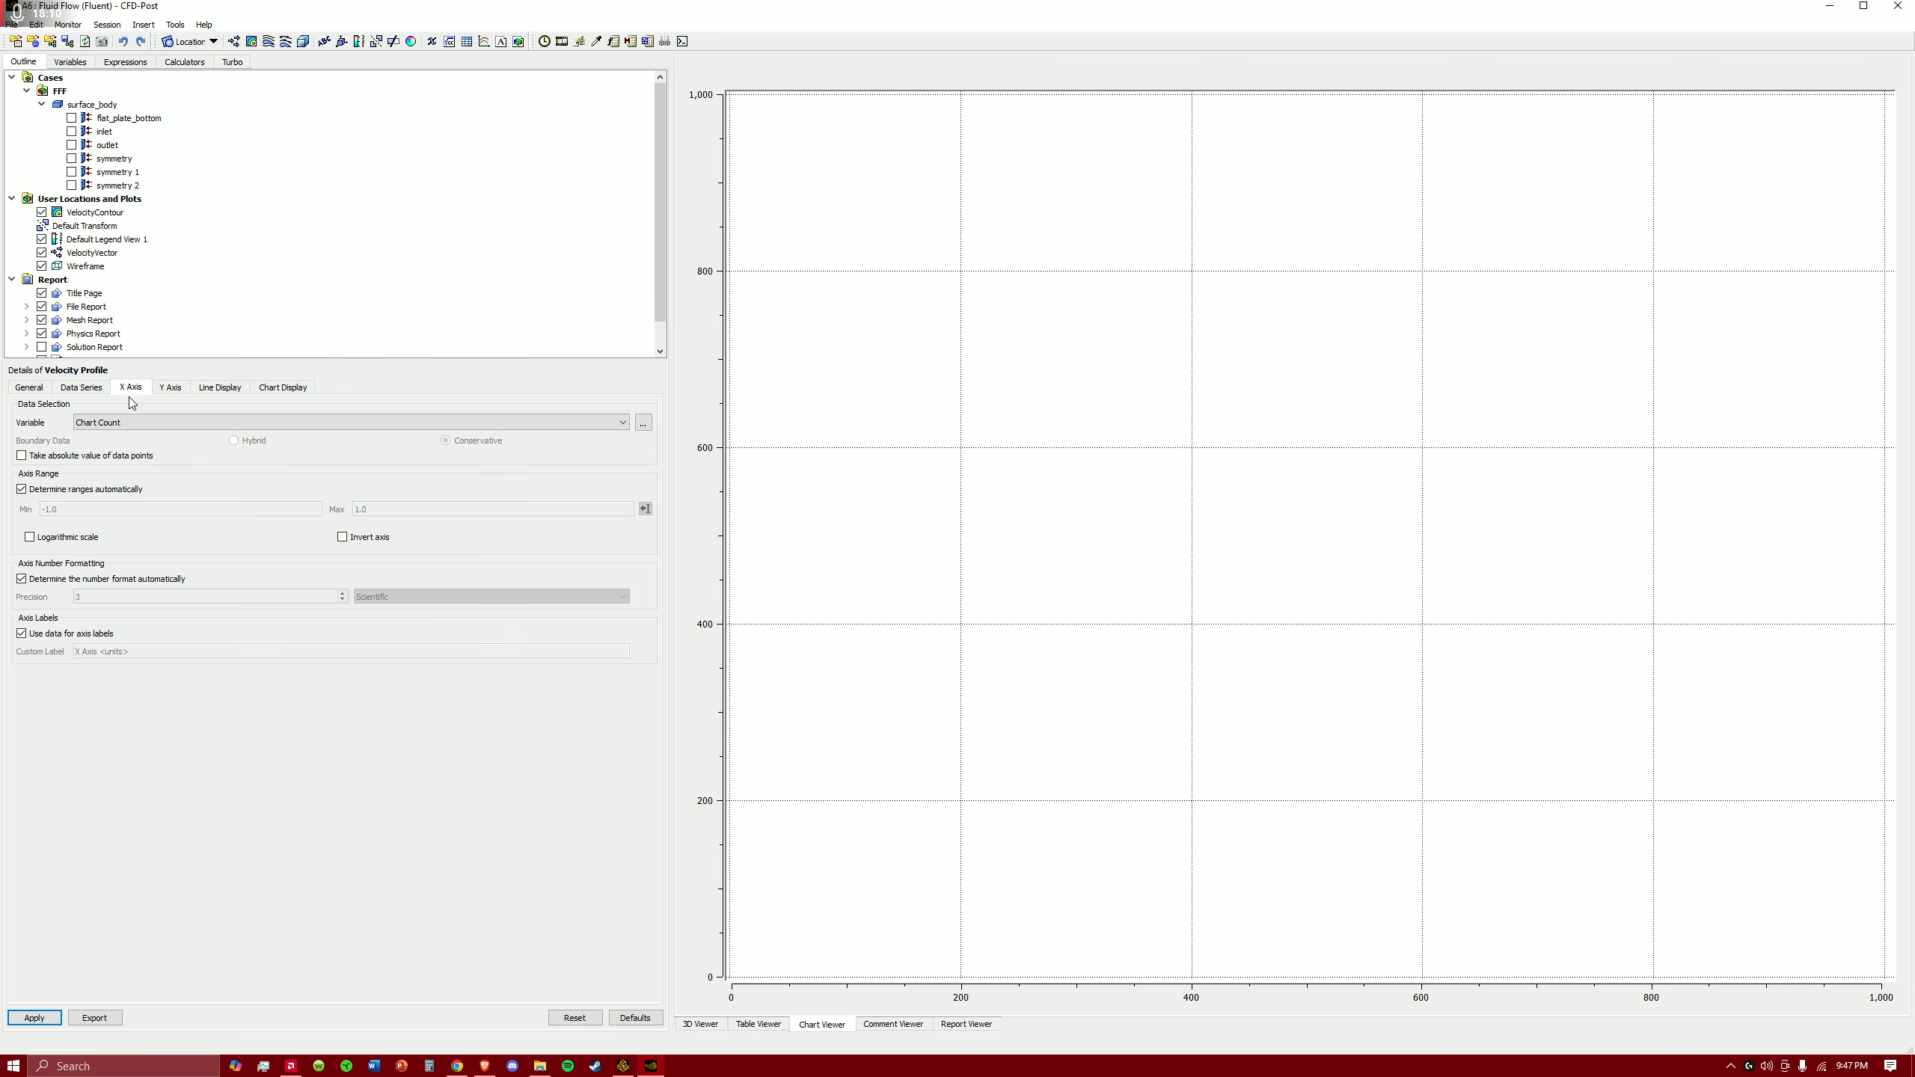
# - Set the X axis variable of the Velocity Profile chart to Velocity
pyautogui.click(162, 424)
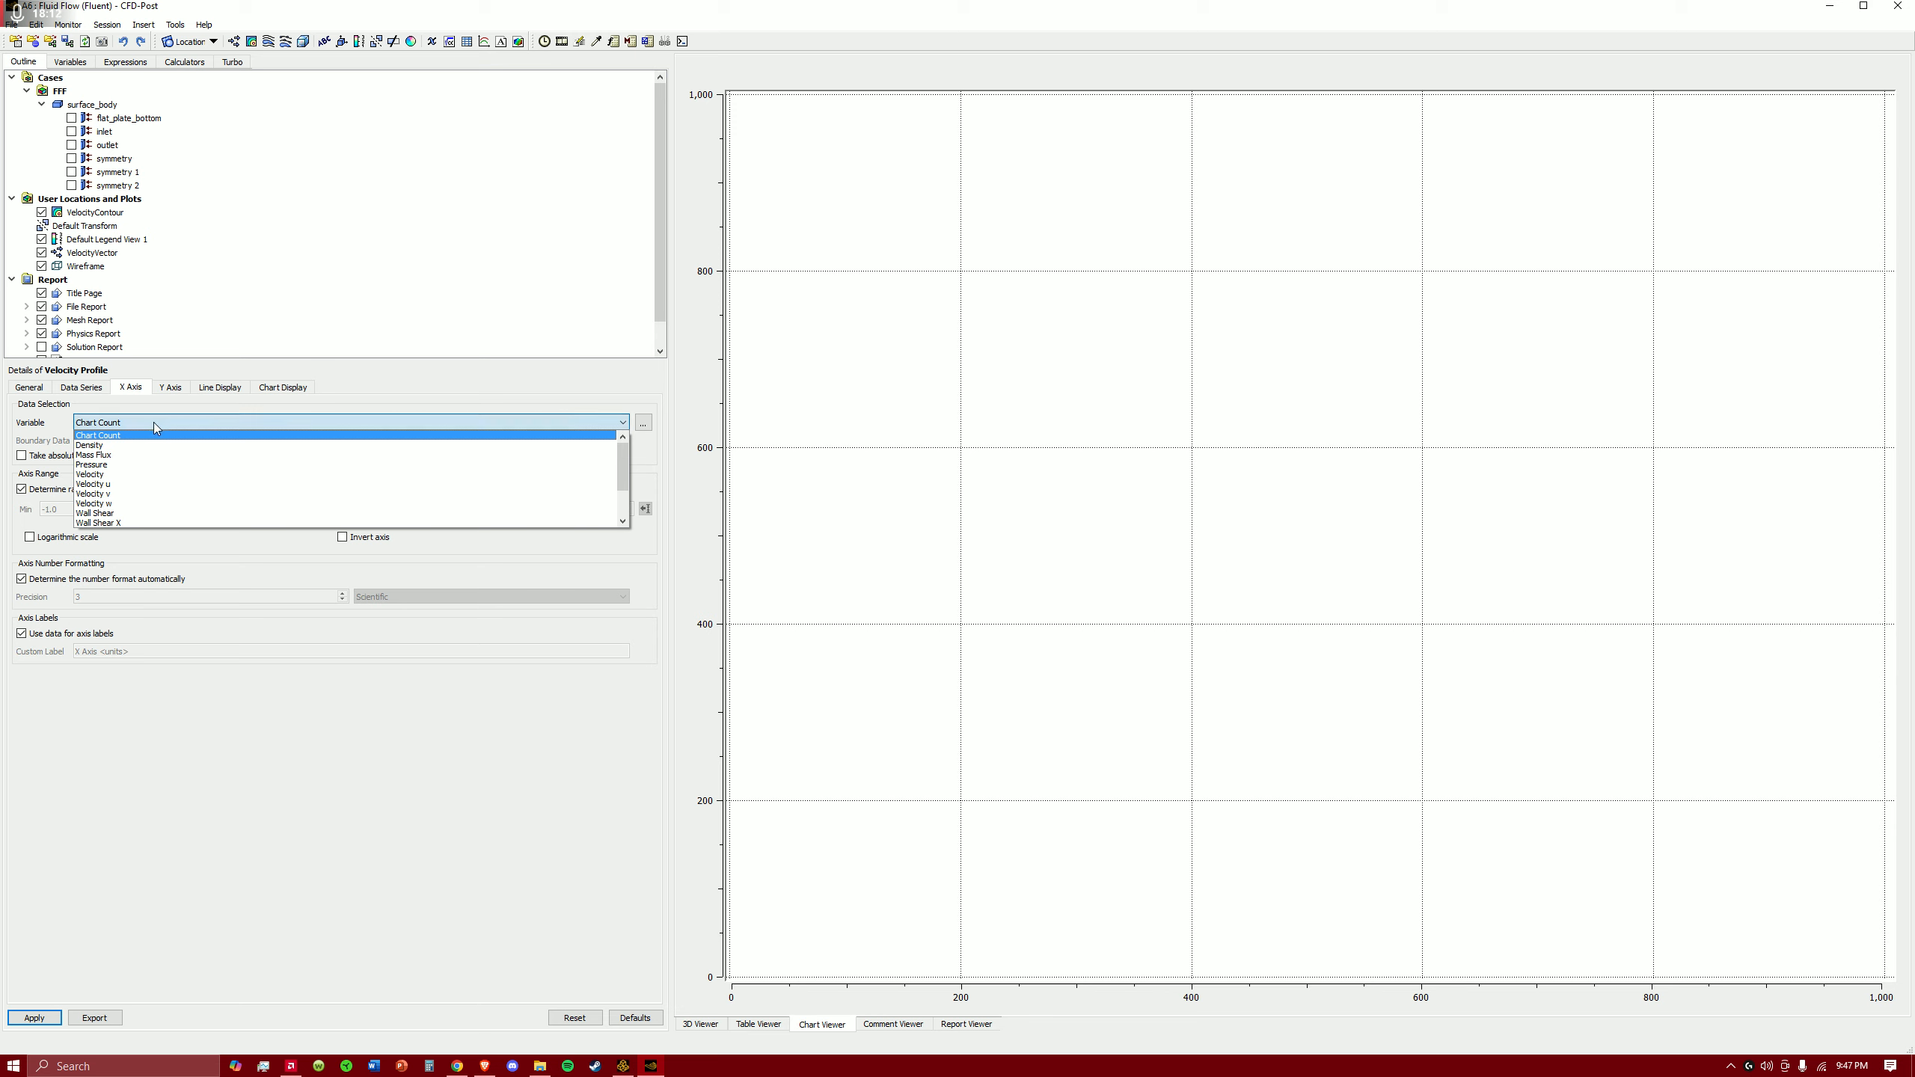
pyautogui.click(547, 434)
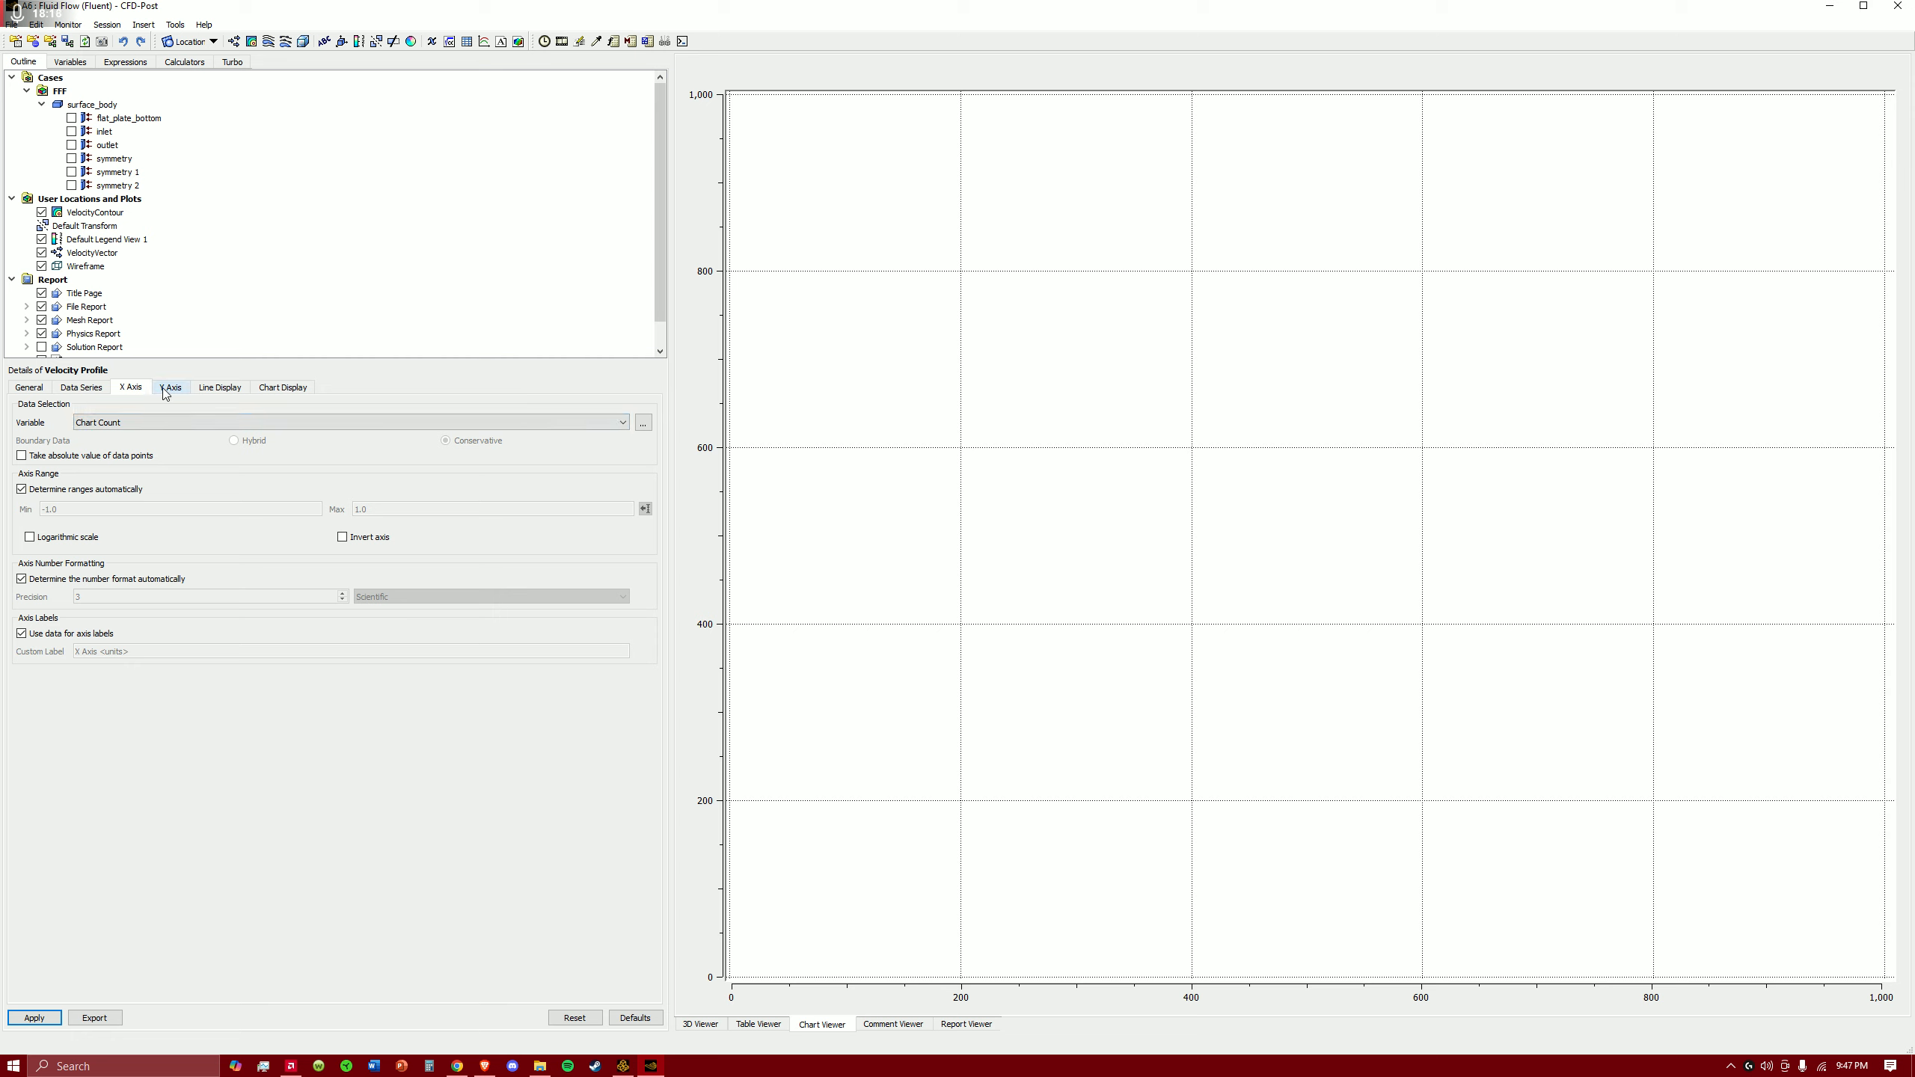
pyautogui.click(156, 423)
pyautogui.scroll(-2, 138, 505)
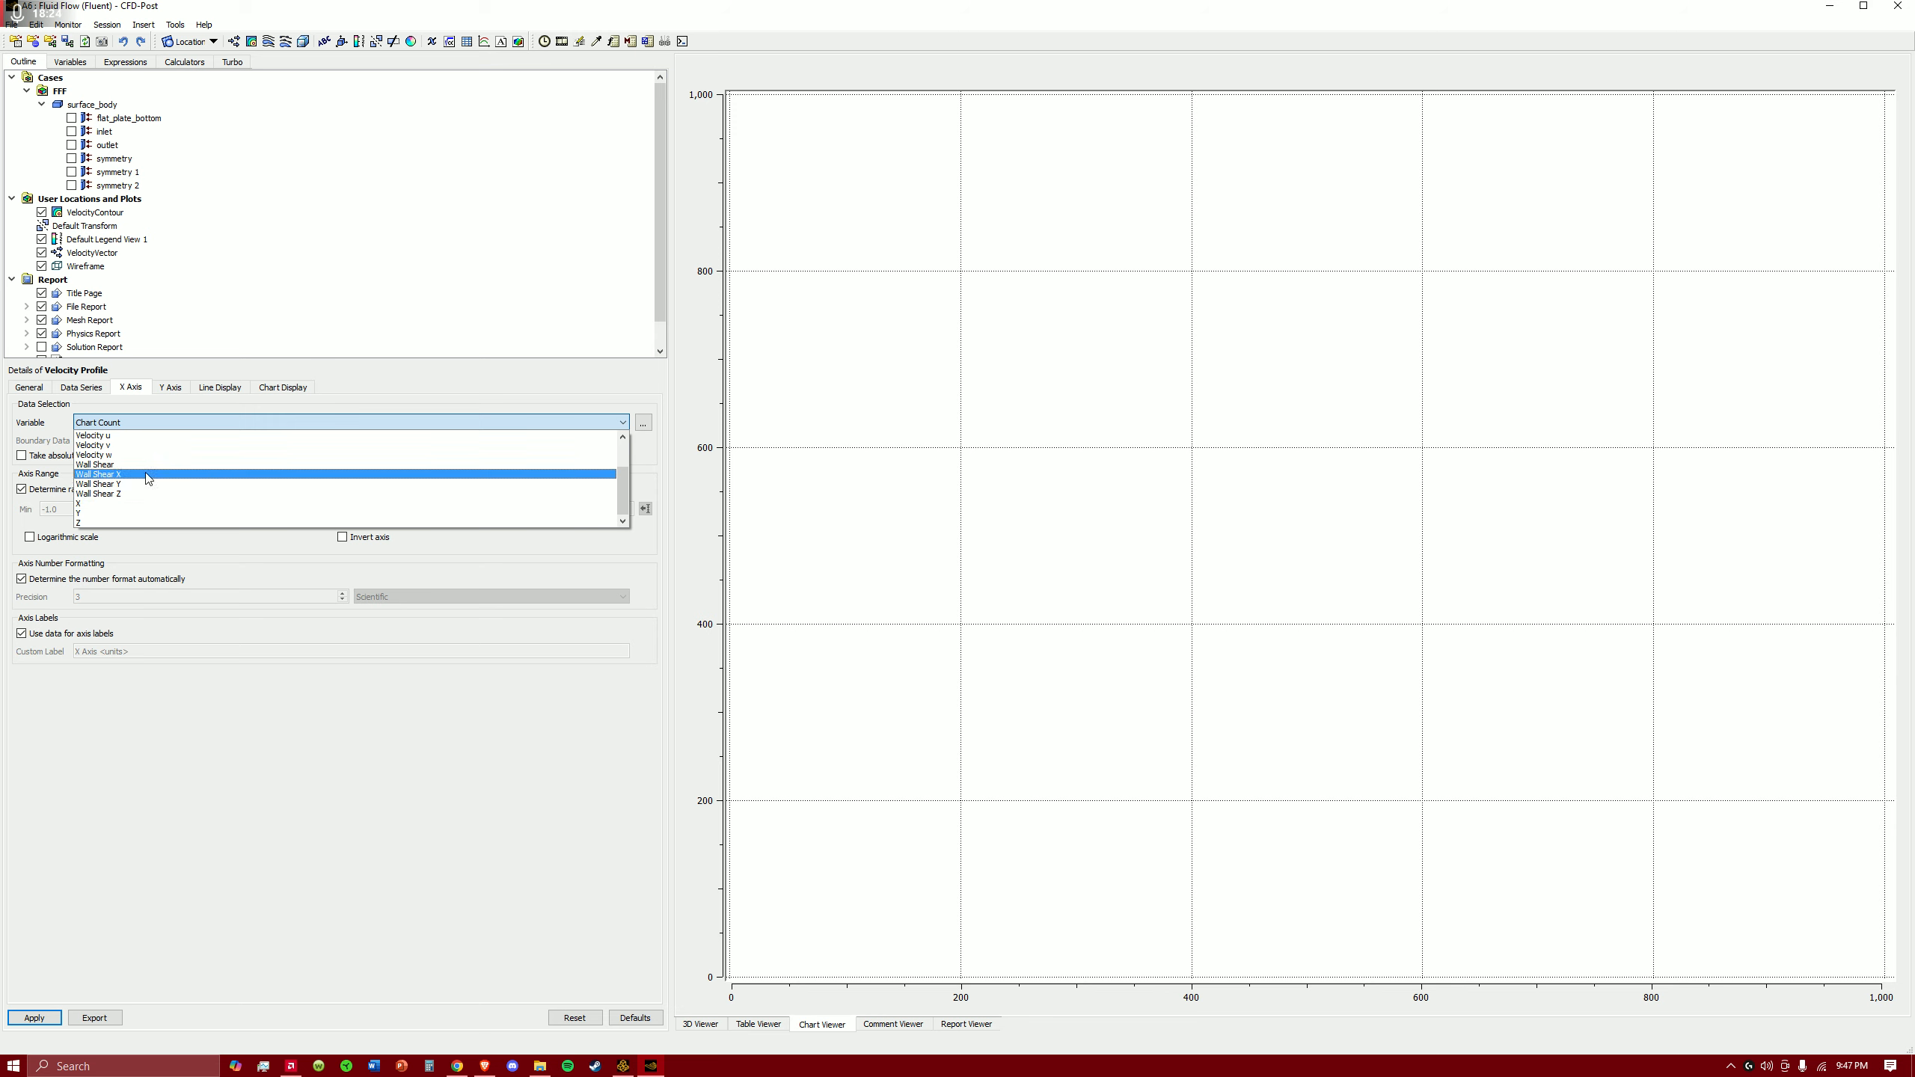
pyautogui.scroll(1, 128, 447)
pyautogui.click(133, 450)
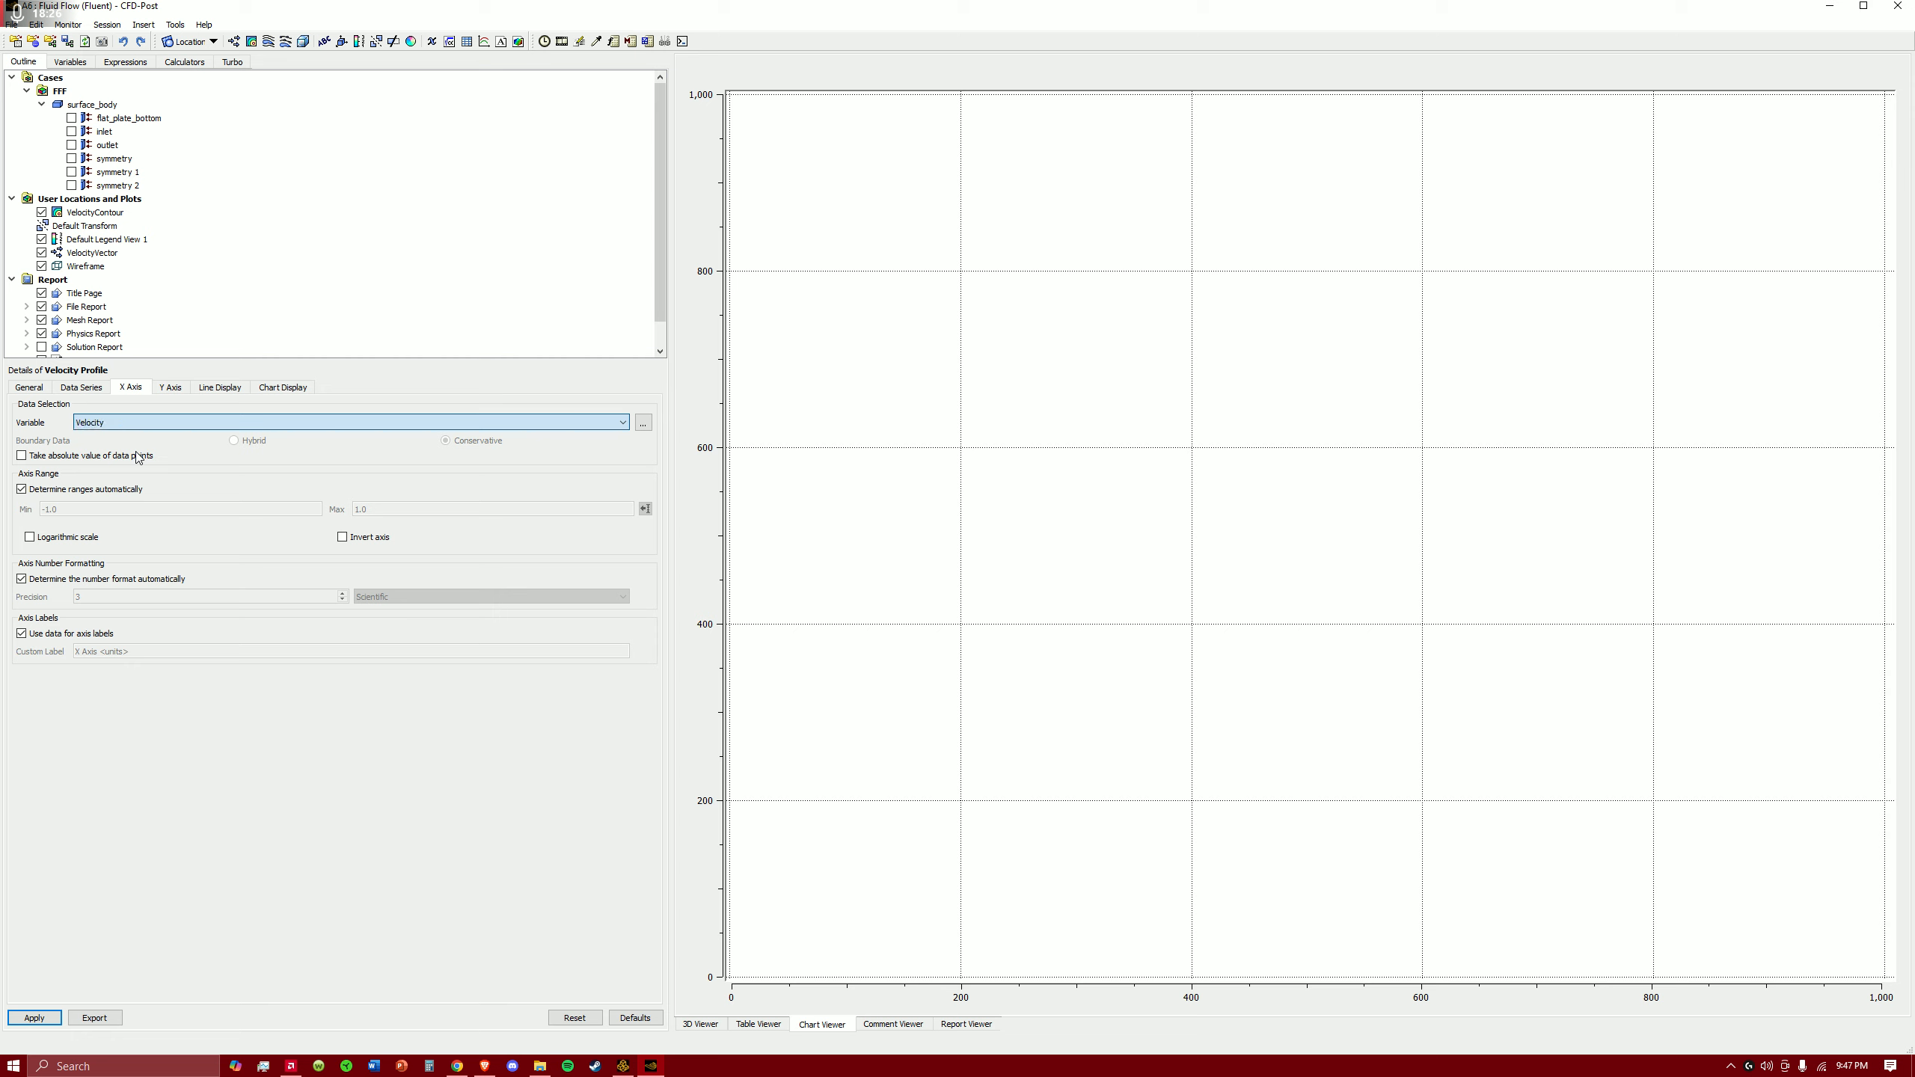
# - Set the chart's Y axis variable to Y and try to choose a location for Series 1
pyautogui.click(174, 388)
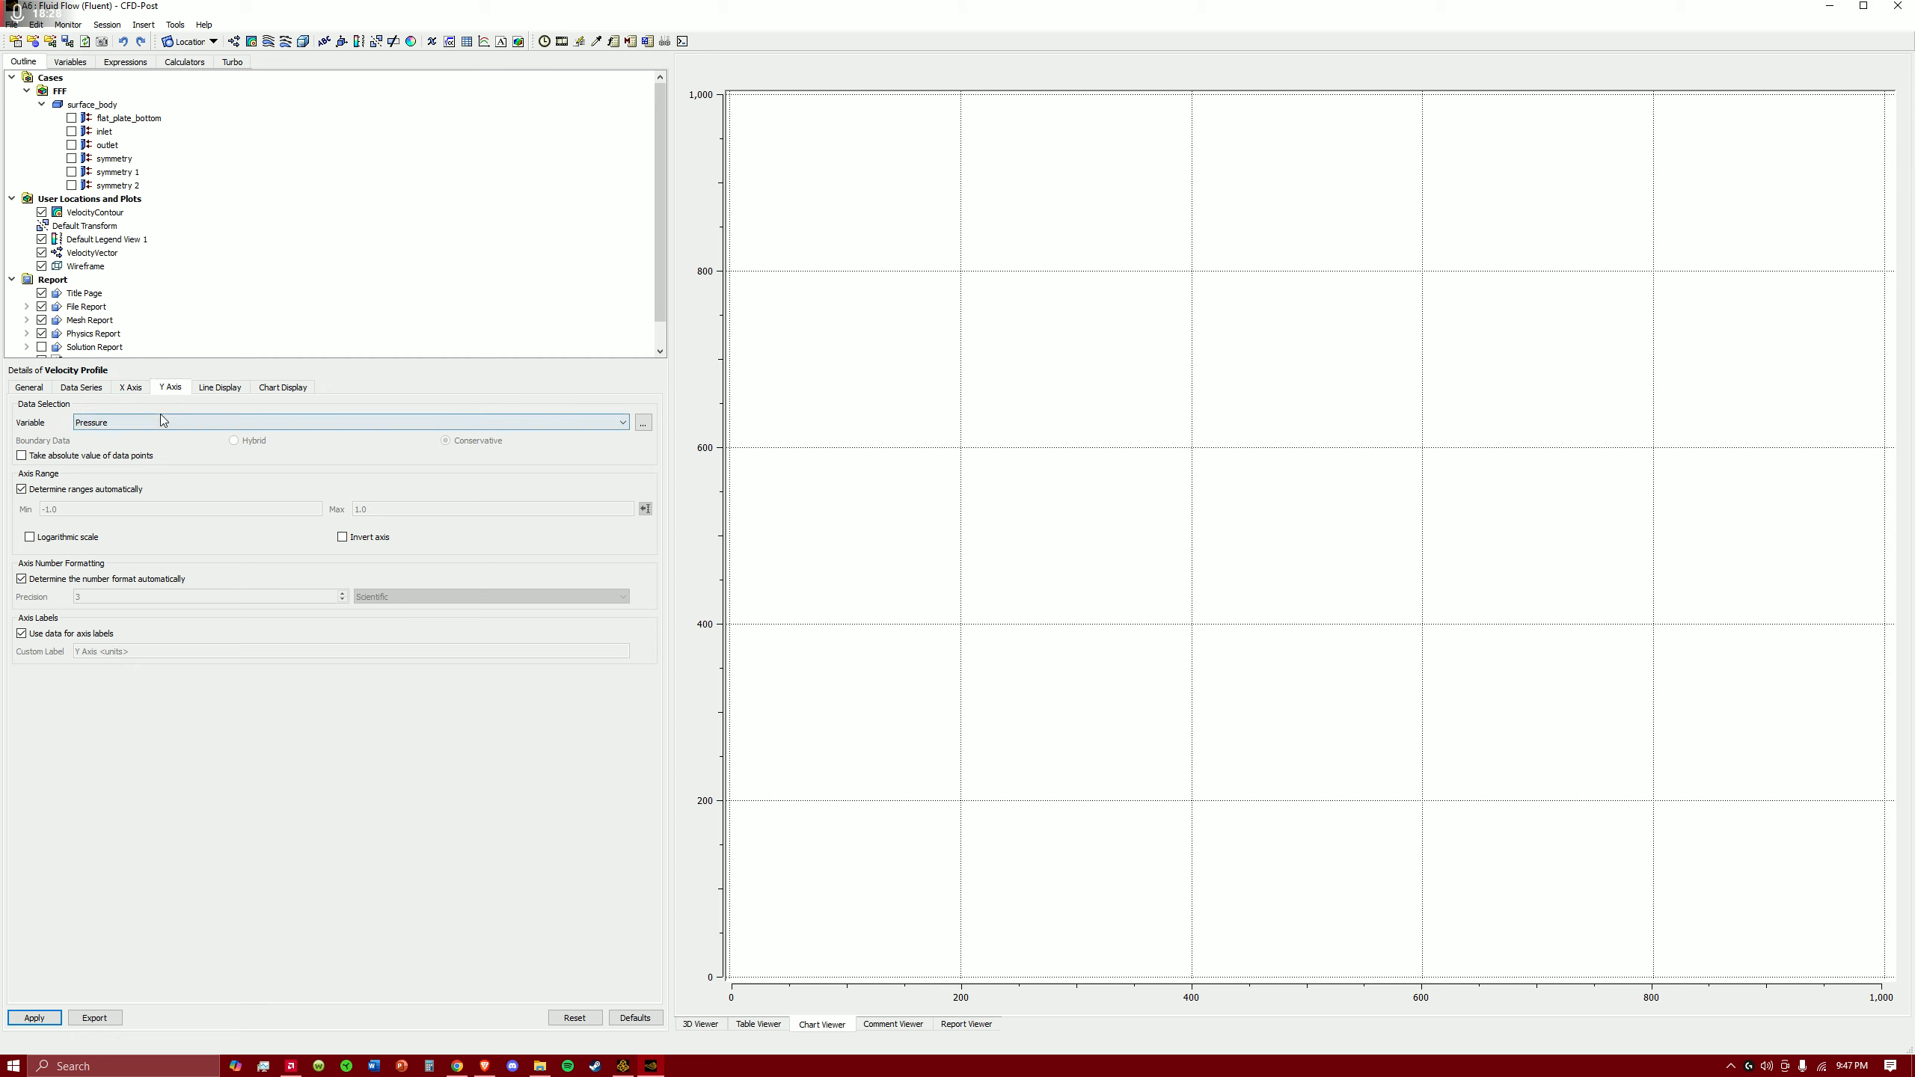
pyautogui.click(165, 422)
pyautogui.scroll(-2, 150, 528)
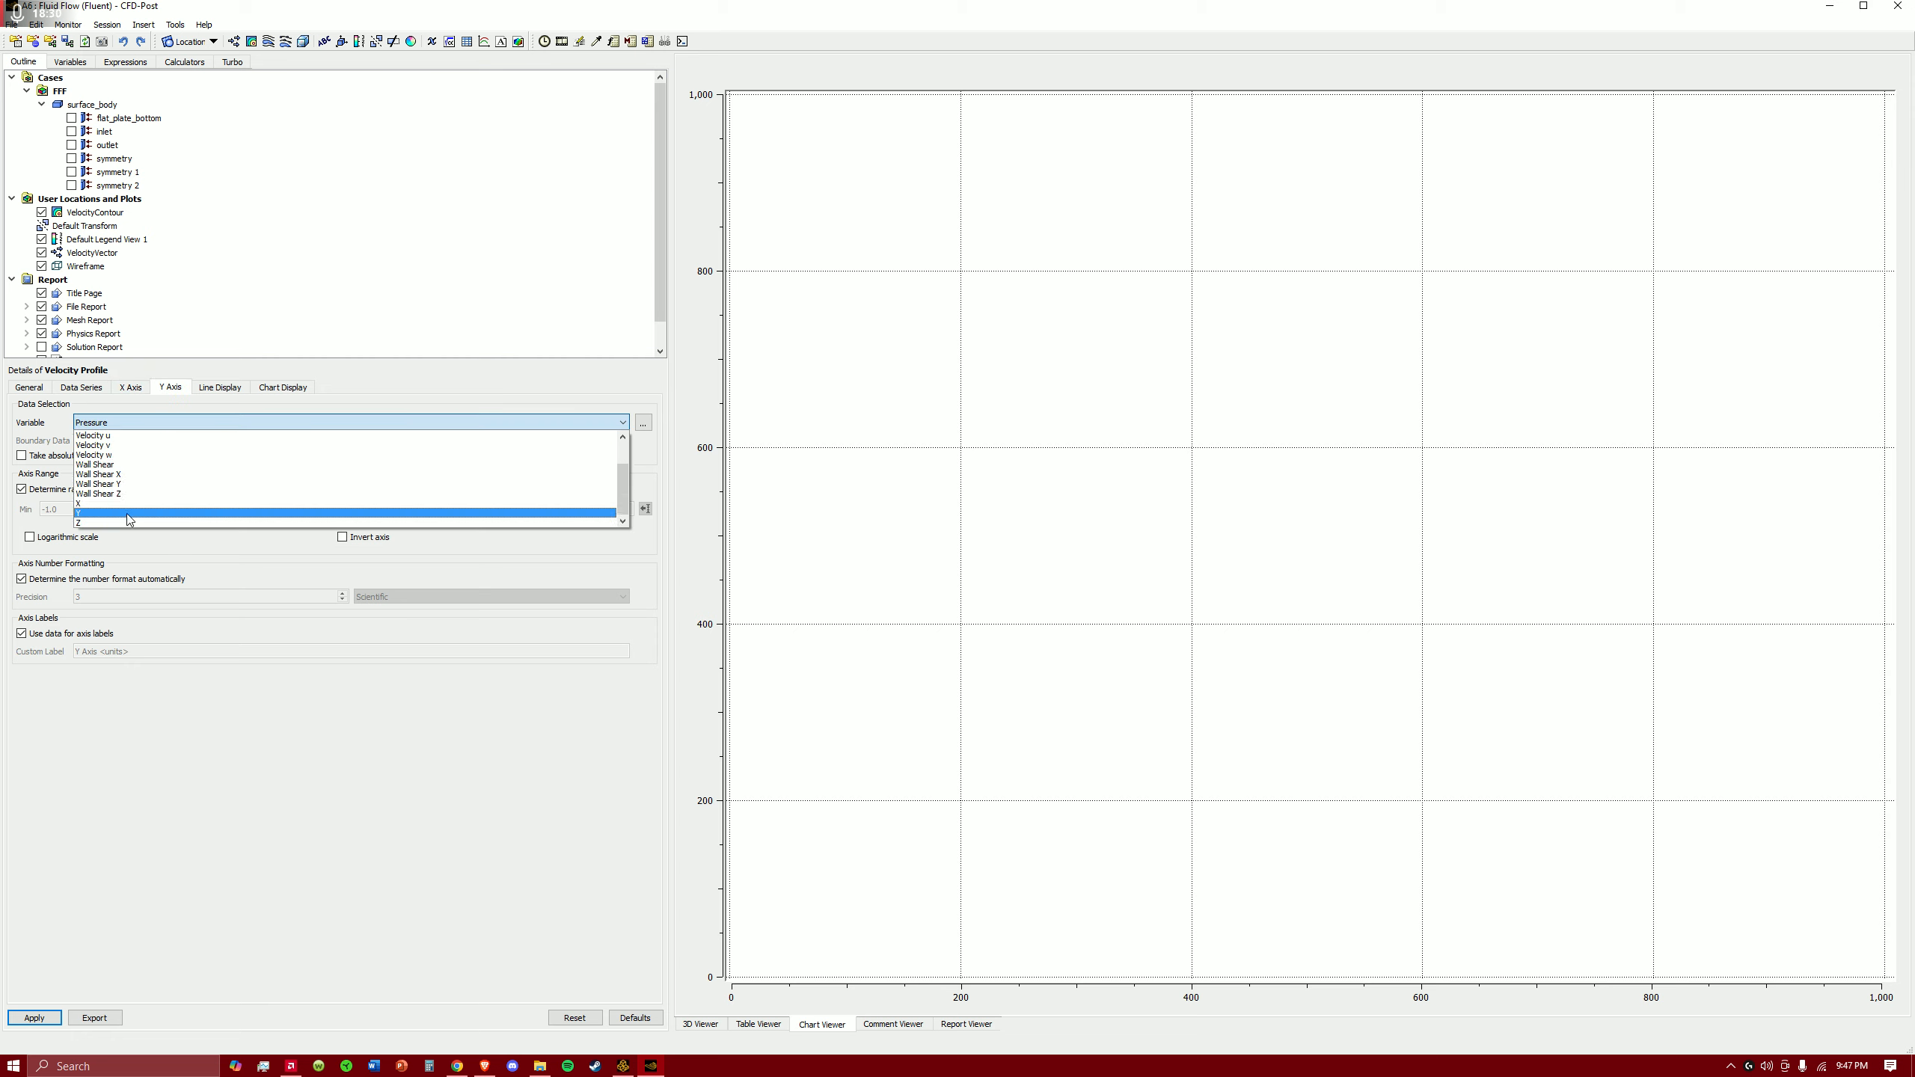
pyautogui.click(132, 522)
pyautogui.click(125, 388)
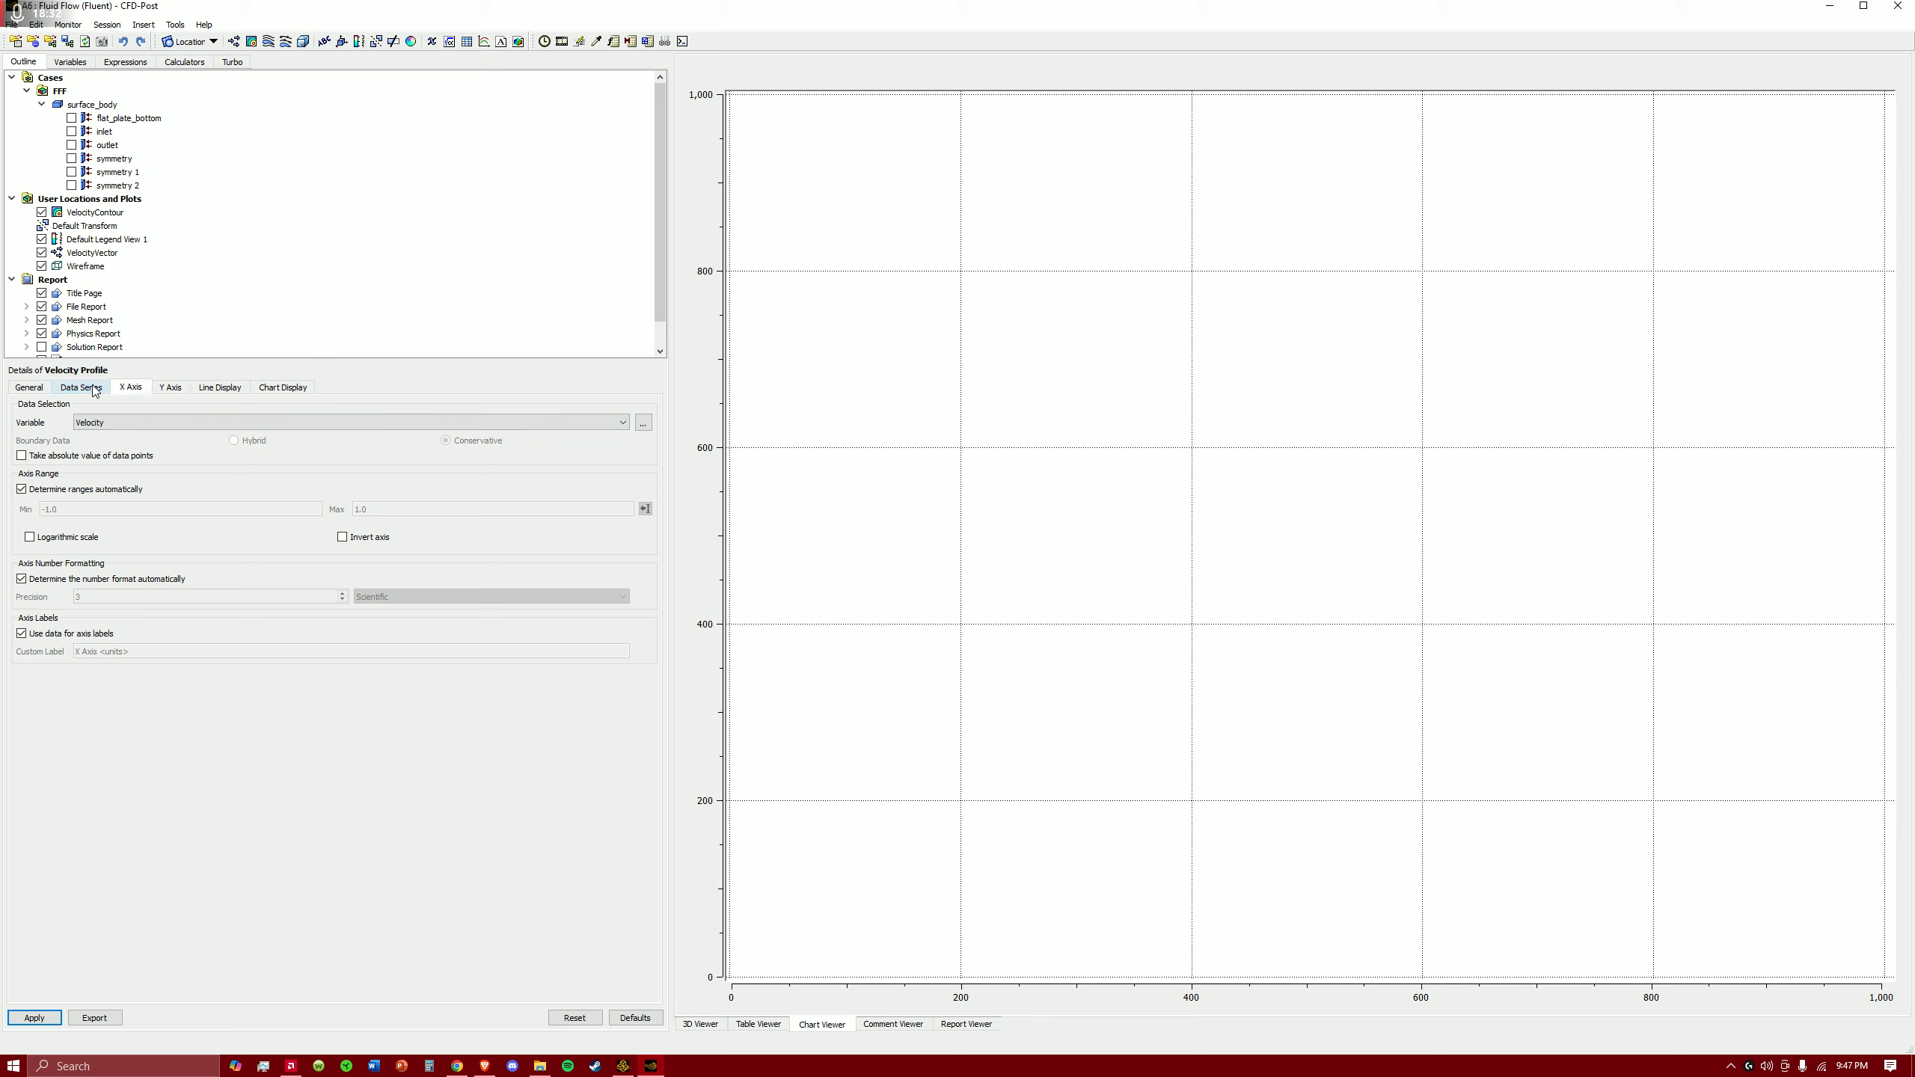
pyautogui.click(96, 389)
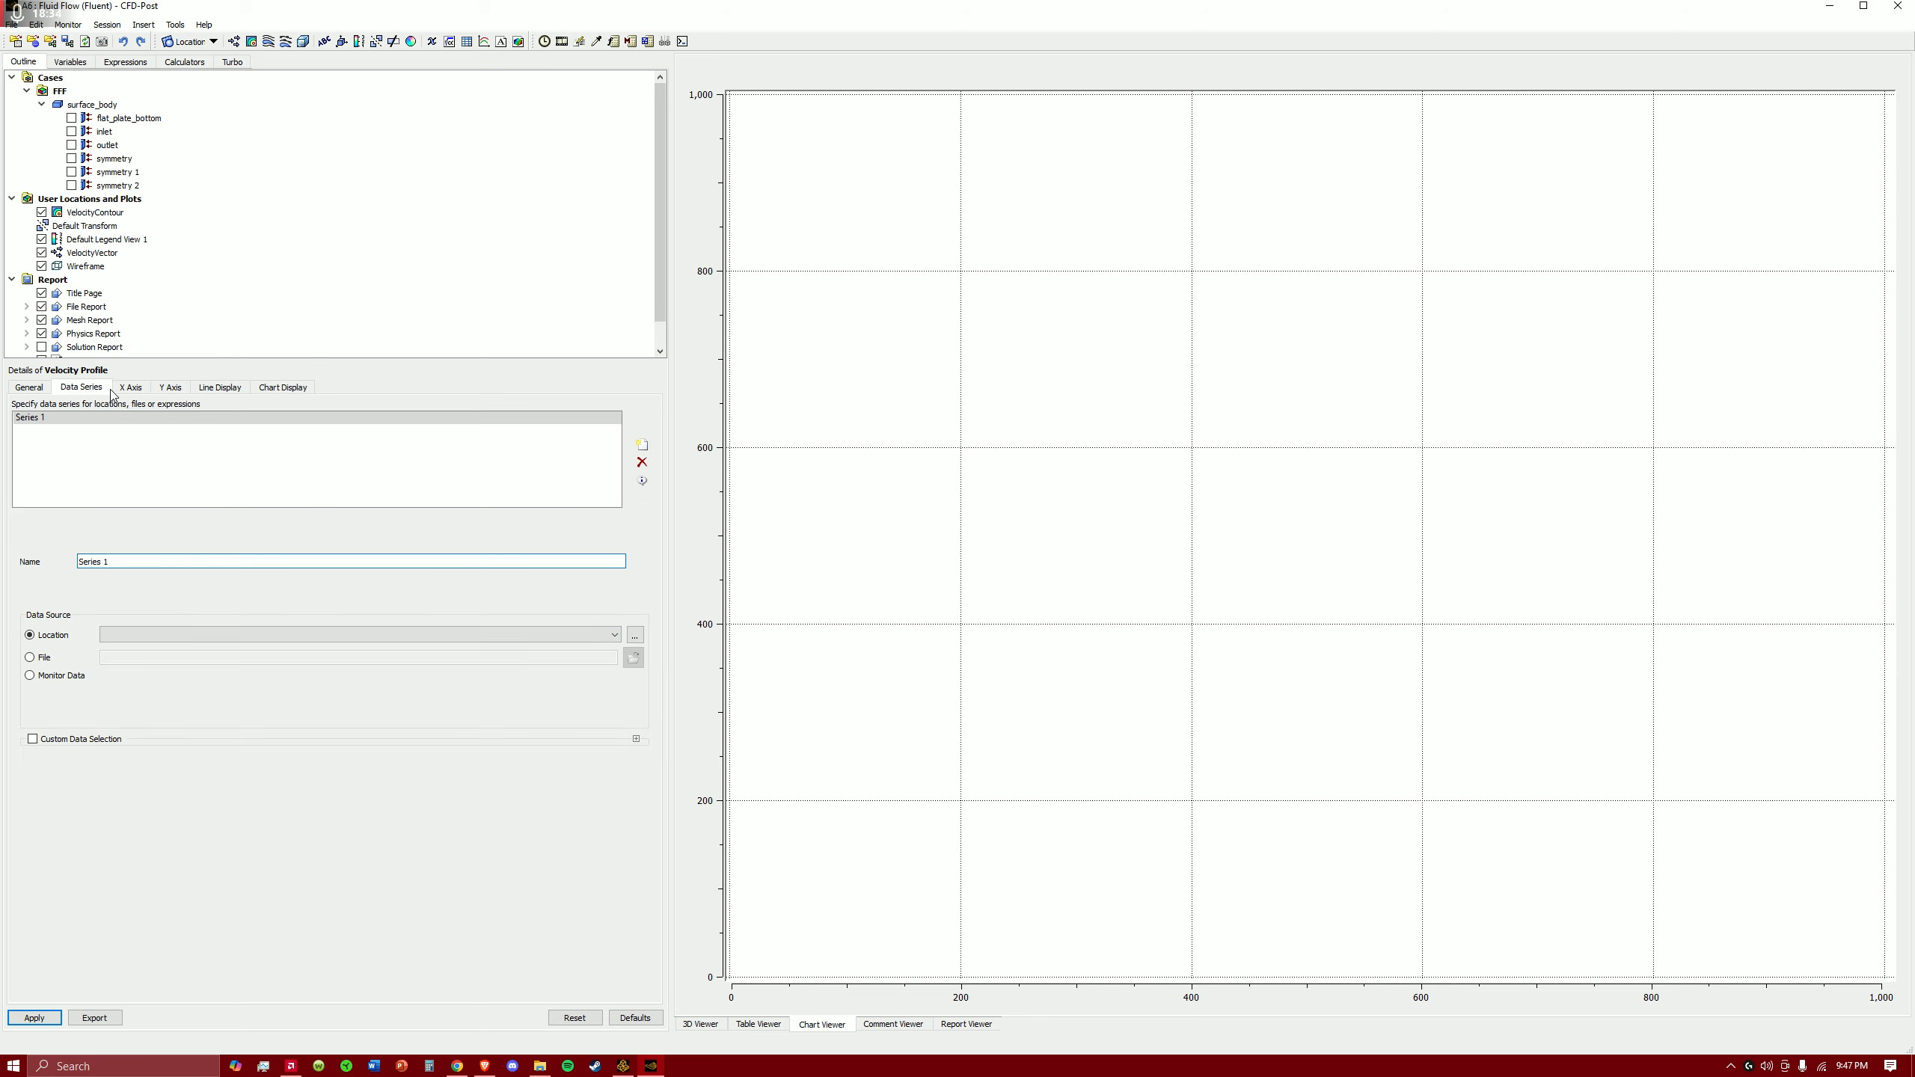
pyautogui.click(556, 631)
pyautogui.click(567, 636)
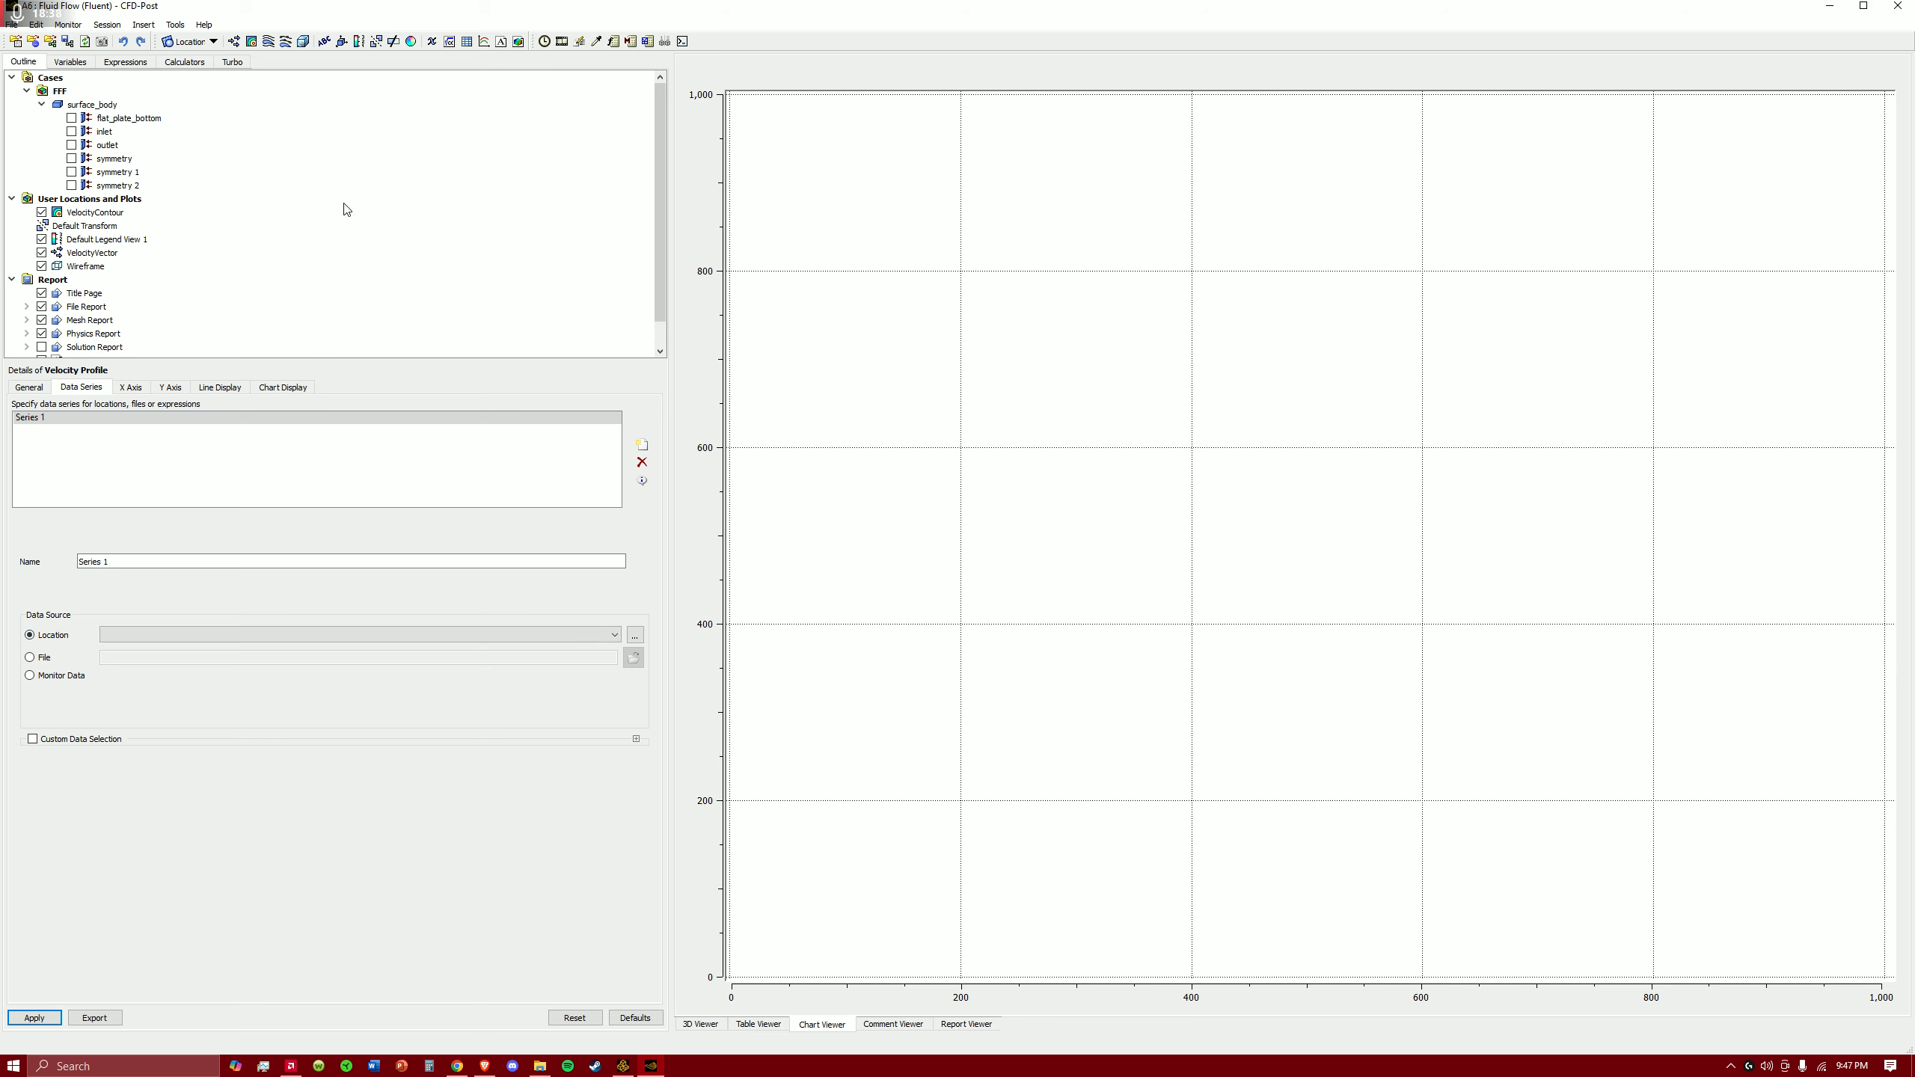
# - Return to the 3D view of the domain and hide VelocityContour and VelocityVector
pyautogui.click(188, 44)
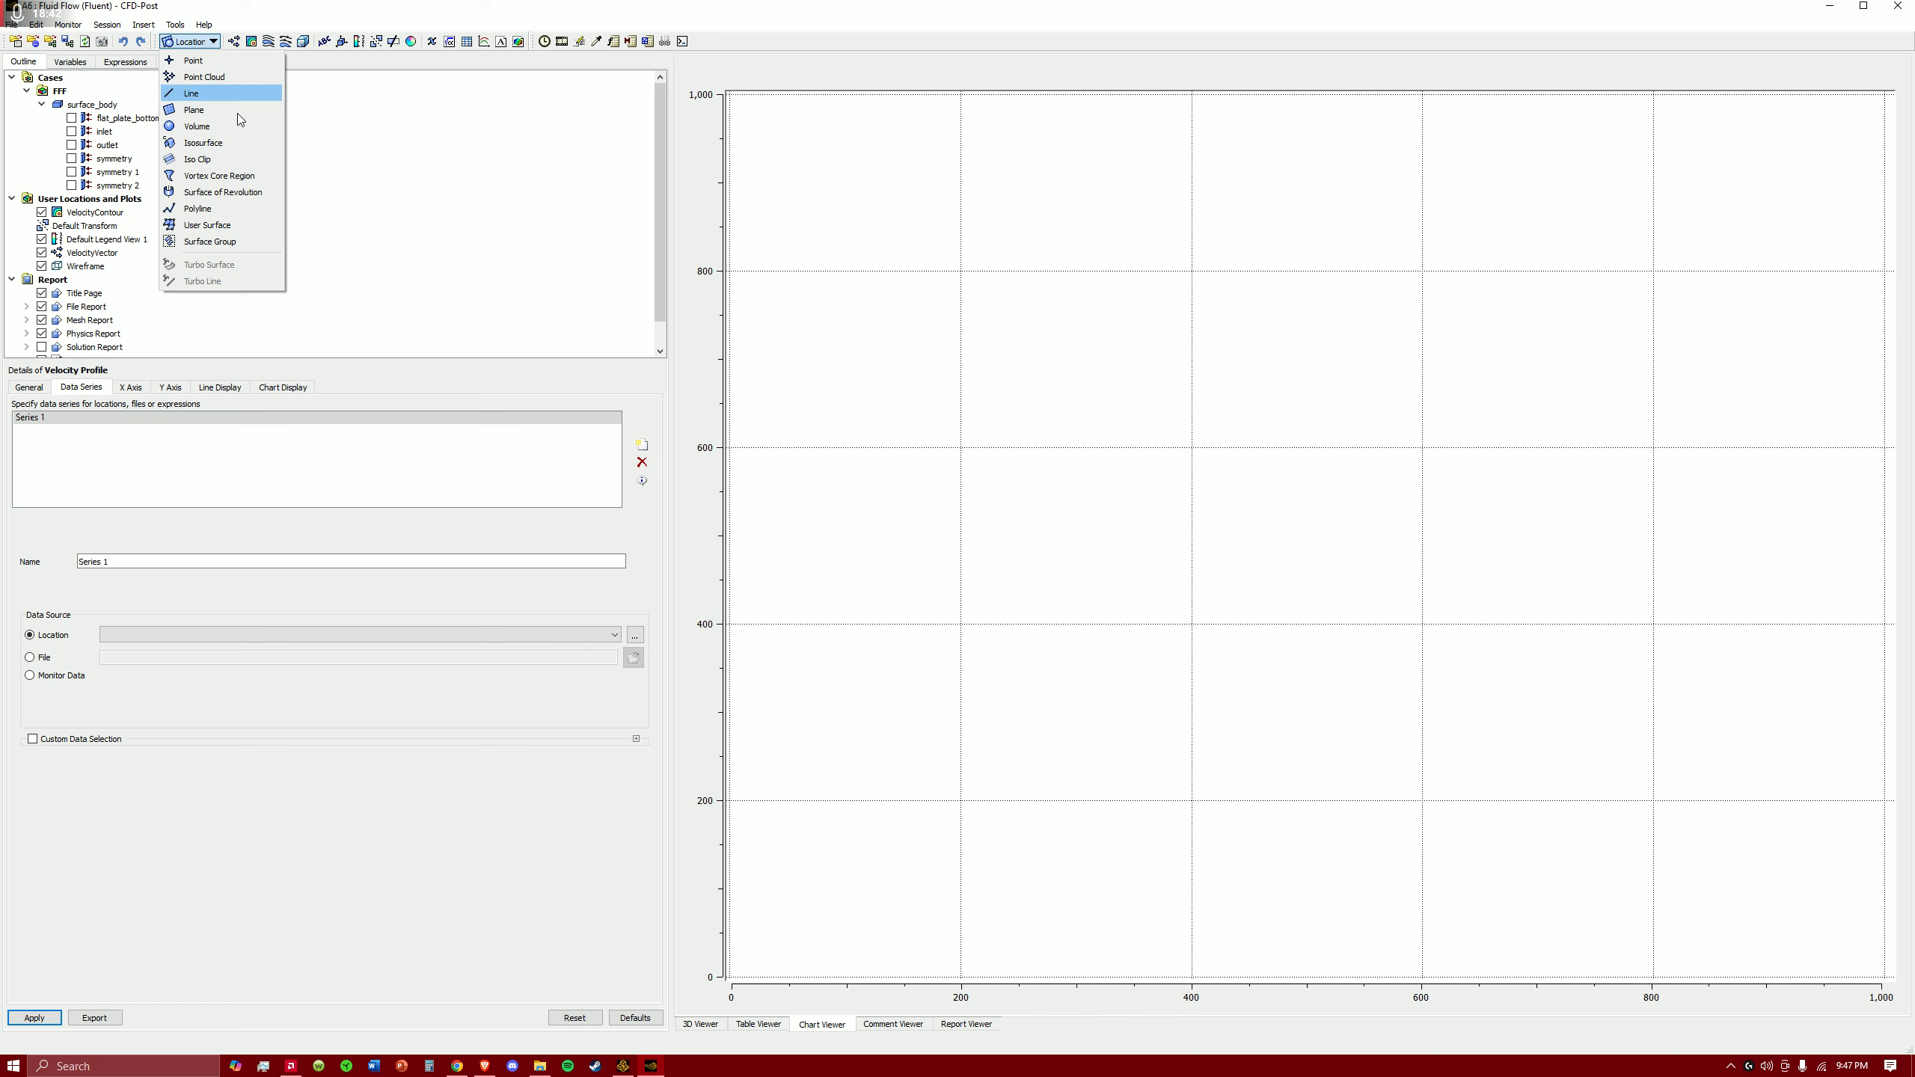
pyautogui.click(708, 1026)
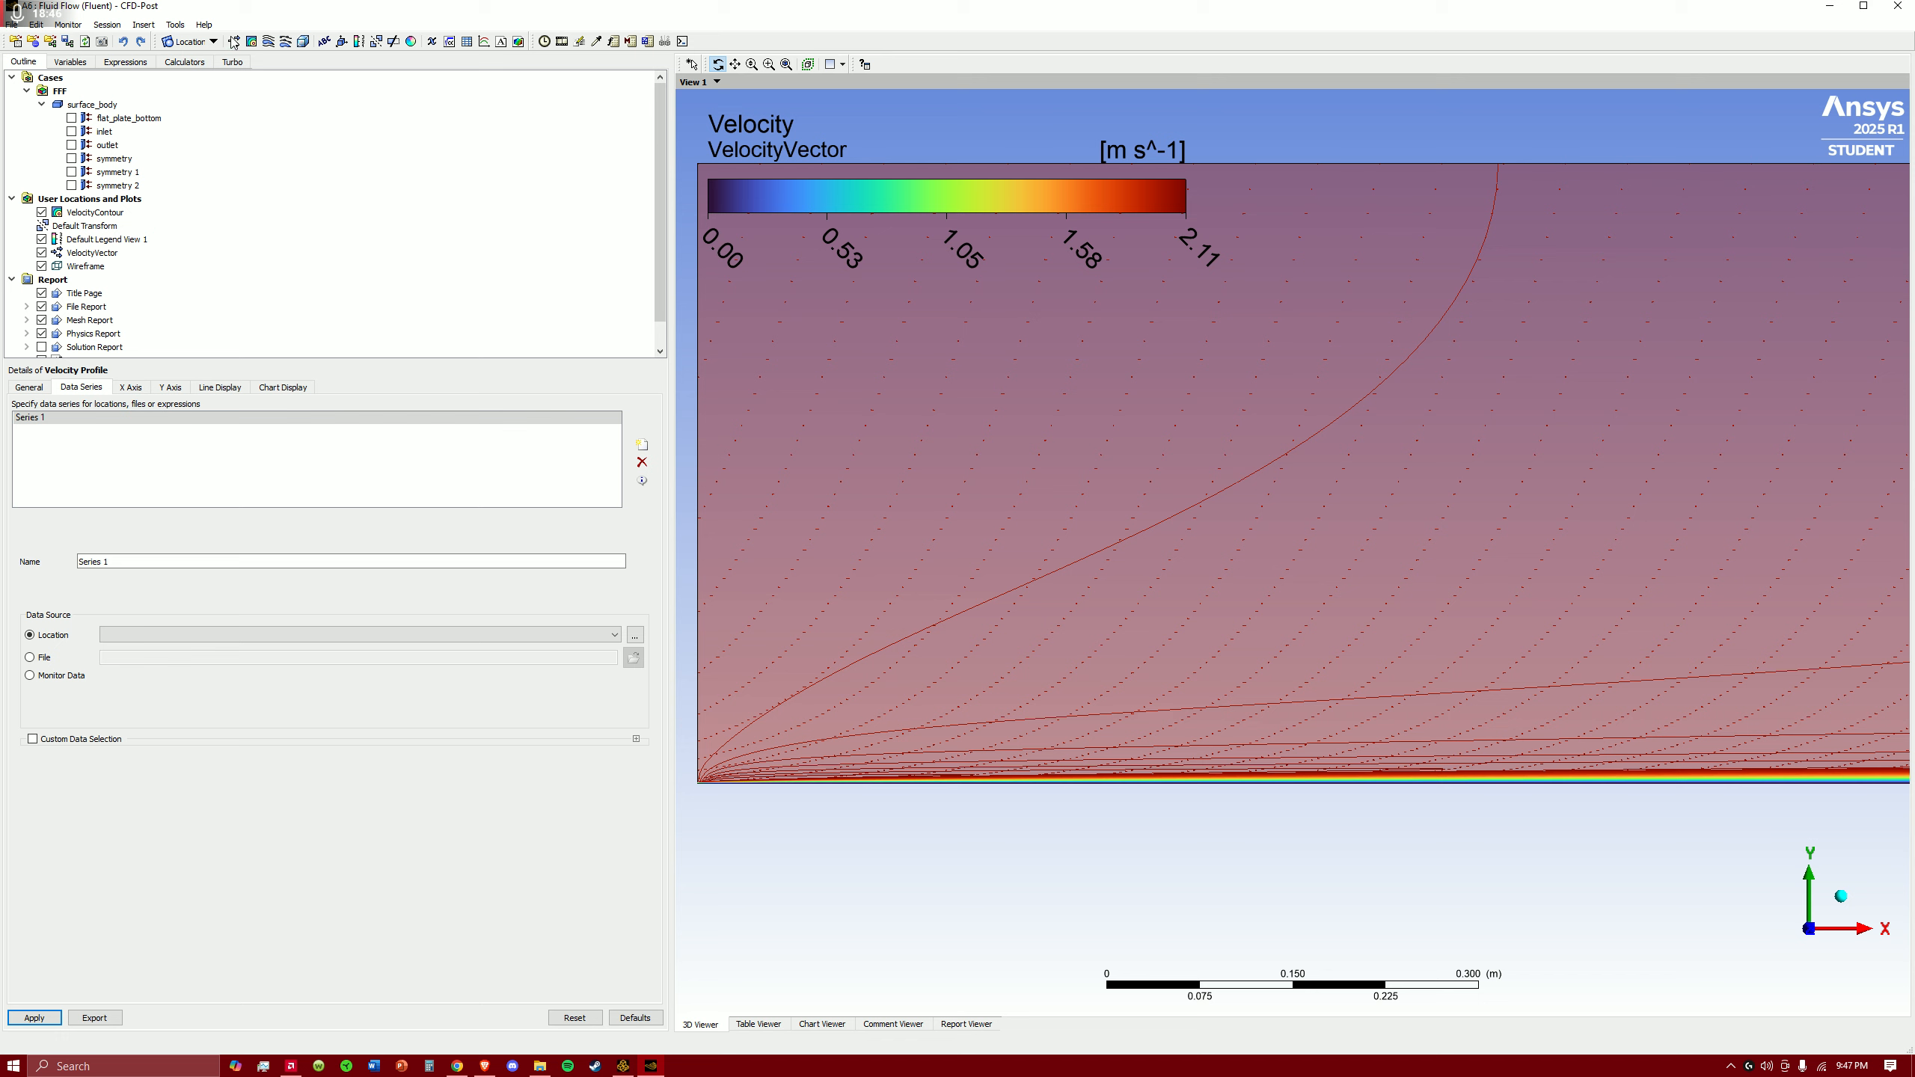
pyautogui.click(42, 213)
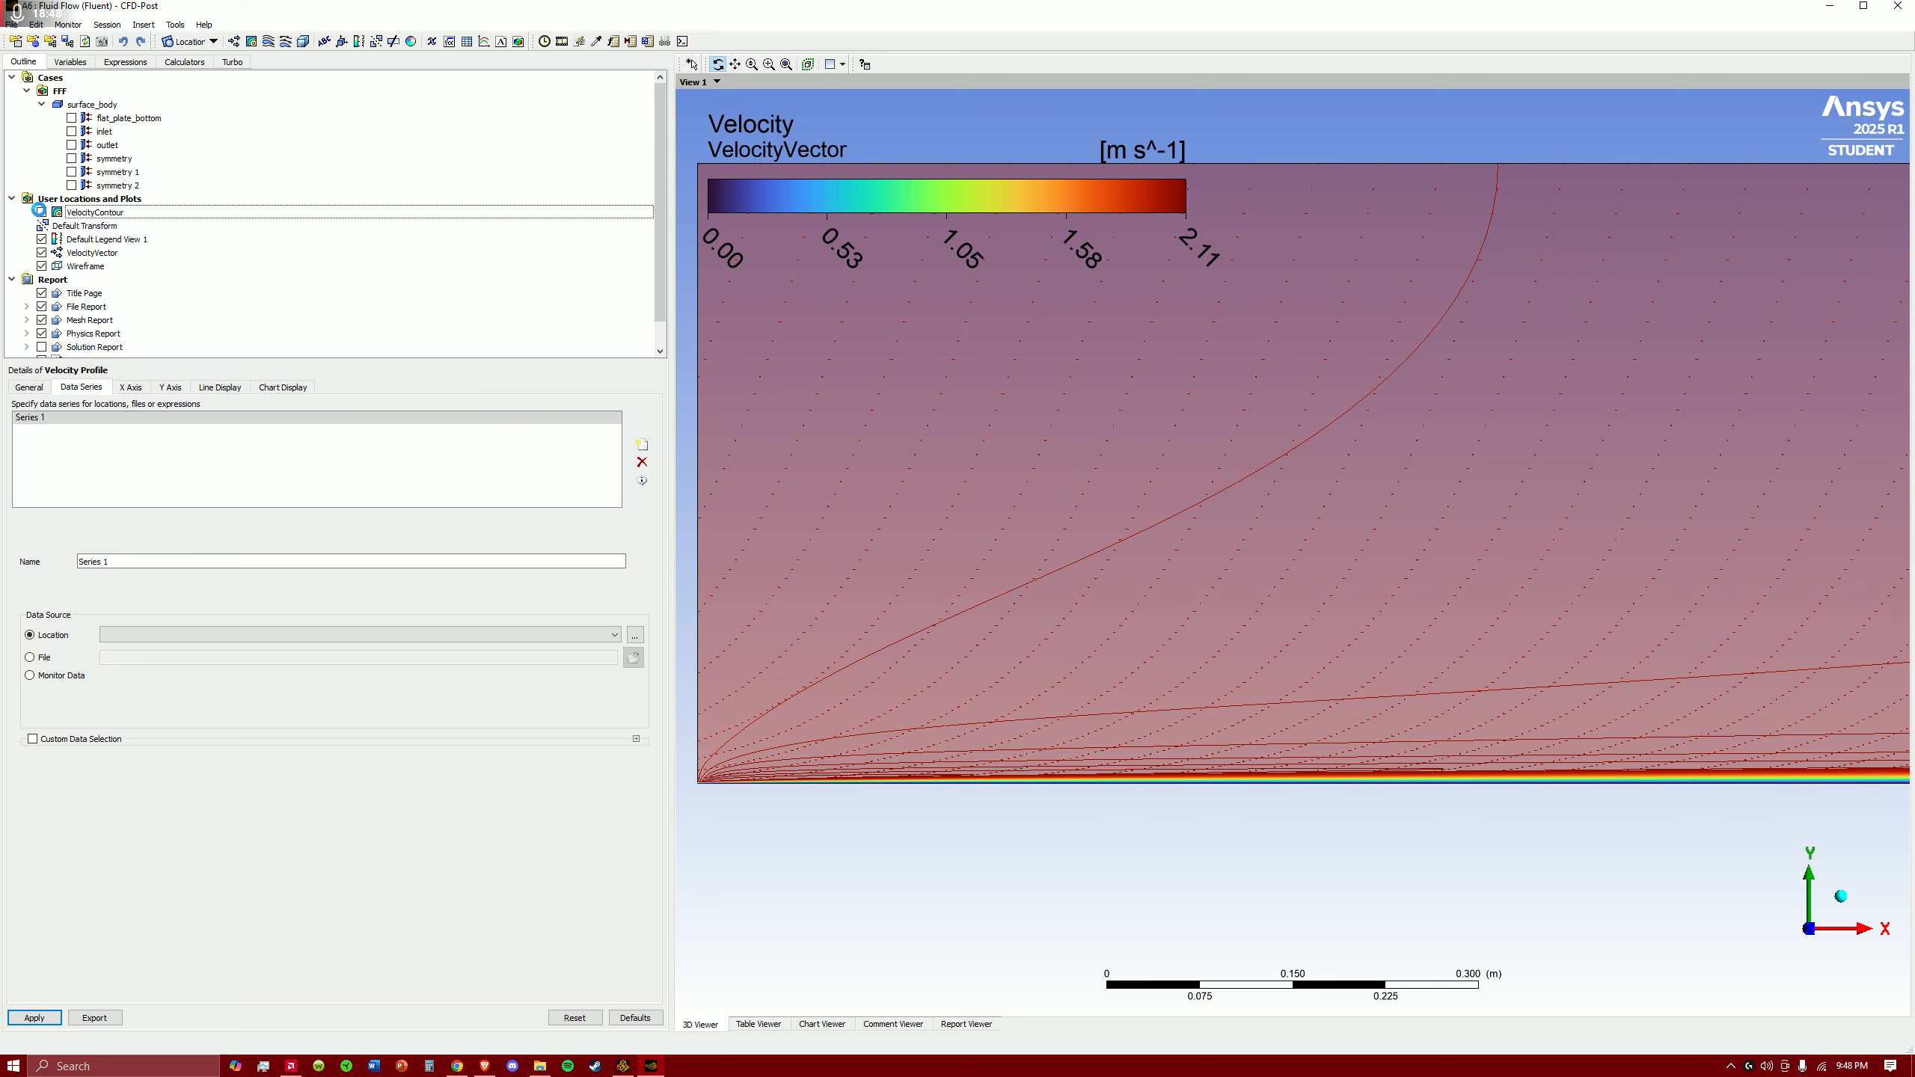
pyautogui.click(41, 254)
pyautogui.scroll(-3, 964, 372)
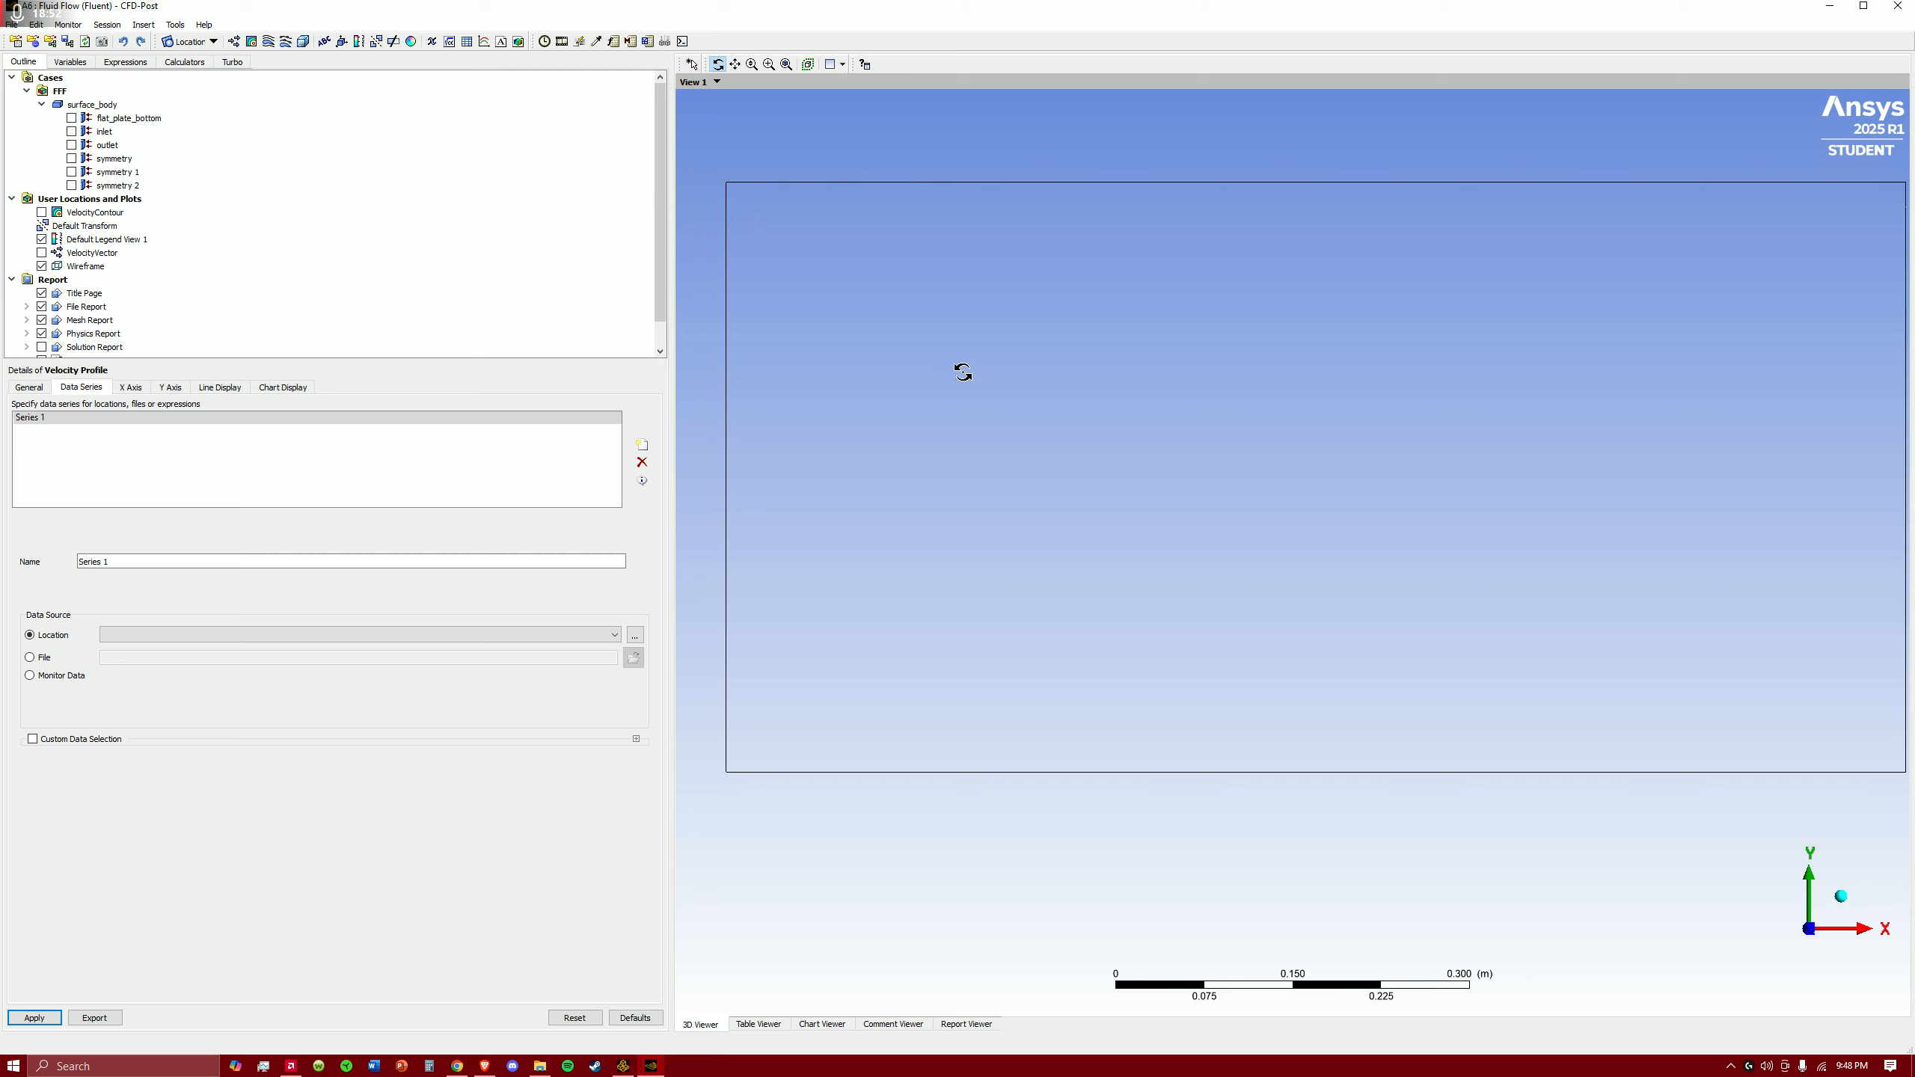
# - Insert a line location named developing region
pyautogui.click(189, 41)
pyautogui.click(226, 98)
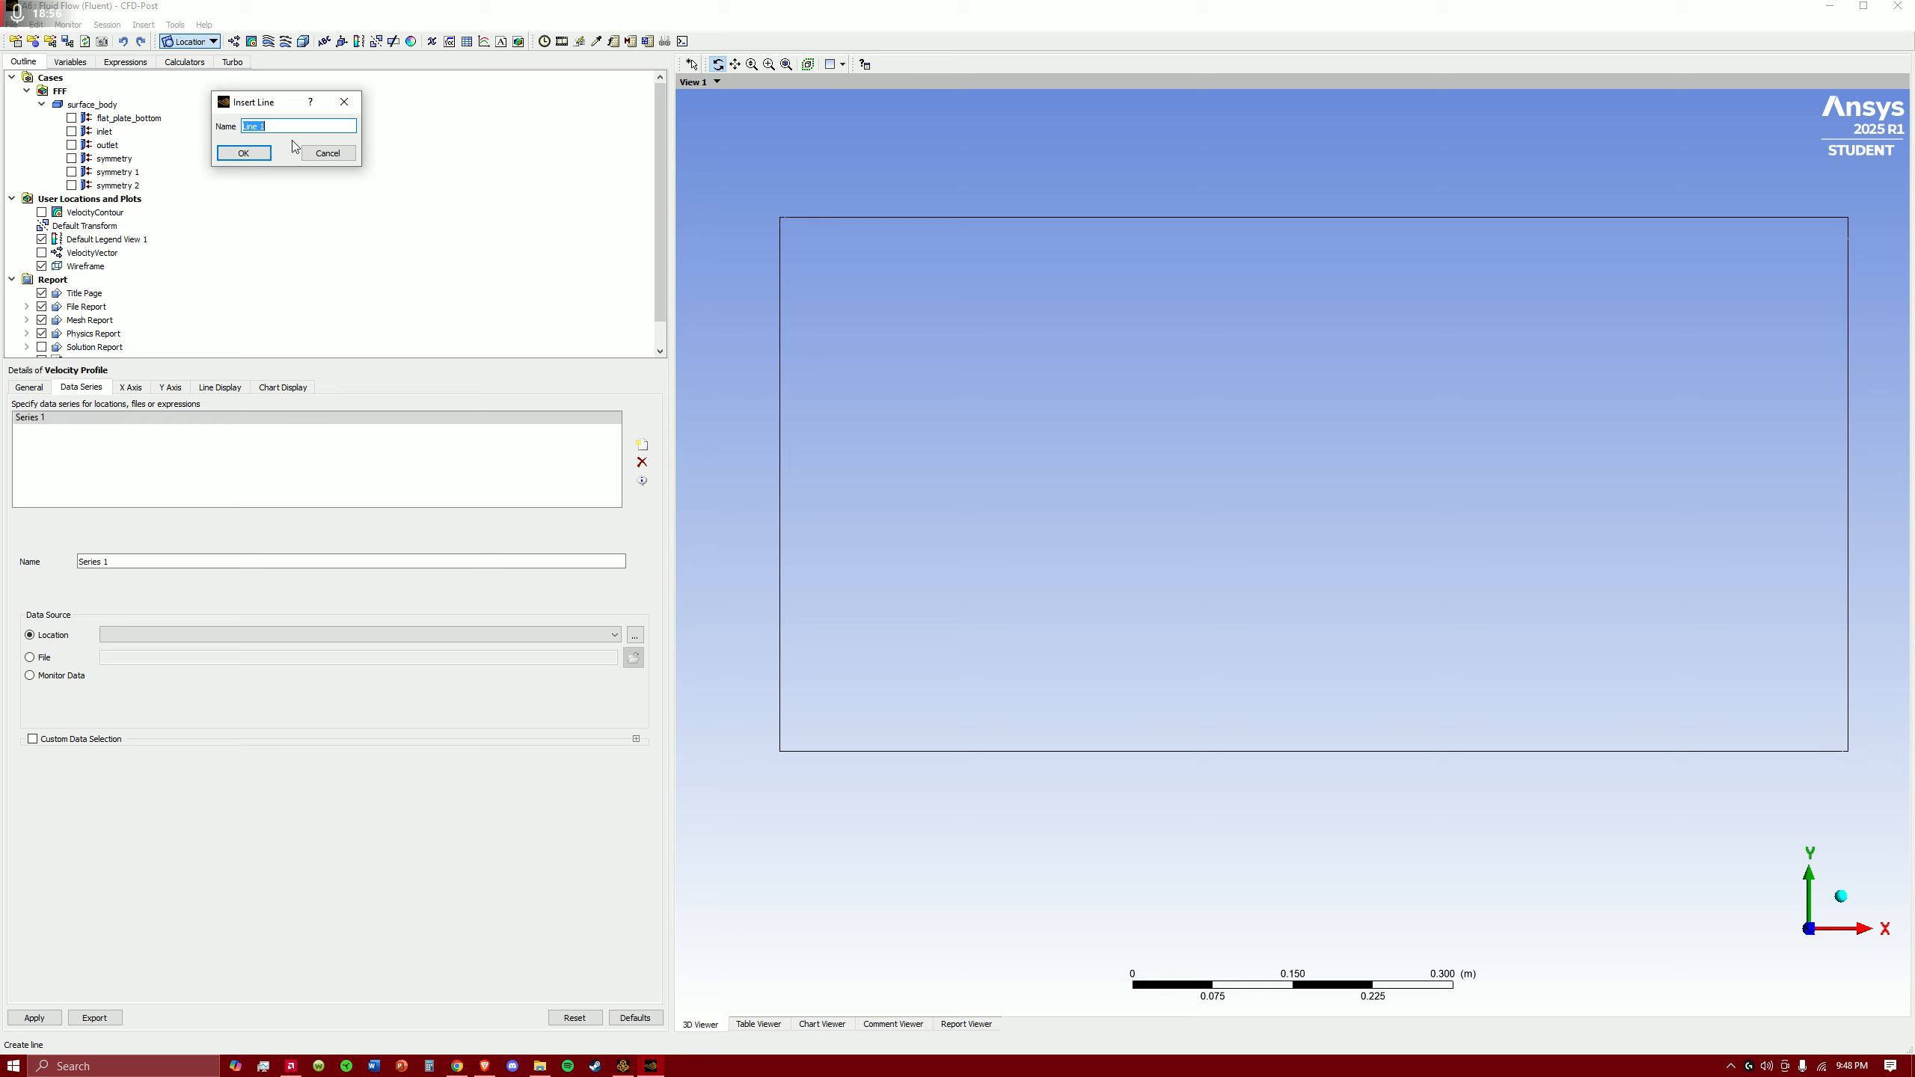
pyautogui.press('BackSpace')
pyautogui.write('fir')
pyautogui.write('developing region')
pyautogui.click(245, 153)
# - Set the X coordinate of Point 1 of the developing region line to 0.35, leaving Y and Z at 0
pyautogui.click(118, 463)
pyautogui.moveTo(113, 461); pyautogui.dragTo(70, 458)
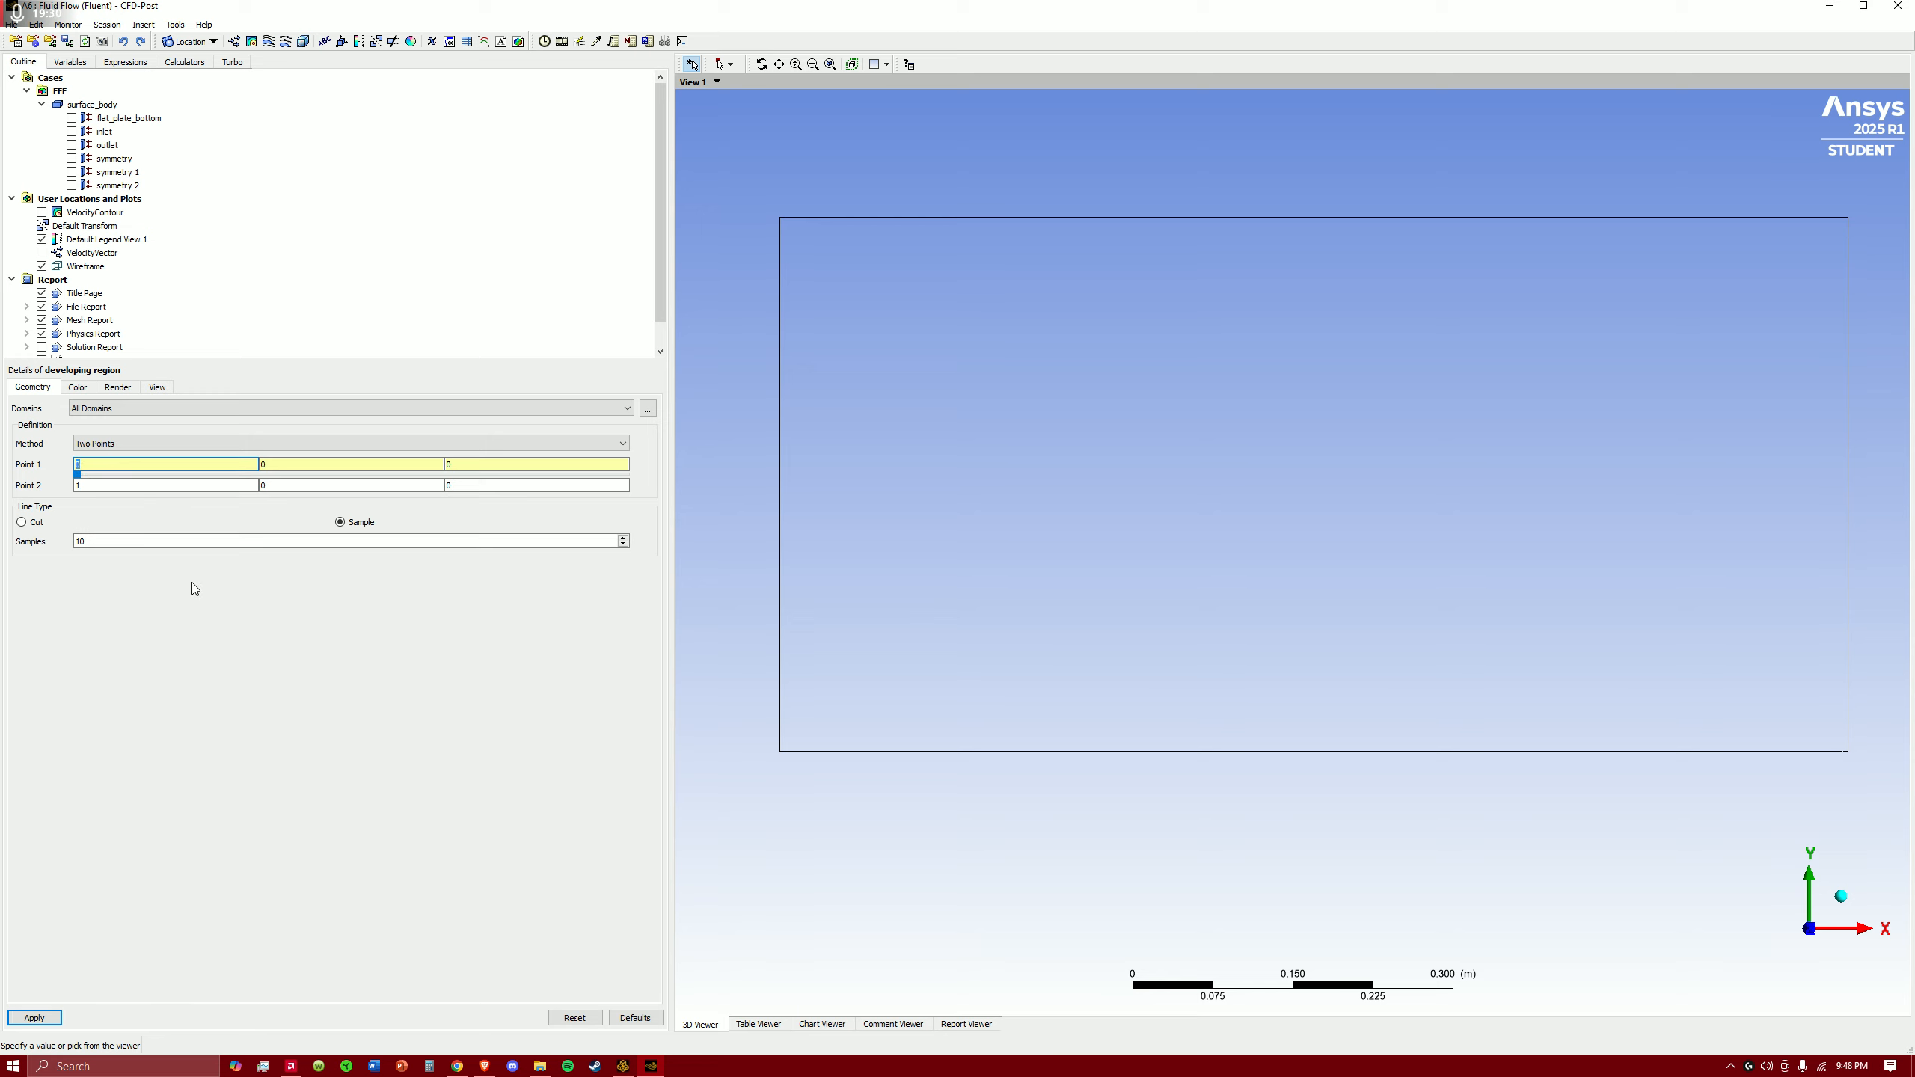
pyautogui.write('35')
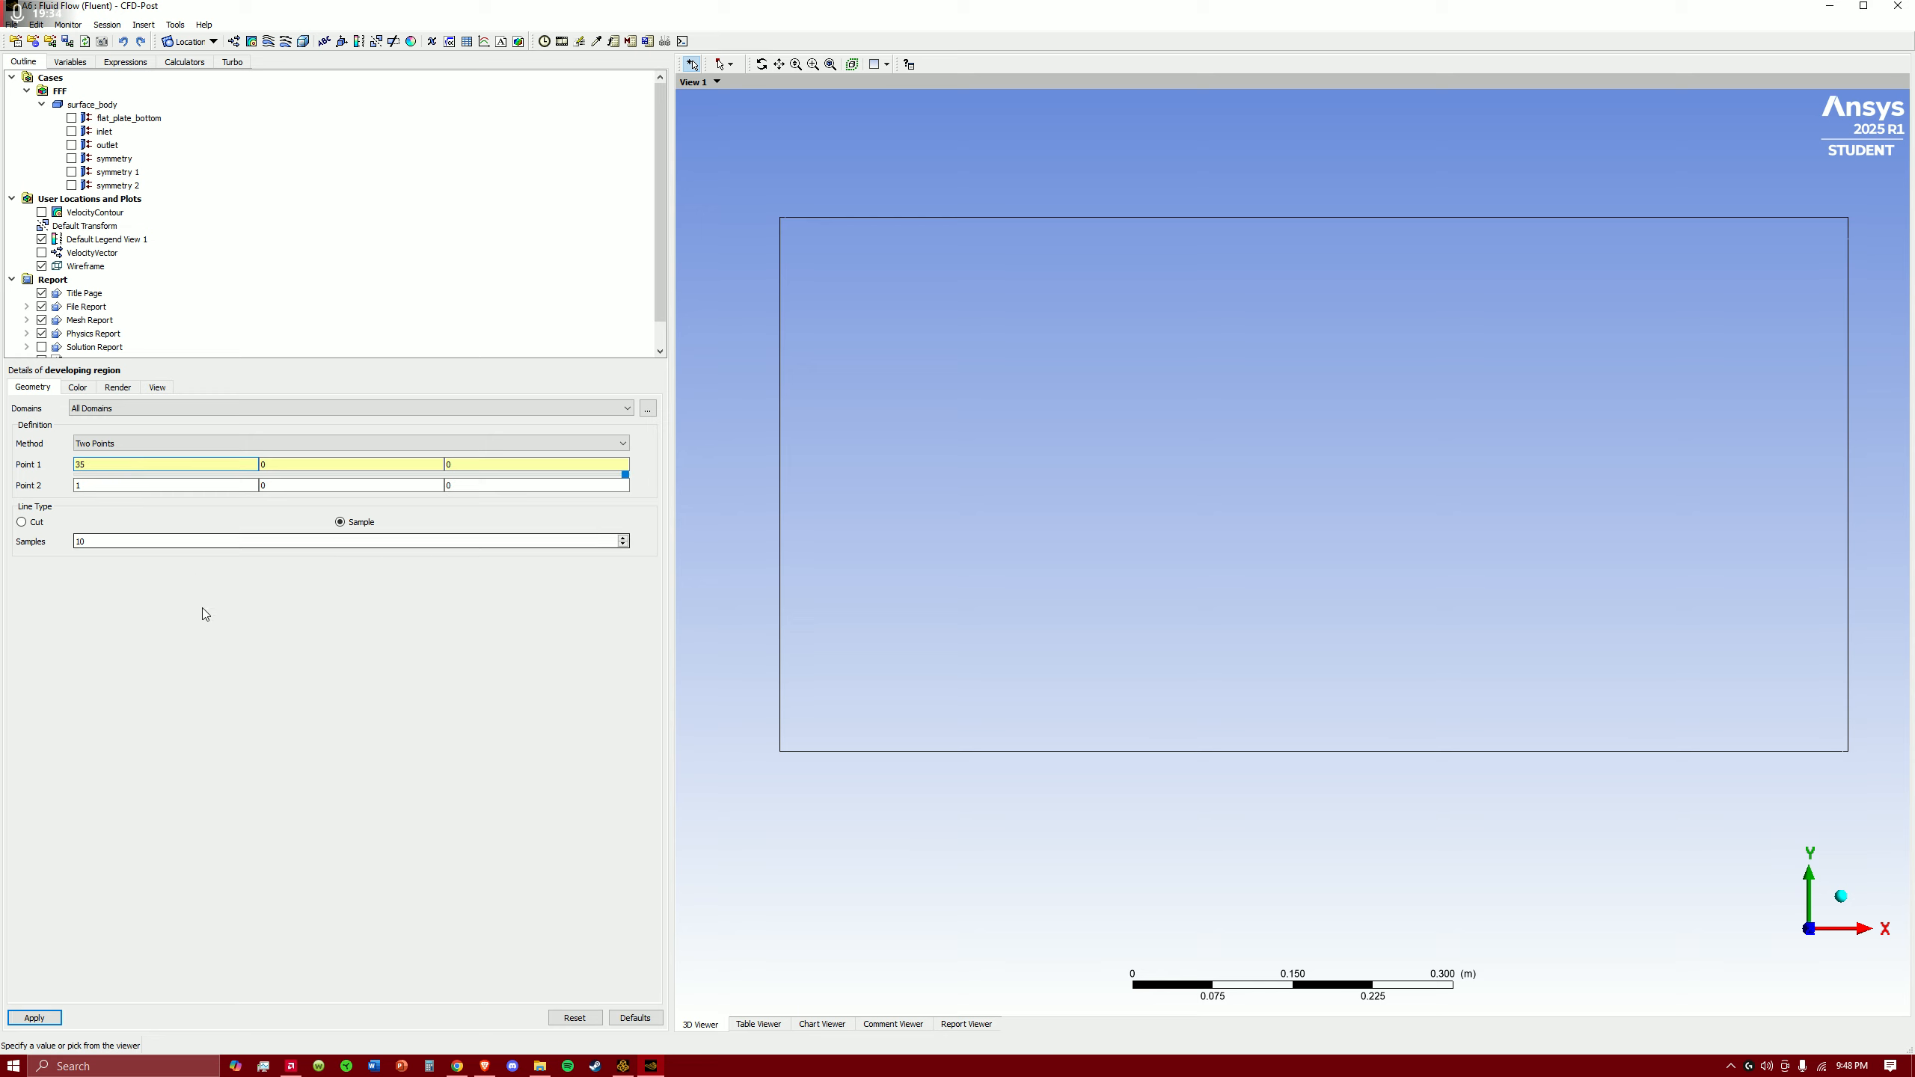
pyautogui.press('Left')
pyautogui.press('Left')
pyautogui.write('.')
pyautogui.press('Return')
pyautogui.click(303, 466)
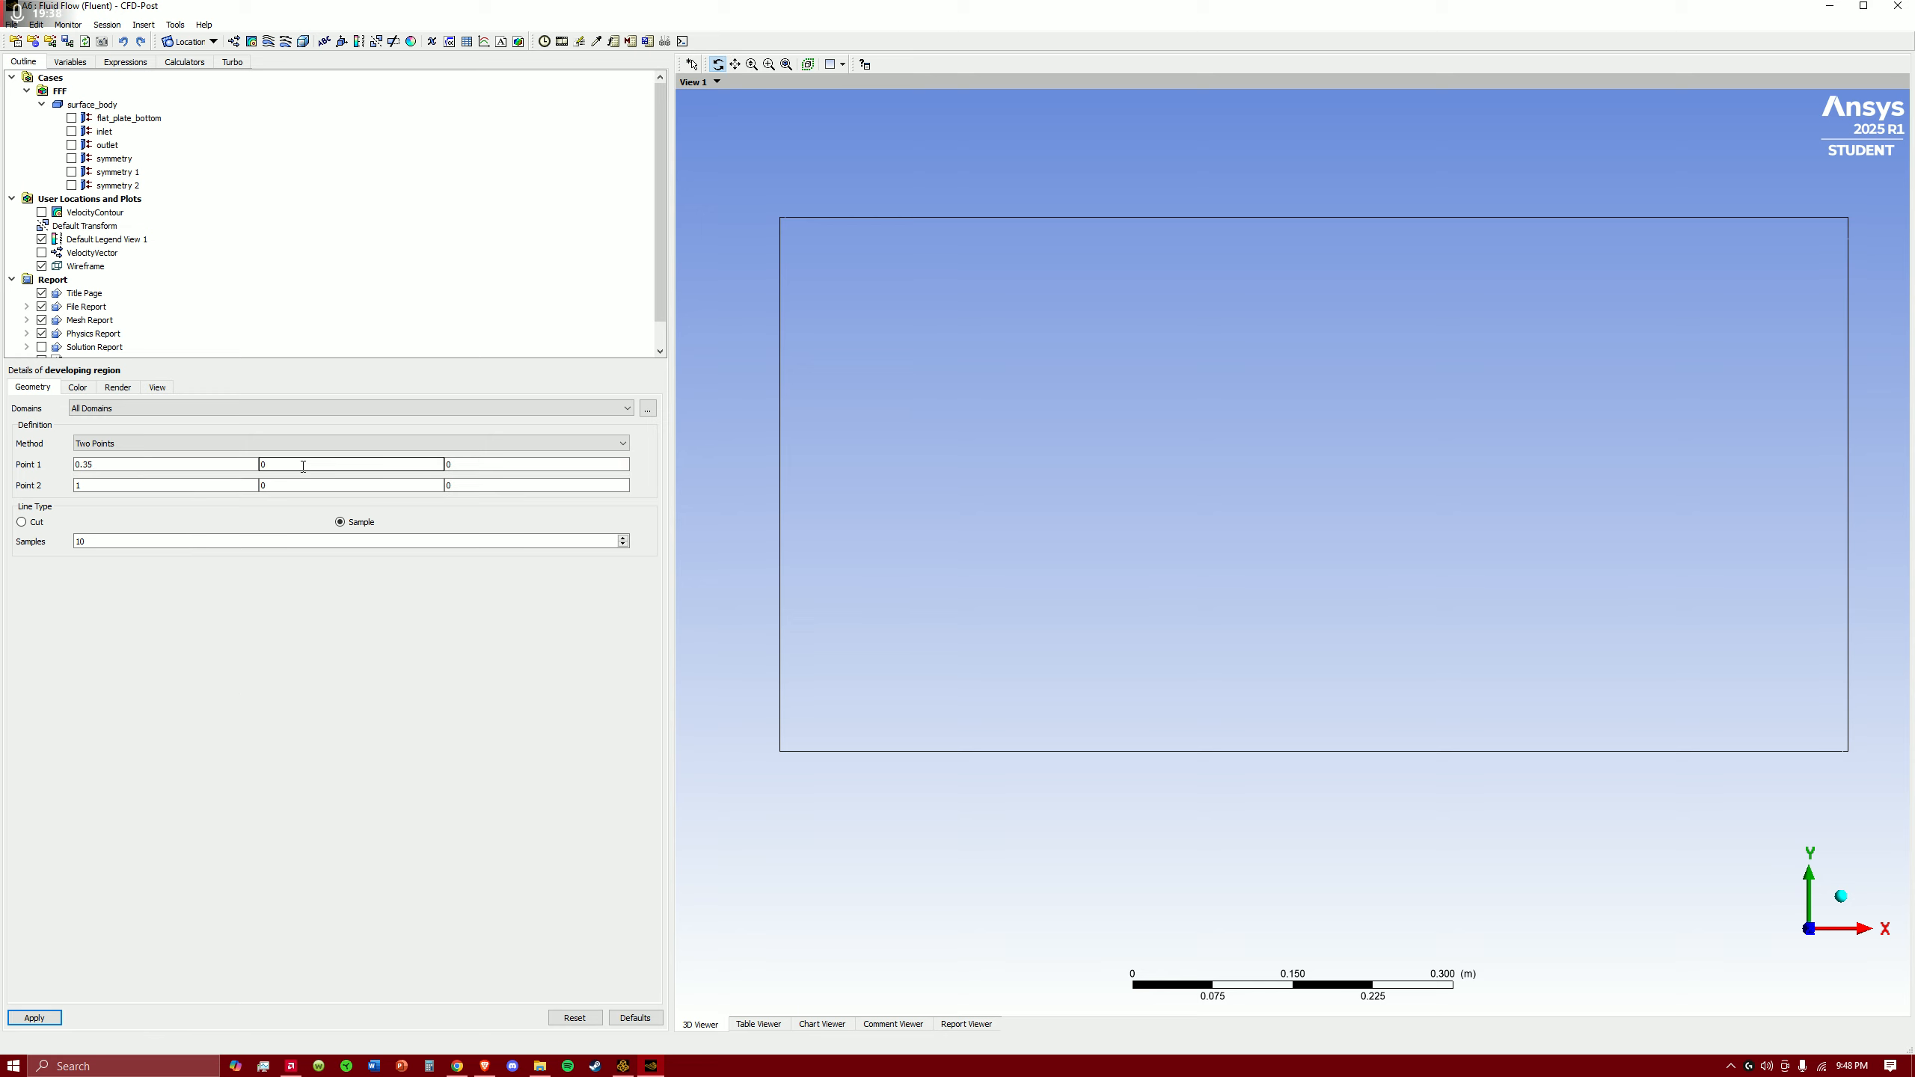
# - Set Point 2 of the developing region line to X 0.35, Y 1 and Z 0
pyautogui.click(100, 483)
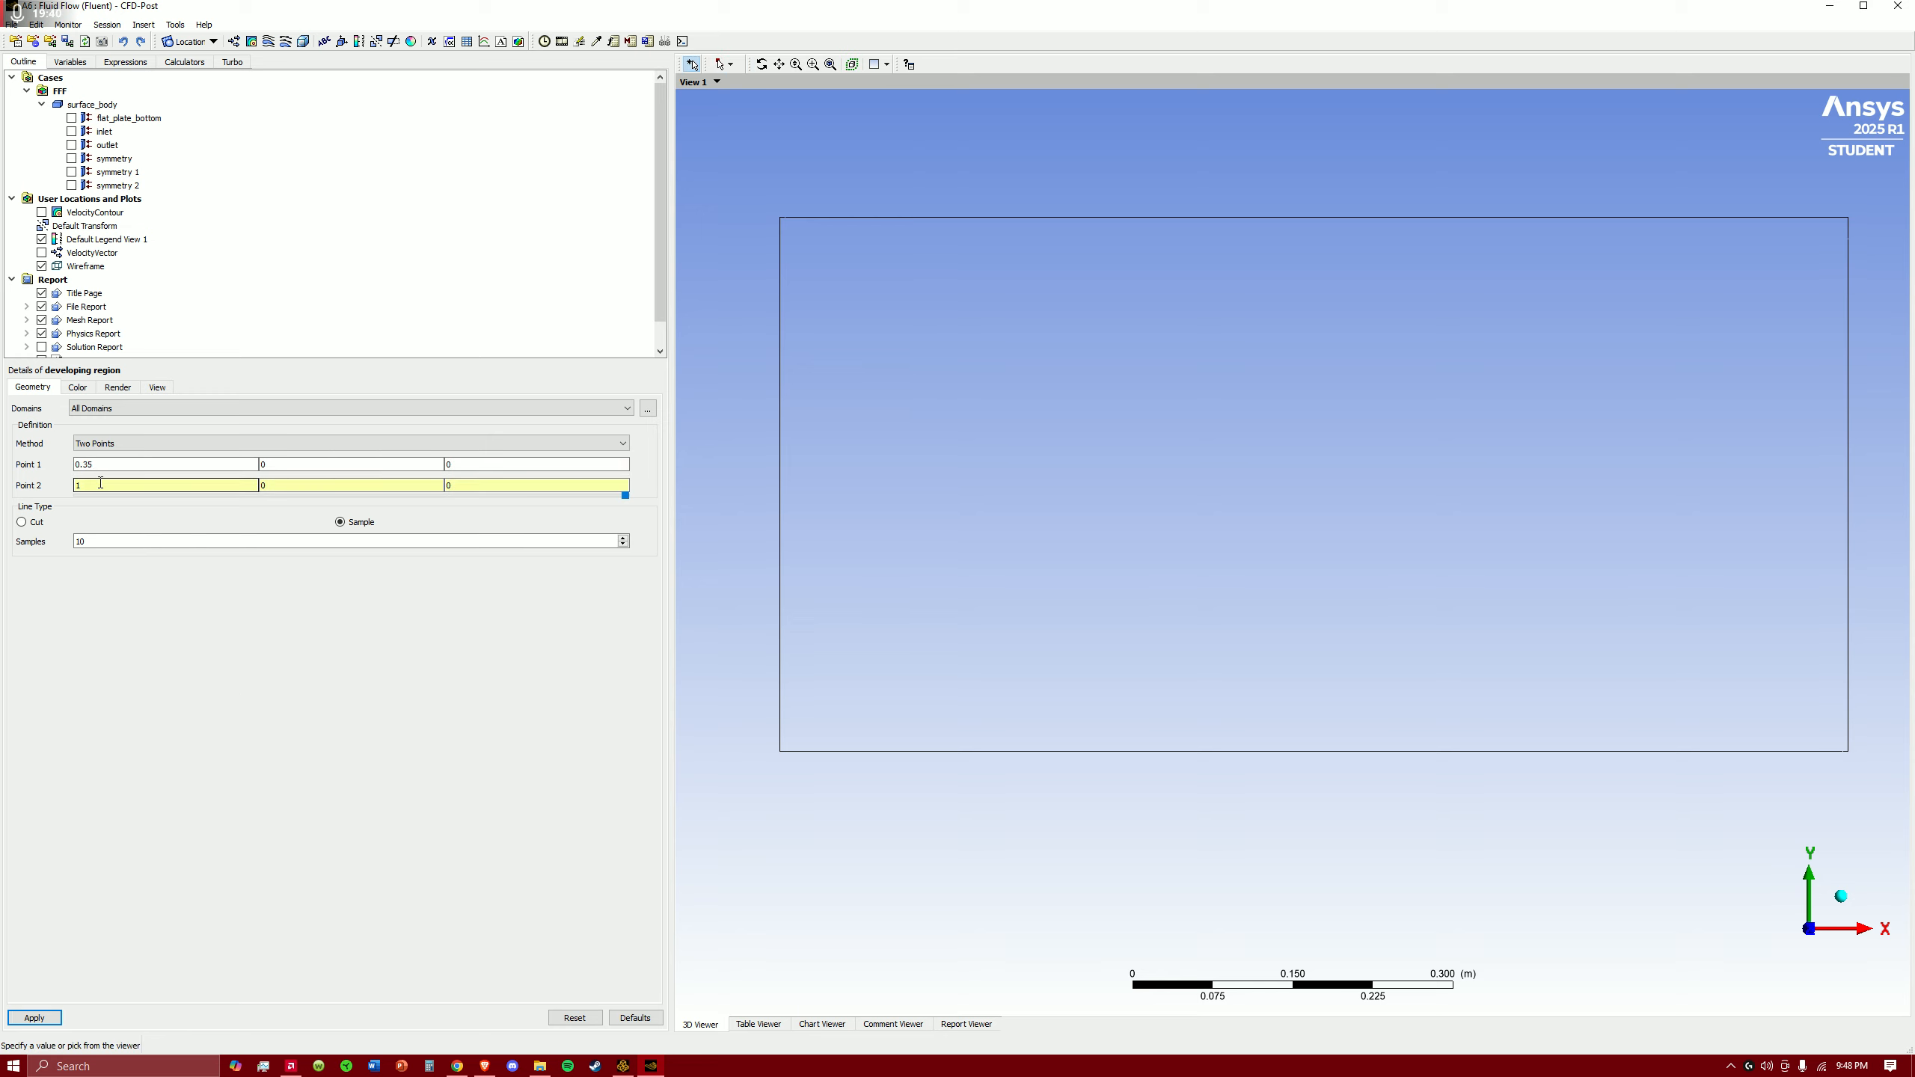
pyautogui.write('0.35')
pyautogui.press('Tab')
pyautogui.write('1')
pyautogui.press('Return')
pyautogui.click(288, 483)
pyautogui.press('Return')
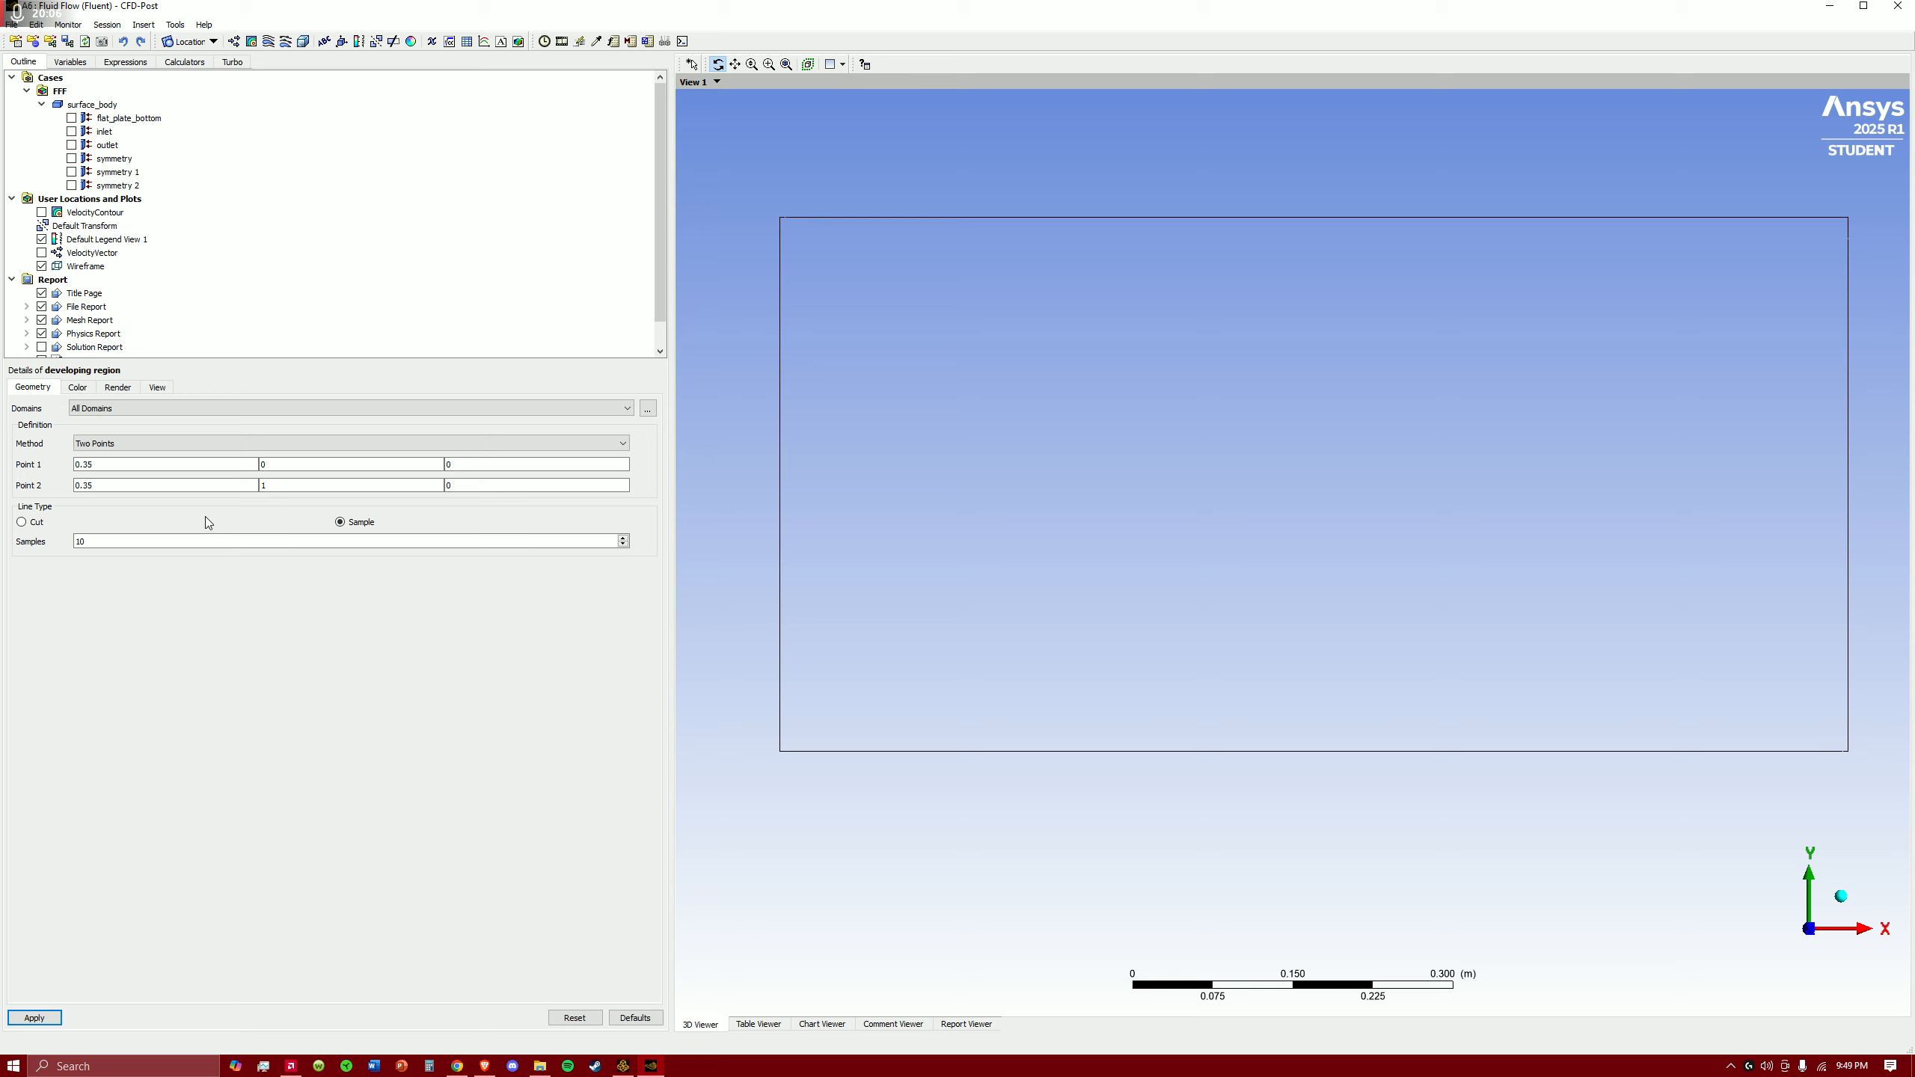
# - Set the developing region line to 150 samples with a Point 2 Y coordinate of 0.5, and apply it
pyautogui.moveTo(95, 541); pyautogui.dragTo(31, 532)
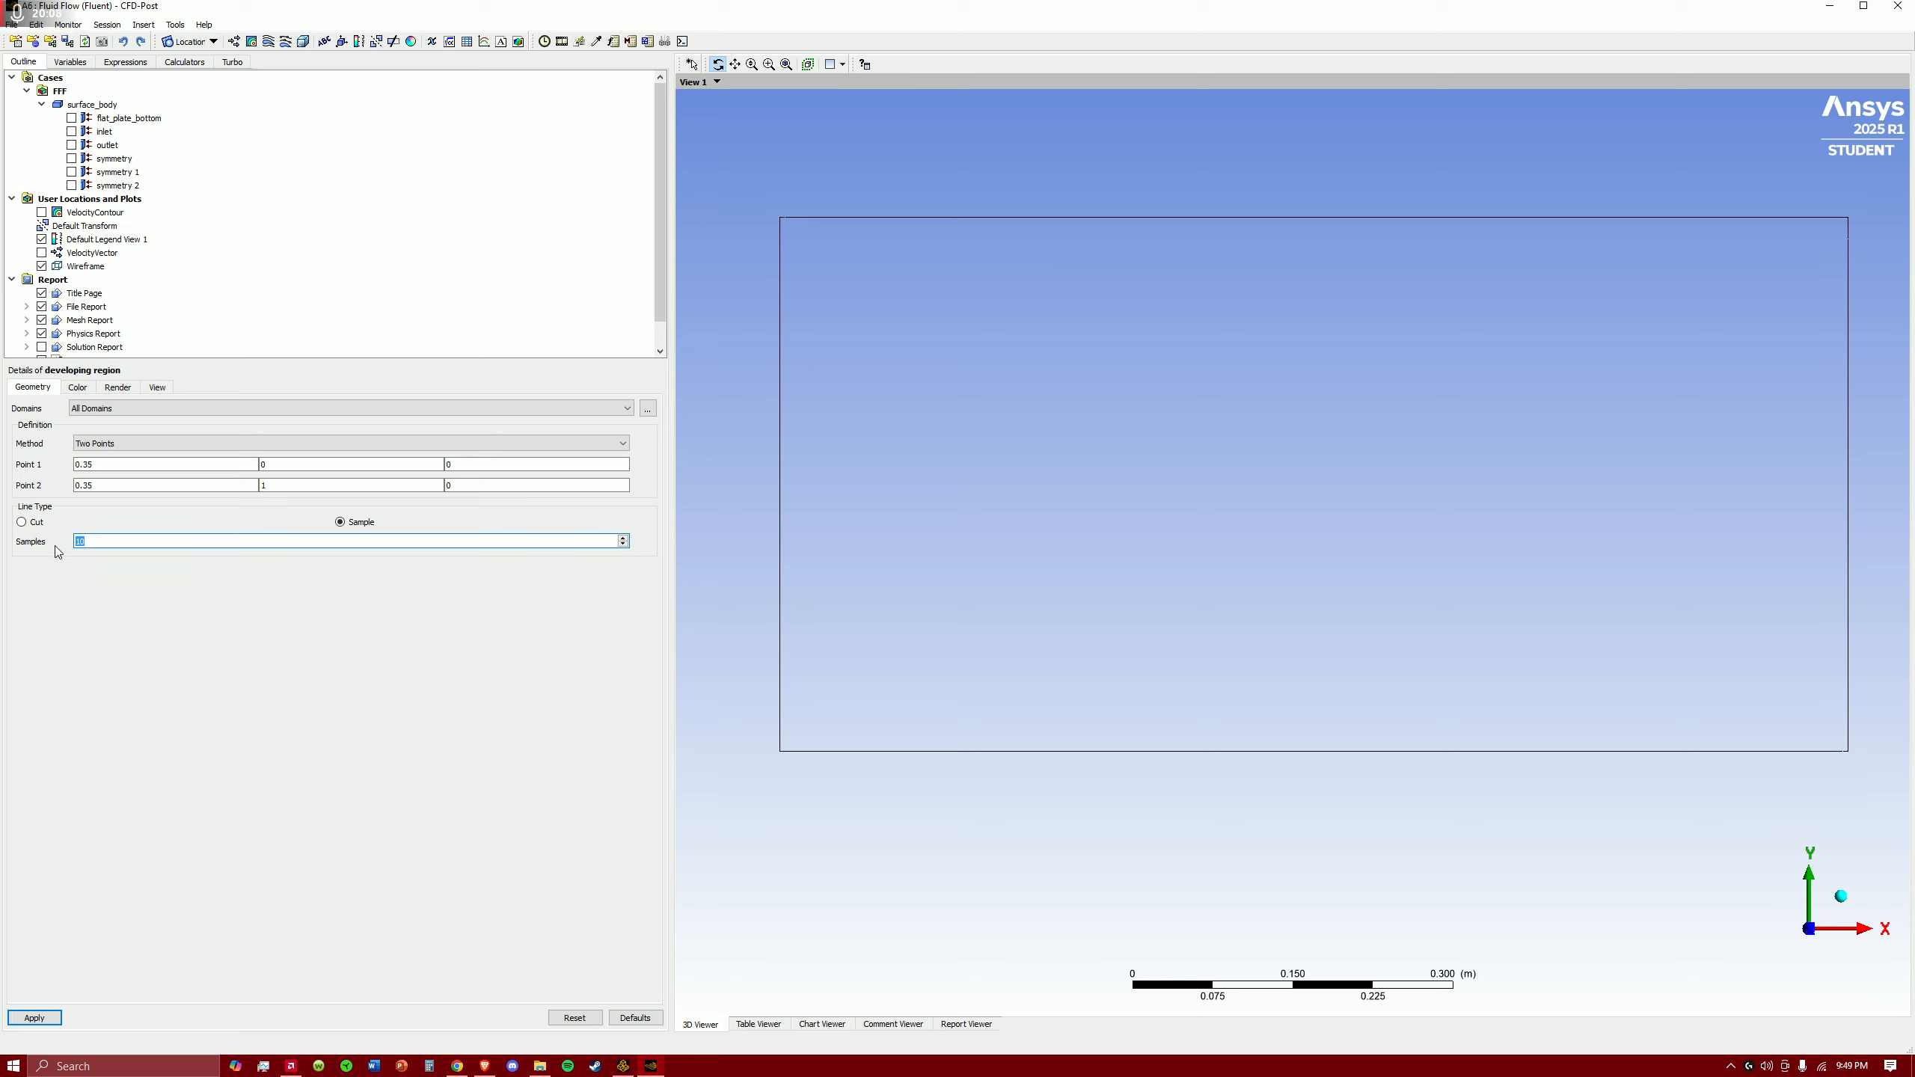
pyautogui.write('1')
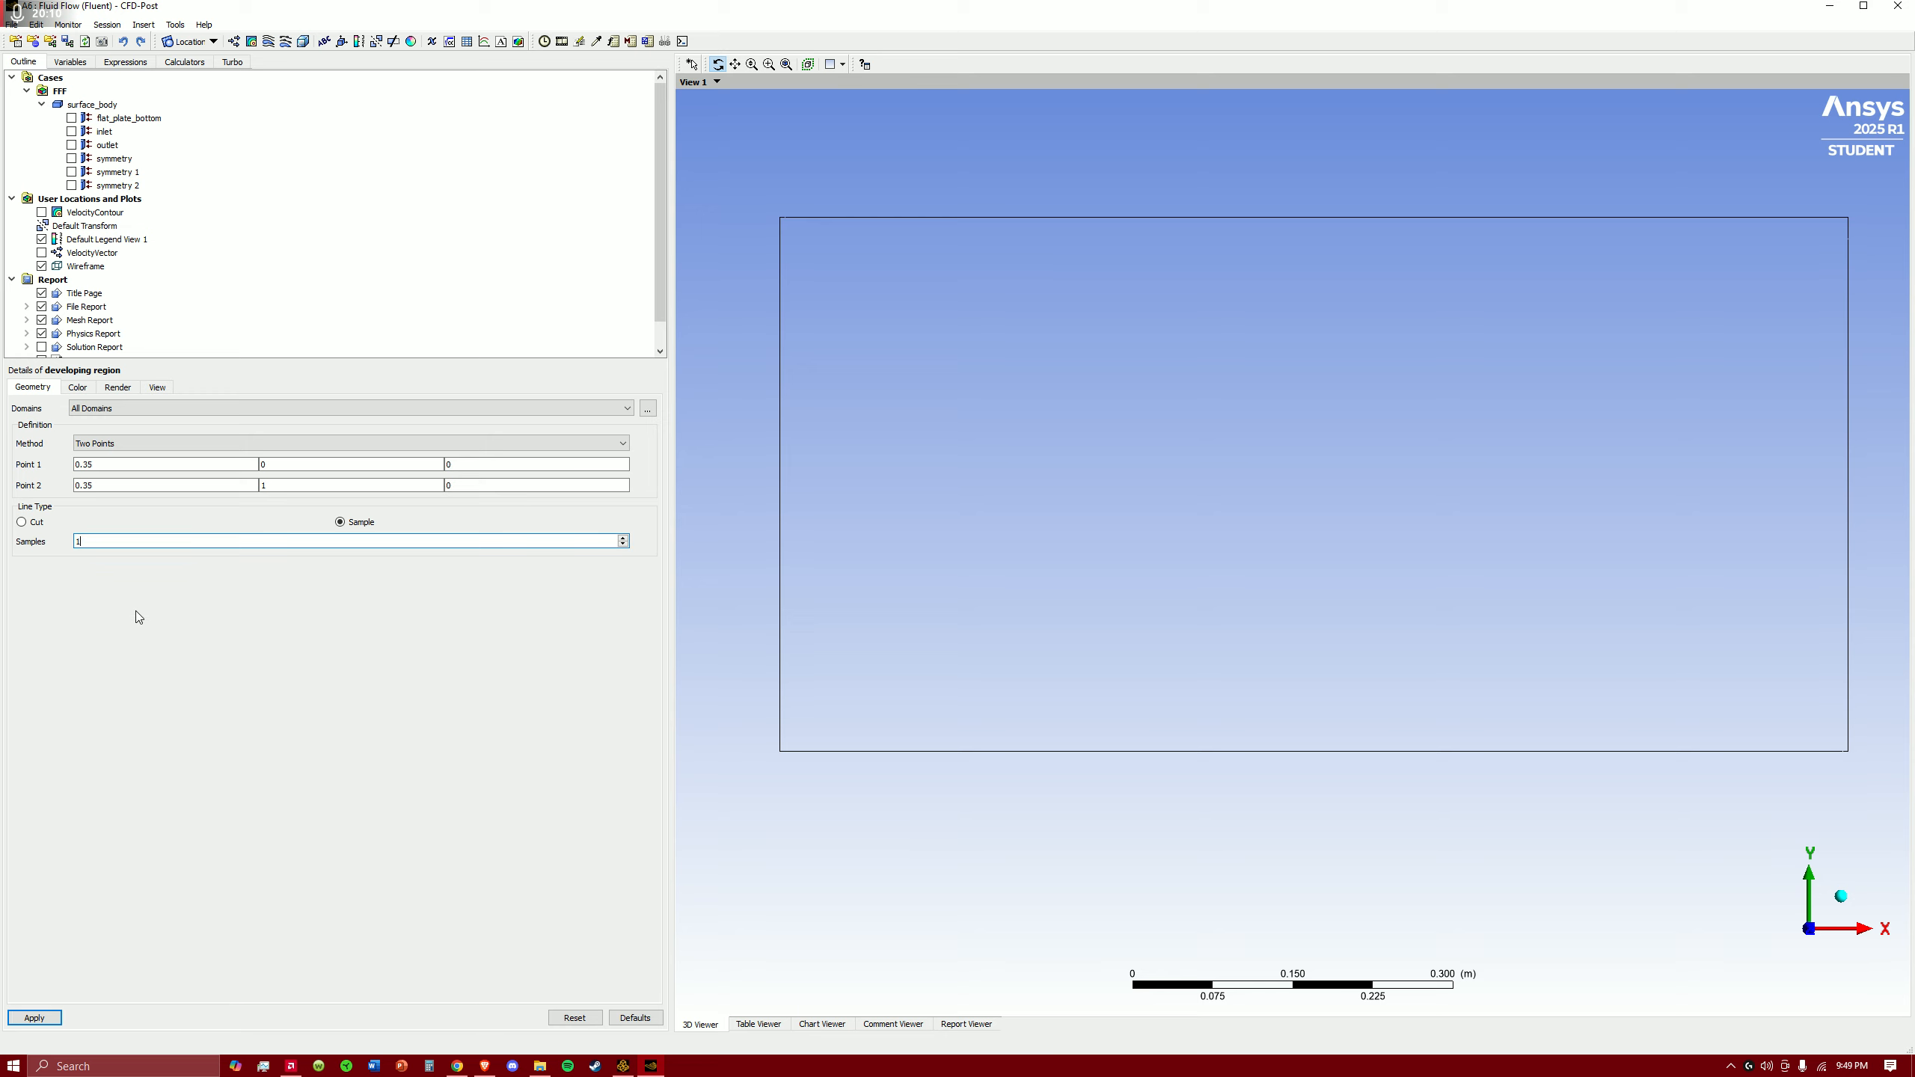
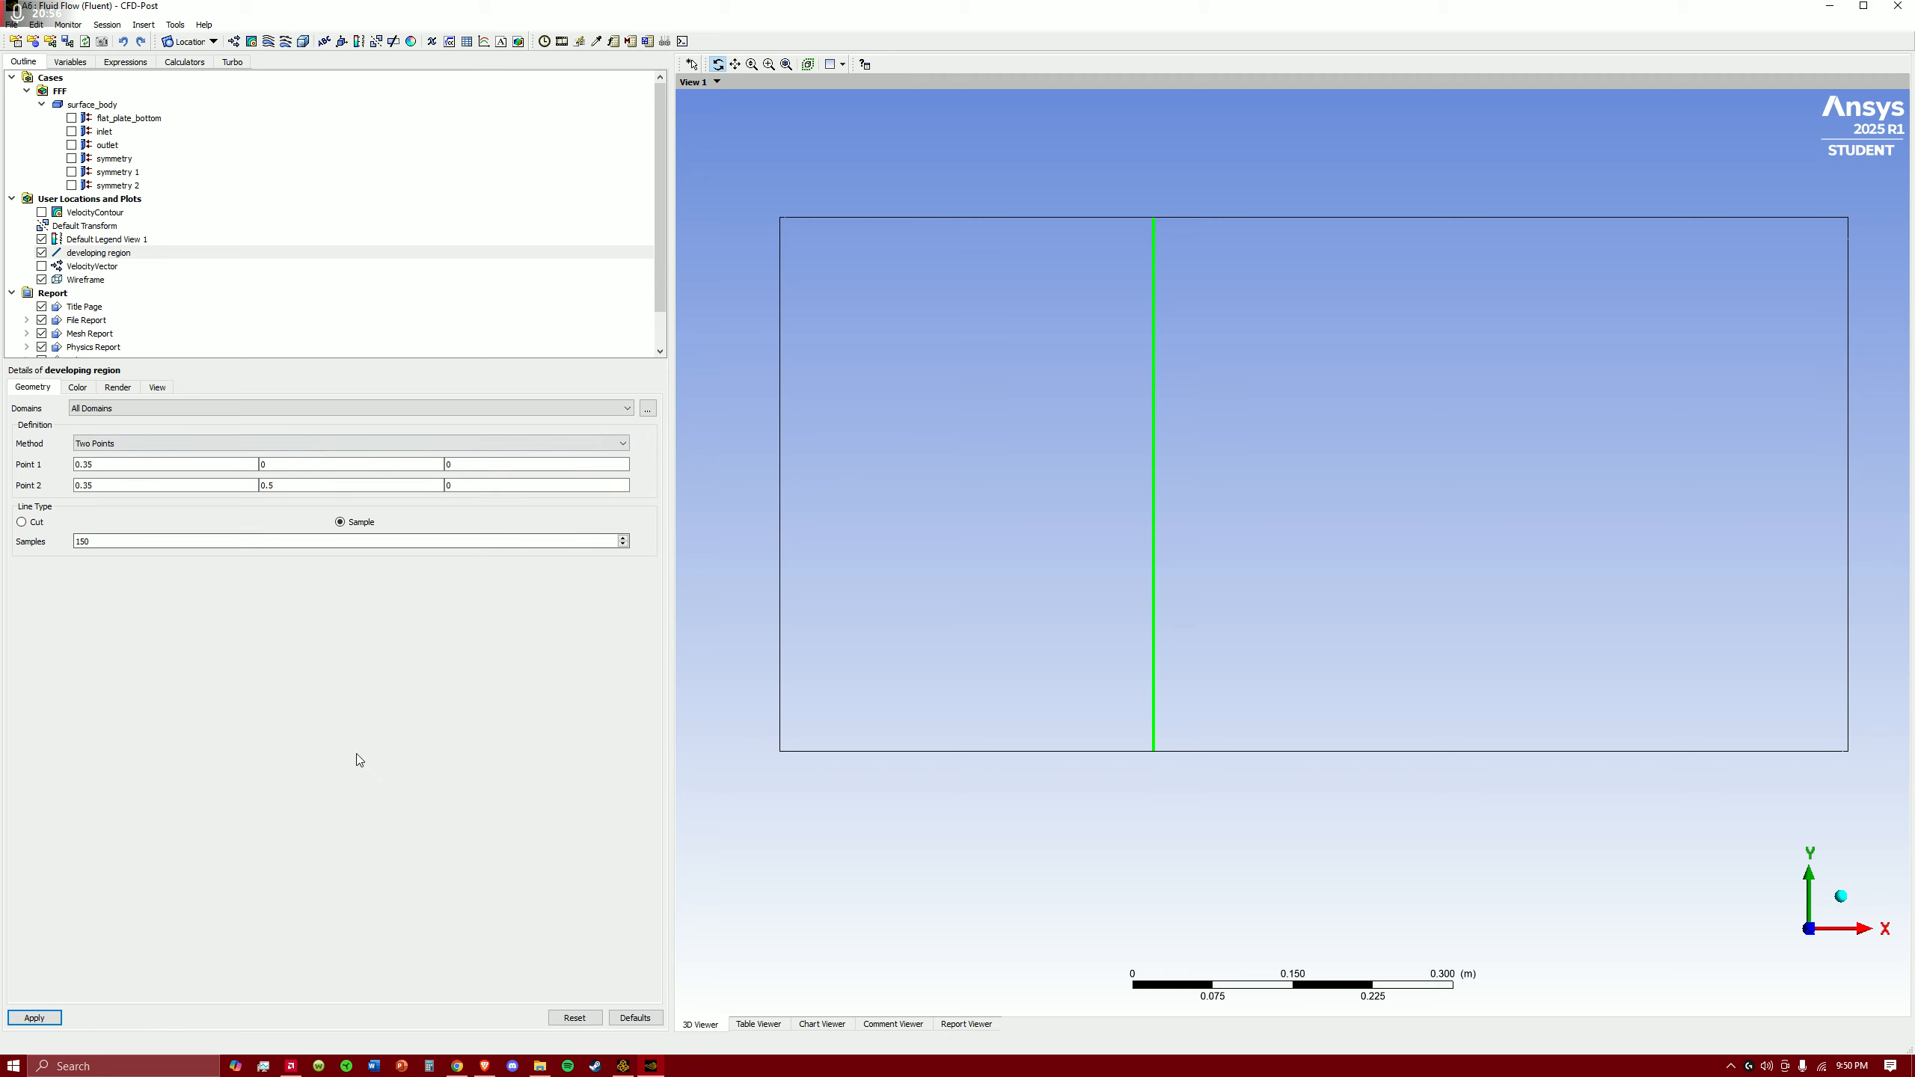
pyautogui.click(34, 1017)
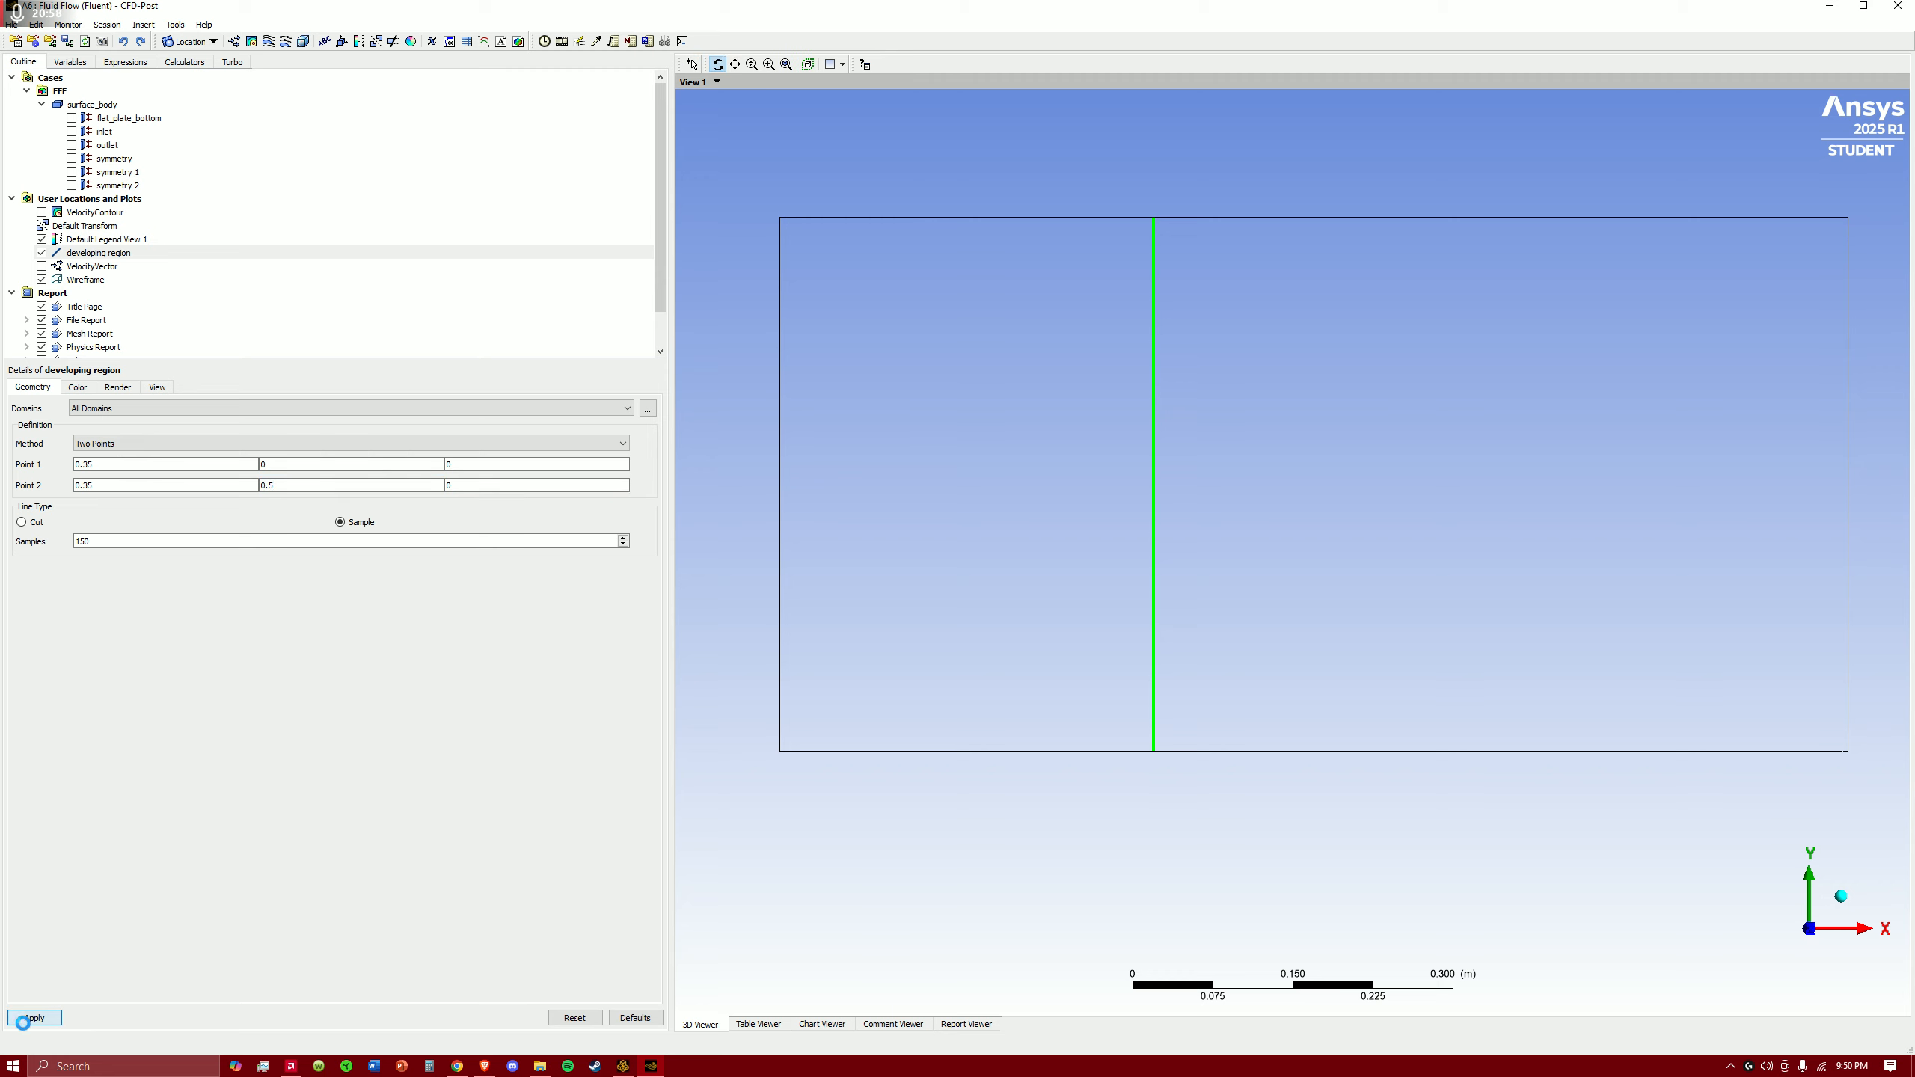
# - Insert a second line location named Developed region
pyautogui.click(187, 42)
pyautogui.click(202, 95)
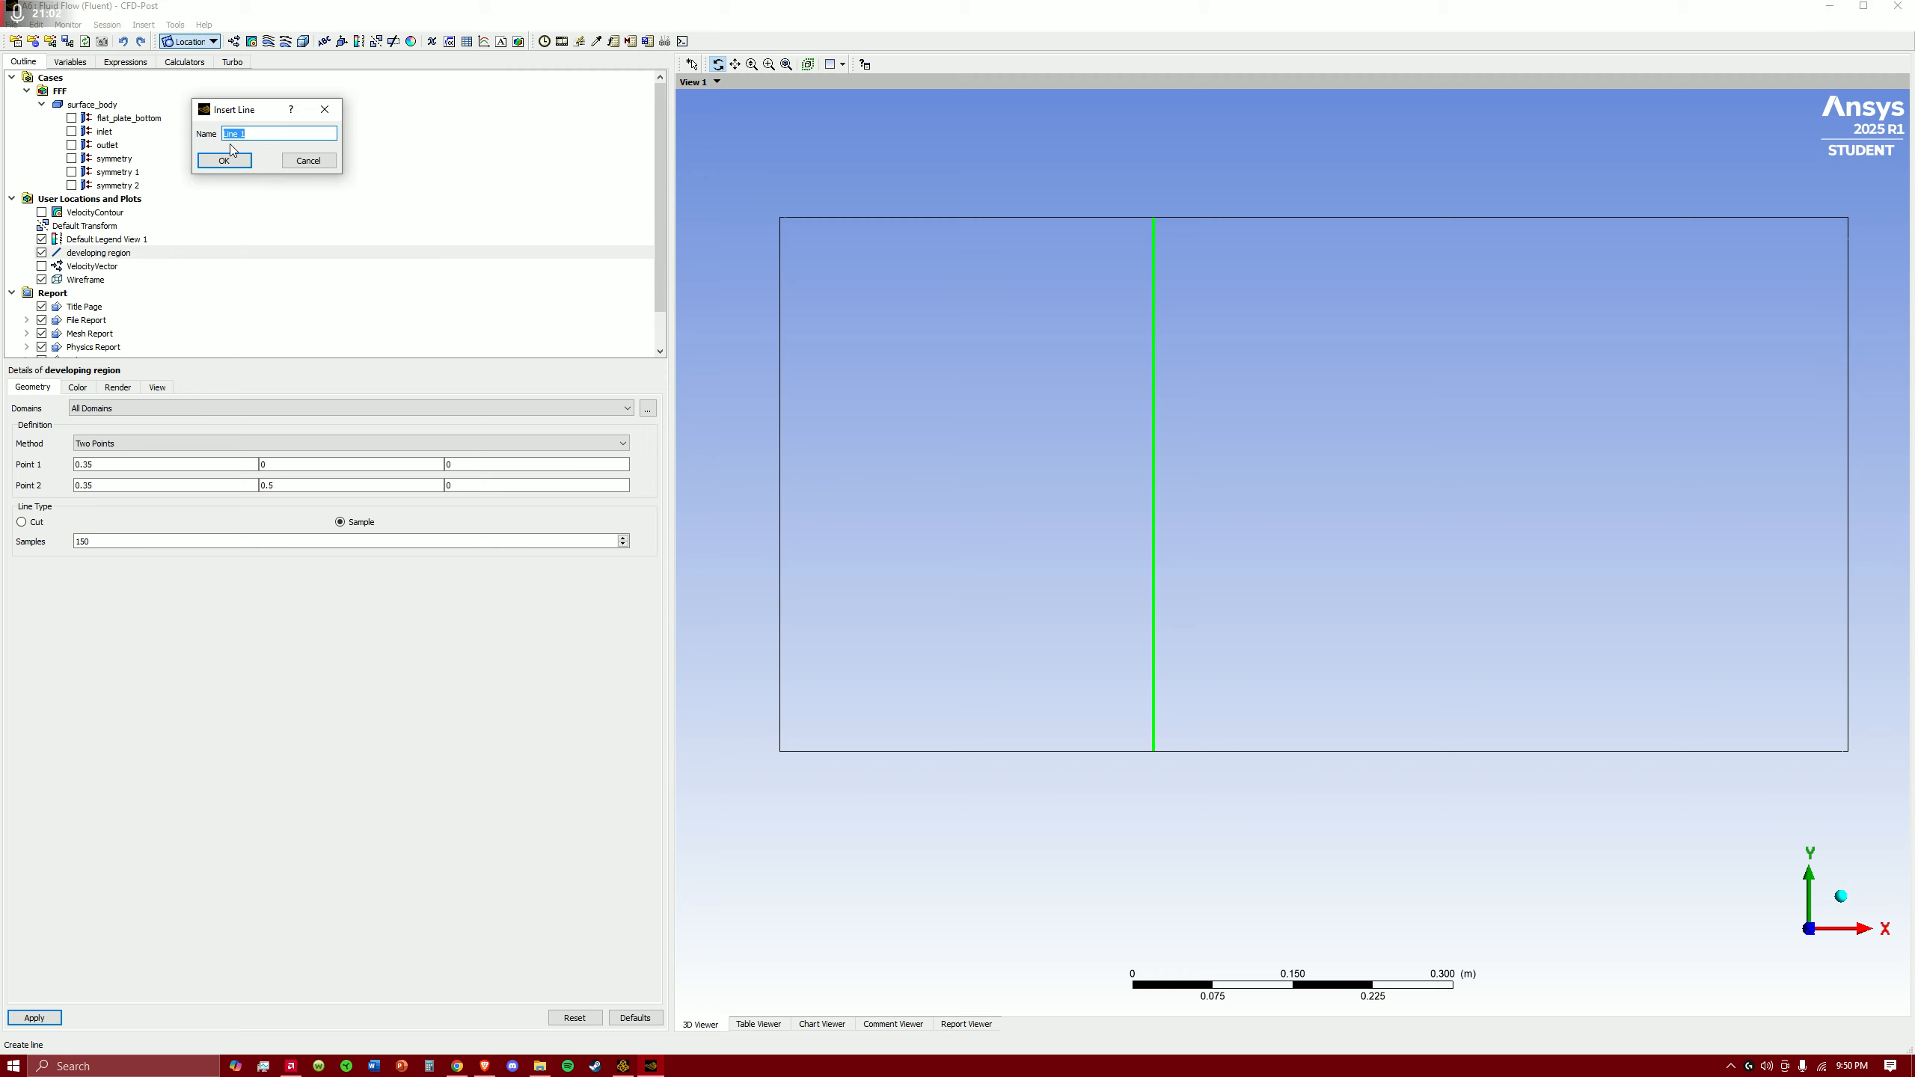
pyautogui.write('Developed region')
pyautogui.click(238, 161)
# - Define the Developed region line from Point 1 (0.75, 0, 0) to Point 2 (0.75, 0.5, 0)
pyautogui.click(147, 465)
pyautogui.write('.75')
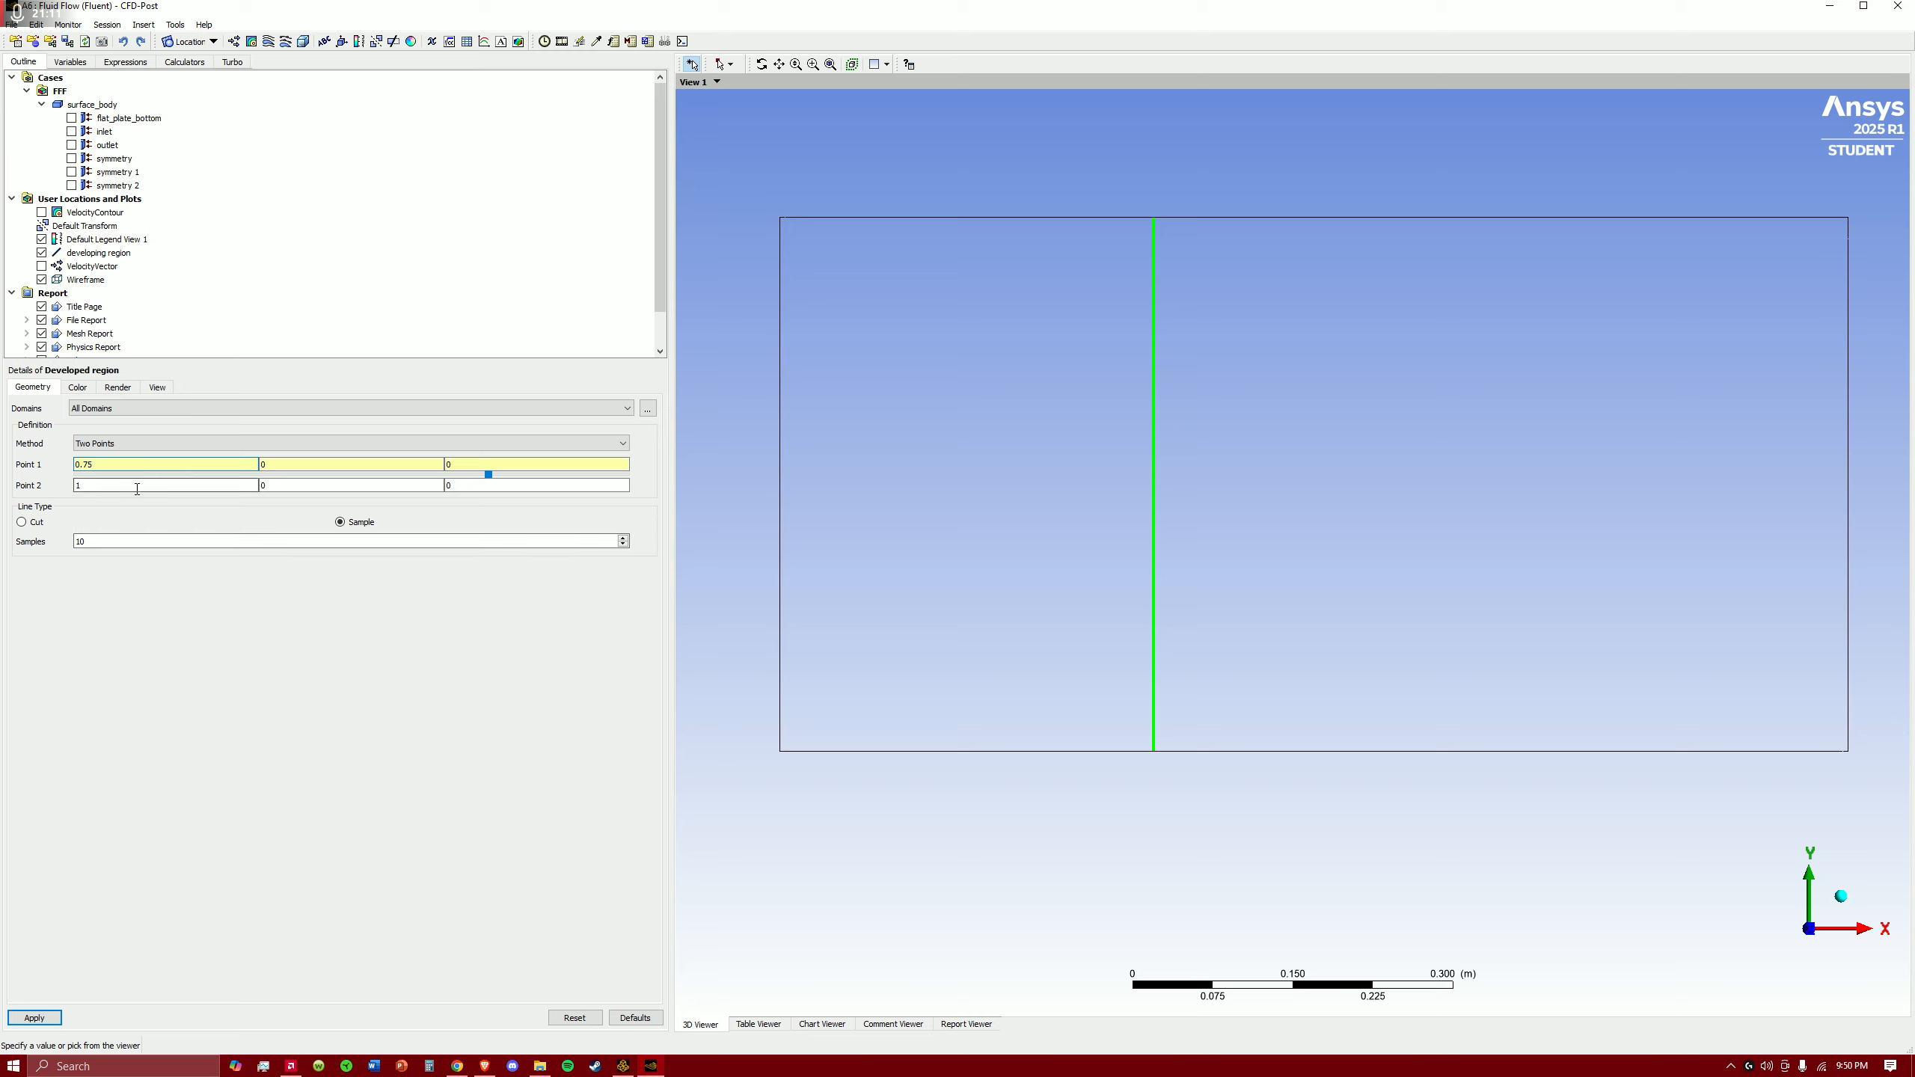
pyautogui.click(72, 484)
pyautogui.write('0.75')
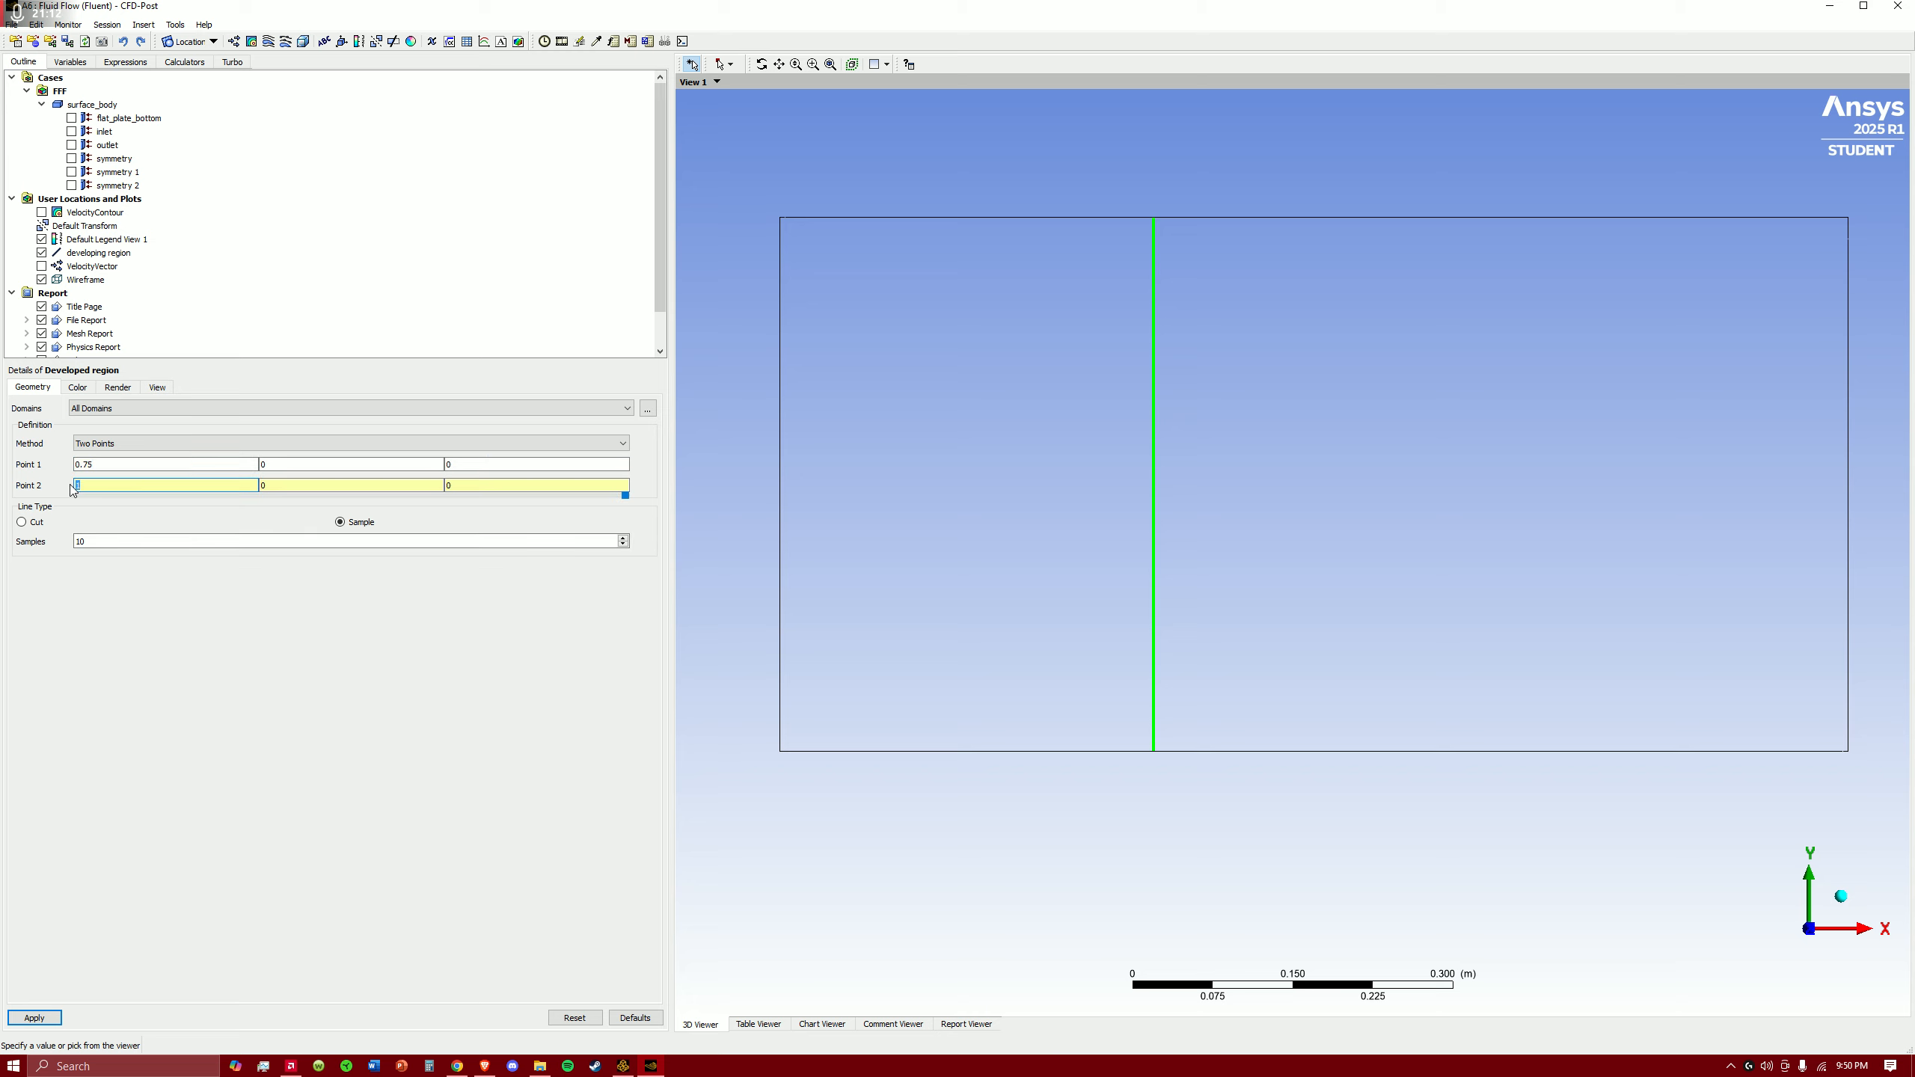
pyautogui.press('Return')
pyautogui.click(264, 484)
pyautogui.write('0.5')
pyautogui.press('Return')
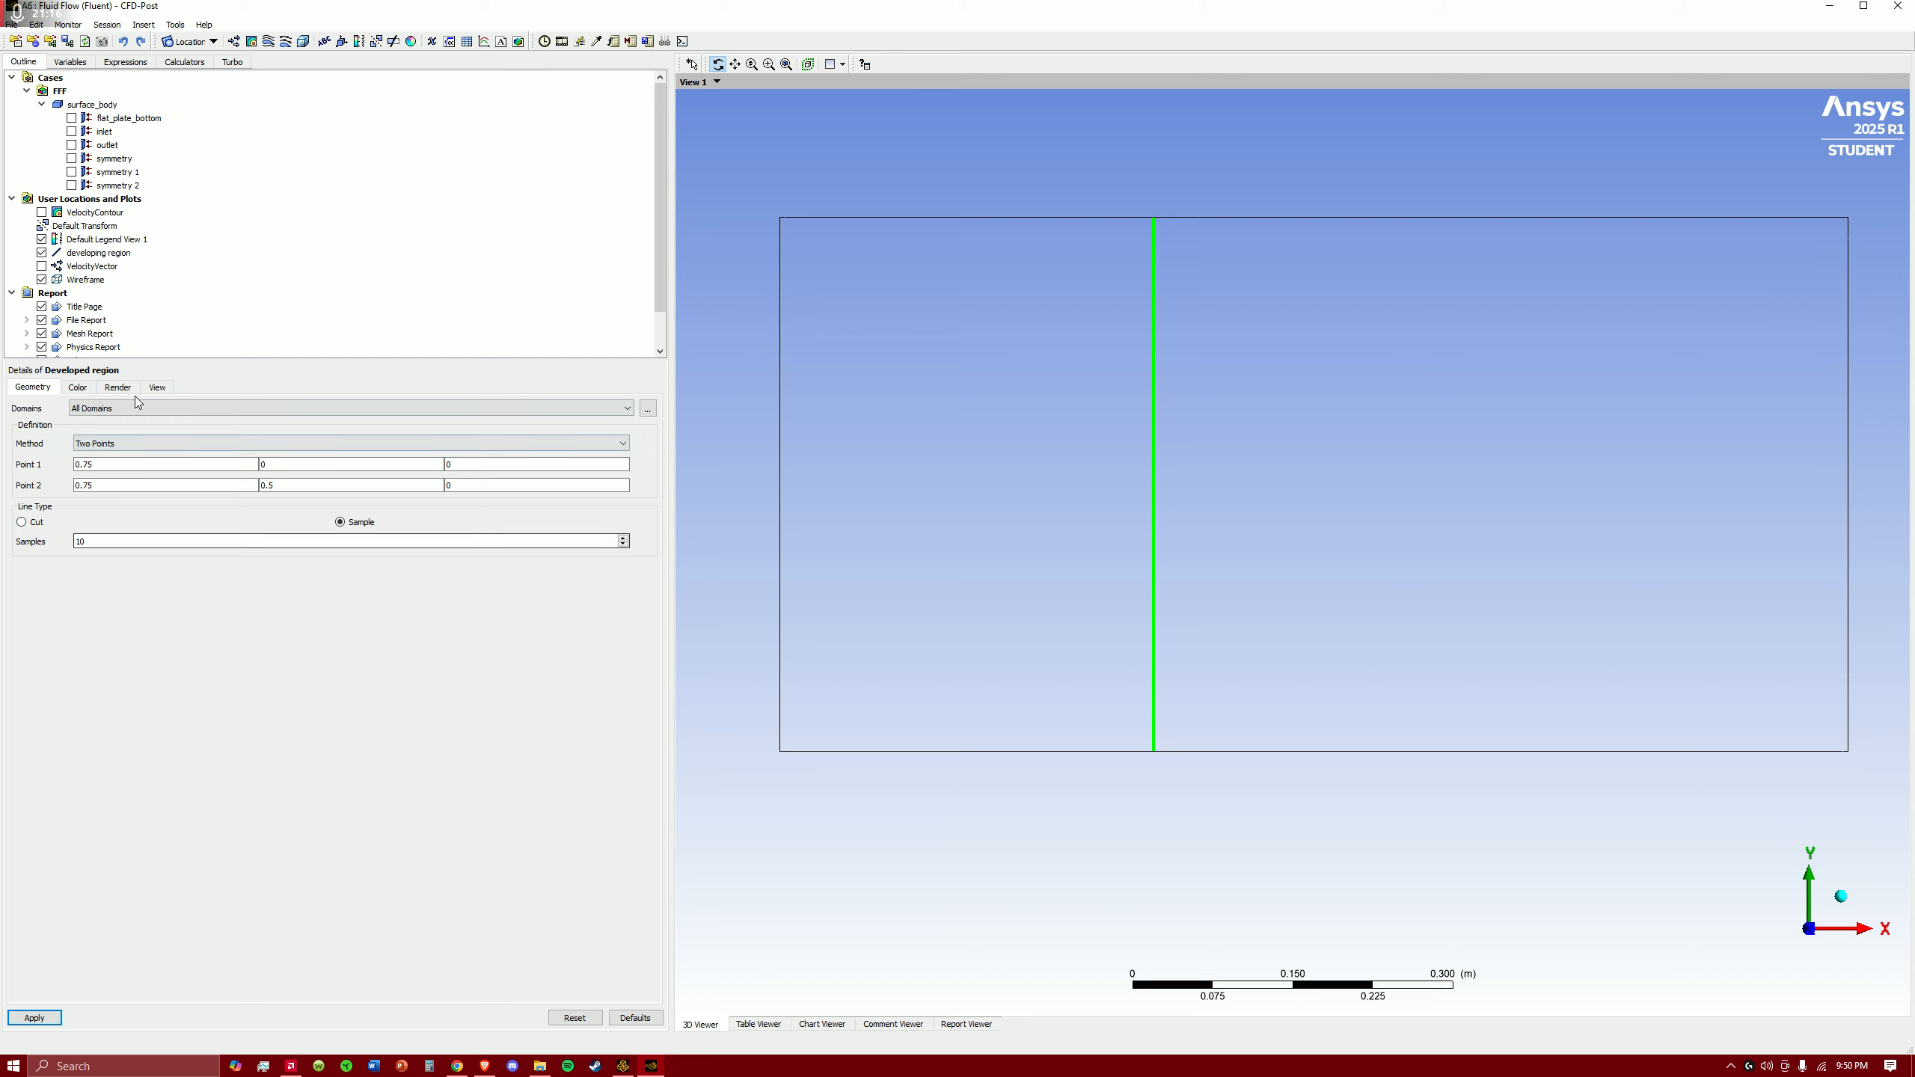
# - Color the Developed region line blue with a line width of 4 and apply it
pyautogui.click(77, 387)
pyautogui.click(648, 430)
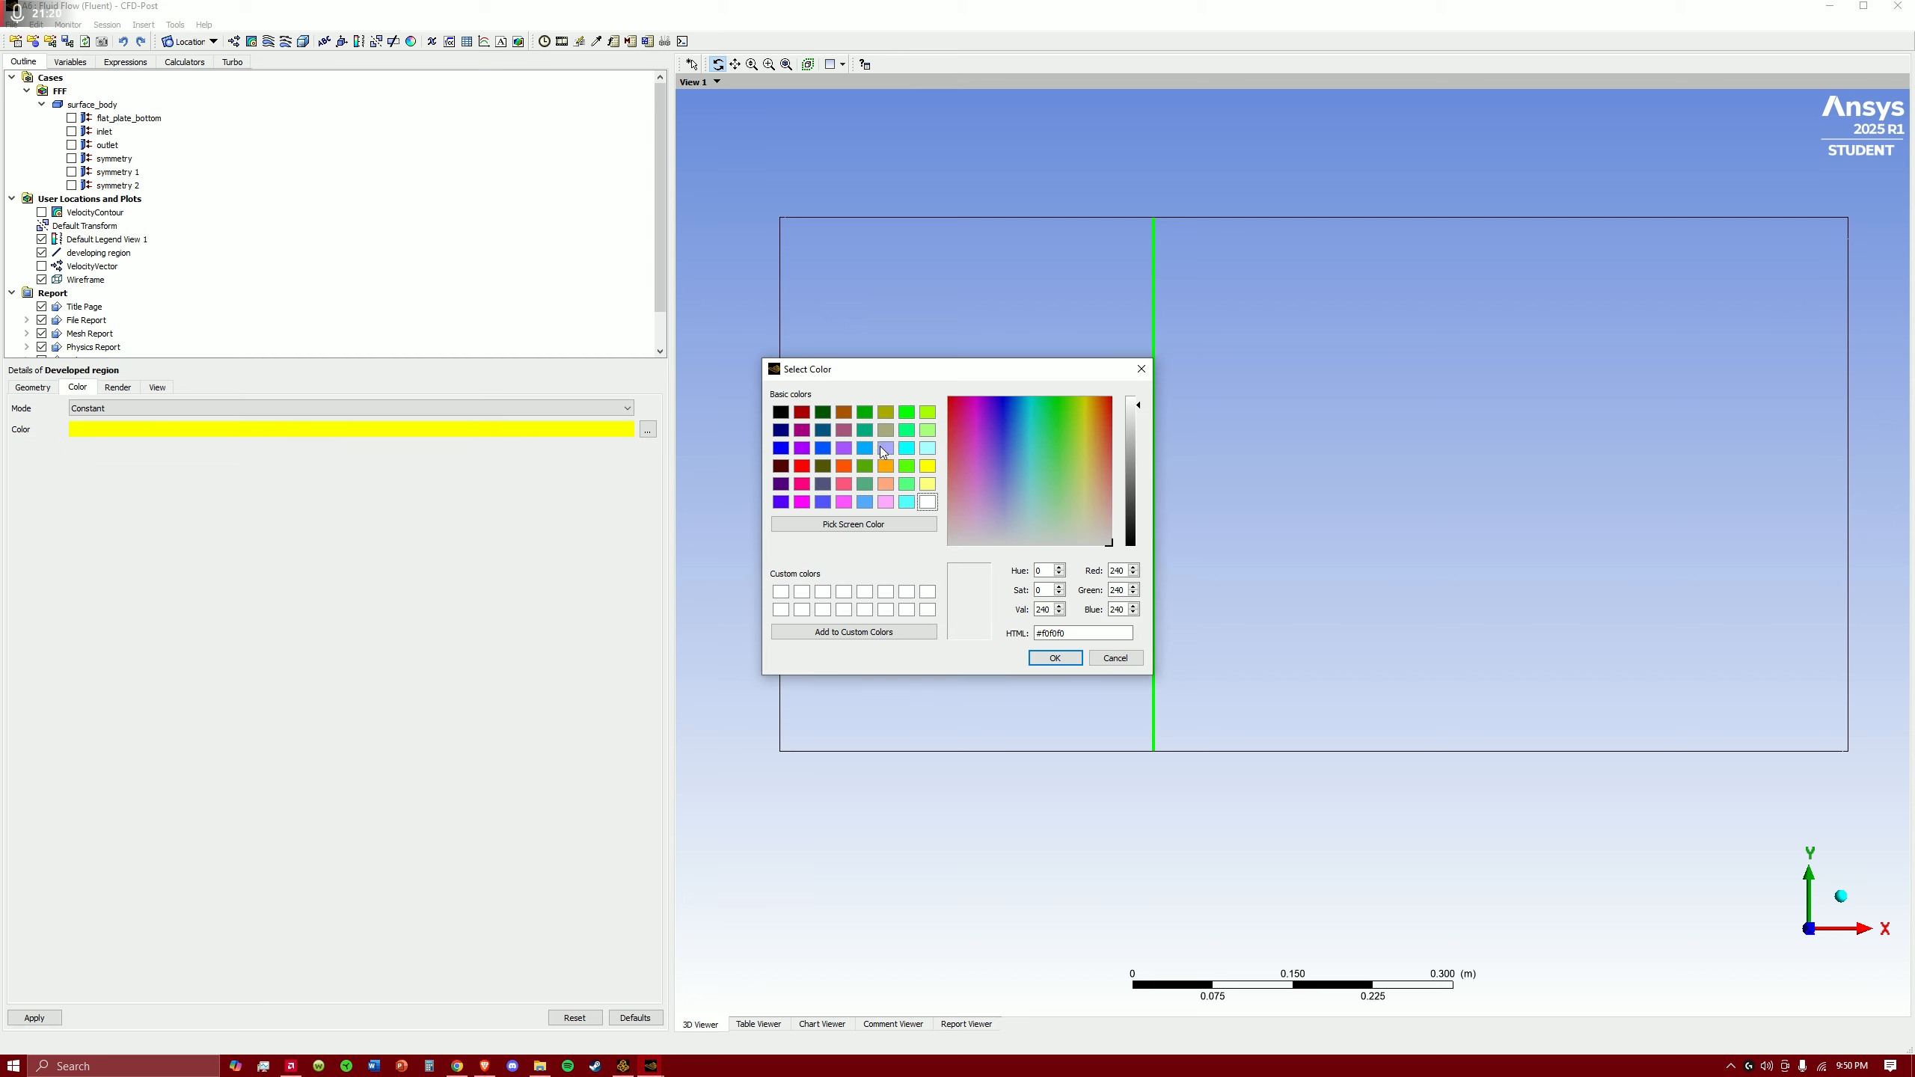
pyautogui.click(781, 448)
pyautogui.click(1055, 658)
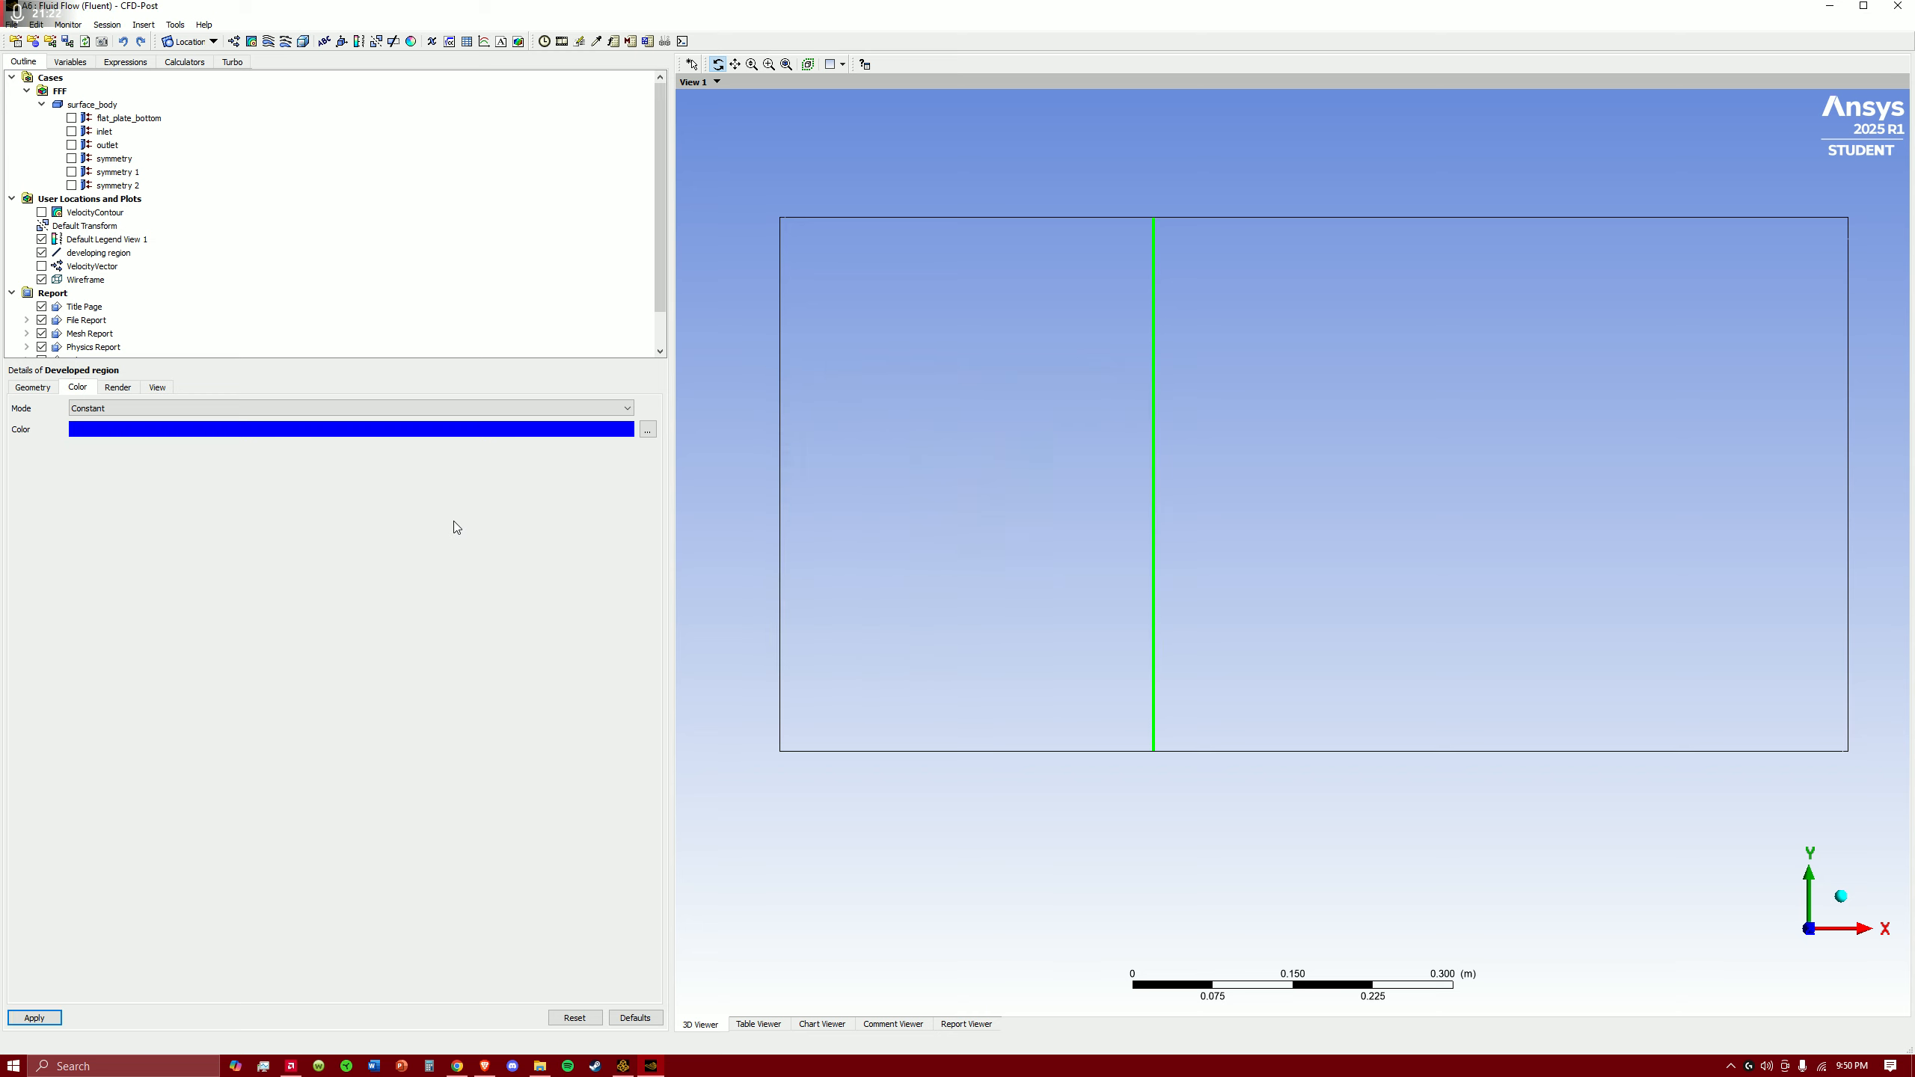
pyautogui.click(119, 388)
pyautogui.write('4')
pyautogui.click(33, 1018)
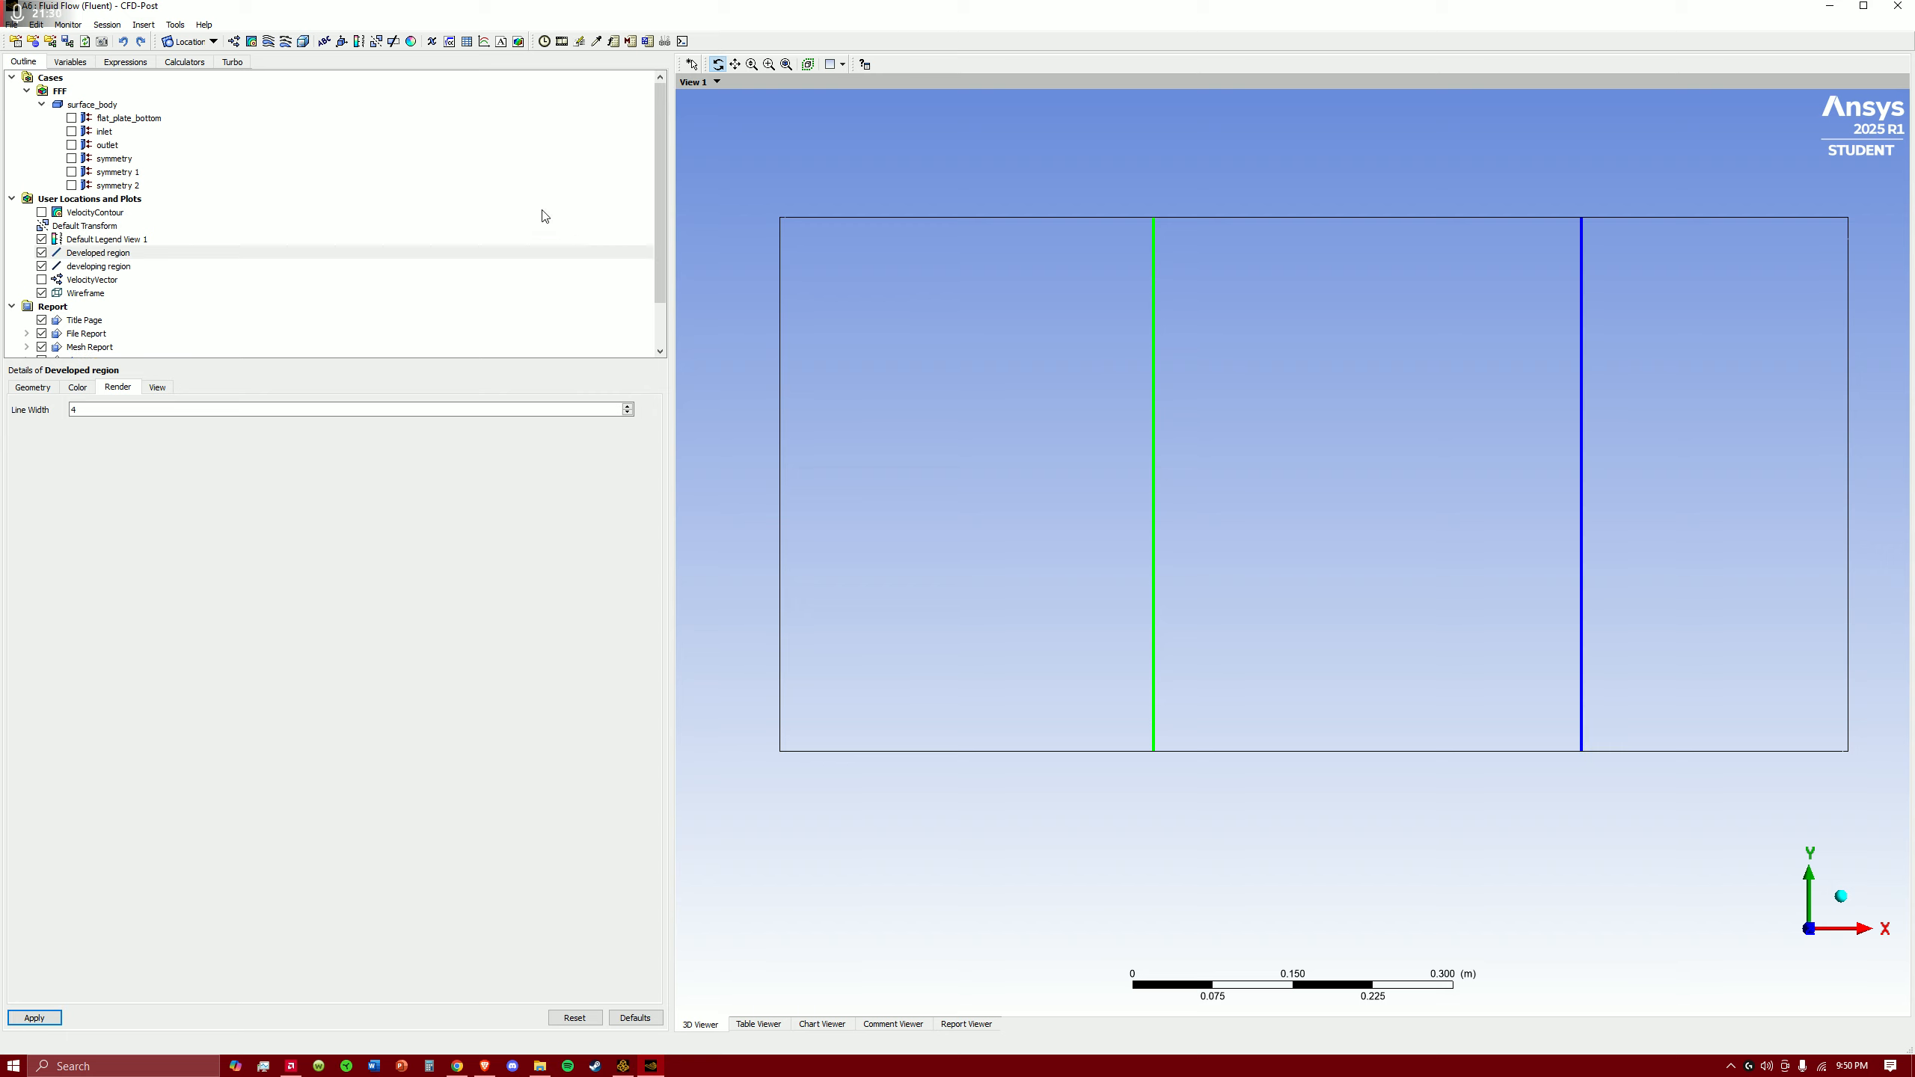
# - Insert a new chart named Velocity Profiles
pyautogui.scroll(-2, 136, 242)
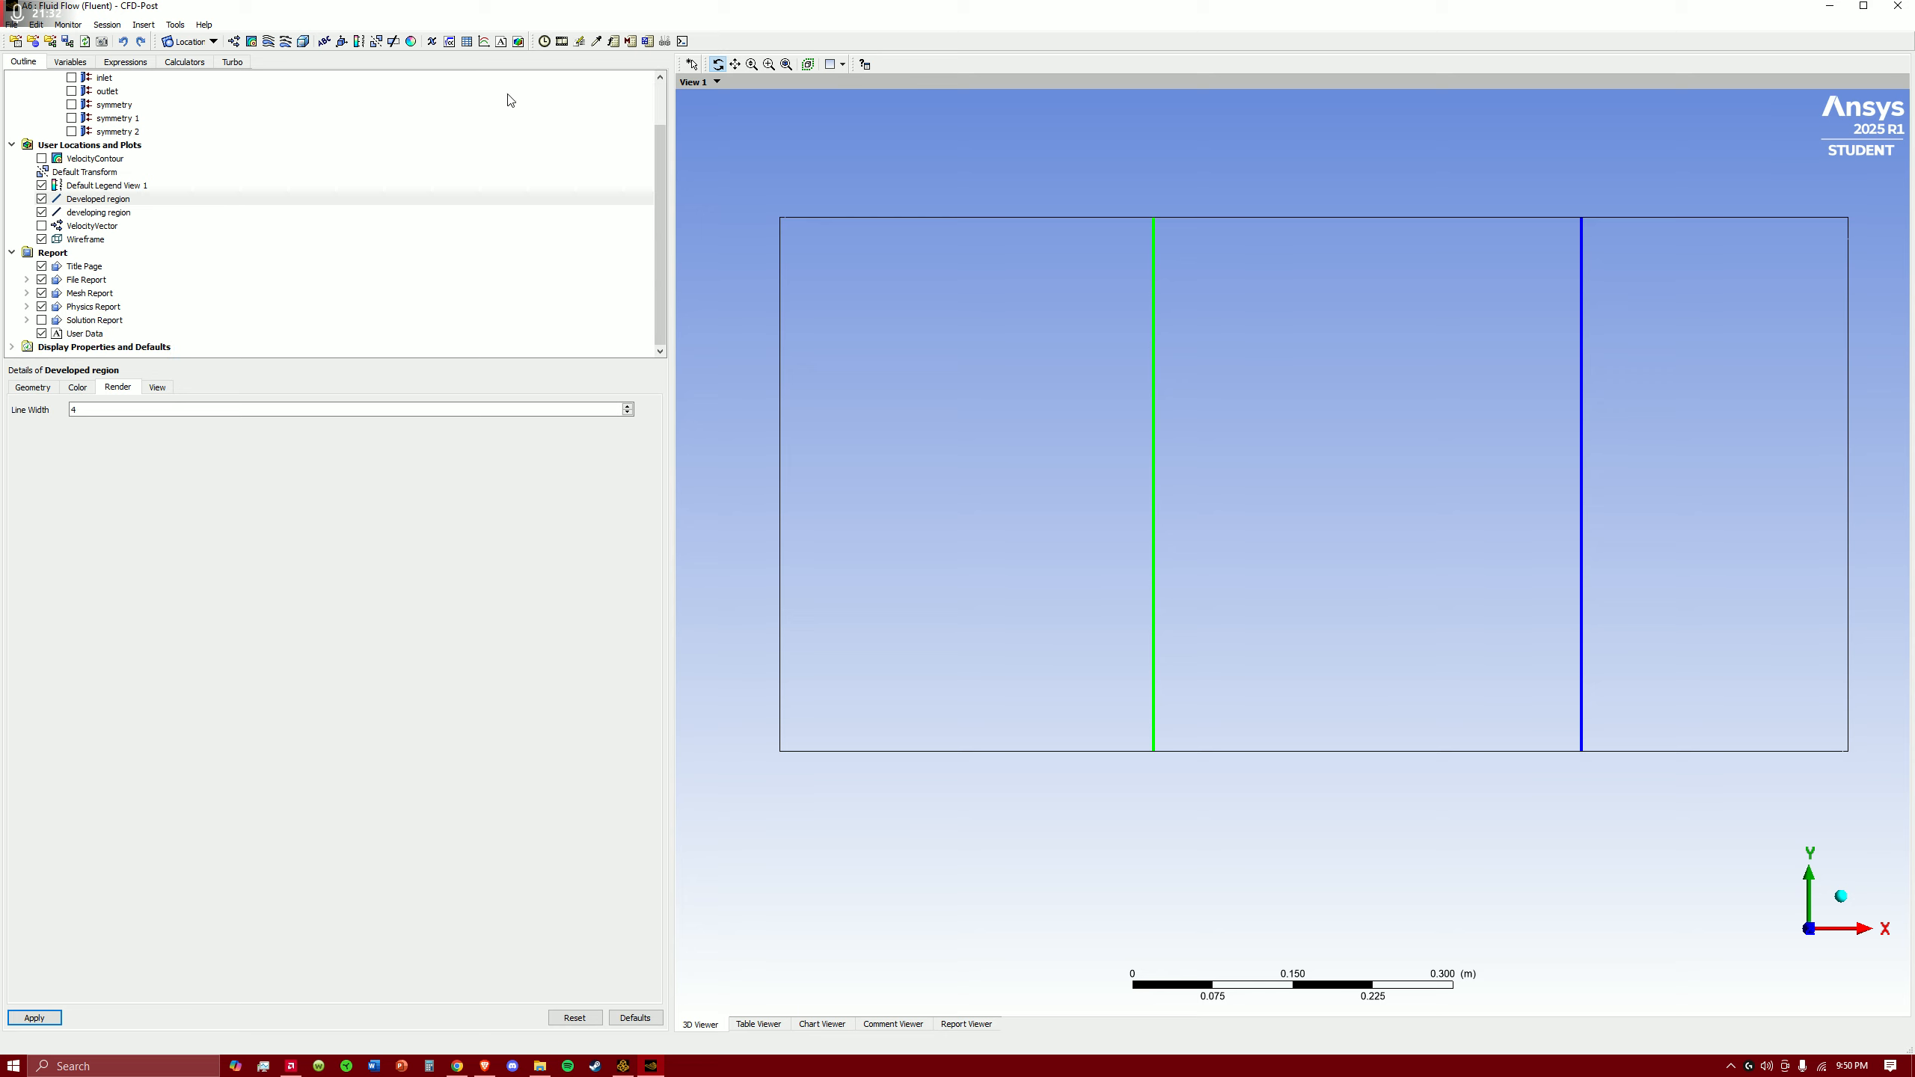
pyautogui.click(484, 37)
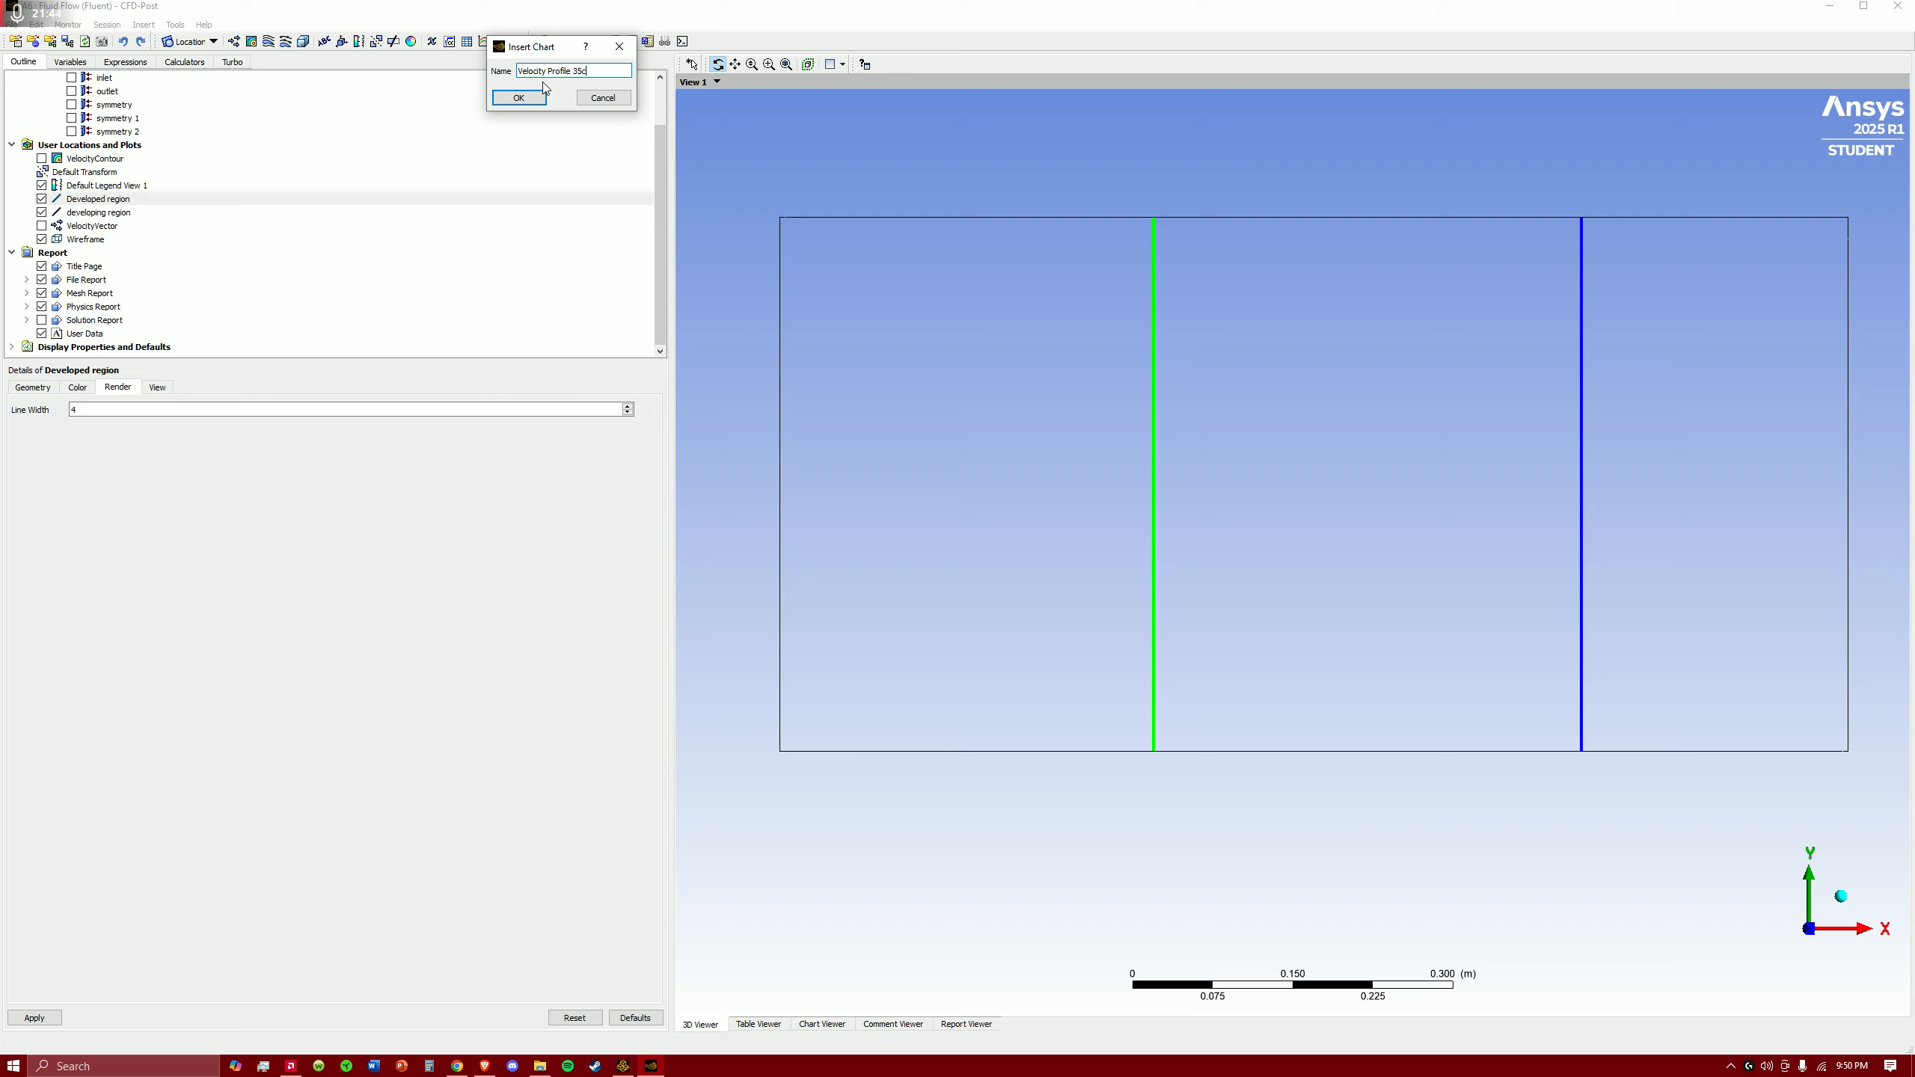
pyautogui.write('m')
pyautogui.click(543, 99)
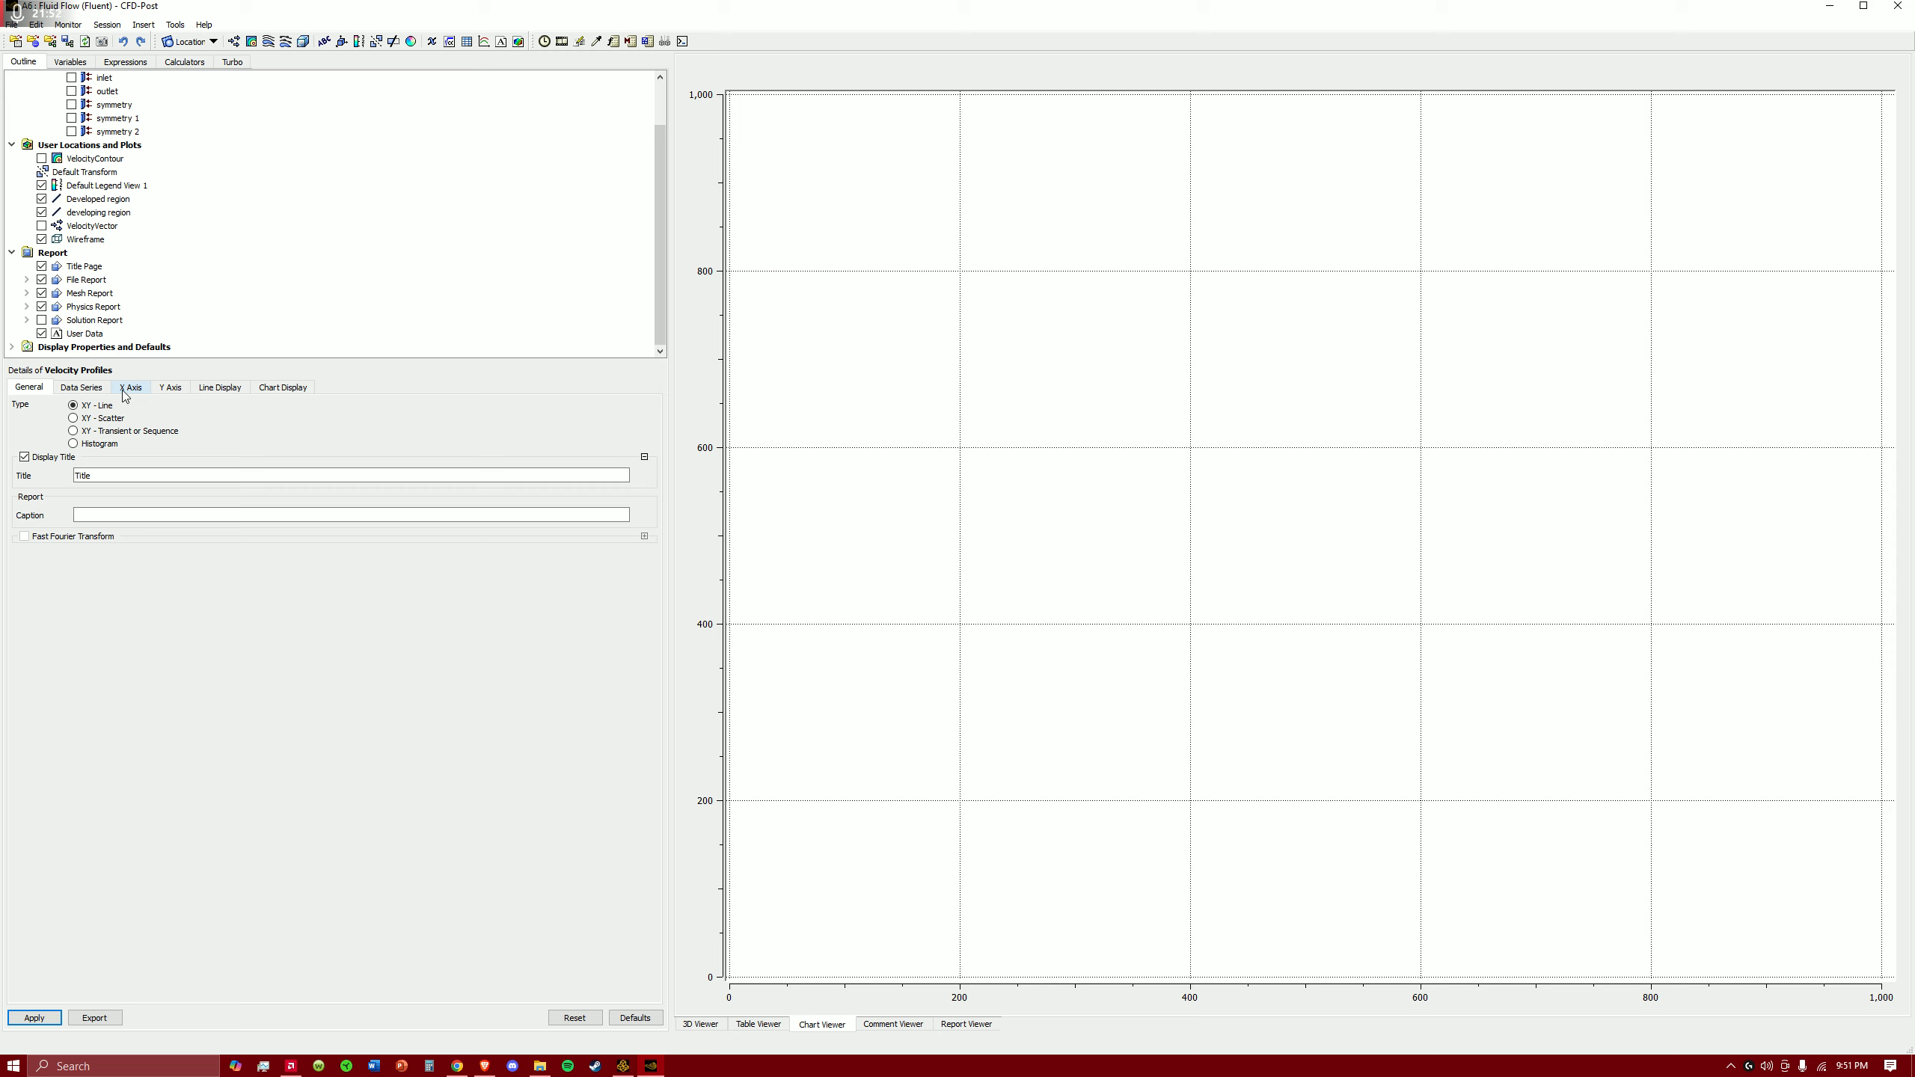
# - Replace the chart's default title with a velocity-profile title and open its data series settings
pyautogui.moveTo(138, 477); pyautogui.dragTo(26, 473)
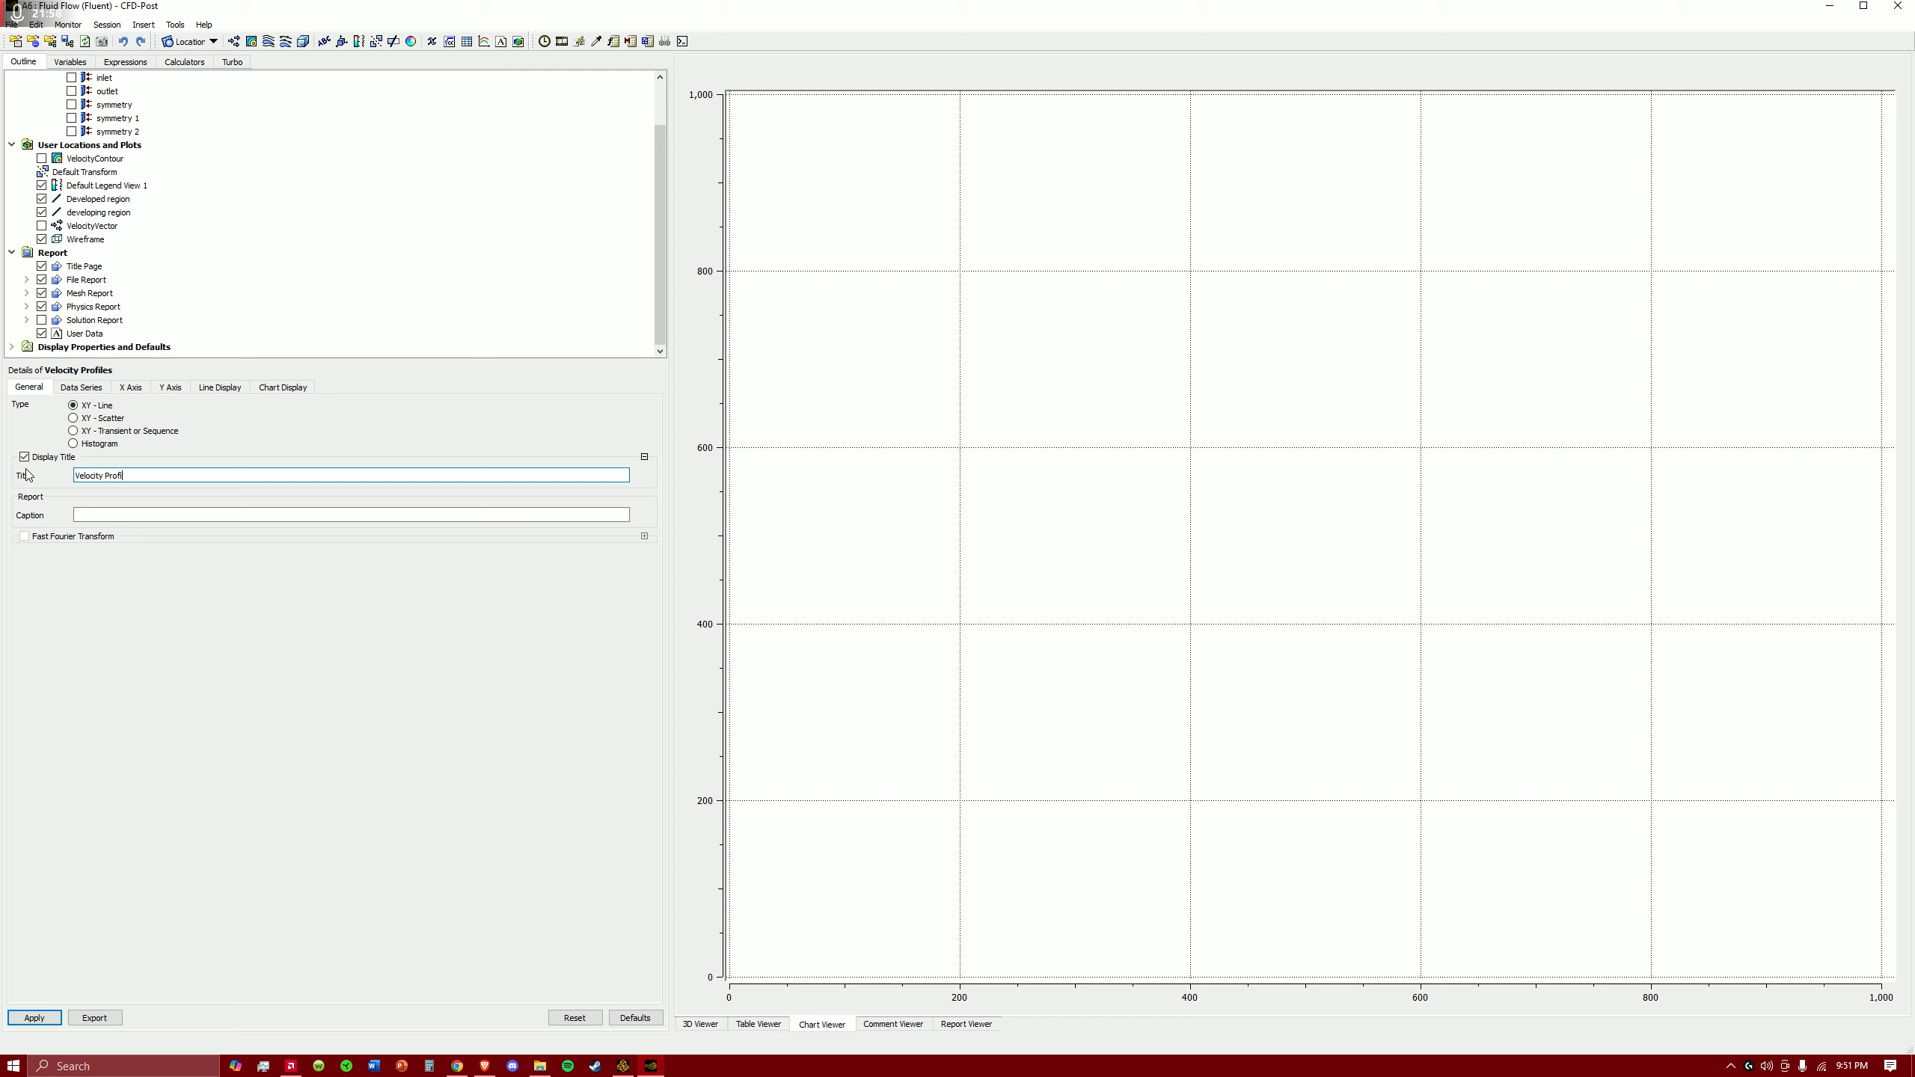
pyautogui.click(81, 388)
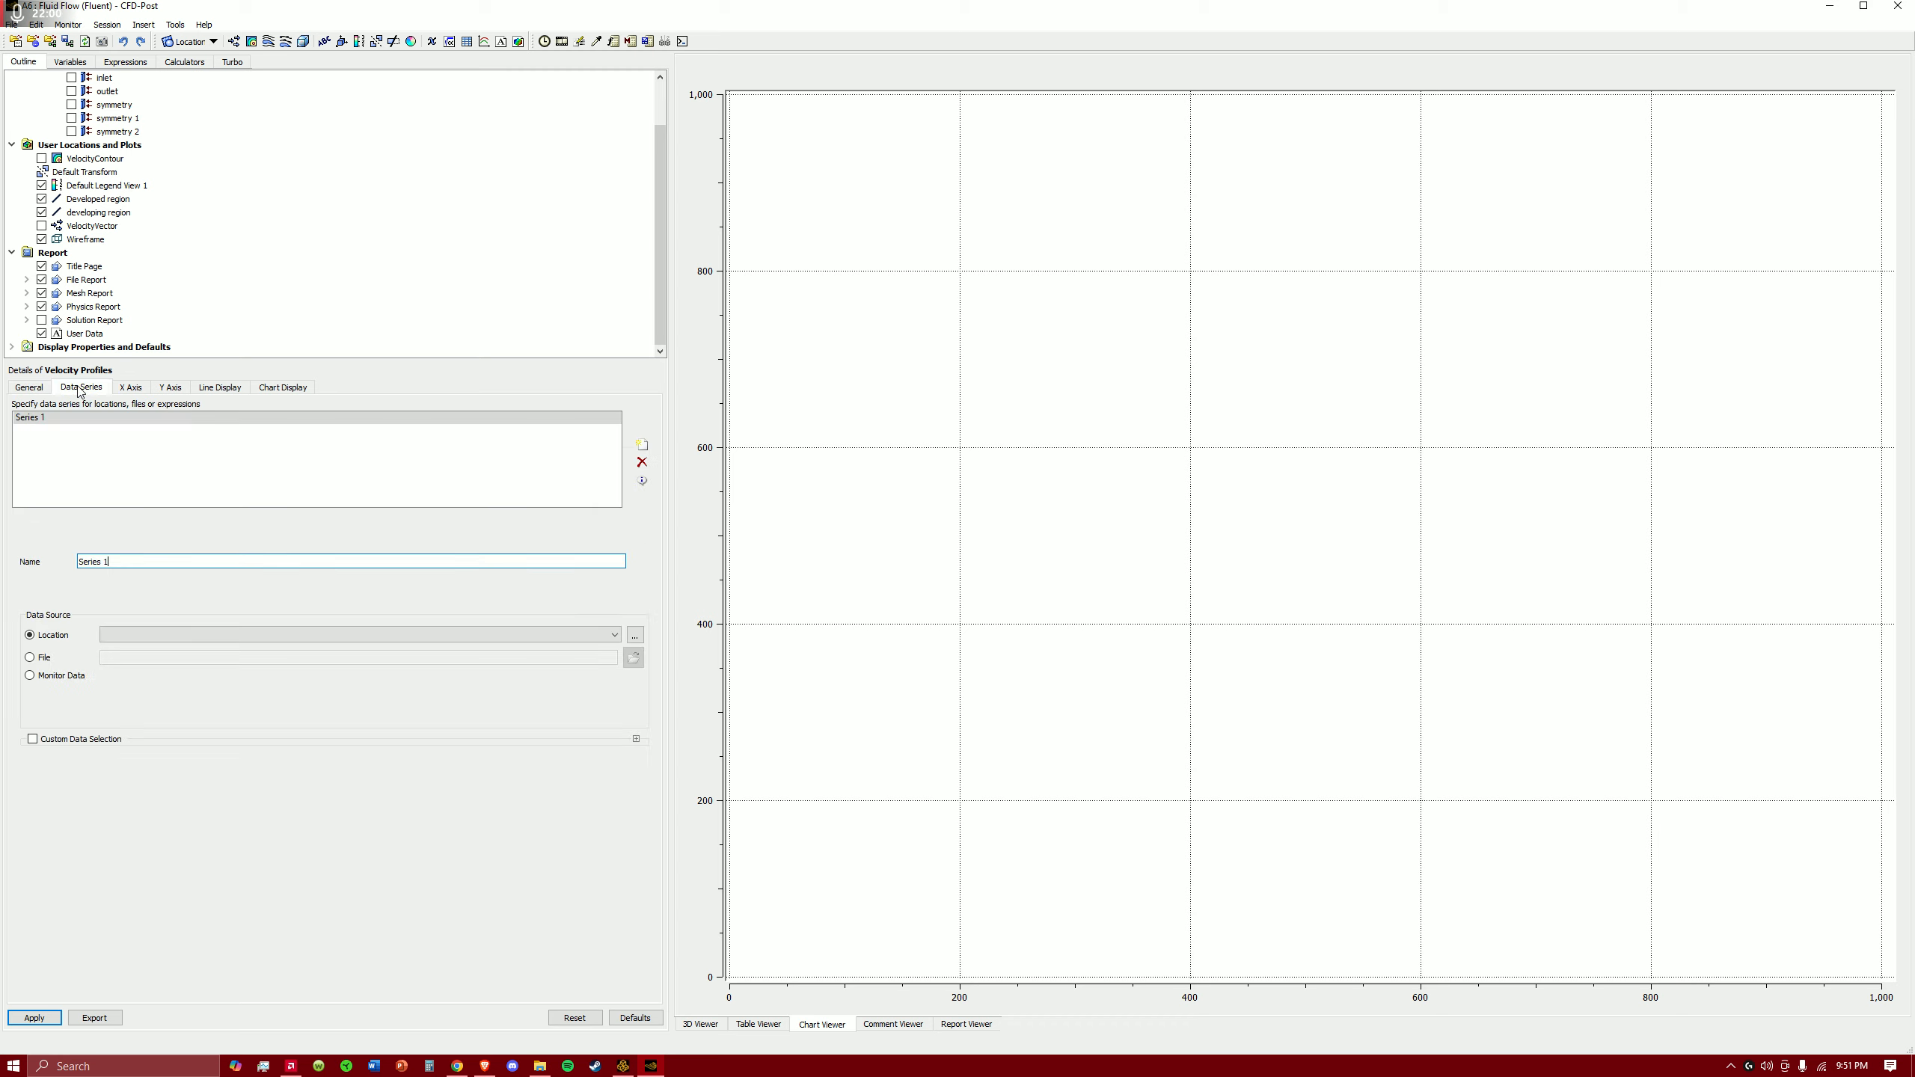
# - Add a second data series to the Velocity Profiles chart and name the two series 35cm and 75cm
pyautogui.click(642, 446)
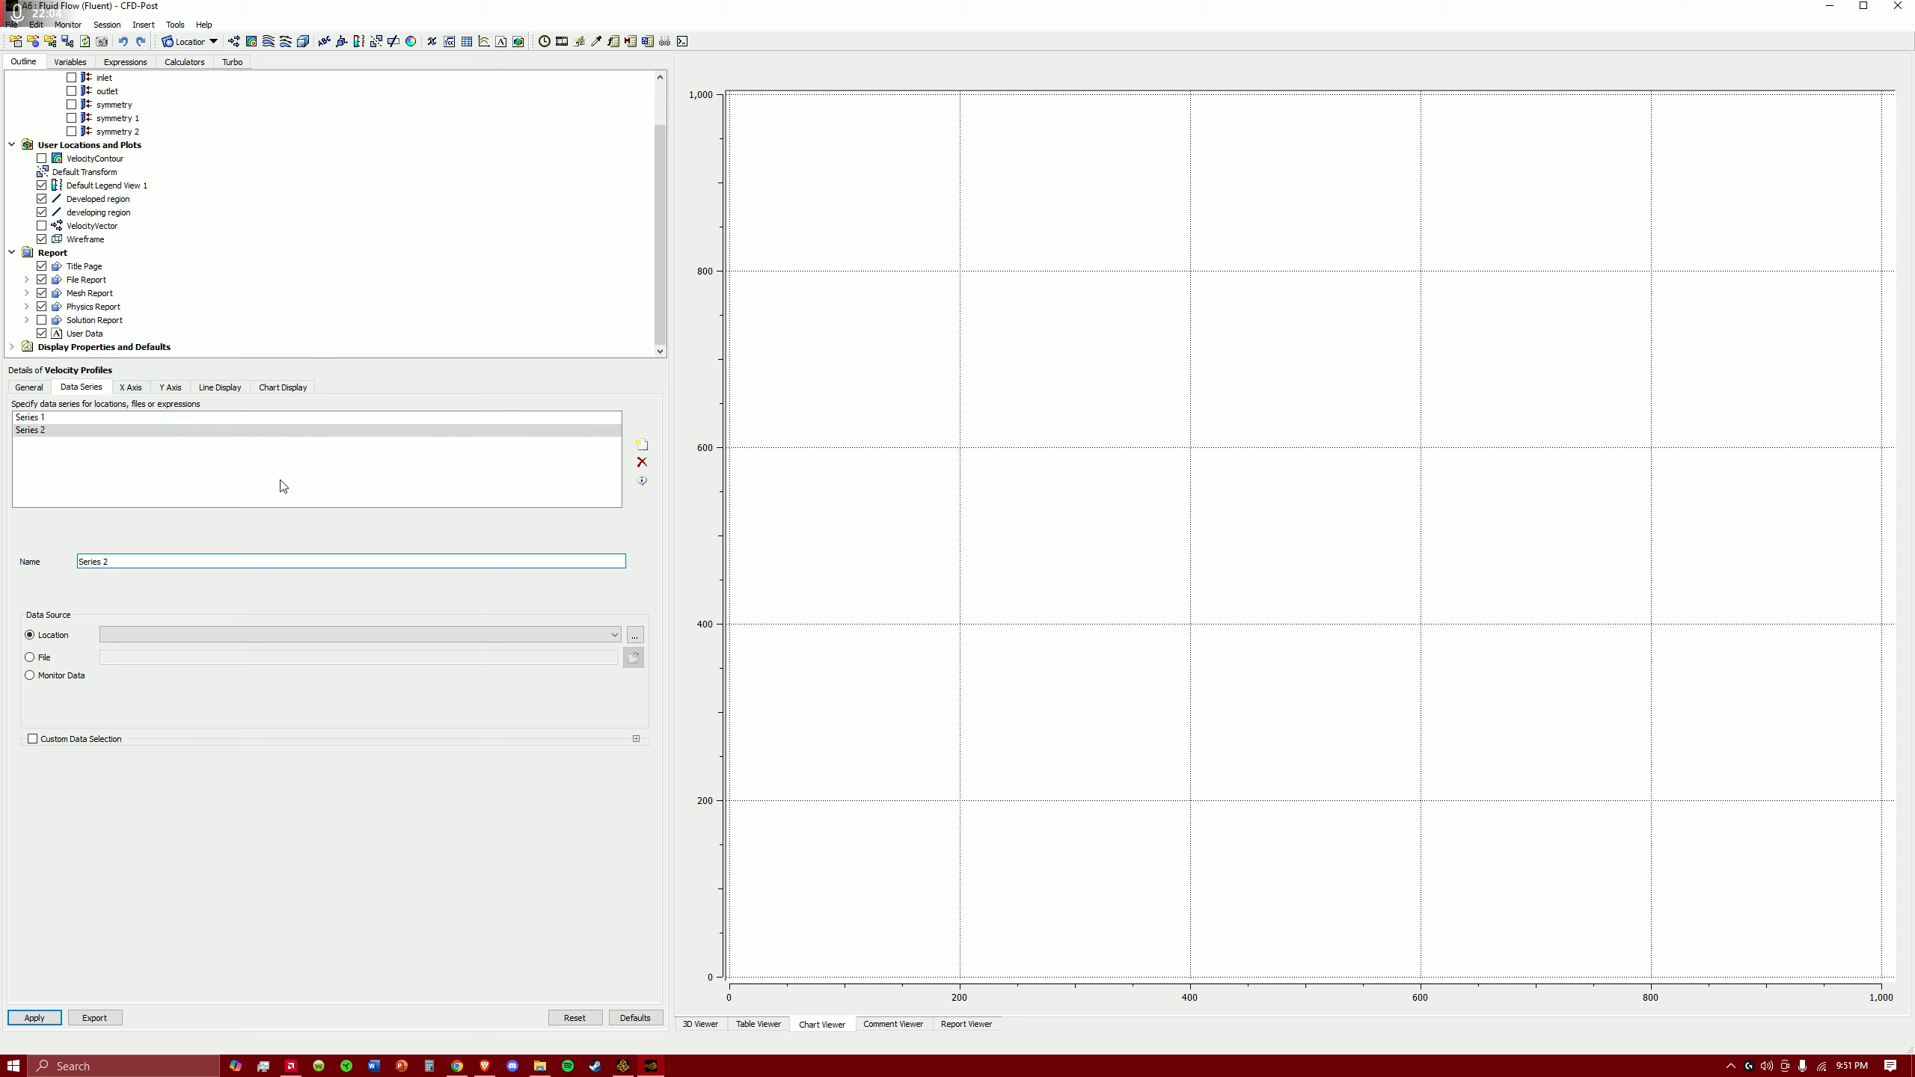
pyautogui.click(159, 420)
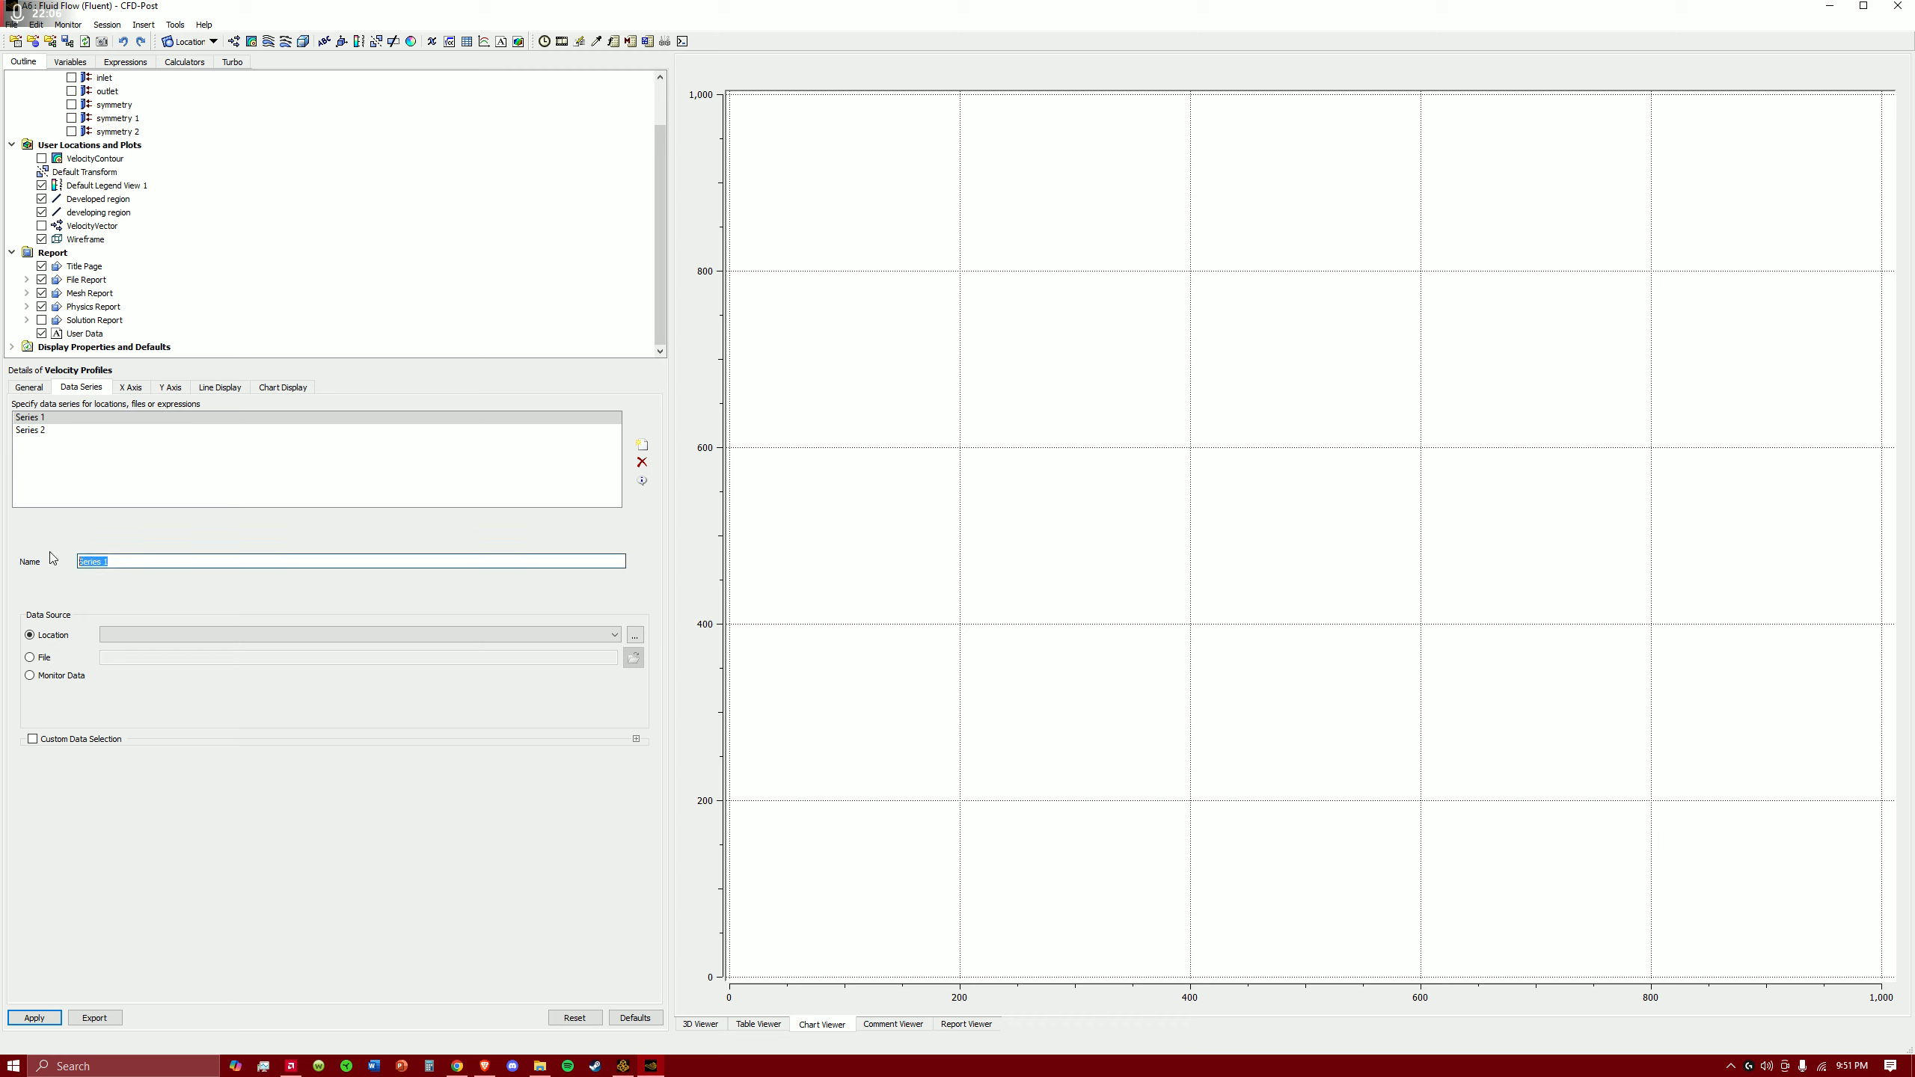
pyautogui.write('35cm')
pyautogui.click(195, 431)
pyautogui.tripleClick(192, 561)
pyautogui.write('75cm')
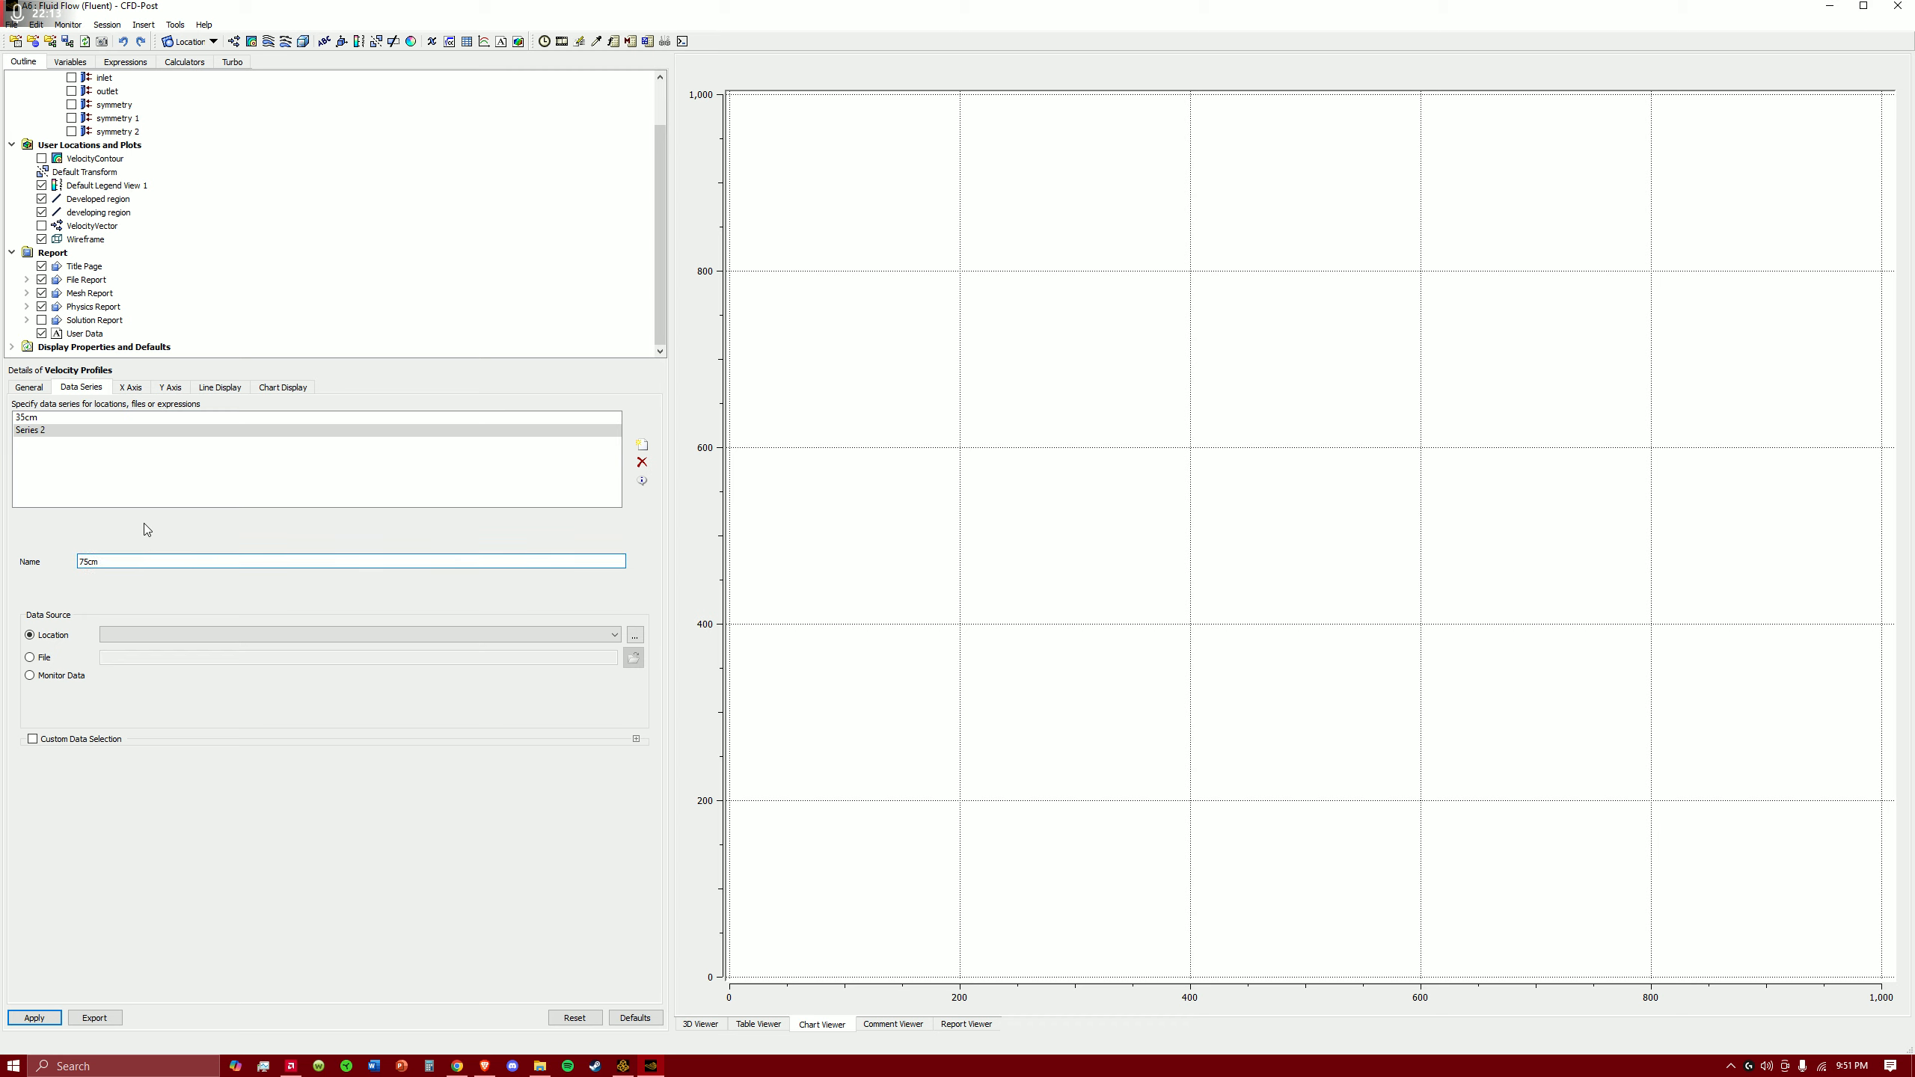
pyautogui.click(149, 464)
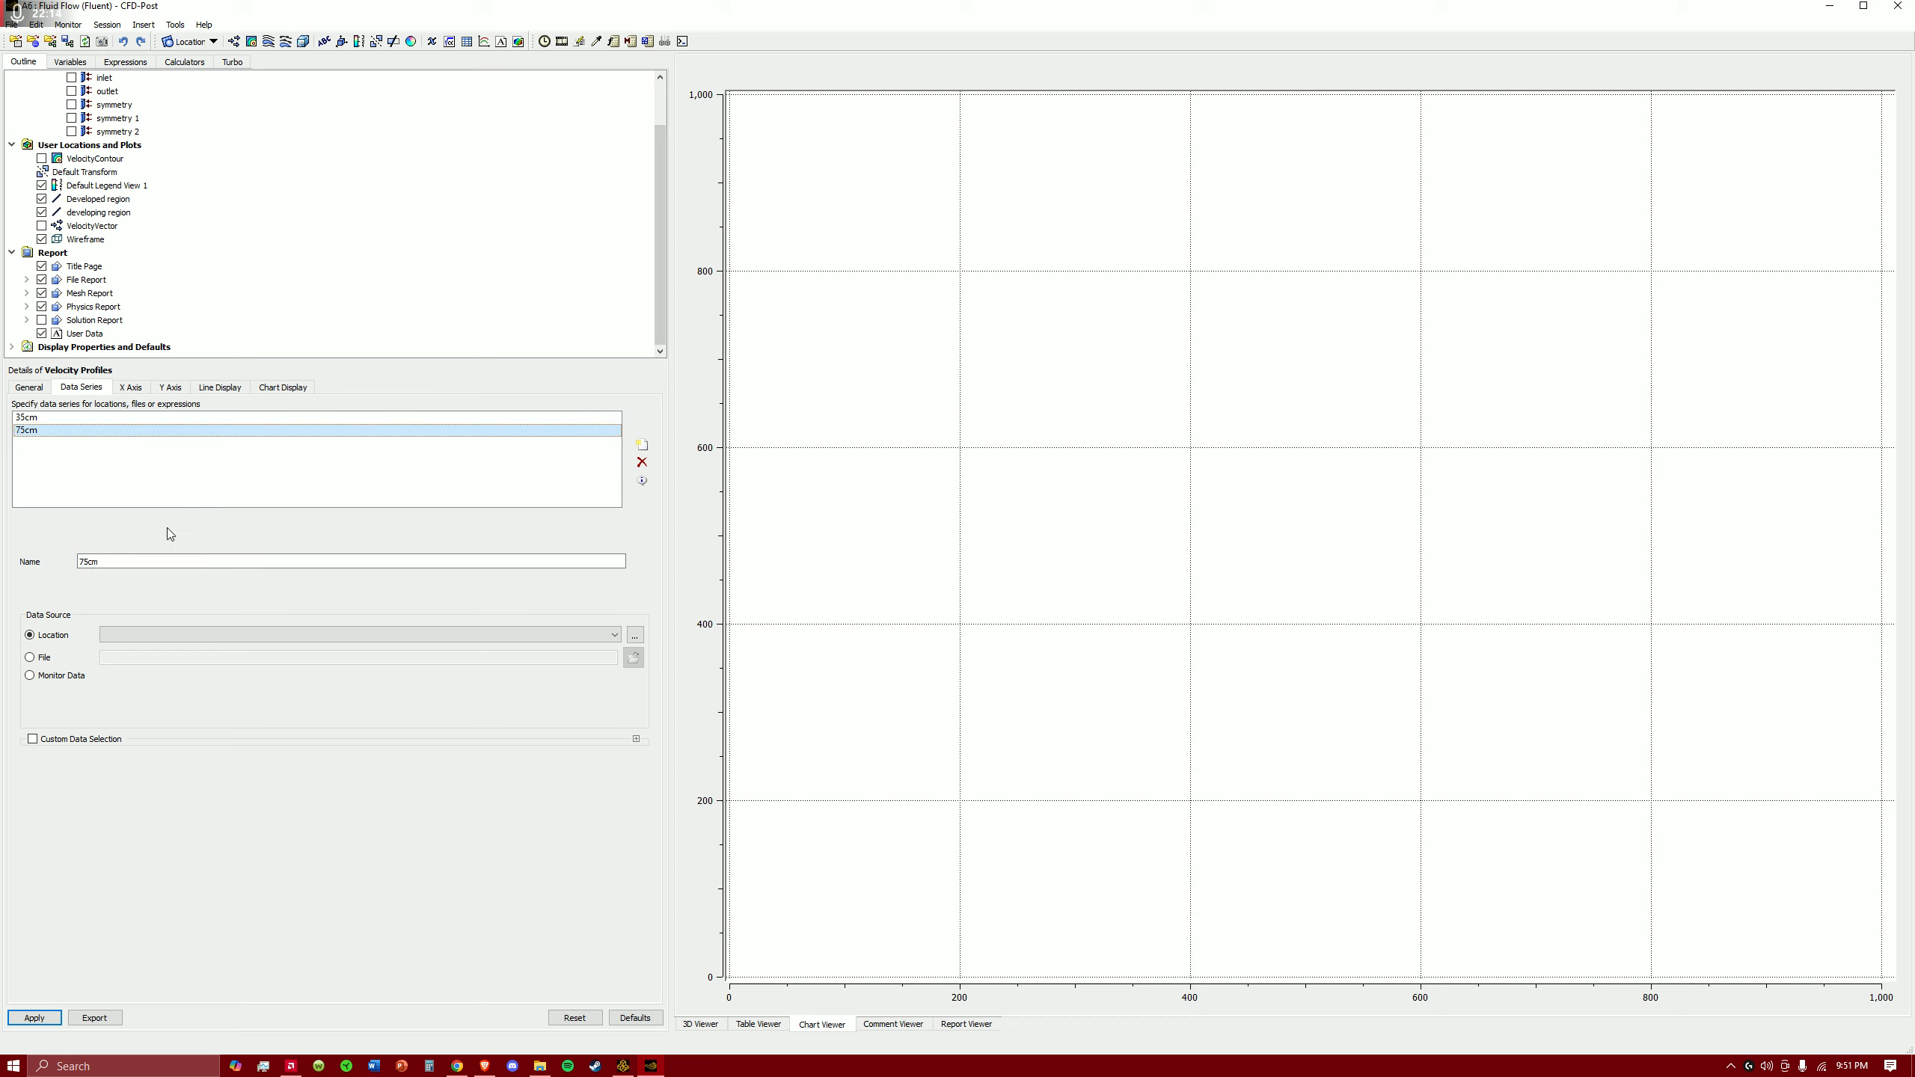
# - Assign the developing region line as the 35cm series' location and the Developed region line as the 75cm series' location
pyautogui.press('Up')
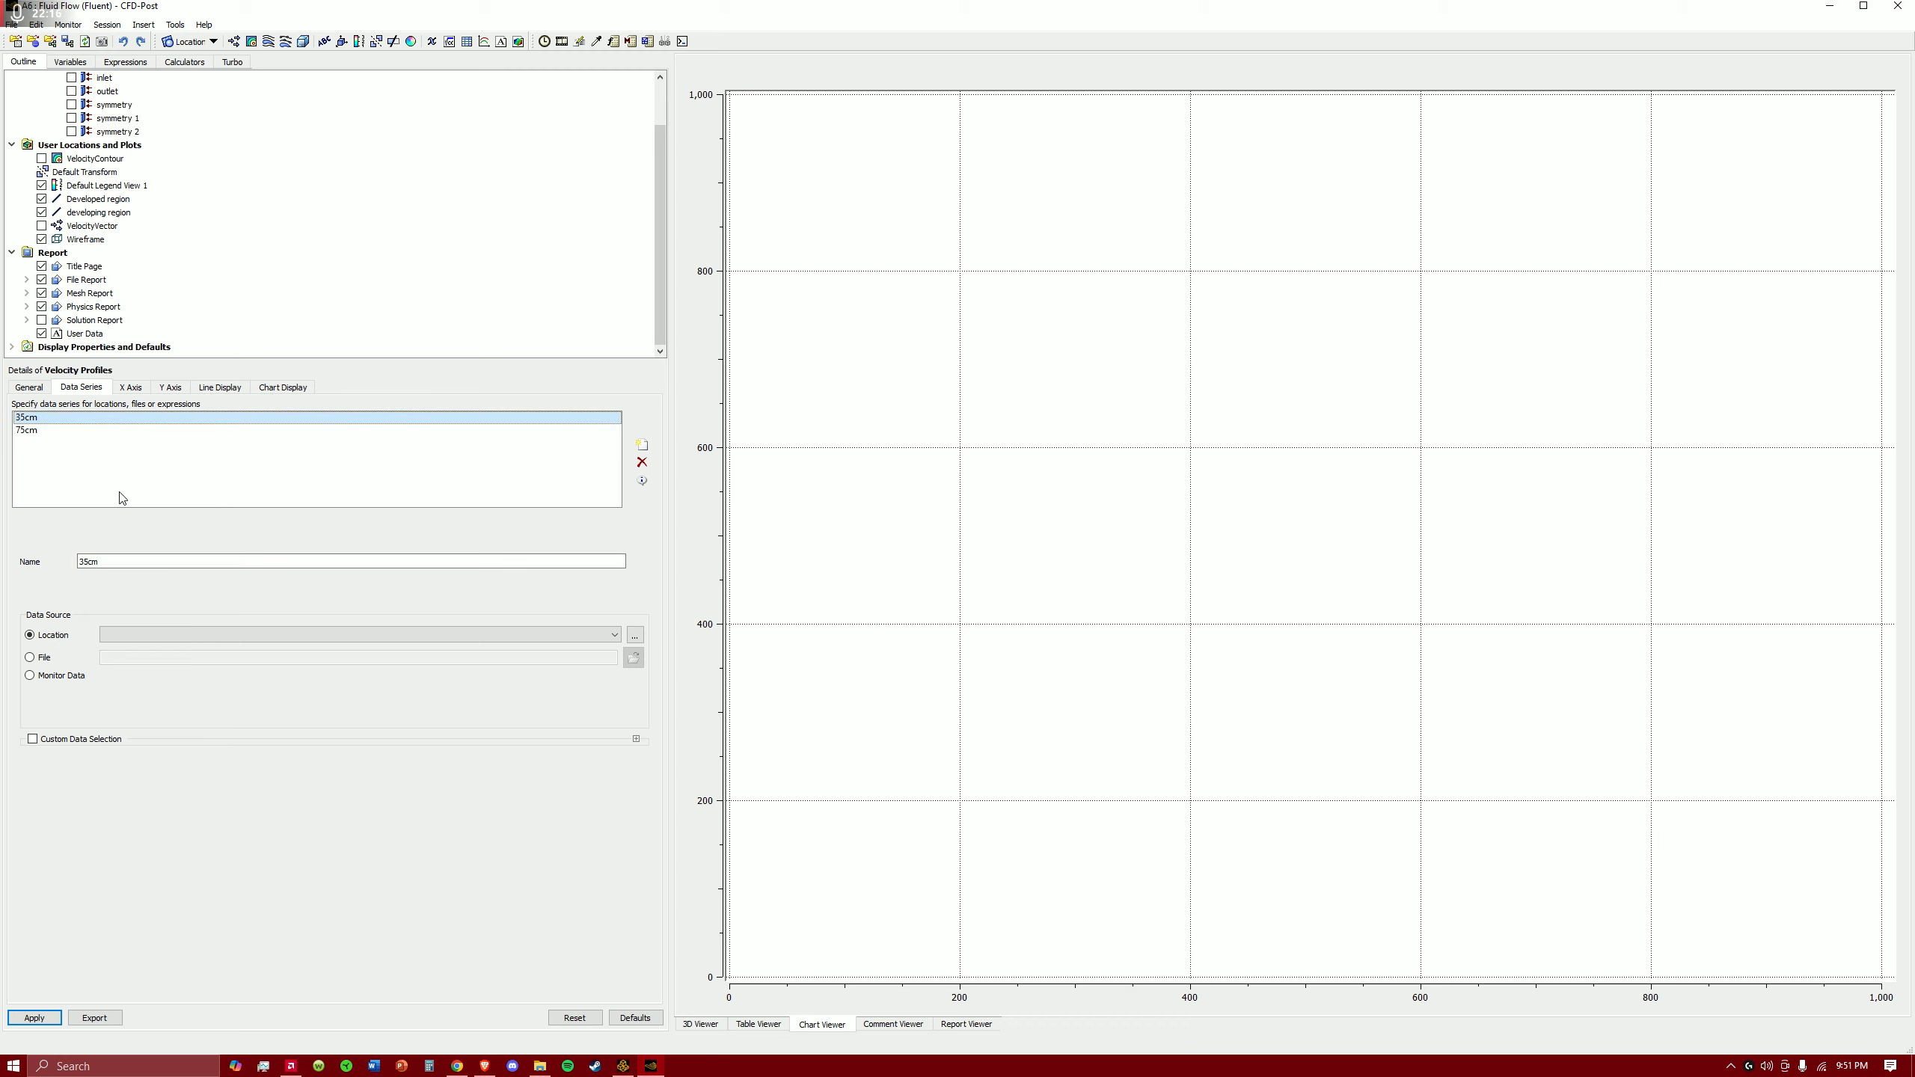
pyautogui.click(167, 632)
pyautogui.click(182, 662)
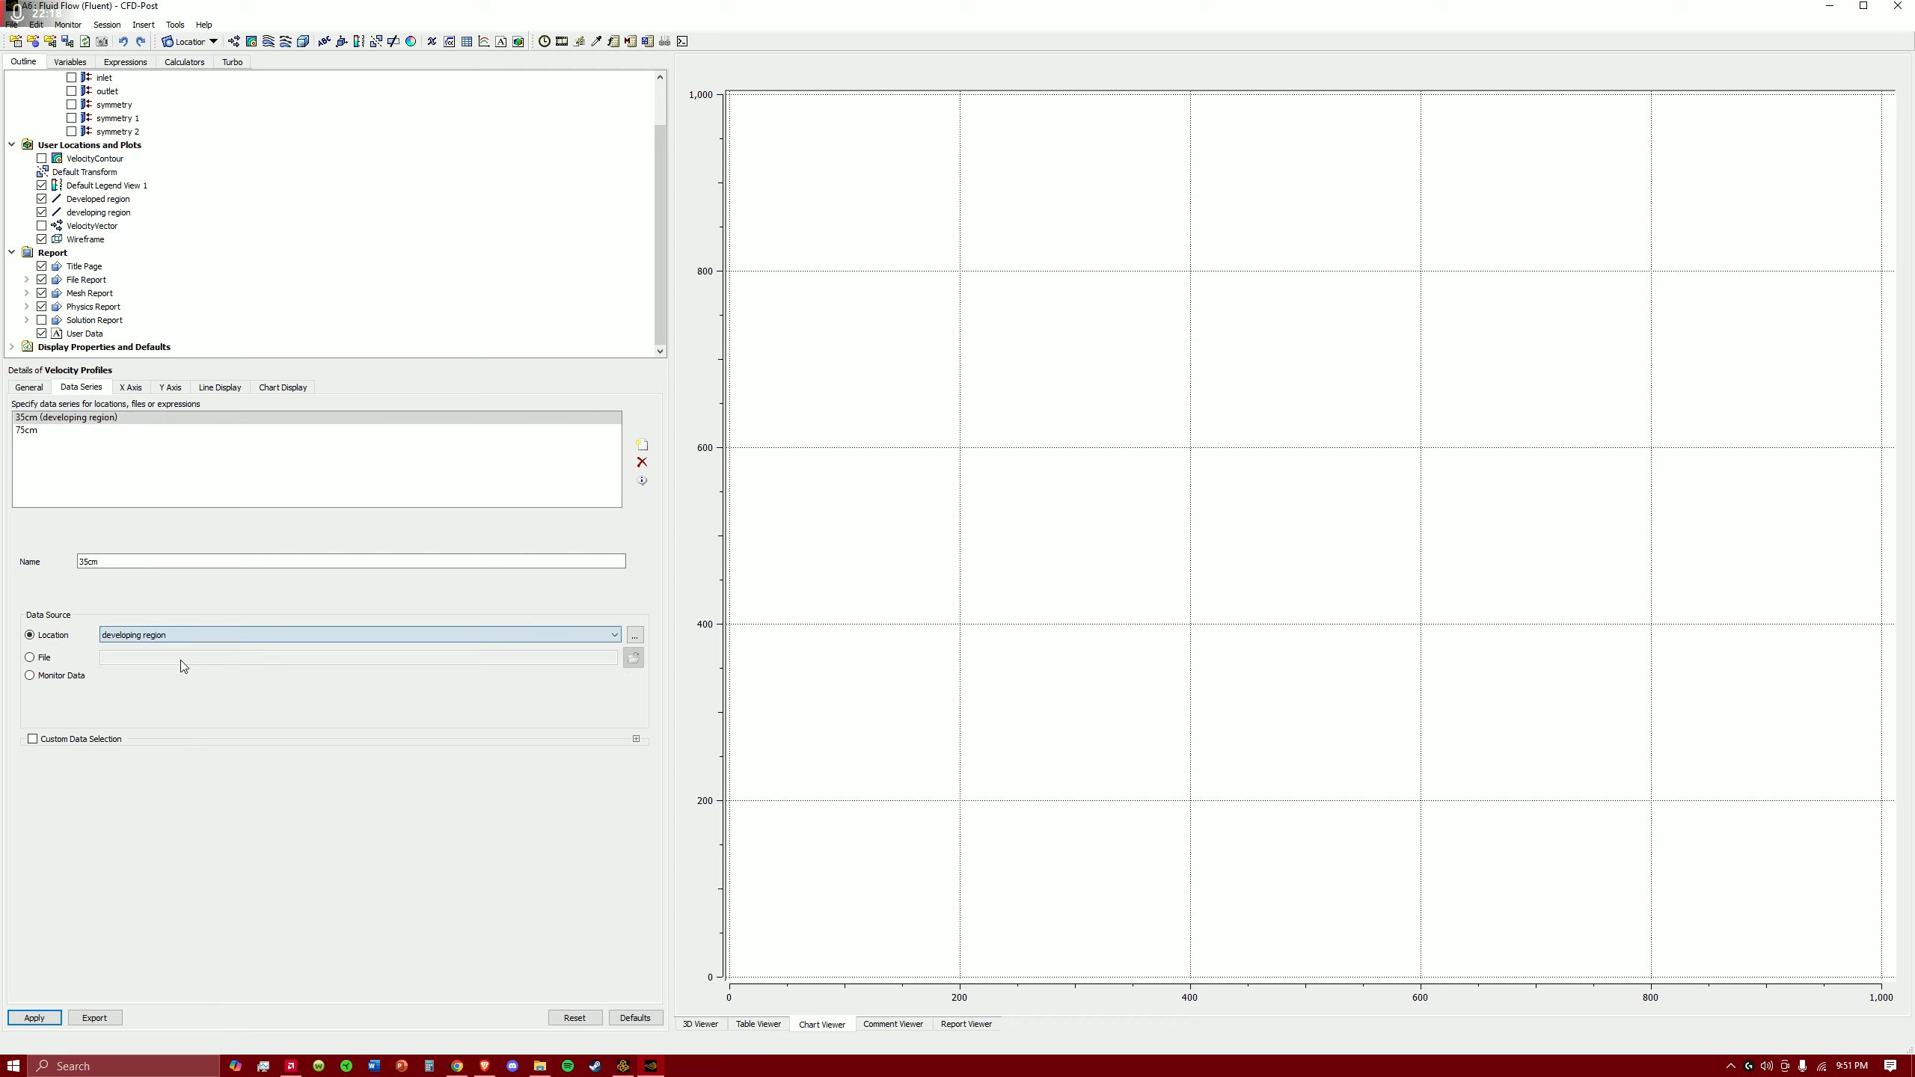
pyautogui.click(126, 433)
pyautogui.click(160, 637)
pyautogui.click(165, 648)
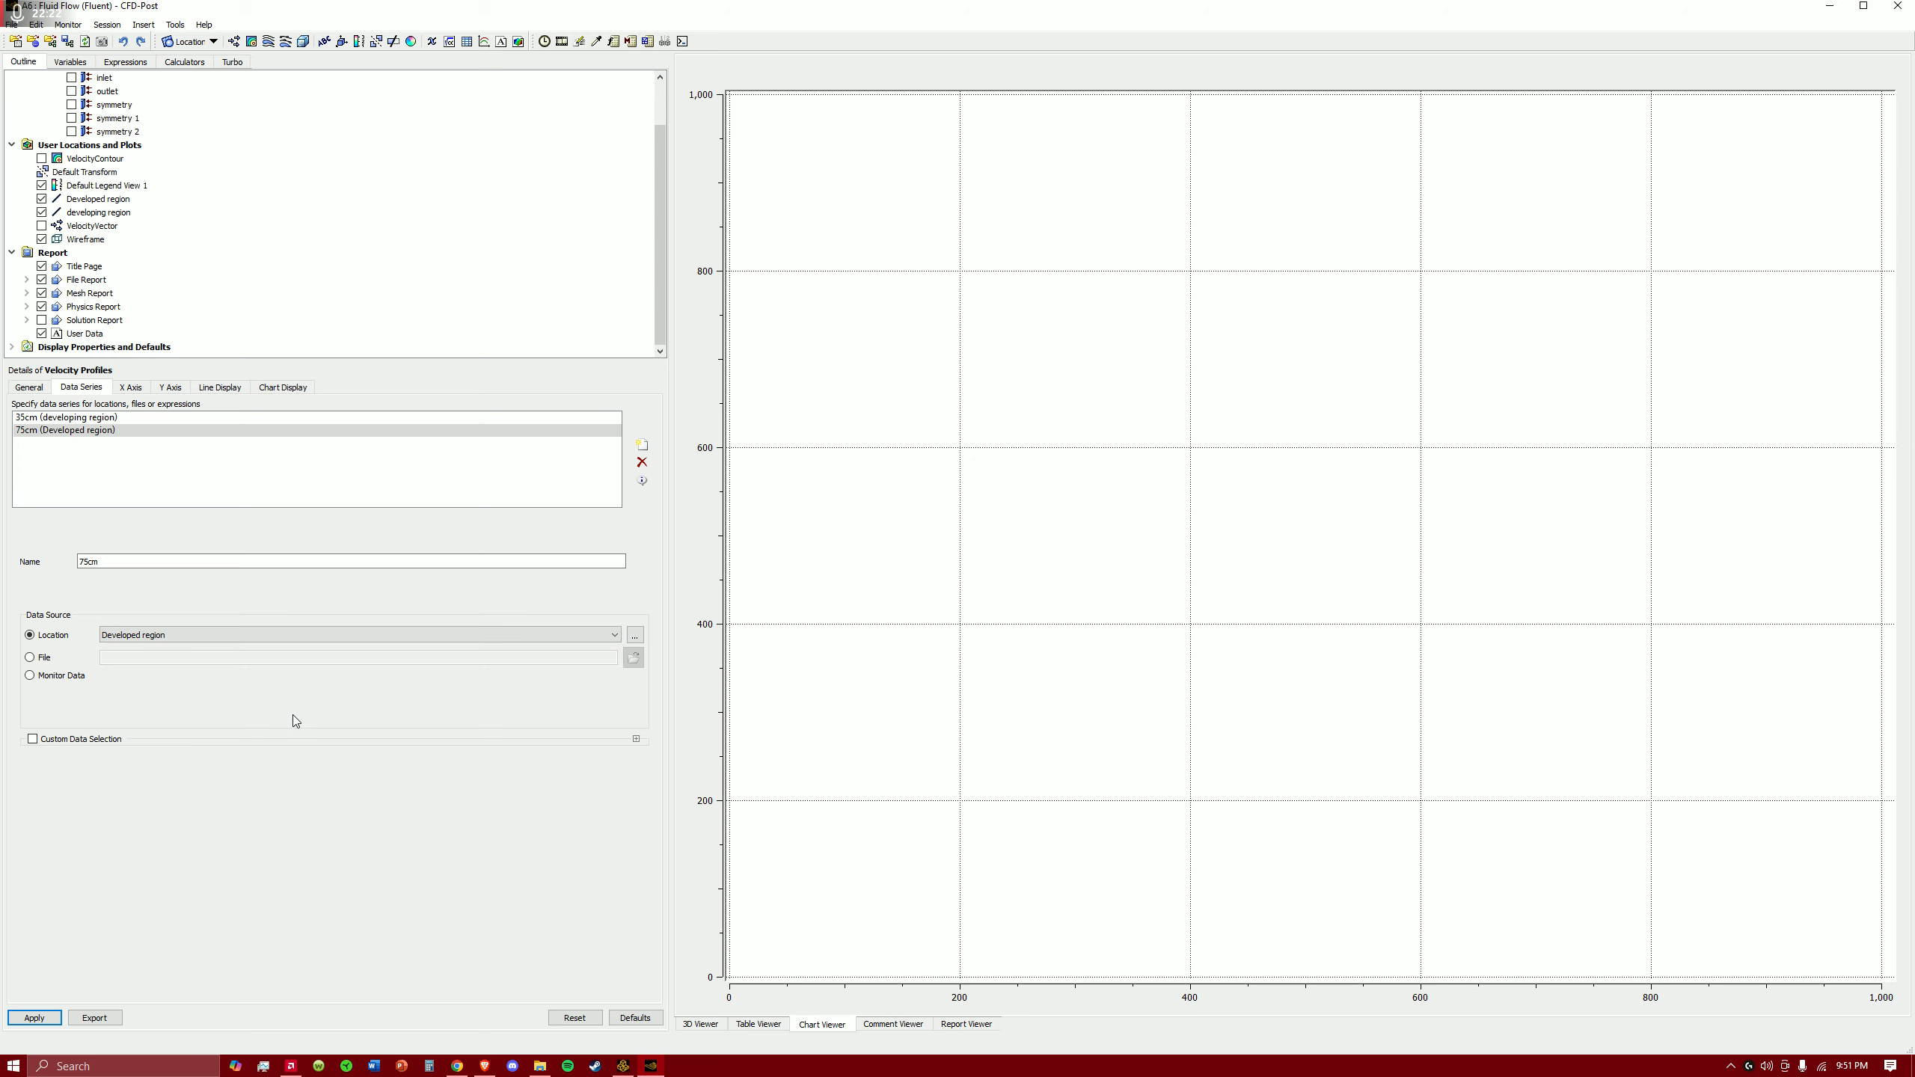
pyautogui.click(124, 420)
pyautogui.click(123, 431)
pyautogui.click(120, 420)
pyautogui.click(134, 433)
pyautogui.click(122, 422)
# - Plot Velocity on the chart's X axis against Y on the Y axis and apply the settings
pyautogui.click(130, 387)
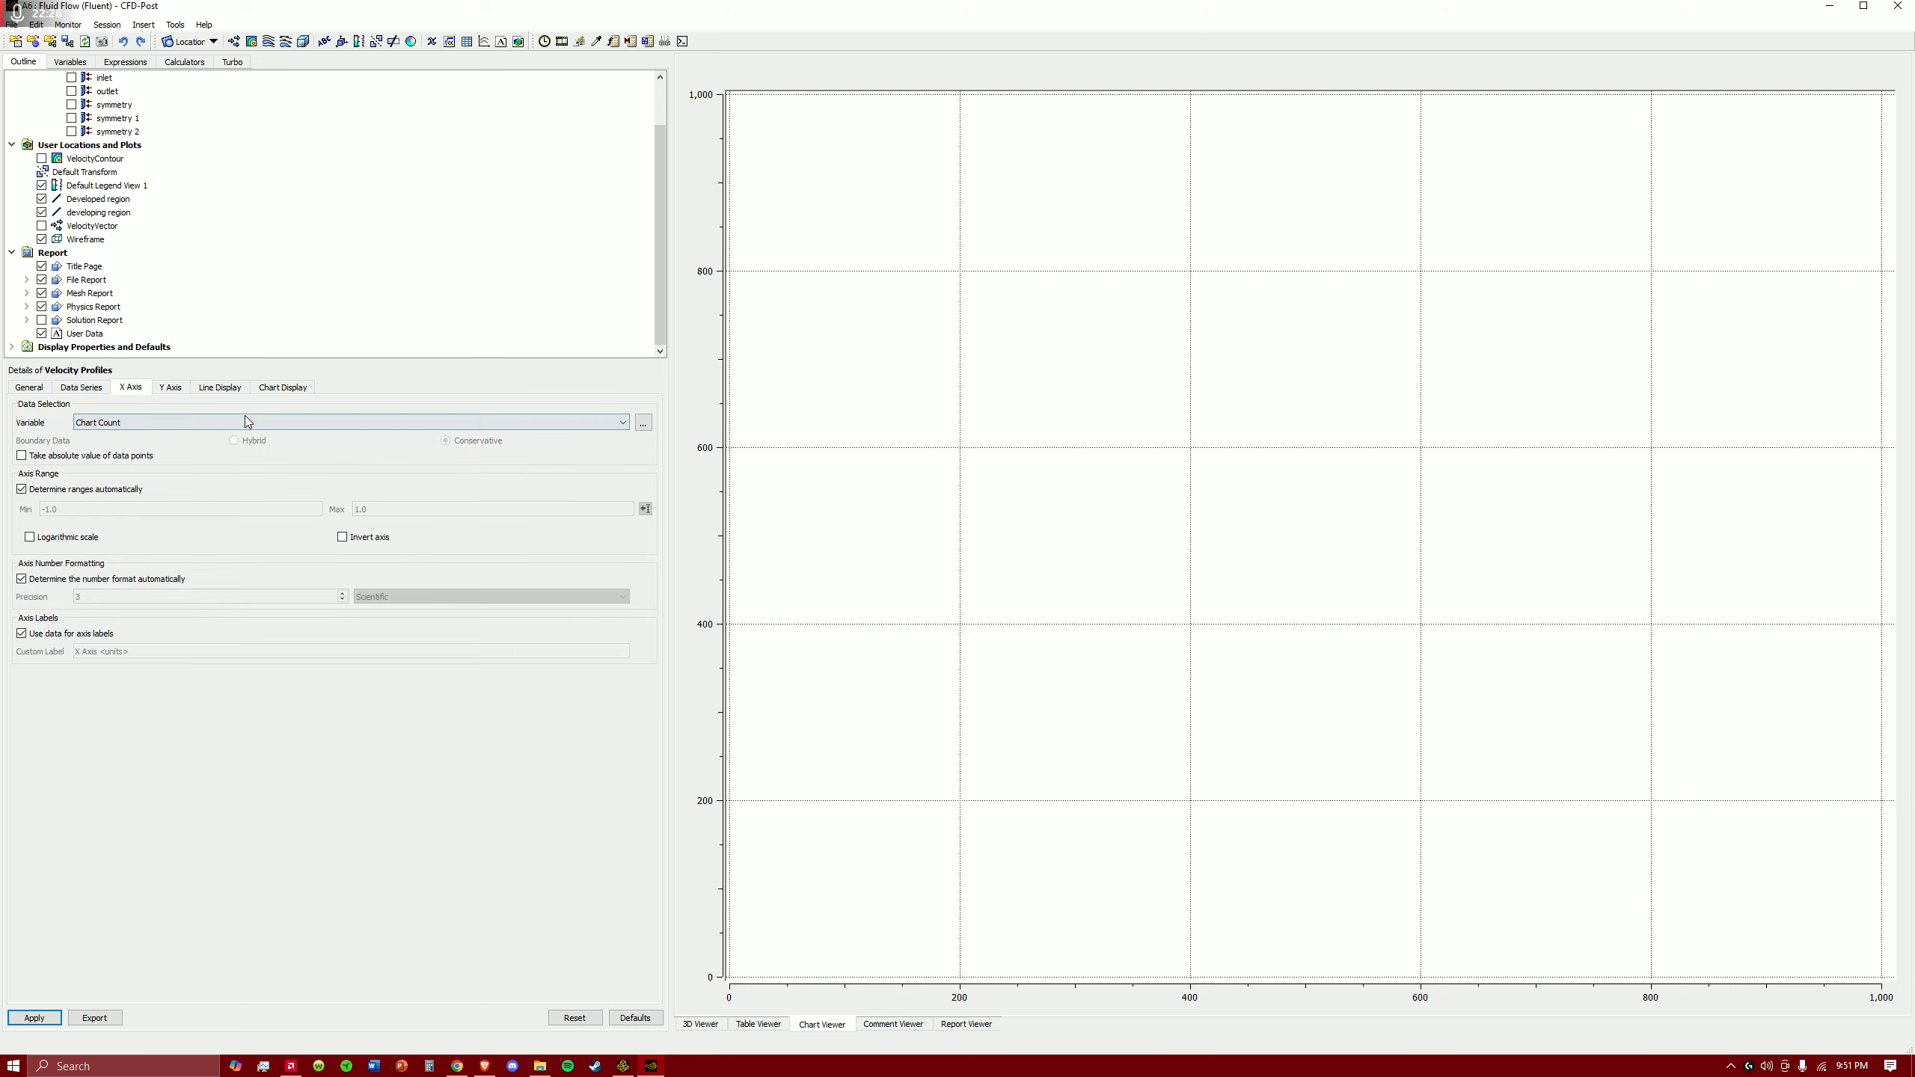
pyautogui.click(263, 425)
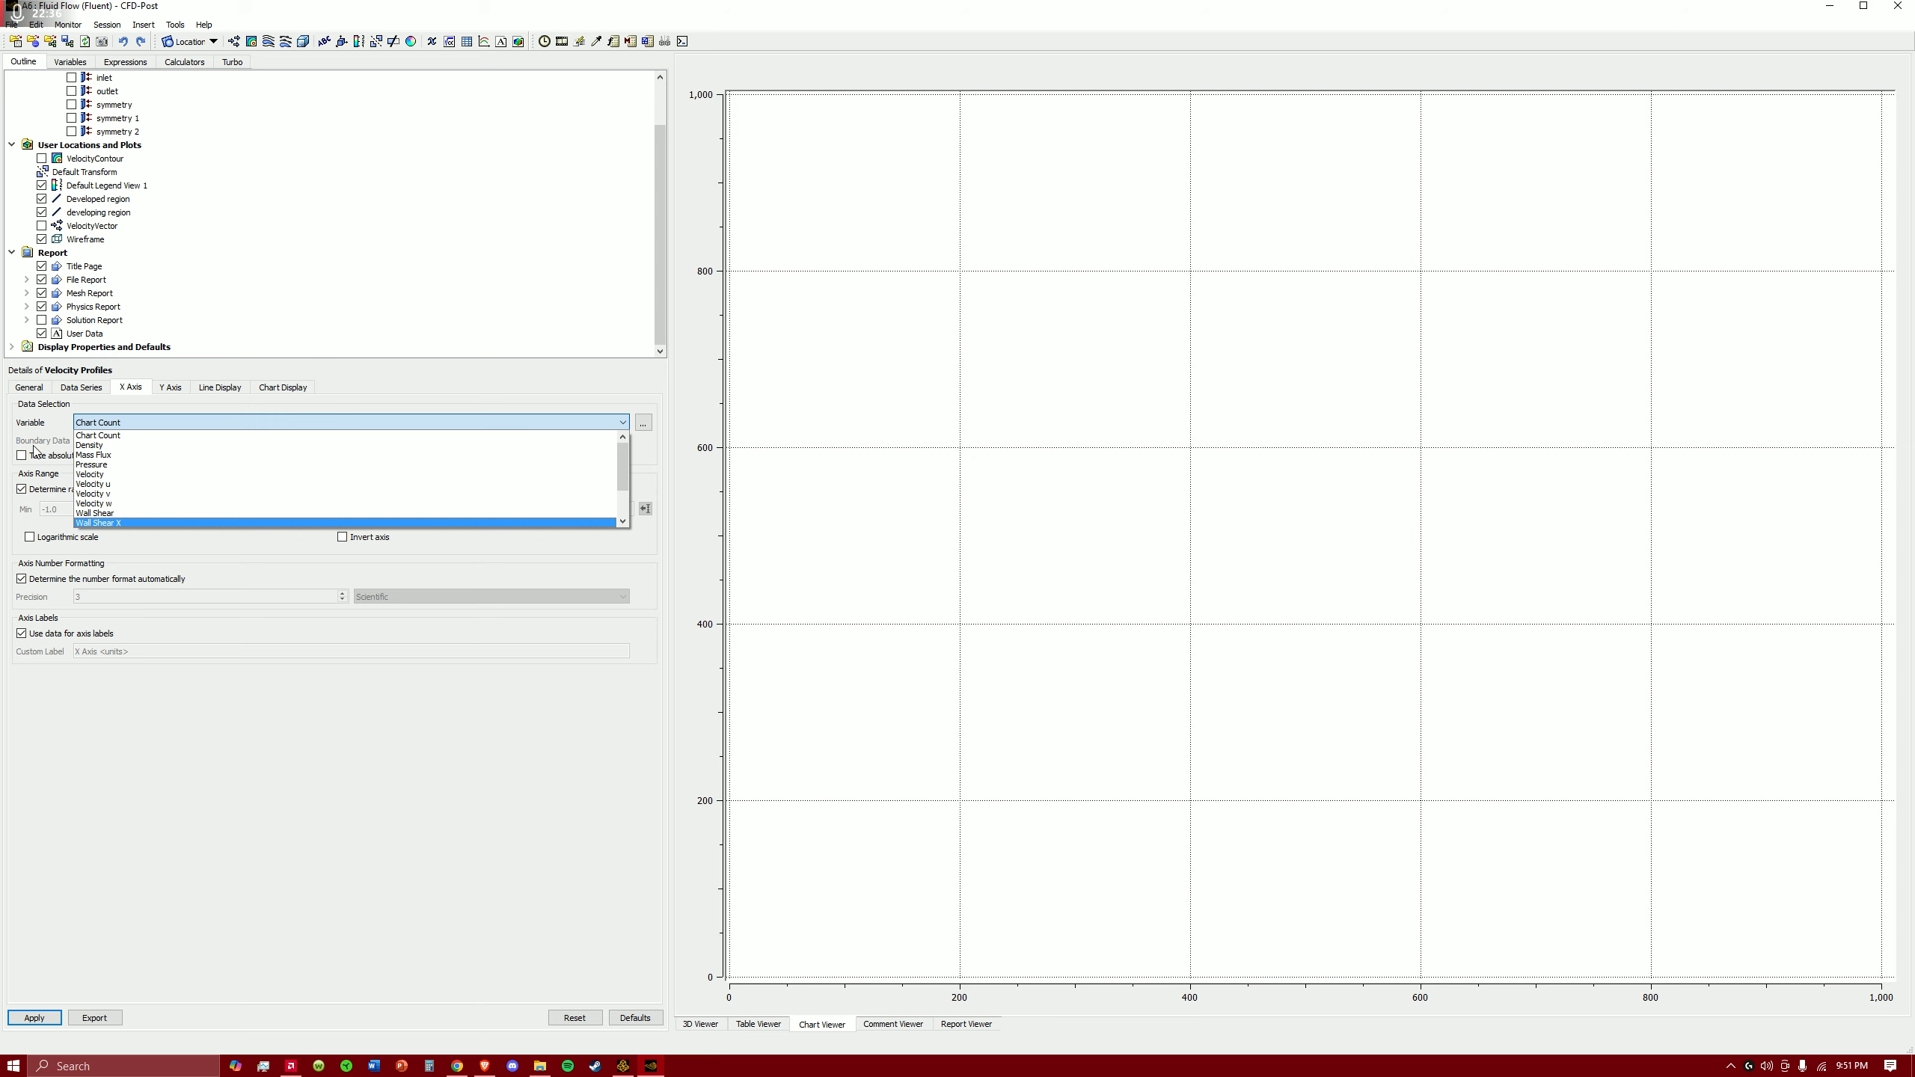
pyautogui.click(124, 474)
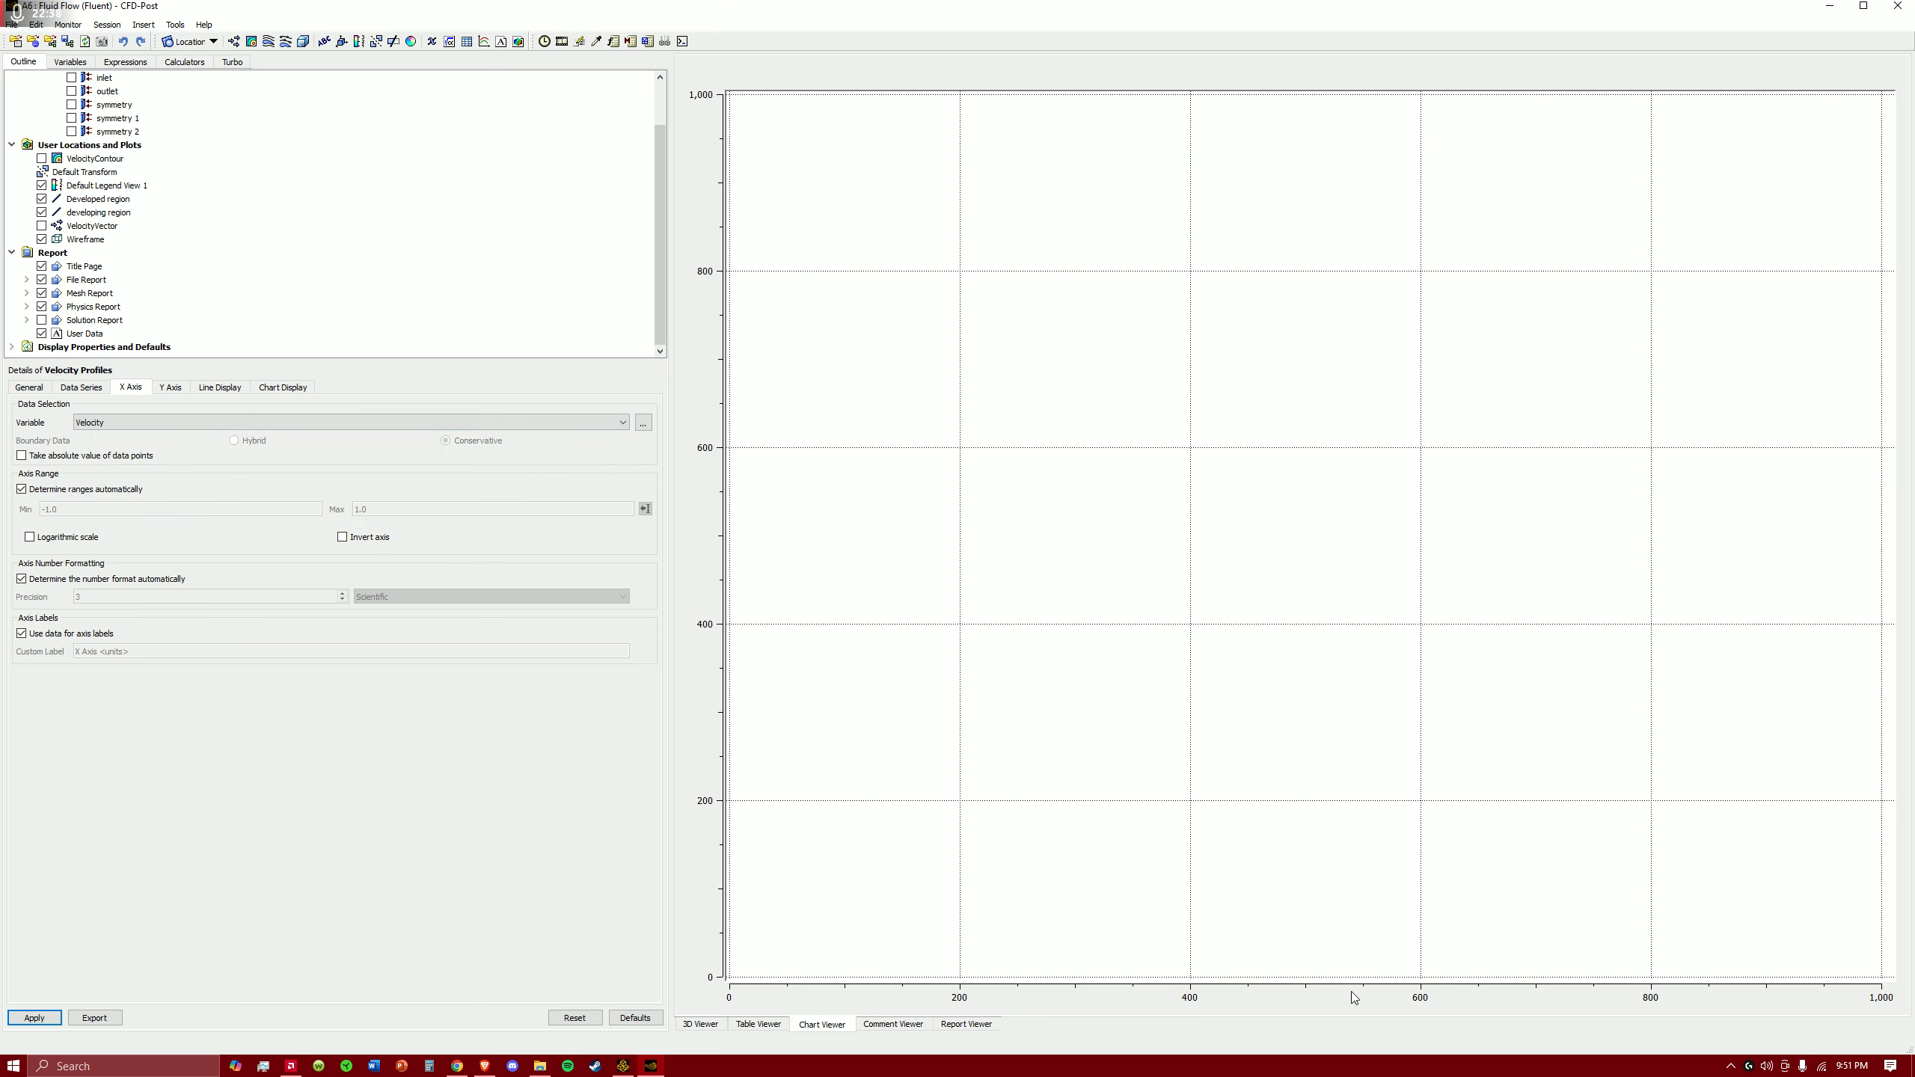
pyautogui.click(168, 388)
pyautogui.click(146, 423)
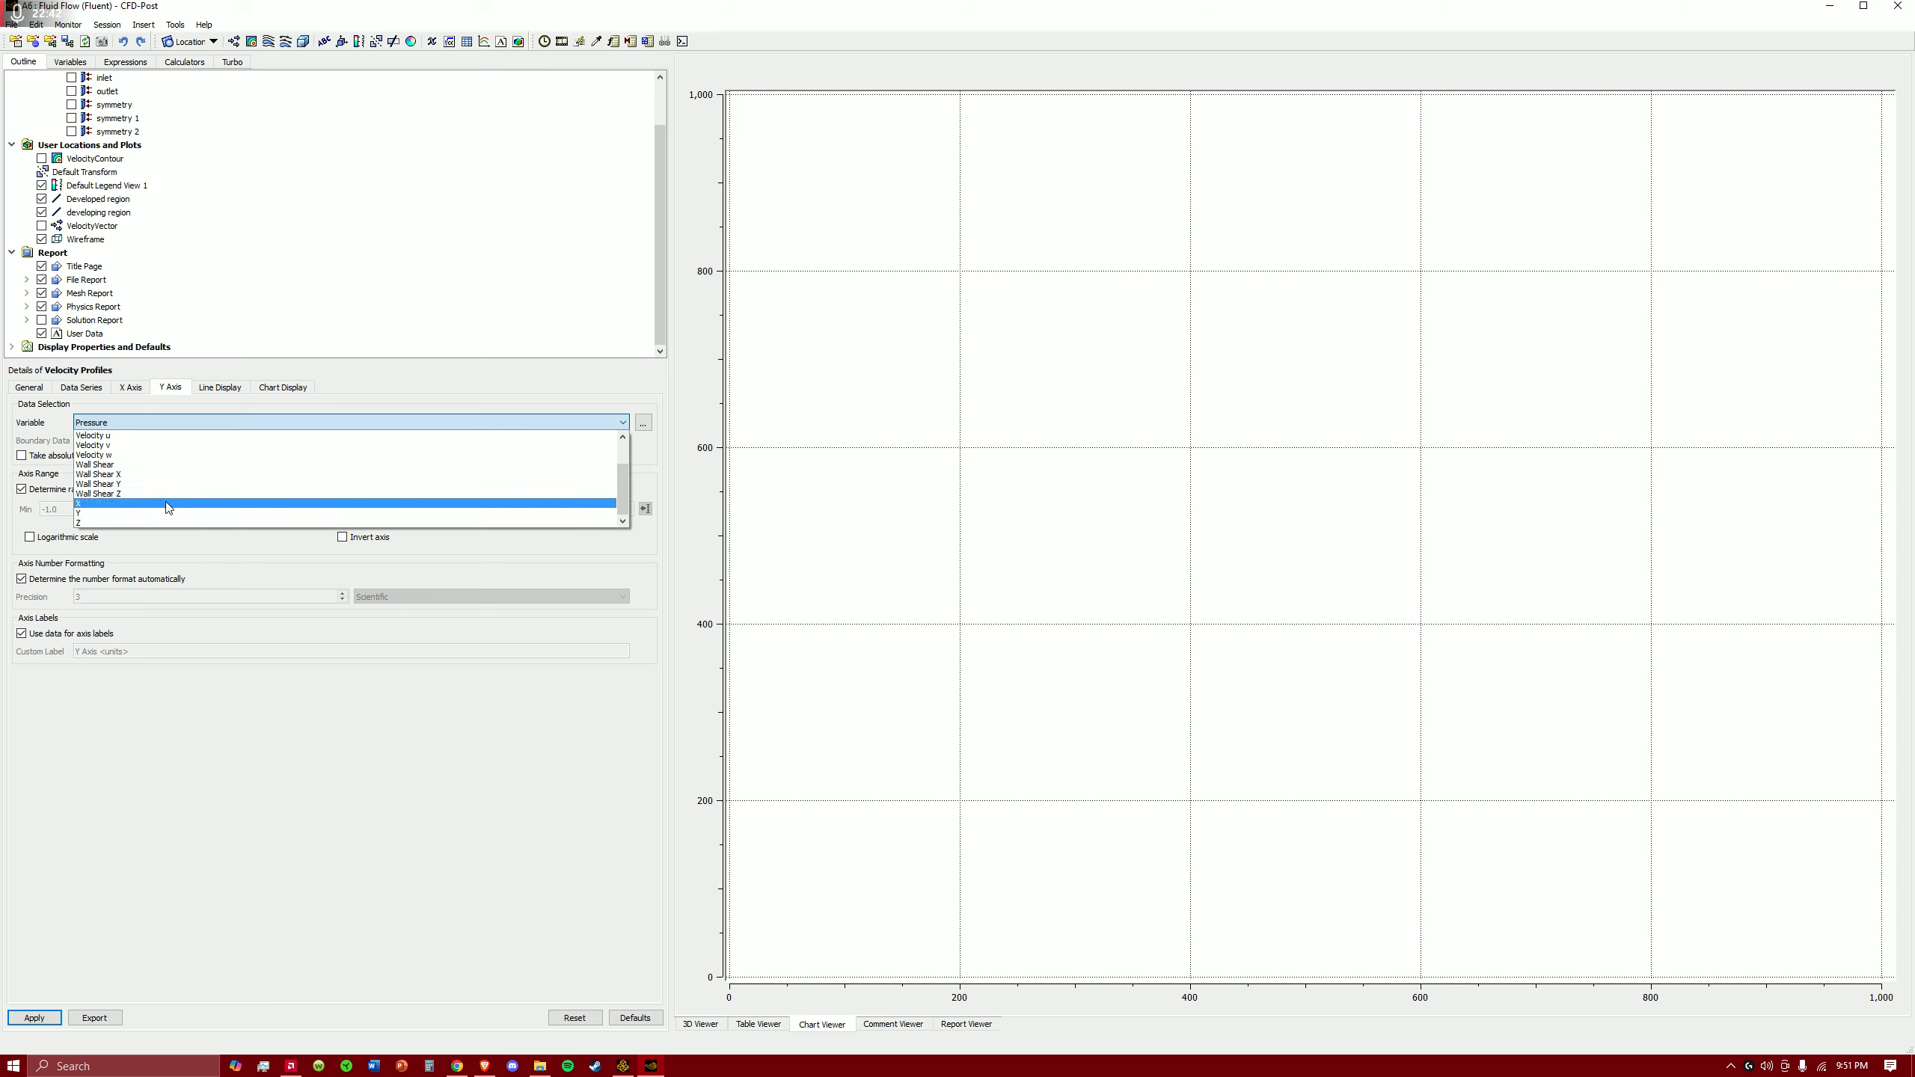
pyautogui.click(92, 516)
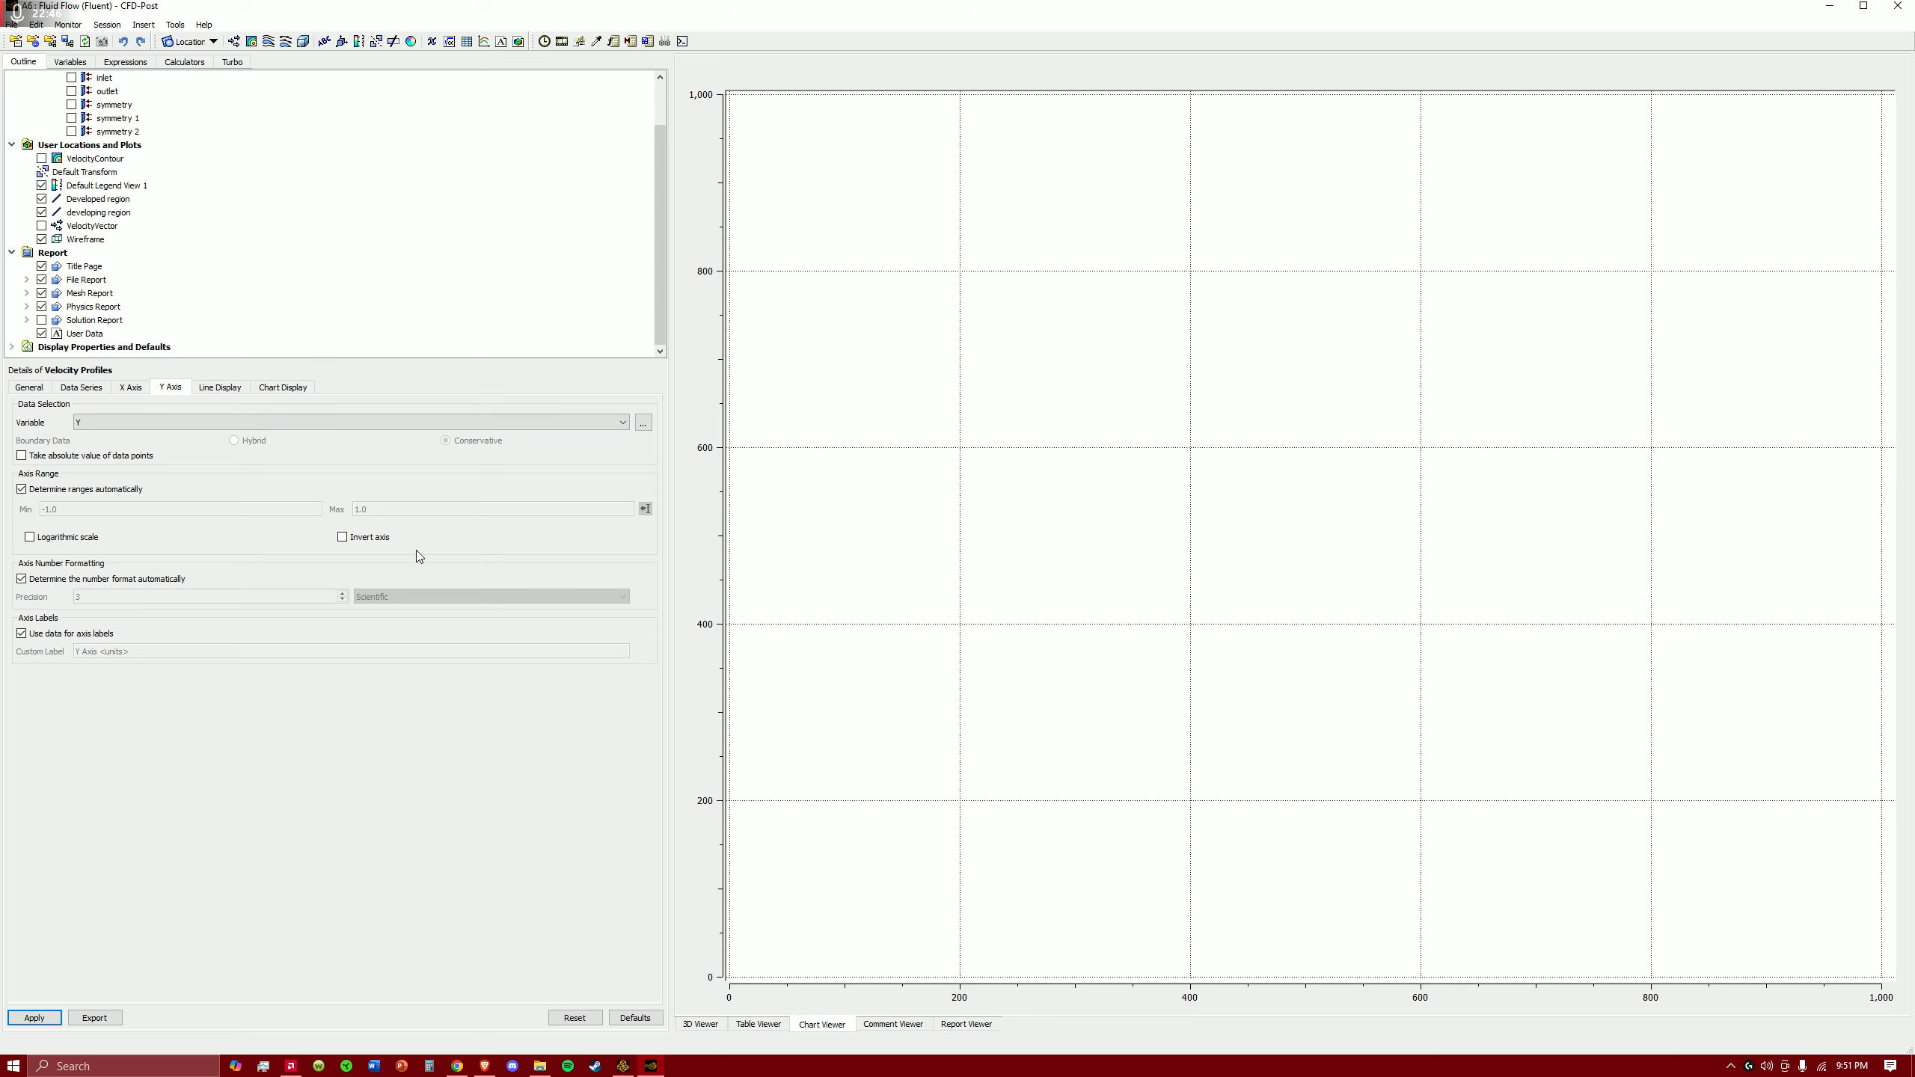
pyautogui.click(25, 1026)
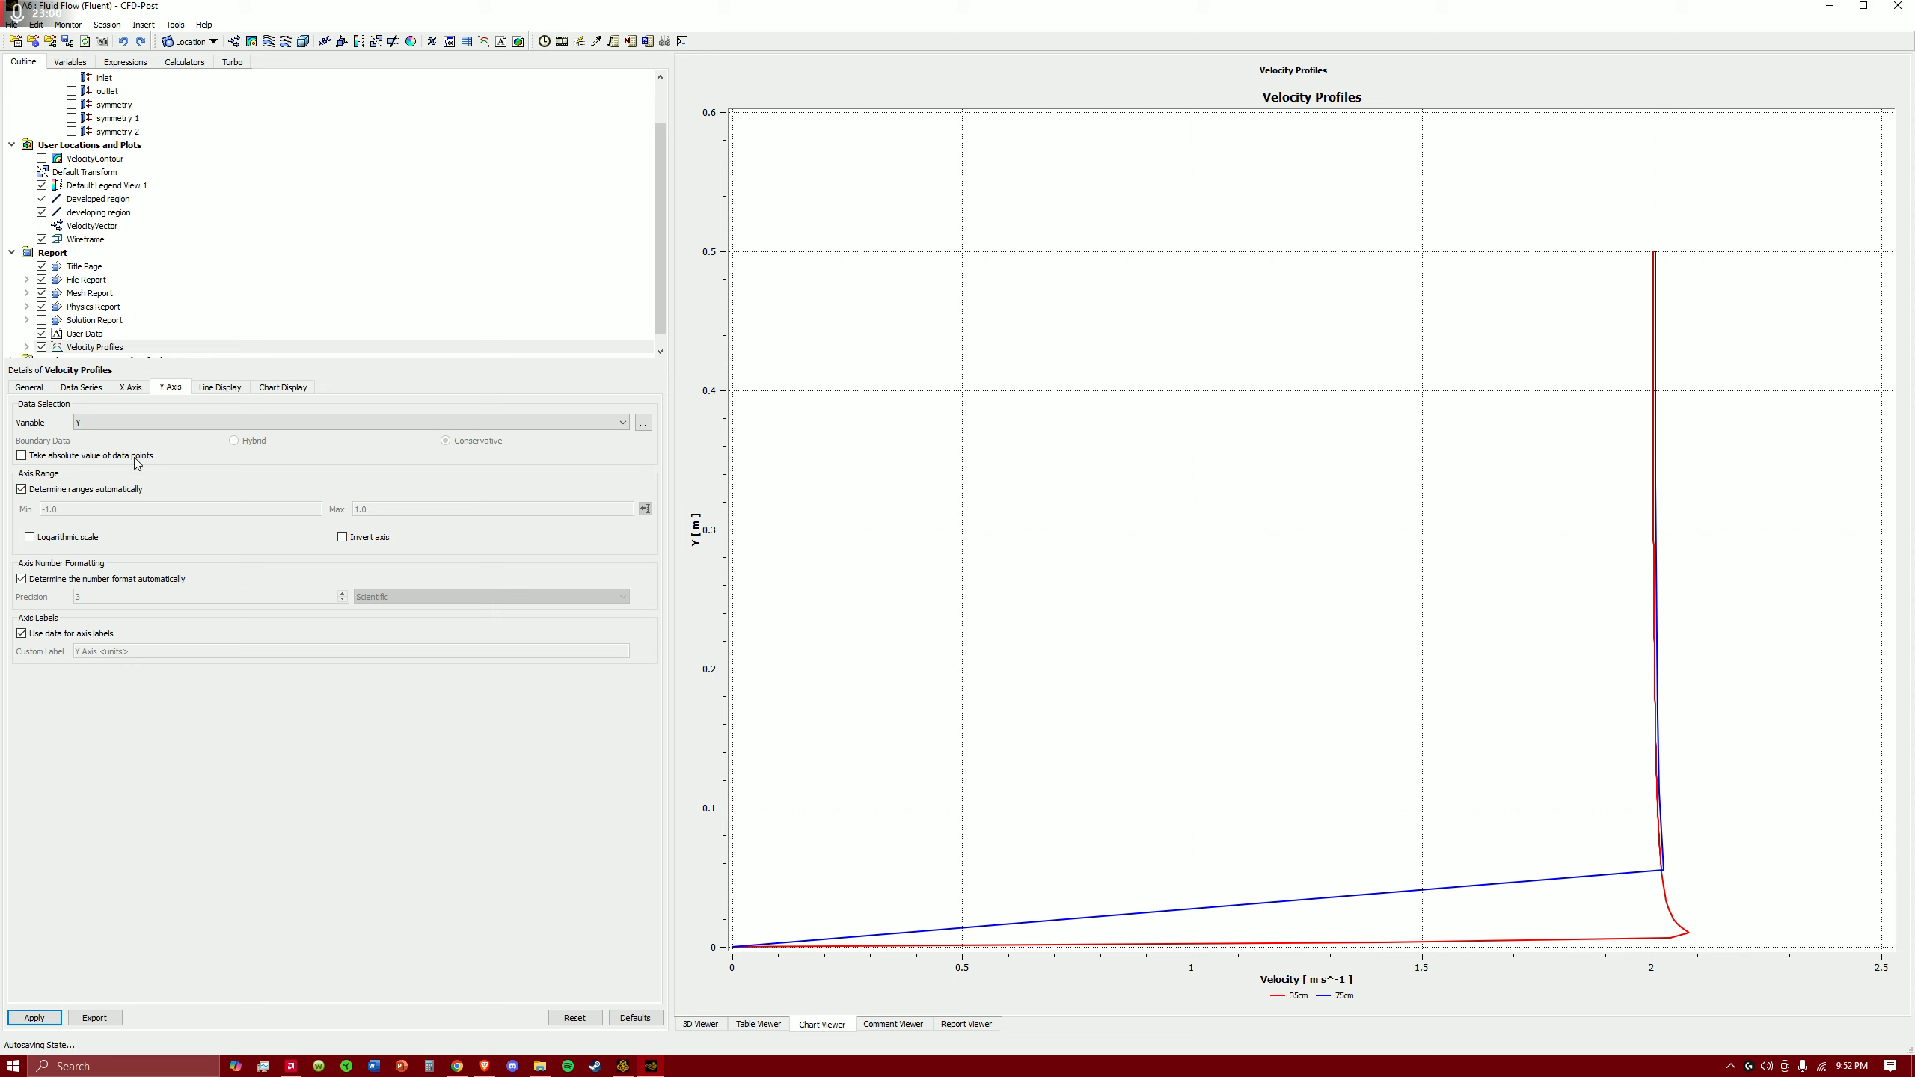
# - Turn off the automatic Y axis range, set it from 0 to 0.1, and apply it
pyautogui.click(61, 490)
pyautogui.doubleClick(93, 509)
pyautogui.write('-1')
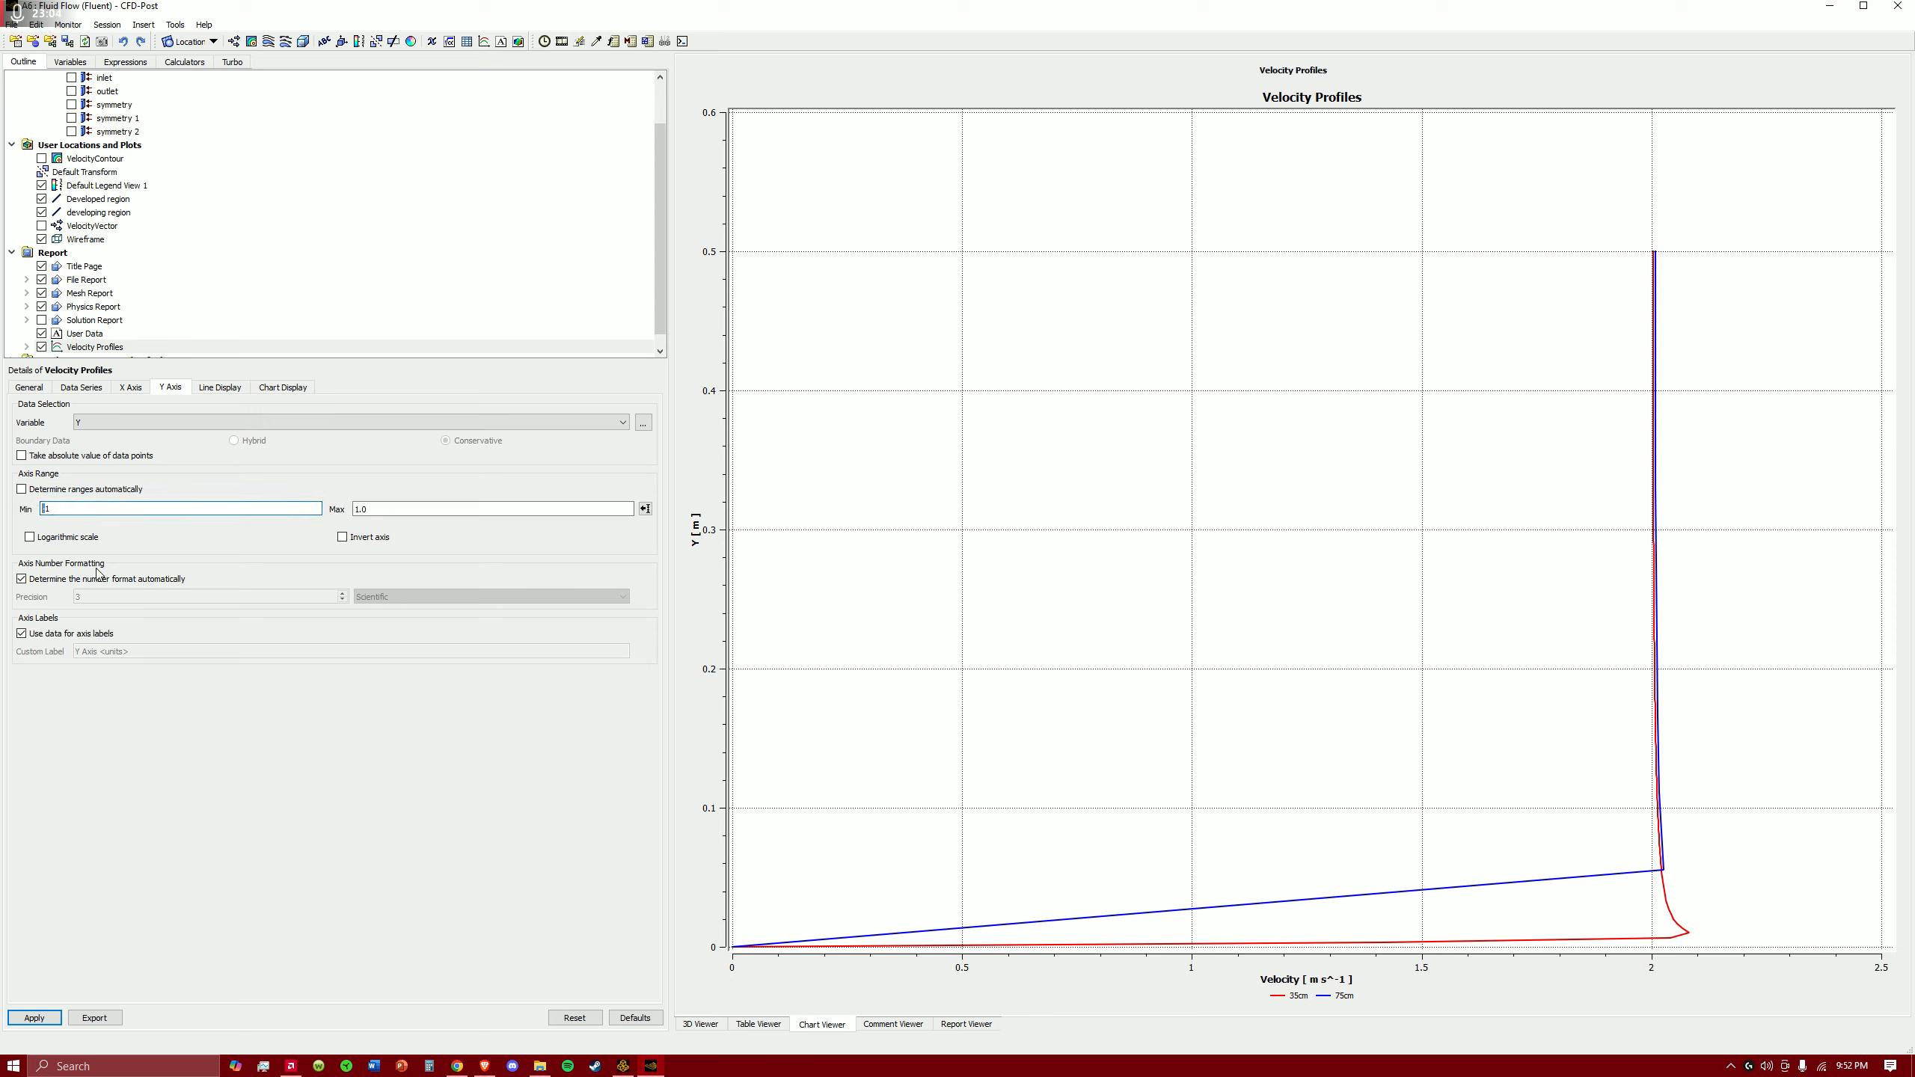
pyautogui.moveTo(66, 510); pyautogui.dragTo(40, 509)
pyautogui.write('0')
pyautogui.click(277, 809)
pyautogui.click(385, 512)
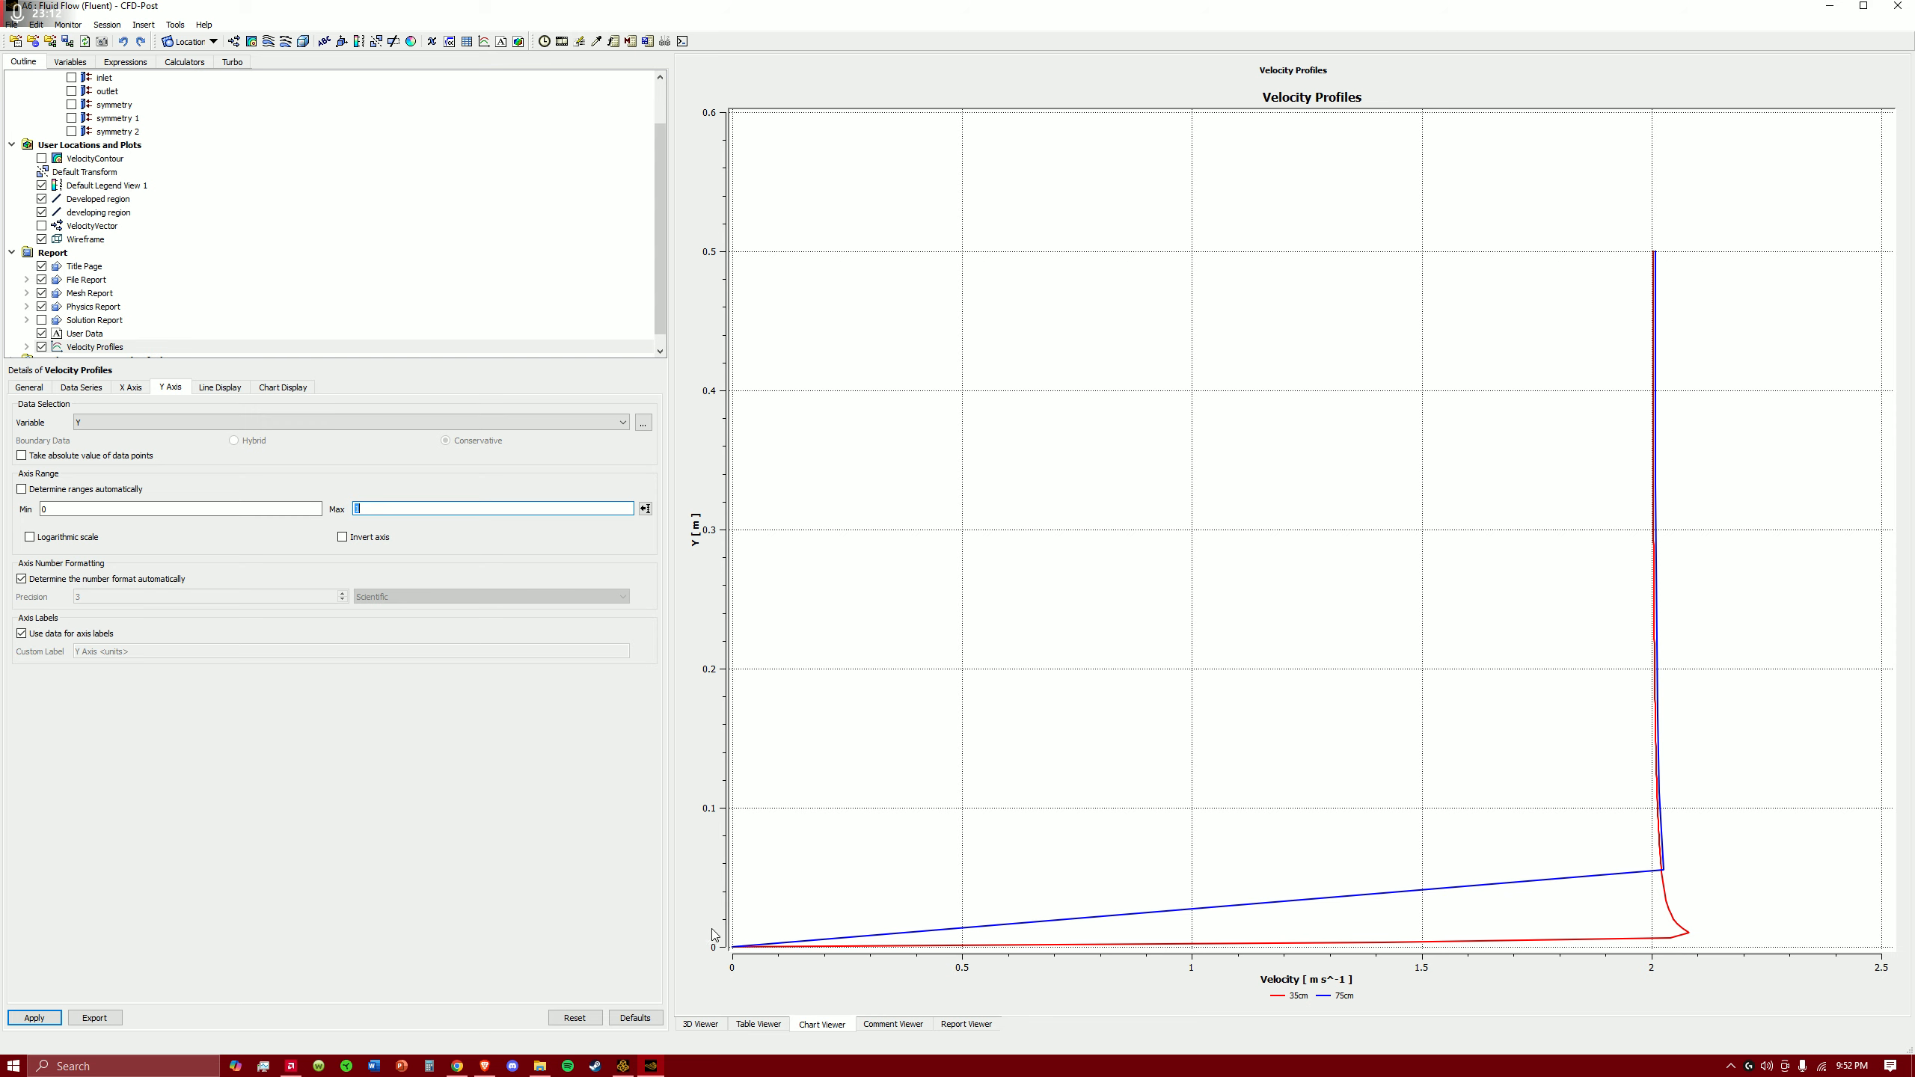
pyautogui.write('.')
pyautogui.click(30, 1018)
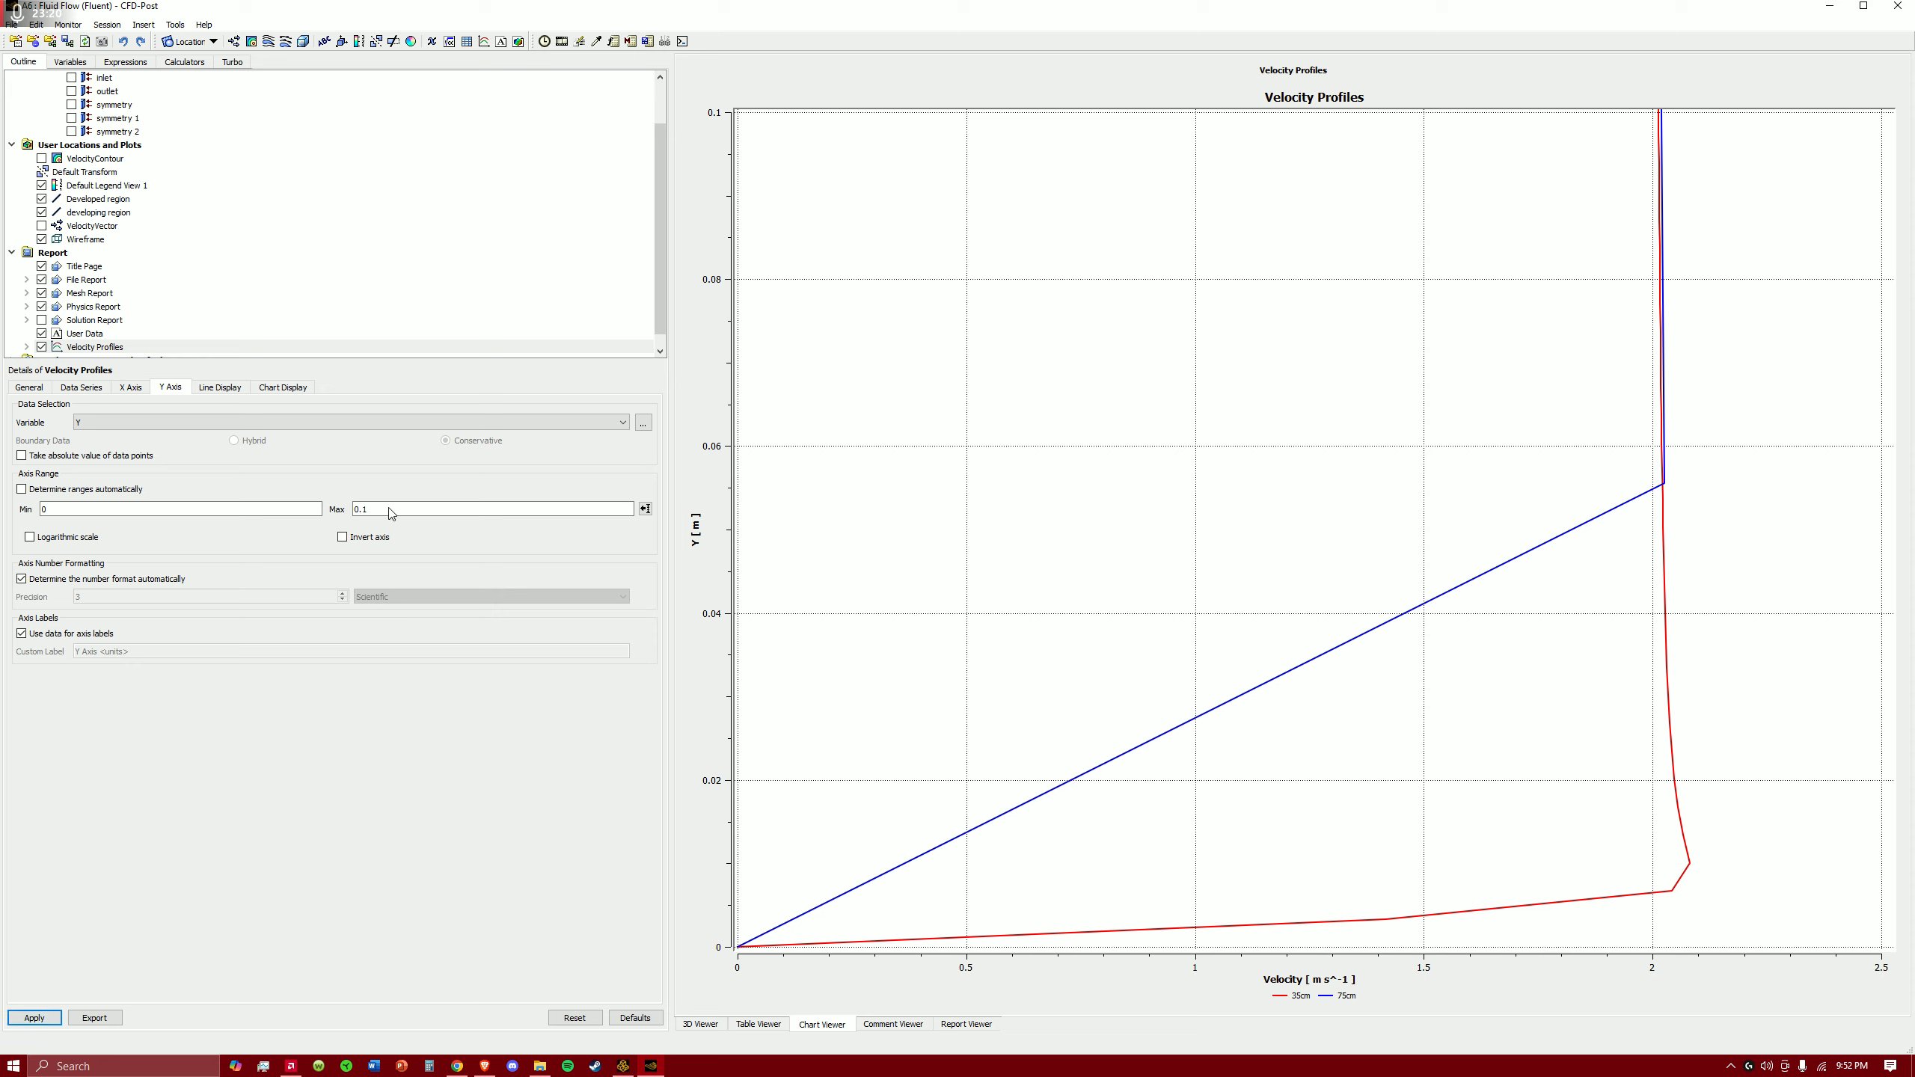
# - Reduce the Y axis maximum to 0.02 and apply it
pyautogui.doubleClick(365, 510)
pyautogui.write('0.02')
pyautogui.click(35, 1018)
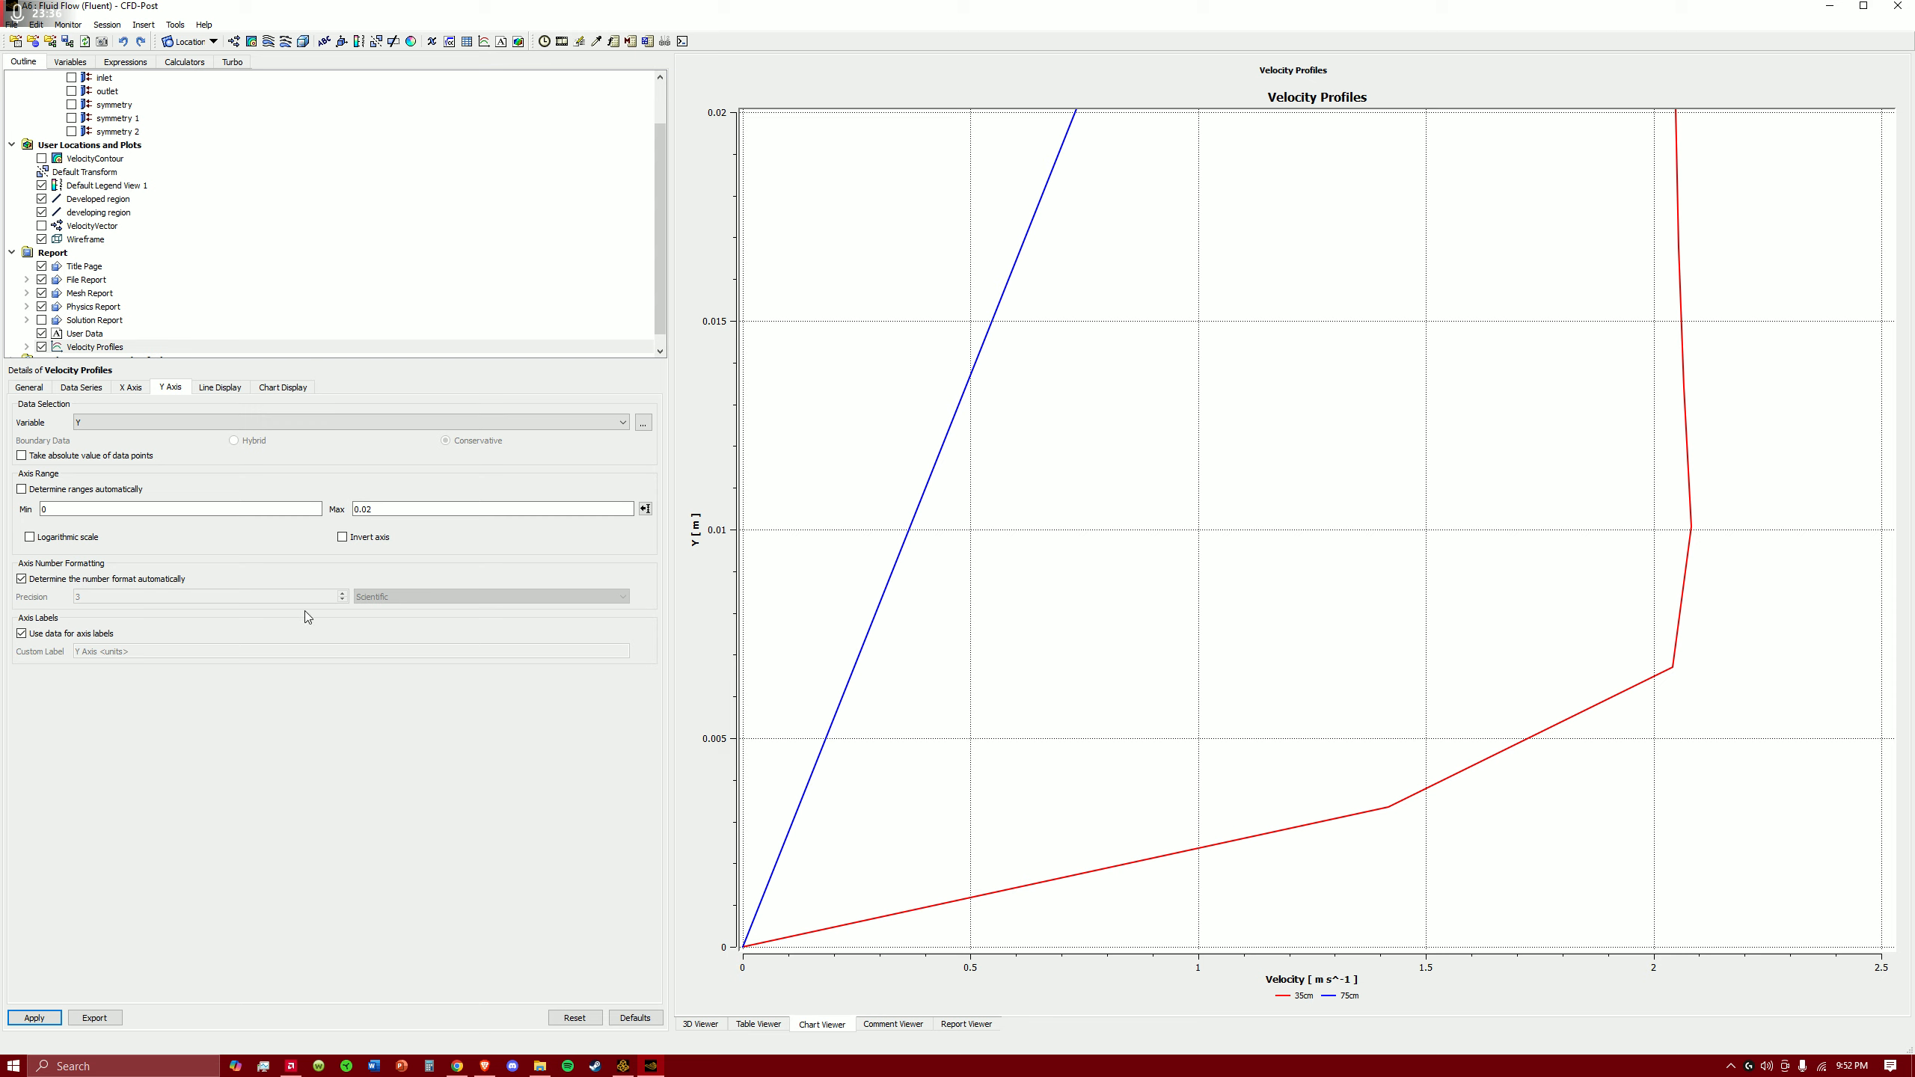
# - Examine the chart's data series, axis, line display and chart display settings
pyautogui.click(81, 389)
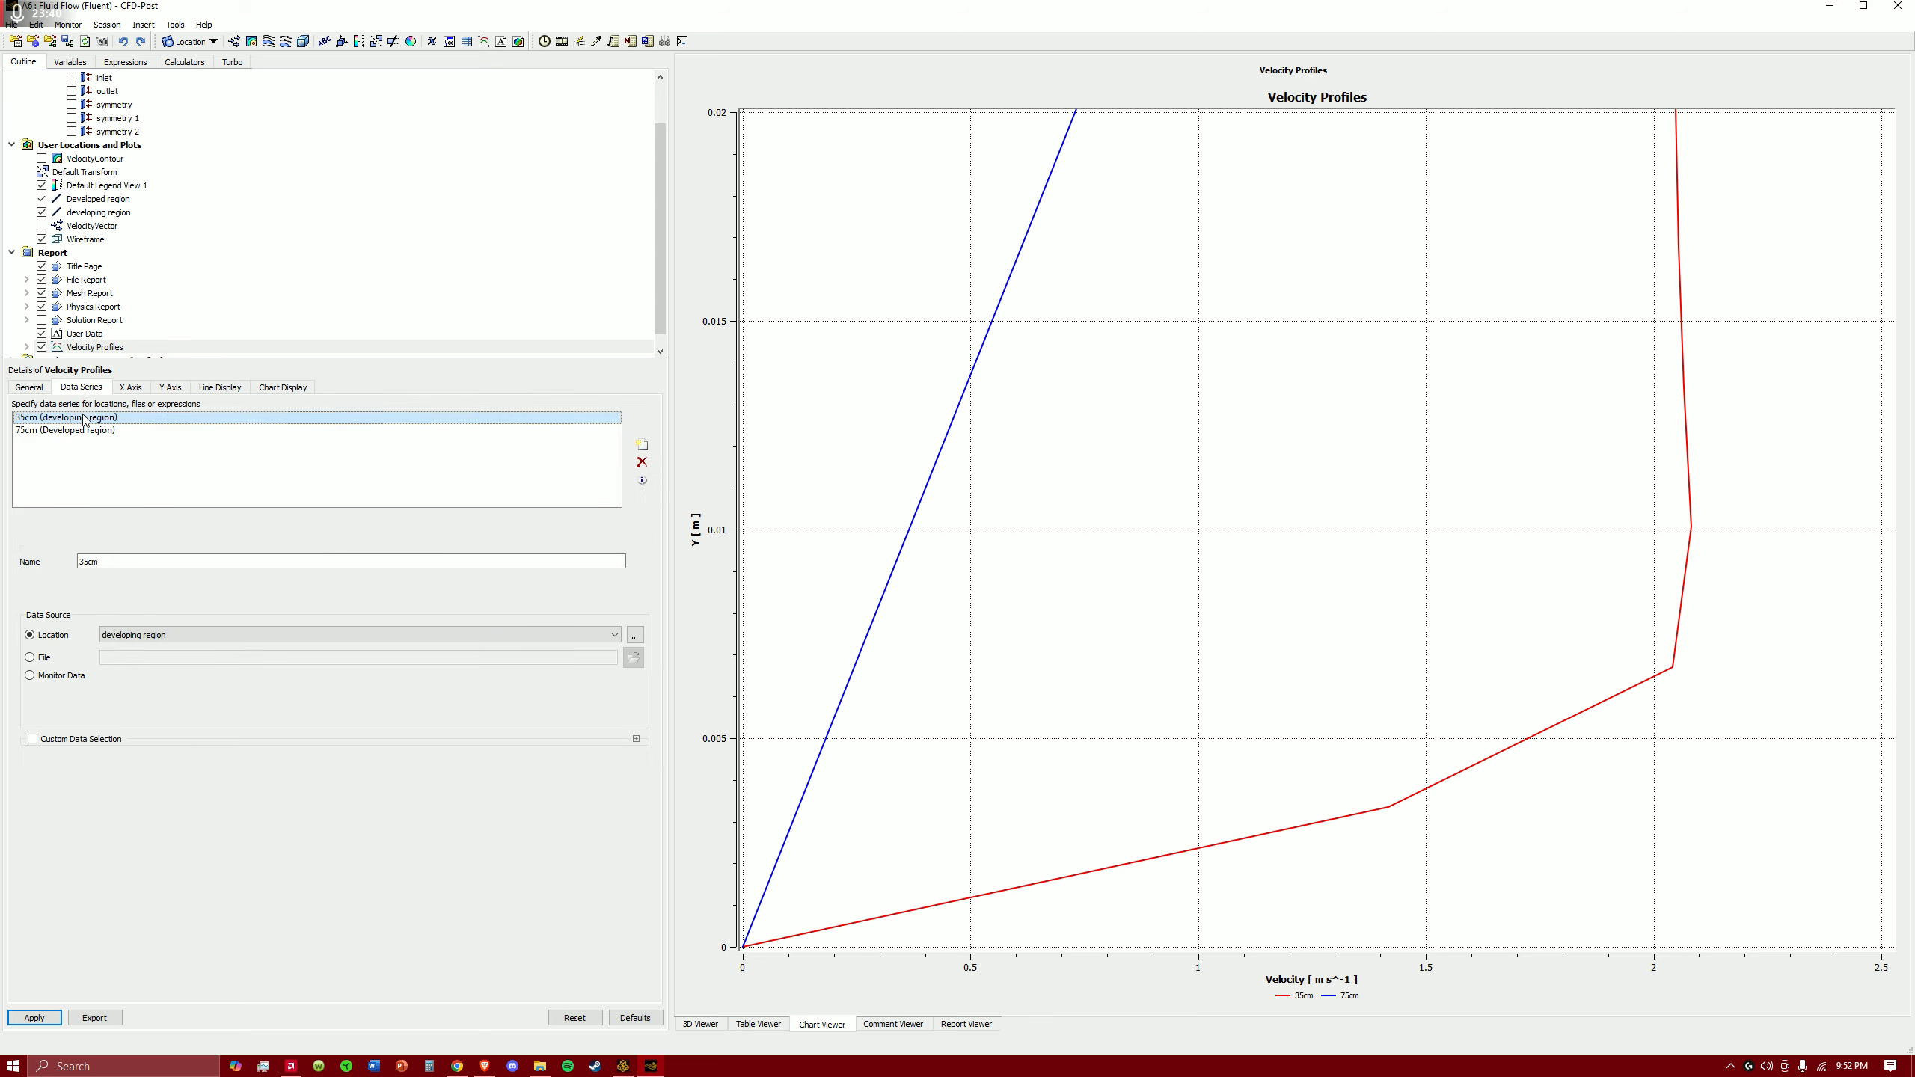
pyautogui.click(82, 418)
pyautogui.click(131, 389)
pyautogui.click(172, 388)
pyautogui.click(205, 390)
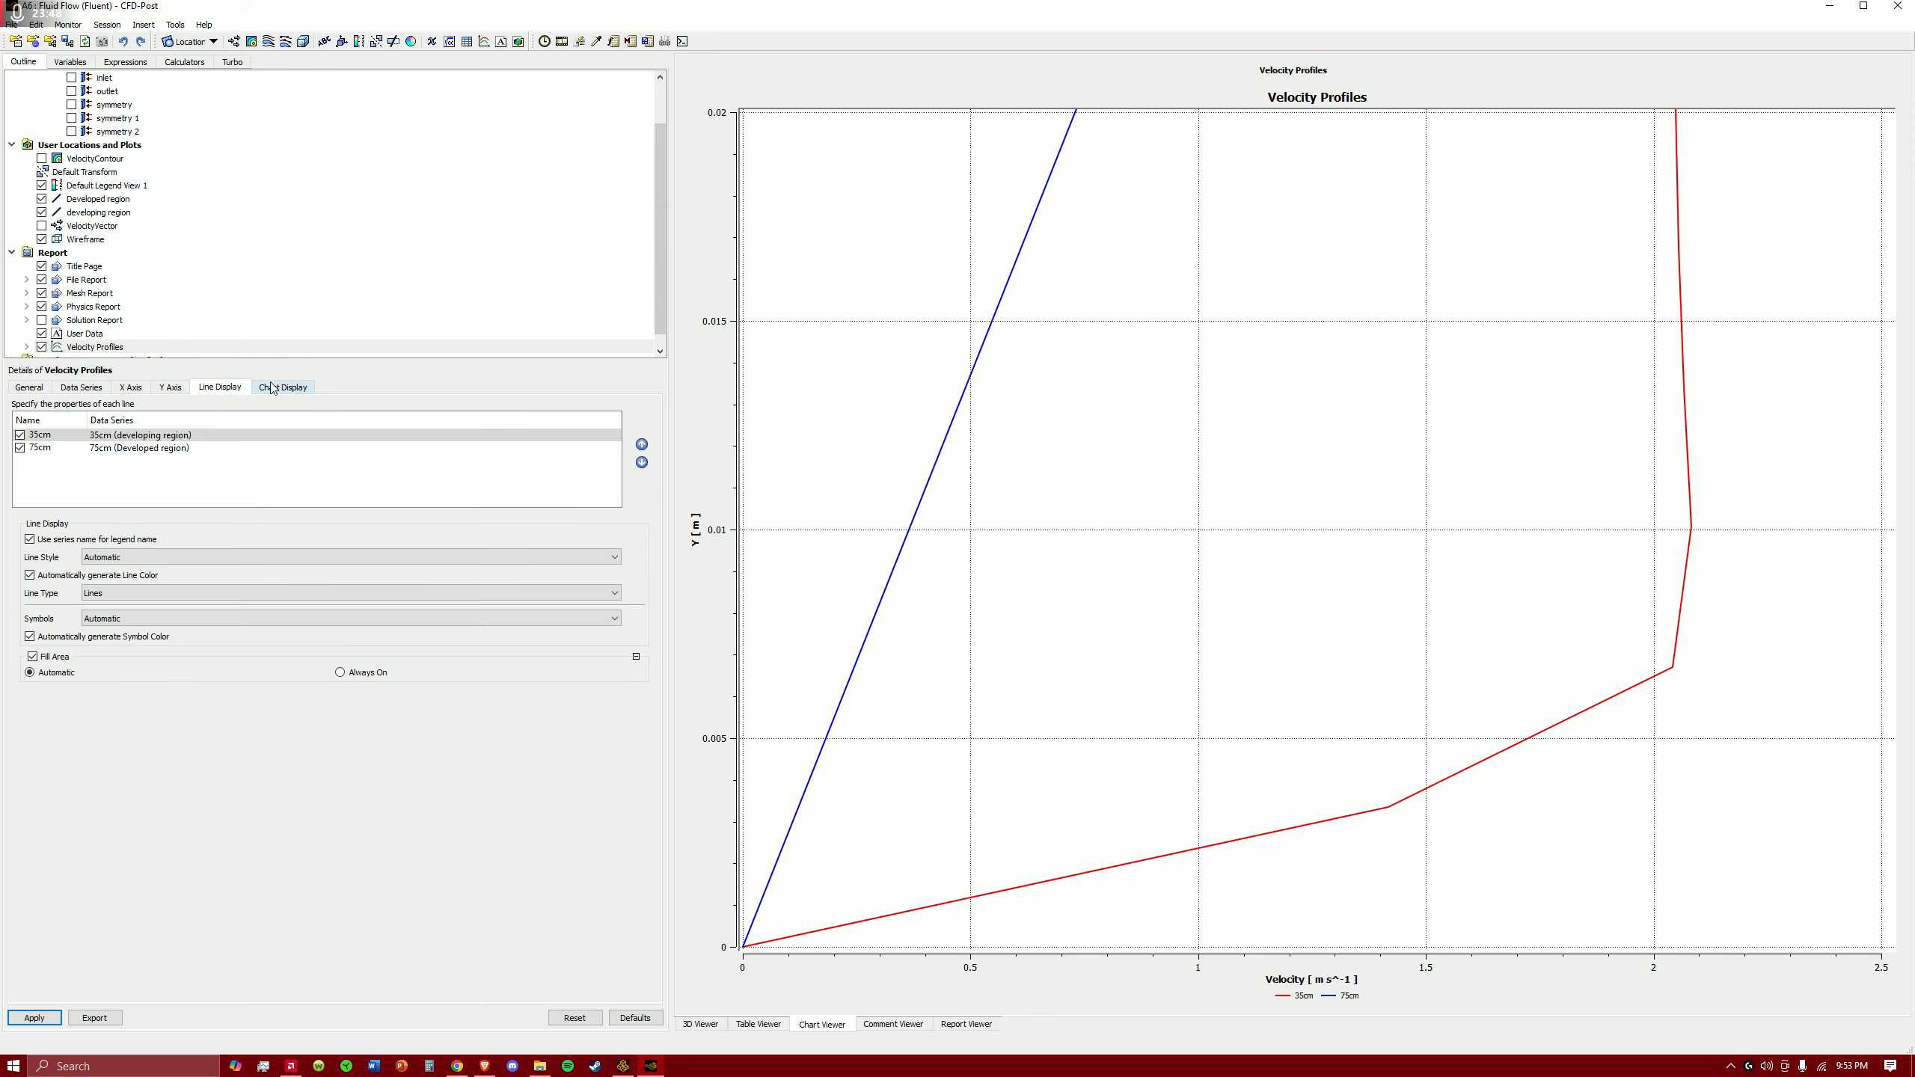
pyautogui.click(273, 387)
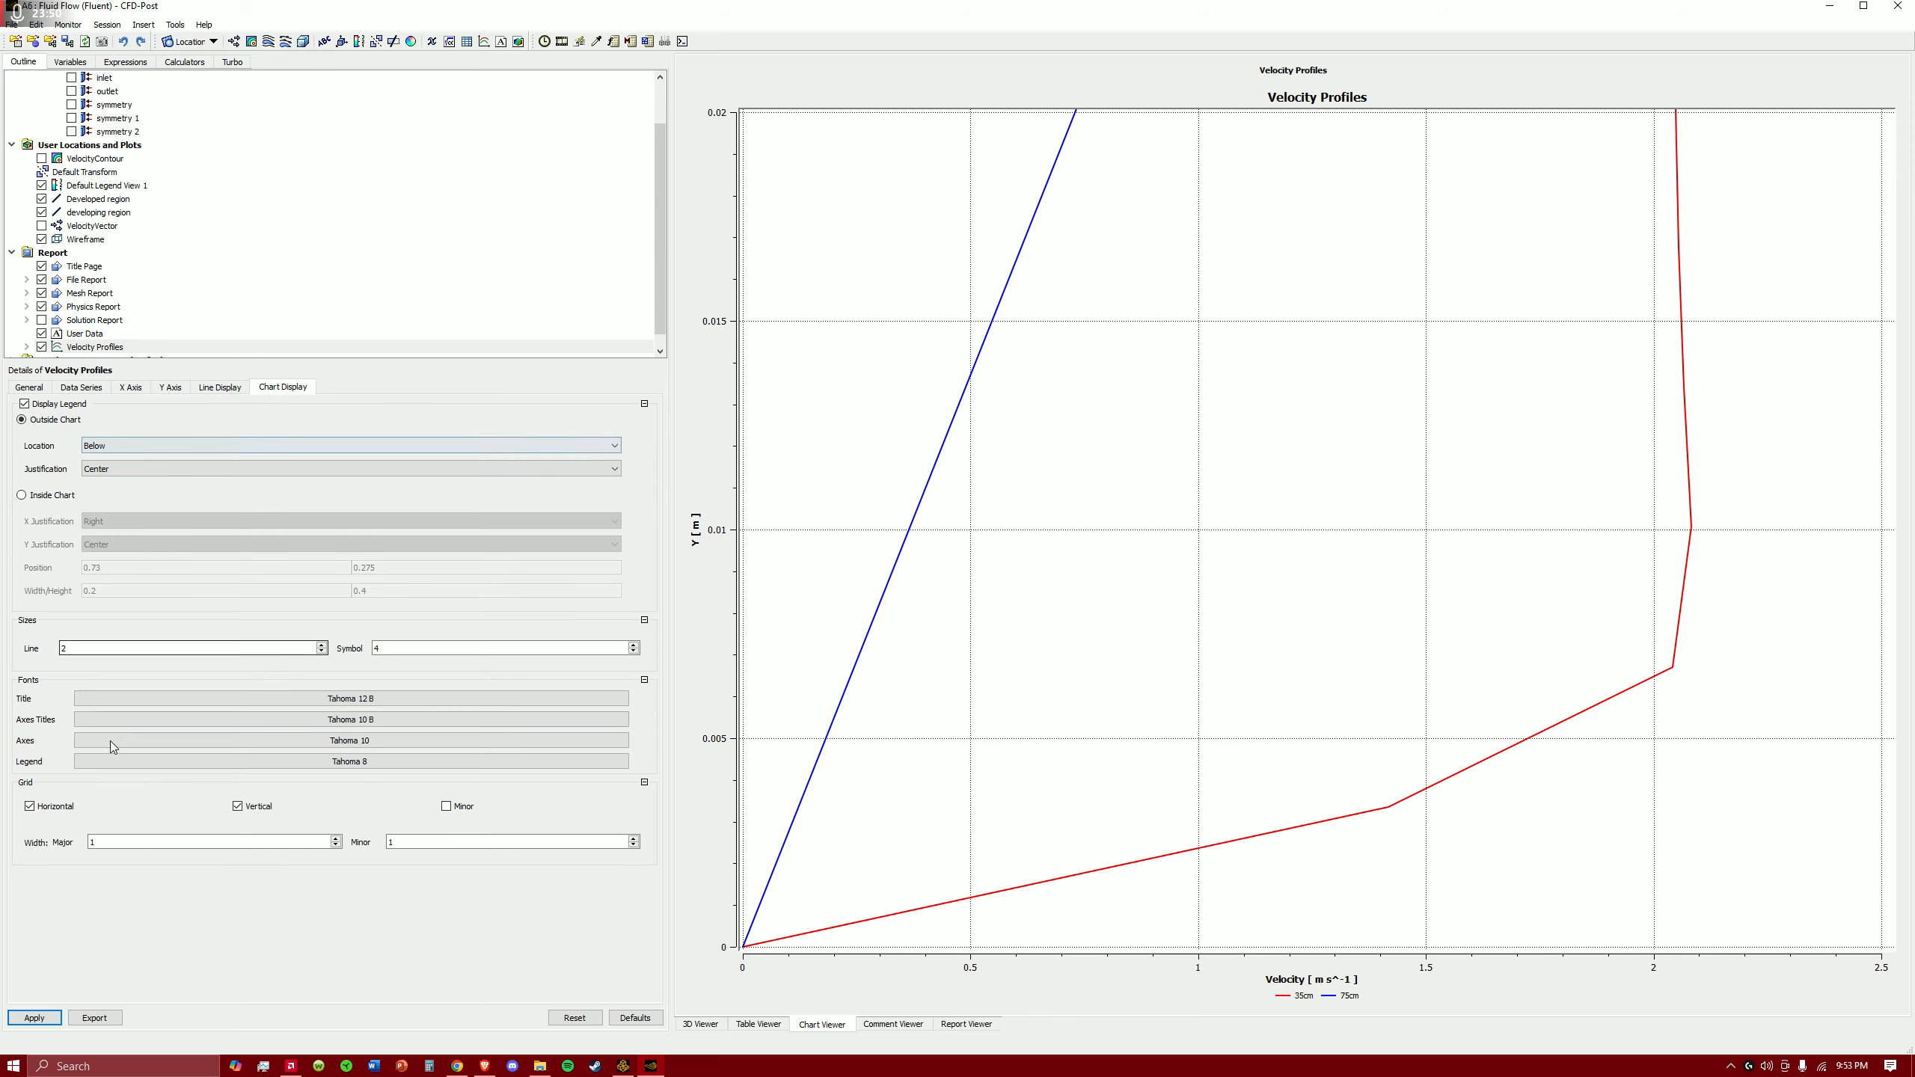
# - Try the XY - Scatter chart type, apply it, and return the chart to XY - Line
pyautogui.click(28, 387)
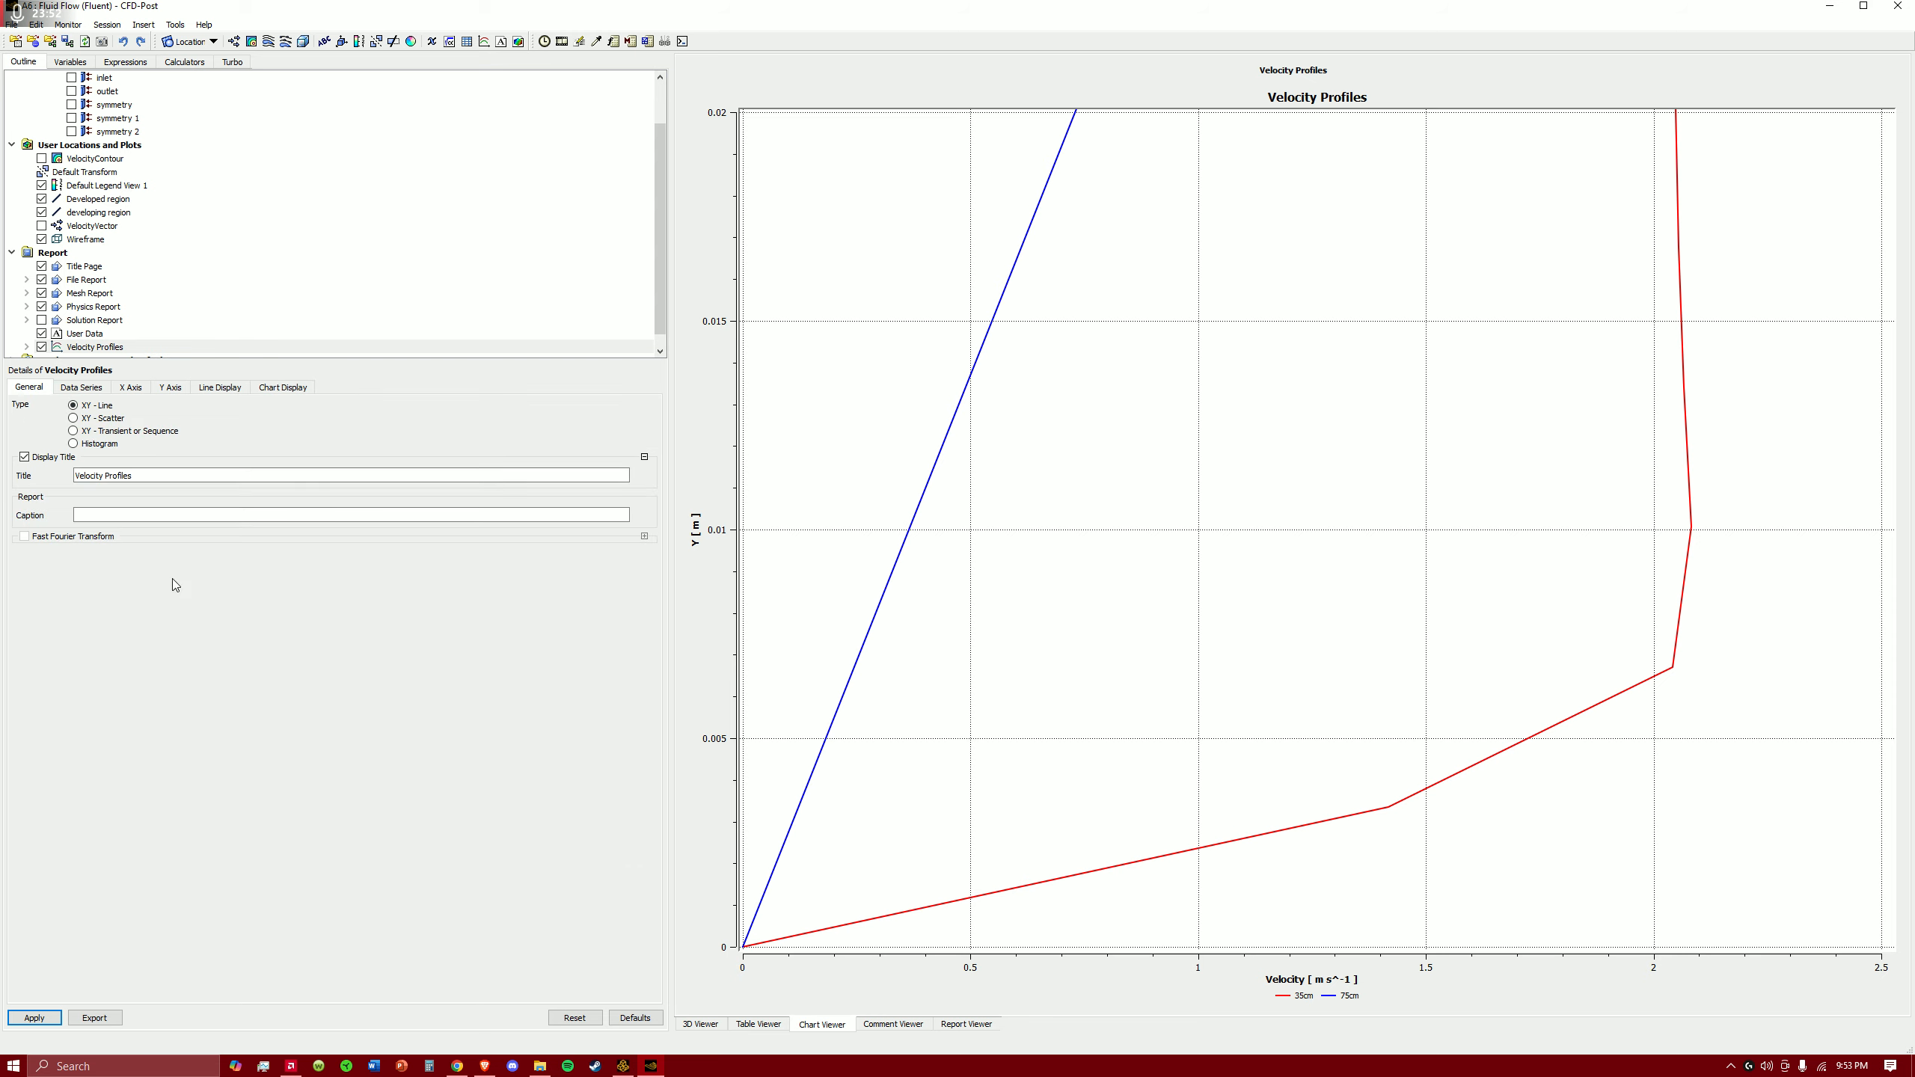
pyautogui.click(74, 418)
pyautogui.click(34, 1018)
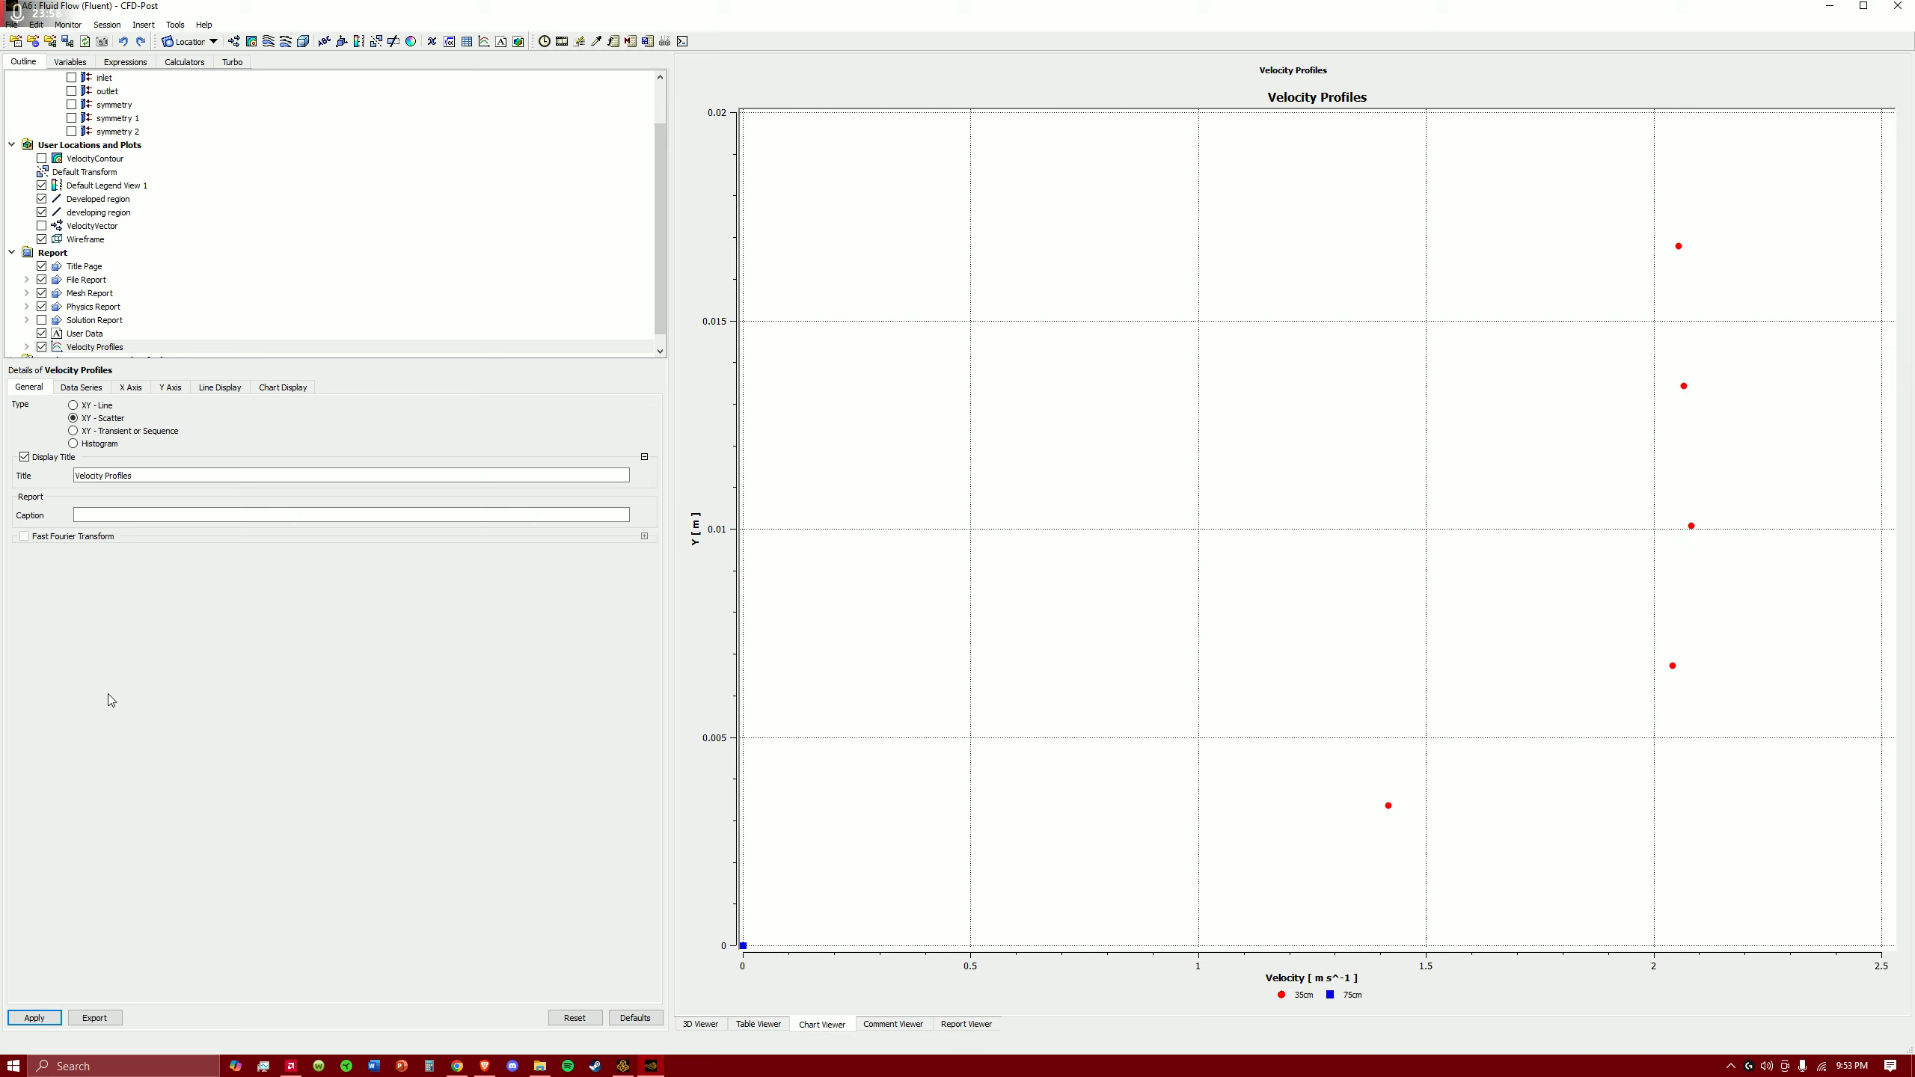
pyautogui.click(73, 406)
pyautogui.click(34, 1018)
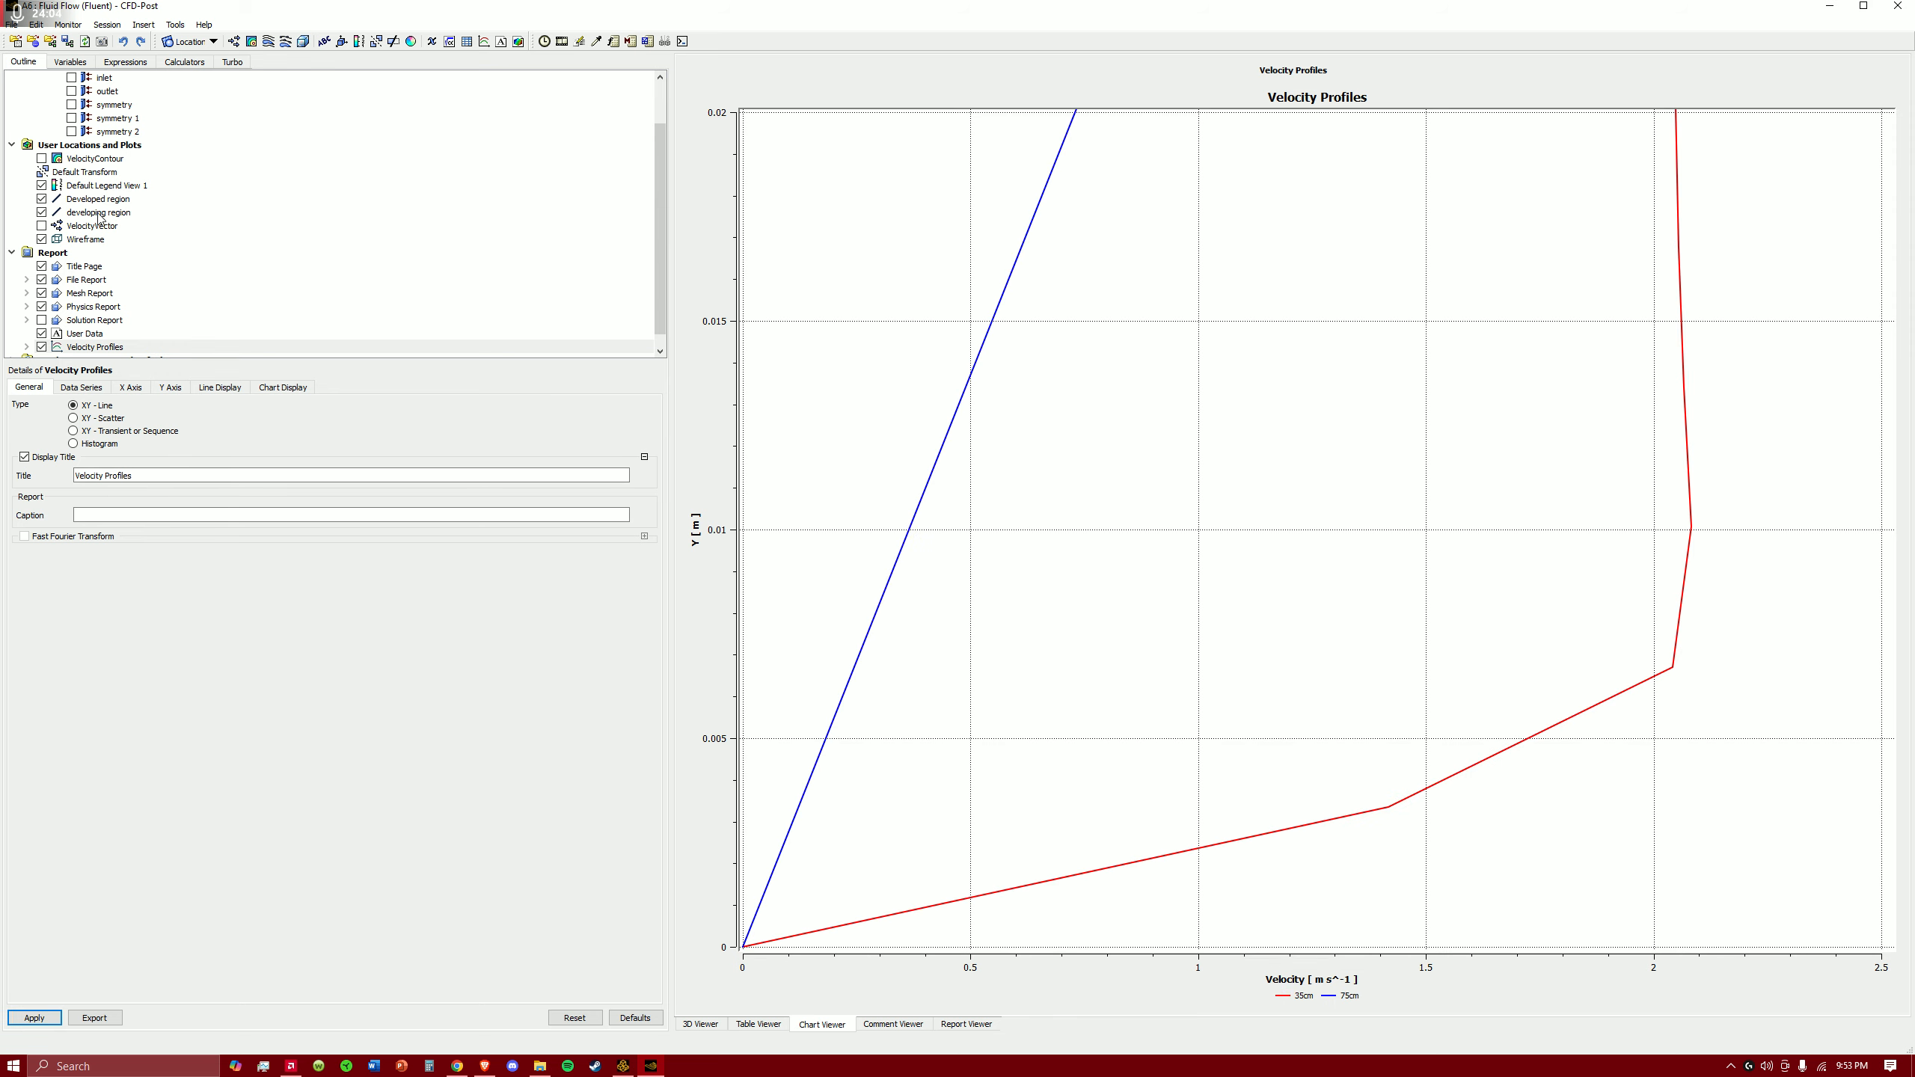
# - Check the developing region line's sampling and set the Developed region line's samples to 150, applying the change
pyautogui.click(96, 212)
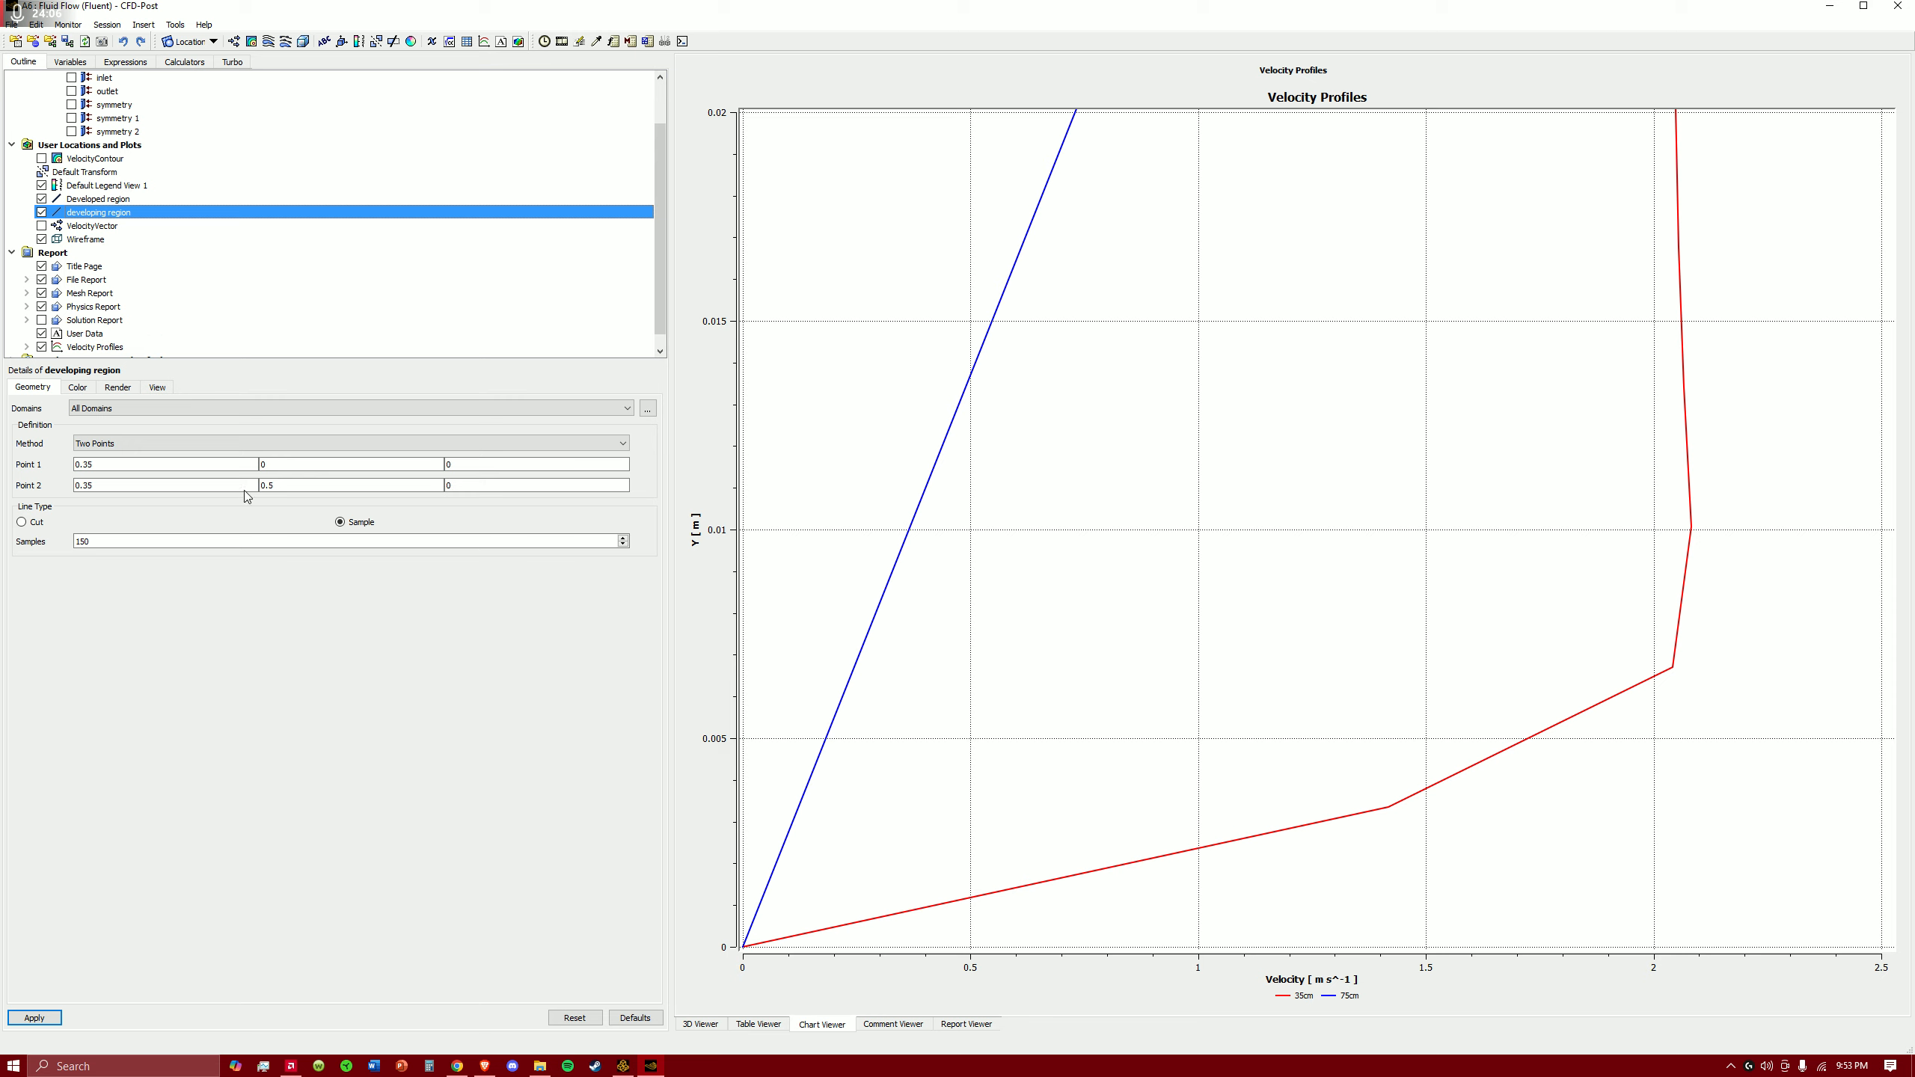
pyautogui.click(88, 199)
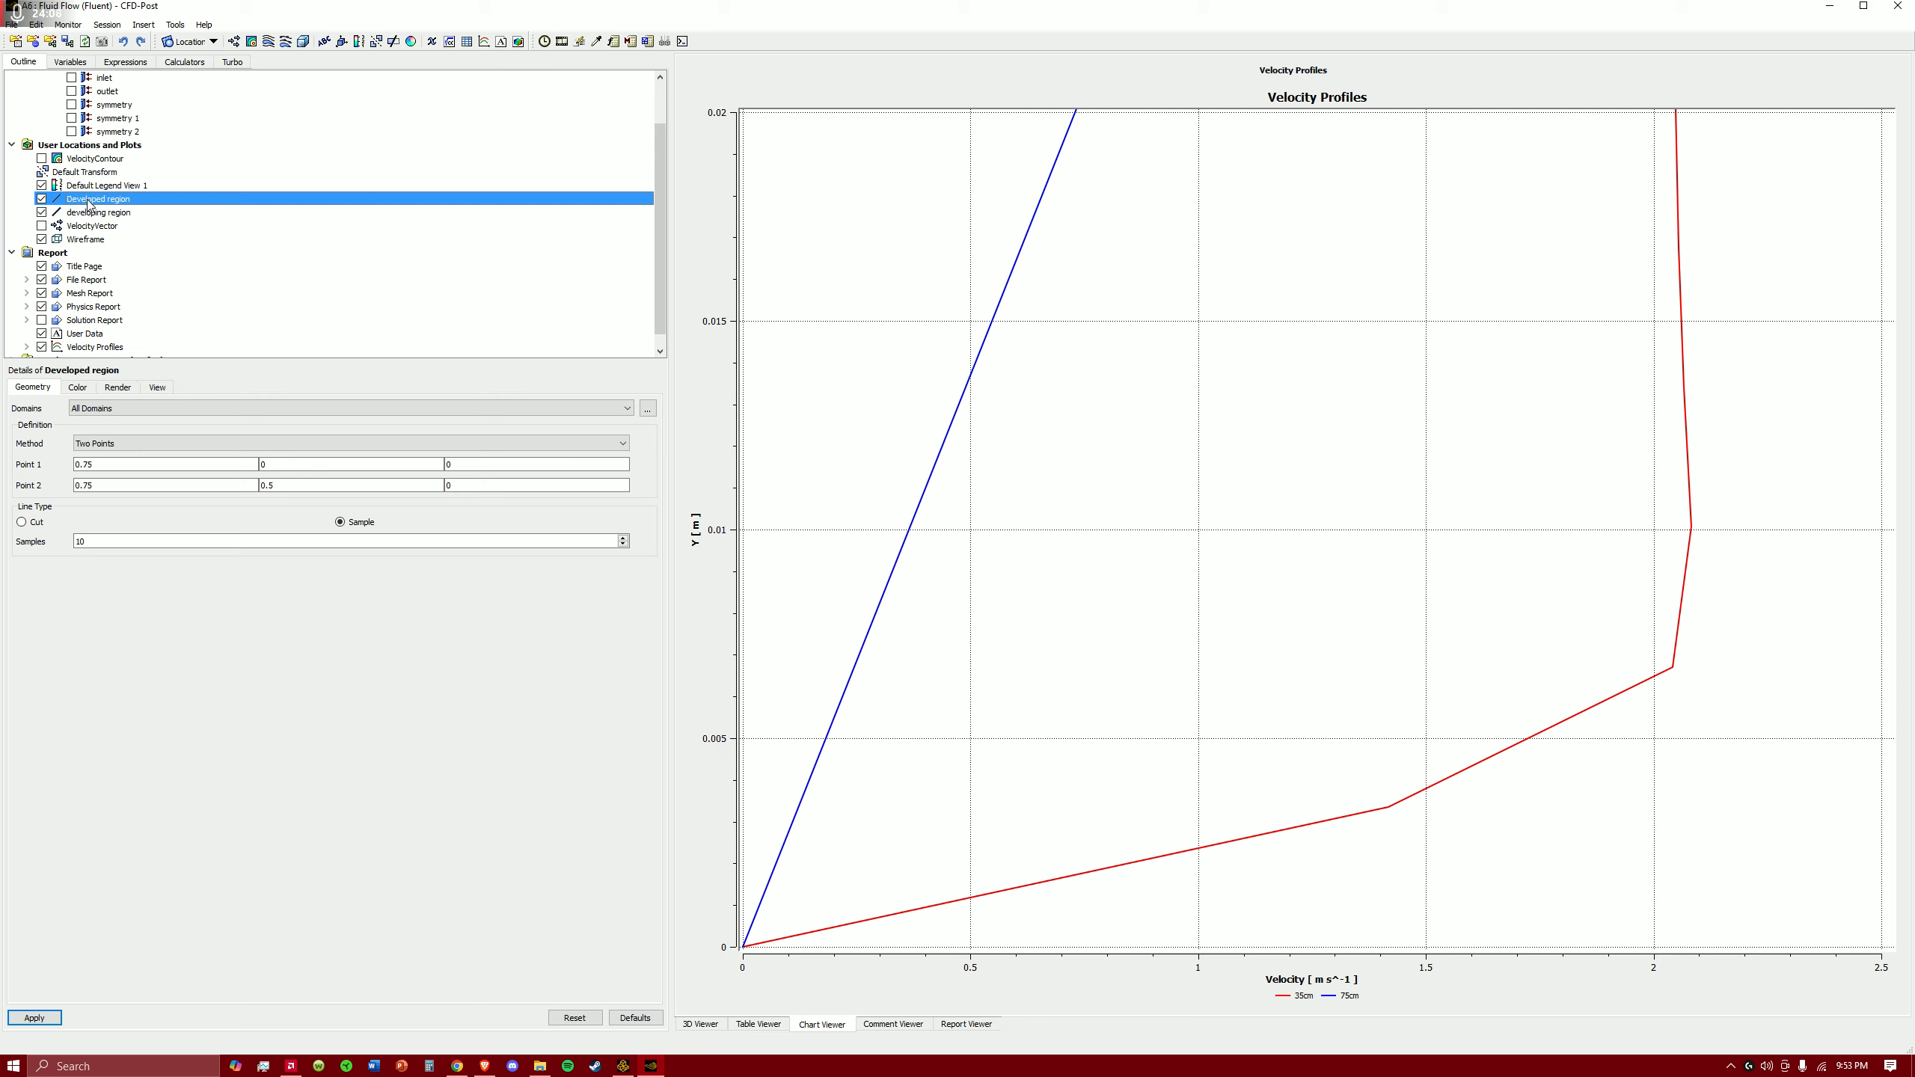
pyautogui.click(134, 537)
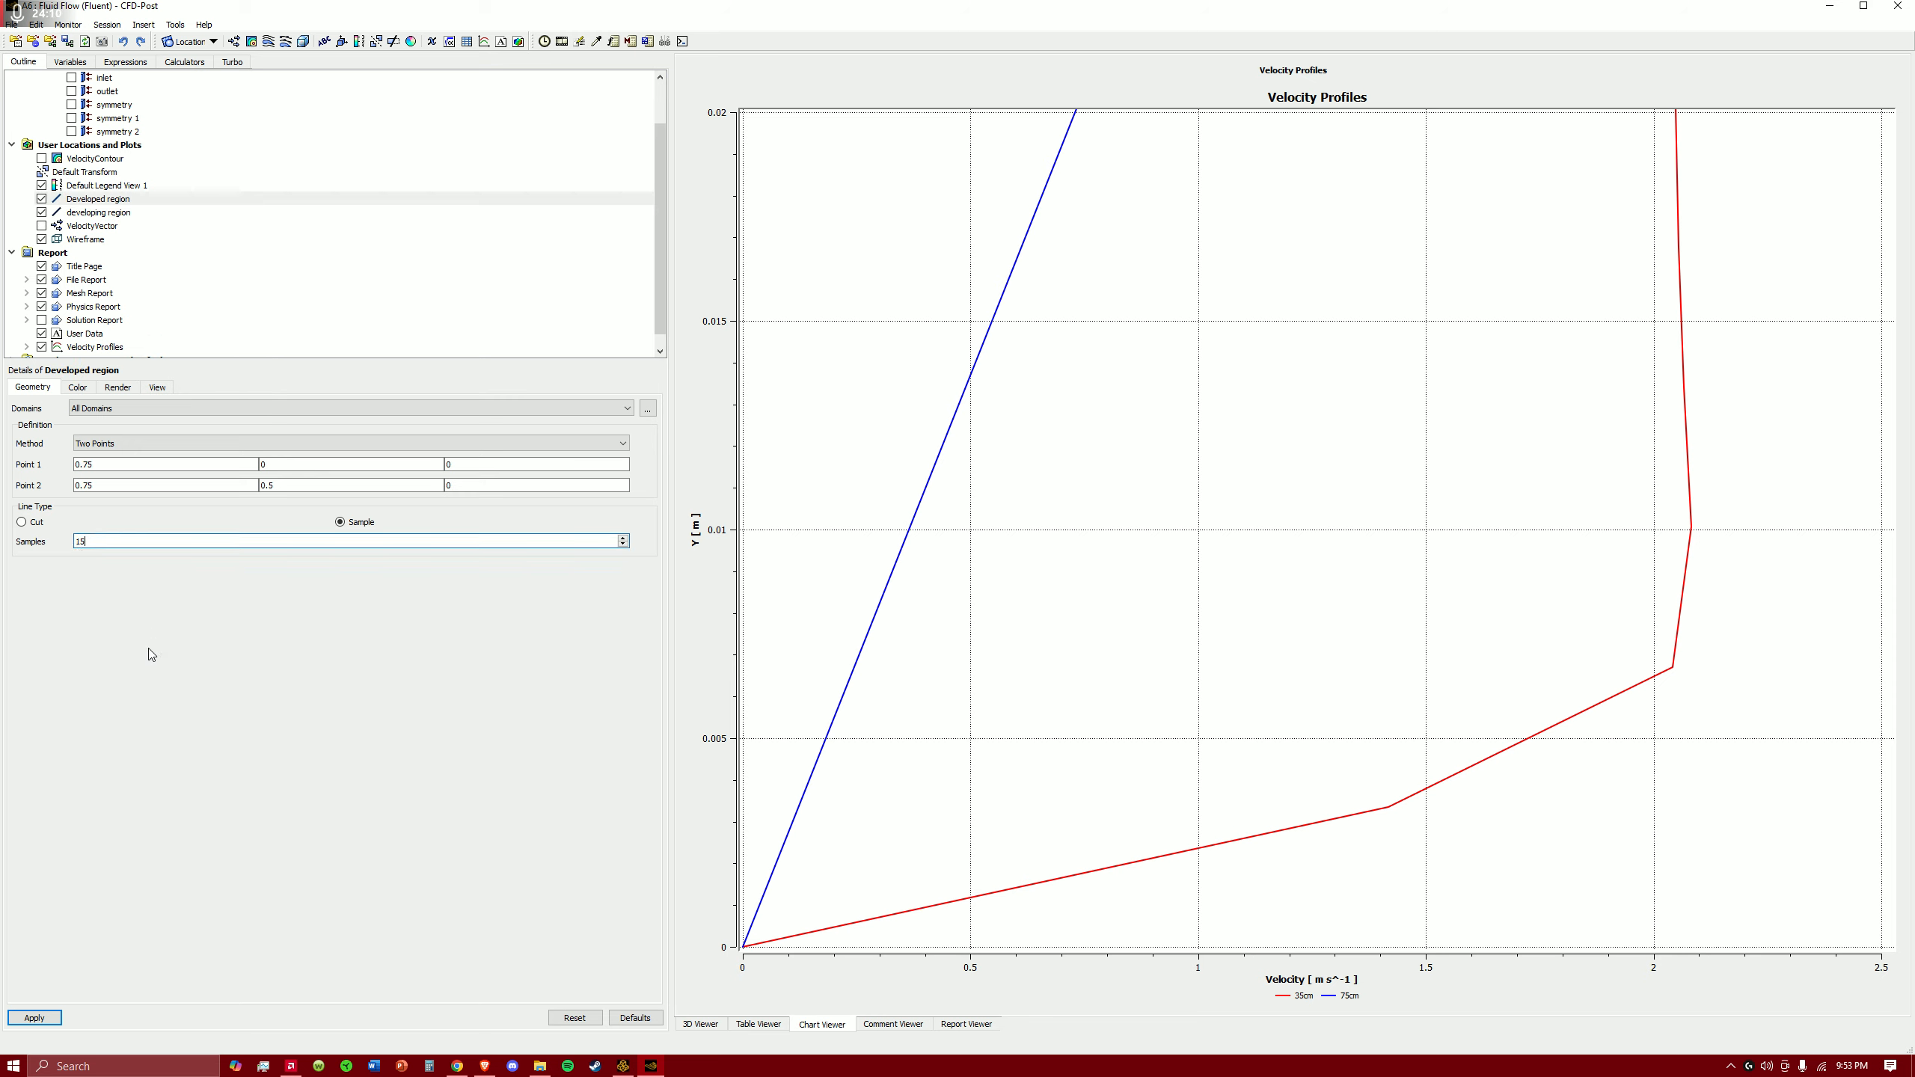
pyautogui.click(33, 1018)
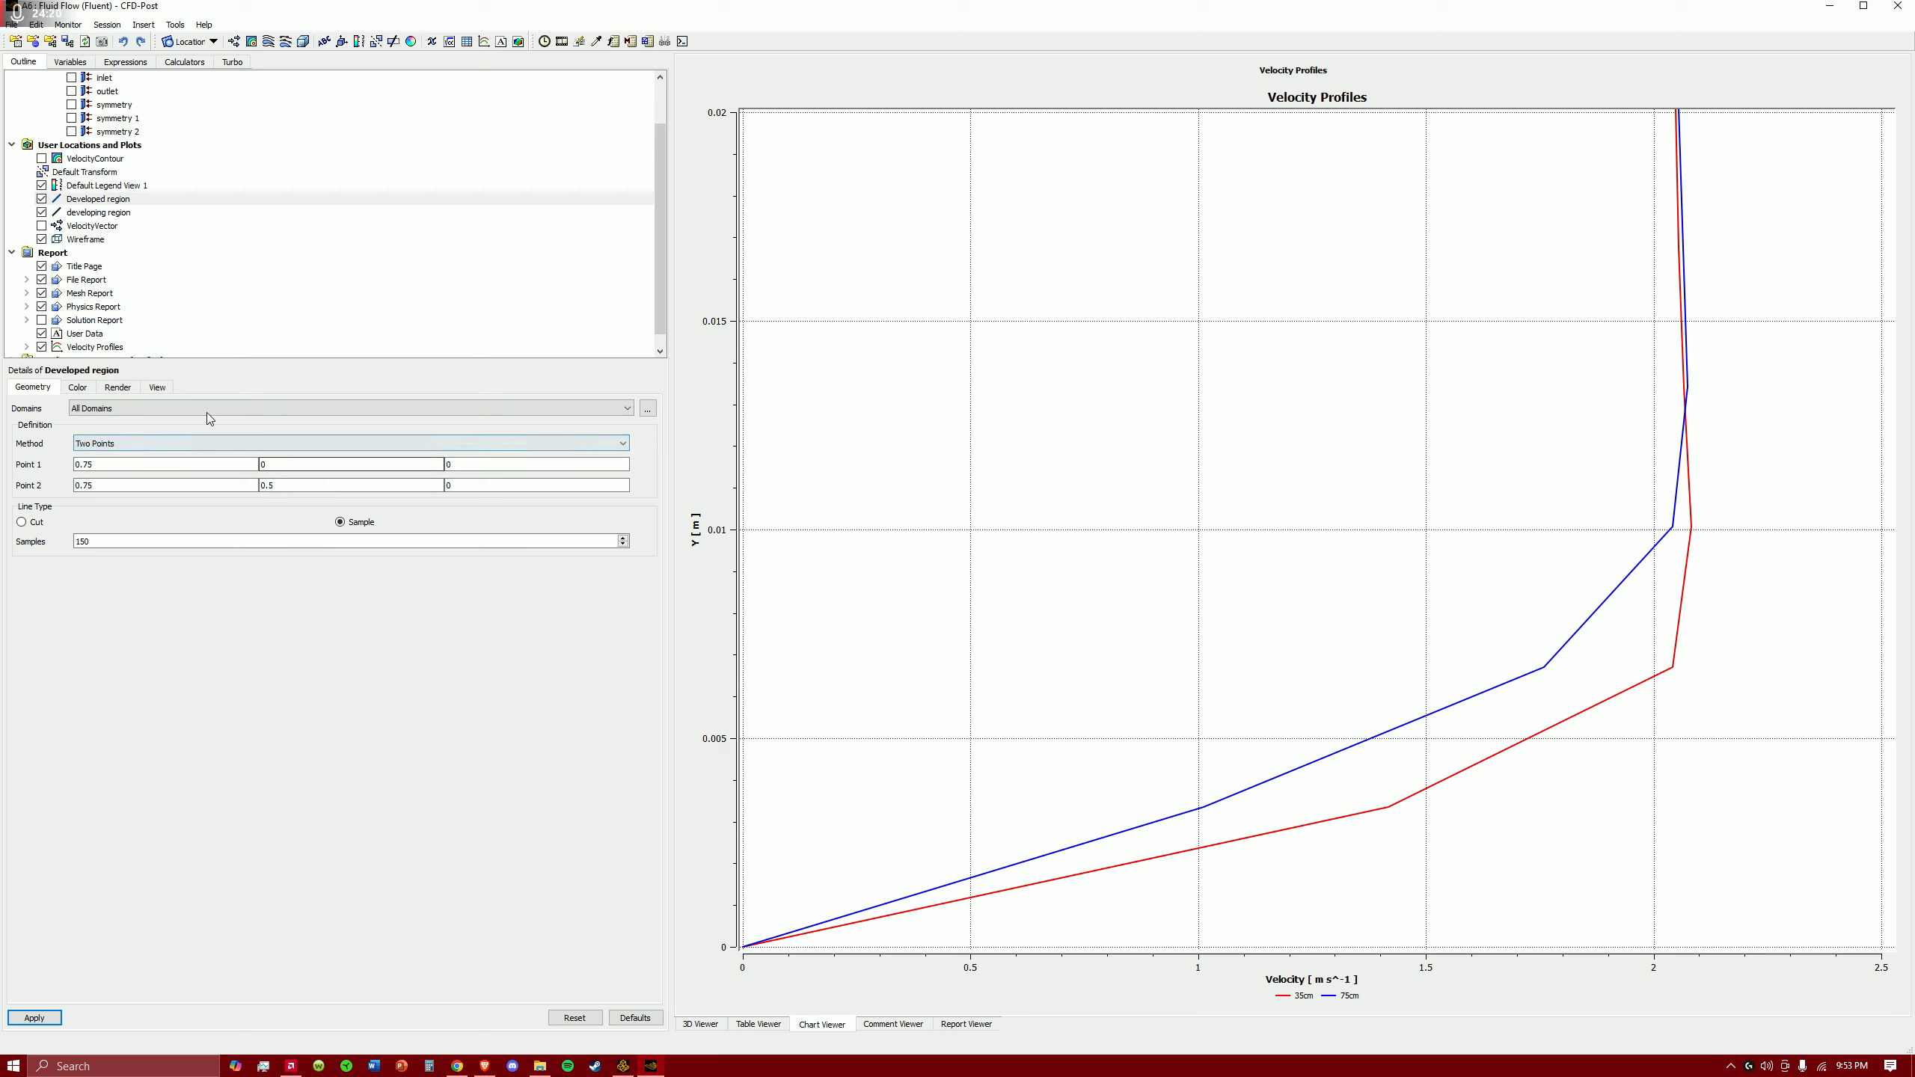
# - Set the Developed region line's samples to 300 and apply the change
pyautogui.doubleClick(81, 541)
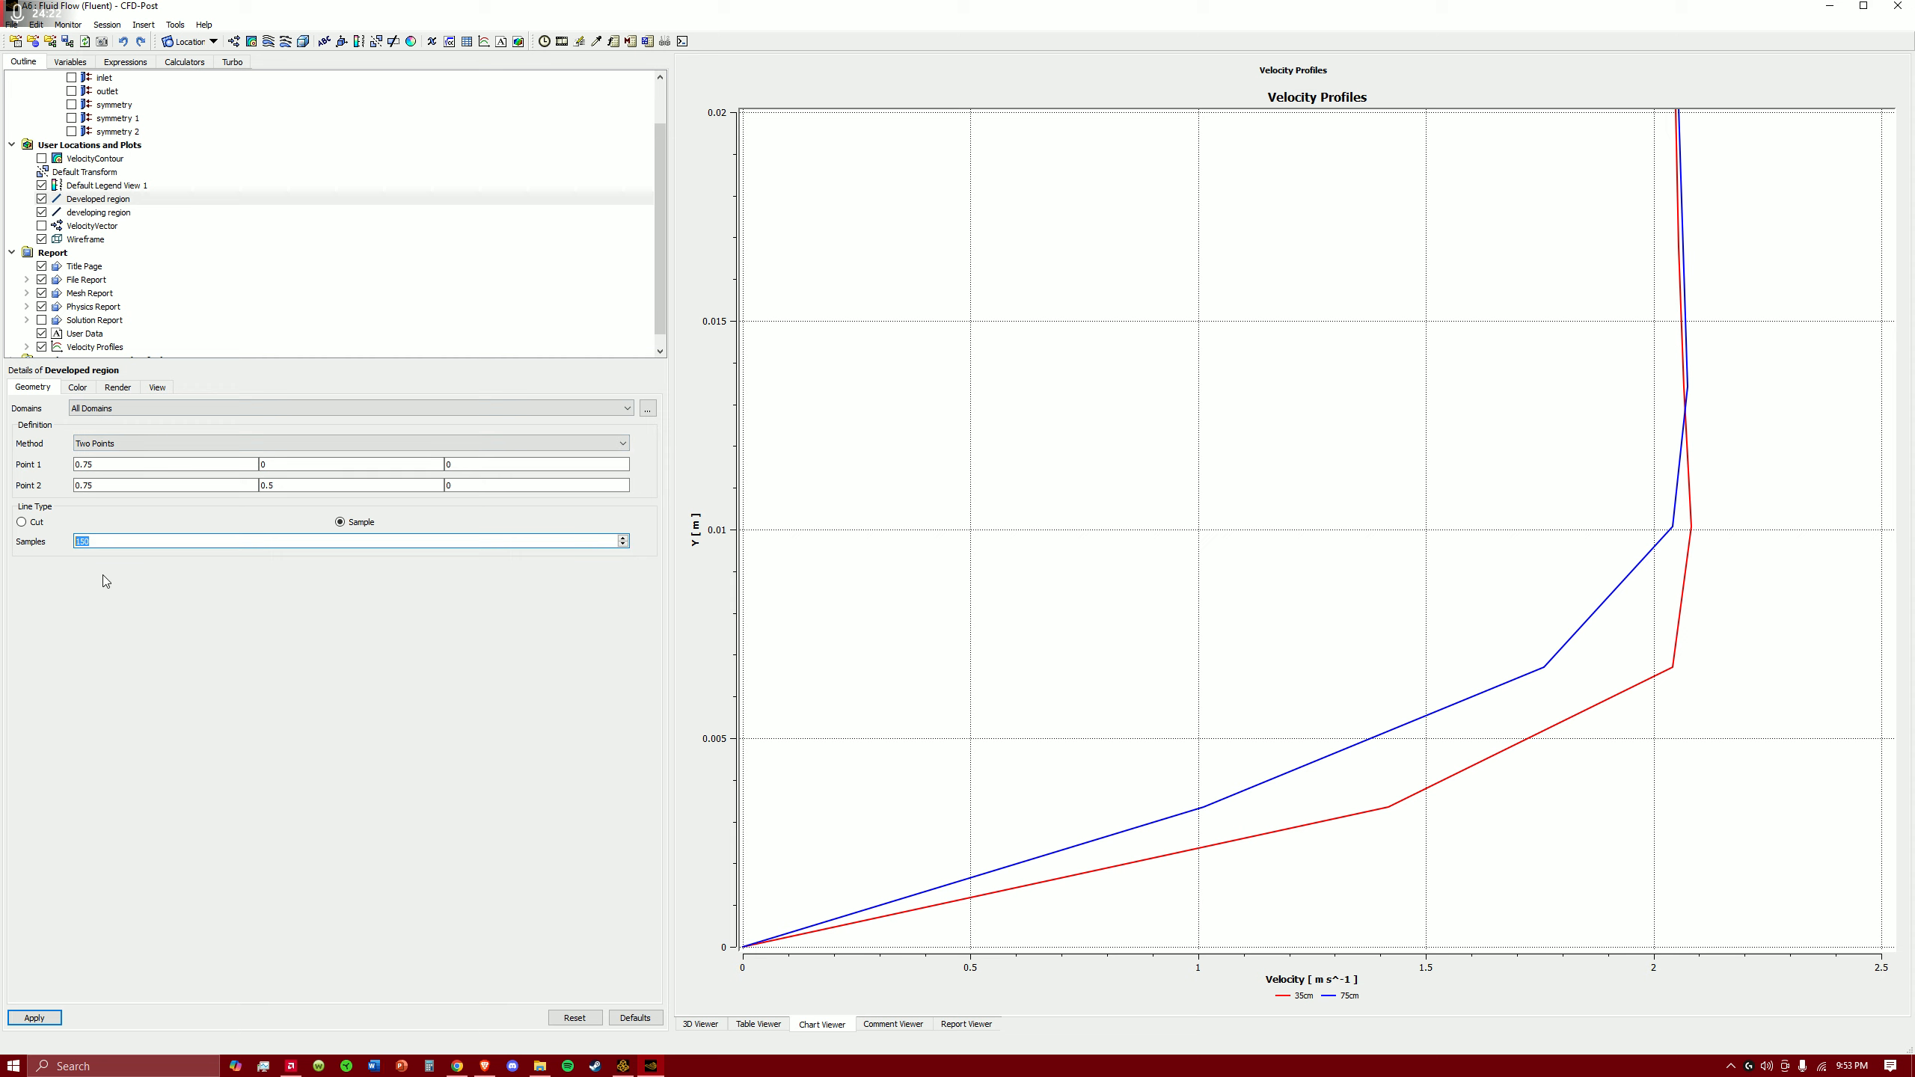
pyautogui.write('300')
pyautogui.click(116, 214)
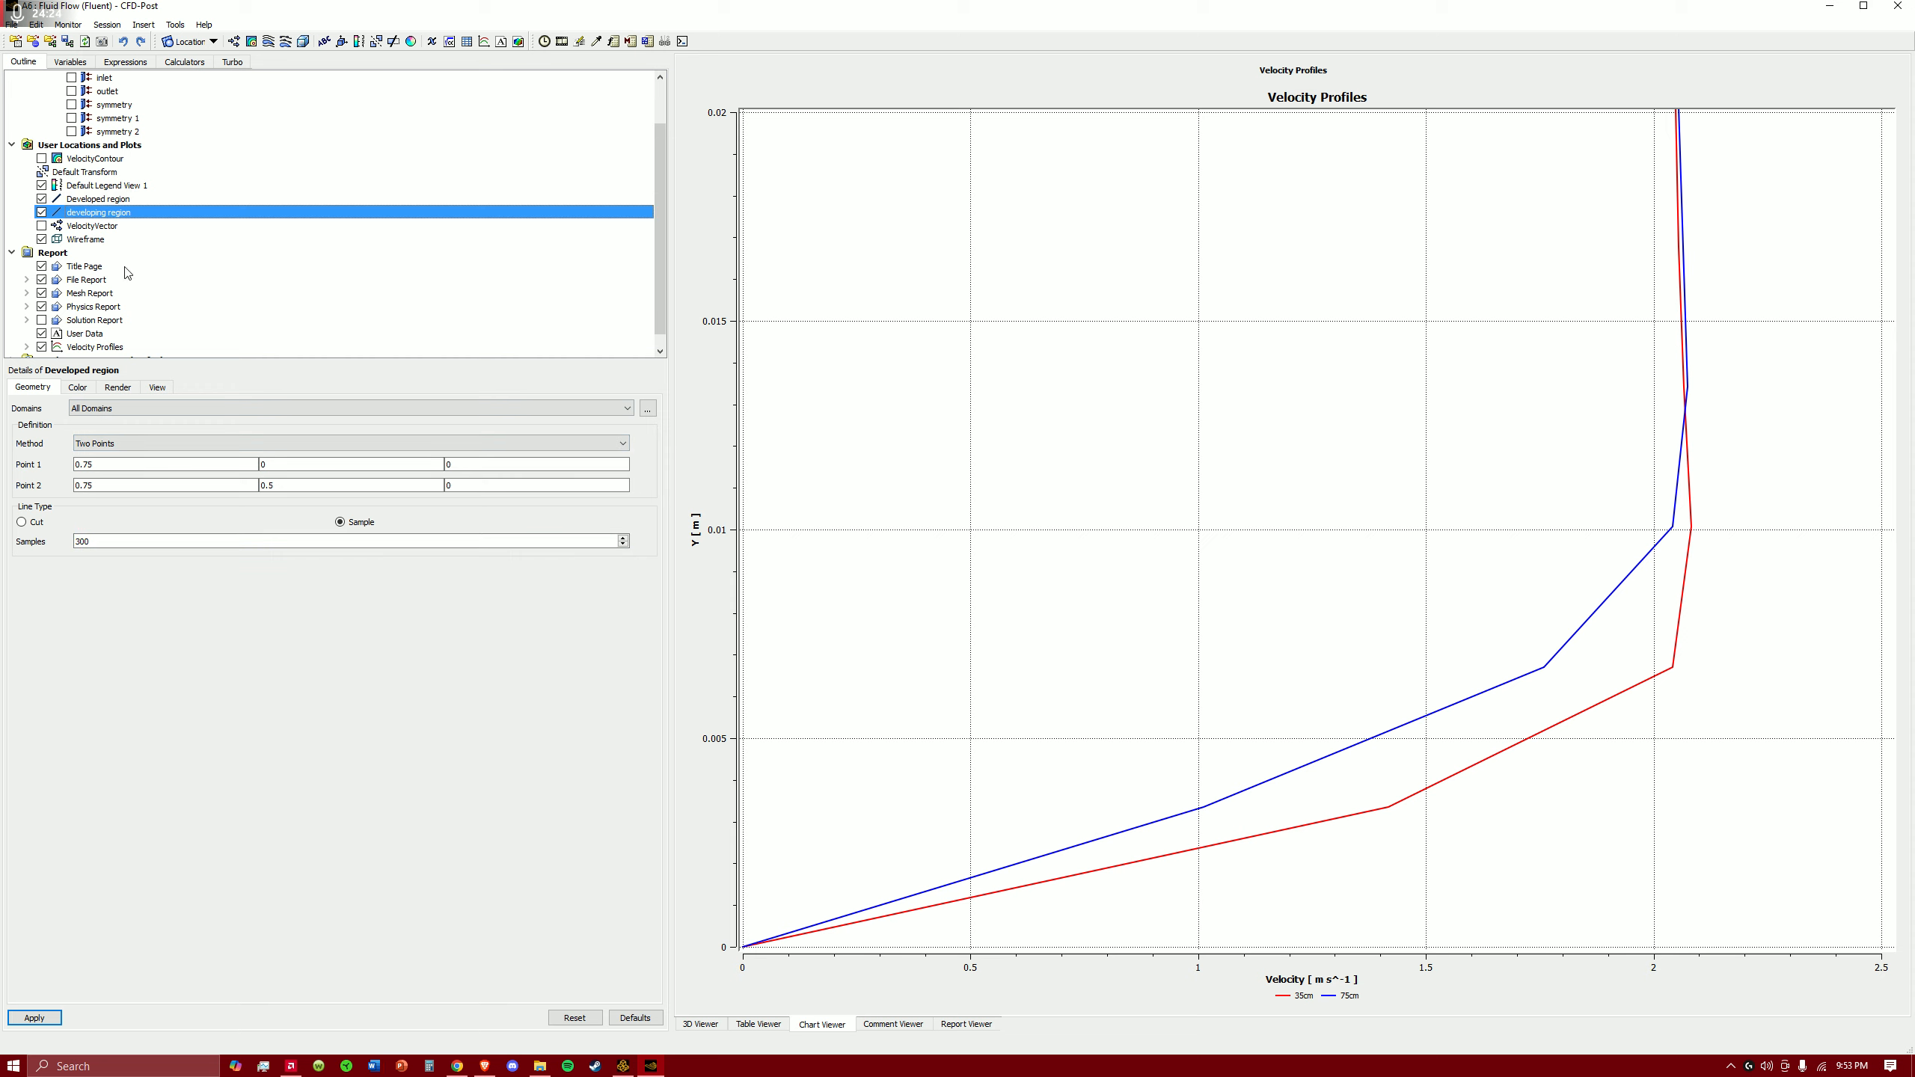
pyautogui.click(101, 200)
pyautogui.moveTo(117, 543); pyautogui.dragTo(65, 545)
pyautogui.write('300')
pyautogui.click(43, 1019)
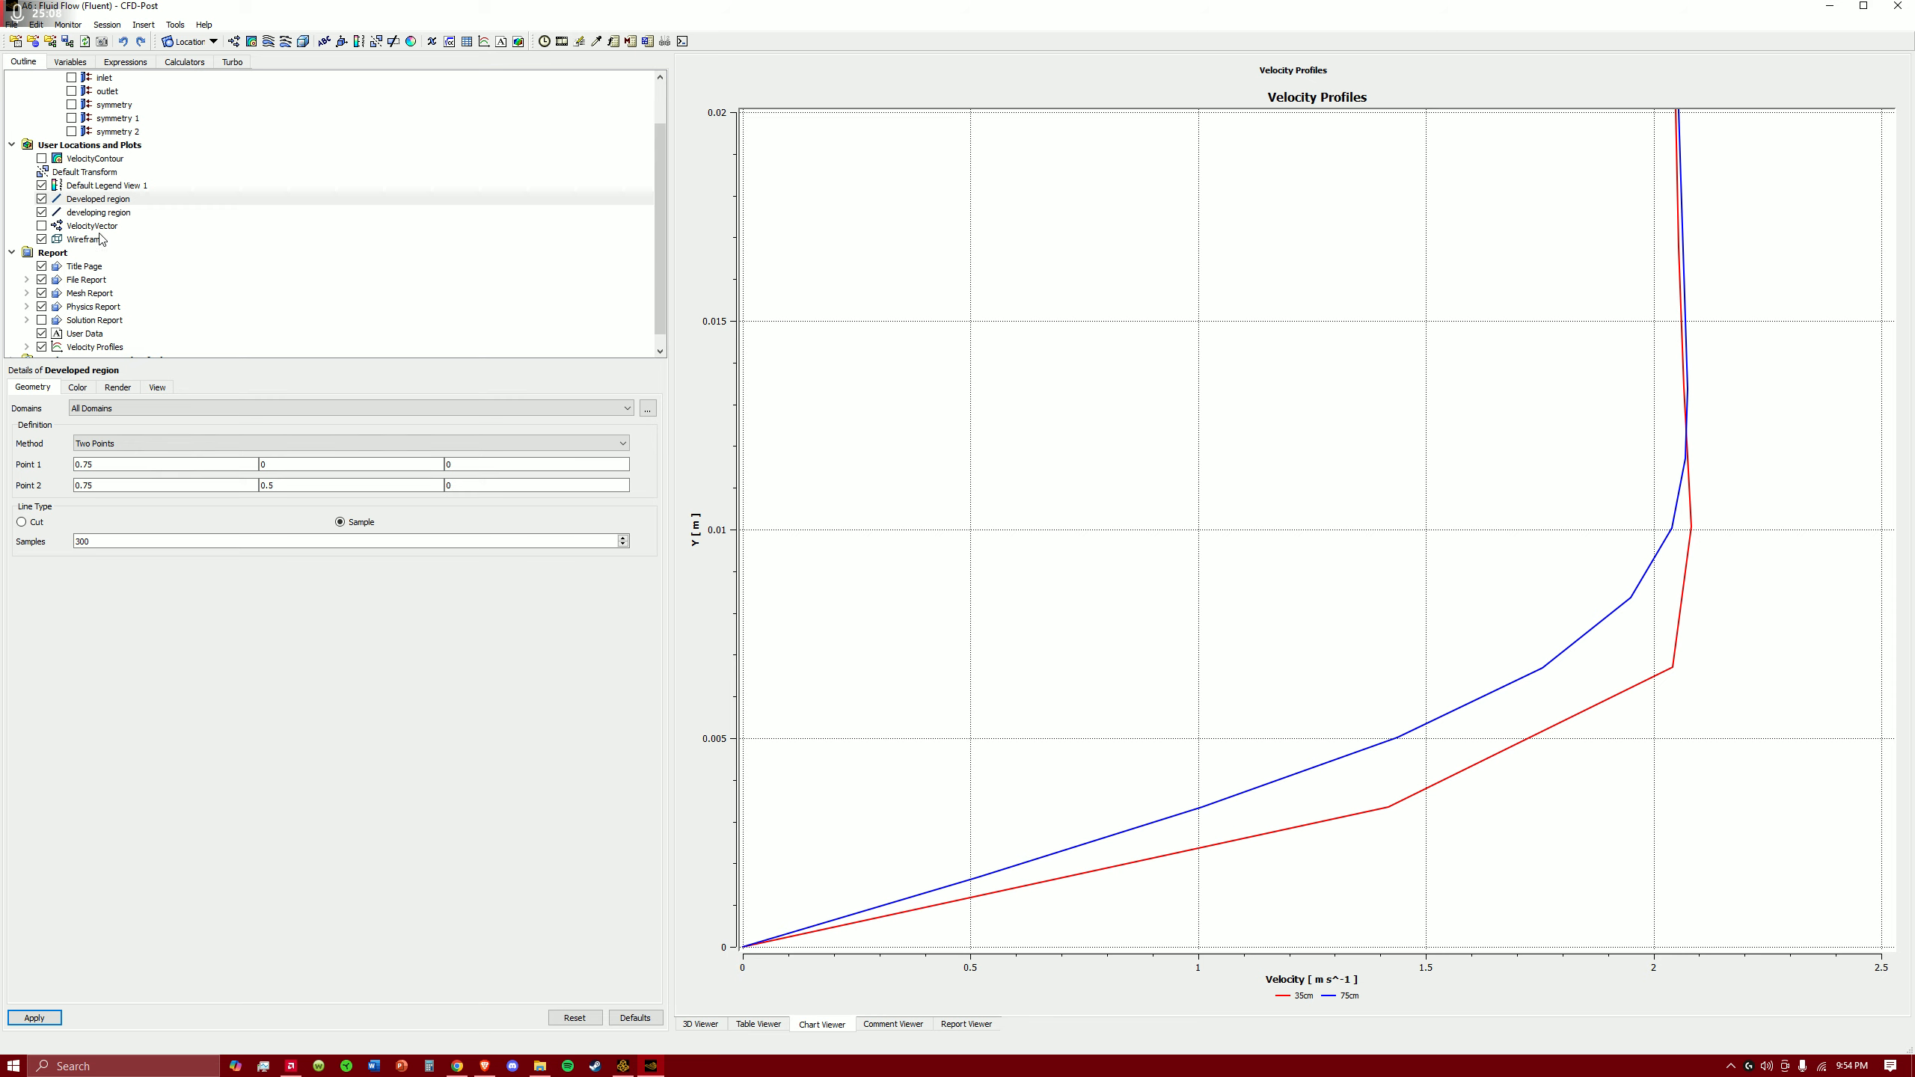
# - Set the Velocity Profiles chart's Y axis maximum to 0.01 and apply it
pyautogui.scroll(-1, 109, 198)
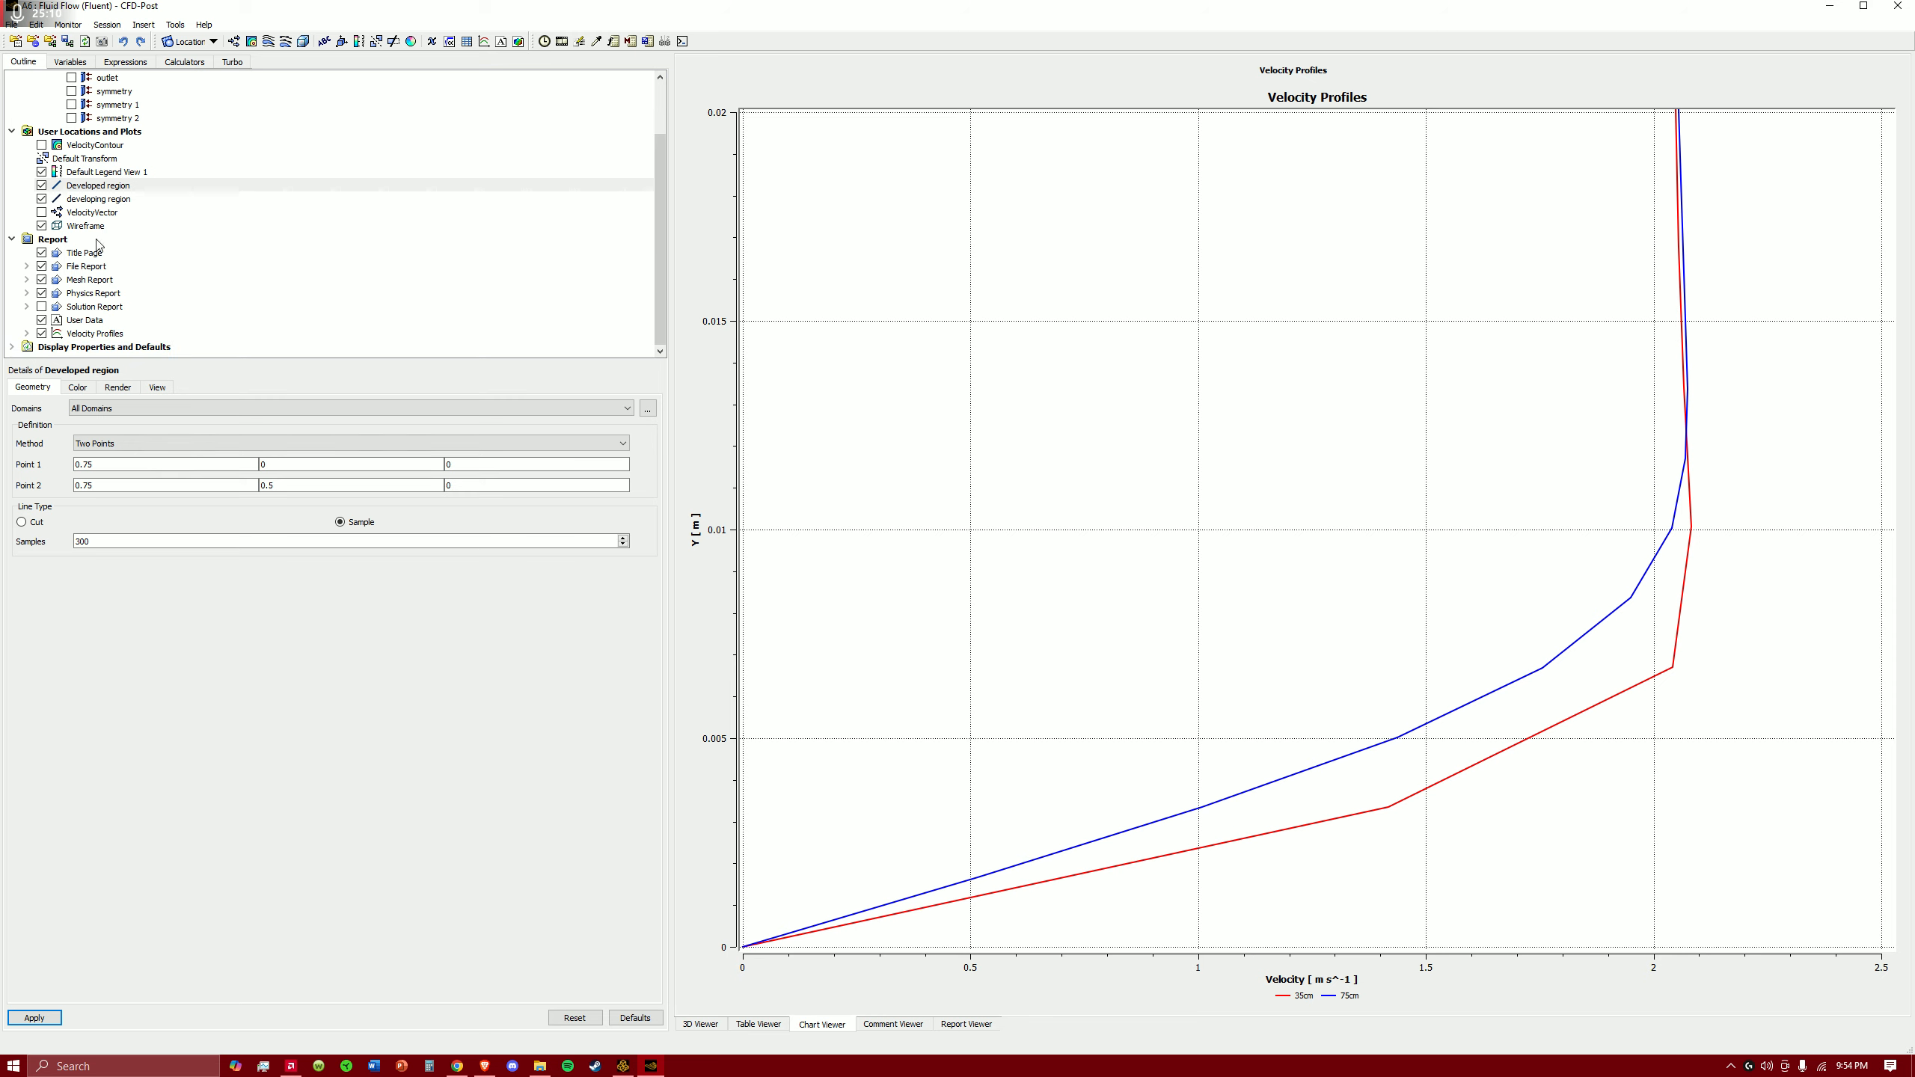
pyautogui.click(72, 335)
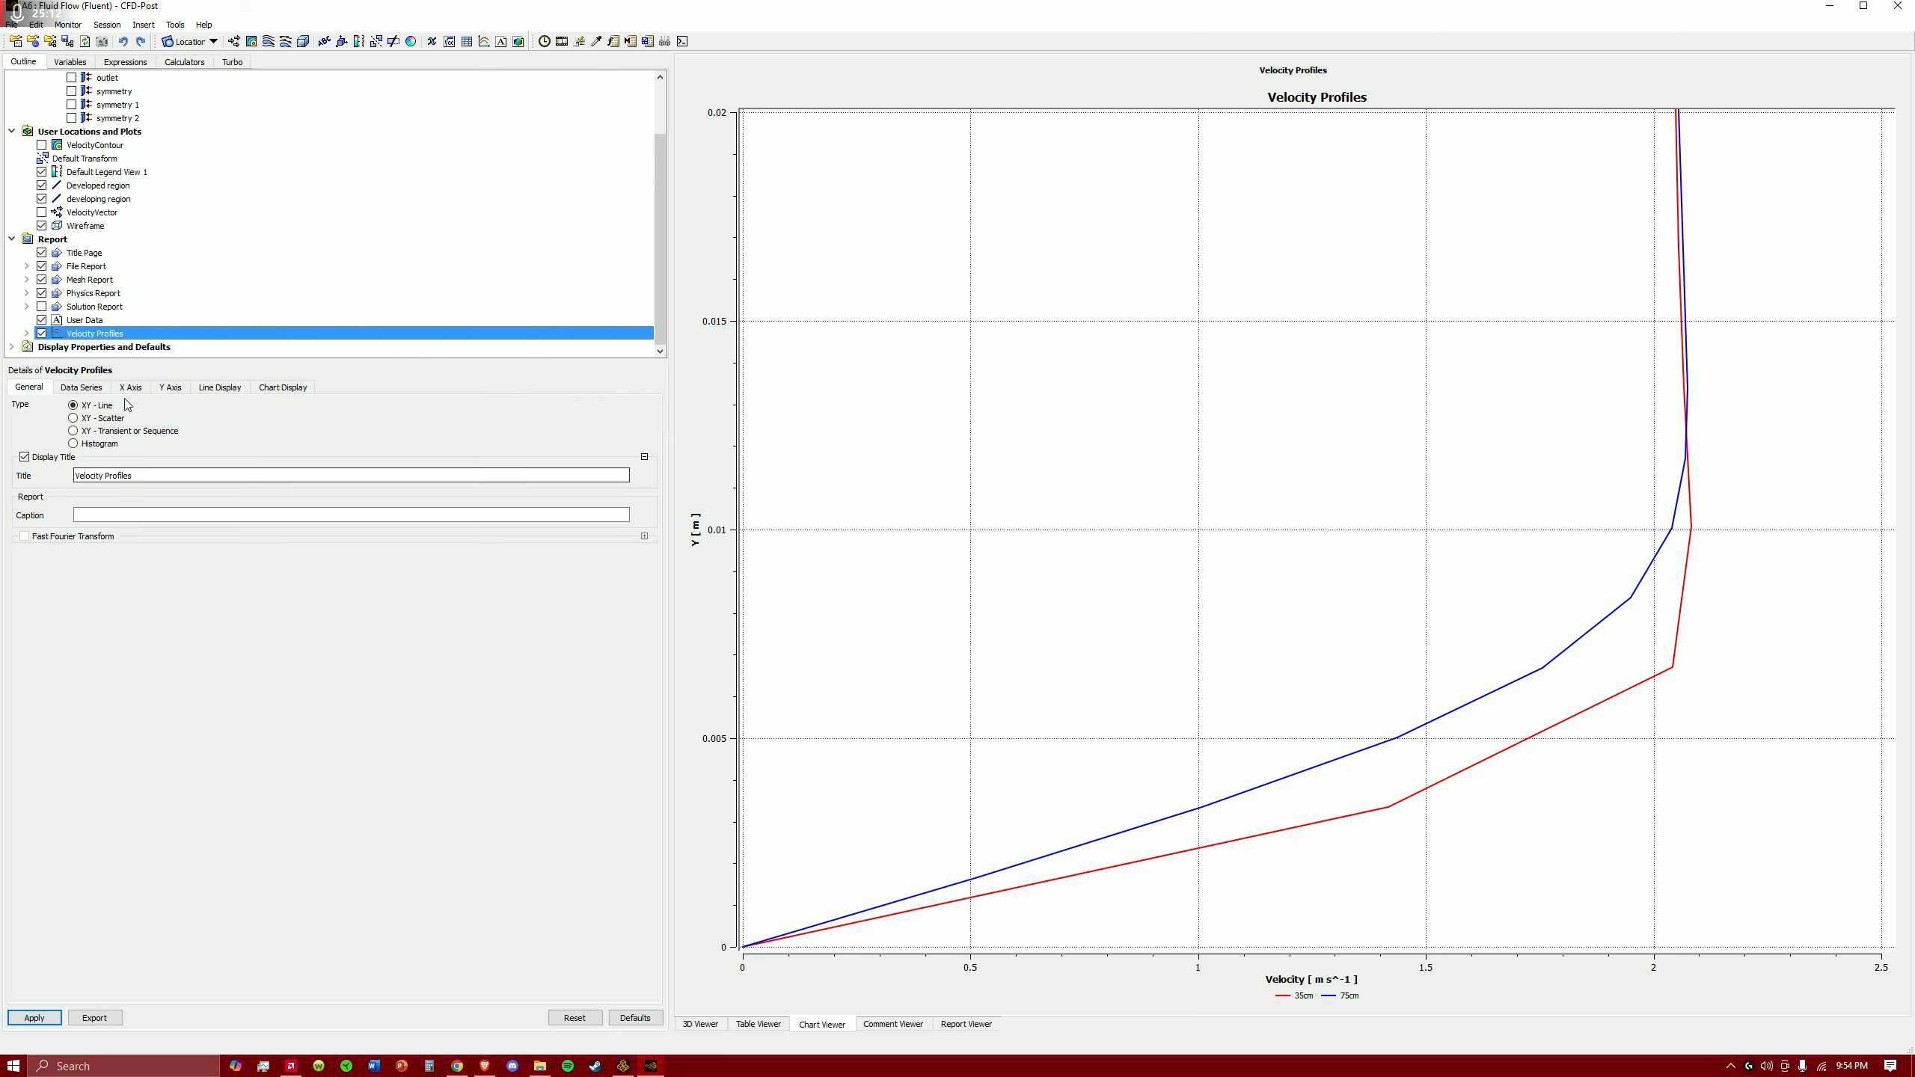
pyautogui.click(170, 387)
pyautogui.click(419, 509)
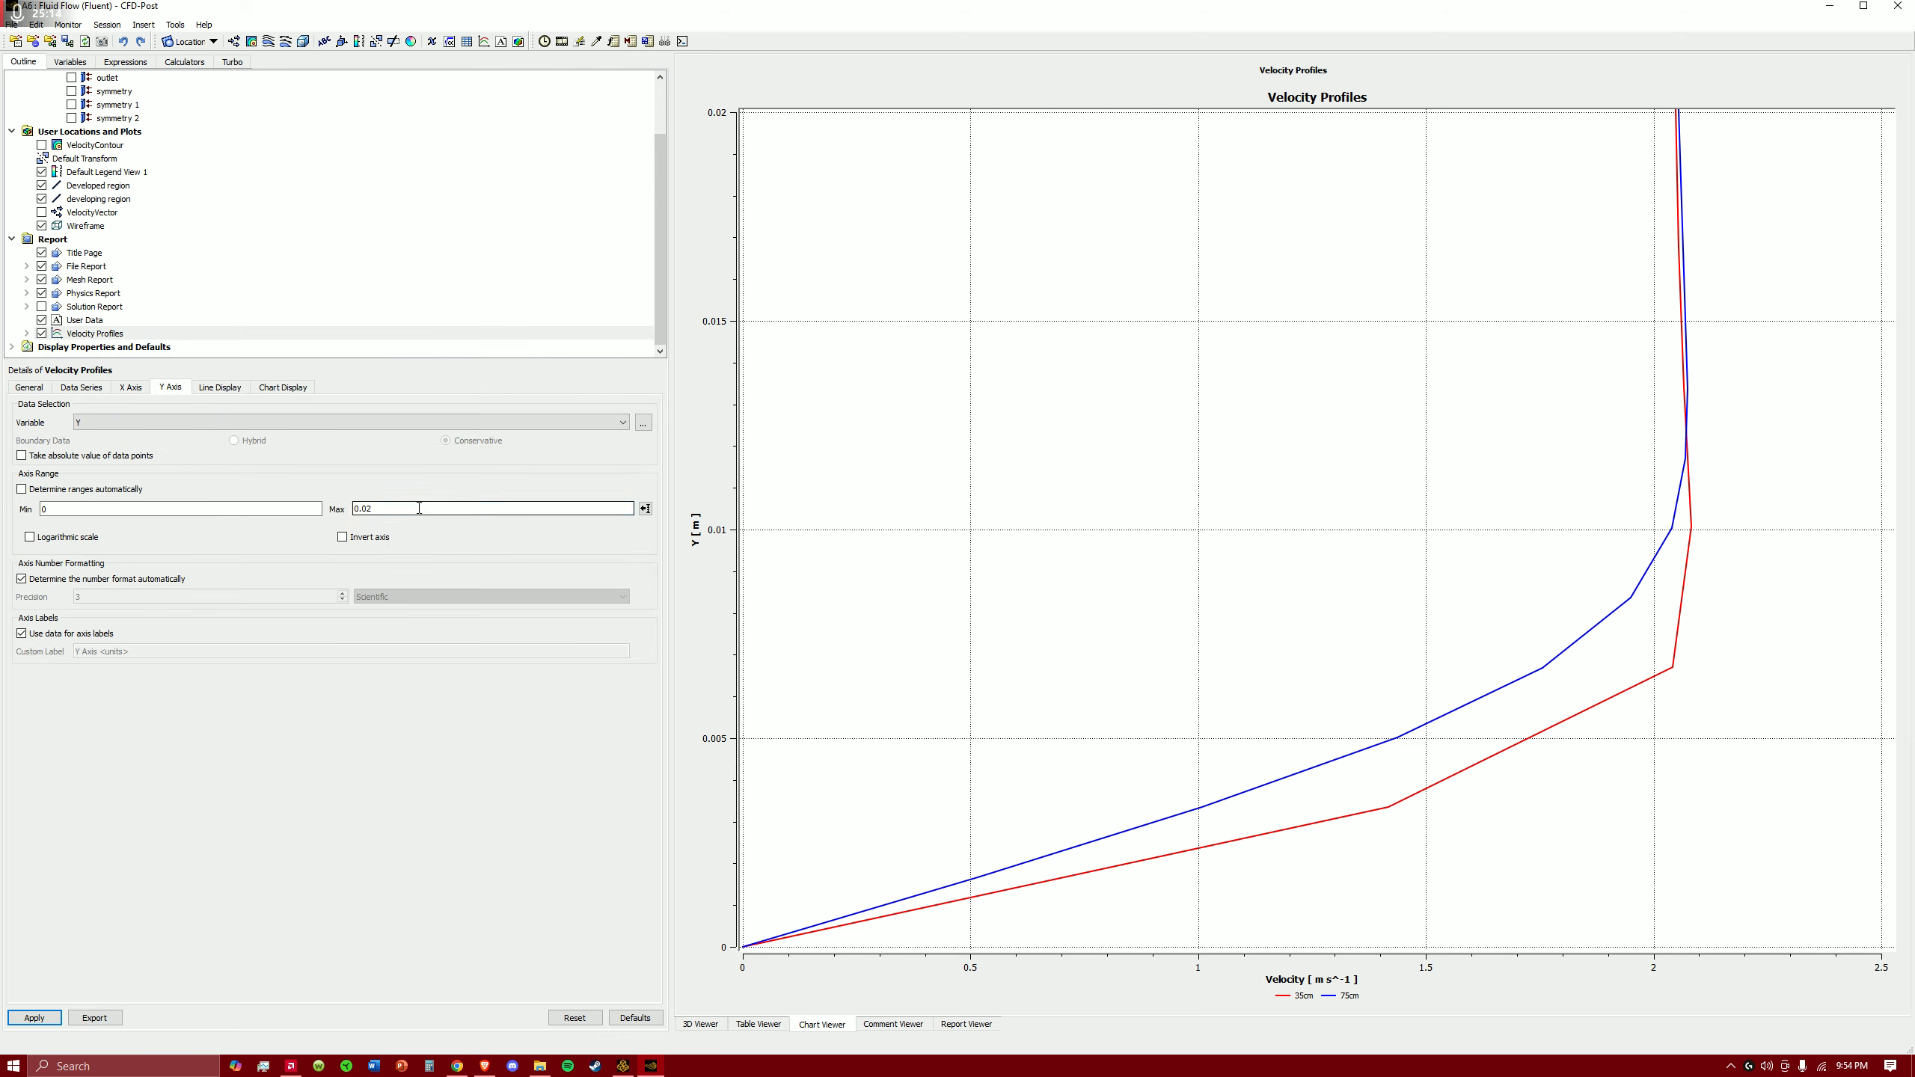
pyautogui.write('1')
pyautogui.click(33, 1018)
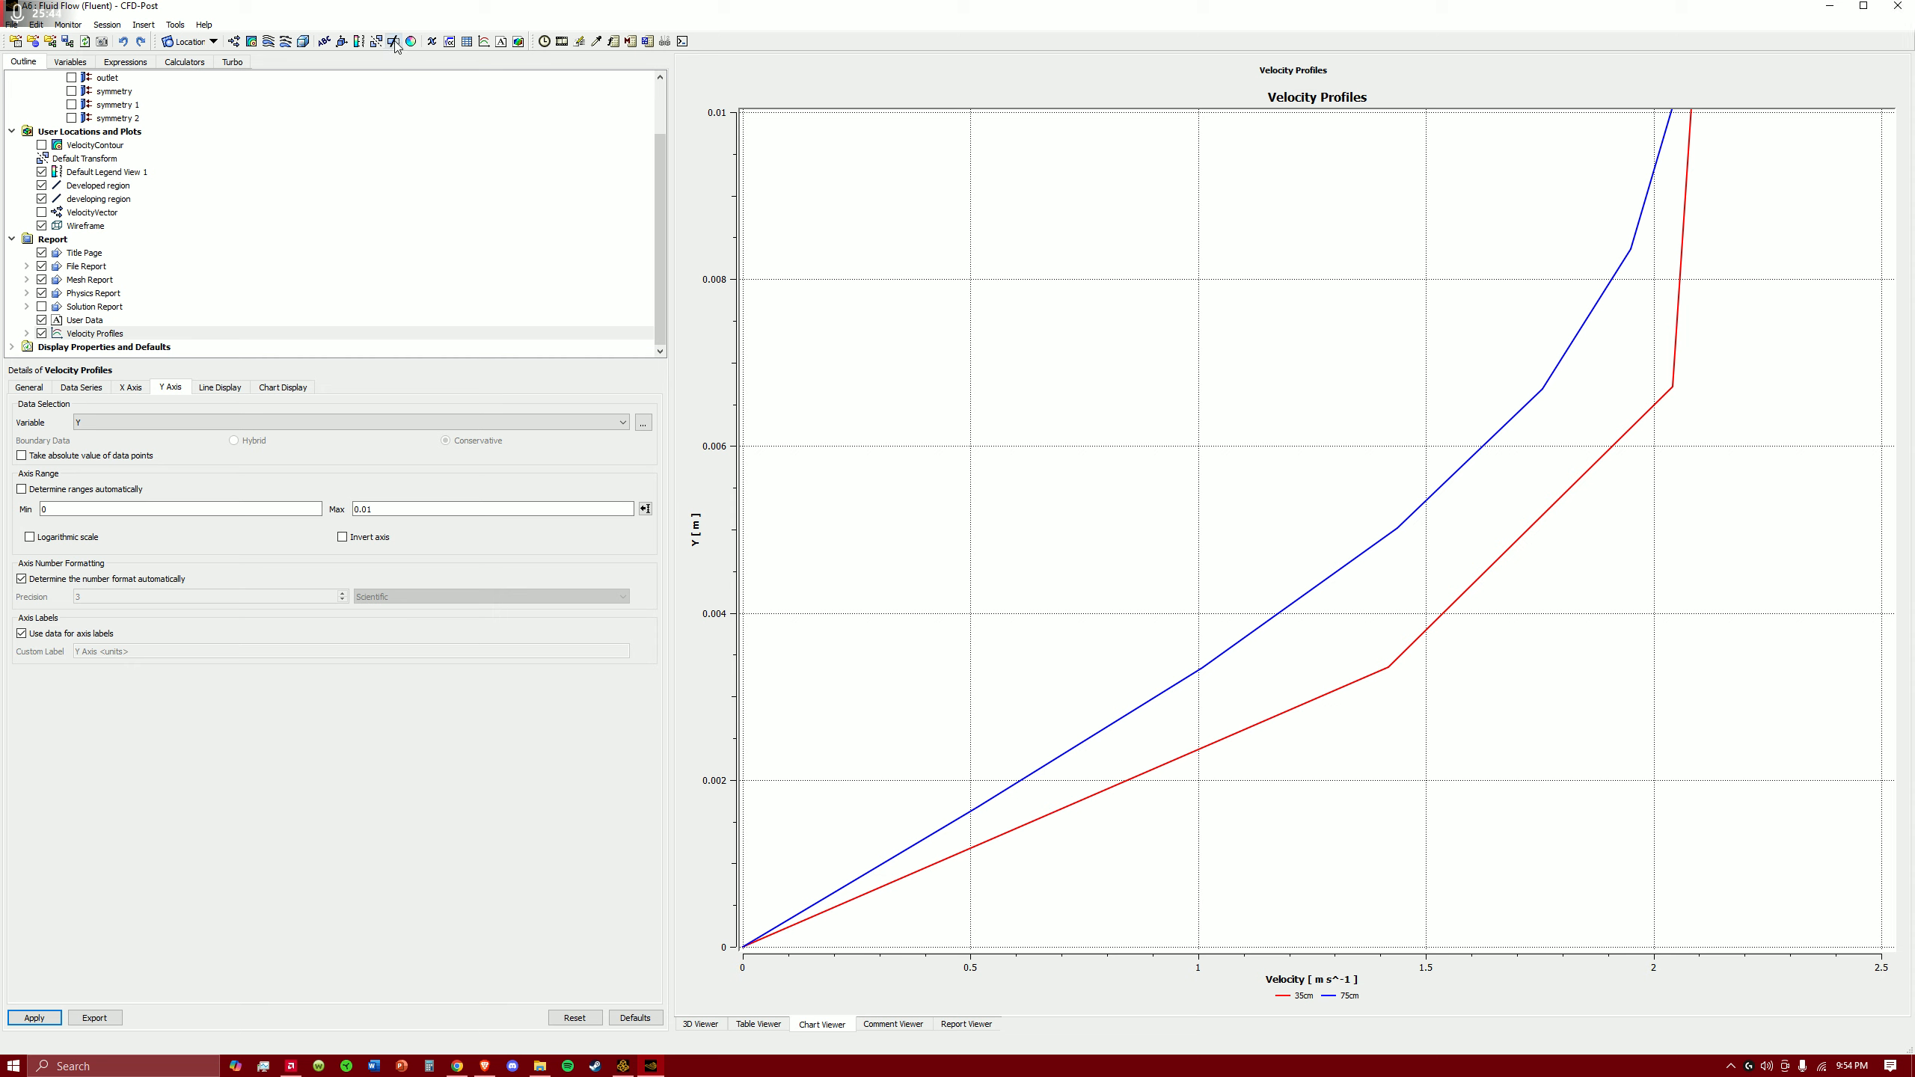
# - Insert a chart named "Wall shear stress"
pyautogui.click(485, 42)
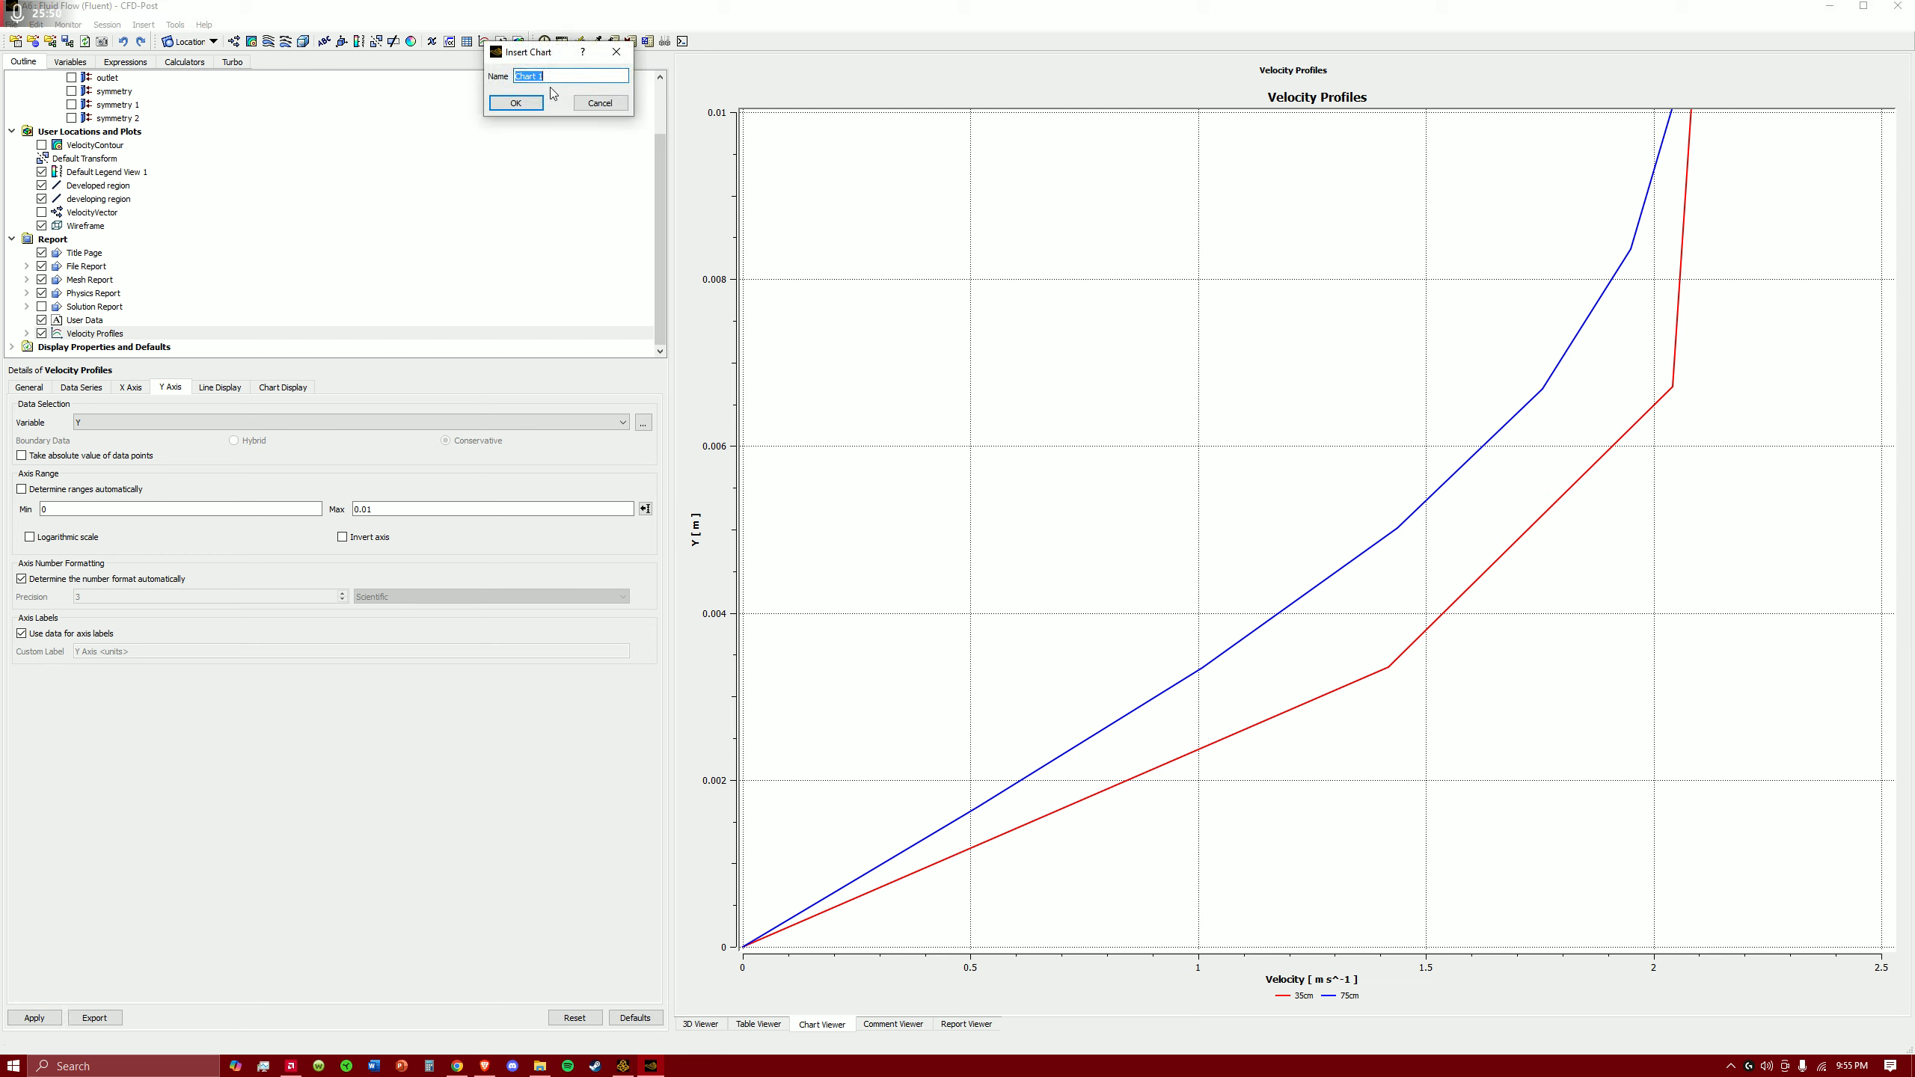
pyautogui.write('Wall shear strees')
pyautogui.click(529, 106)
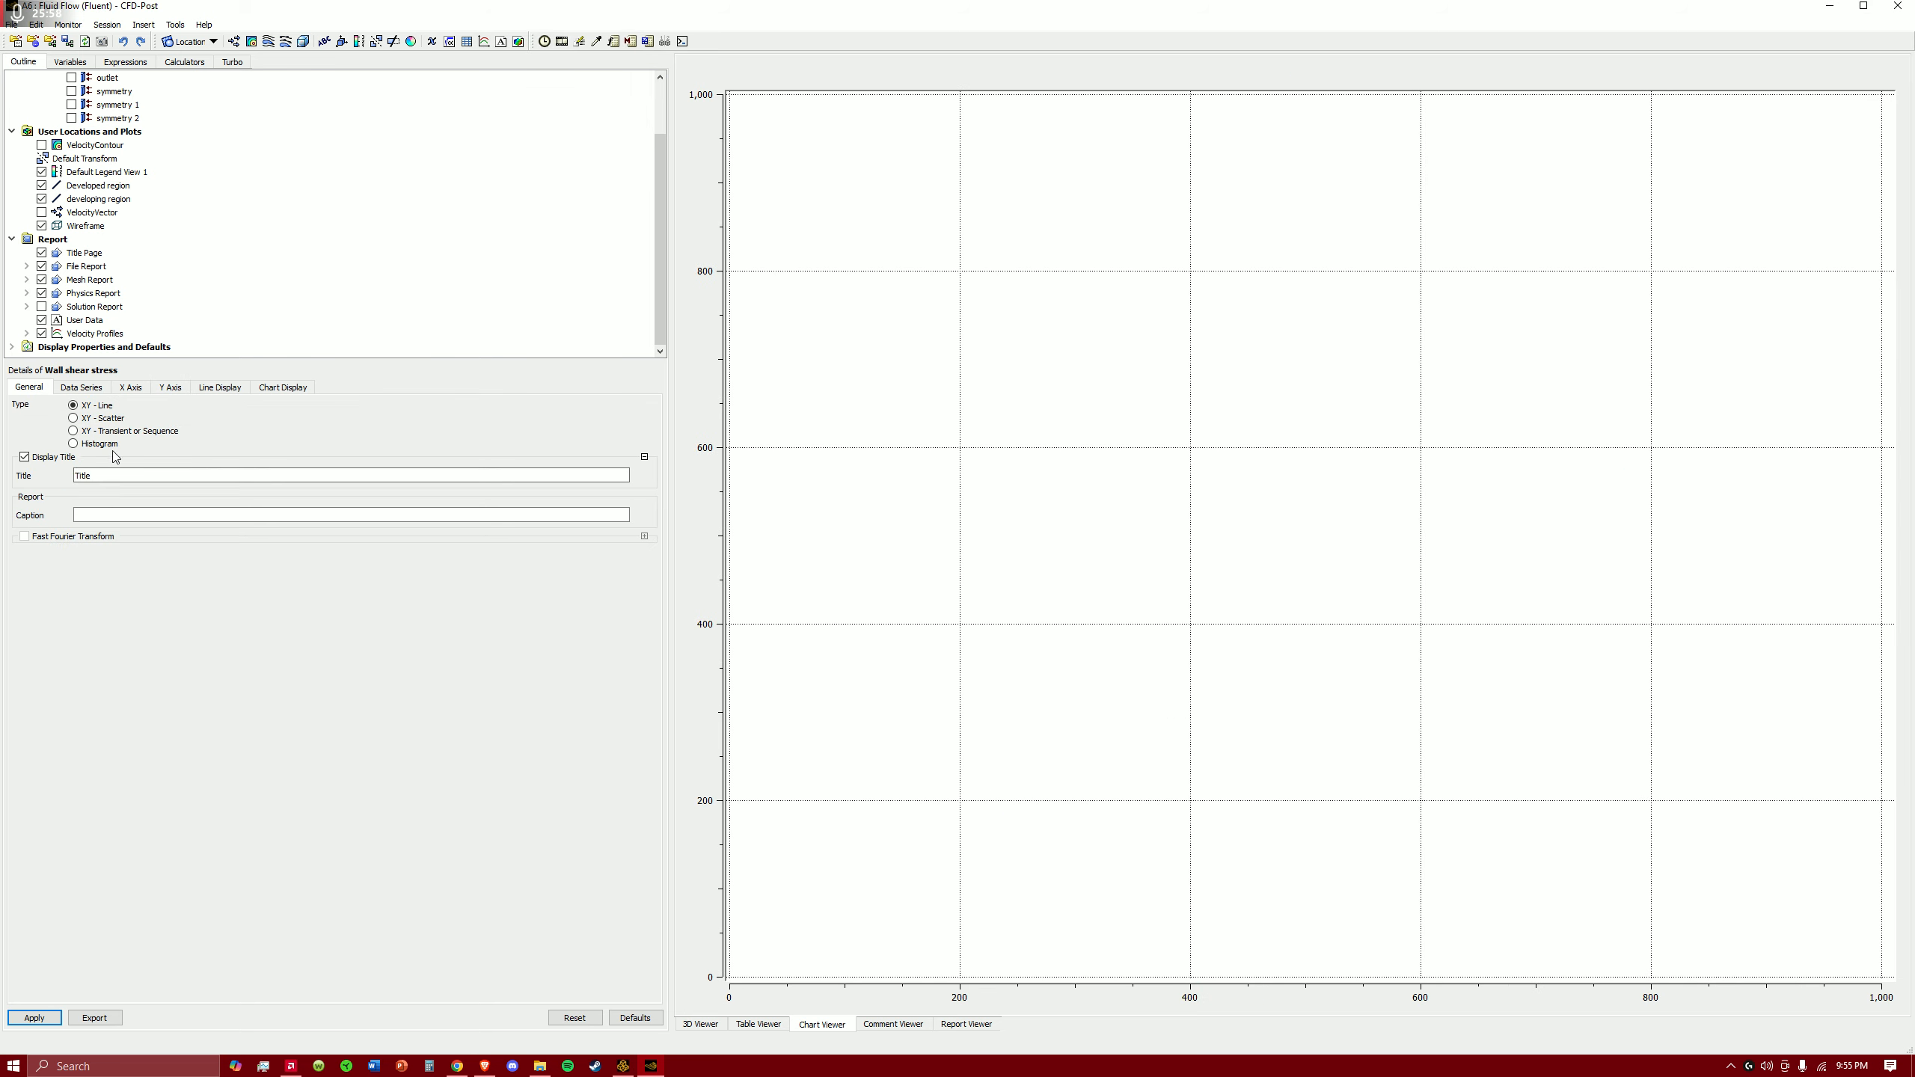
# - Choose an X-axis variable for the Wall shear stress chart and set its Y-axis variable to Wall Shear
pyautogui.click(130, 386)
pyautogui.click(146, 424)
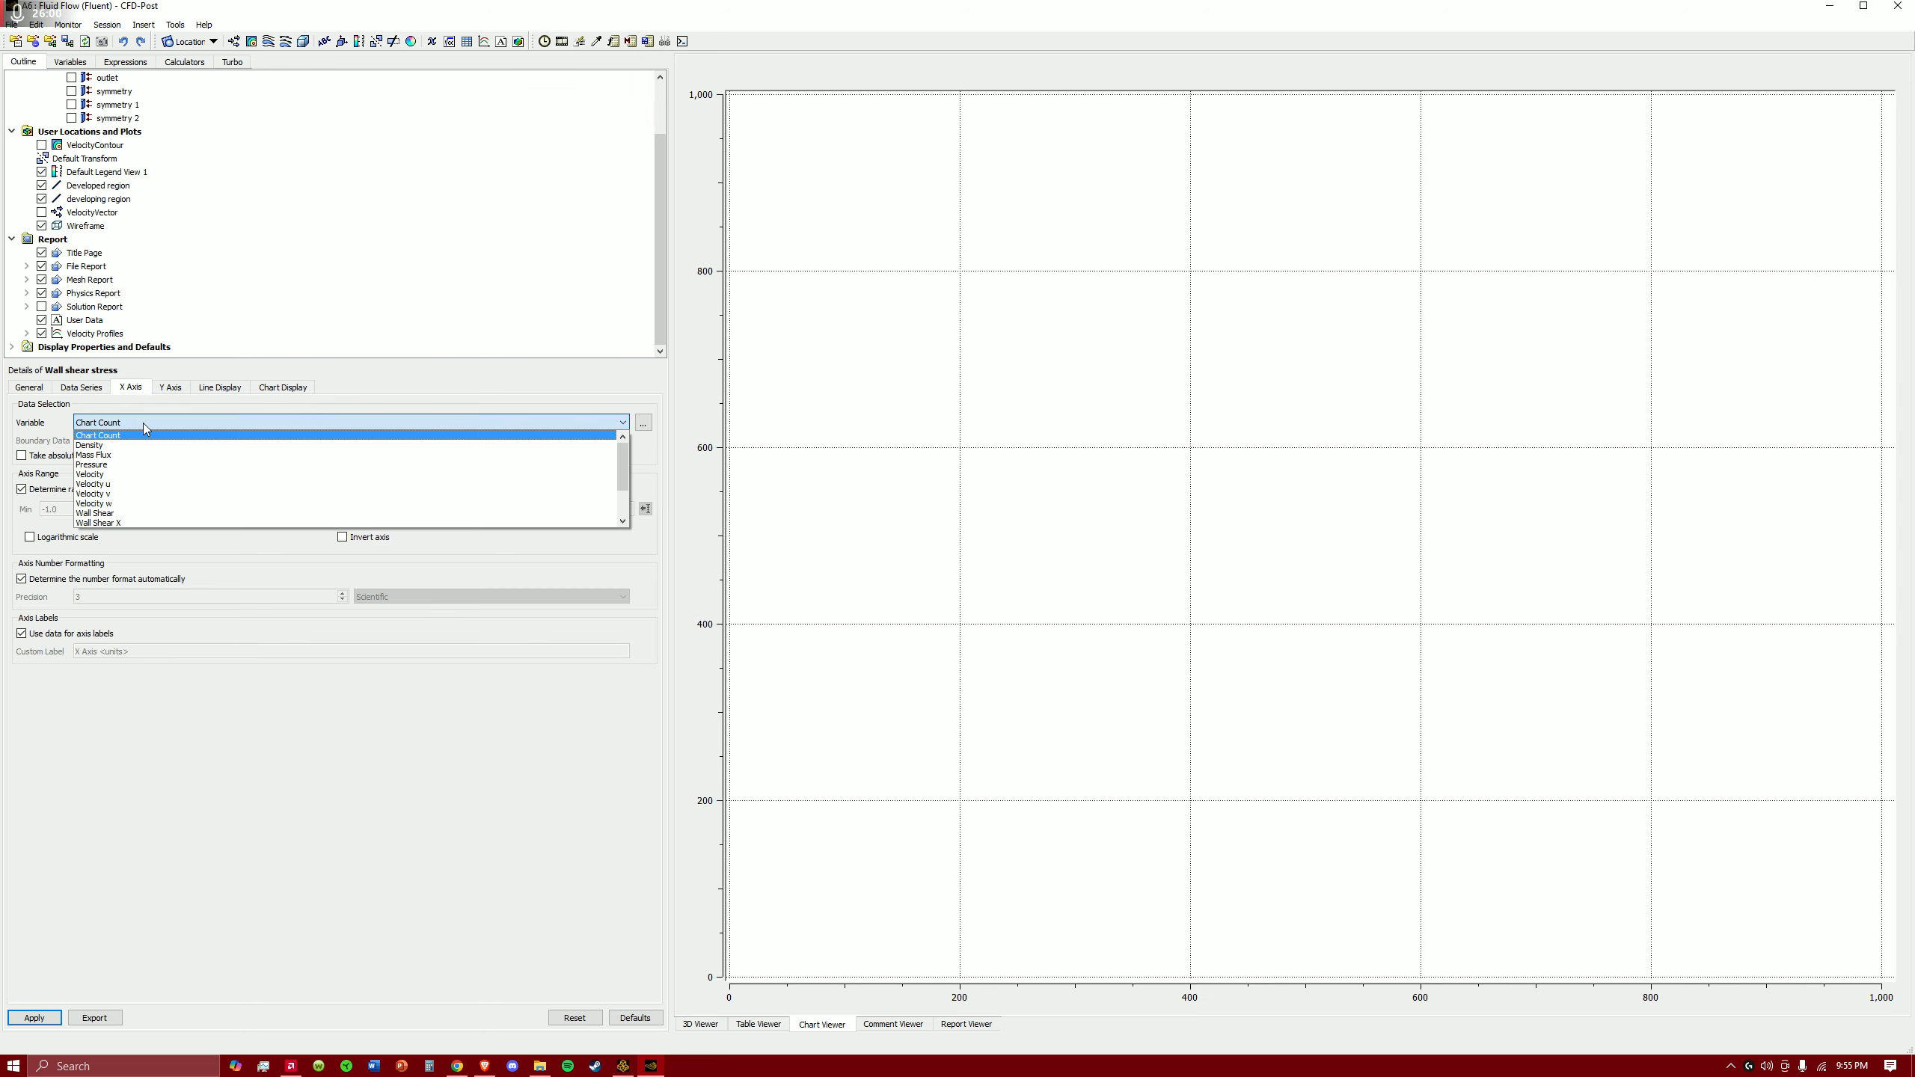
pyautogui.scroll(-2, 113, 502)
pyautogui.click(113, 513)
pyautogui.click(171, 387)
pyautogui.click(249, 422)
pyautogui.scroll(-3, 264, 475)
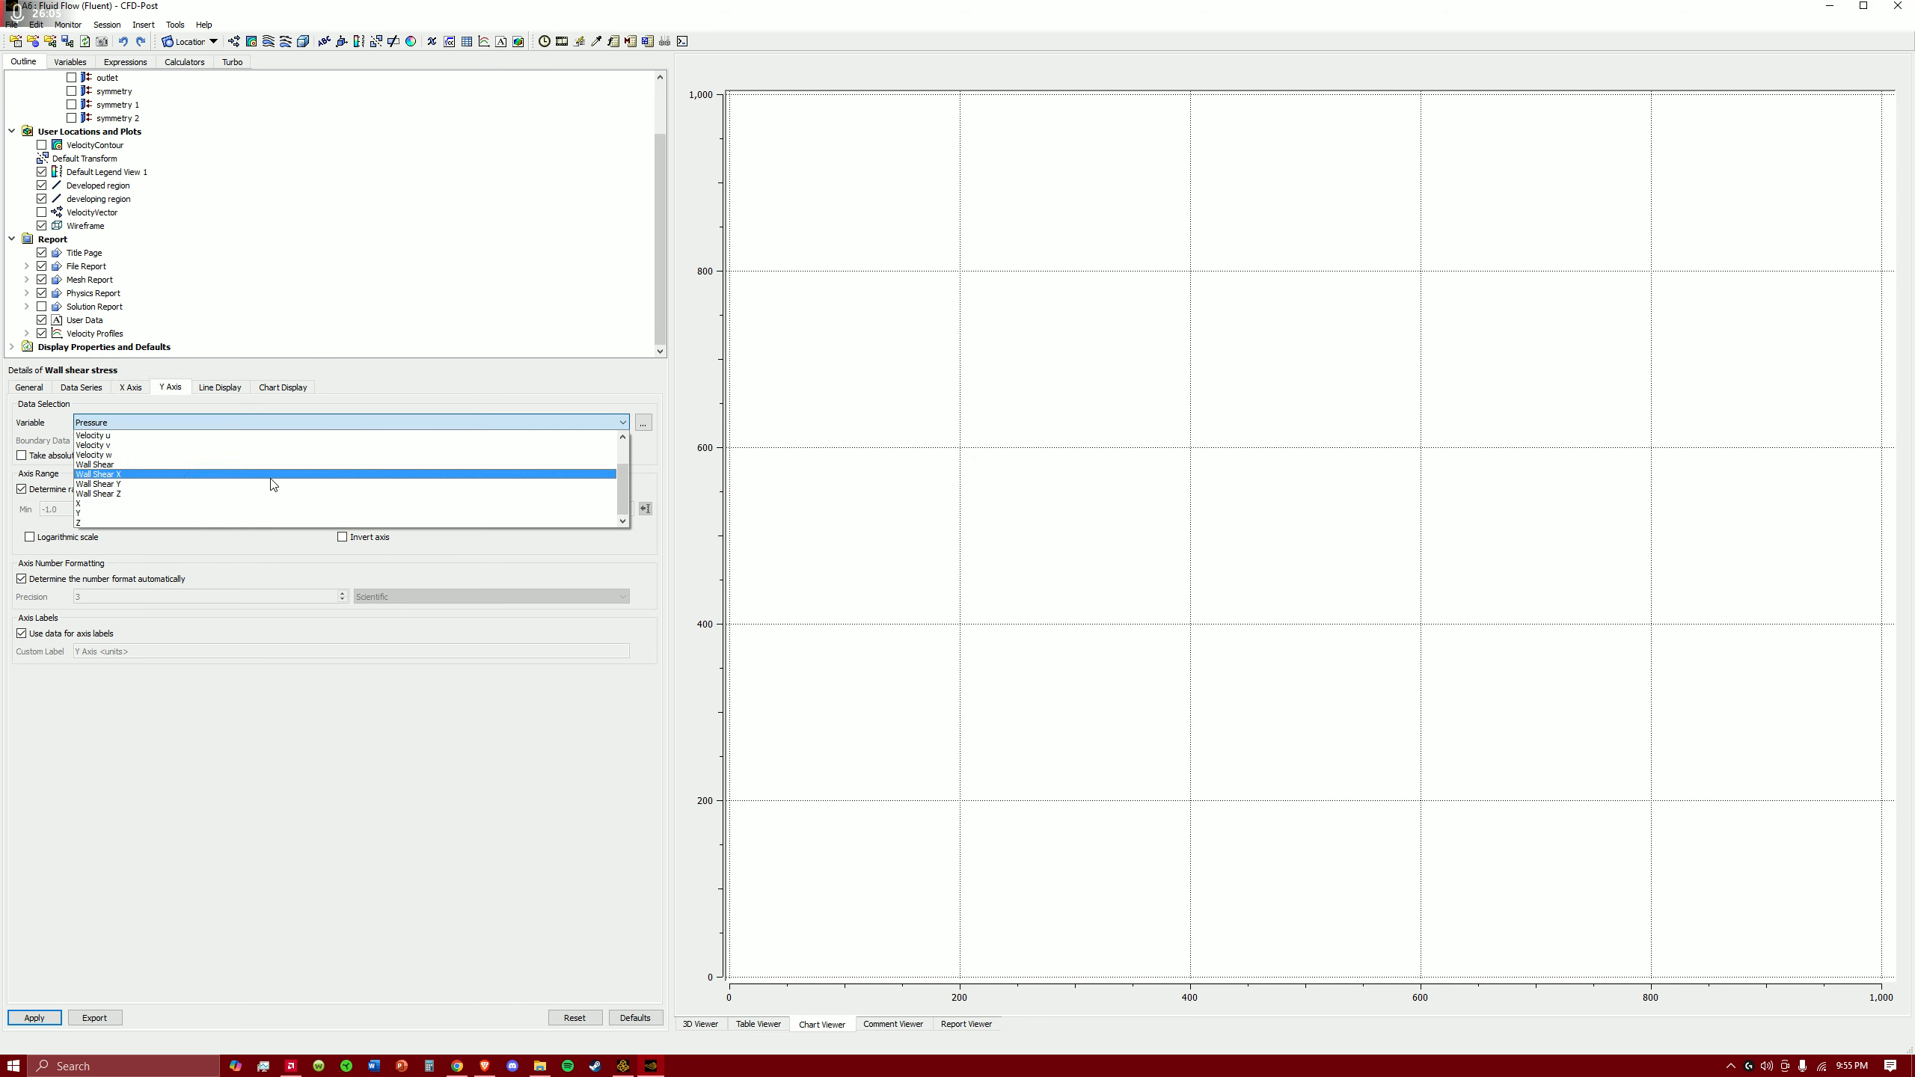
pyautogui.click(159, 465)
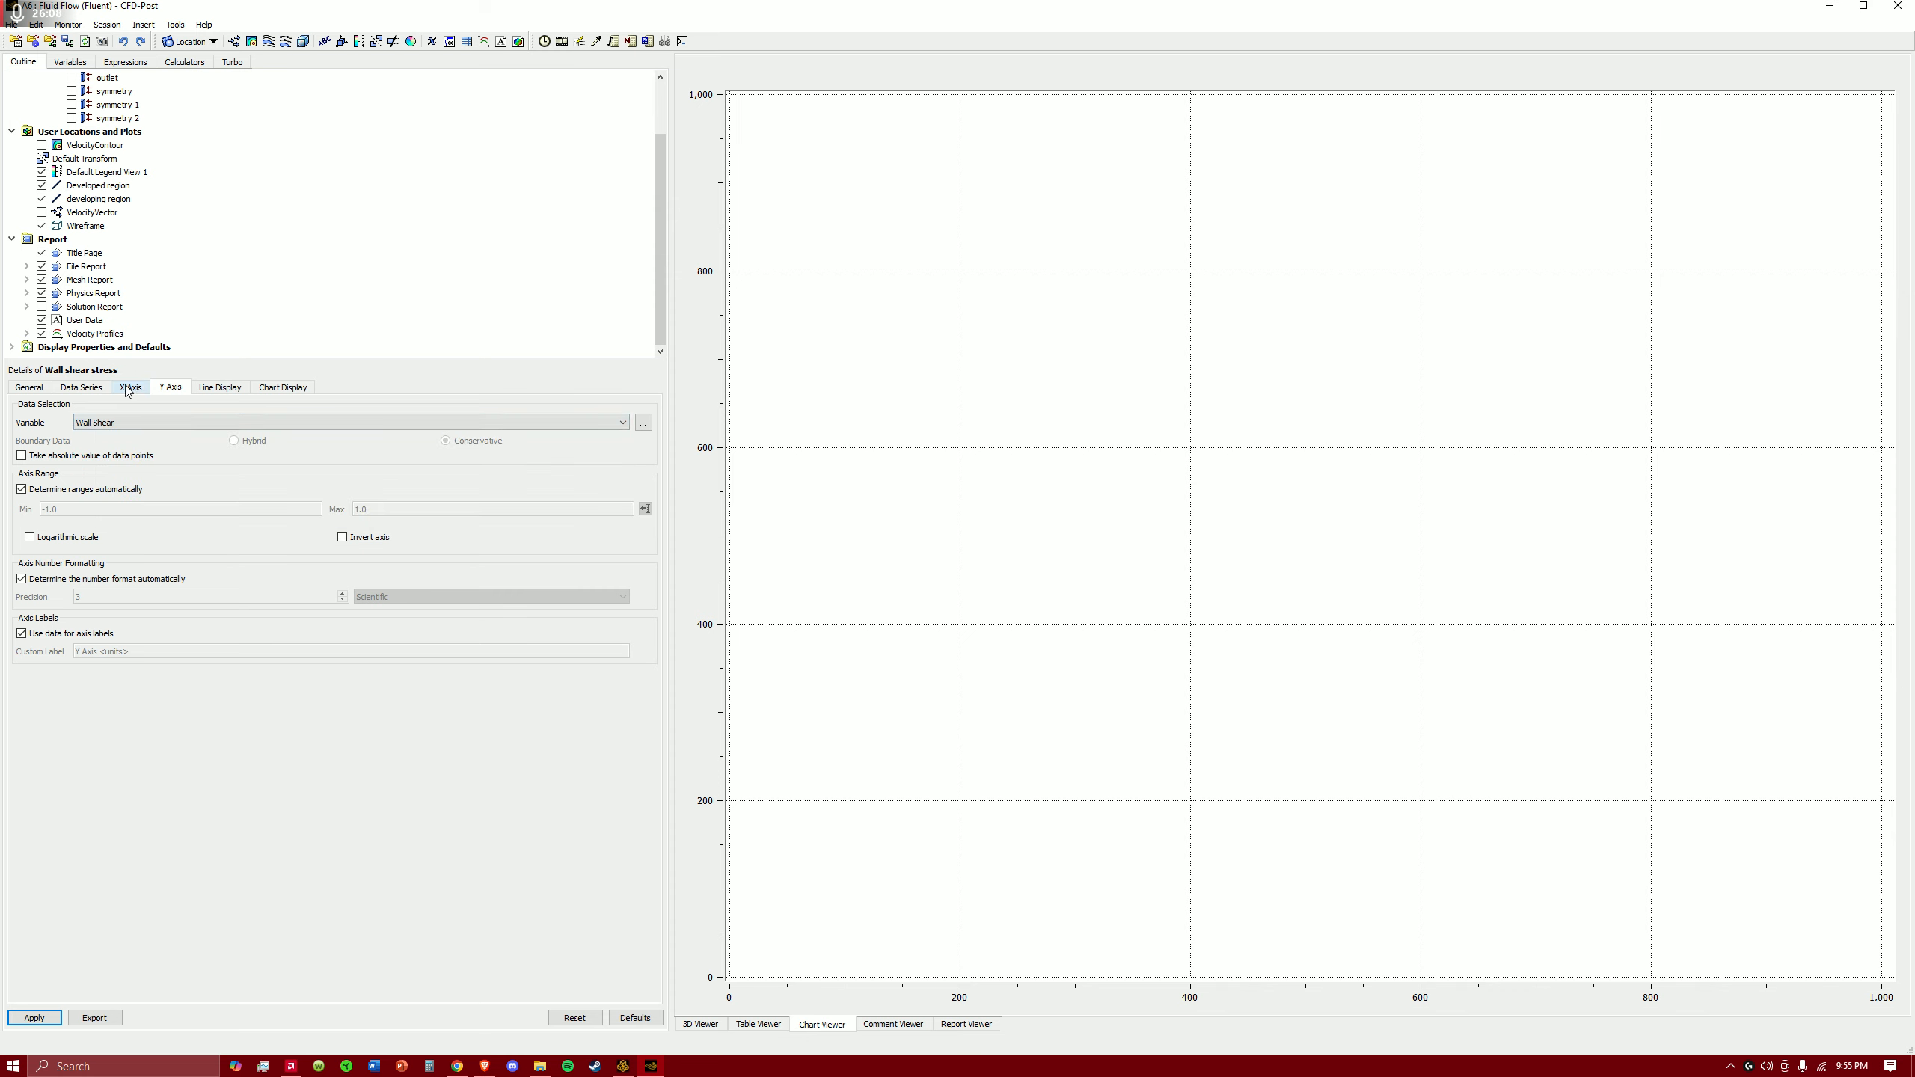
# - Rename the Wall shear stress chart's first data series "Wall shear stress"
pyautogui.click(78, 388)
pyautogui.click(26, 388)
pyautogui.click(78, 388)
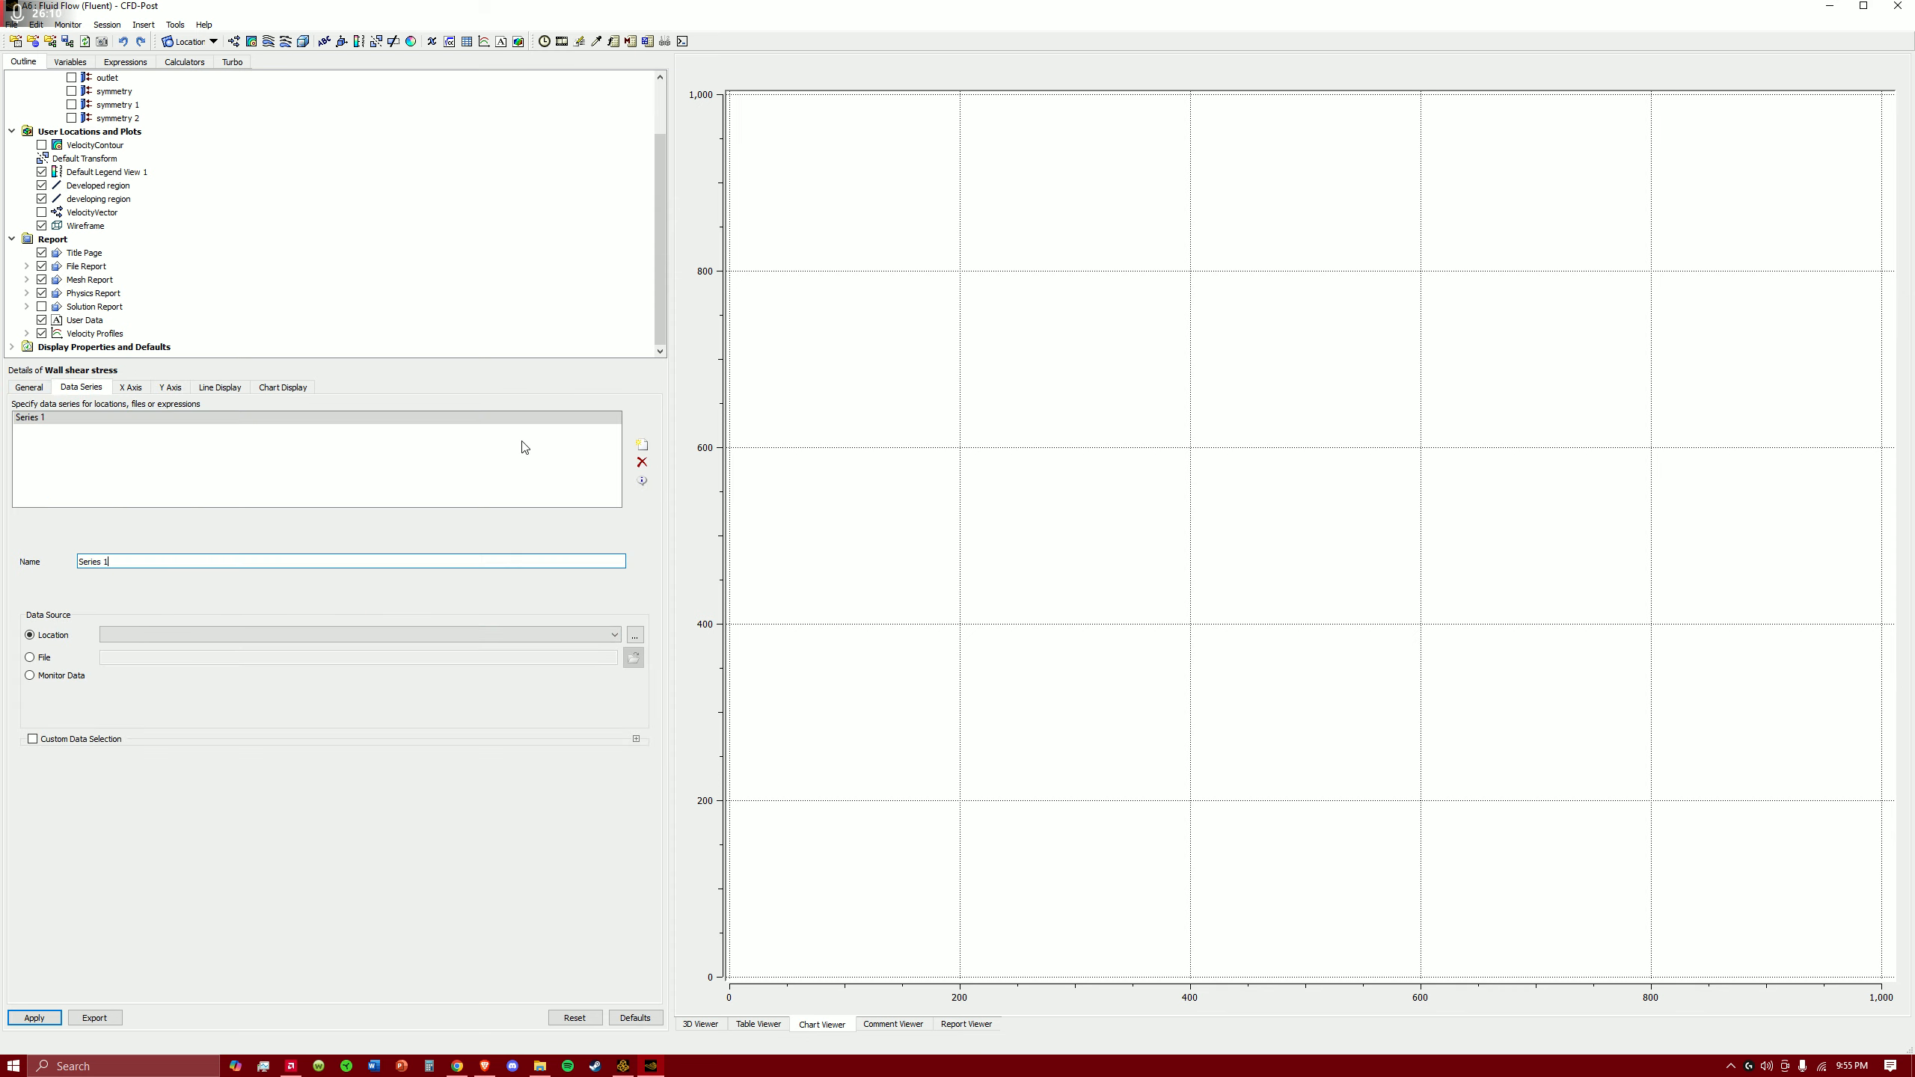
pyautogui.tripleClick(159, 561)
pyautogui.write('Wall shear stress')
pyautogui.press('Return')
# - Check which locations are available as the data source for the wall shear stress series
pyautogui.click(614, 635)
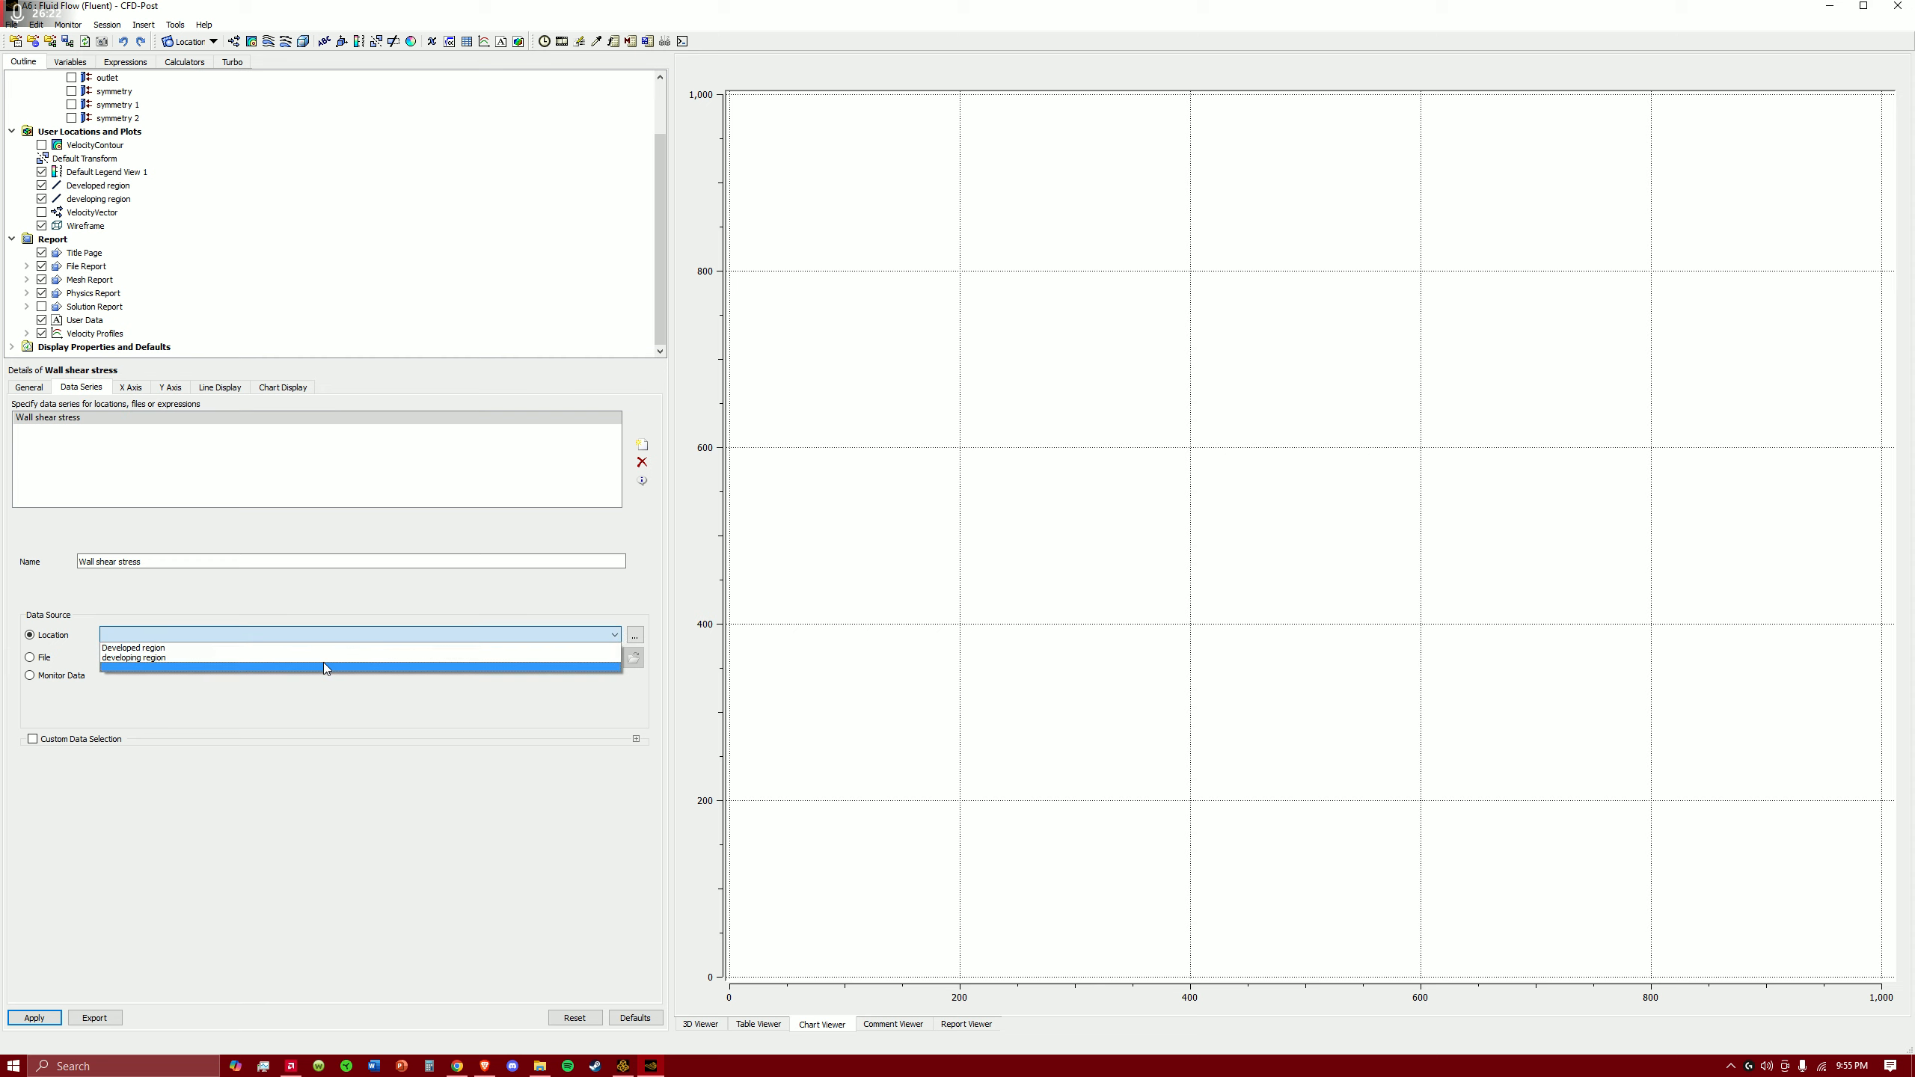
pyautogui.click(323, 660)
pyautogui.click(635, 634)
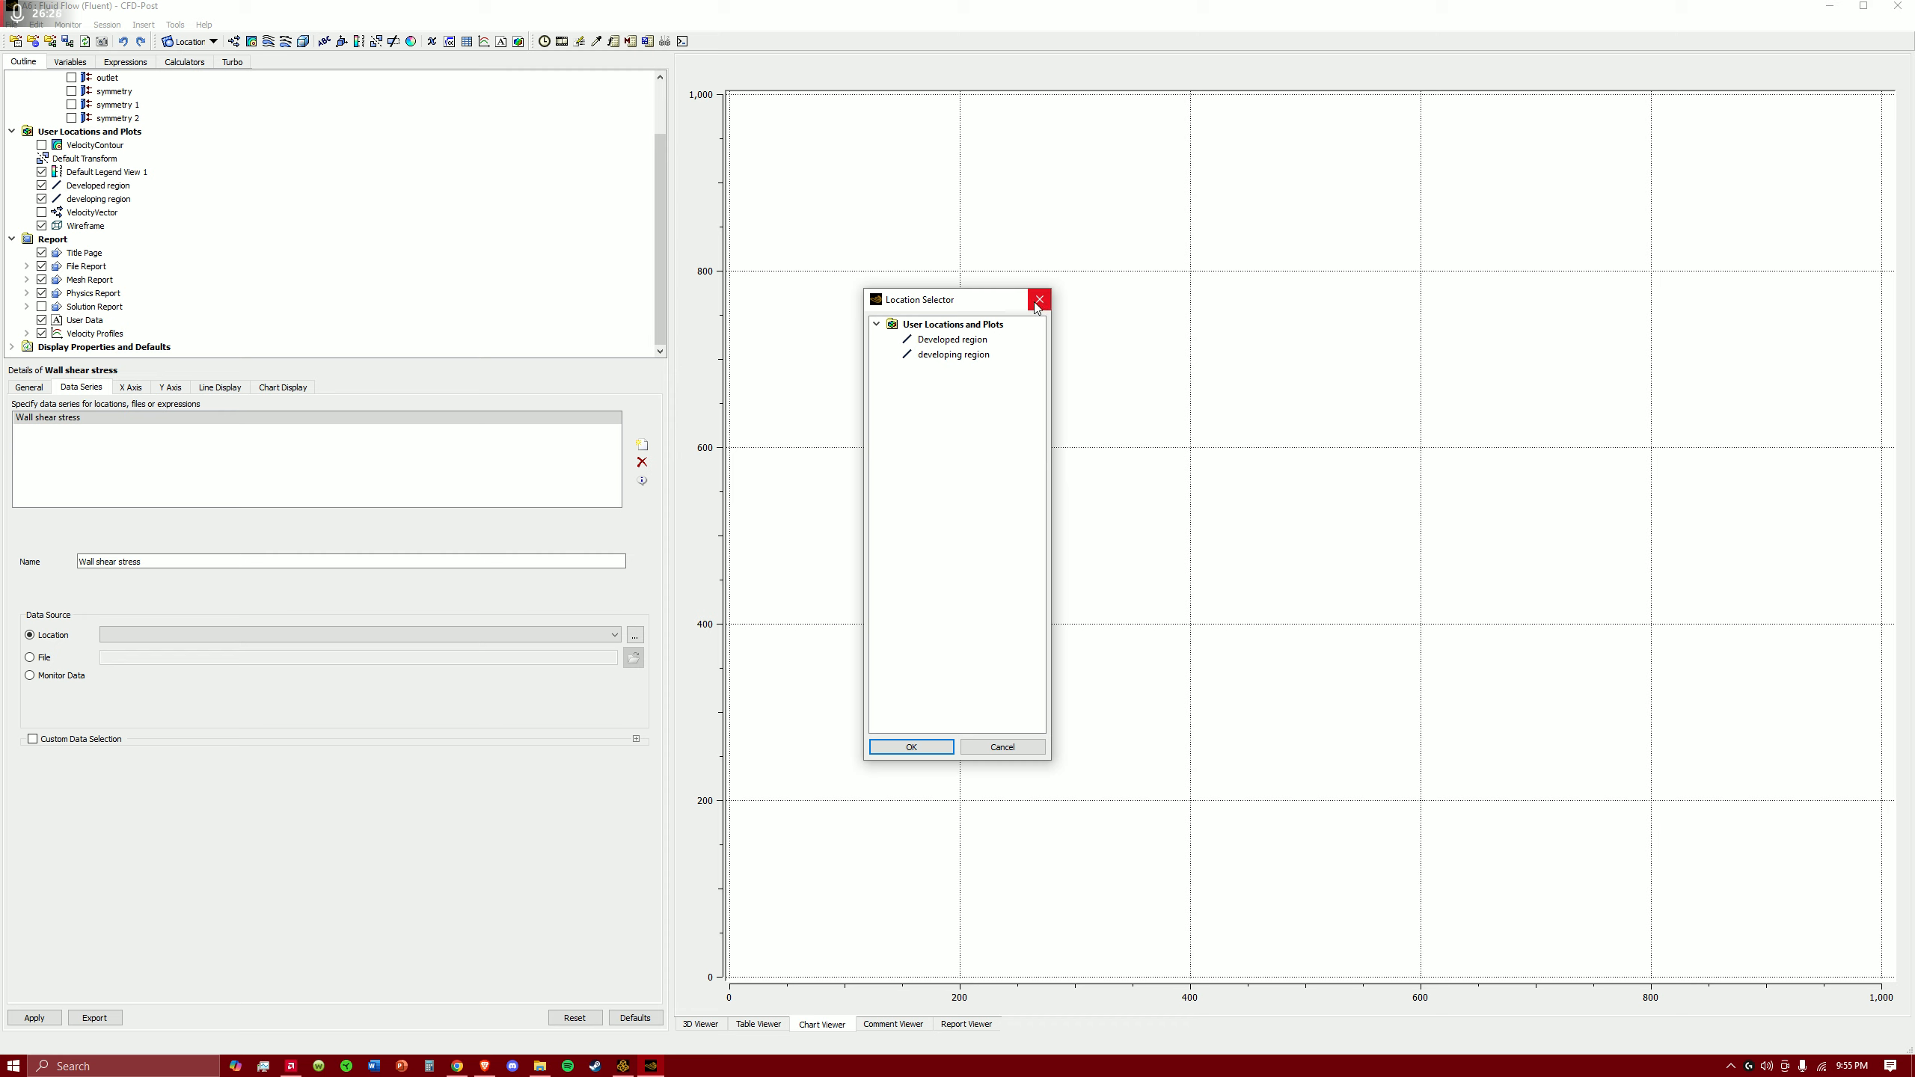
pyautogui.click(1040, 301)
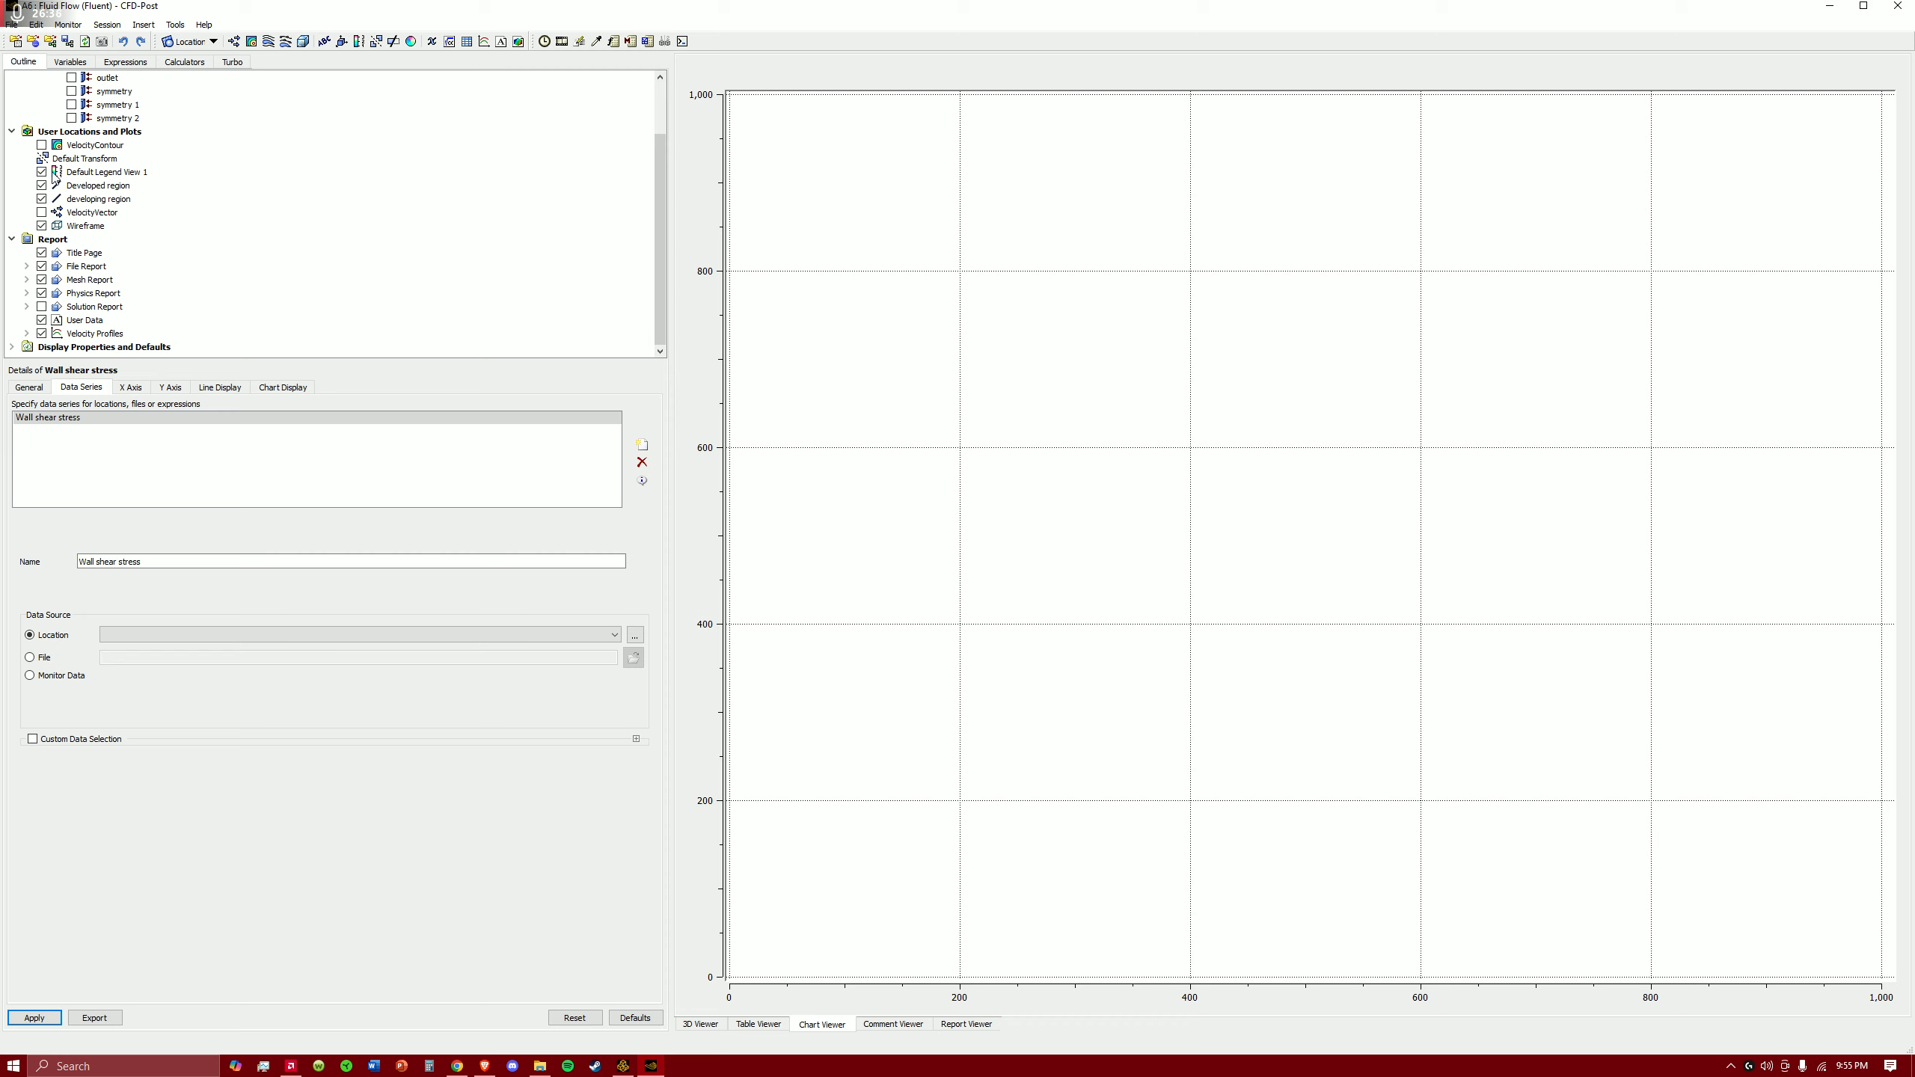
# - Create a new line location named "Flat plate"
pyautogui.click(196, 42)
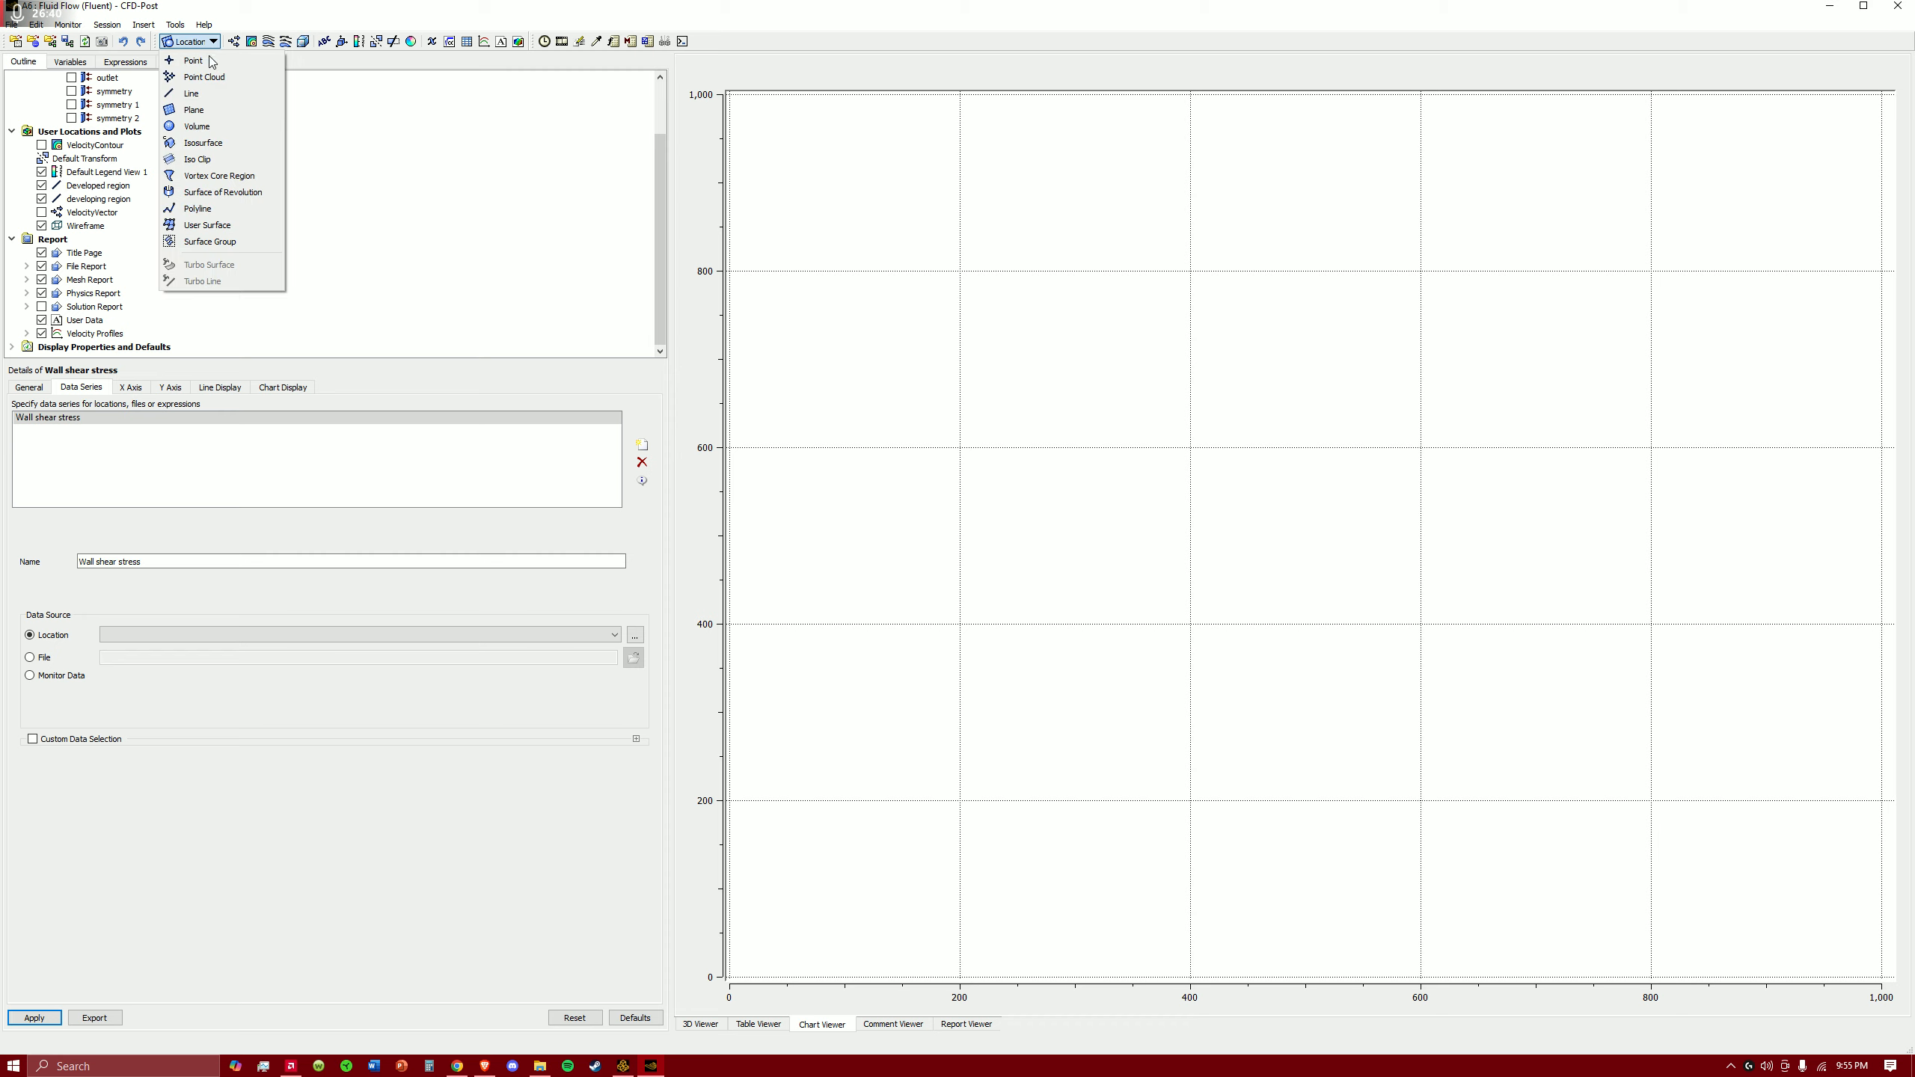
pyautogui.click(203, 97)
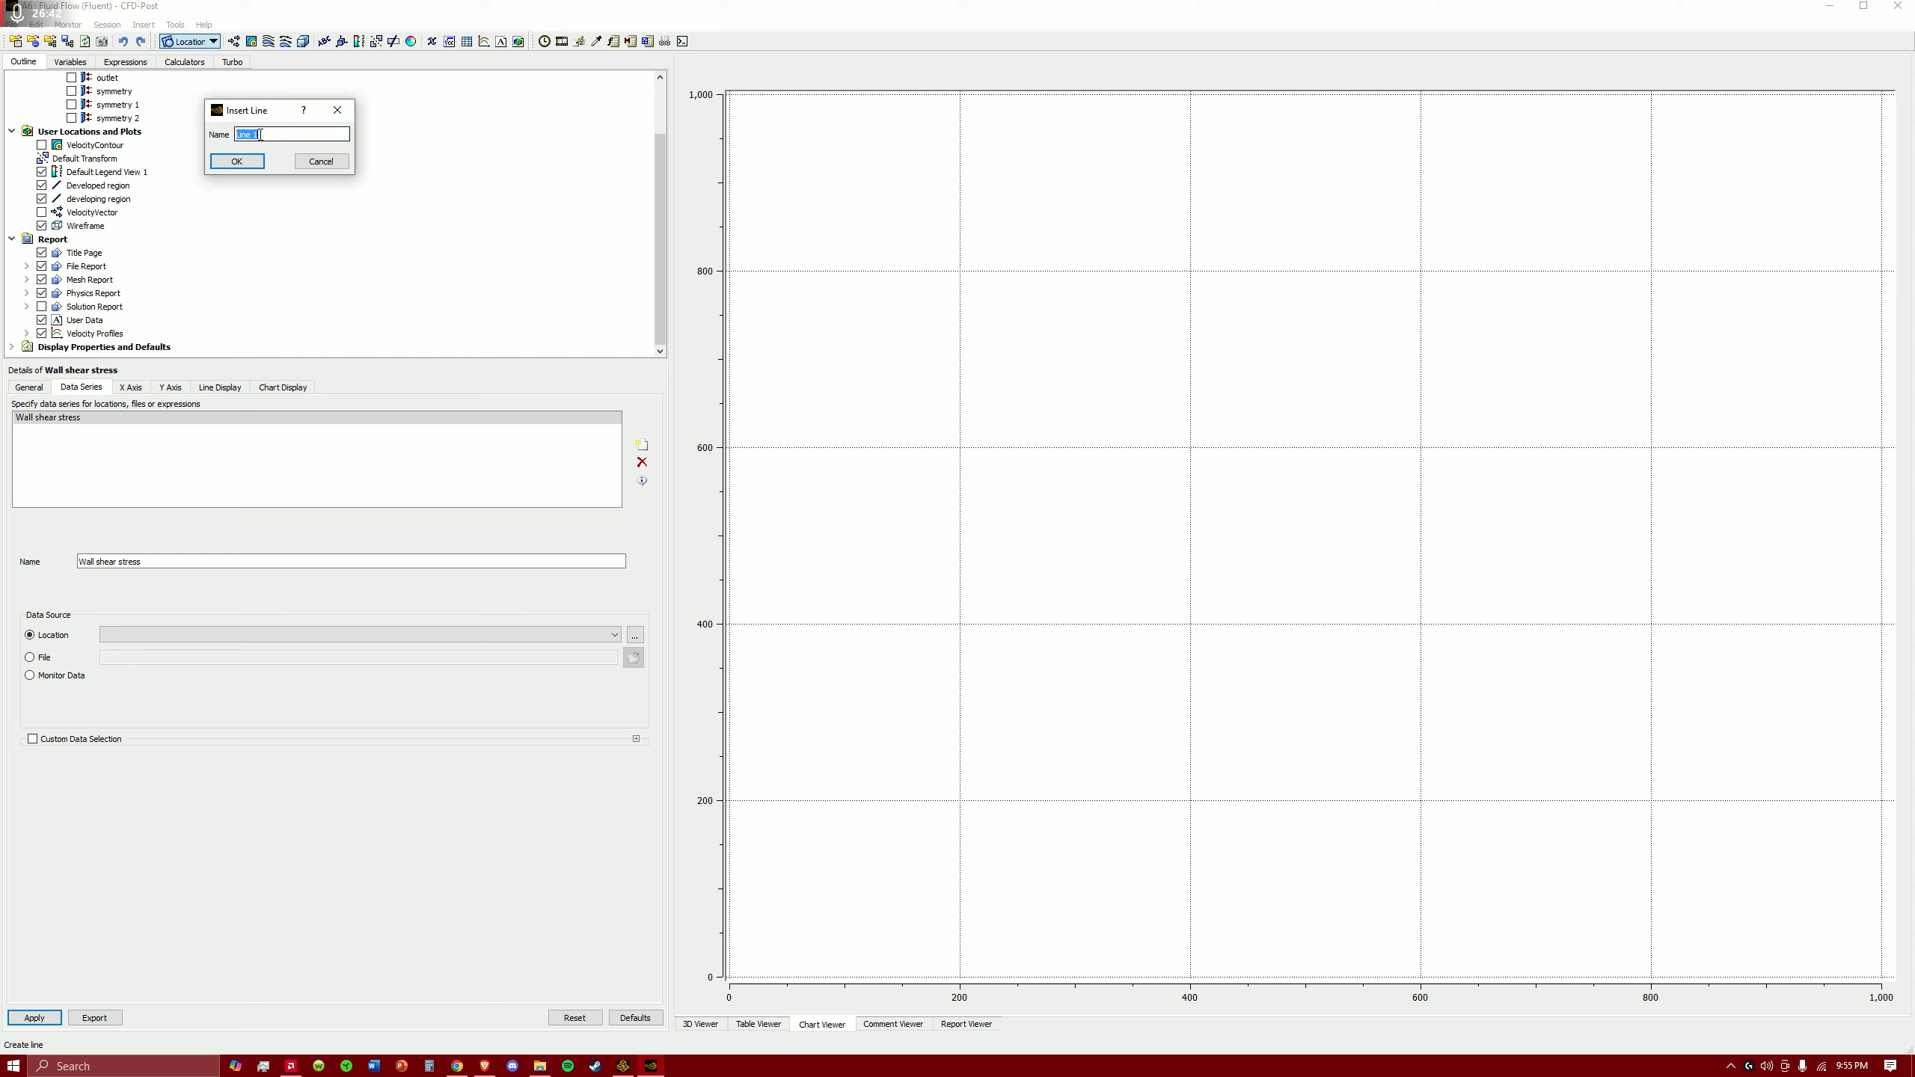
pyautogui.write('Flat plate')
pyautogui.click(226, 162)
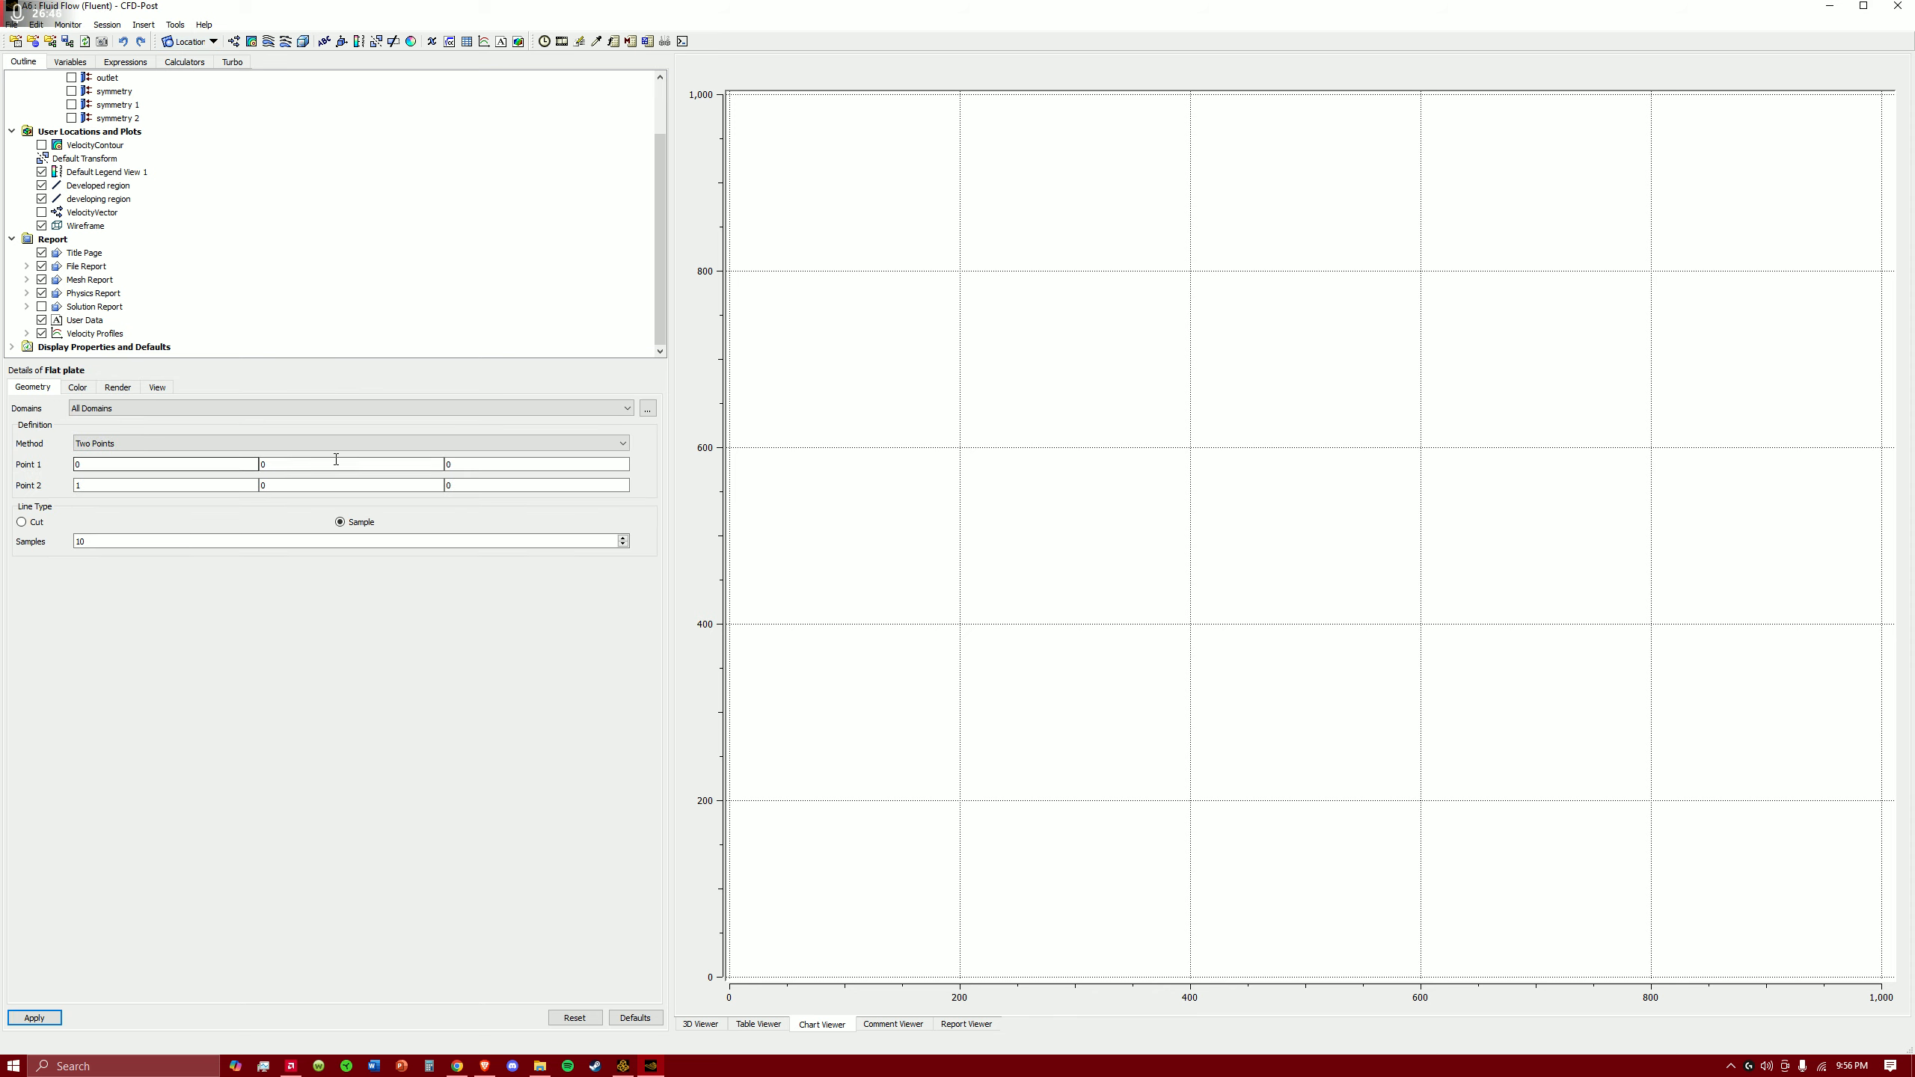
# - Define the Flat plate line from (0, 0, 0) to (1, 0, 0) with 300 samples and apply it
pyautogui.click(123, 486)
pyautogui.click(89, 486)
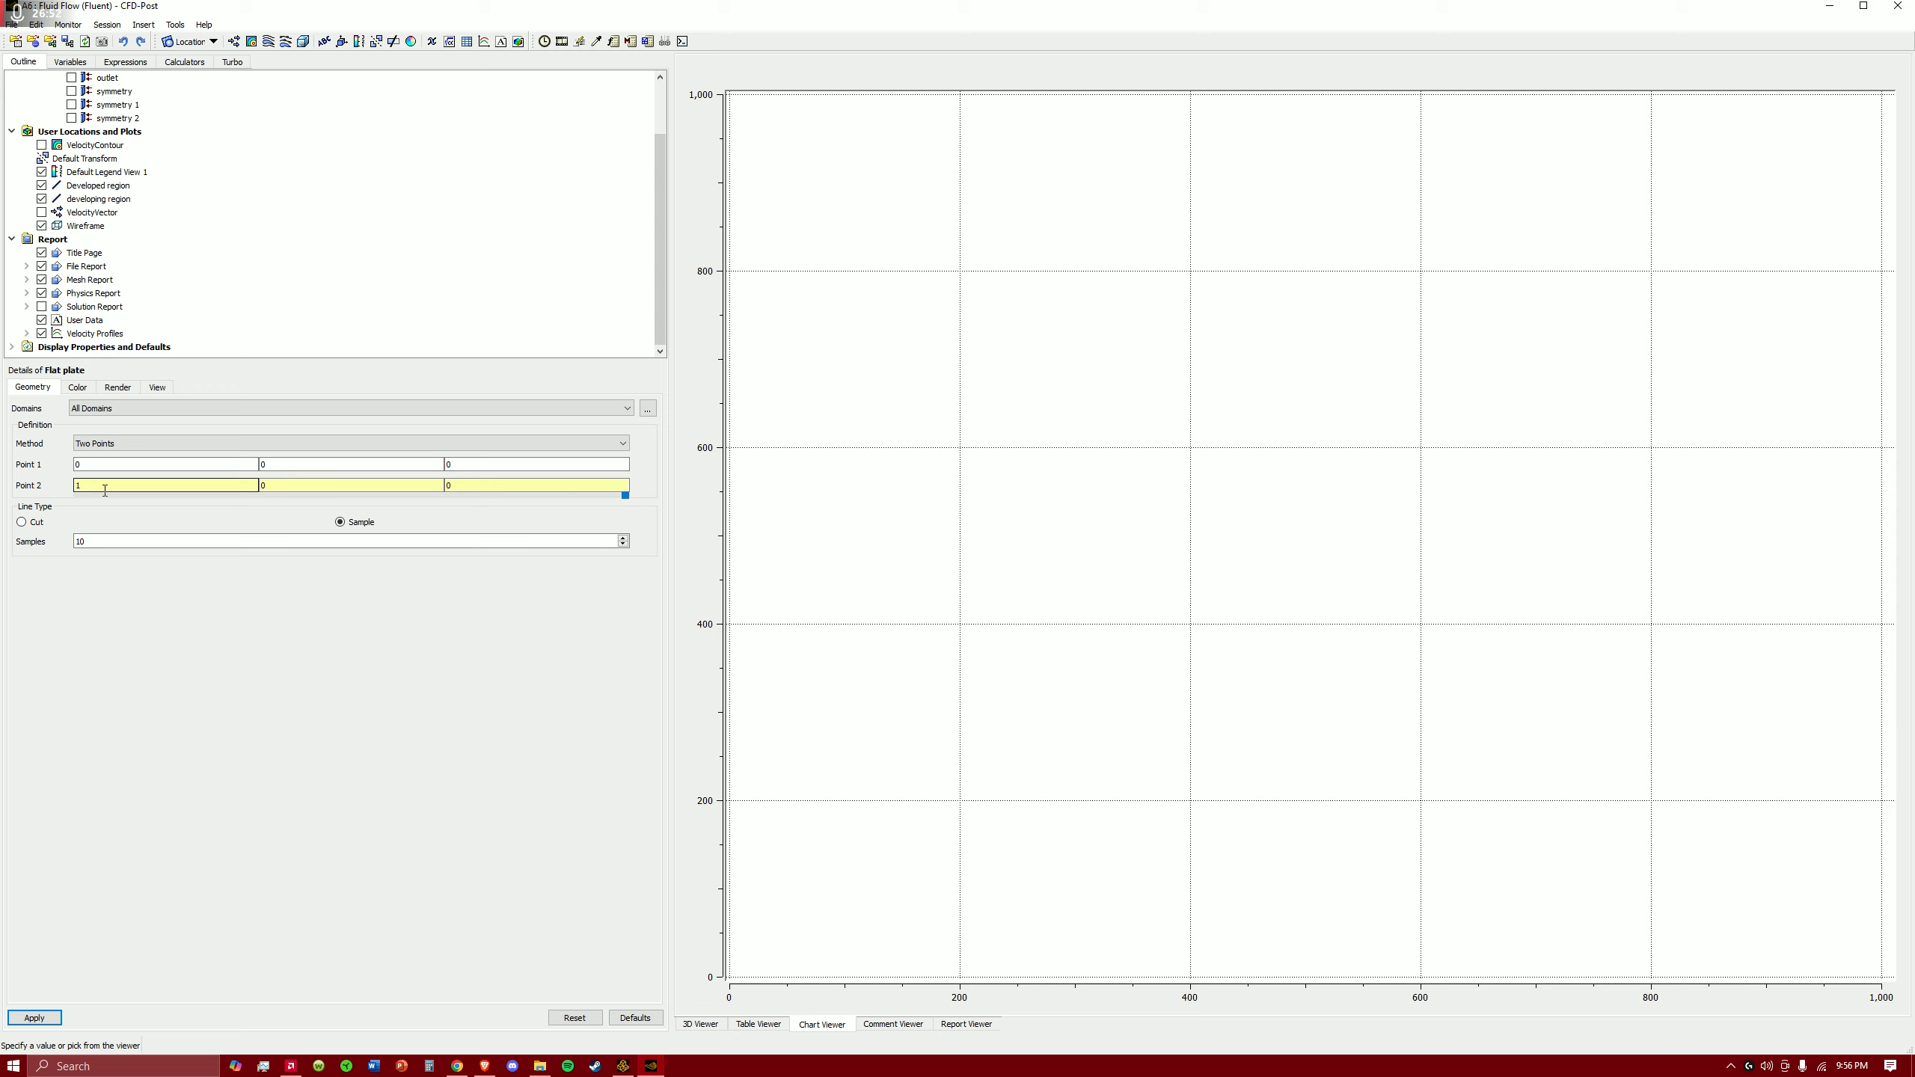
pyautogui.write('1')
pyautogui.press('Return')
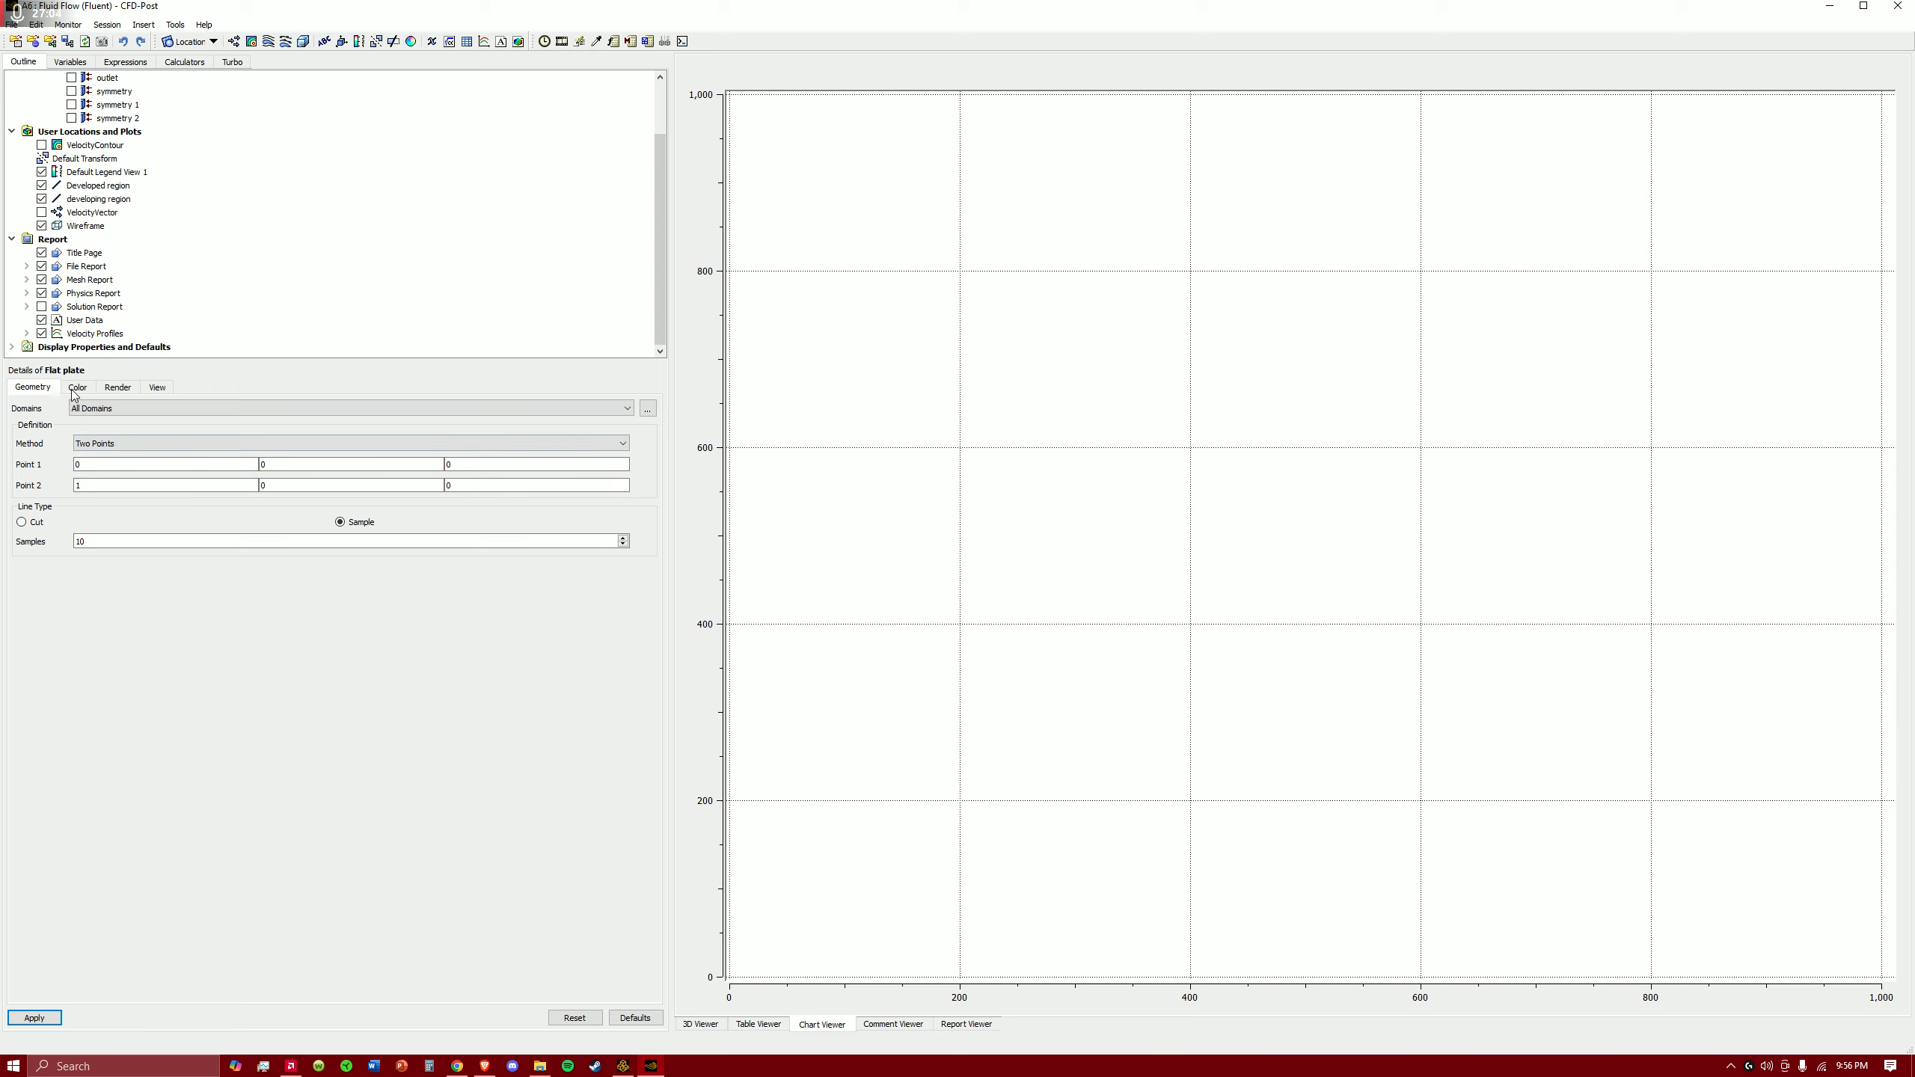
pyautogui.click(172, 541)
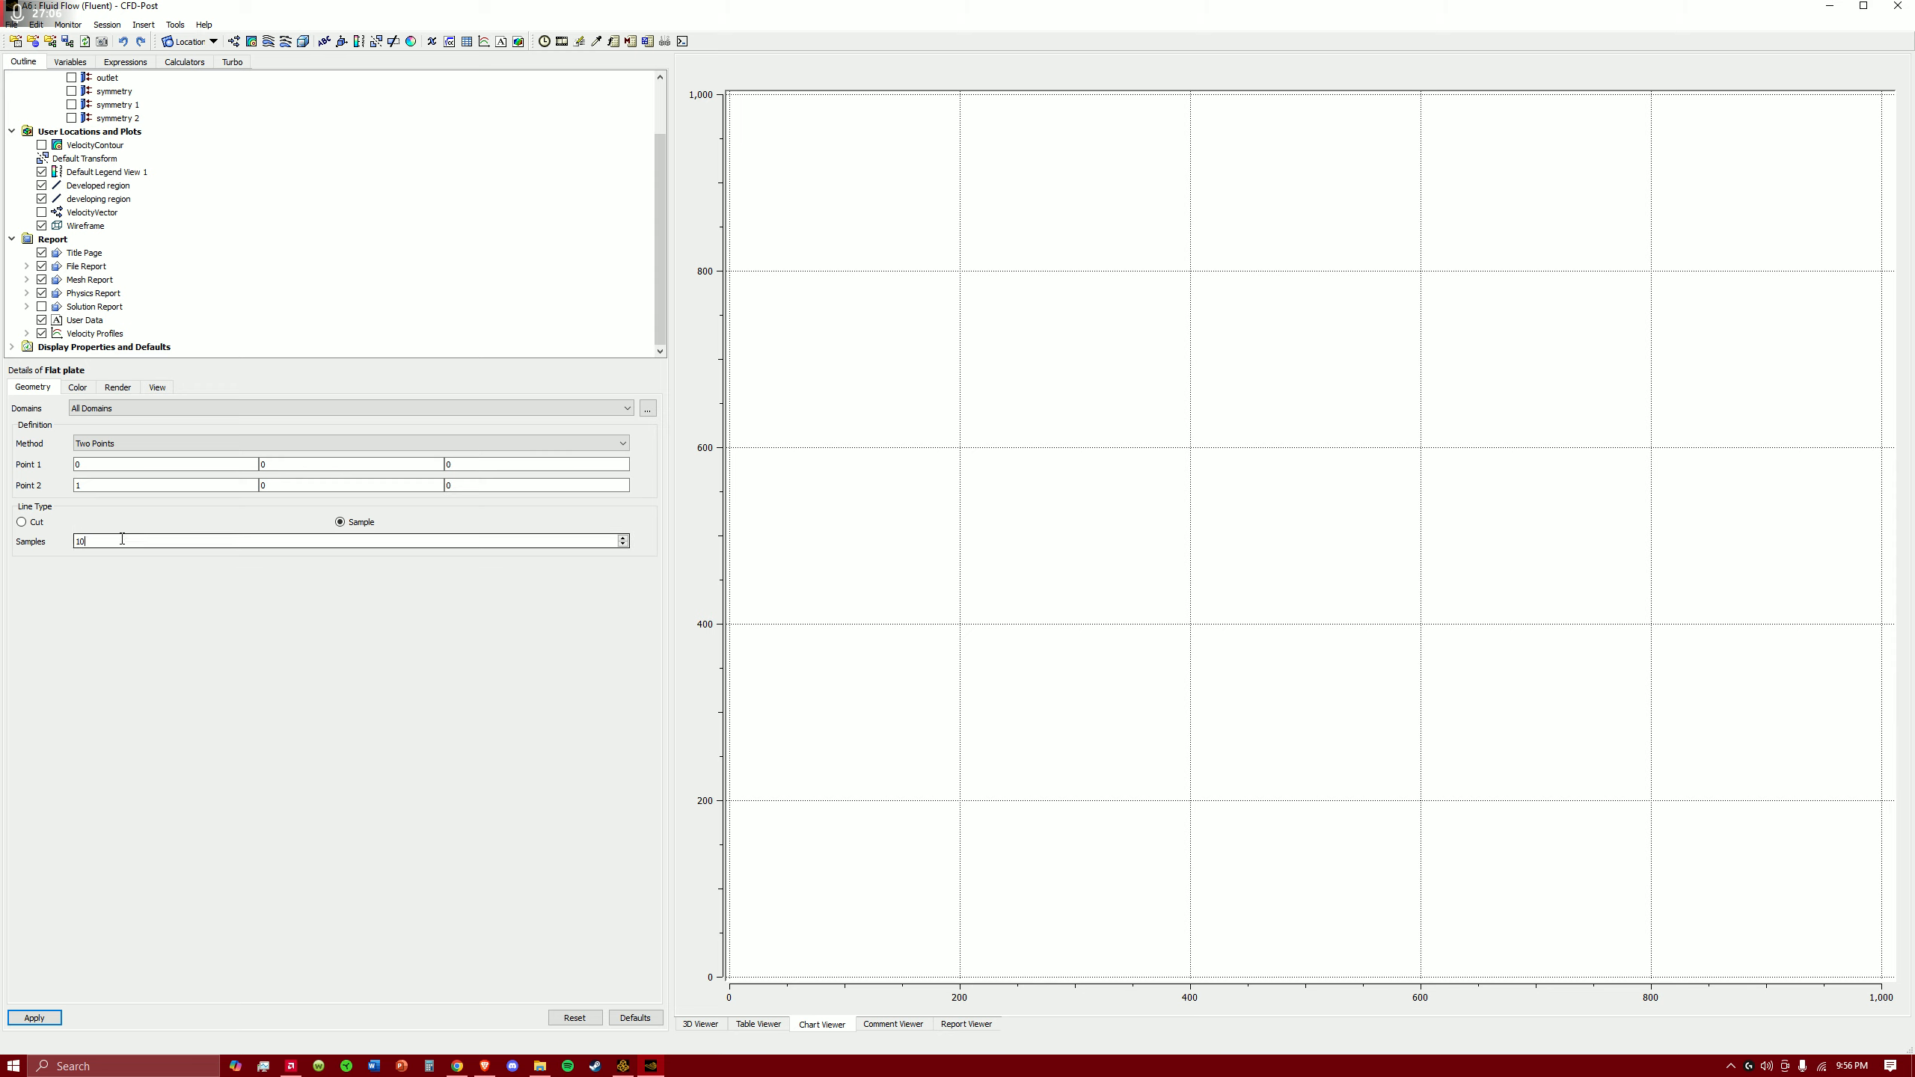
pyautogui.write('300')
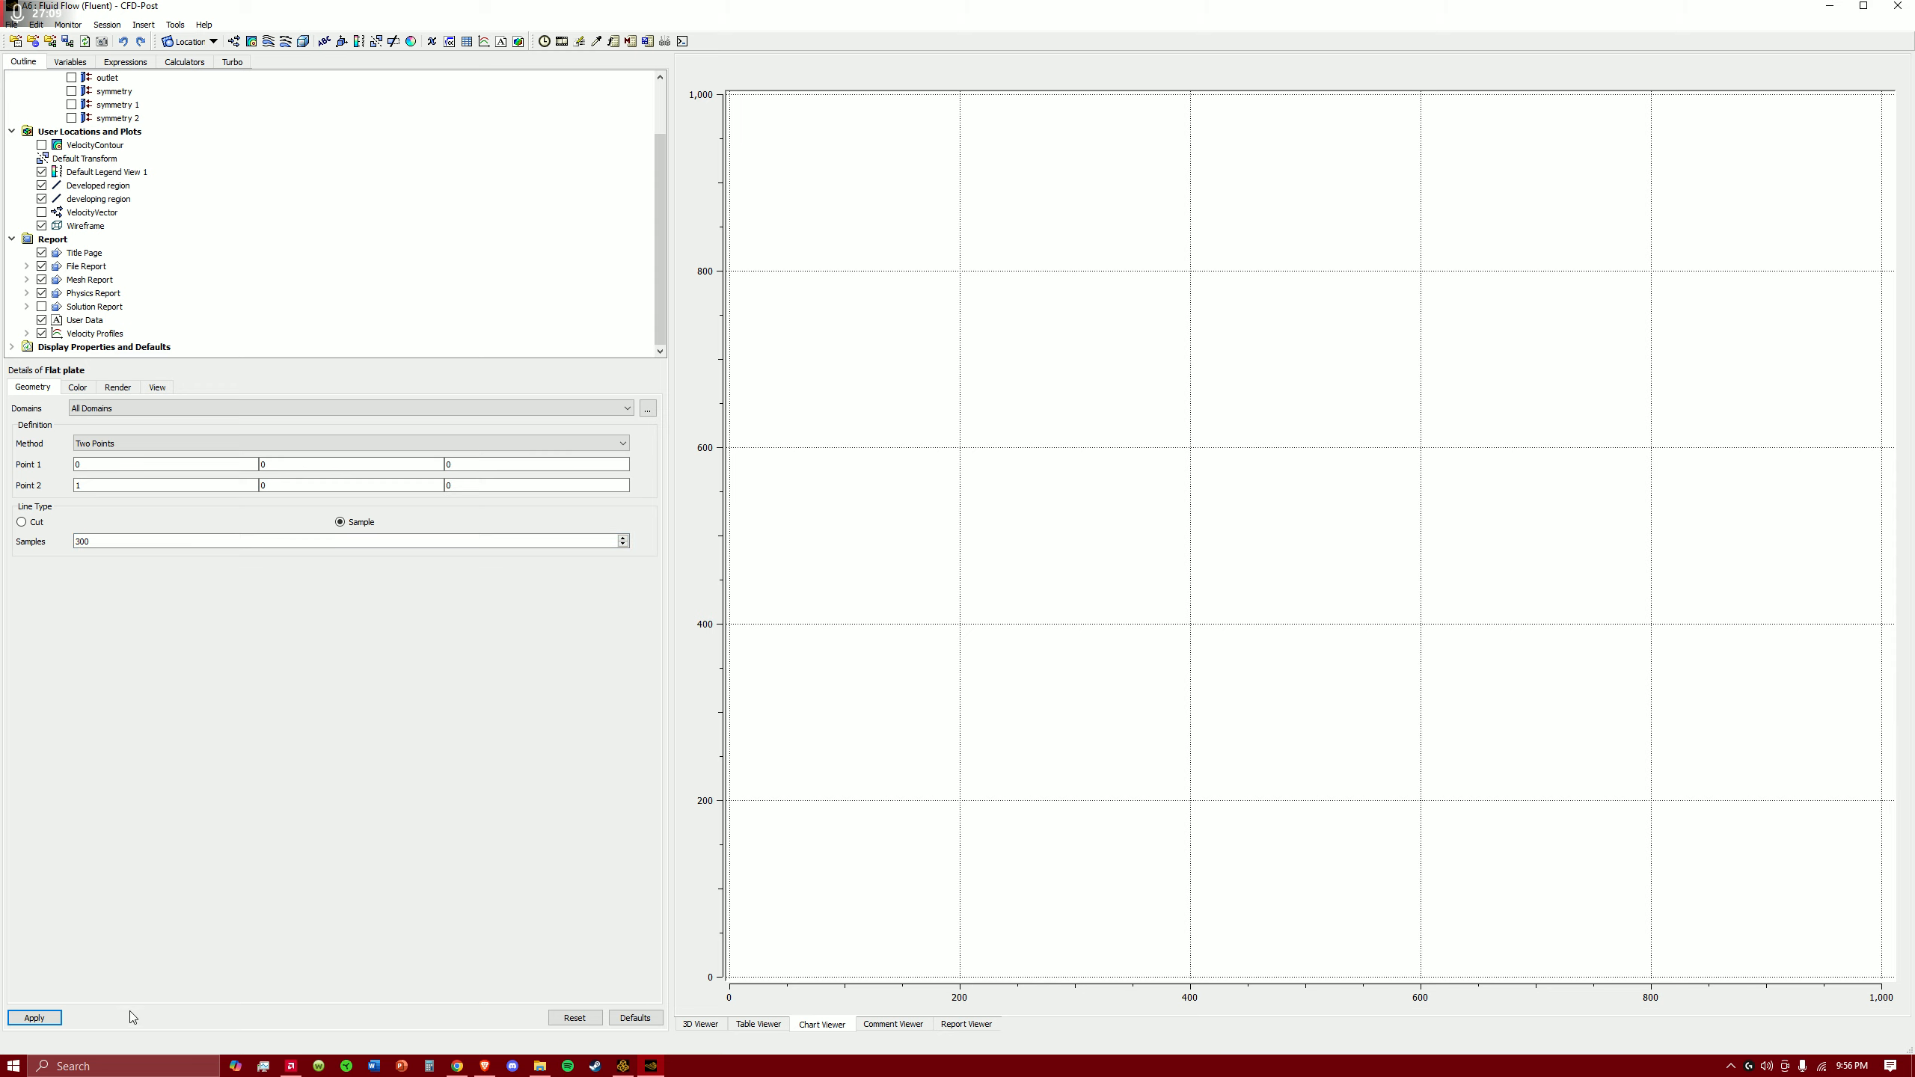
pyautogui.click(51, 1017)
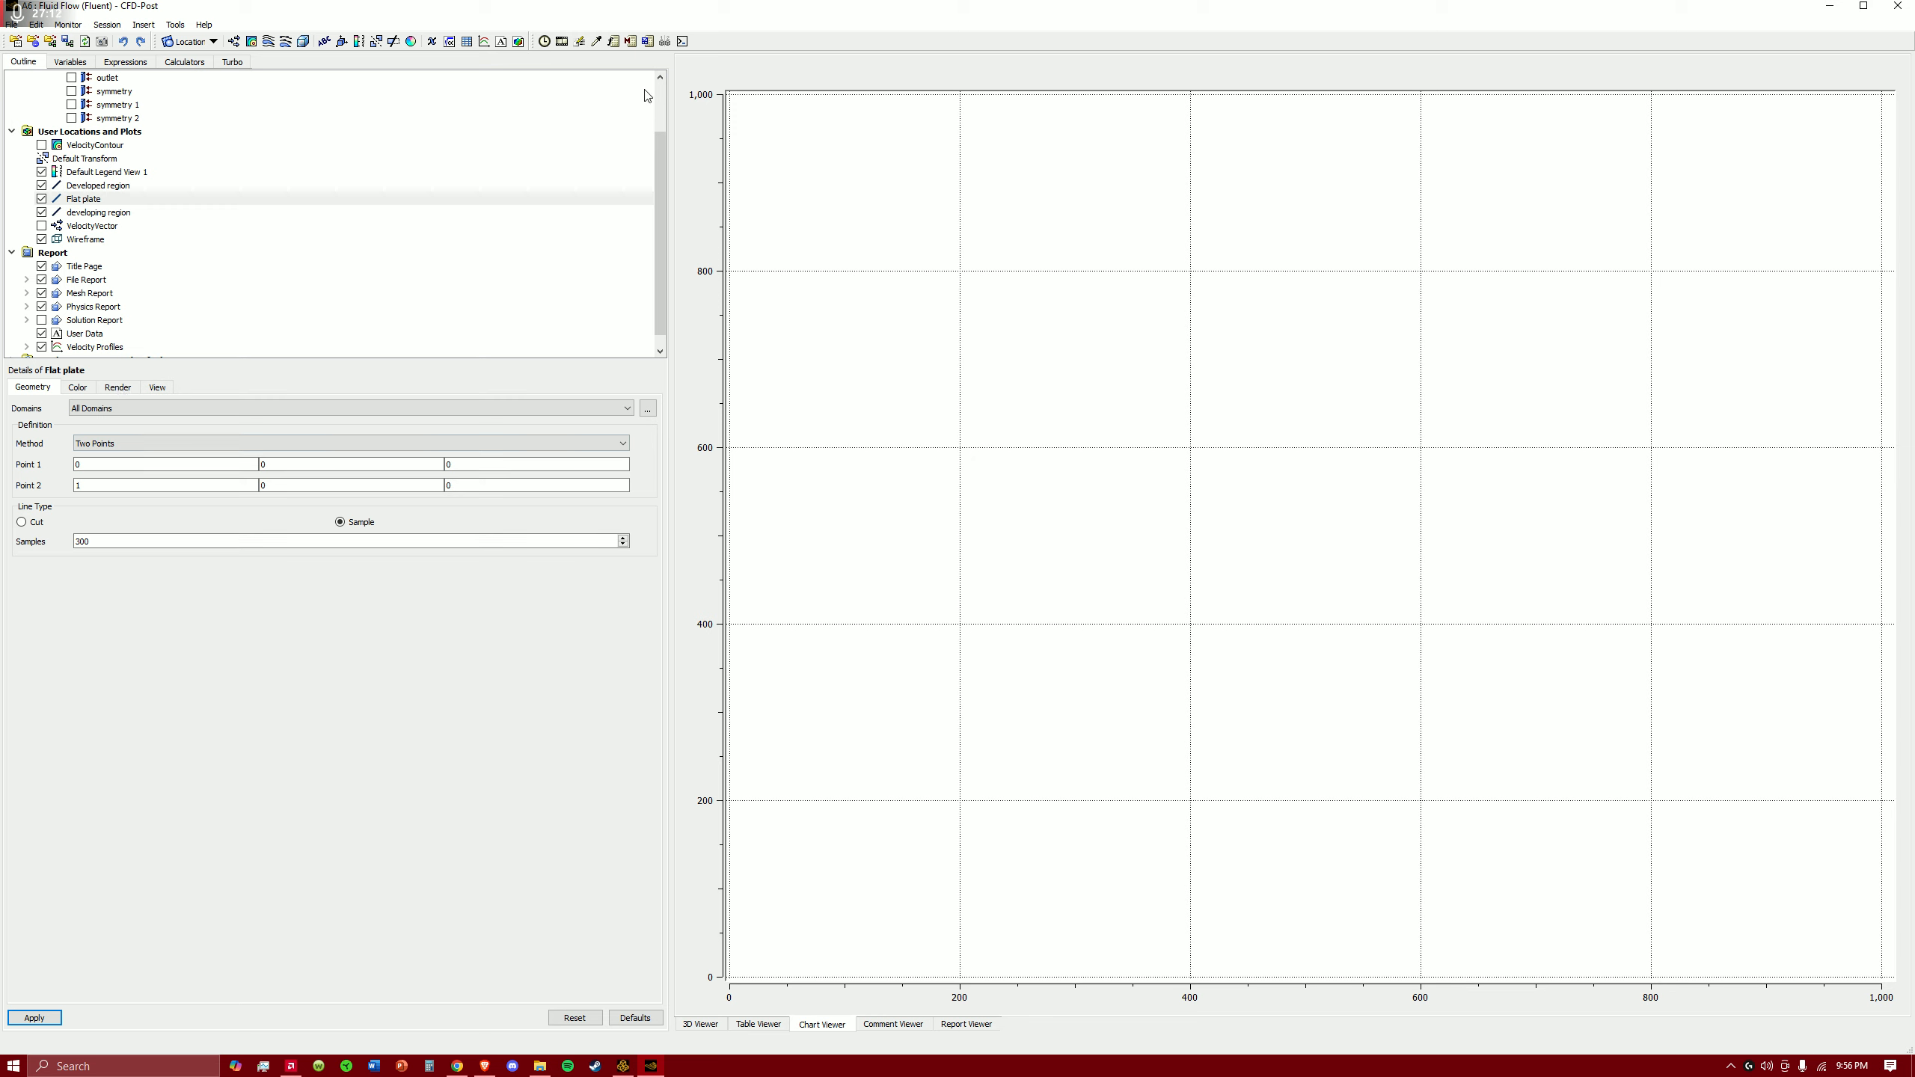
# - Insert a chart named "Wall shear stress" and title it "Wall shear stress over plate"
pyautogui.scroll(-1, 108, 337)
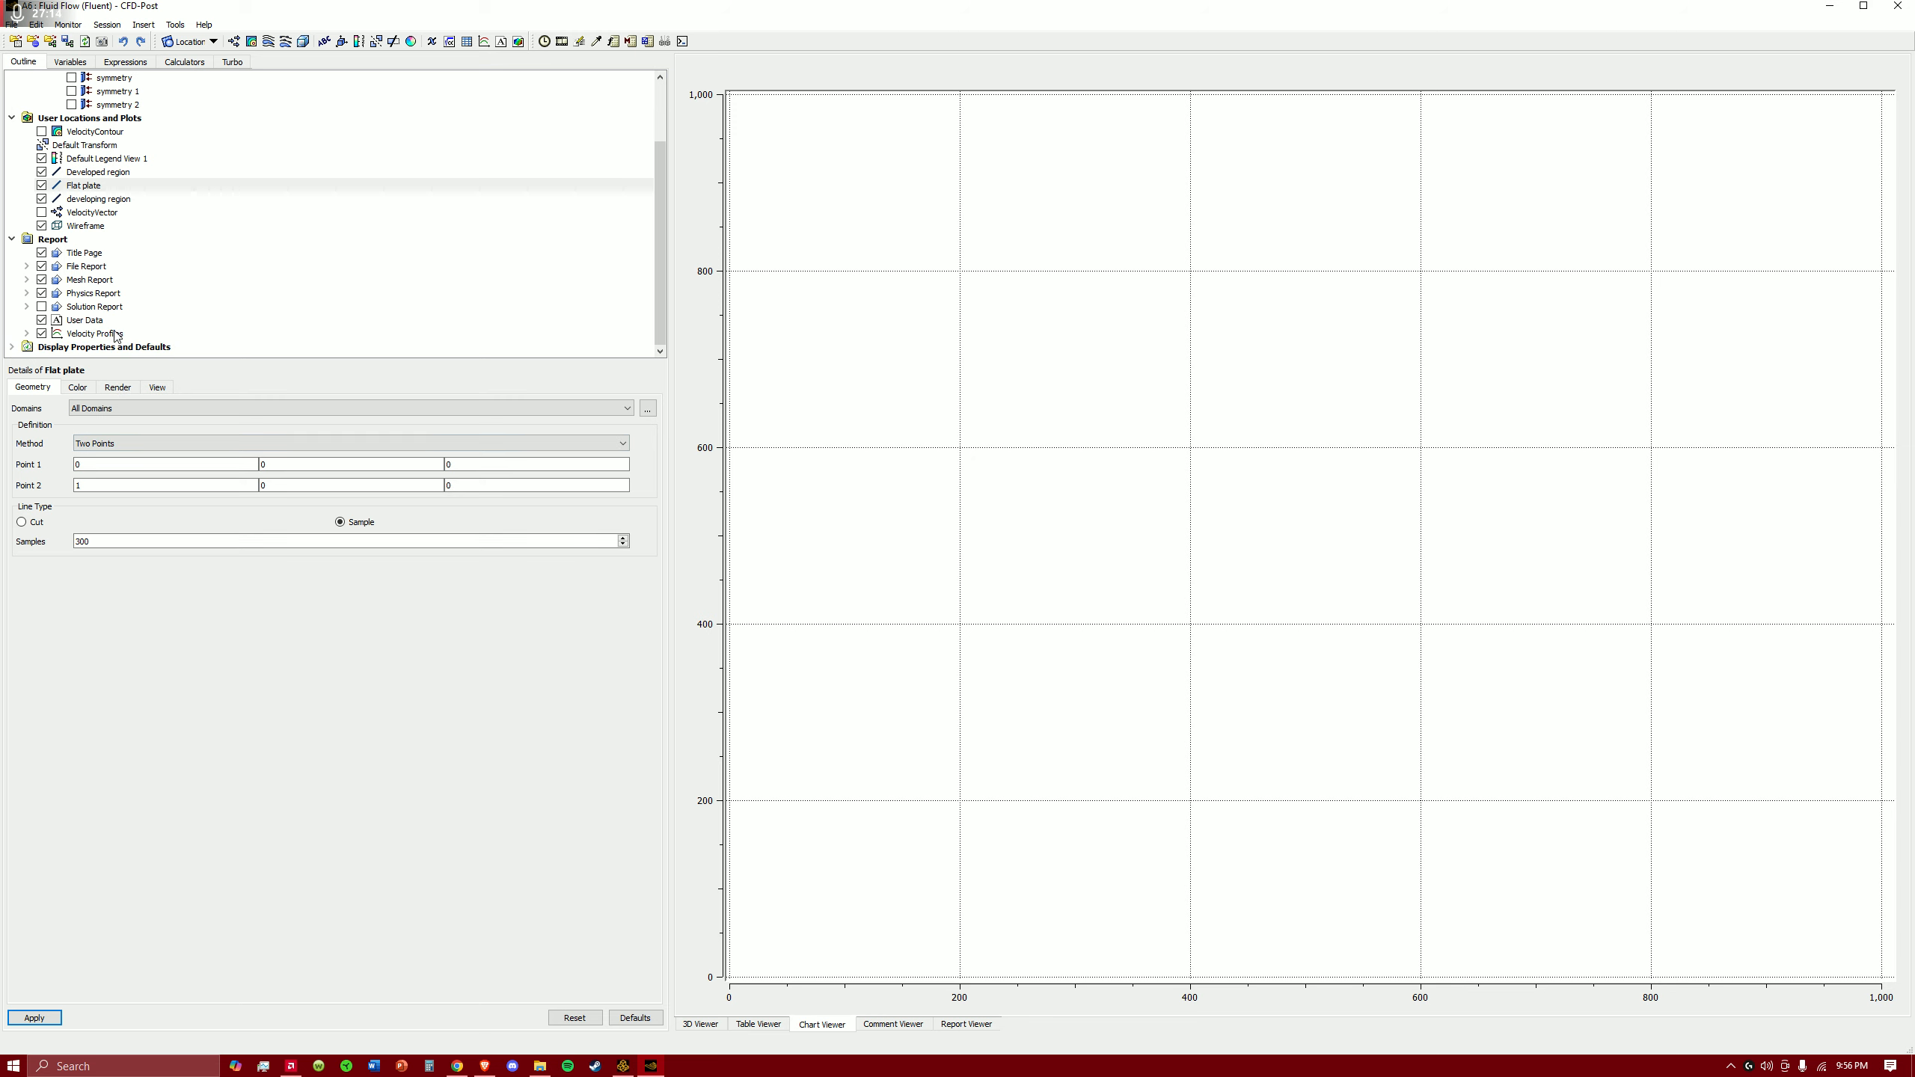
pyautogui.click(484, 41)
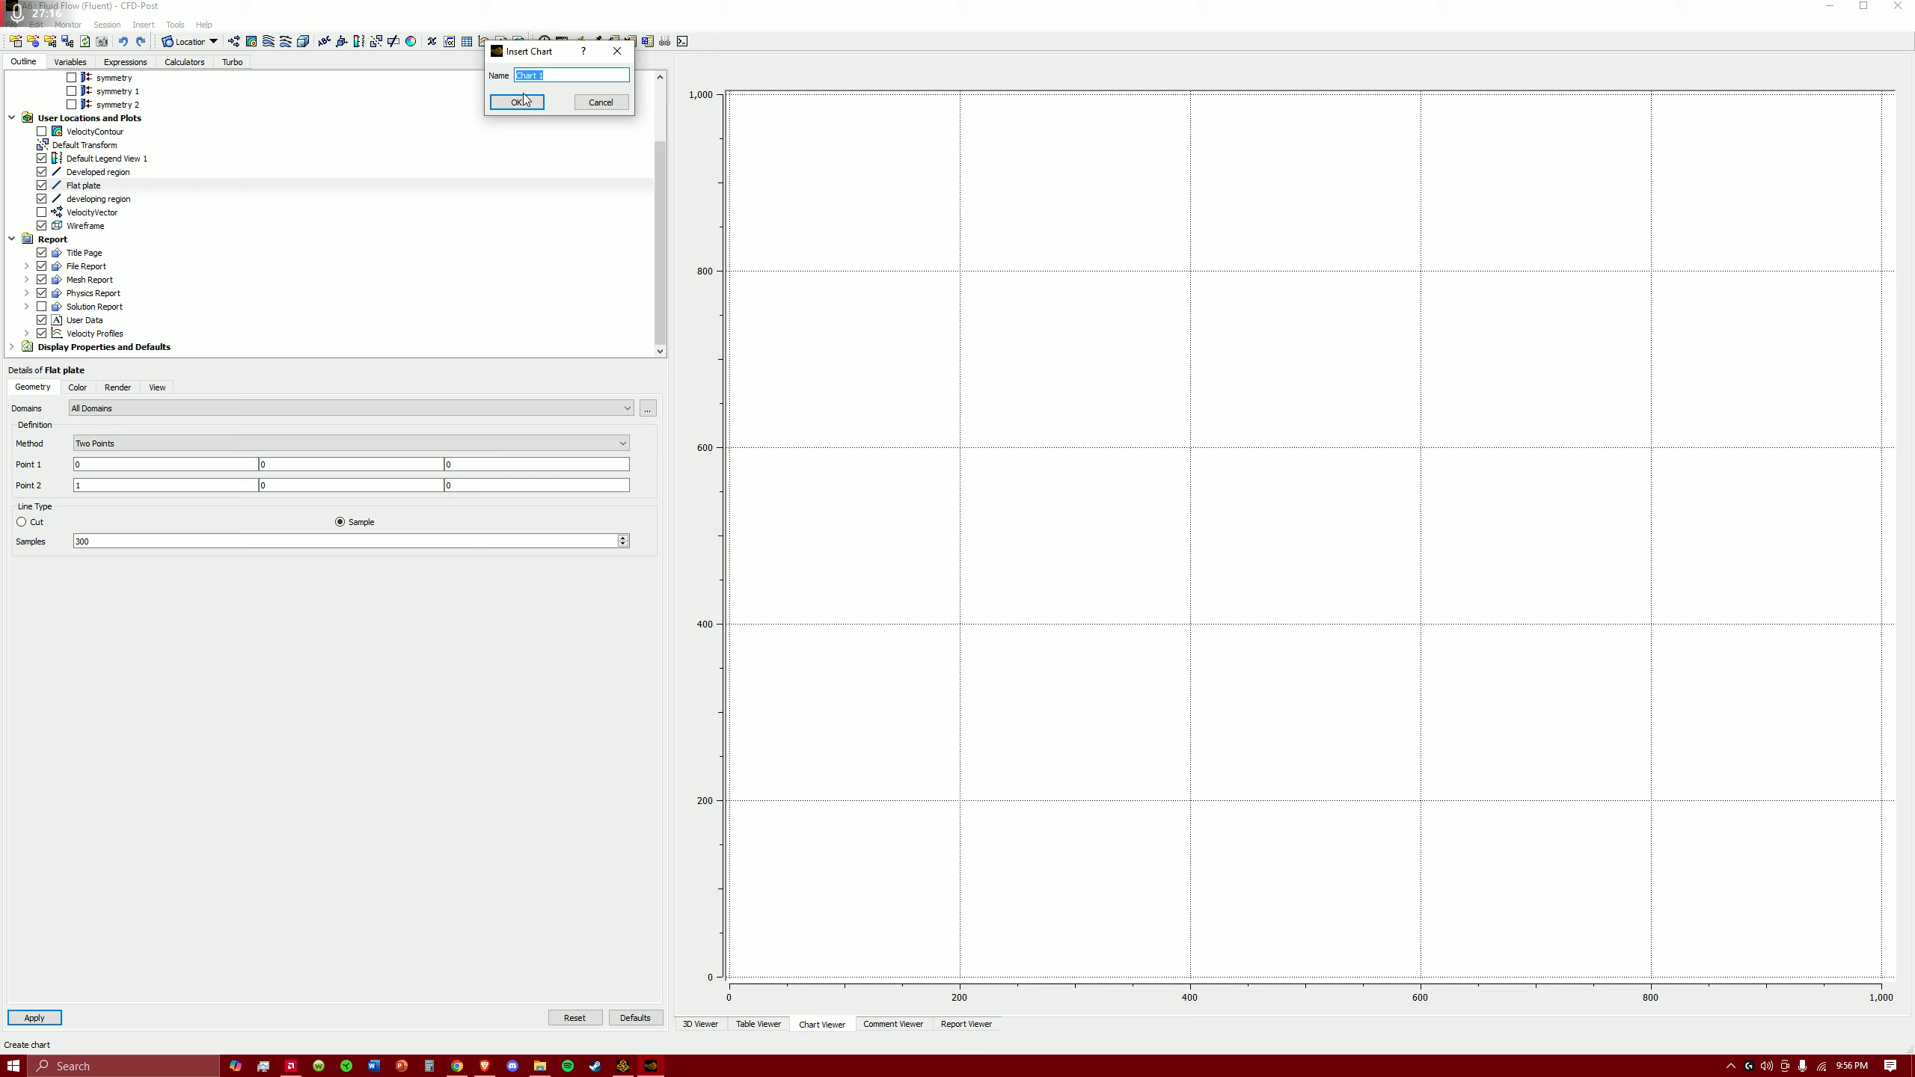
pyautogui.write('Wall shear stress')
pyautogui.click(517, 102)
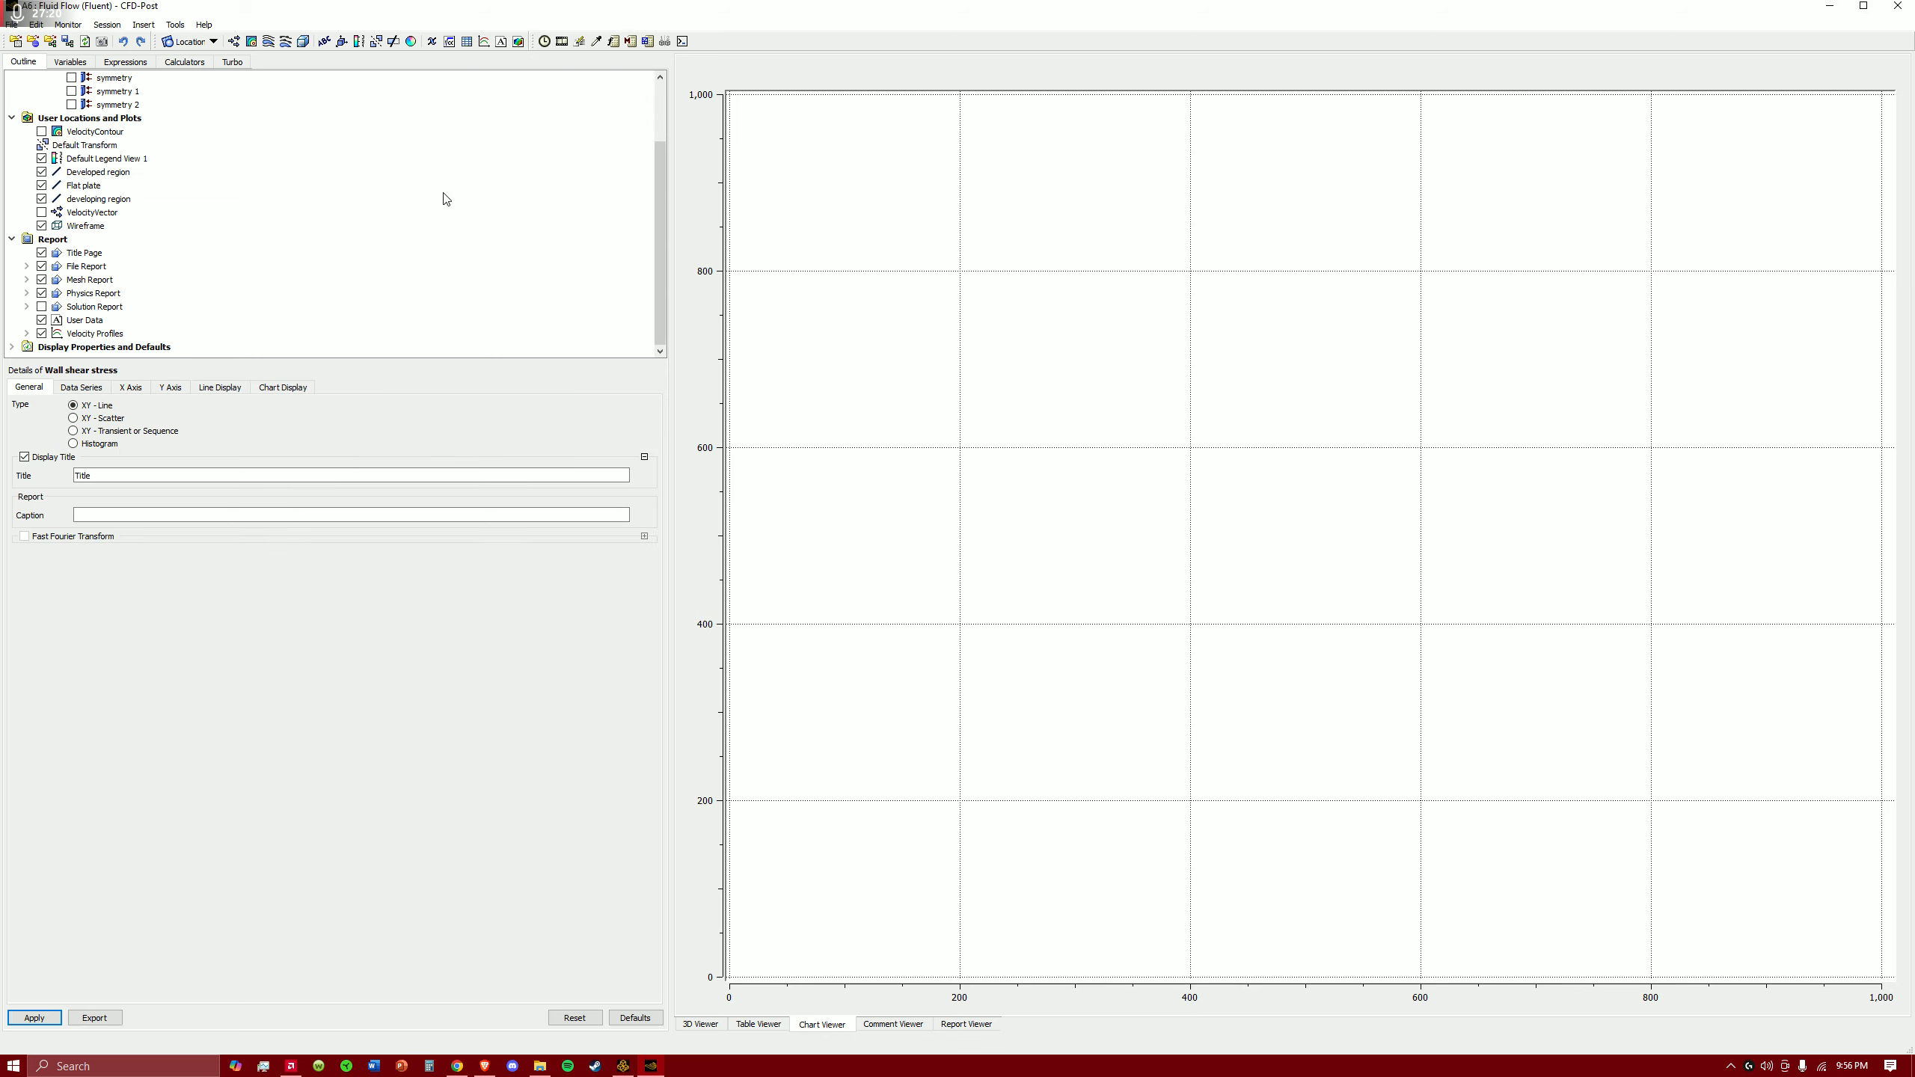
pyautogui.click(123, 474)
pyautogui.moveTo(123, 473); pyautogui.dragTo(41, 475)
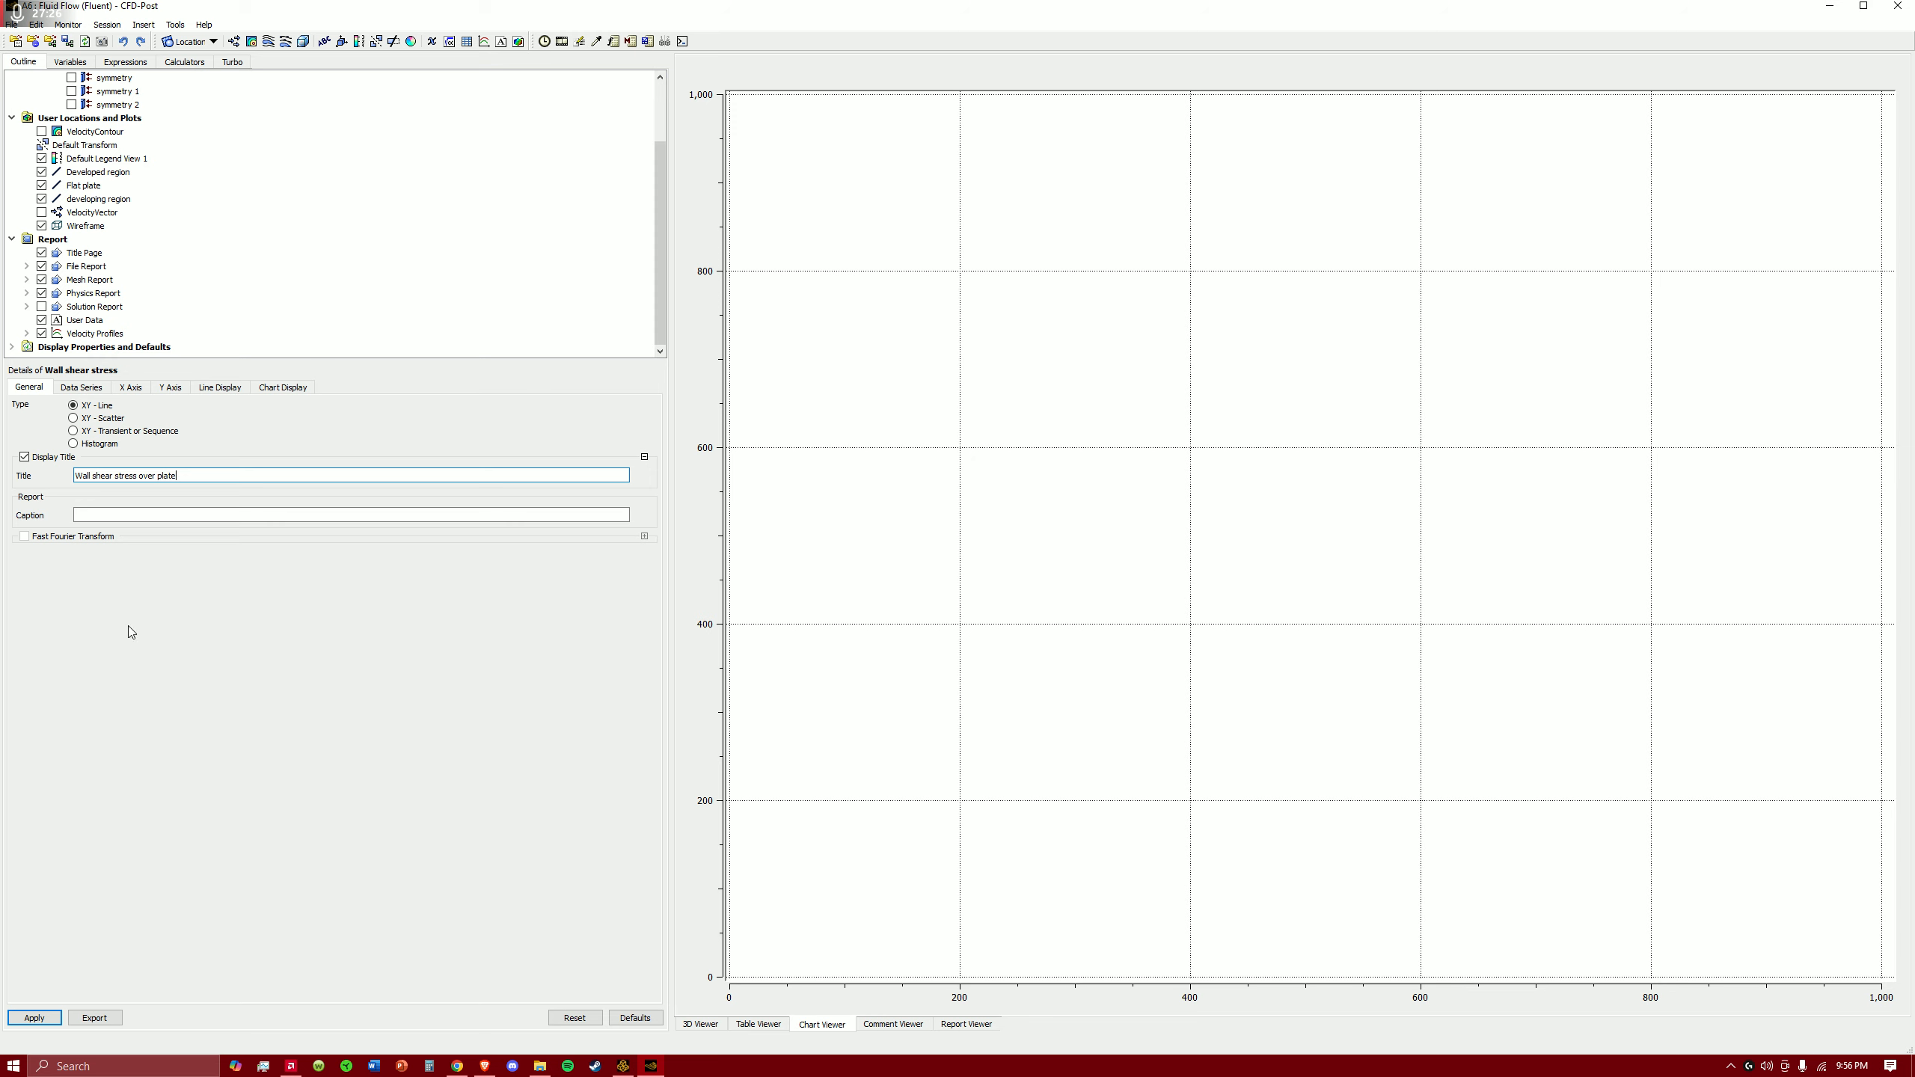
# - Name the chart's data series "Wall shear stress" and use the Flat plate line as its location
pyautogui.click(83, 388)
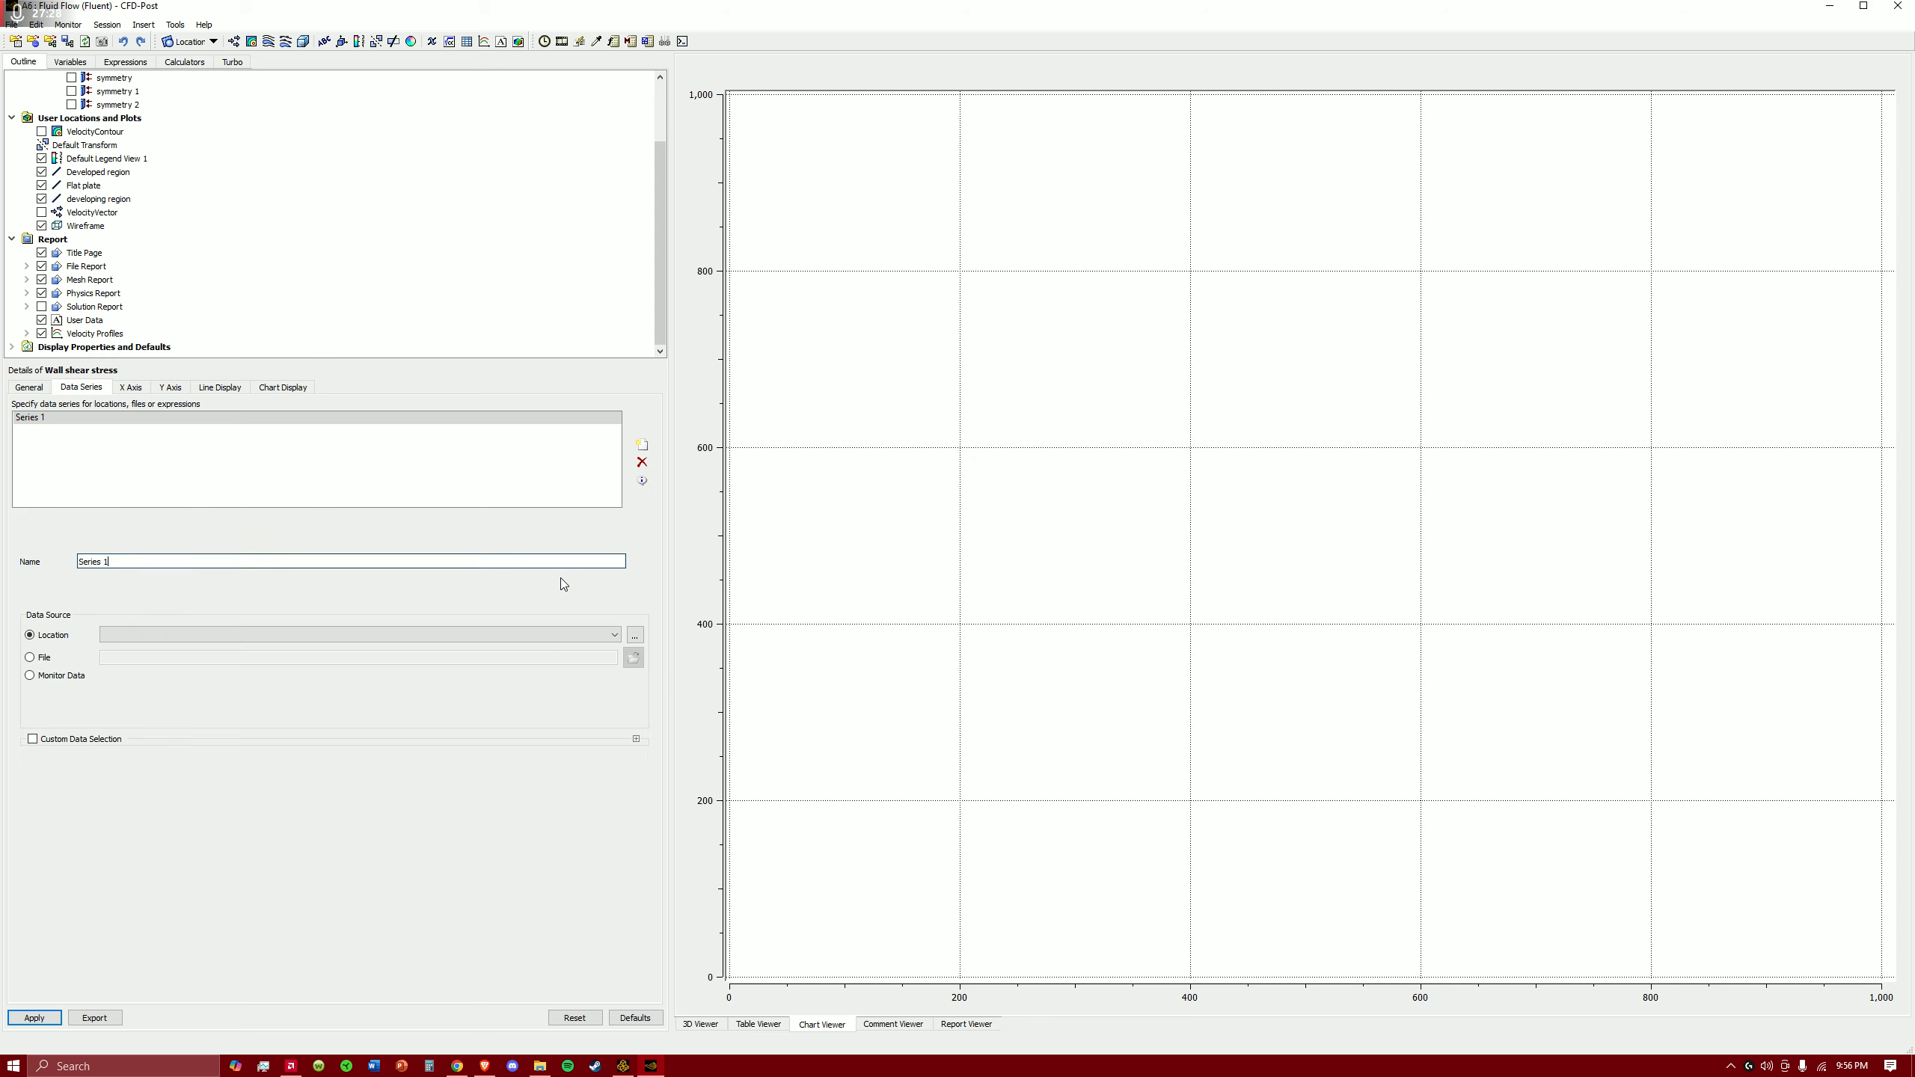
pyautogui.tripleClick(372, 556)
pyautogui.write('Wall shear st')
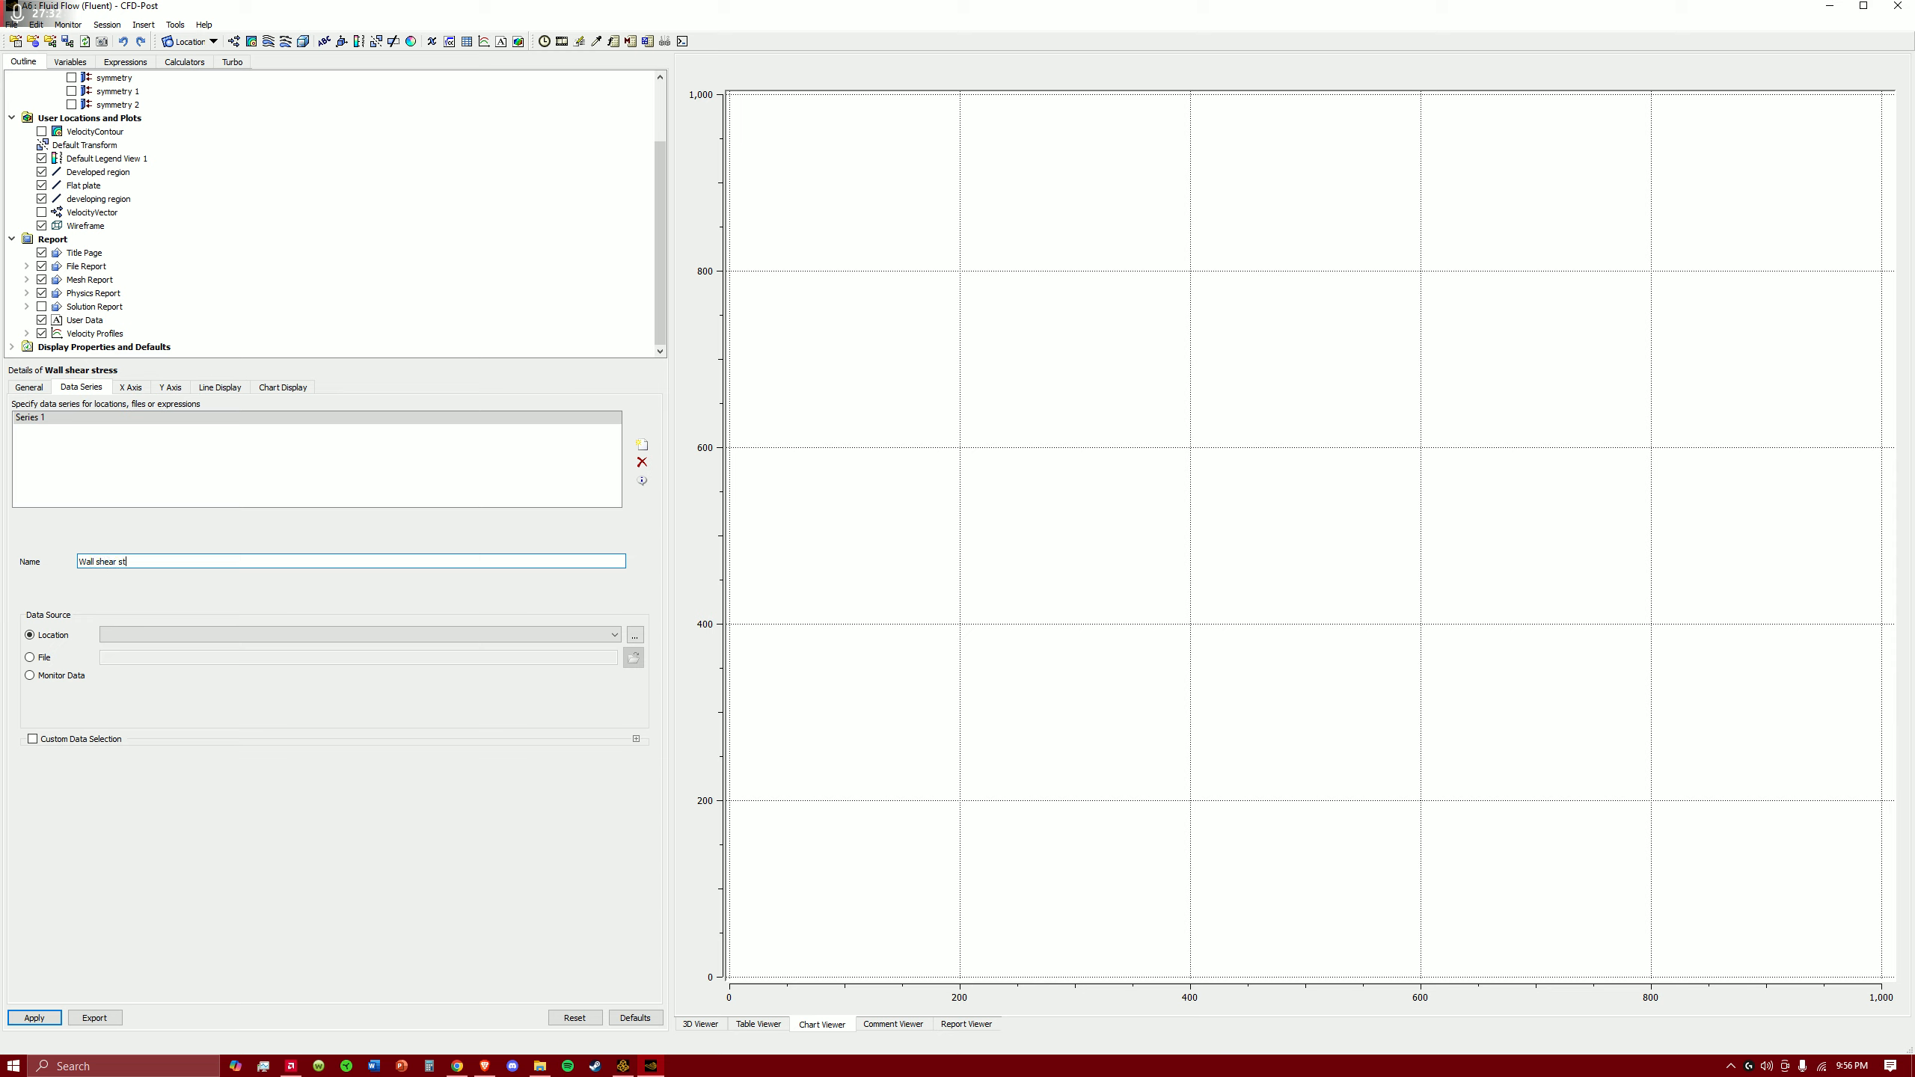
pyautogui.write('ress')
pyautogui.press('Return')
pyautogui.click(256, 636)
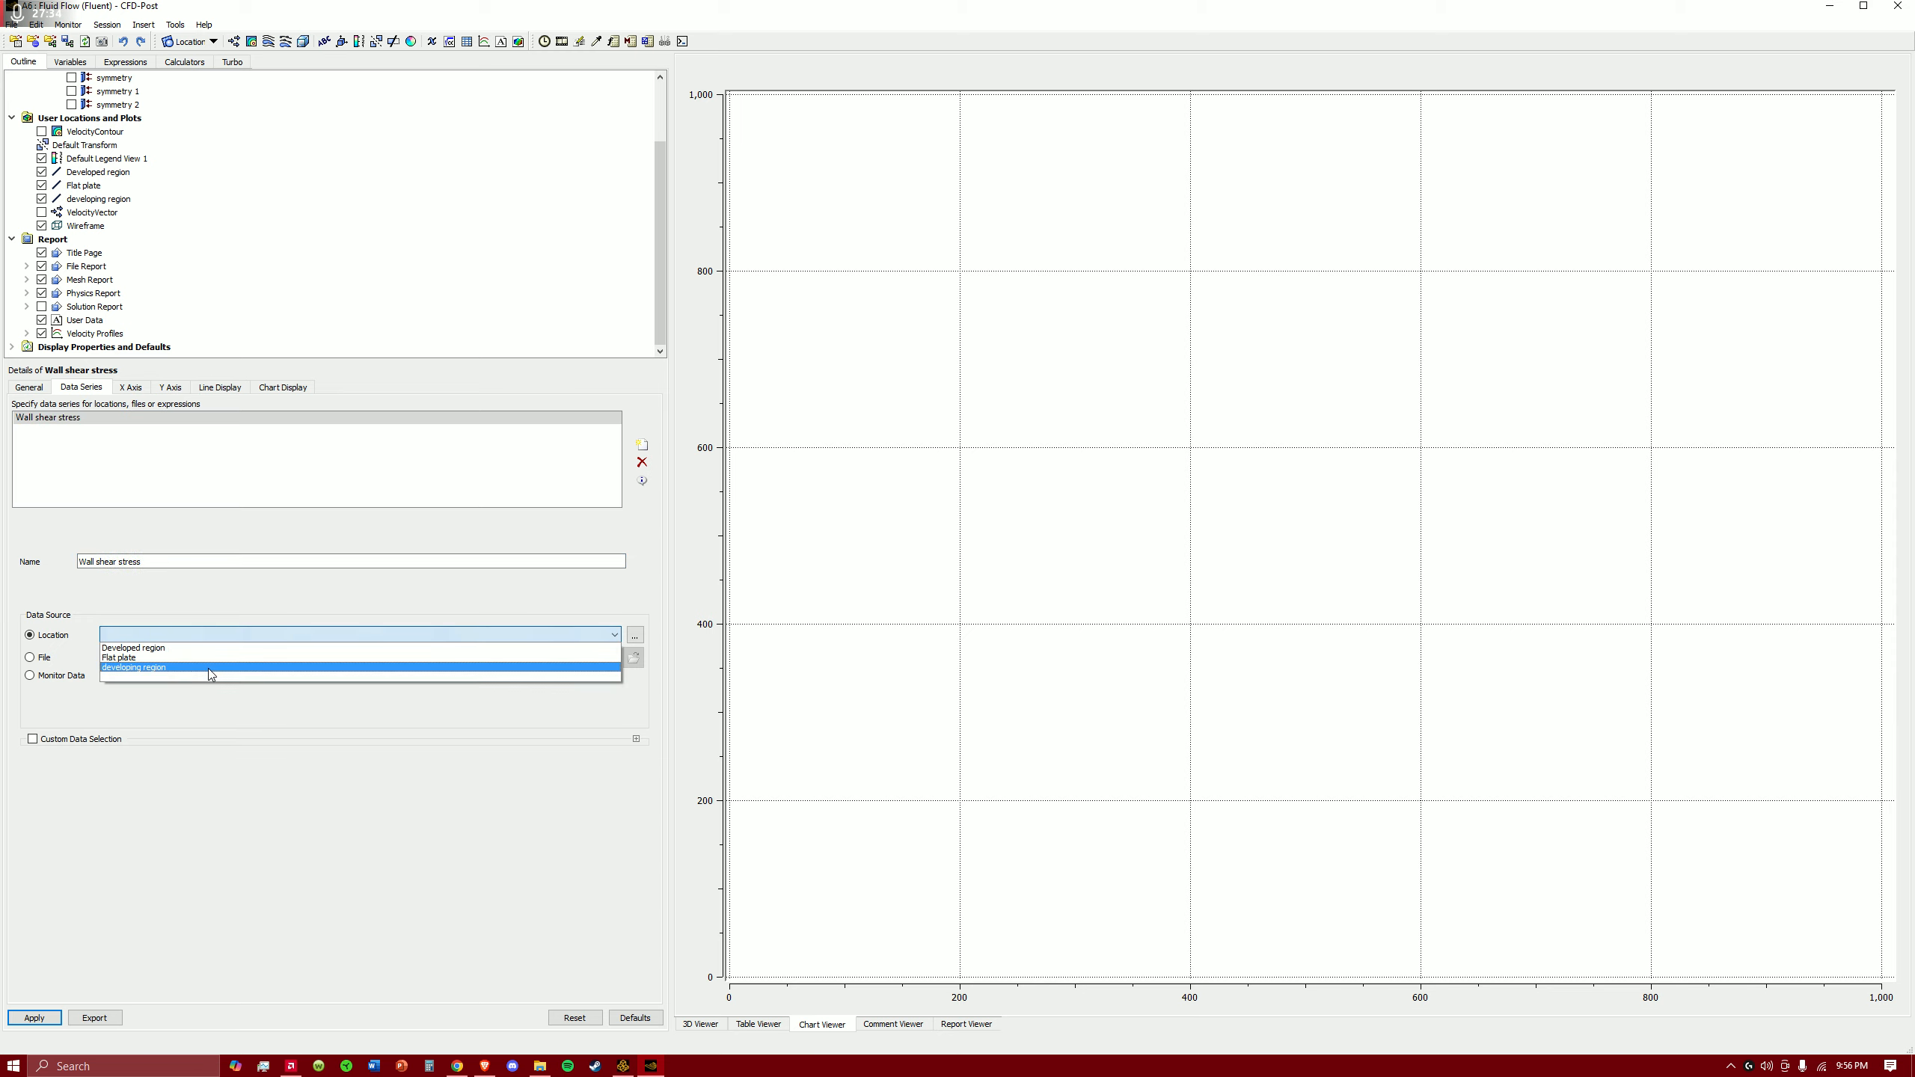
pyautogui.click(189, 658)
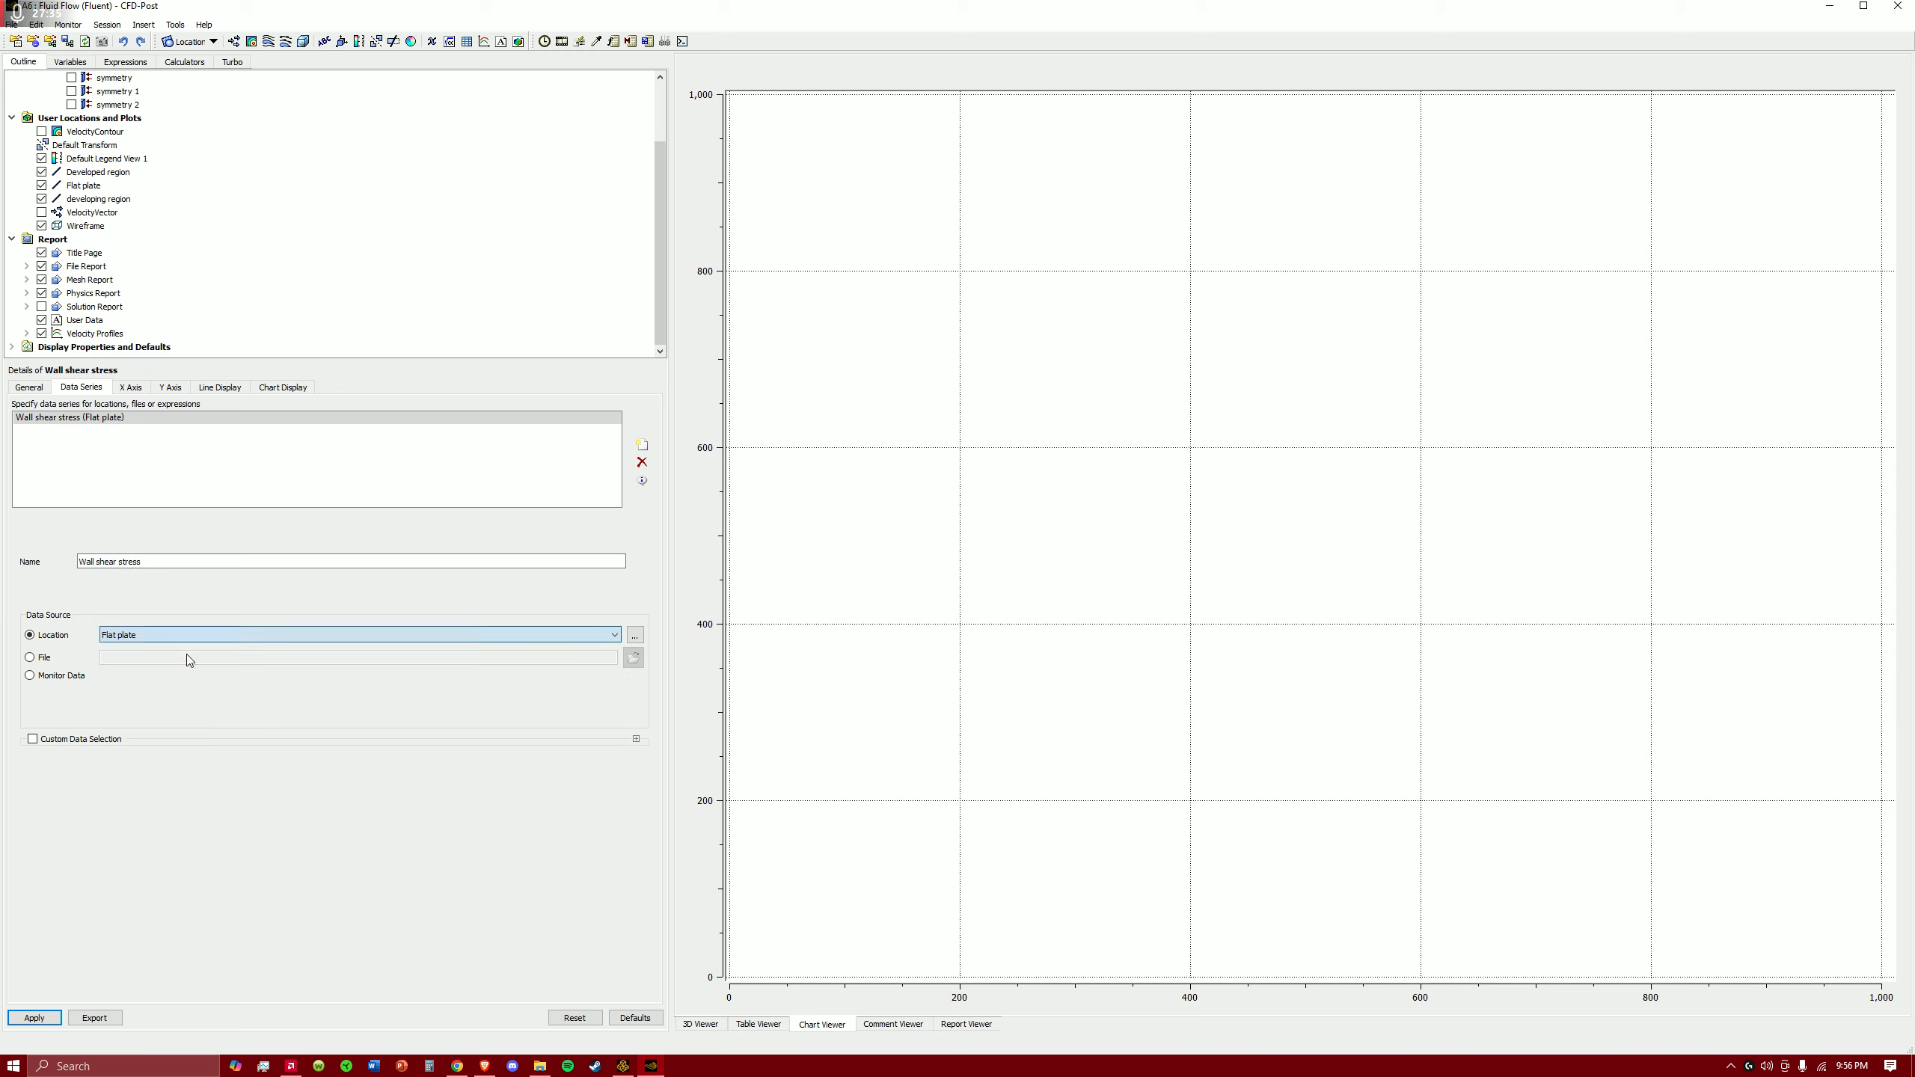
# - Set the wall shear stress chart's X-axis variable to X
pyautogui.click(136, 389)
pyautogui.click(170, 422)
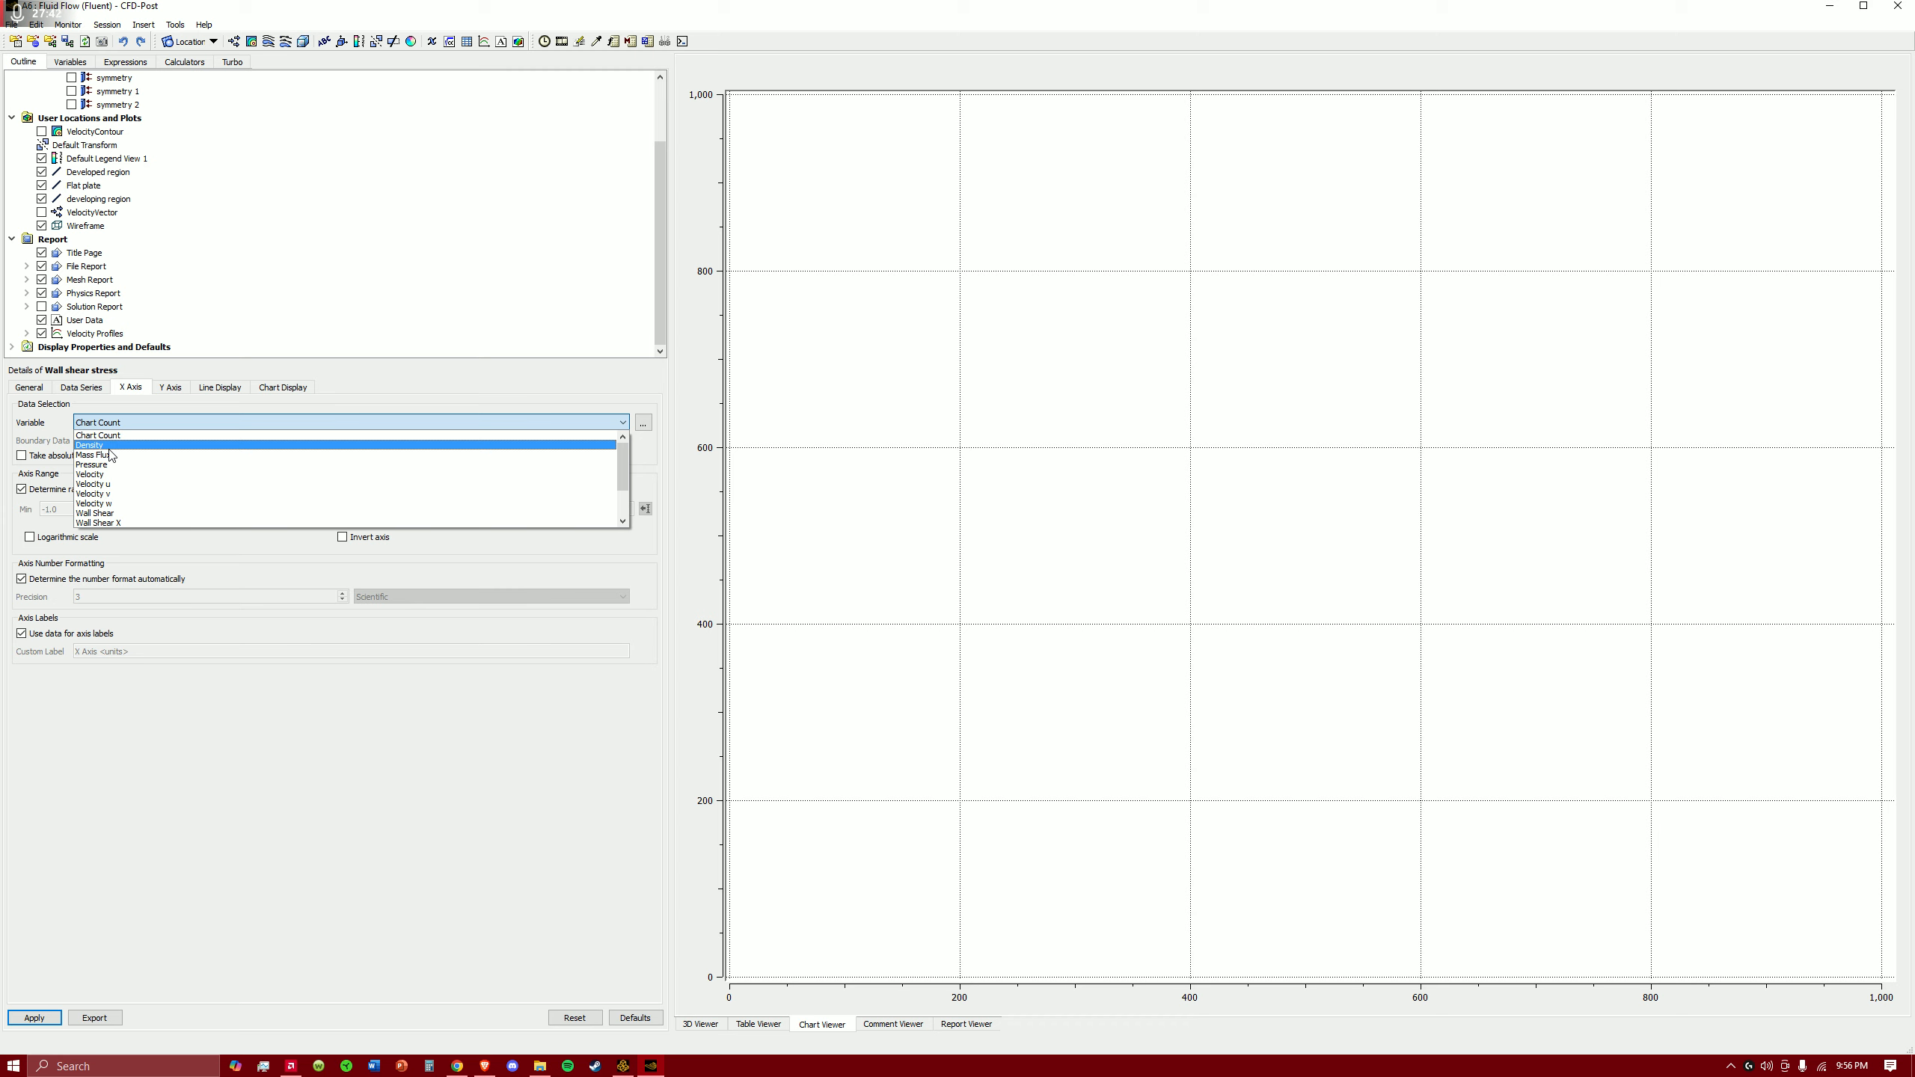
pyautogui.scroll(-1, 105, 490)
pyautogui.click(102, 511)
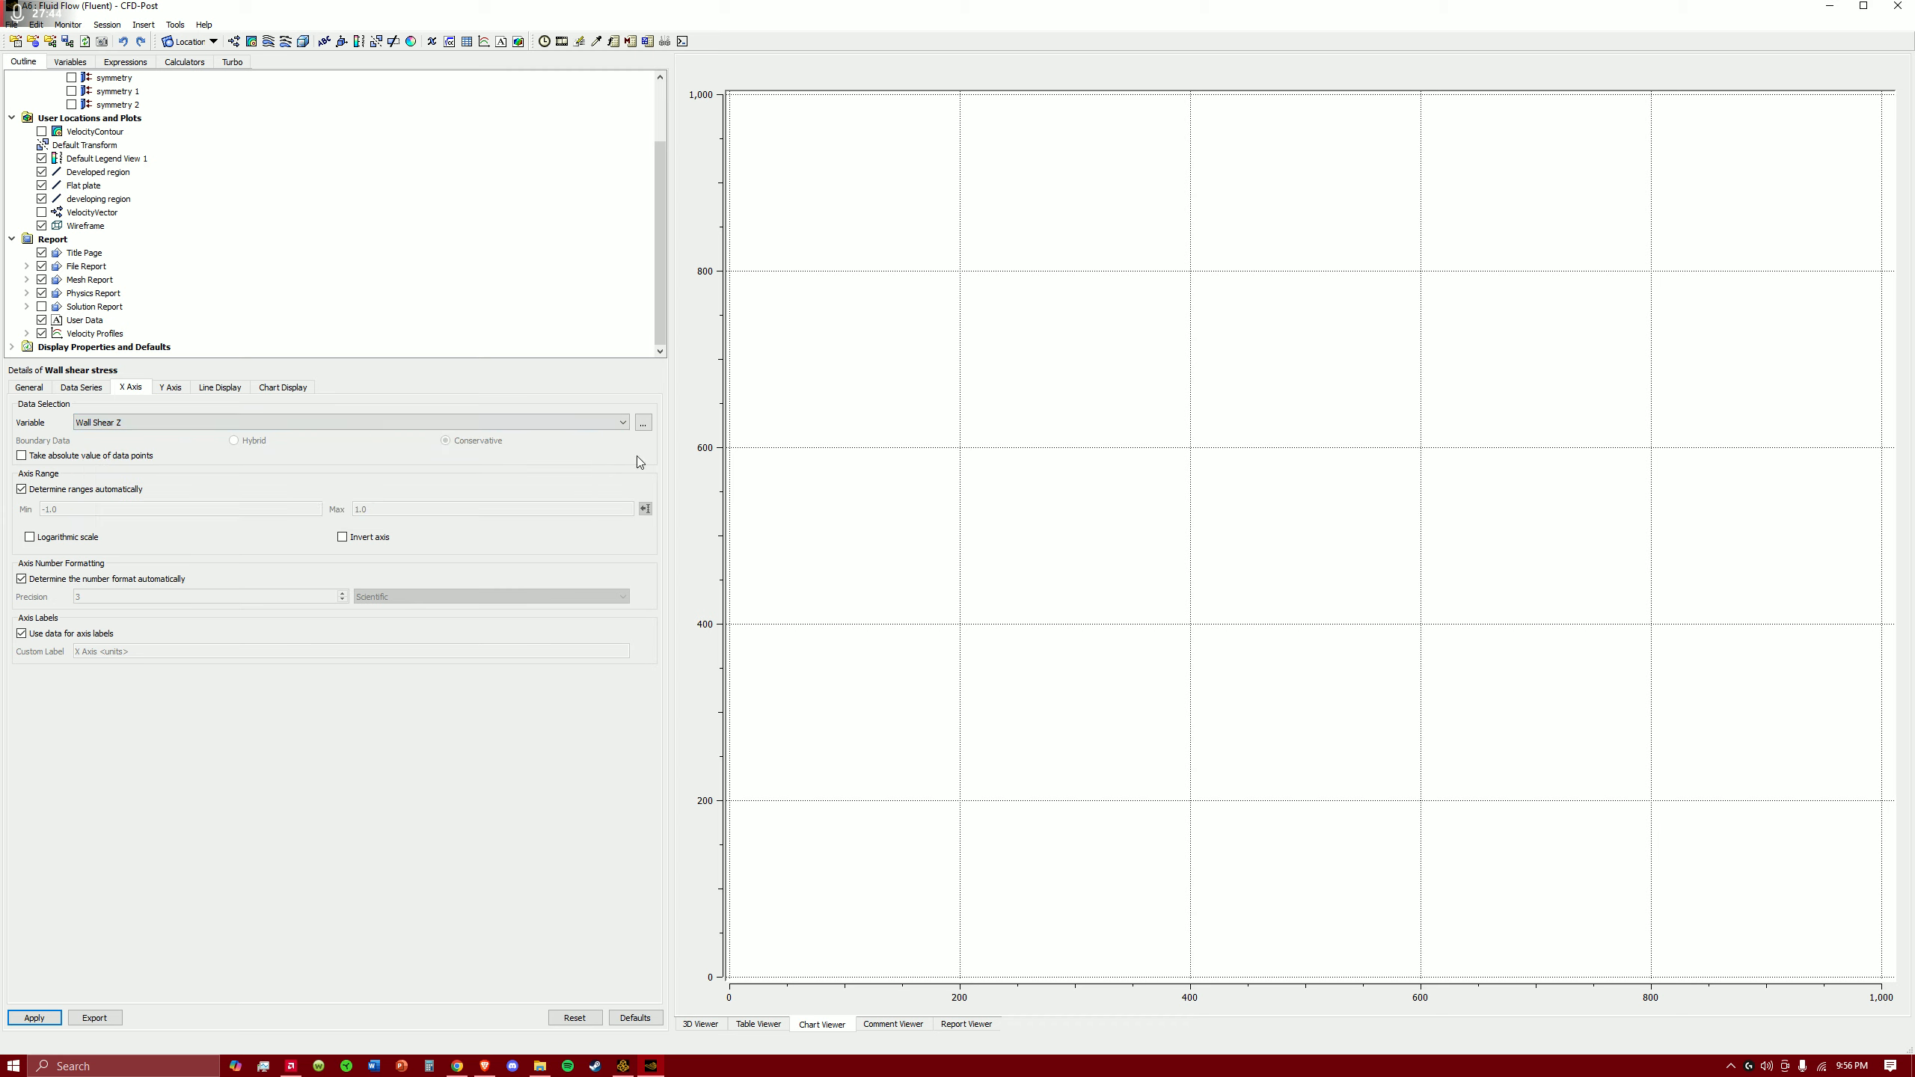
pyautogui.click(185, 423)
pyautogui.click(131, 454)
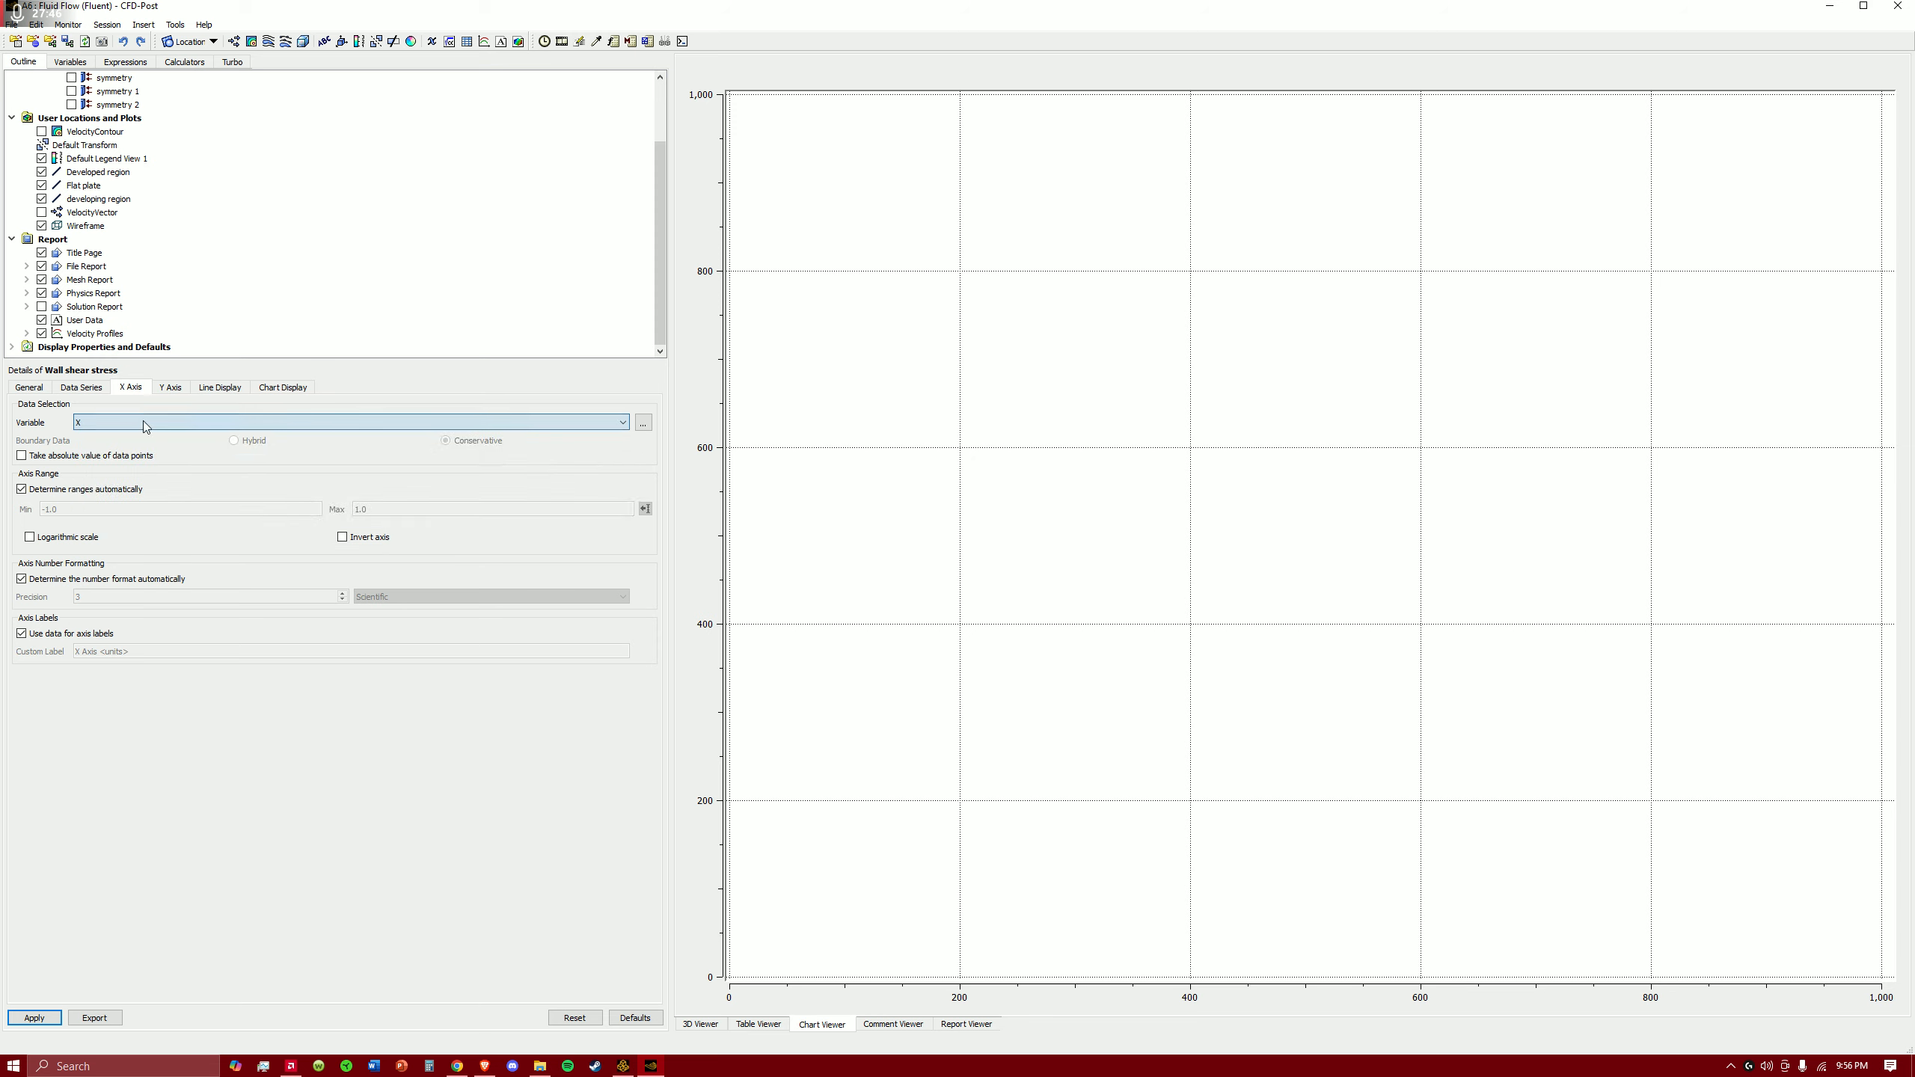
# - Set the chart's Y-axis variable to Wall Shear and apply the chart settings
pyautogui.click(170, 387)
pyautogui.click(185, 423)
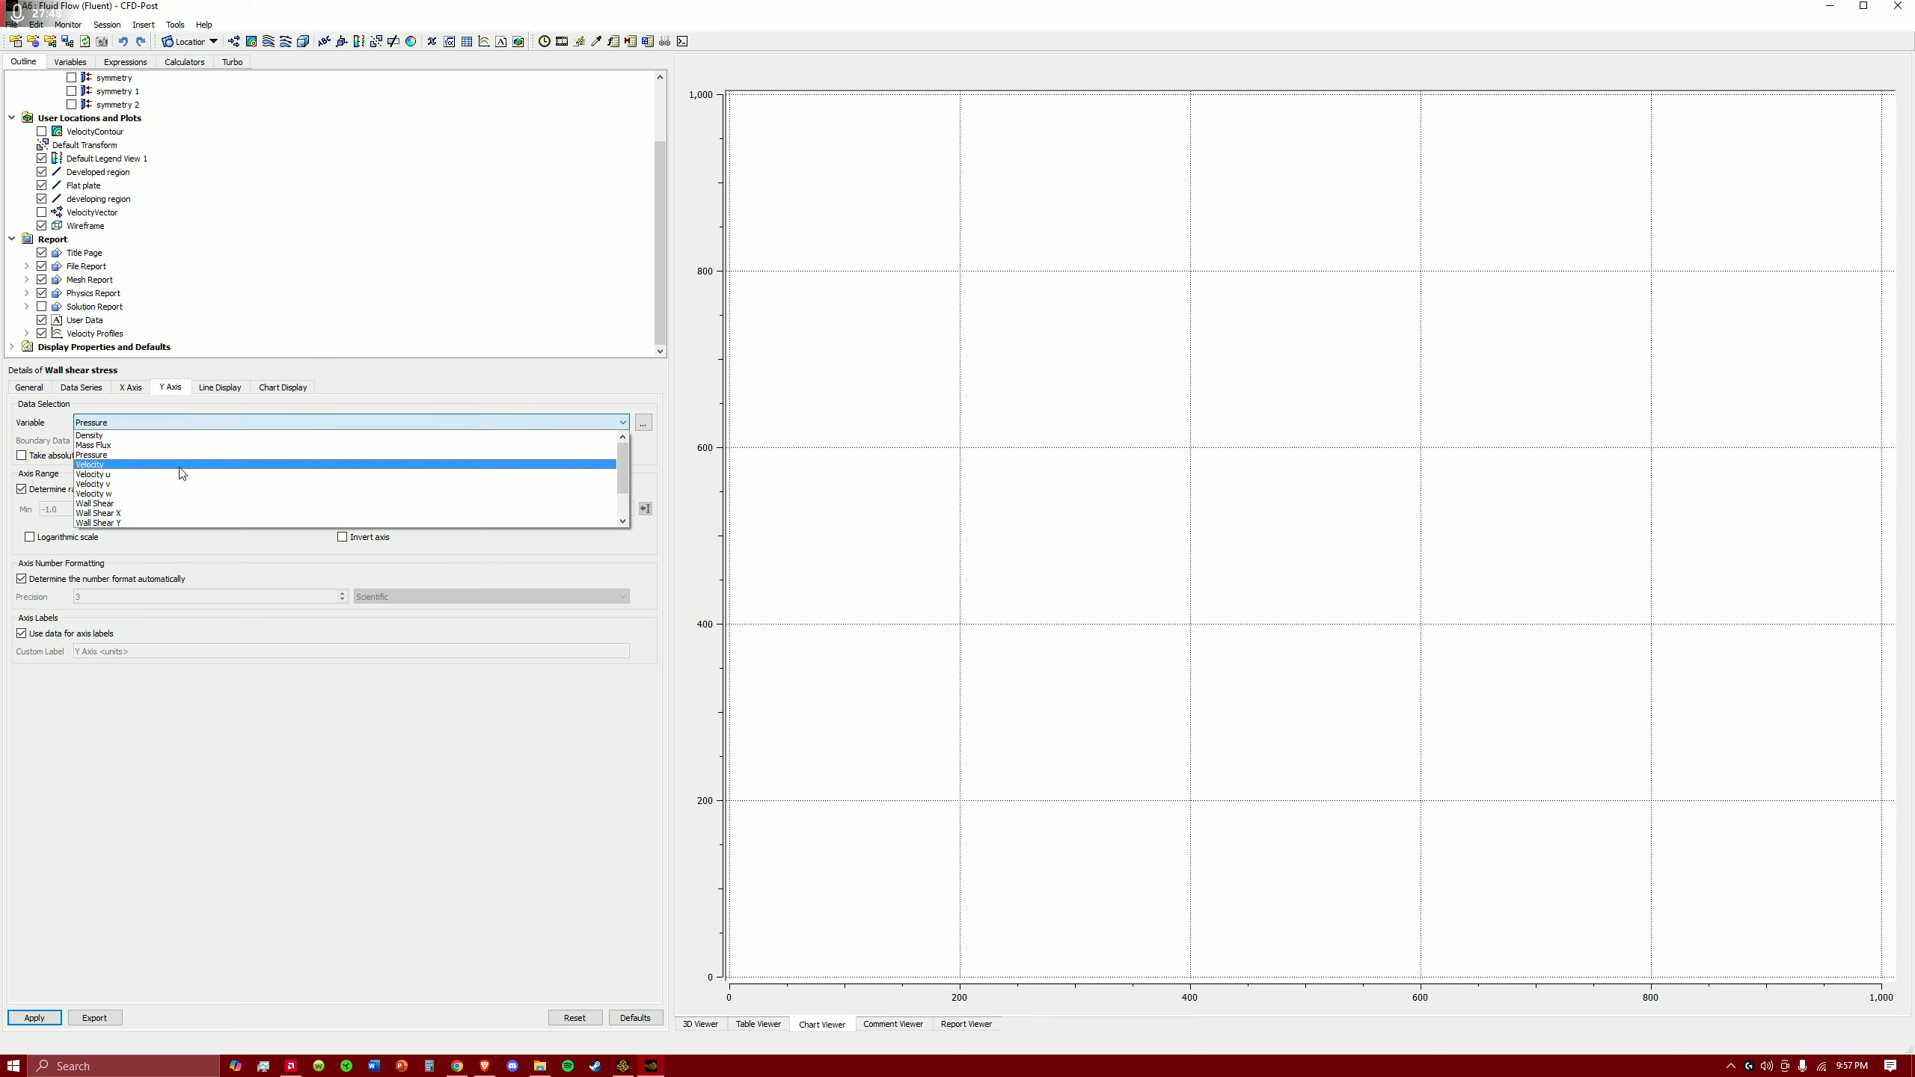
pyautogui.click(150, 504)
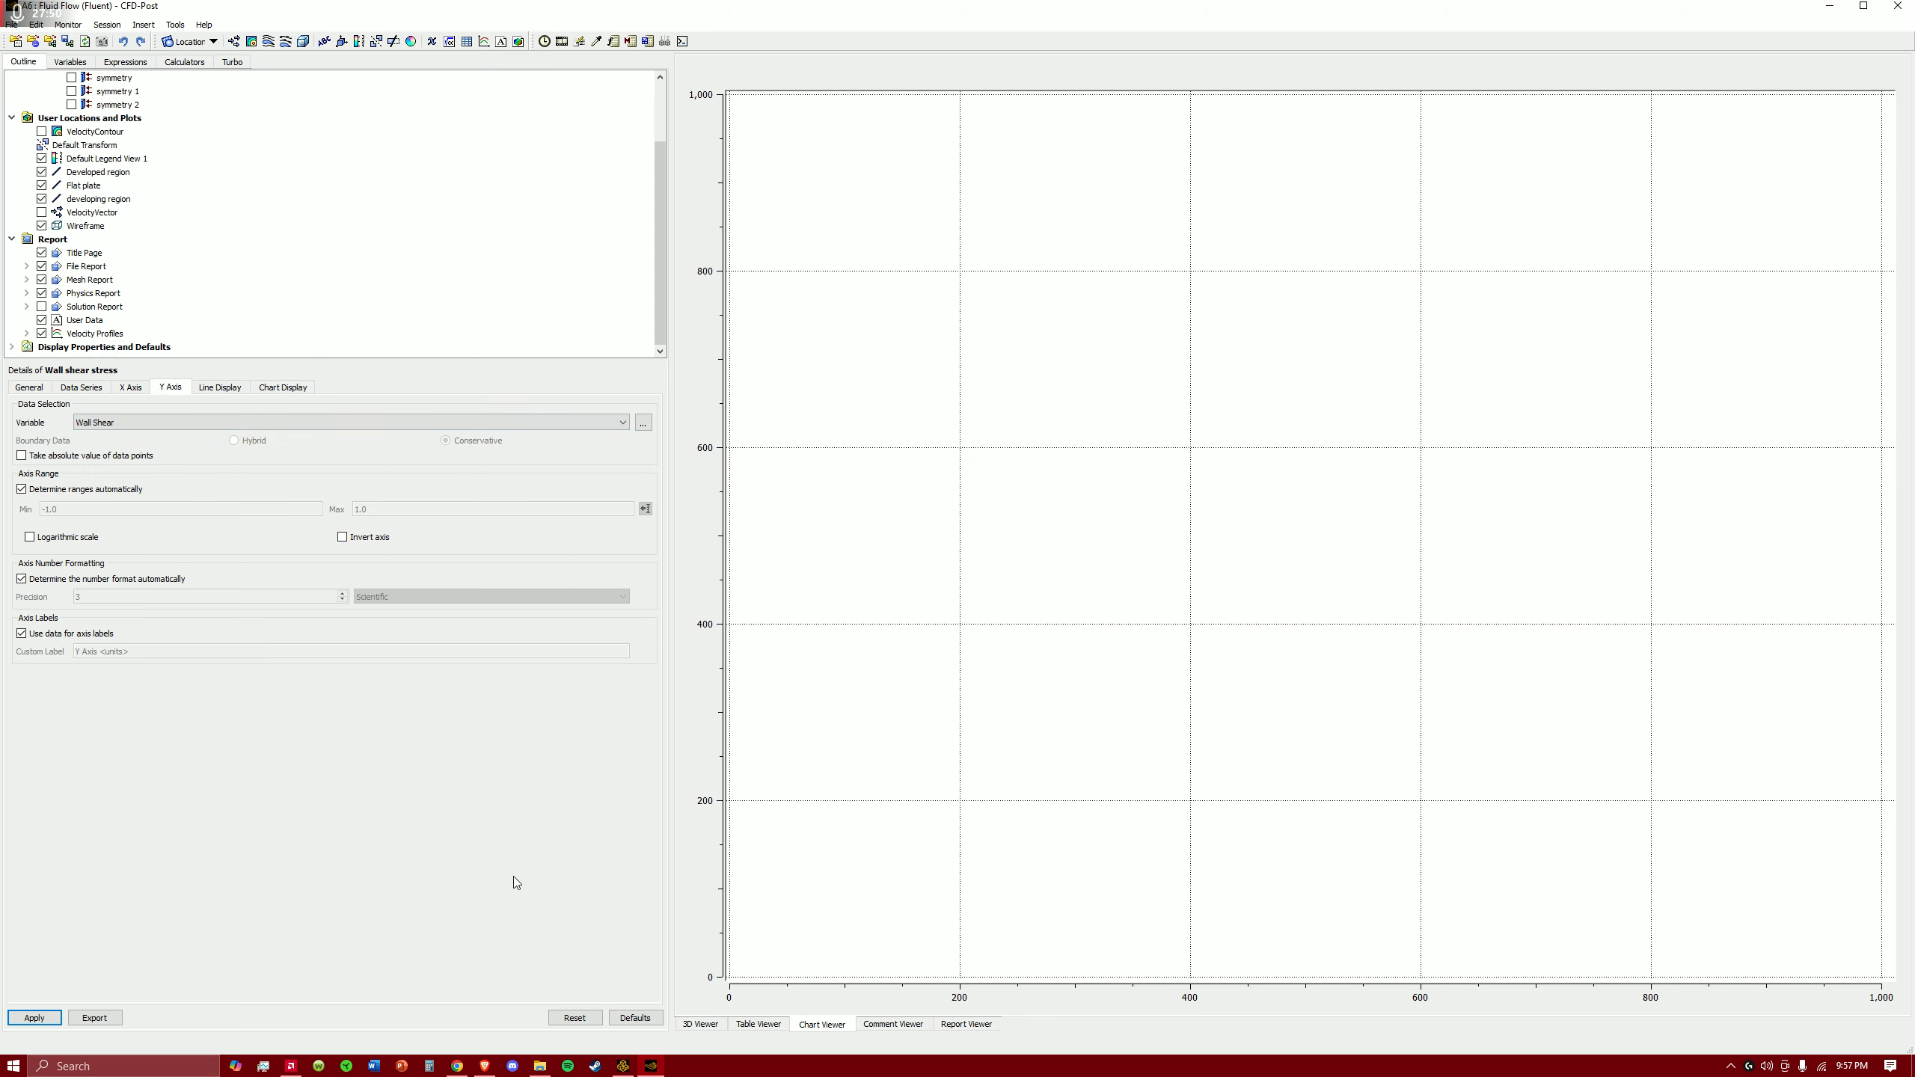
pyautogui.click(35, 1018)
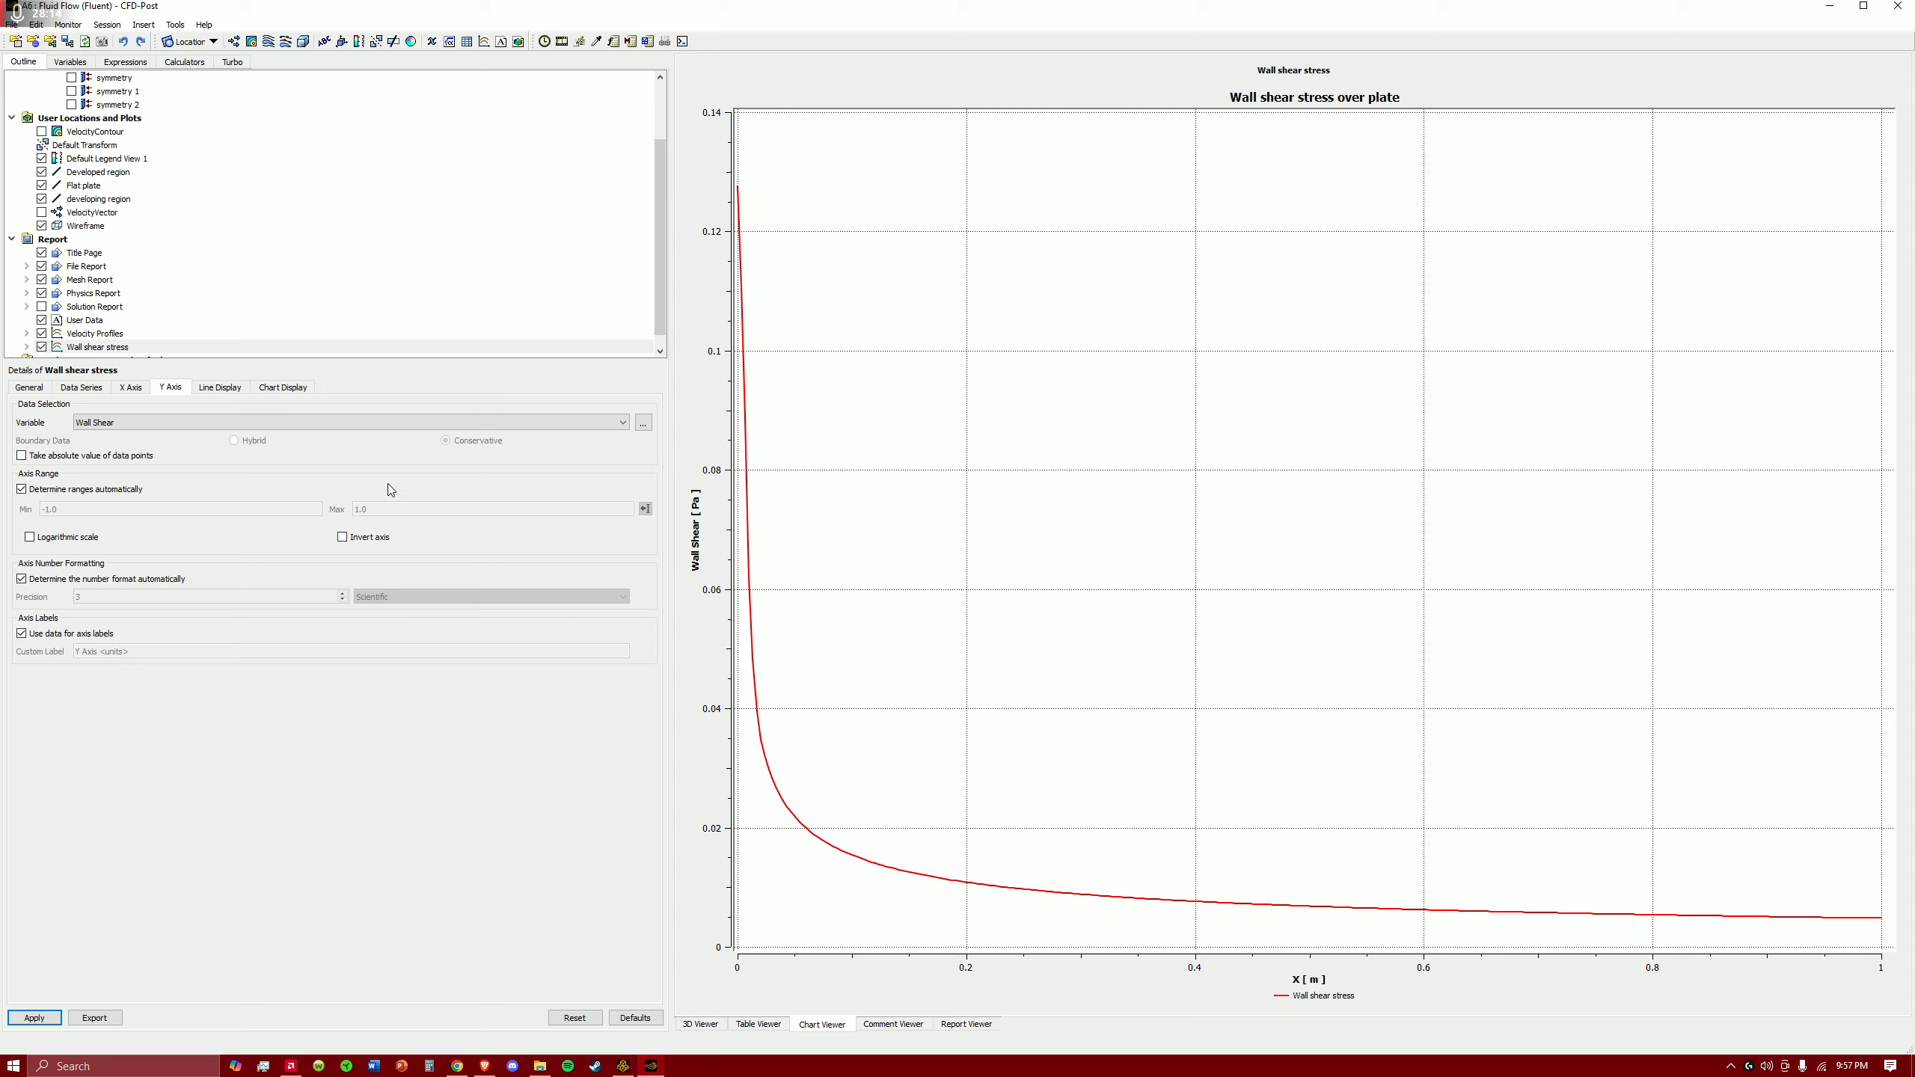
# - Insert a chart named "Skin friction coefficient" and replace its default title with one beginning "Skin friction coefficient"
pyautogui.click(485, 42)
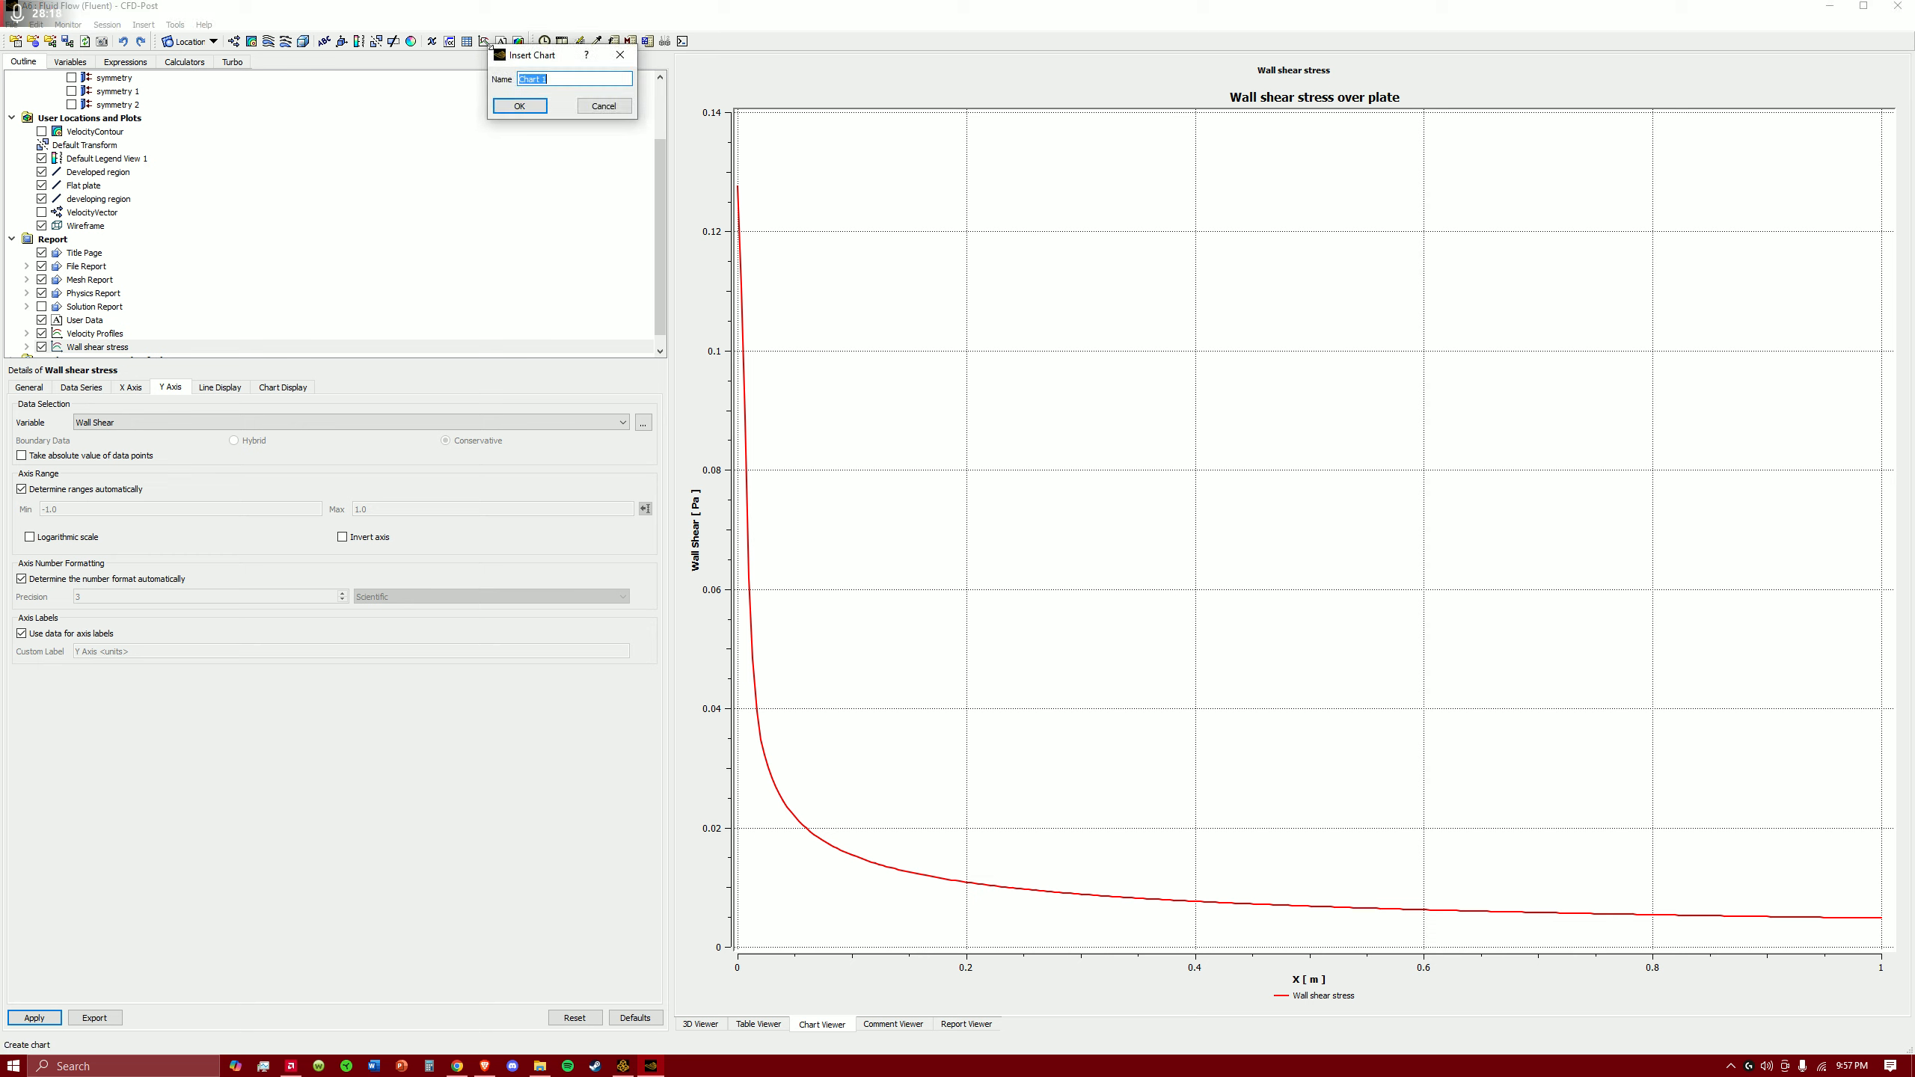
pyautogui.write('Skin friction coefficient')
pyautogui.click(528, 106)
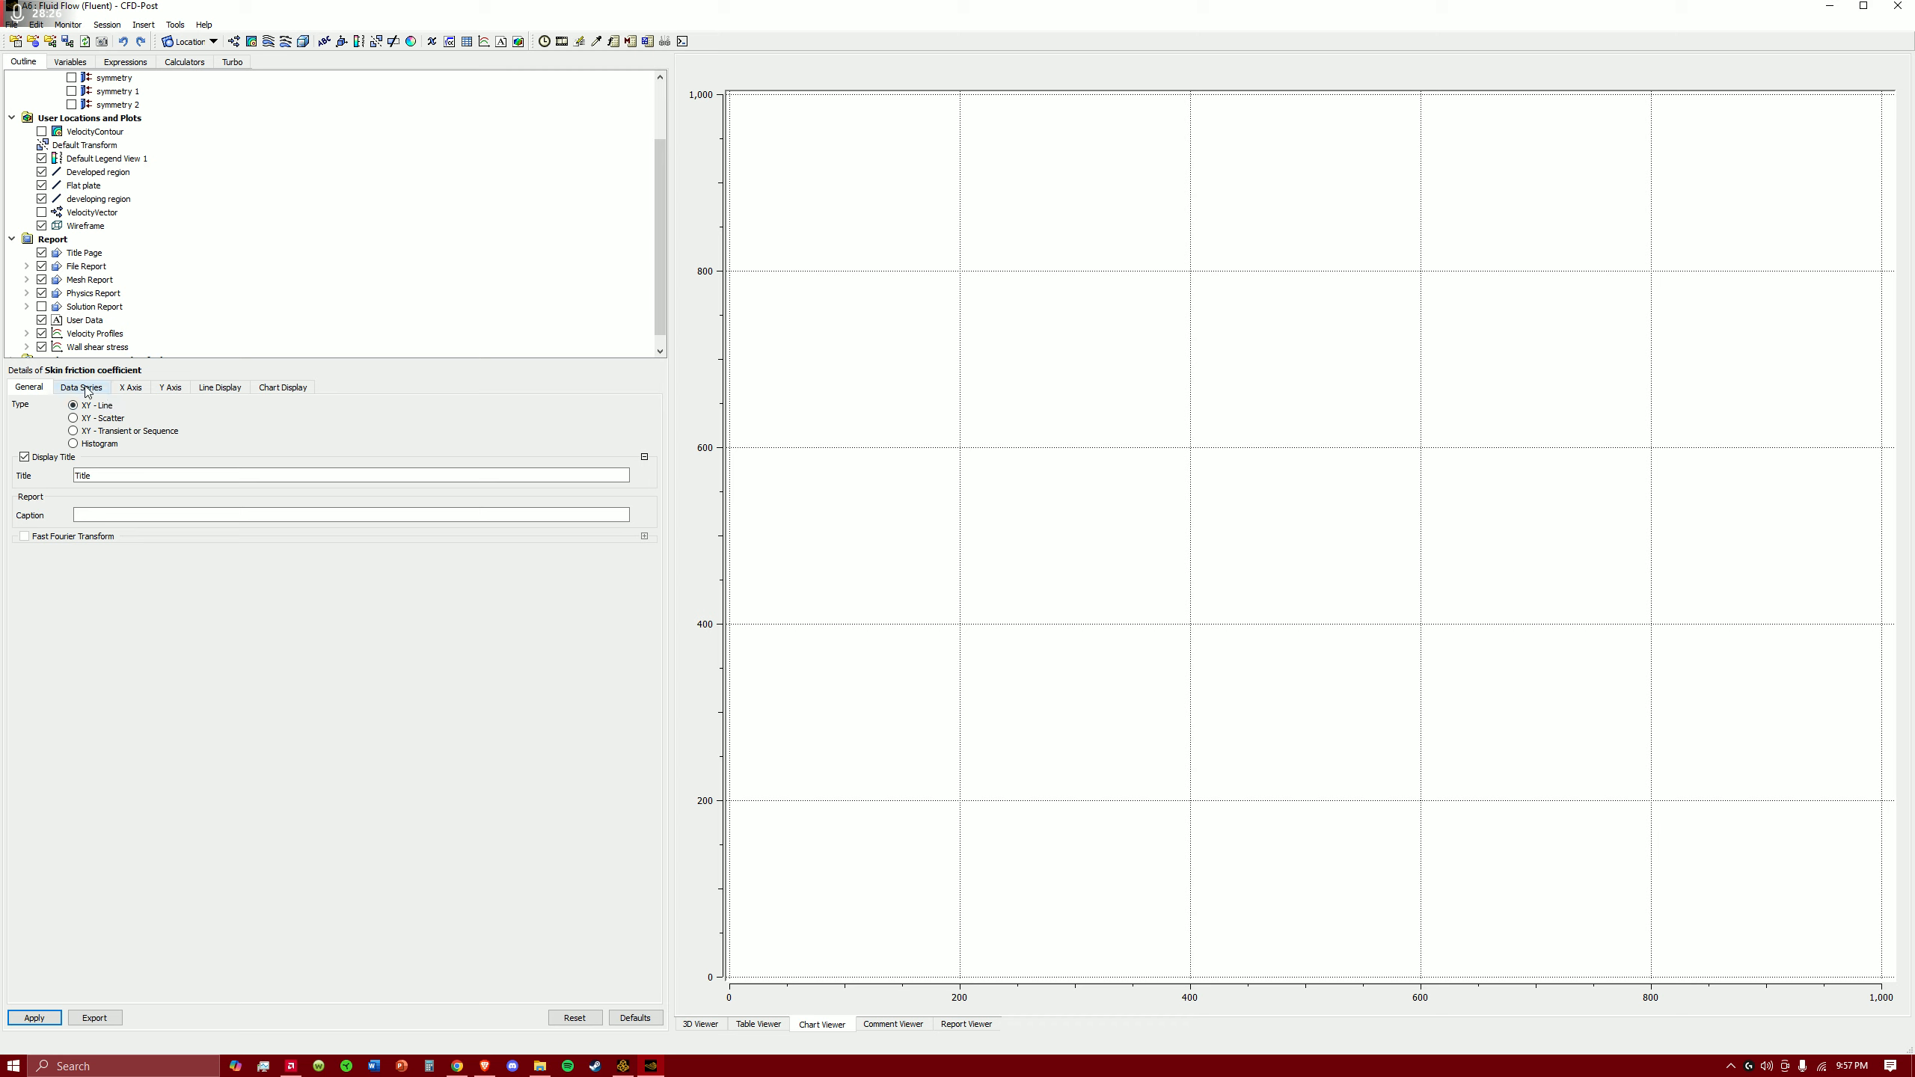
pyautogui.click(113, 475)
pyautogui.press('BackSpace')
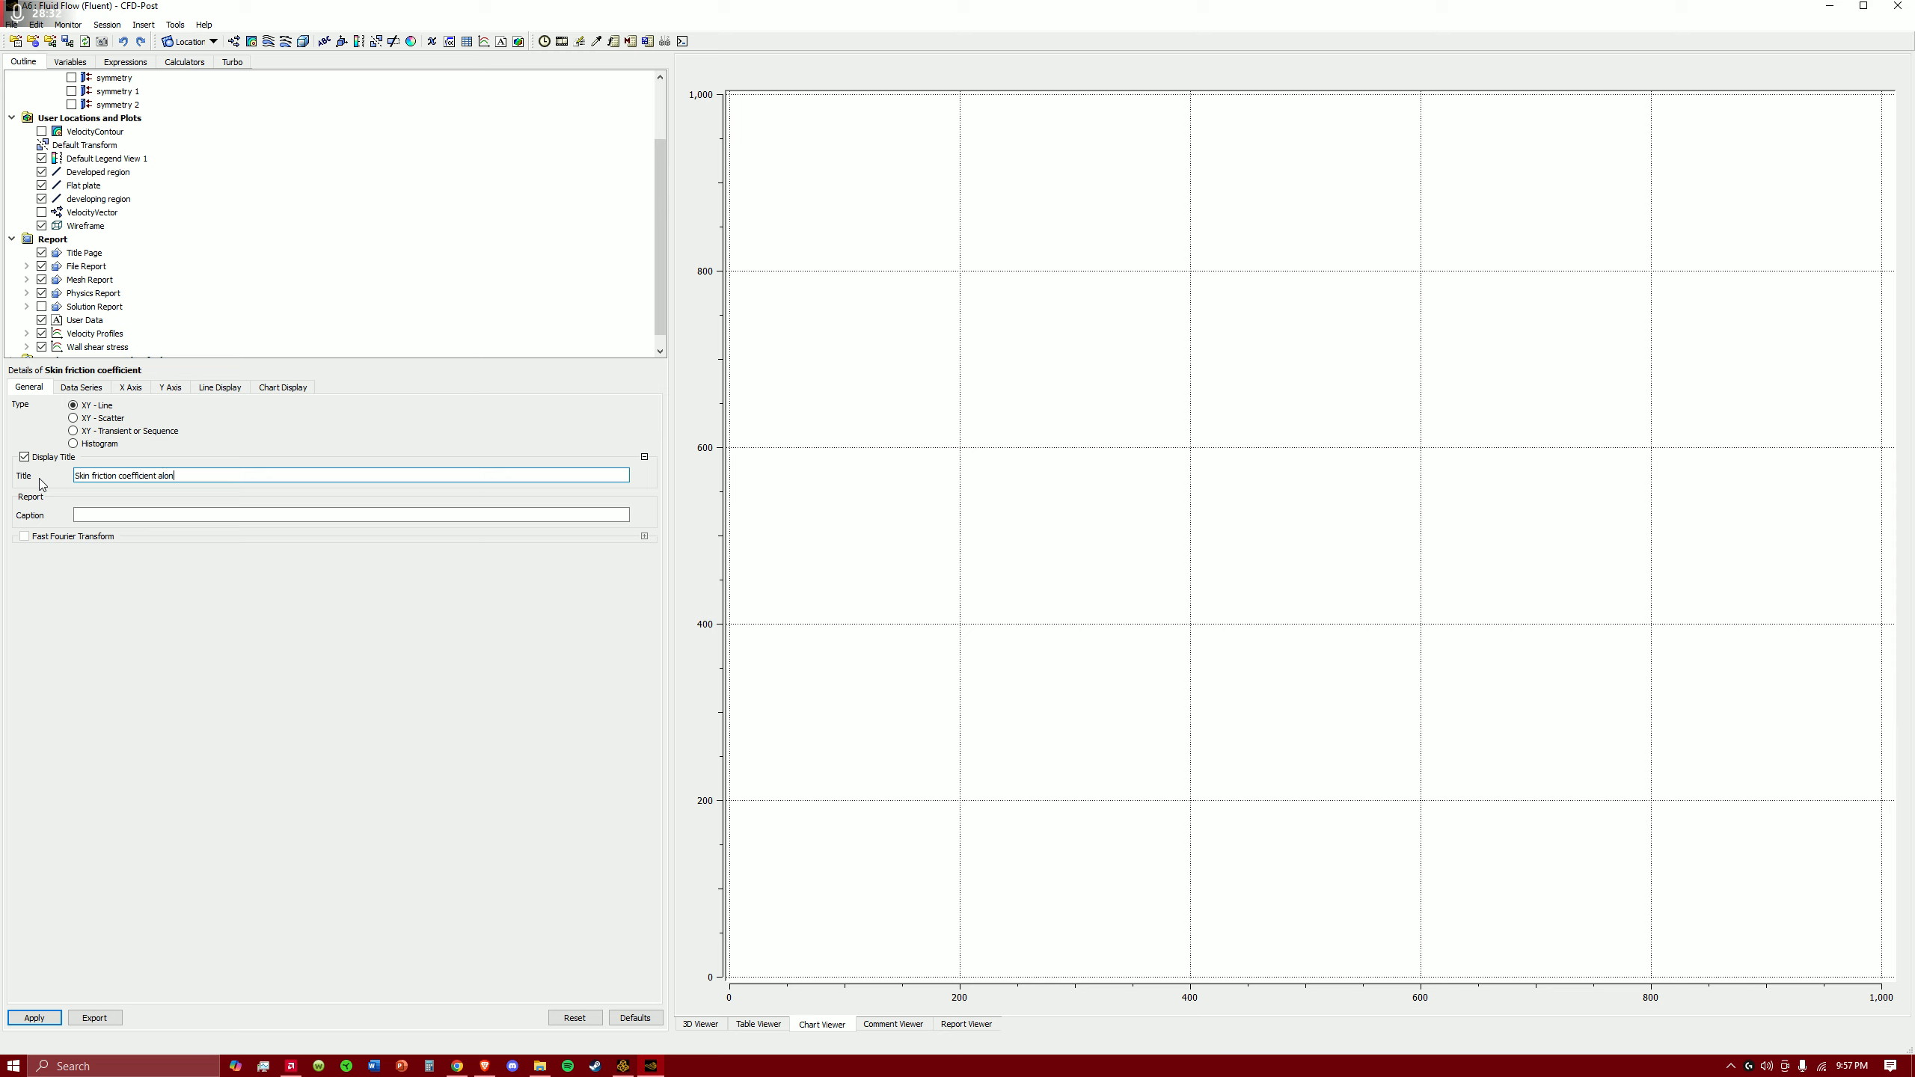
pyautogui.click(221, 629)
# - Rename the skin friction chart's data series and choose the Flat plate line as its location
pyautogui.click(93, 388)
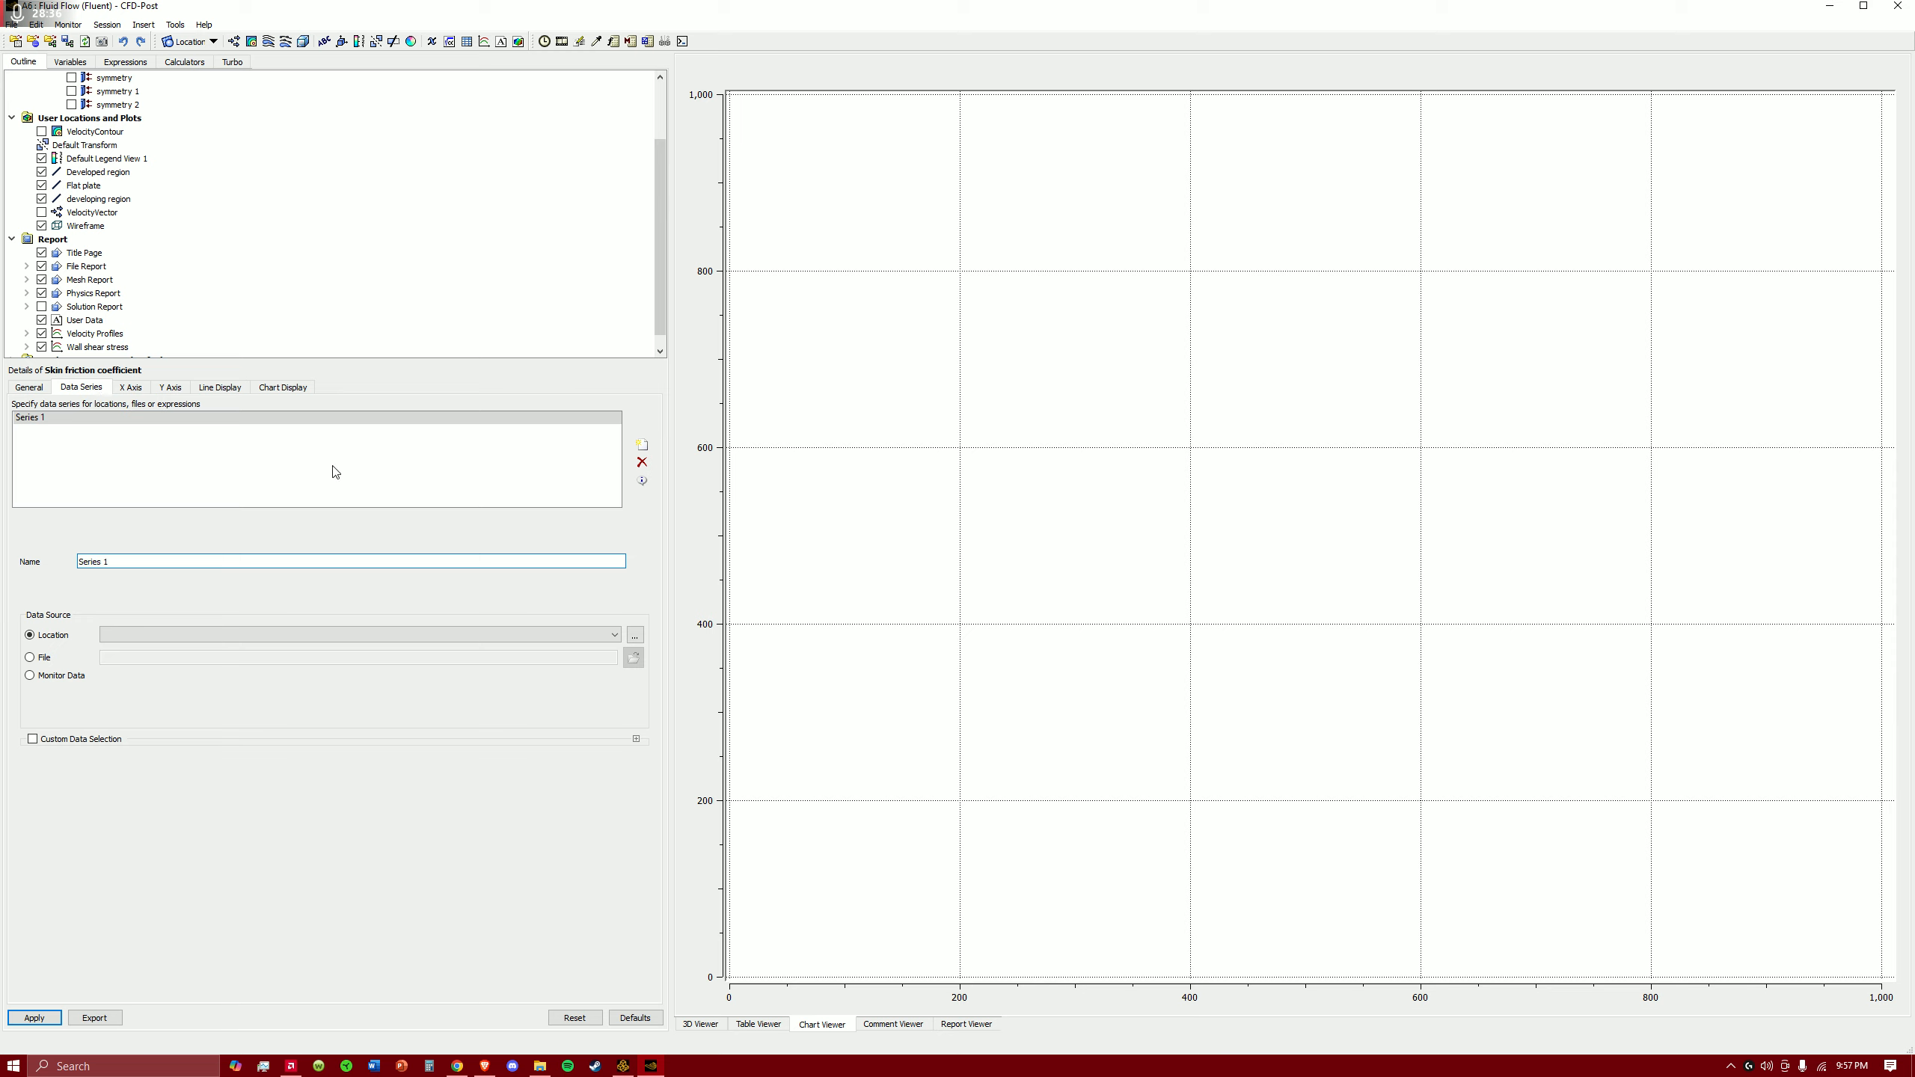
pyautogui.moveTo(142, 562); pyautogui.dragTo(56, 549)
pyautogui.write('S')
pyautogui.click(208, 638)
pyautogui.click(151, 658)
# - Set the skin friction chart's X-axis variable to X
pyautogui.click(130, 387)
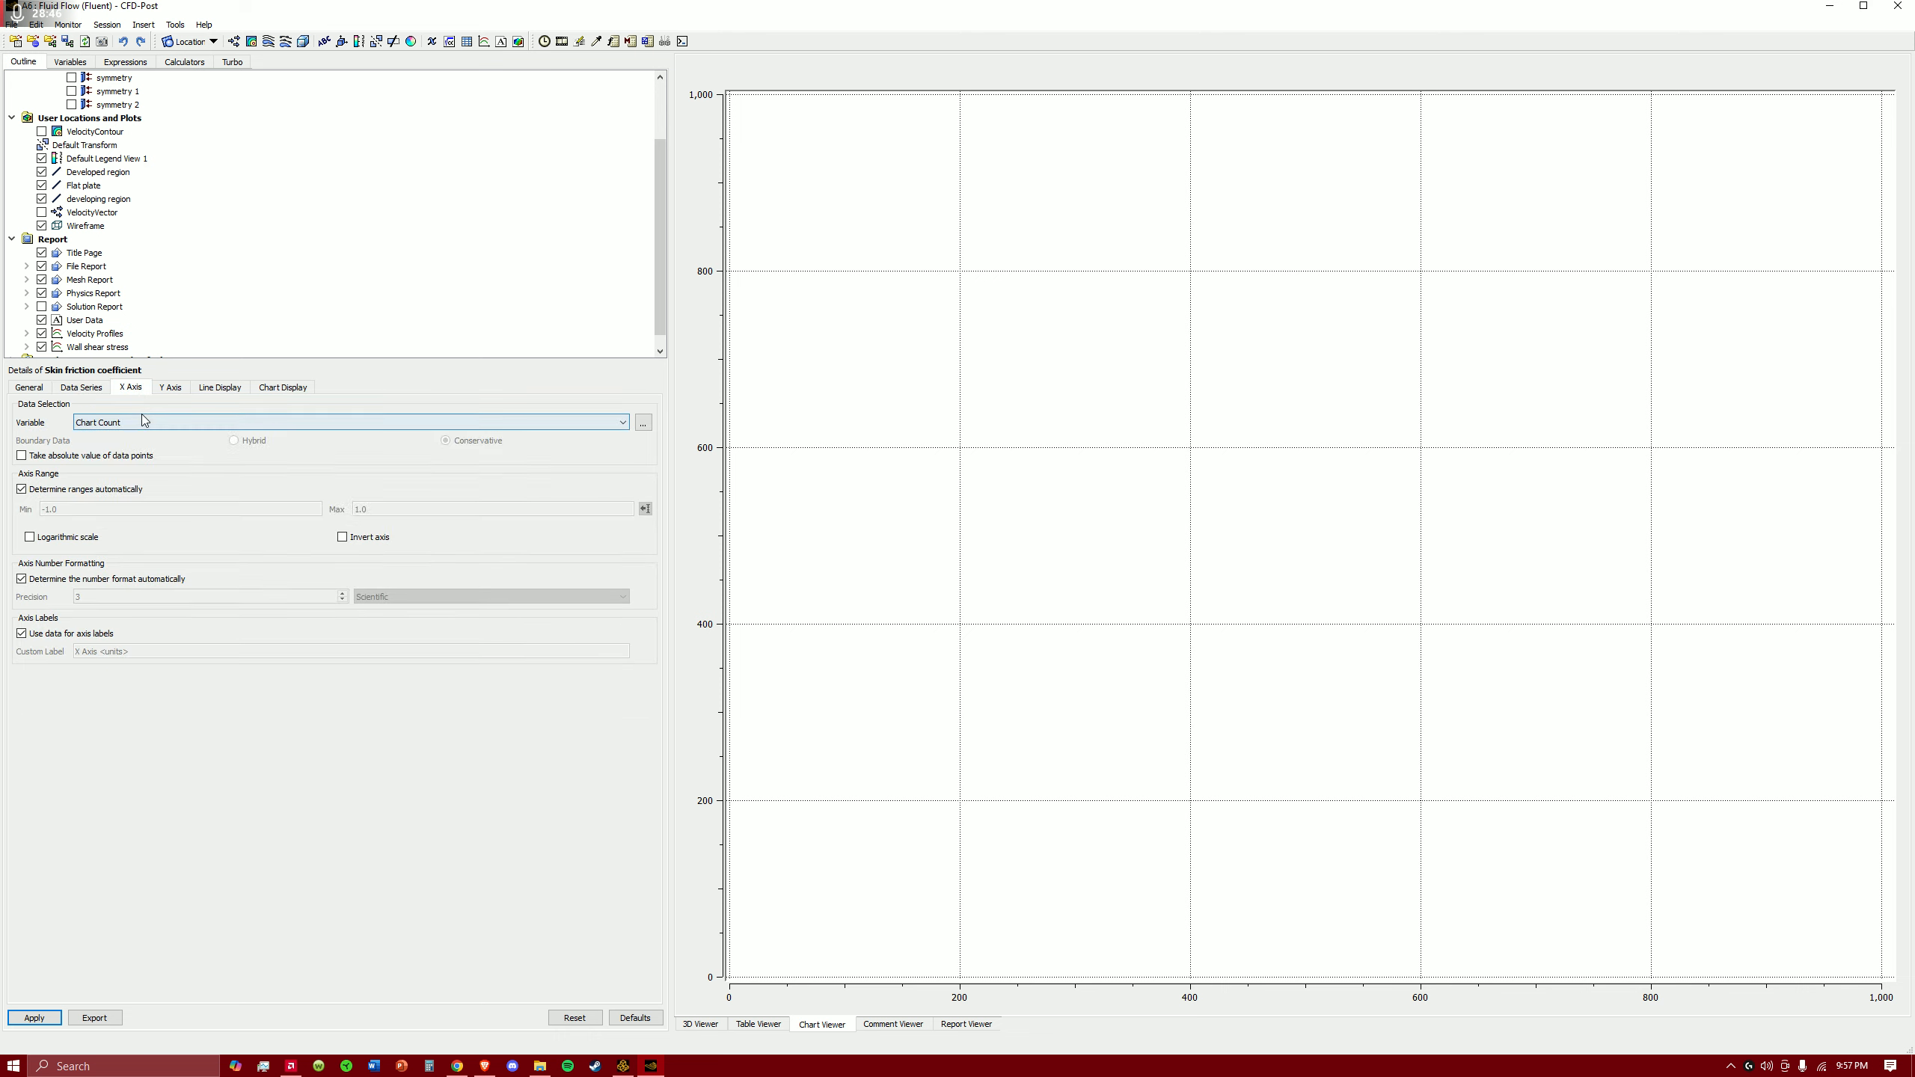
pyautogui.click(131, 422)
pyautogui.click(123, 504)
# - Look through the chart's available Y-axis variables, including the Geometric and Derived groups, for a skin friction coefficient
pyautogui.click(170, 387)
pyautogui.click(159, 422)
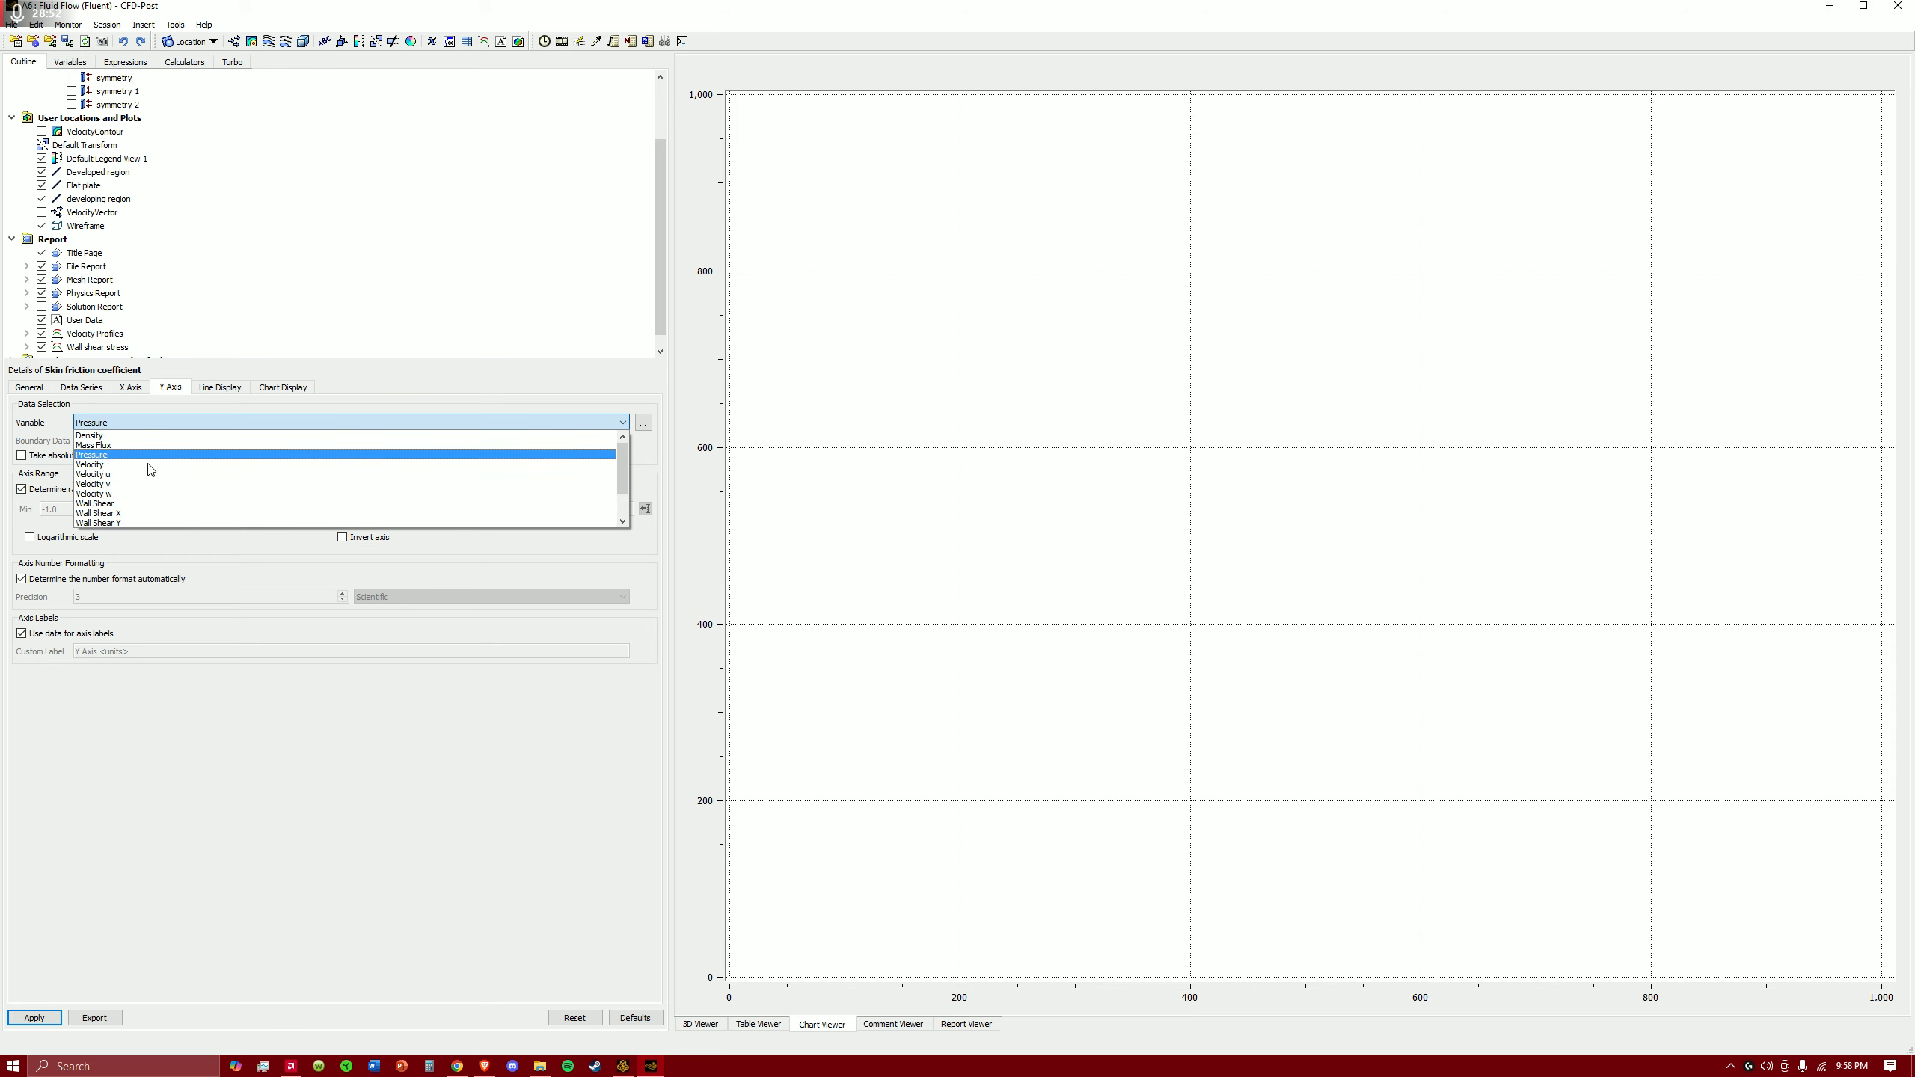
pyautogui.click(643, 423)
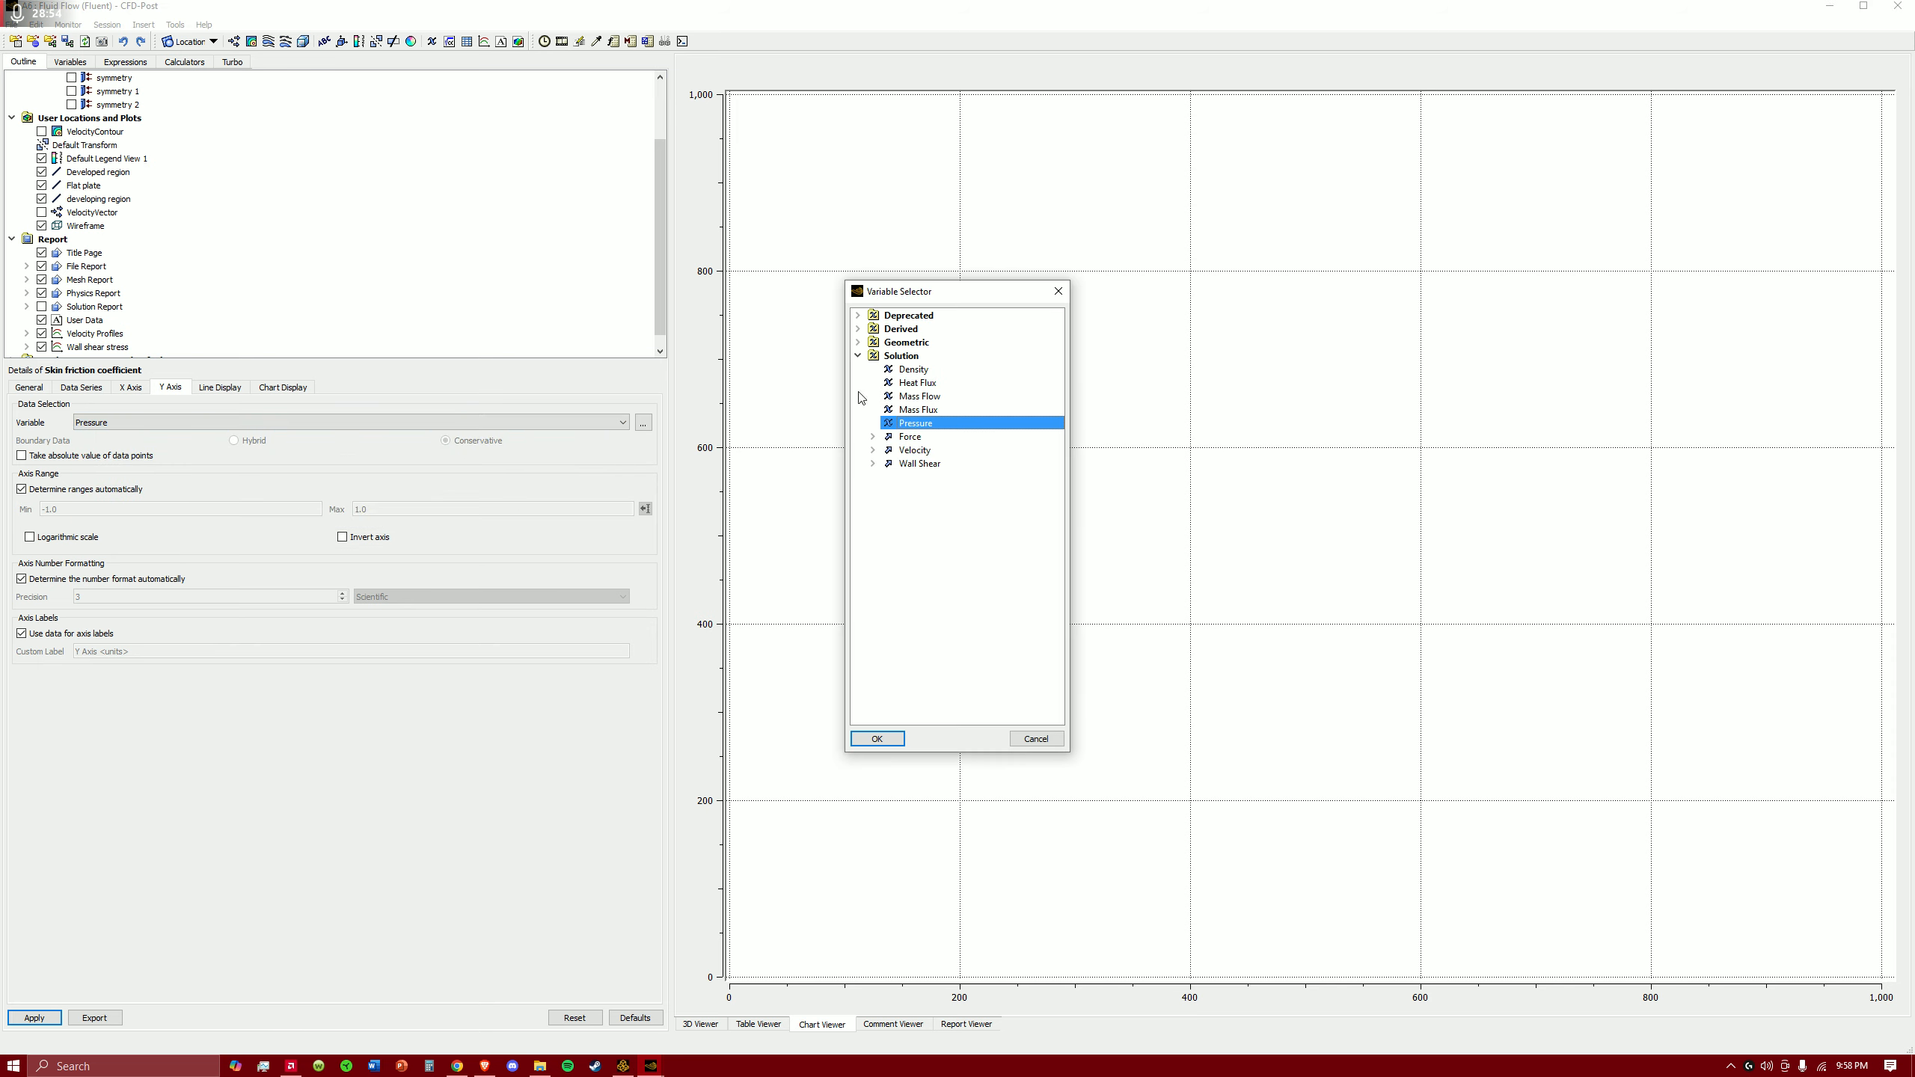
pyautogui.click(858, 343)
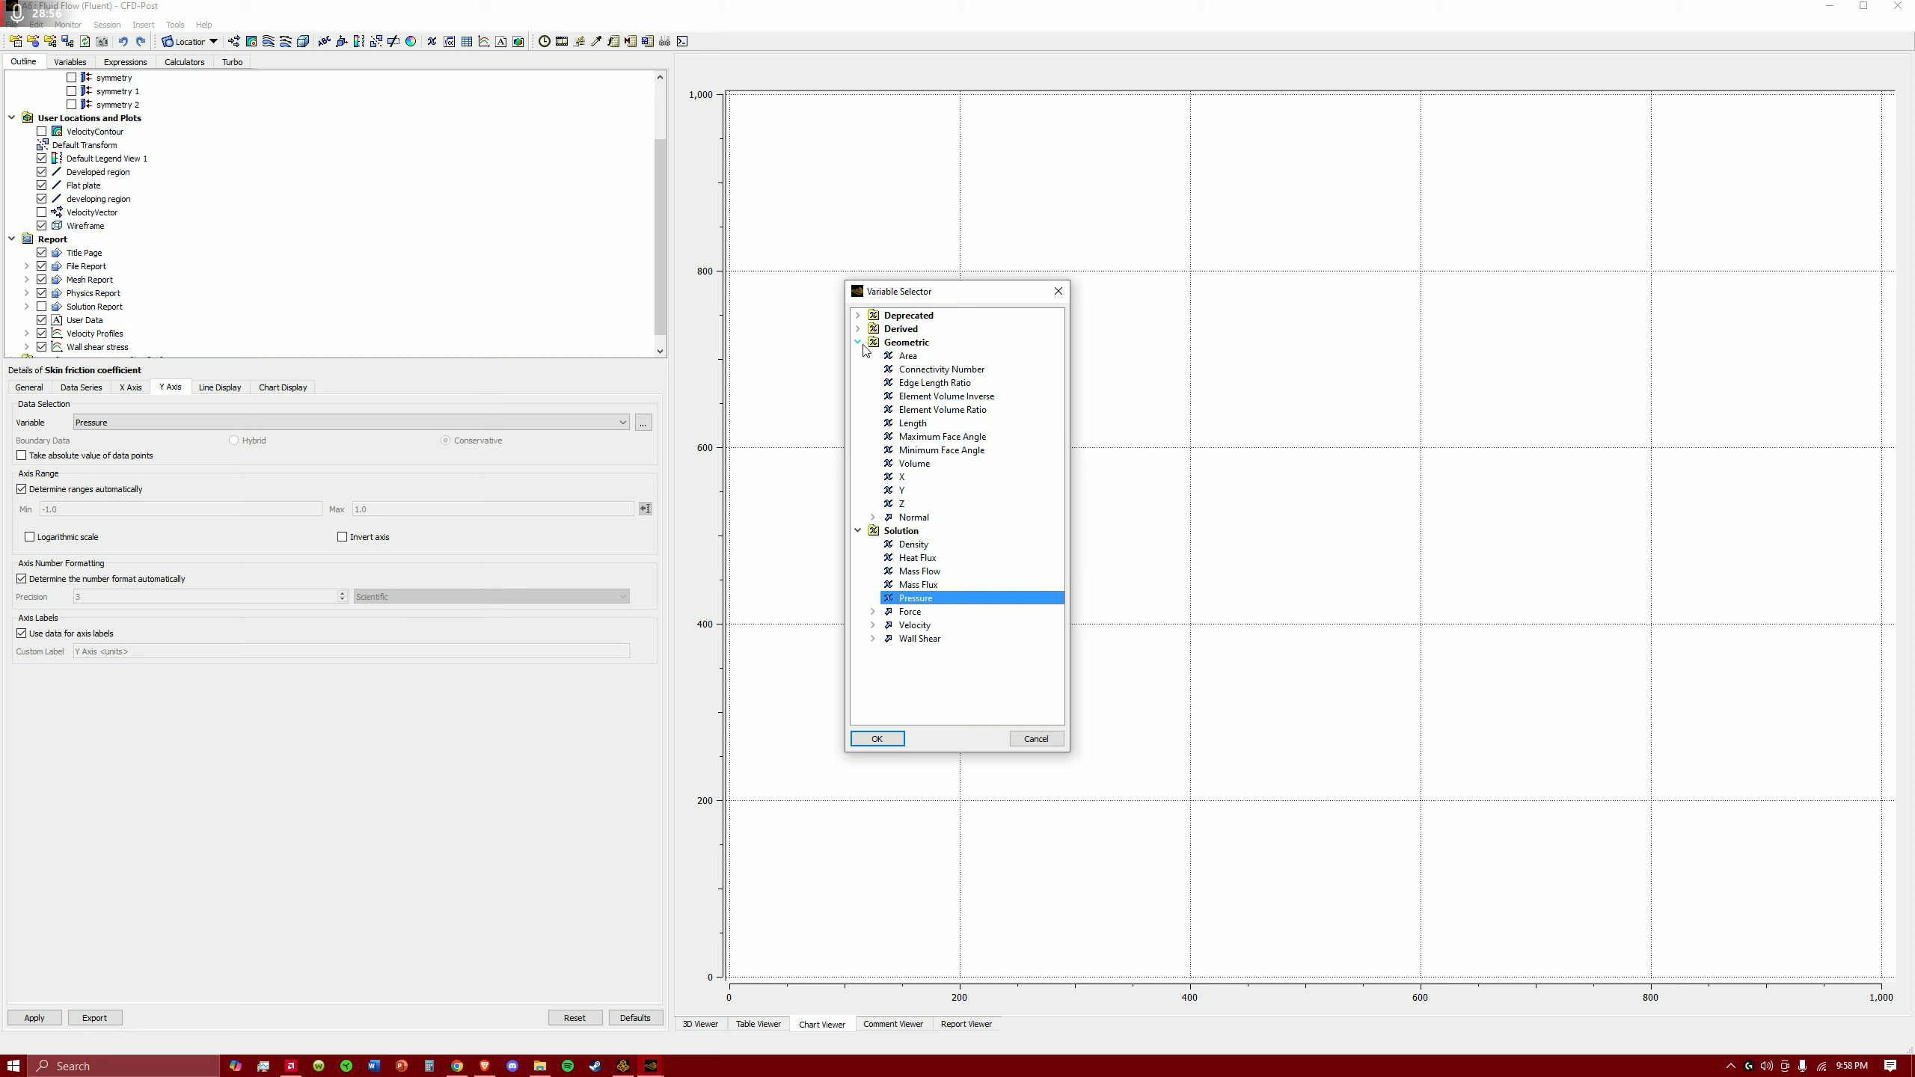
pyautogui.click(858, 343)
pyautogui.click(858, 329)
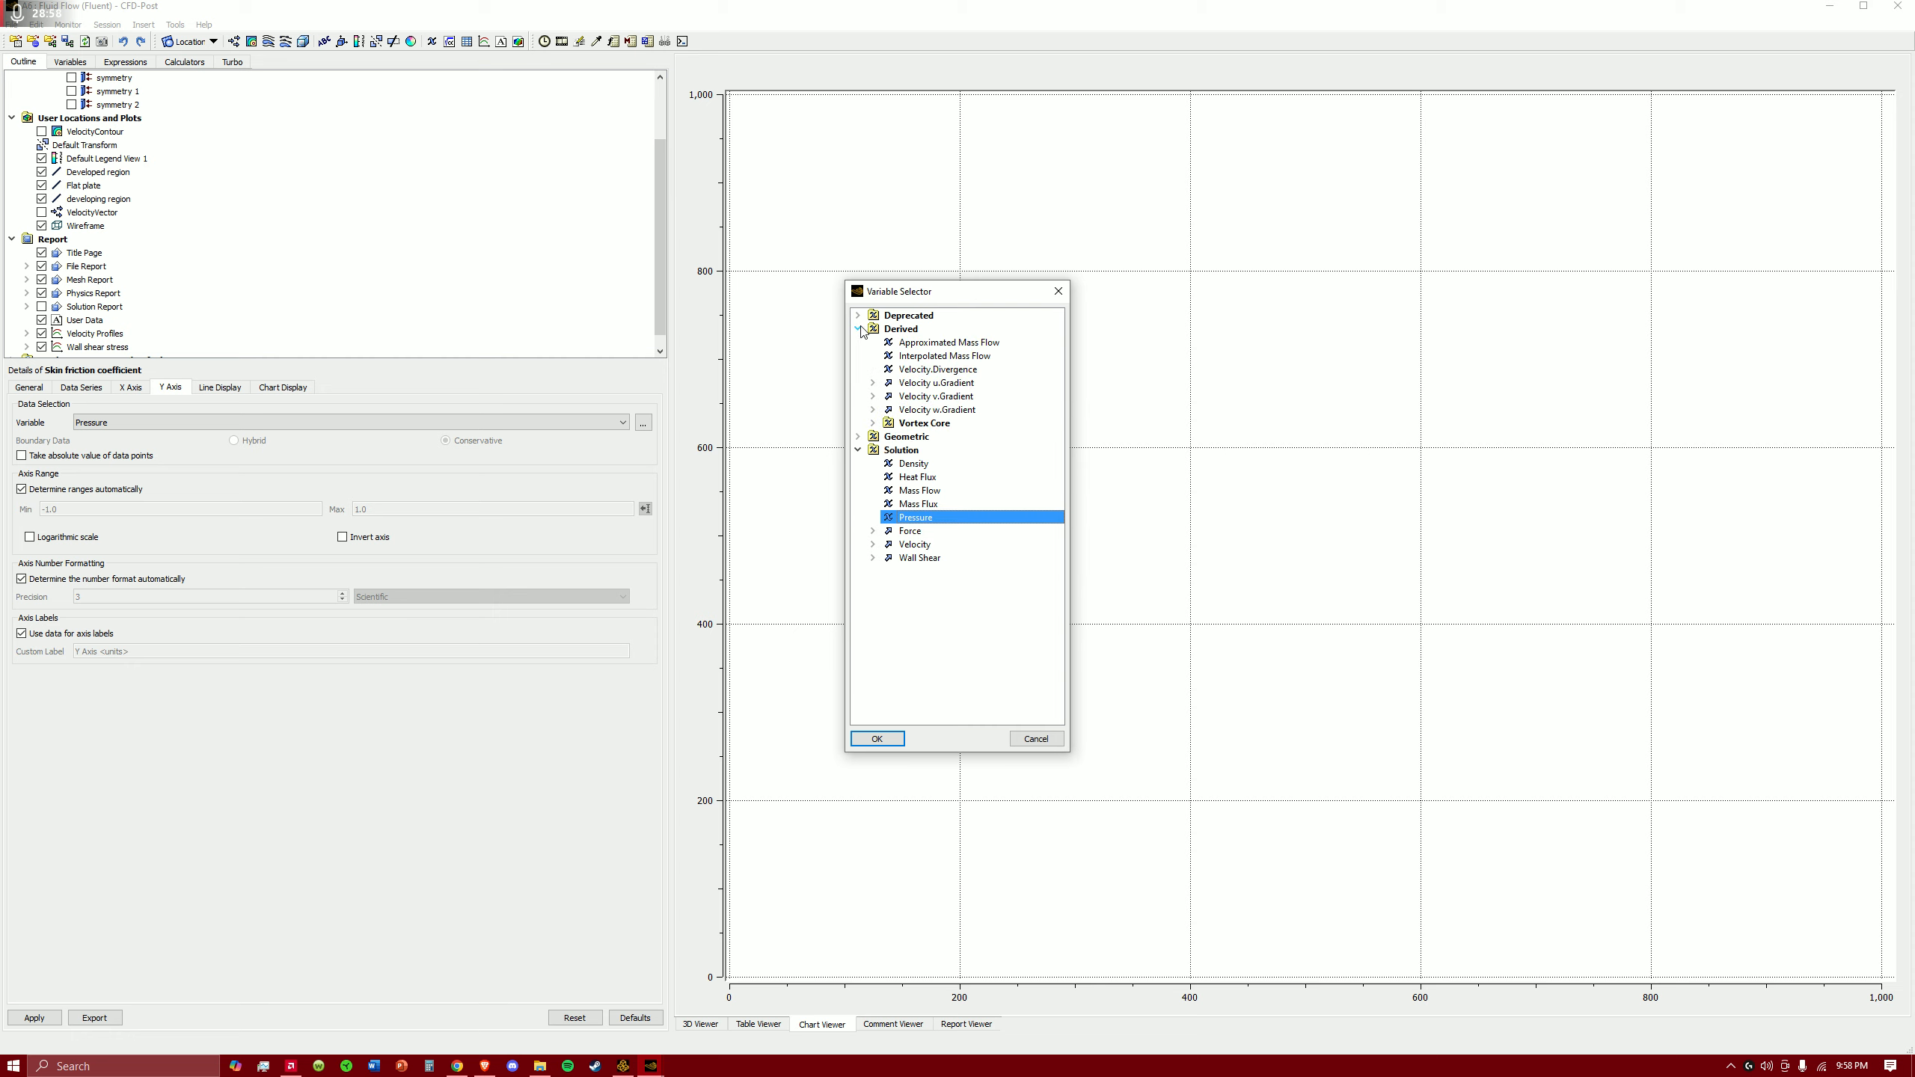
pyautogui.click(859, 330)
pyautogui.click(859, 329)
pyautogui.click(858, 330)
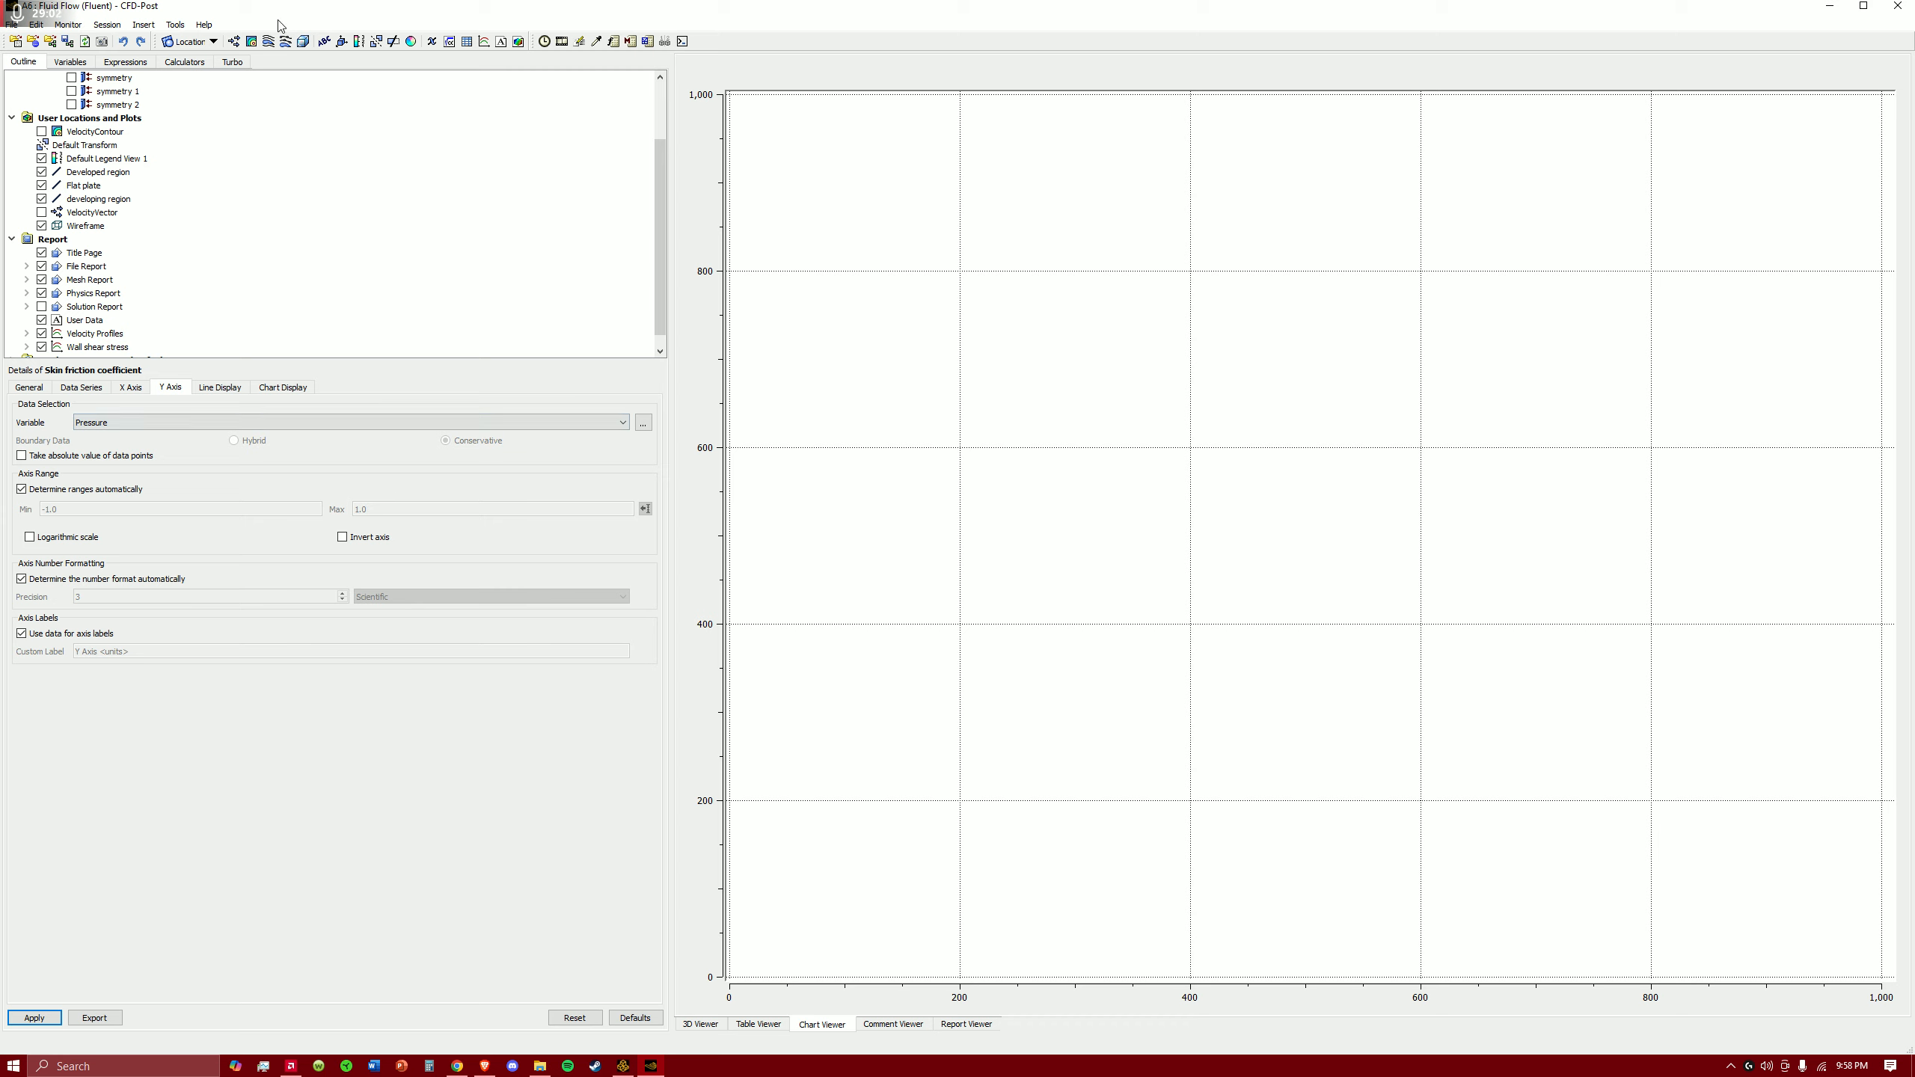
# - Close CFD-Post and open the Fluid Flow system's solution in Fluent from Workbench
pyautogui.click(1906, 8)
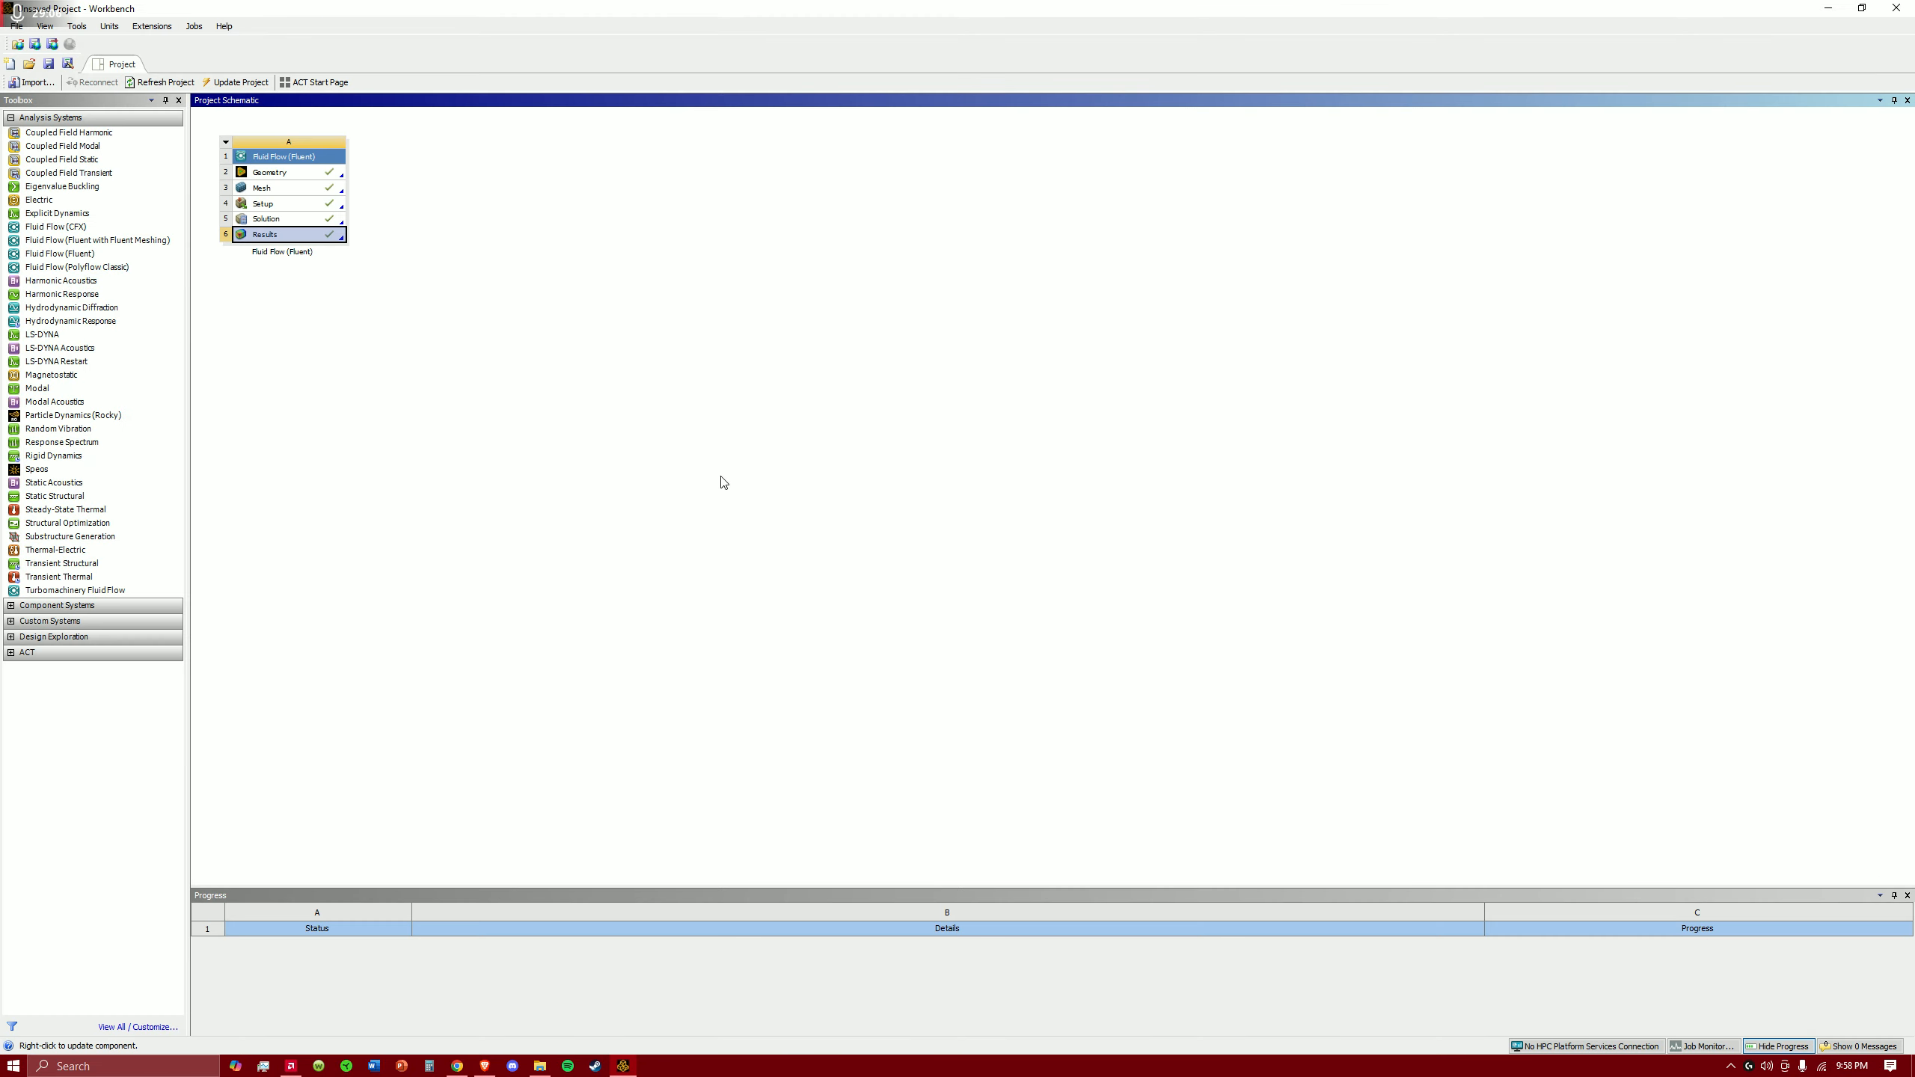
pyautogui.doubleClick(285, 220)
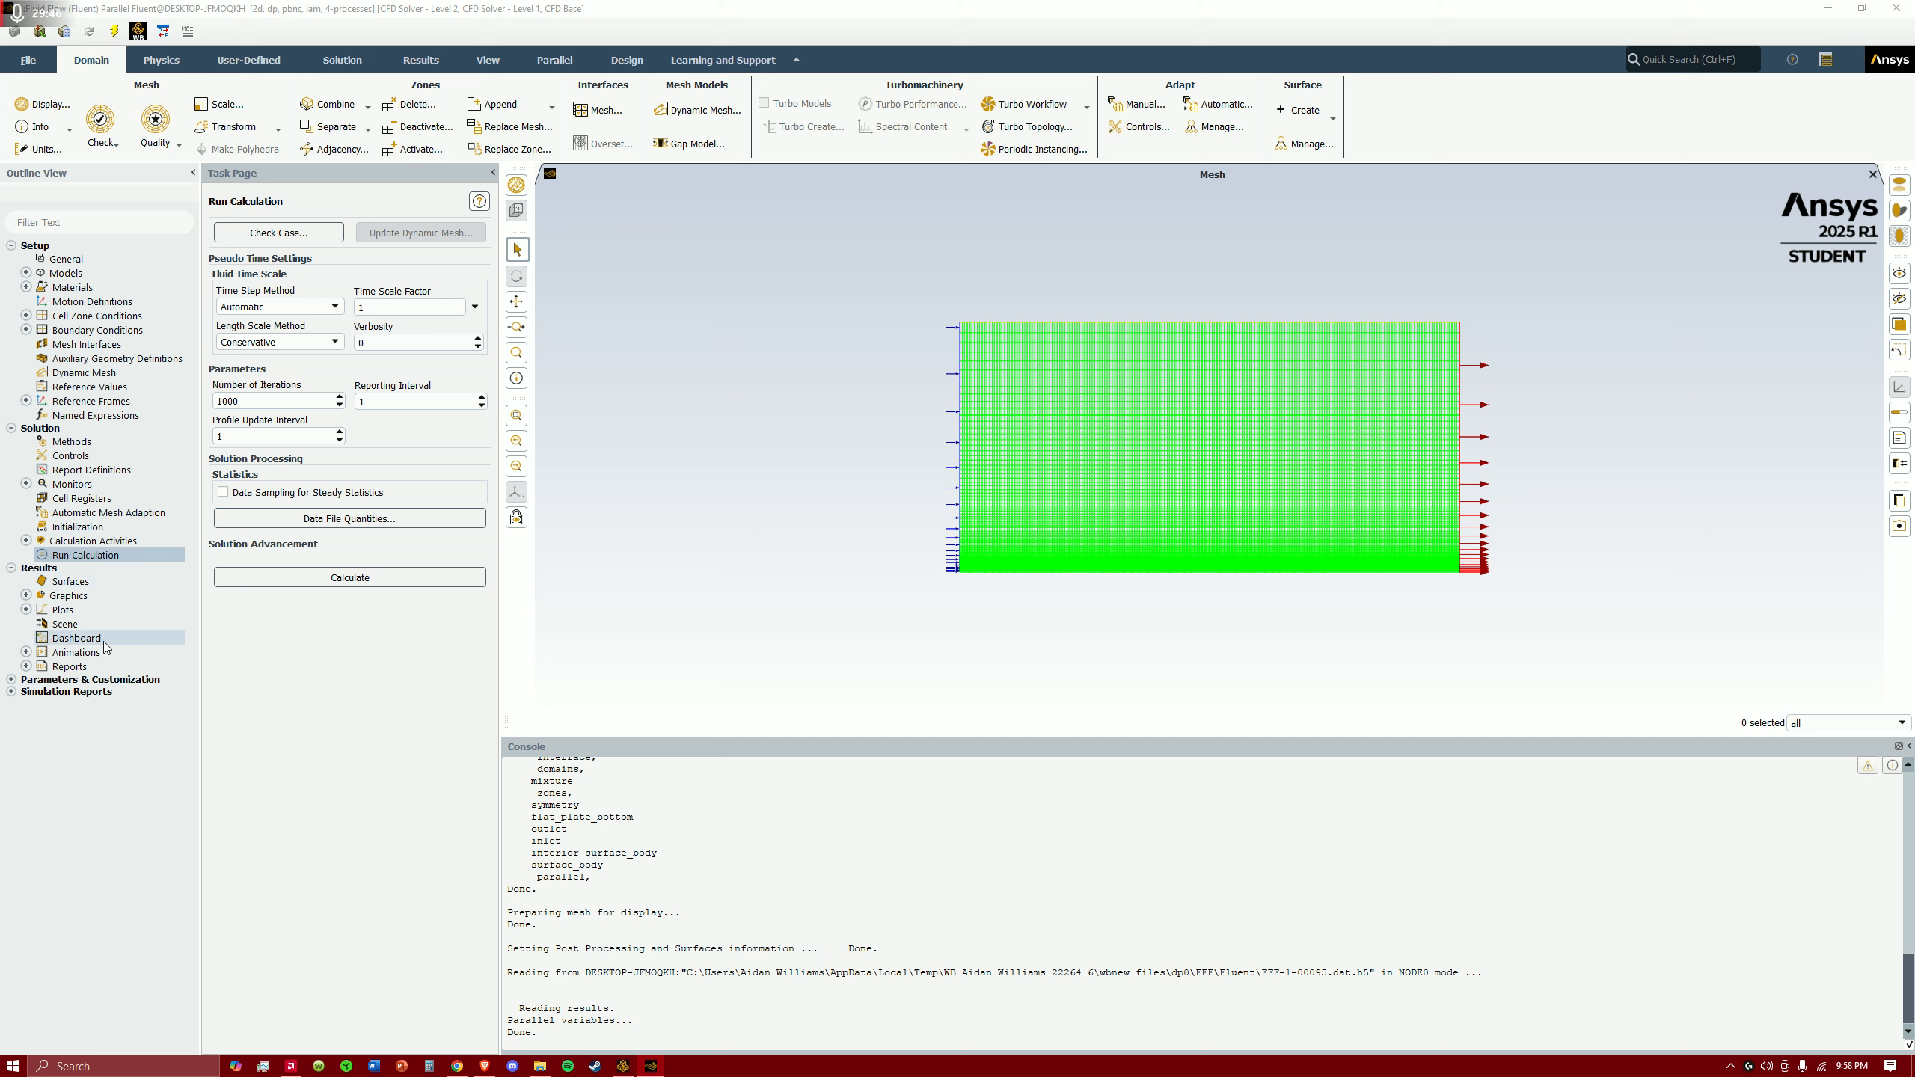
# - Start a new XY plot in the results and name it "skin-friction-coefficient"
pyautogui.click(26, 610)
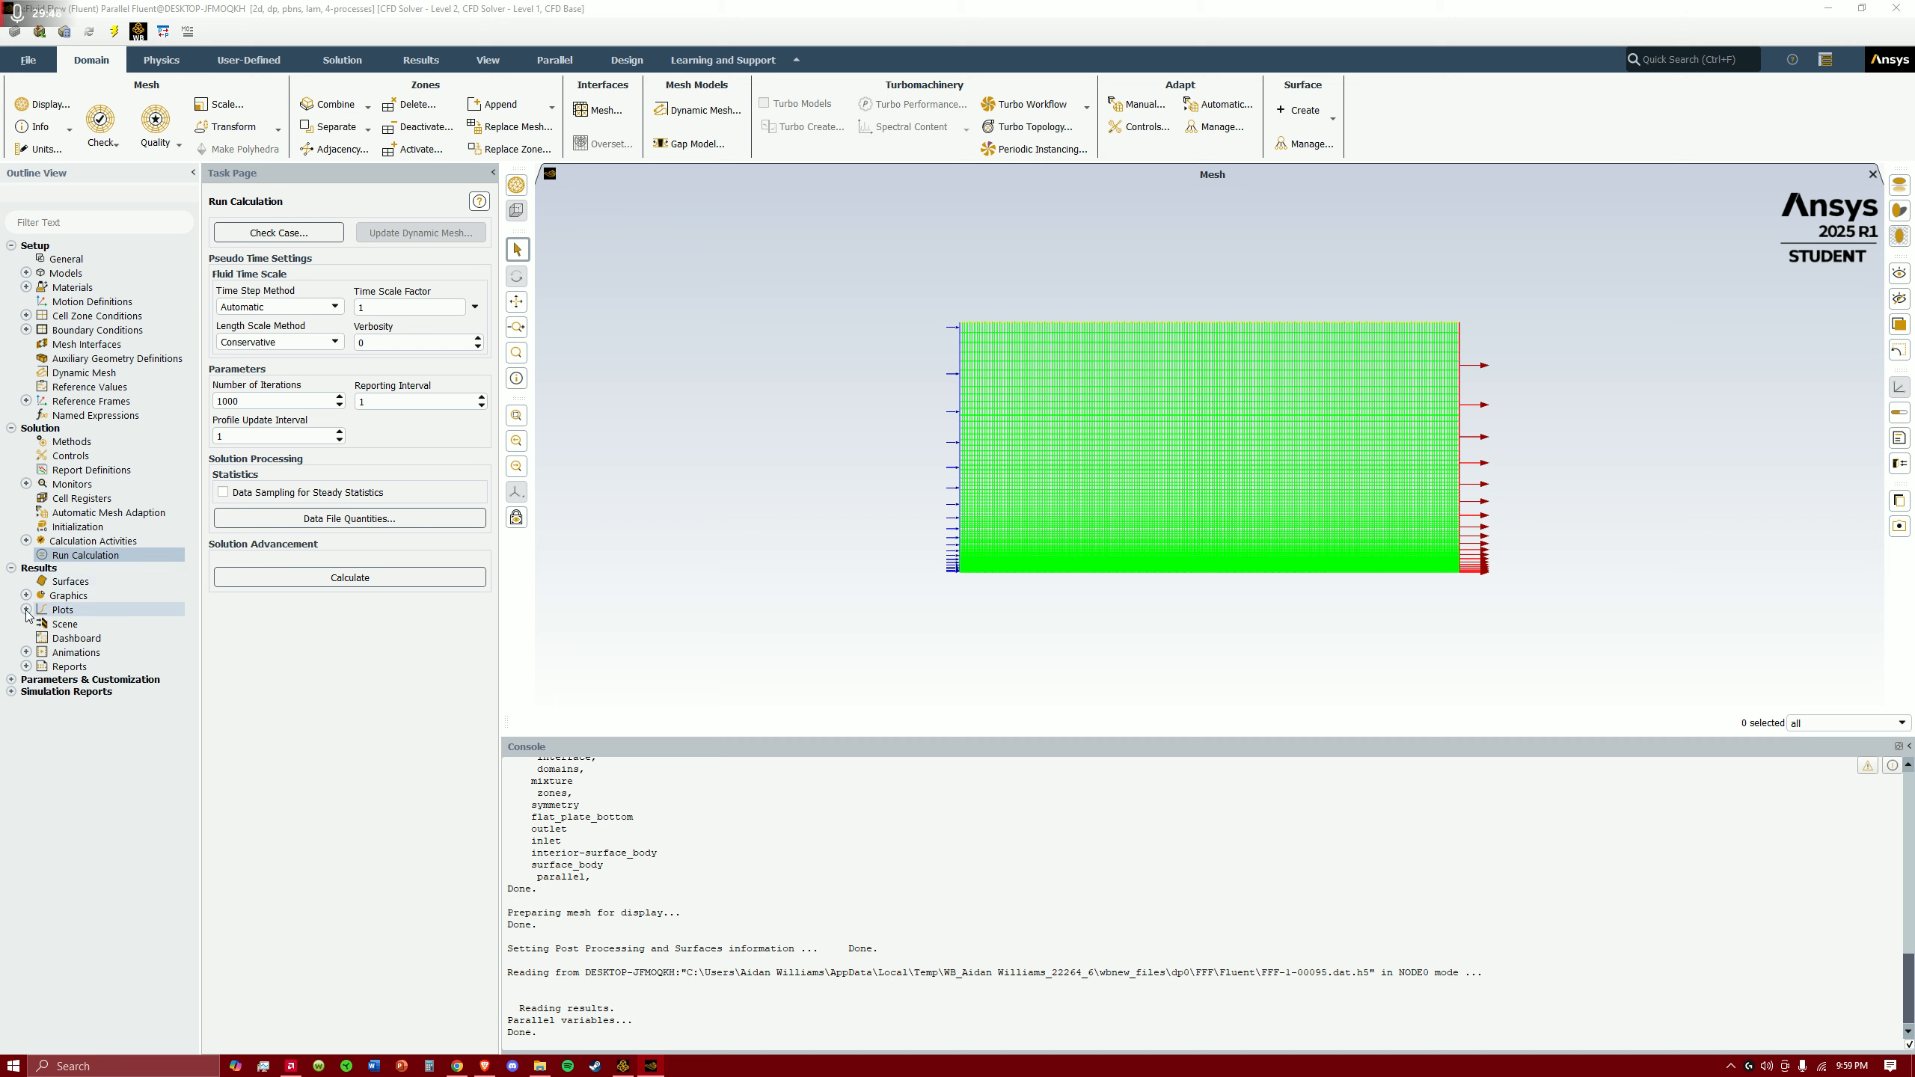
pyautogui.click(79, 625)
pyautogui.click(89, 640)
pyautogui.doubleClick(89, 640)
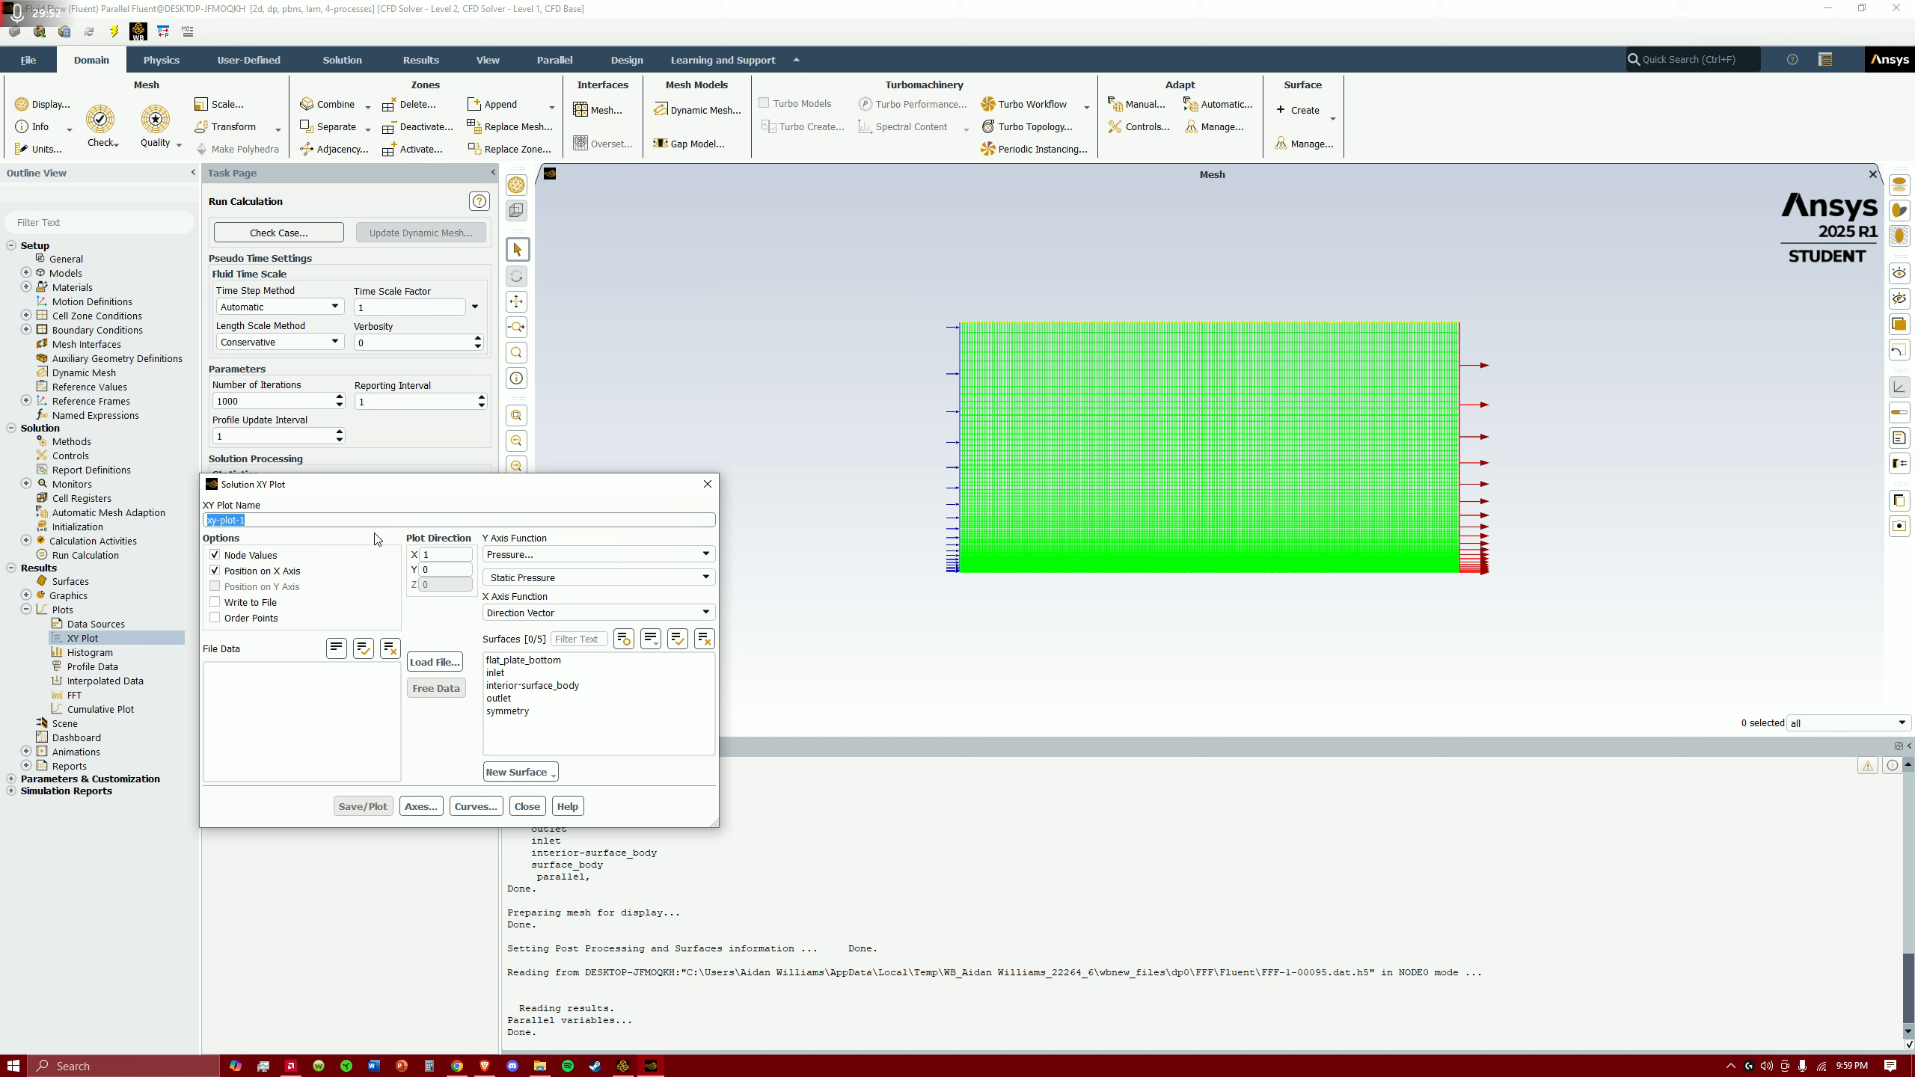
pyautogui.write('skin-friction-coefficient')
# - Set the XY plot's Y-axis function to Wall Fluxes with Skin Friction Coefficient as the variable
pyautogui.click(569, 556)
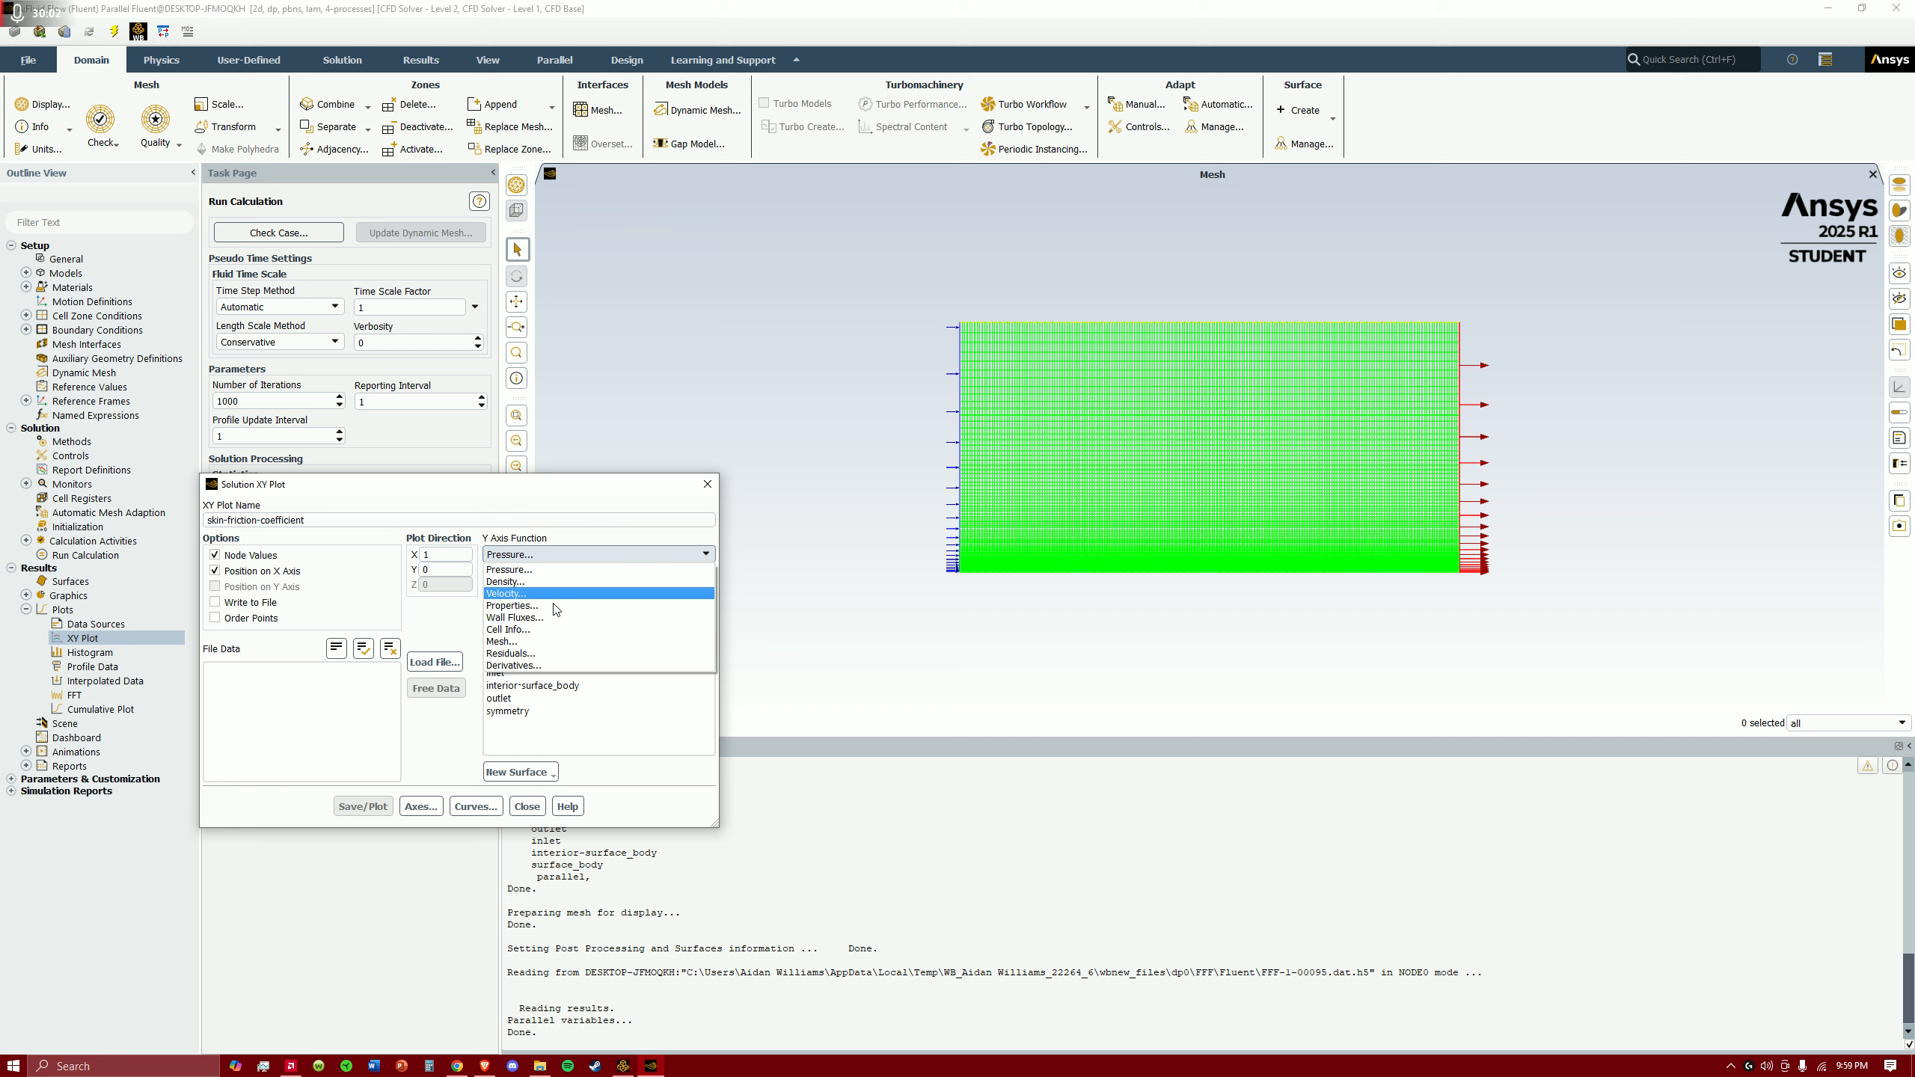
pyautogui.click(556, 606)
pyautogui.click(571, 558)
pyautogui.click(573, 557)
pyautogui.click(595, 577)
pyautogui.click(589, 560)
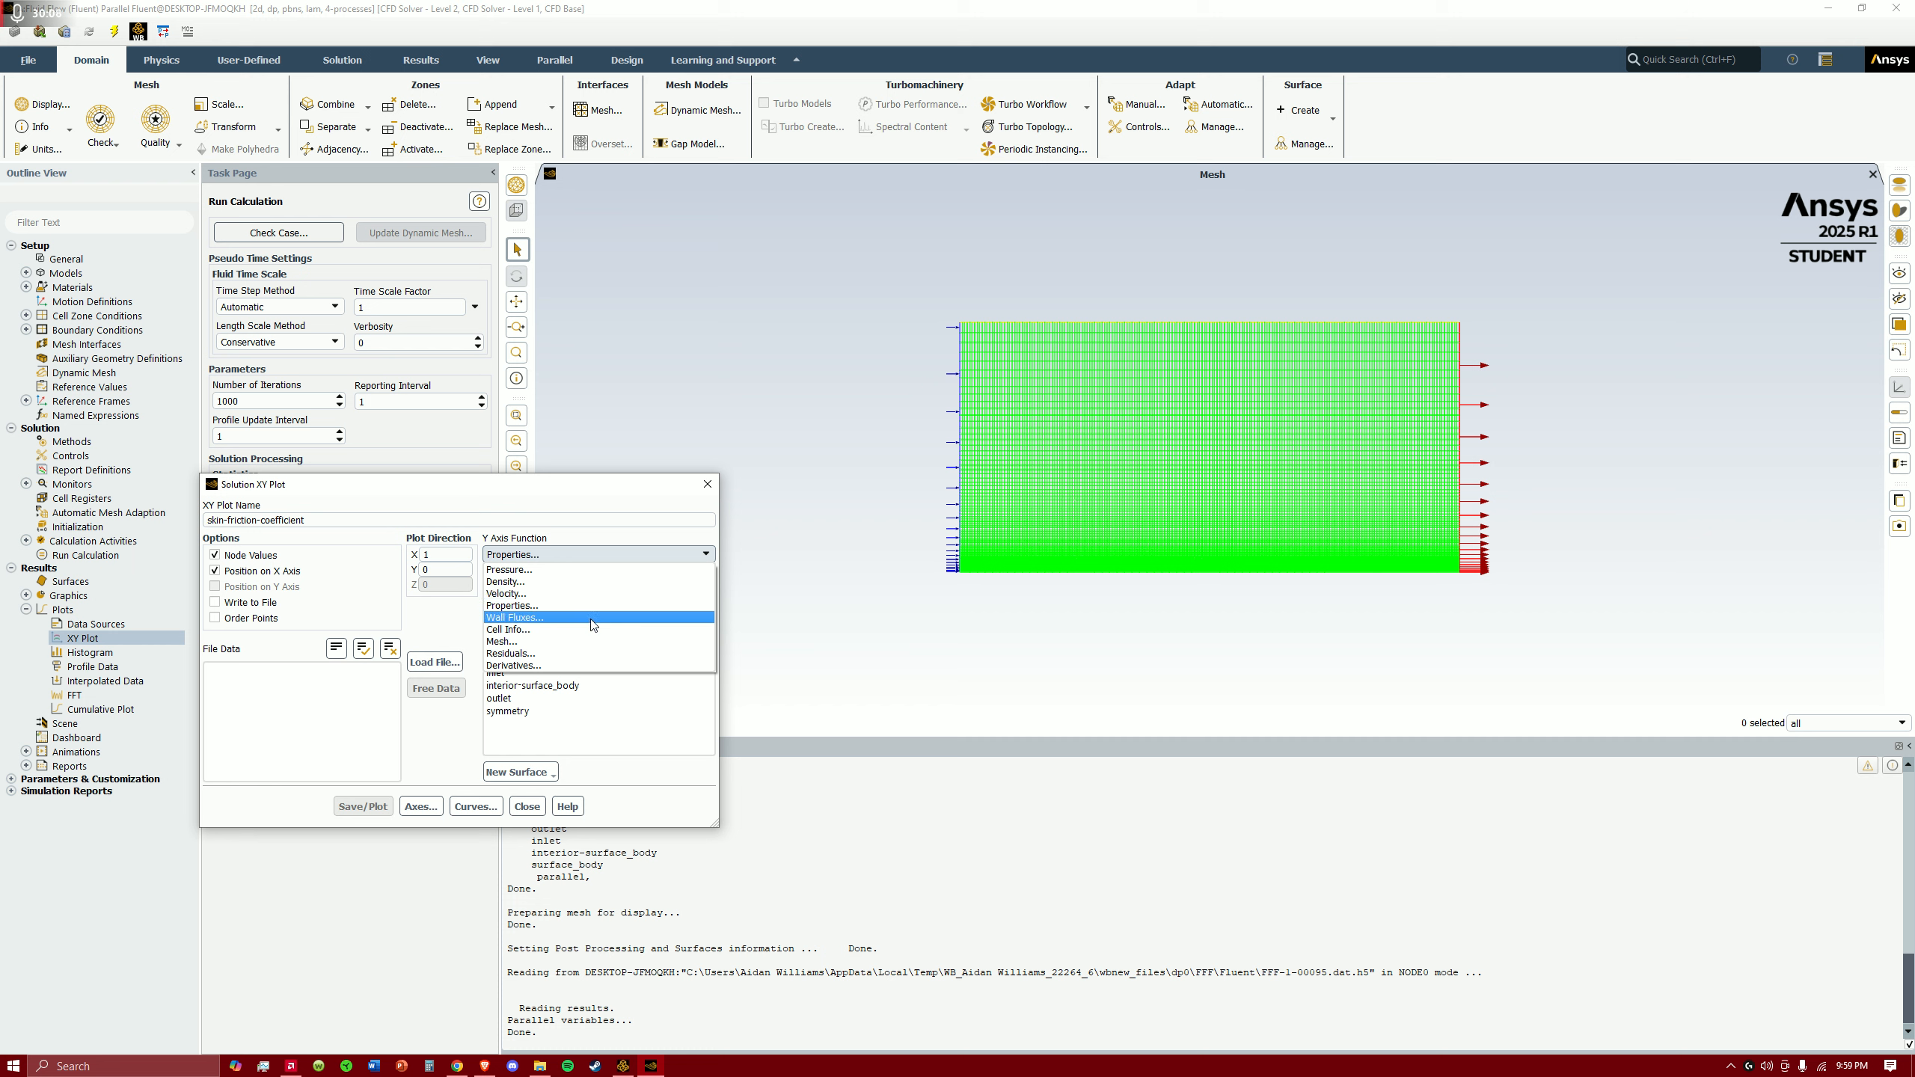
pyautogui.click(592, 619)
pyautogui.click(706, 577)
pyautogui.click(662, 629)
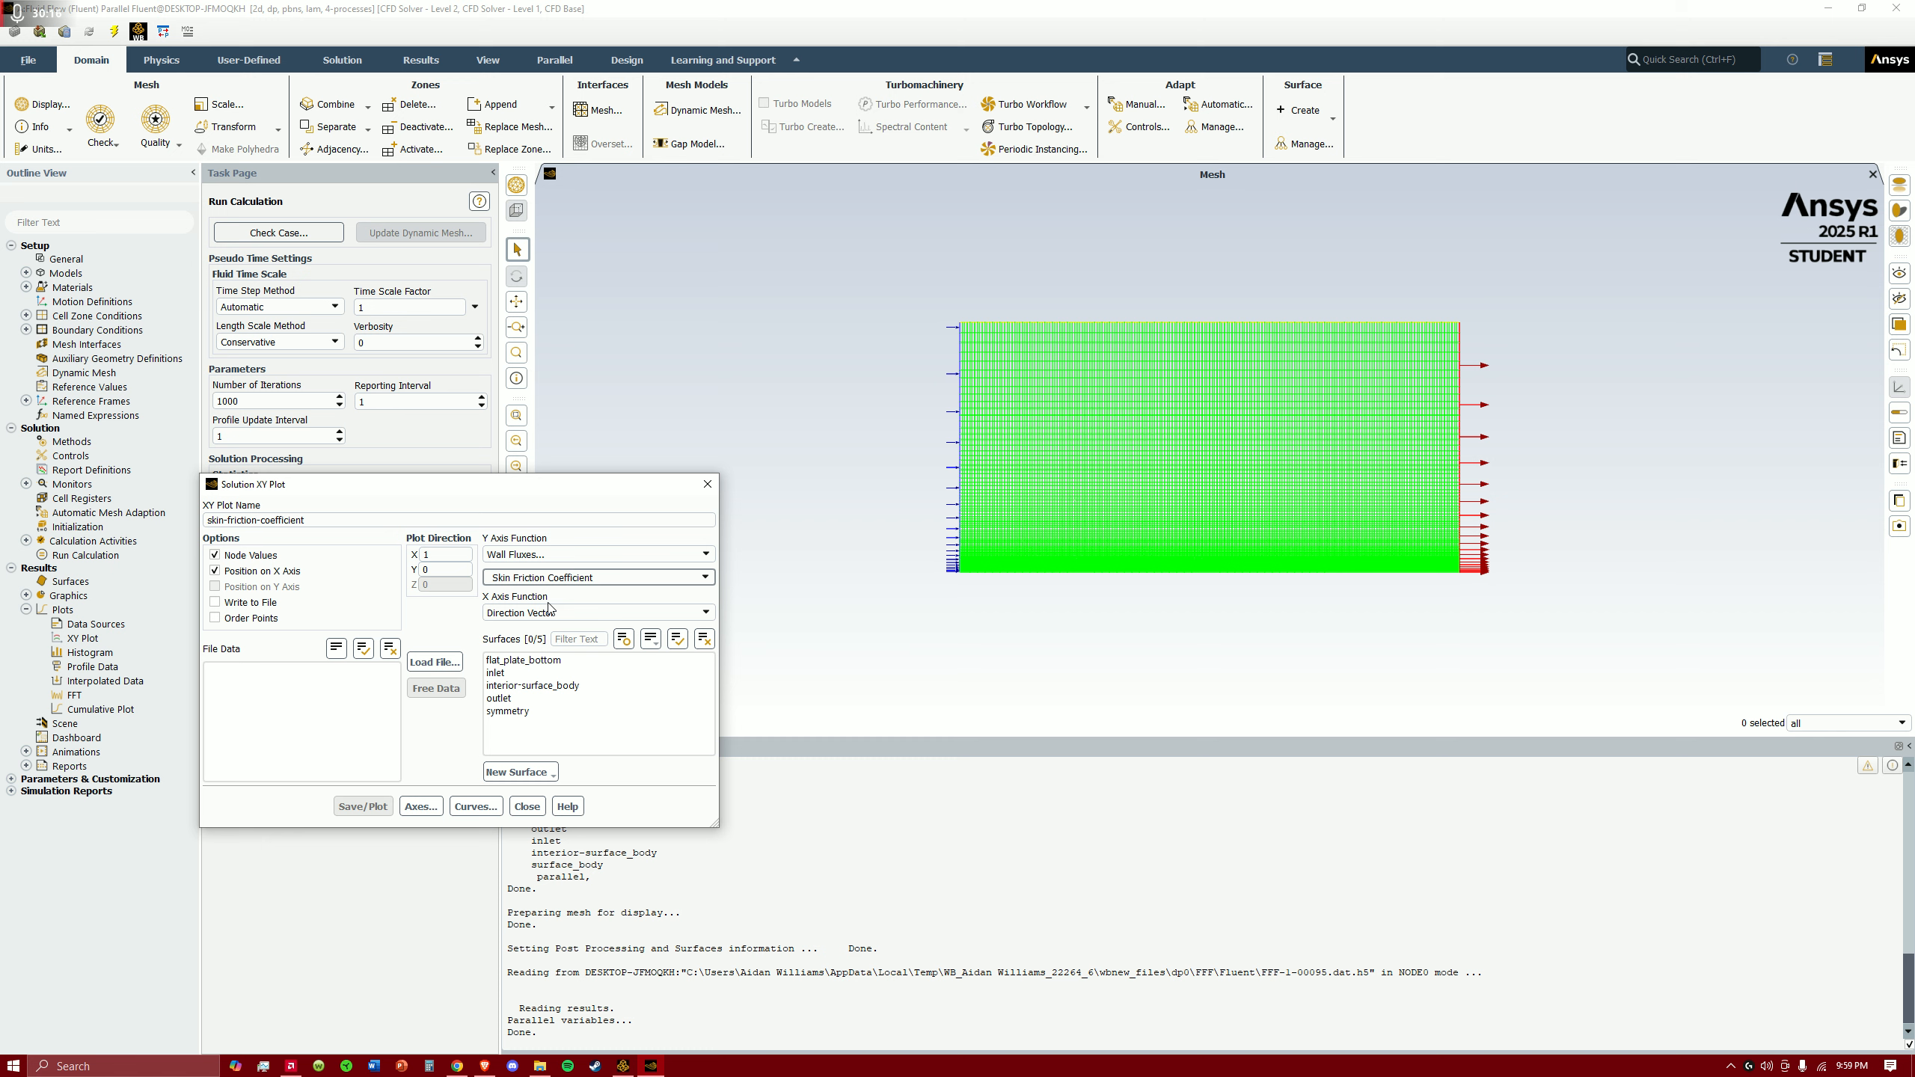
# - Save and plot the skin friction coefficient along the flat_plate_bottom surface, leaving writing to file off
pyautogui.click(533, 660)
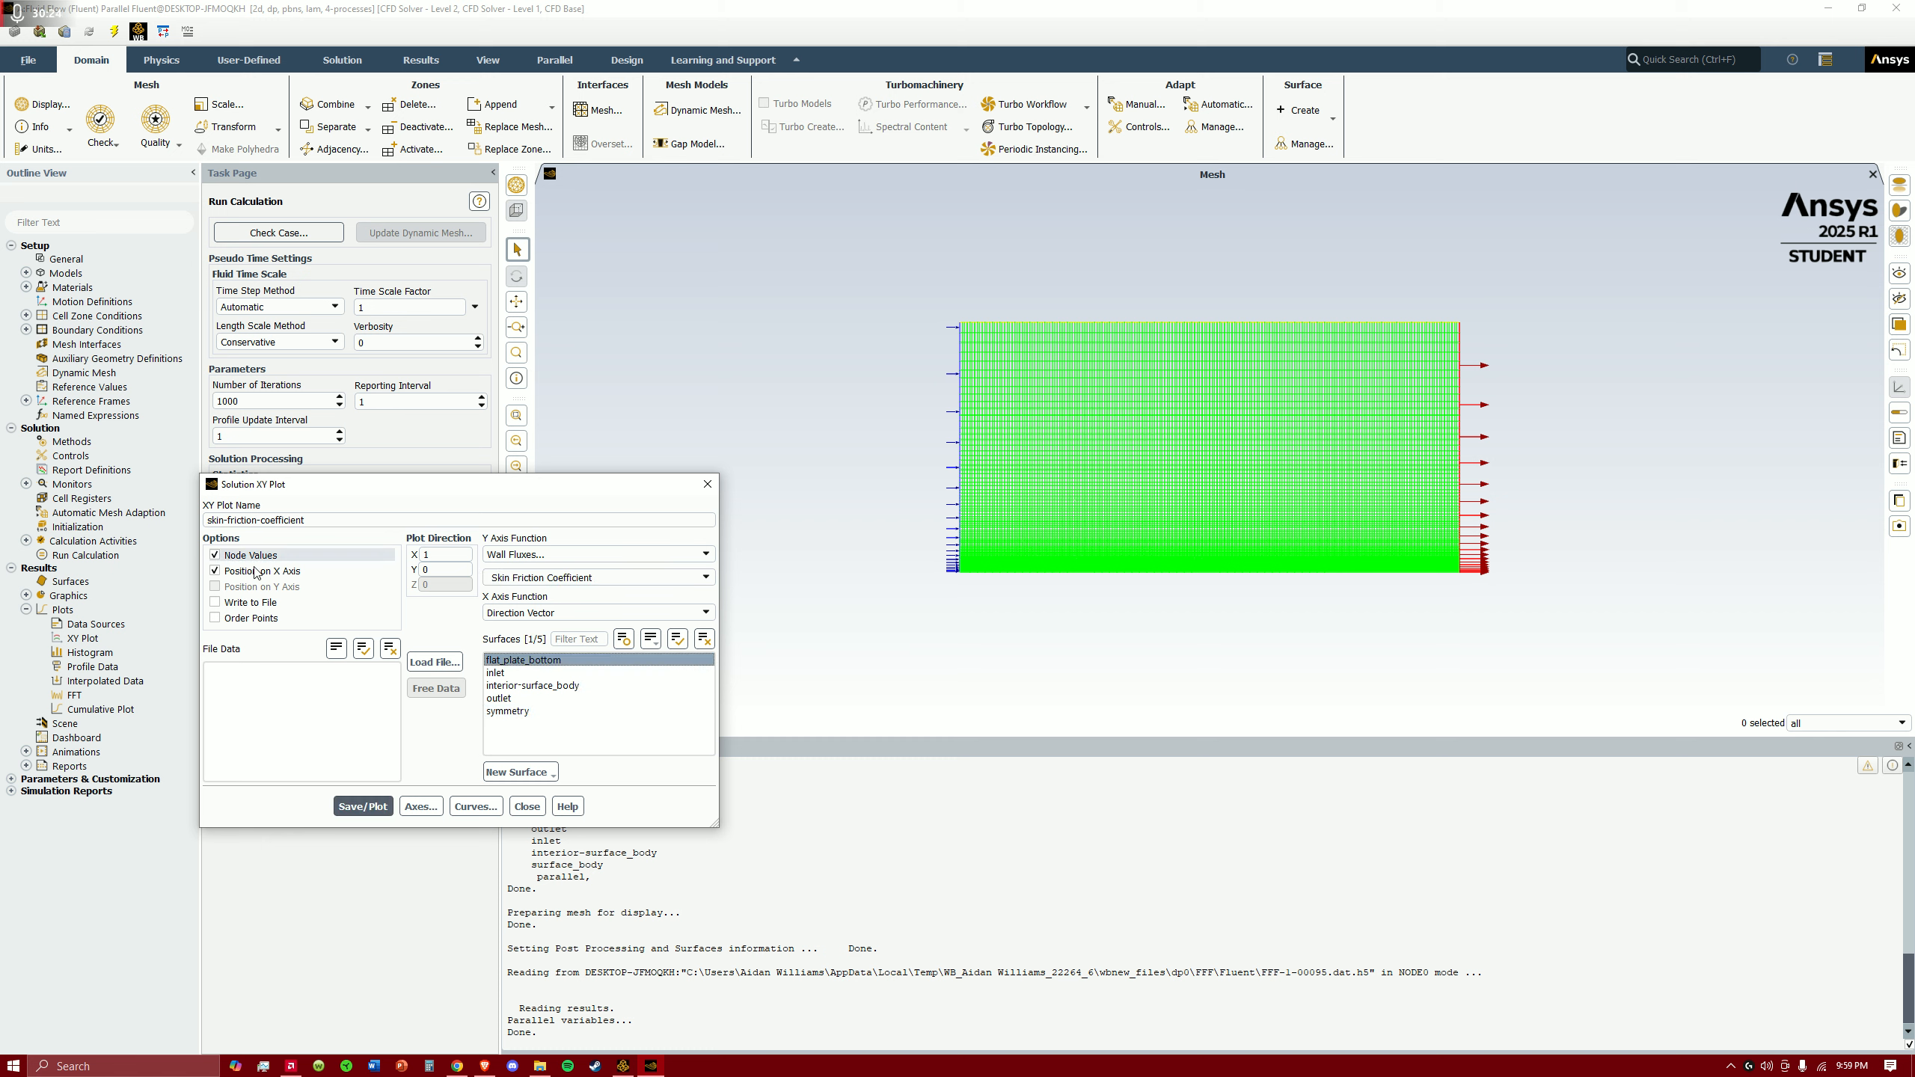
pyautogui.click(215, 603)
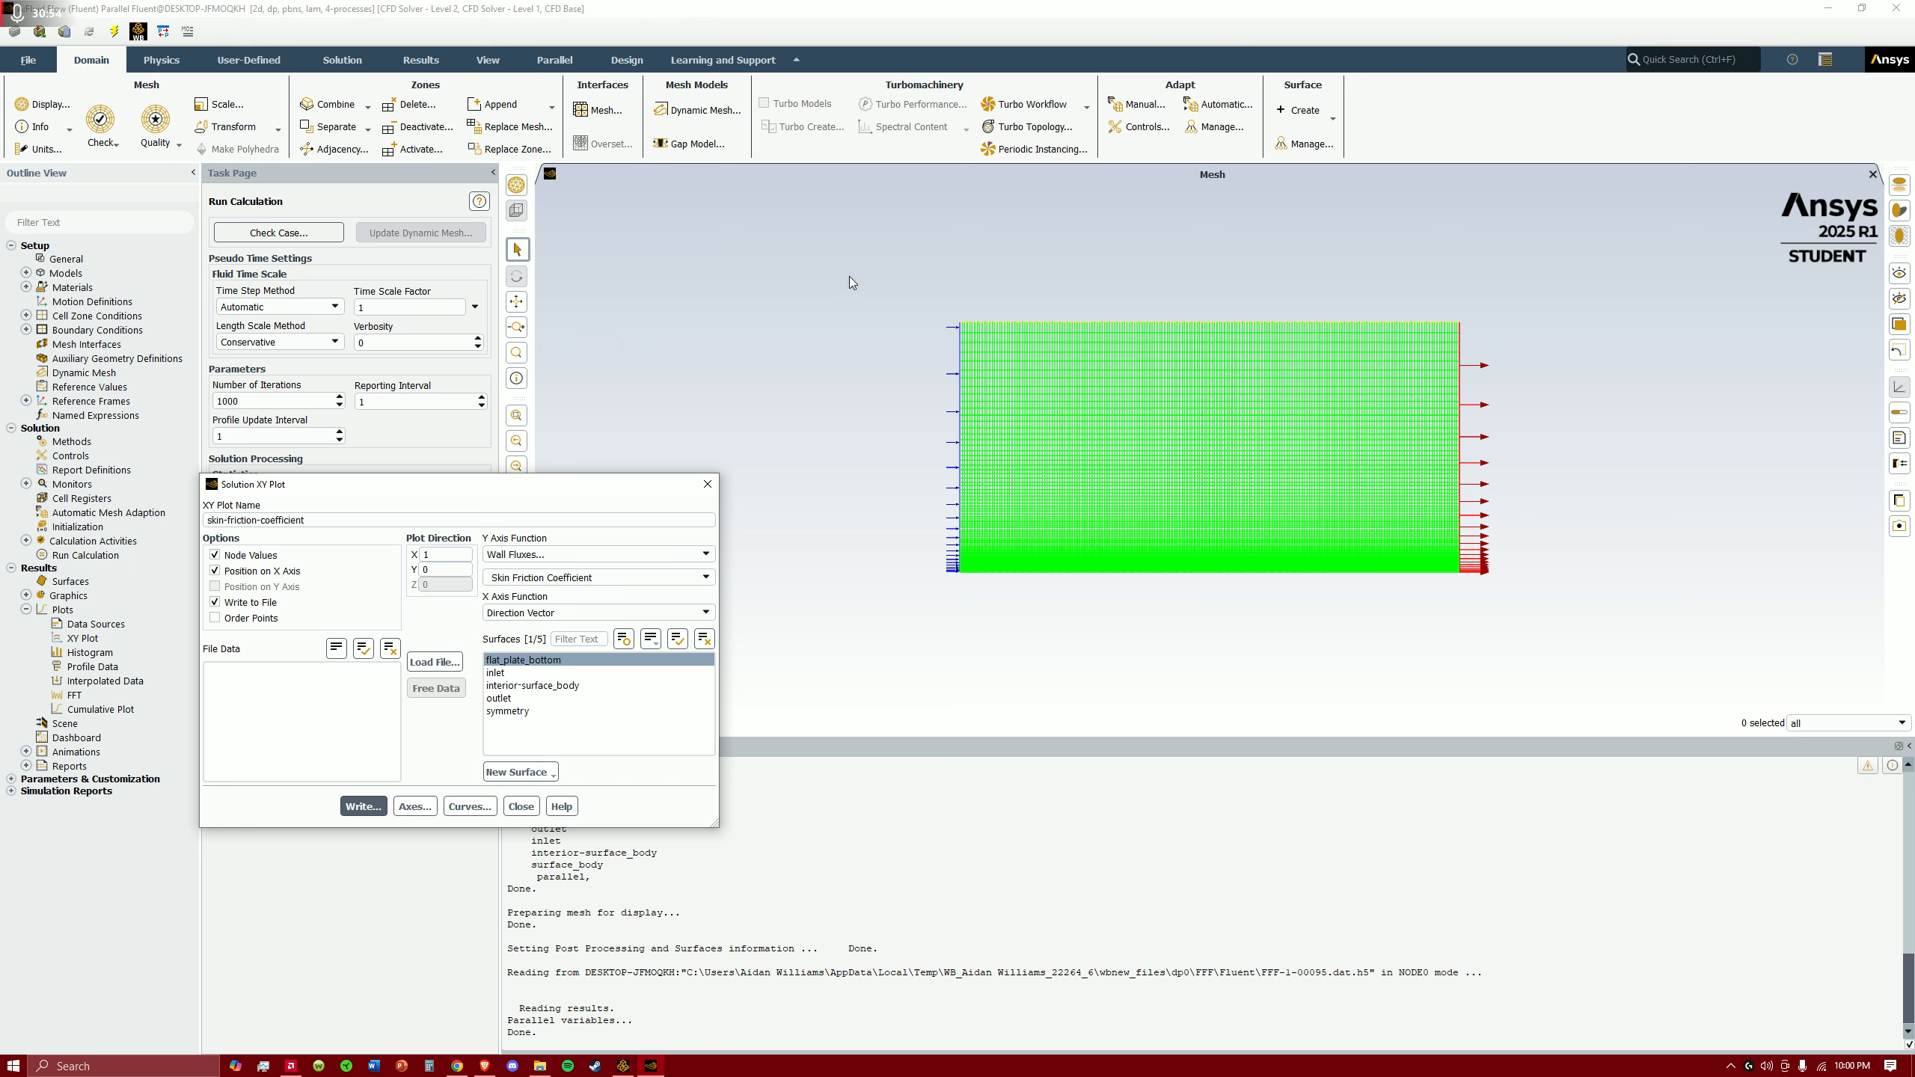
pyautogui.click(226, 602)
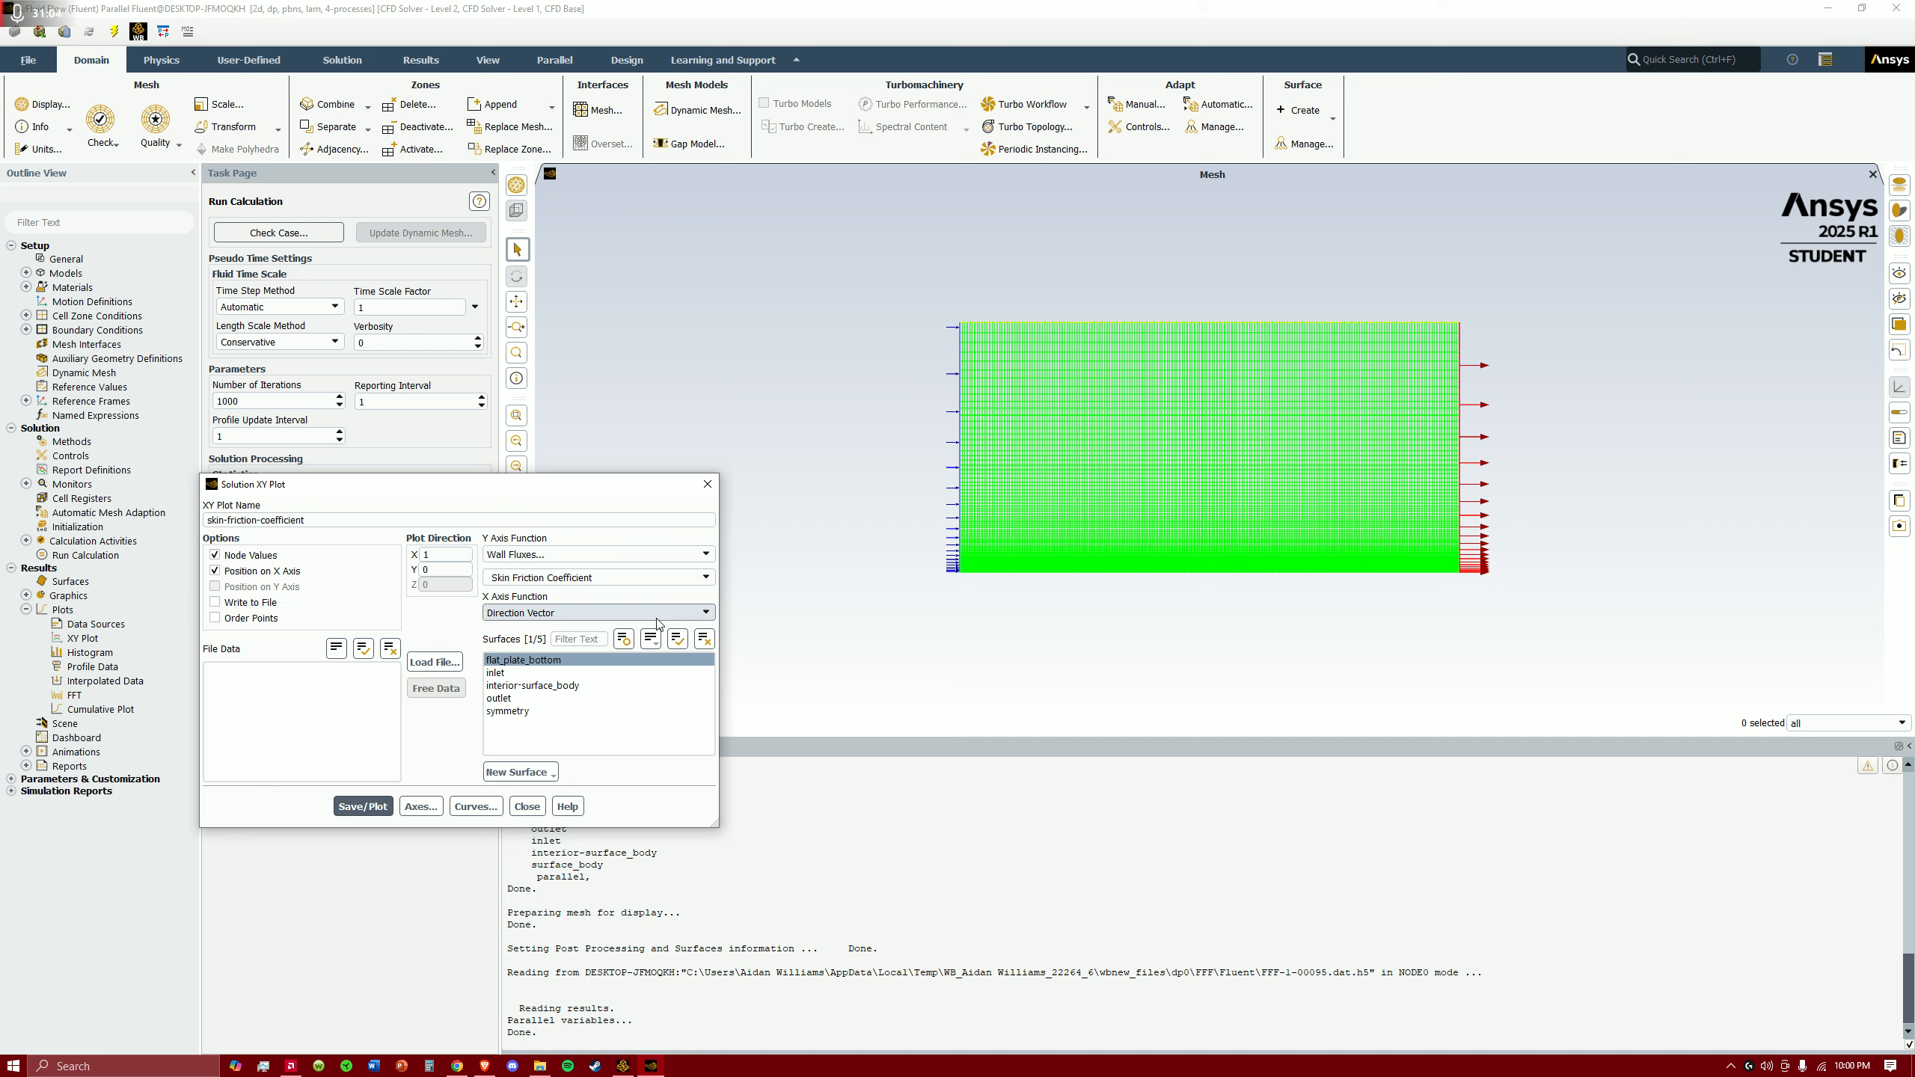
pyautogui.click(360, 807)
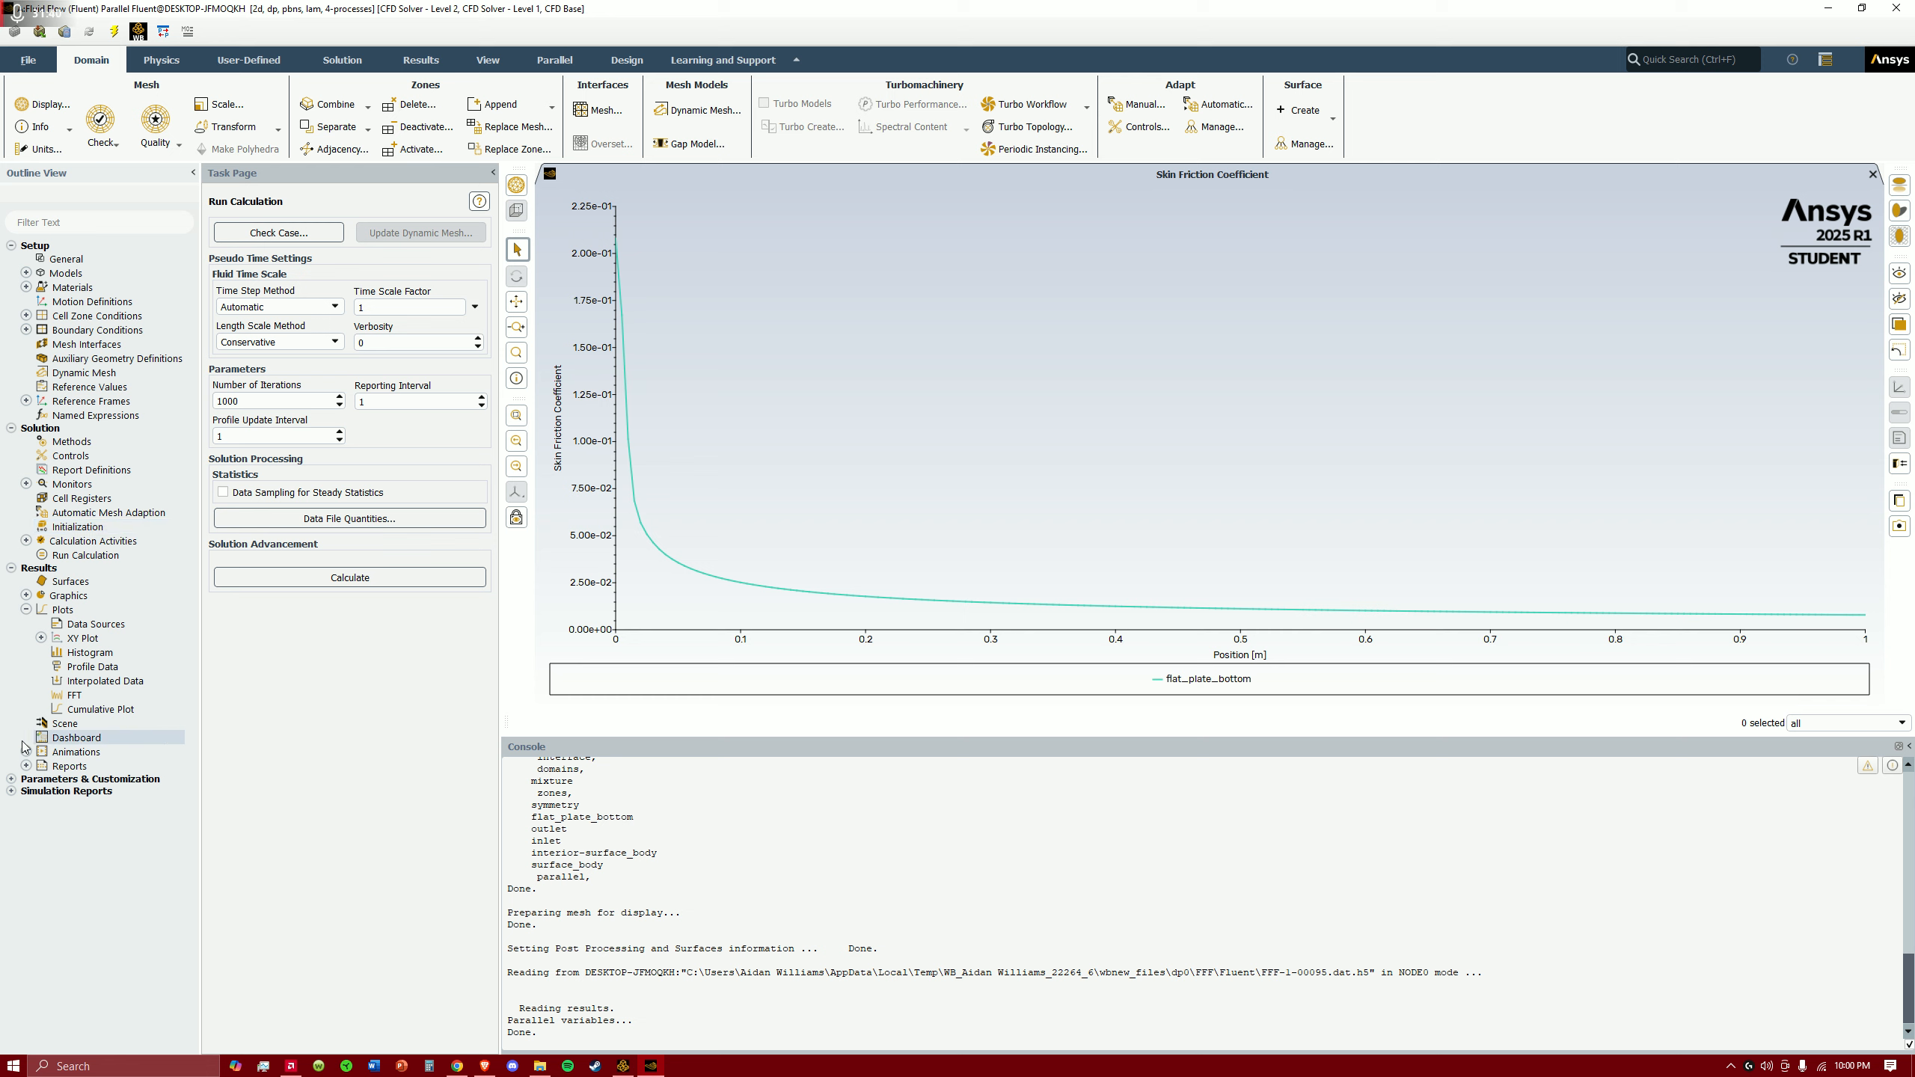
# - Print a force report for the flat_plate_bottom wall zone to the console, then close the report dialog
pyautogui.click(27, 766)
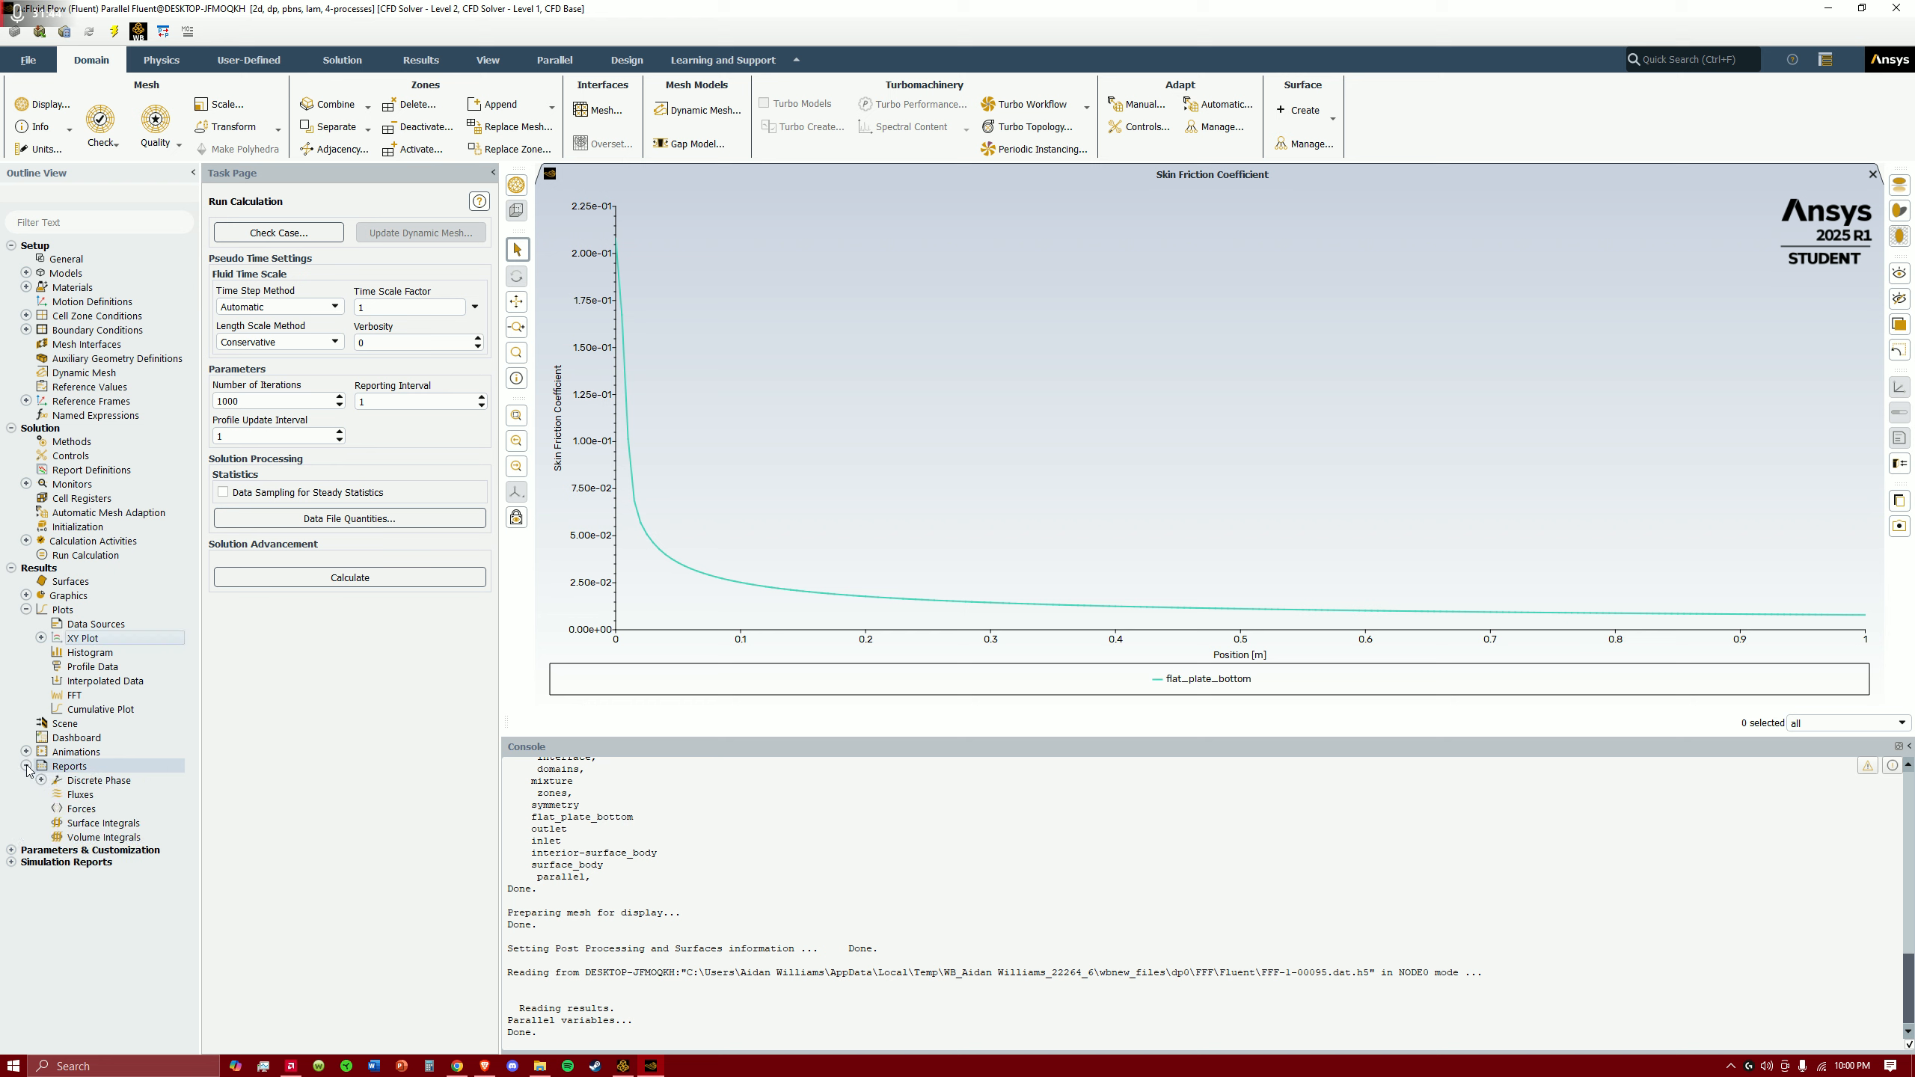
pyautogui.click(81, 809)
pyautogui.doubleClick(81, 808)
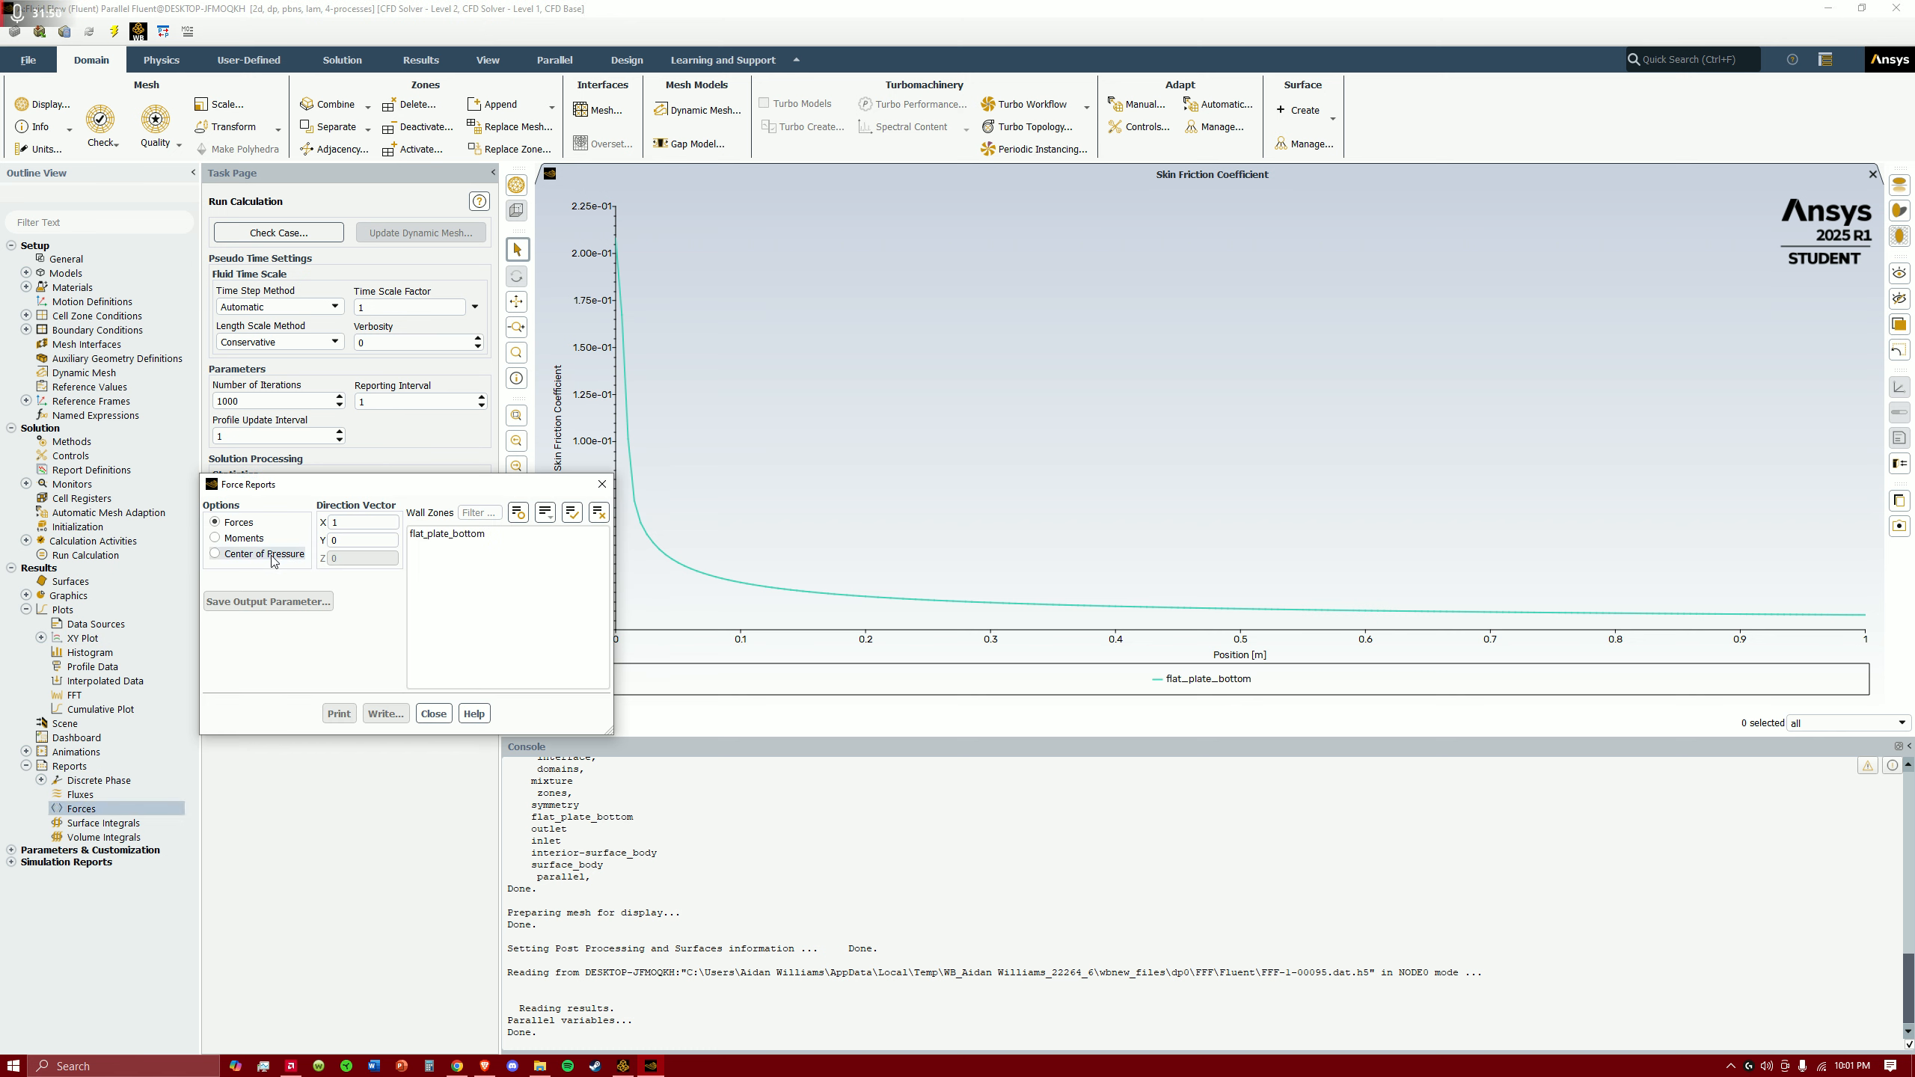
pyautogui.click(530, 537)
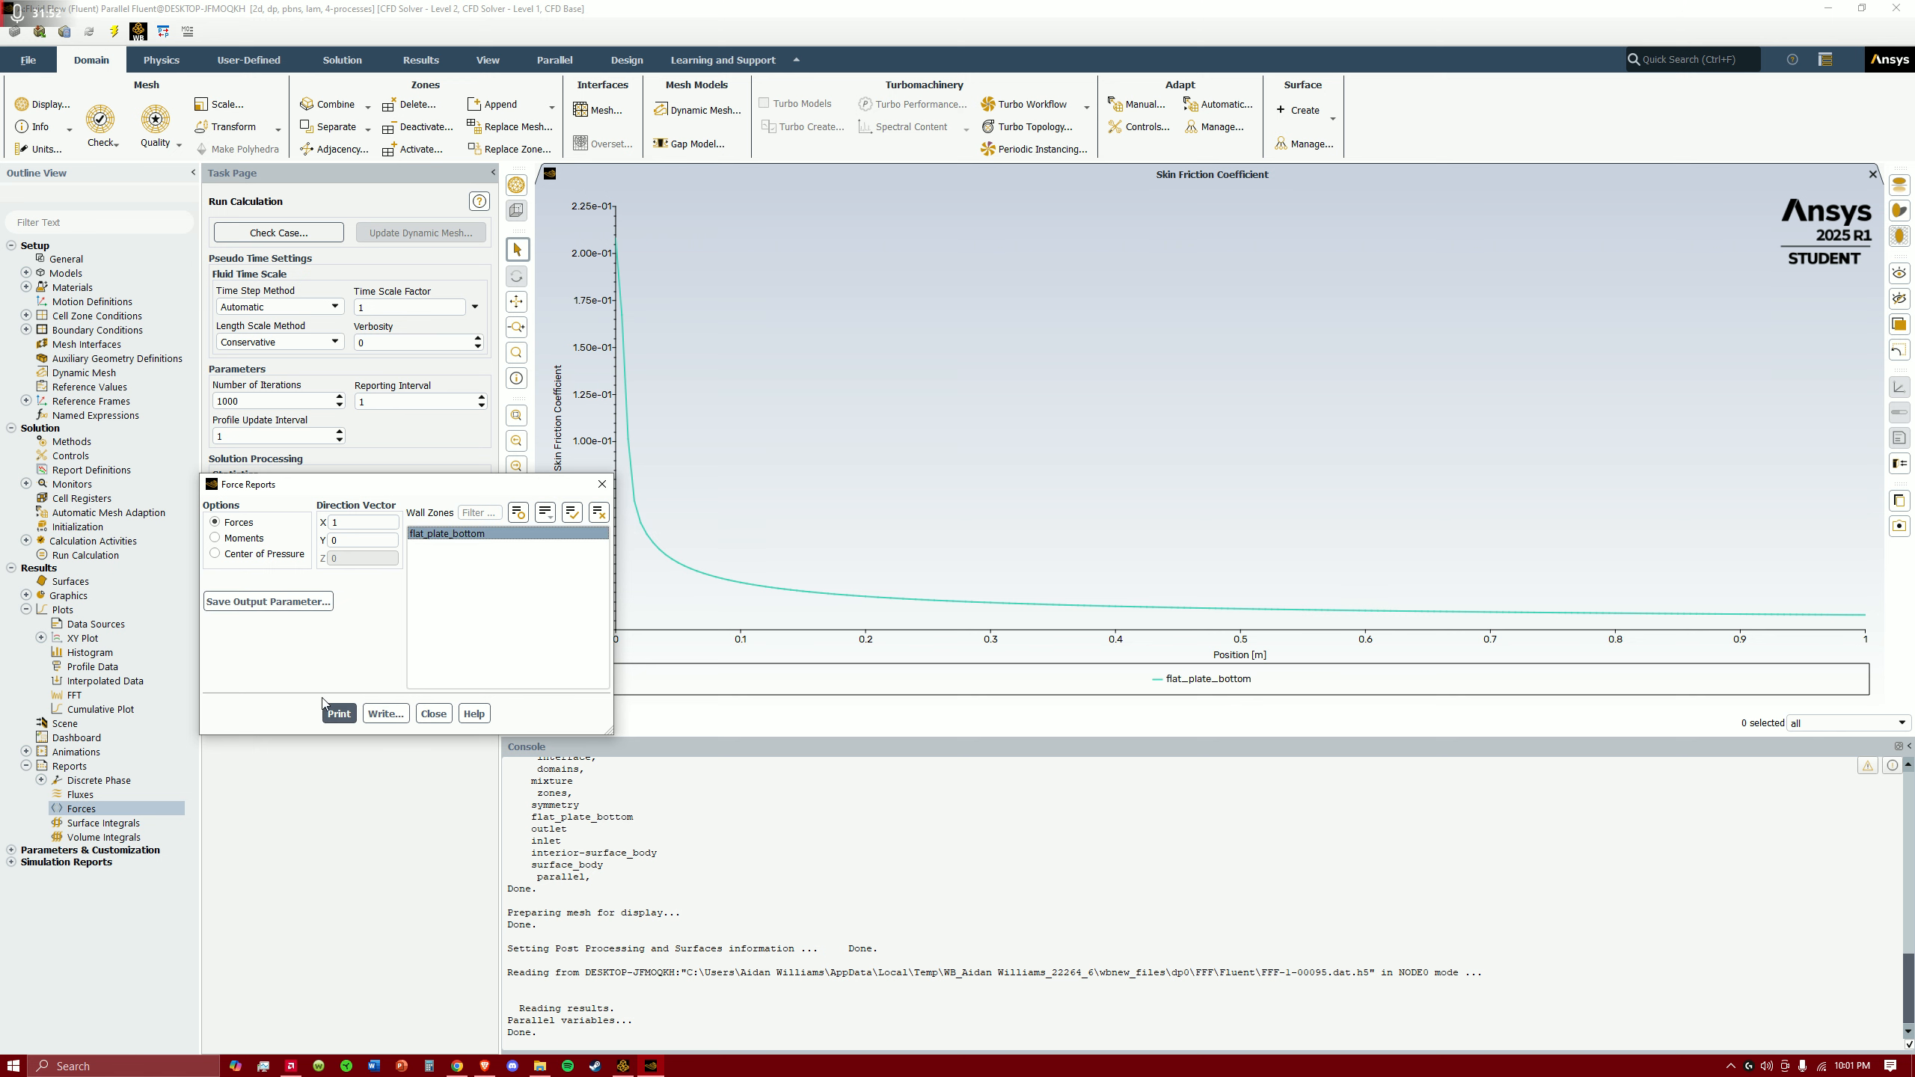
pyautogui.click(339, 713)
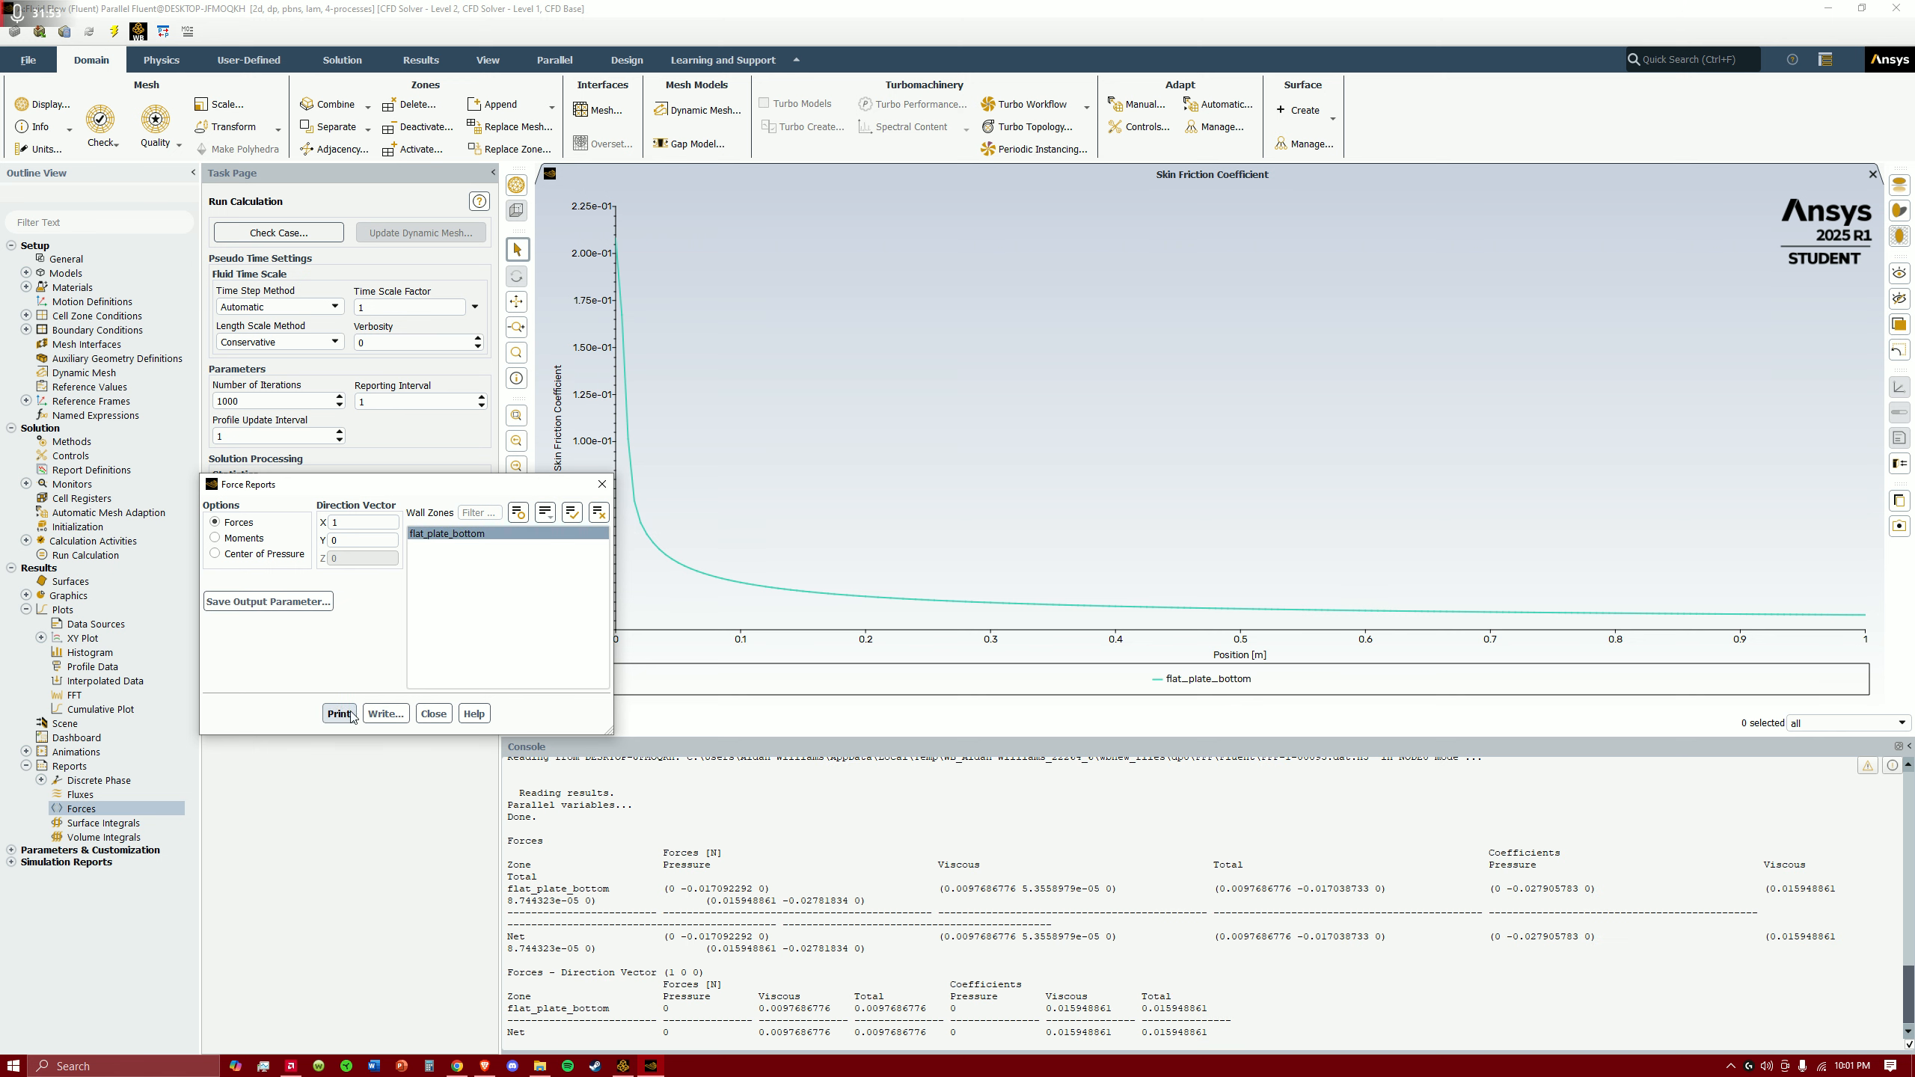
pyautogui.click(601, 484)
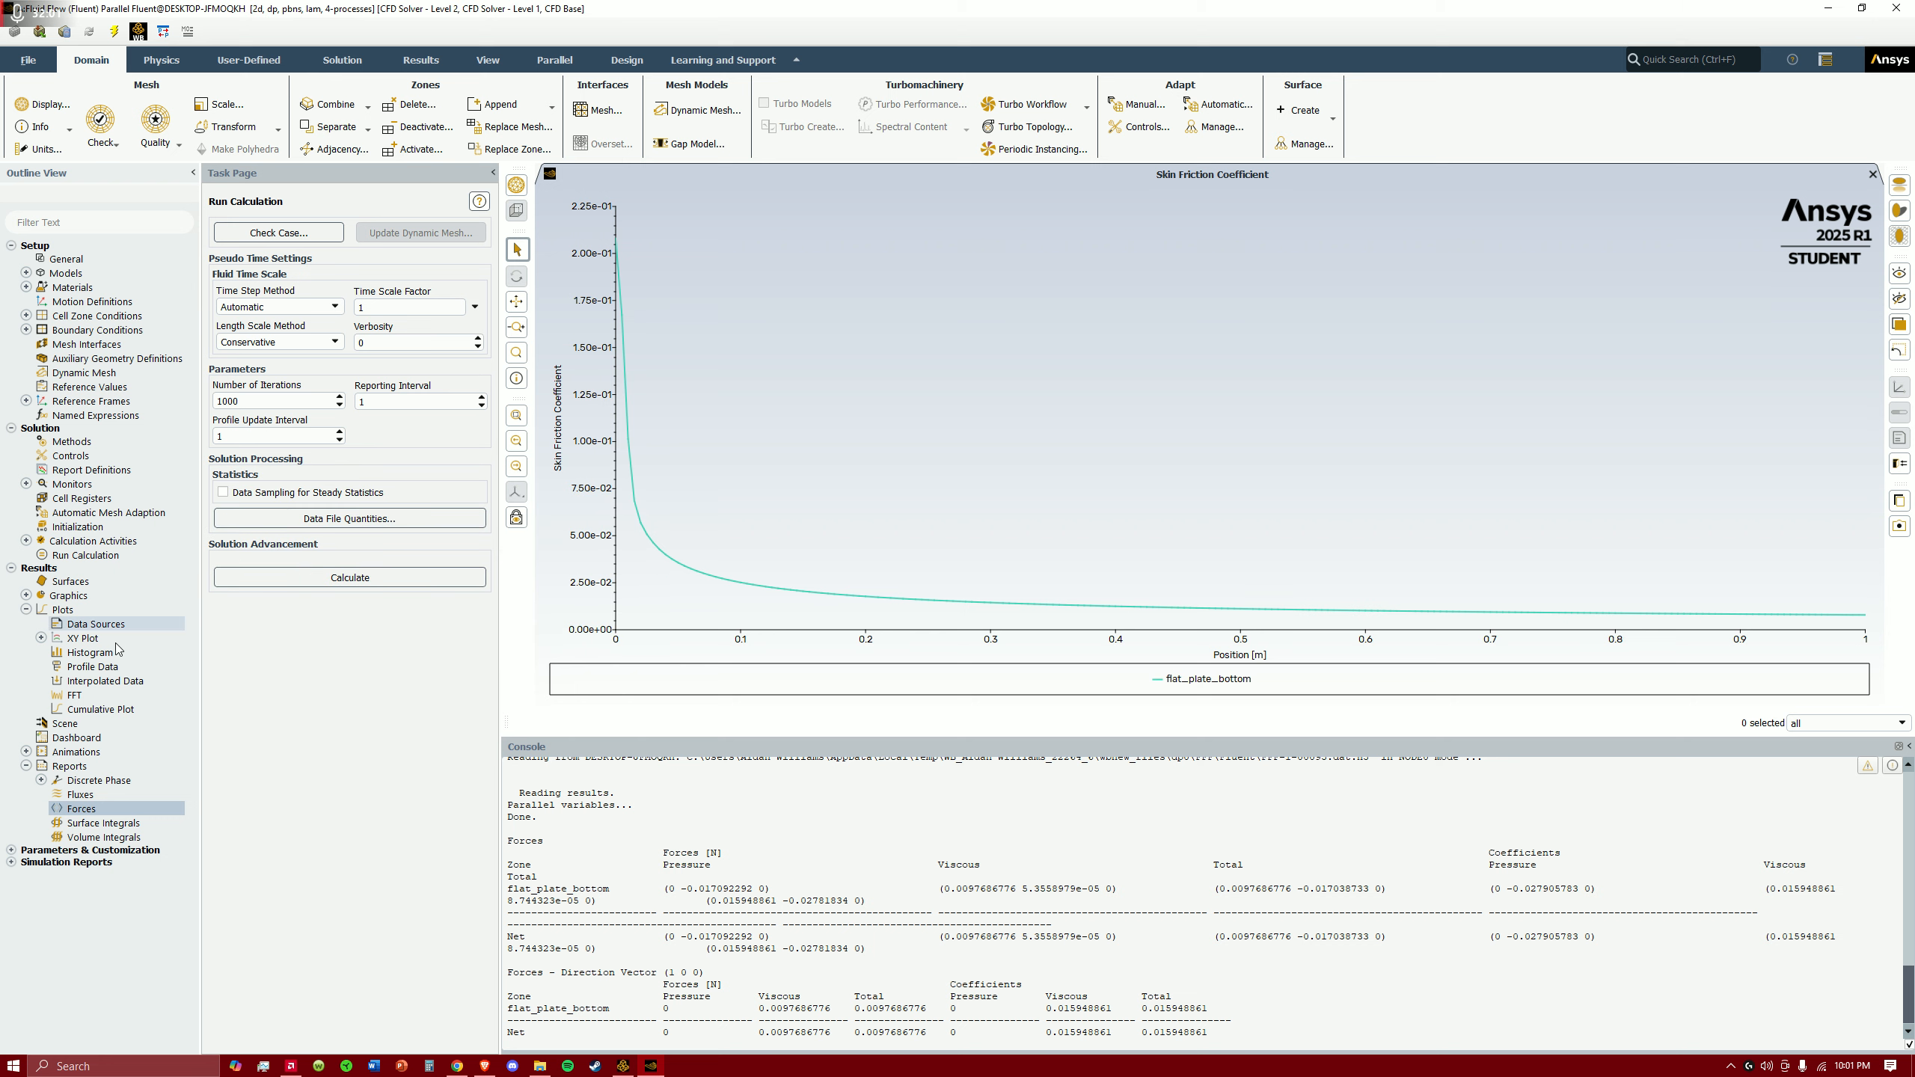
pyautogui.click(25, 767)
# - Create a new drag force report definition
pyautogui.click(26, 483)
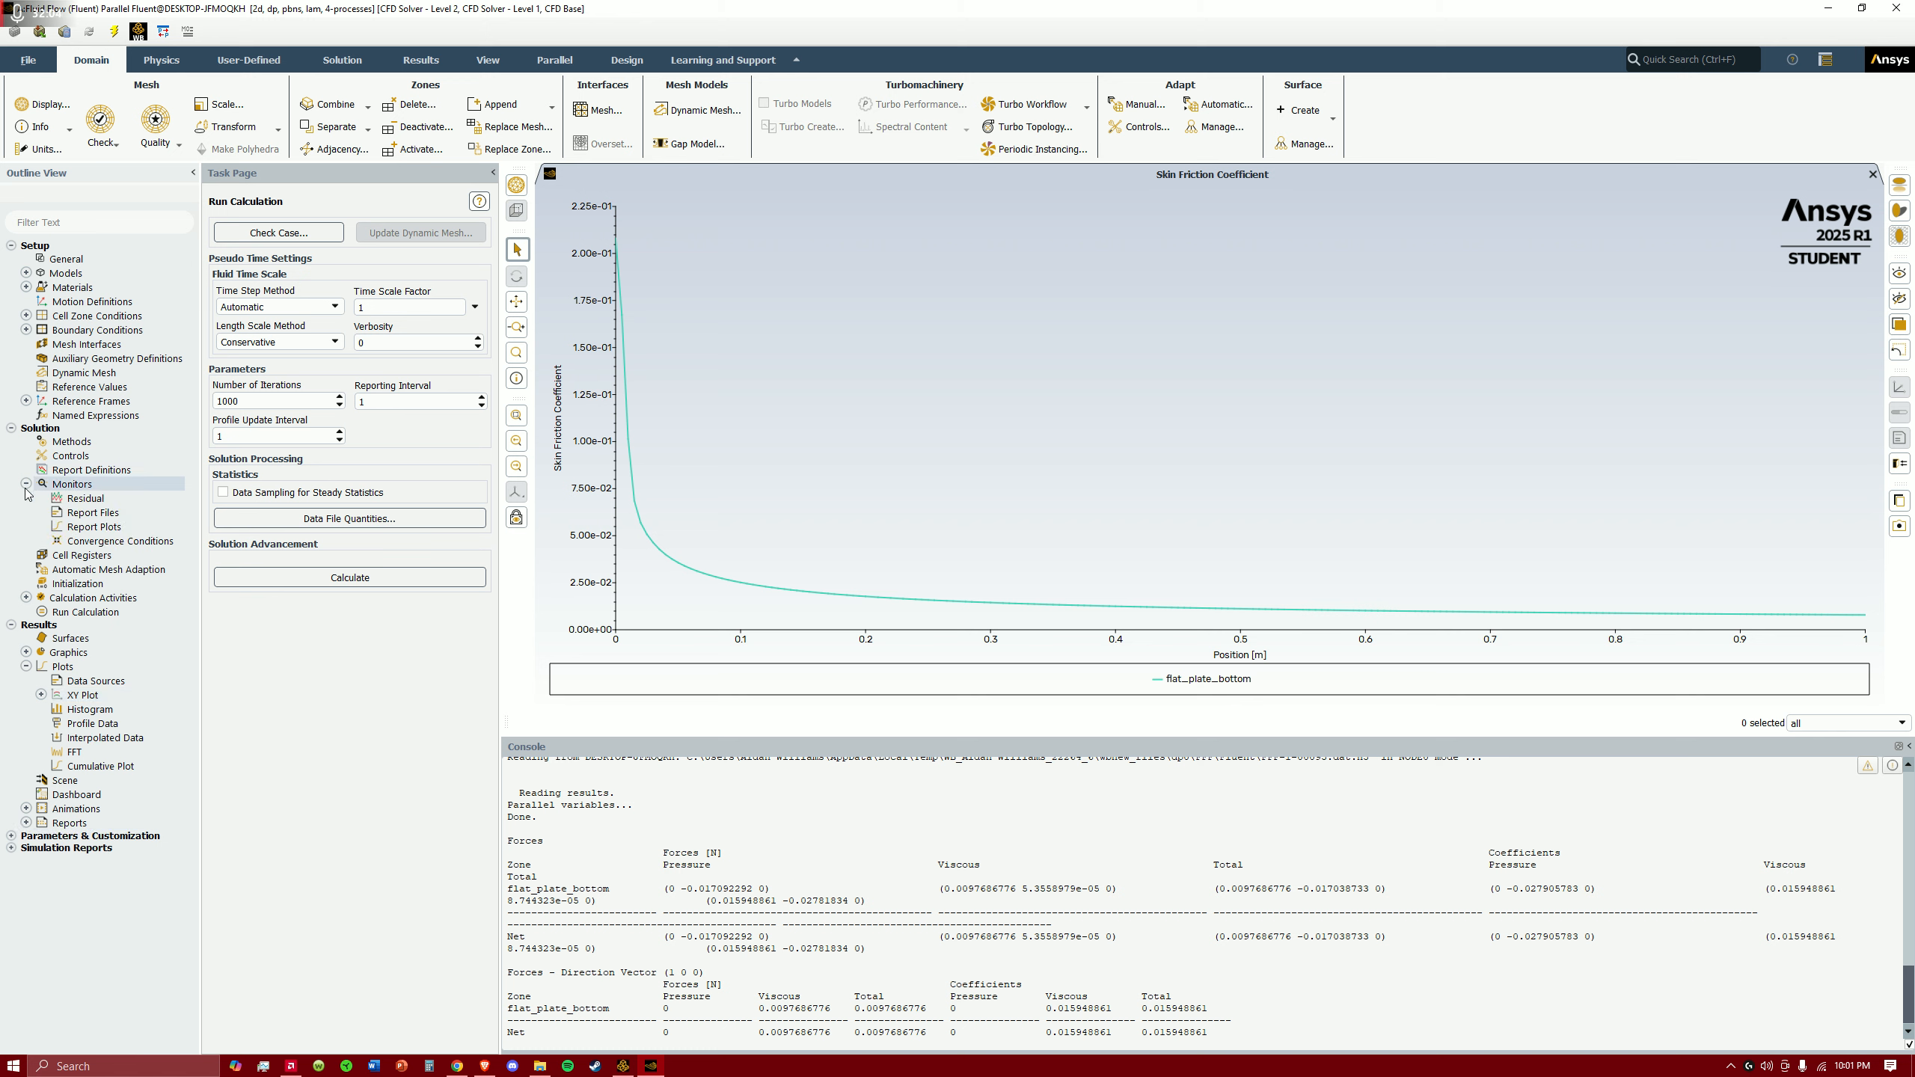
pyautogui.click(26, 484)
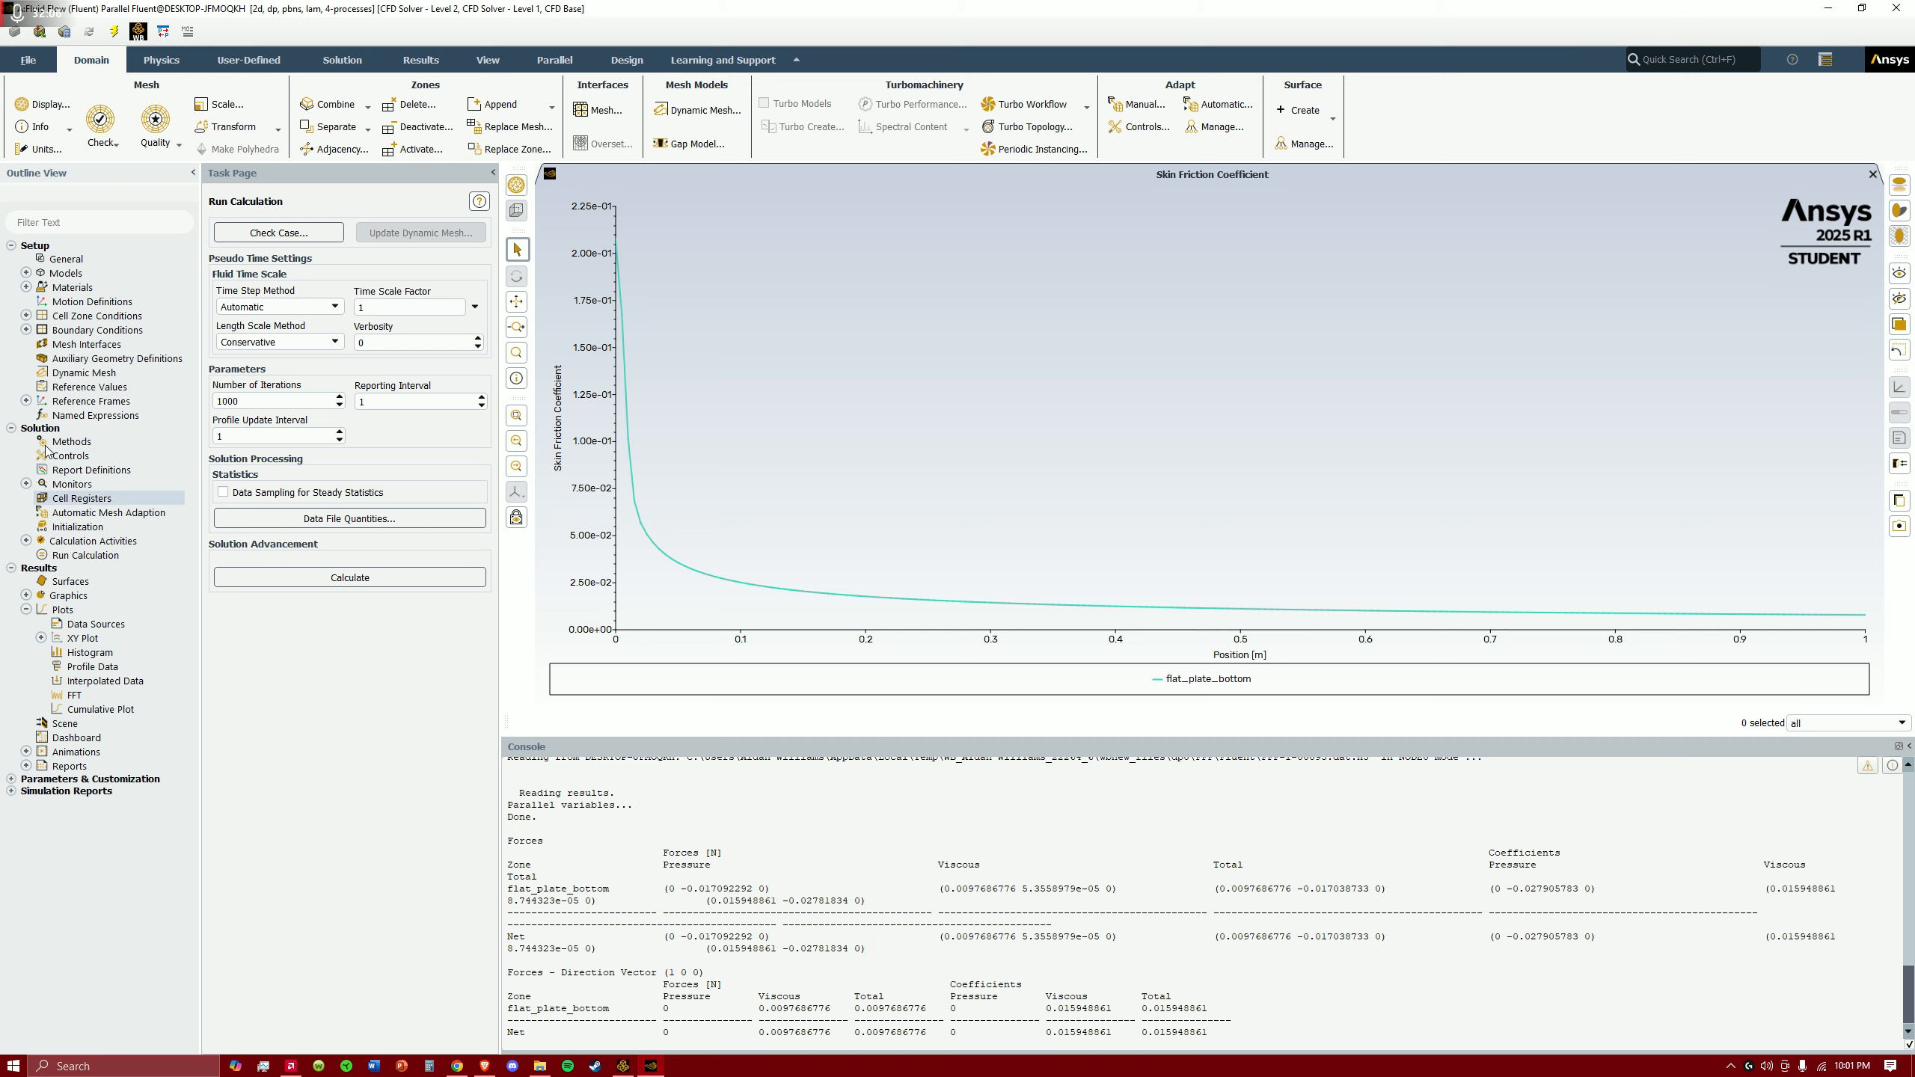
pyautogui.doubleClick(62, 470)
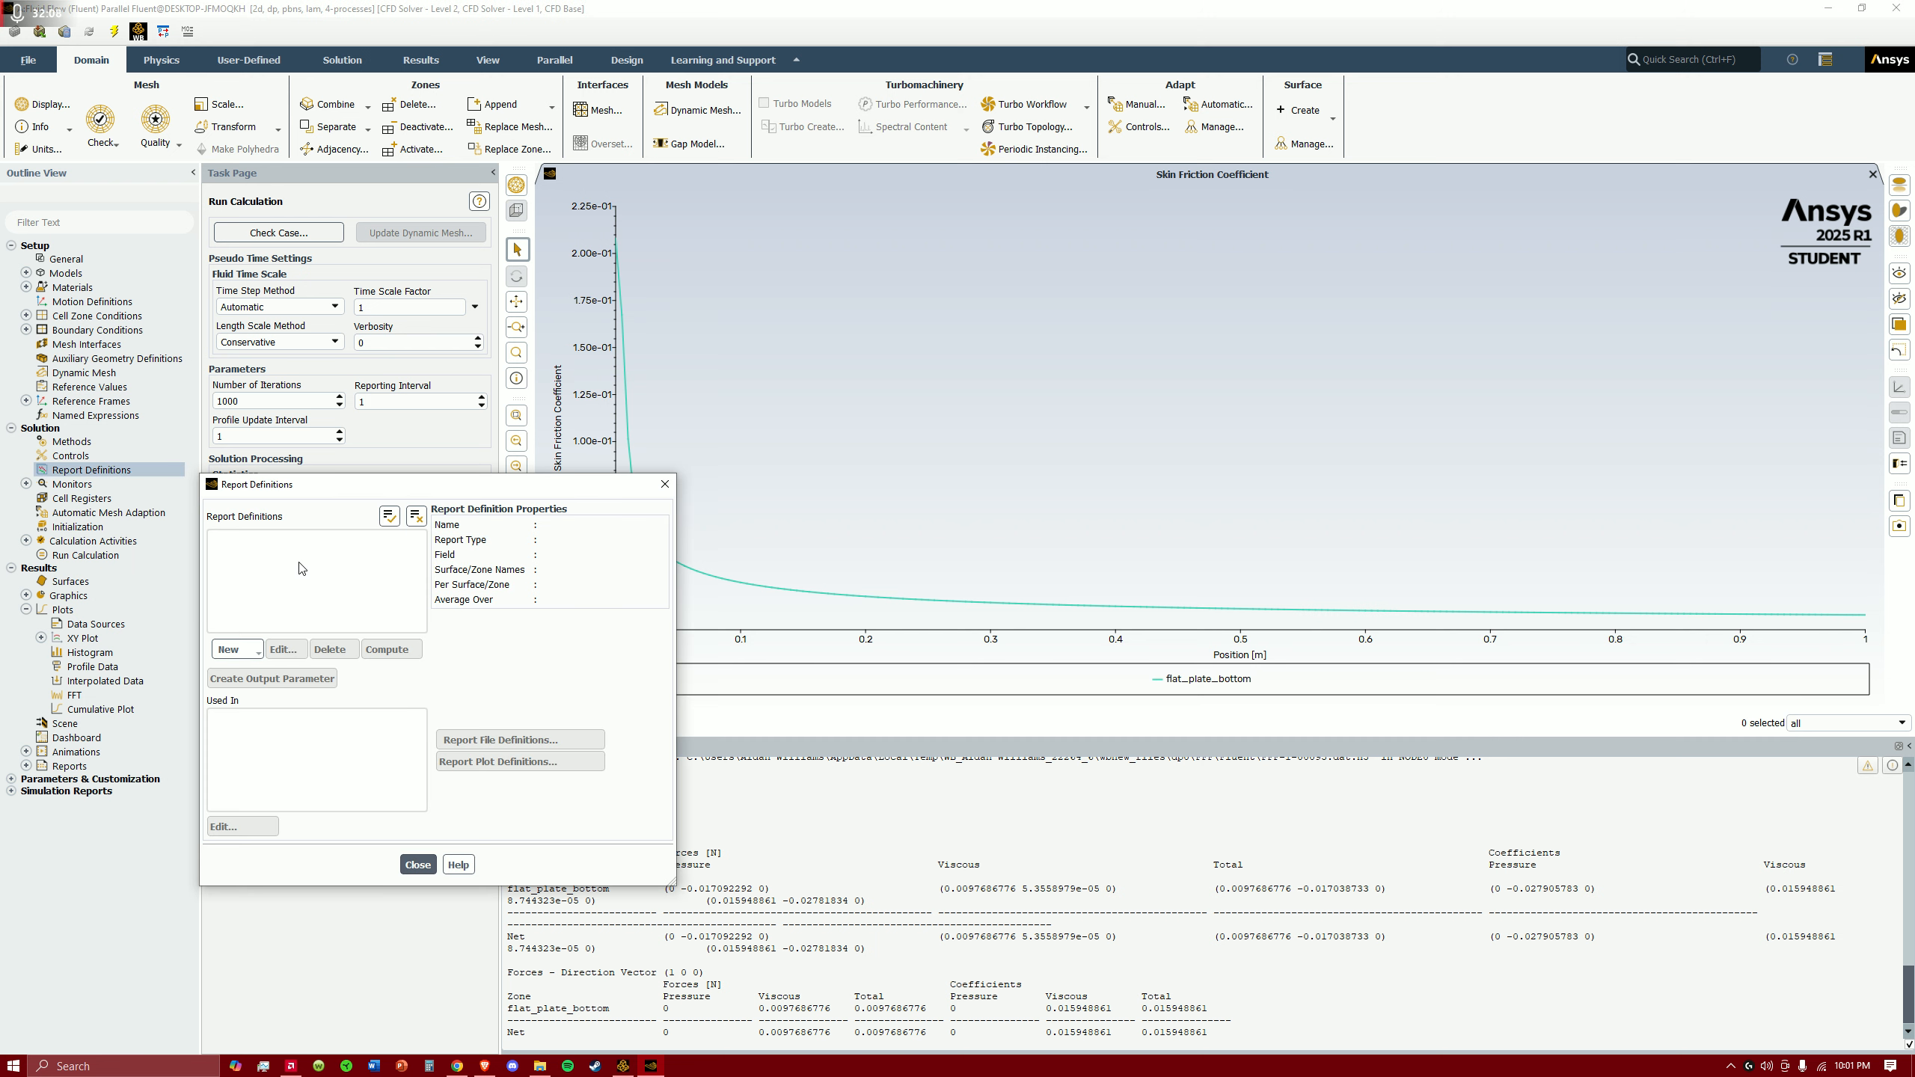
pyautogui.click(253, 652)
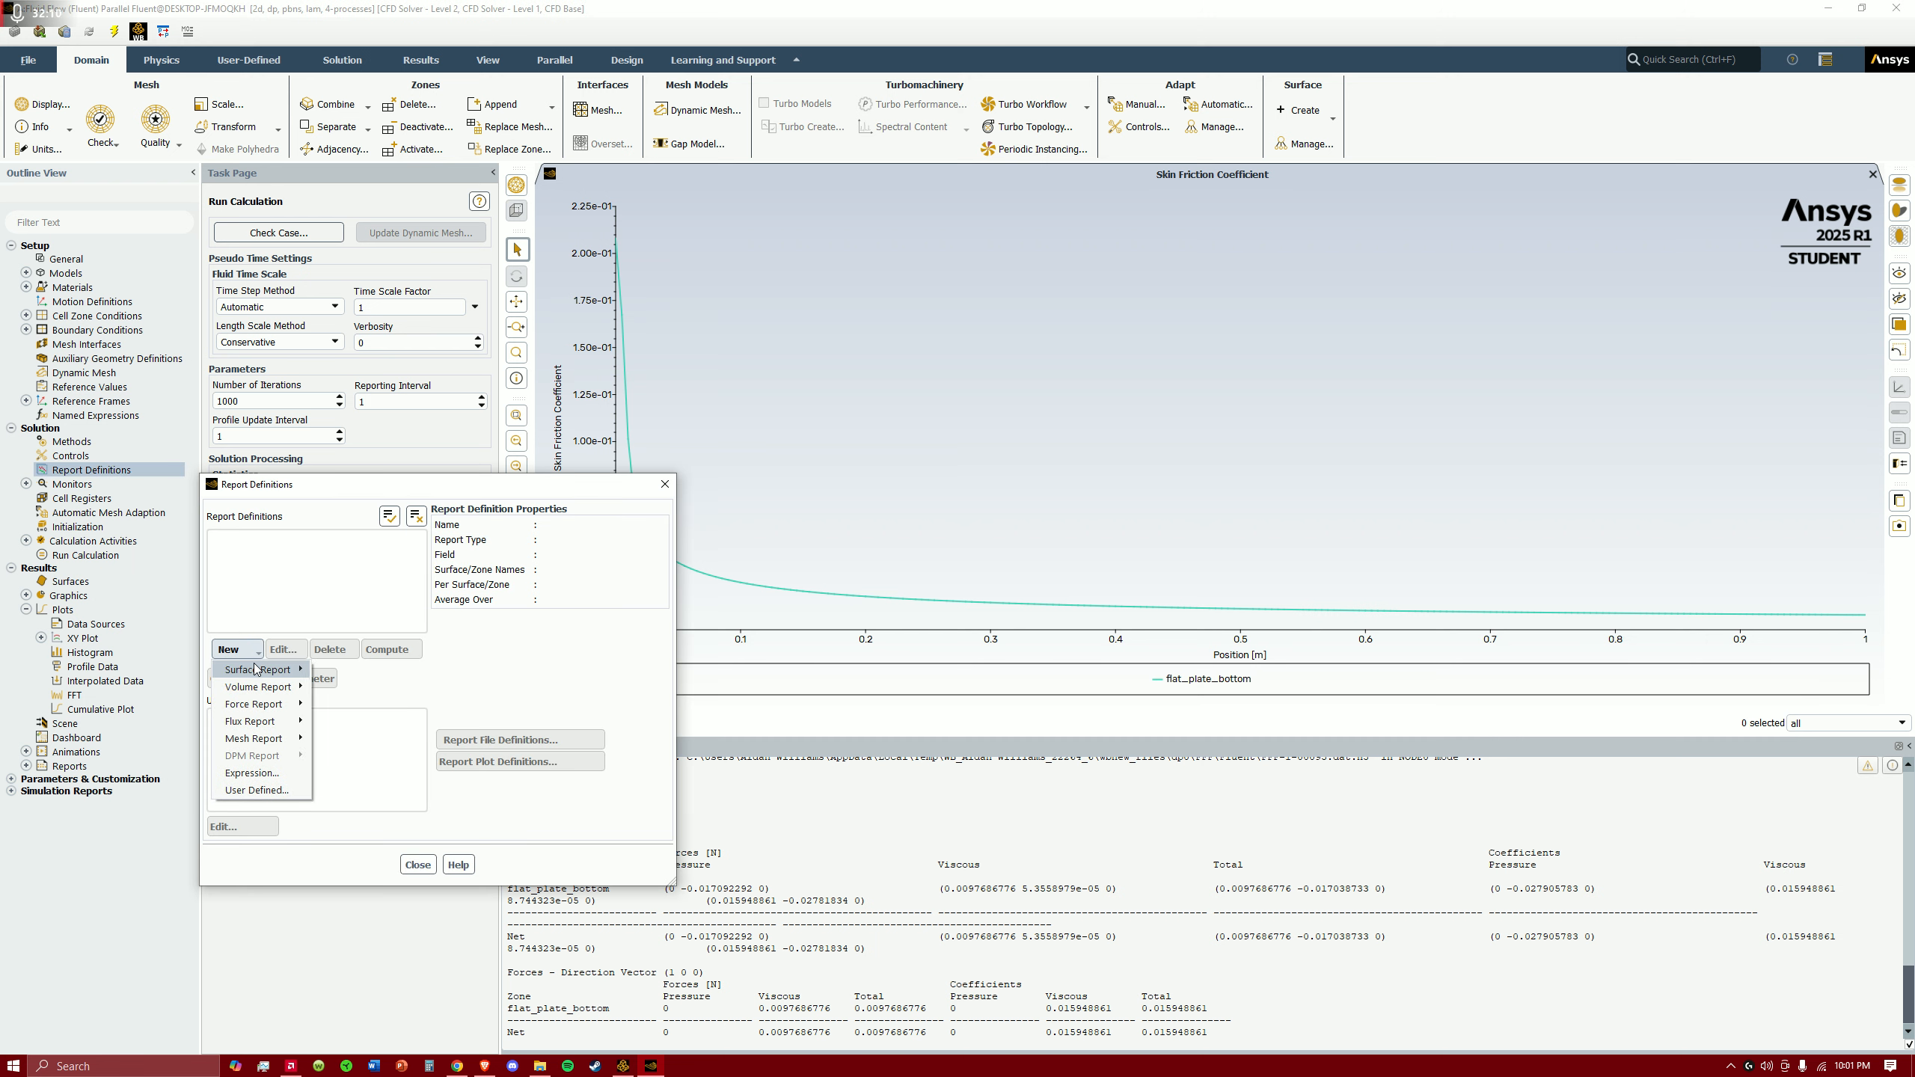
pyautogui.moveTo(257, 669)
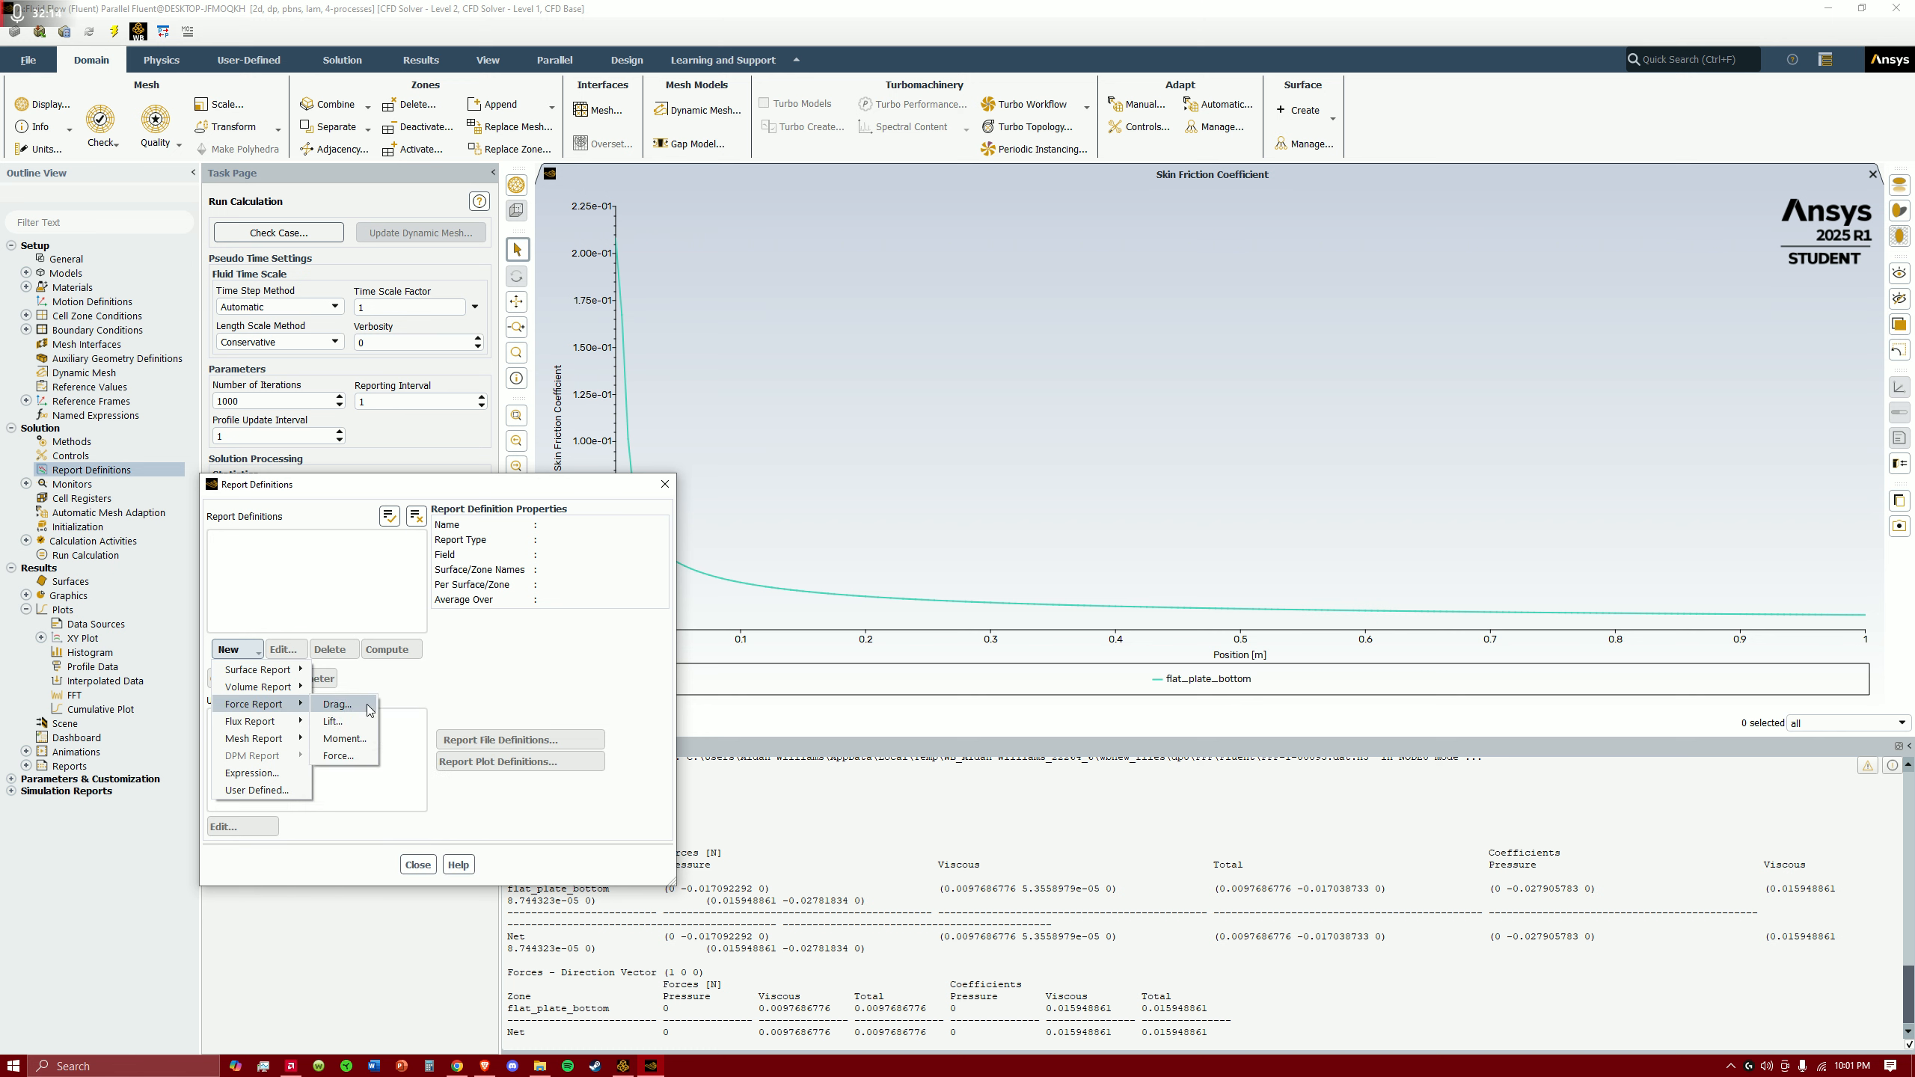
pyautogui.click(368, 706)
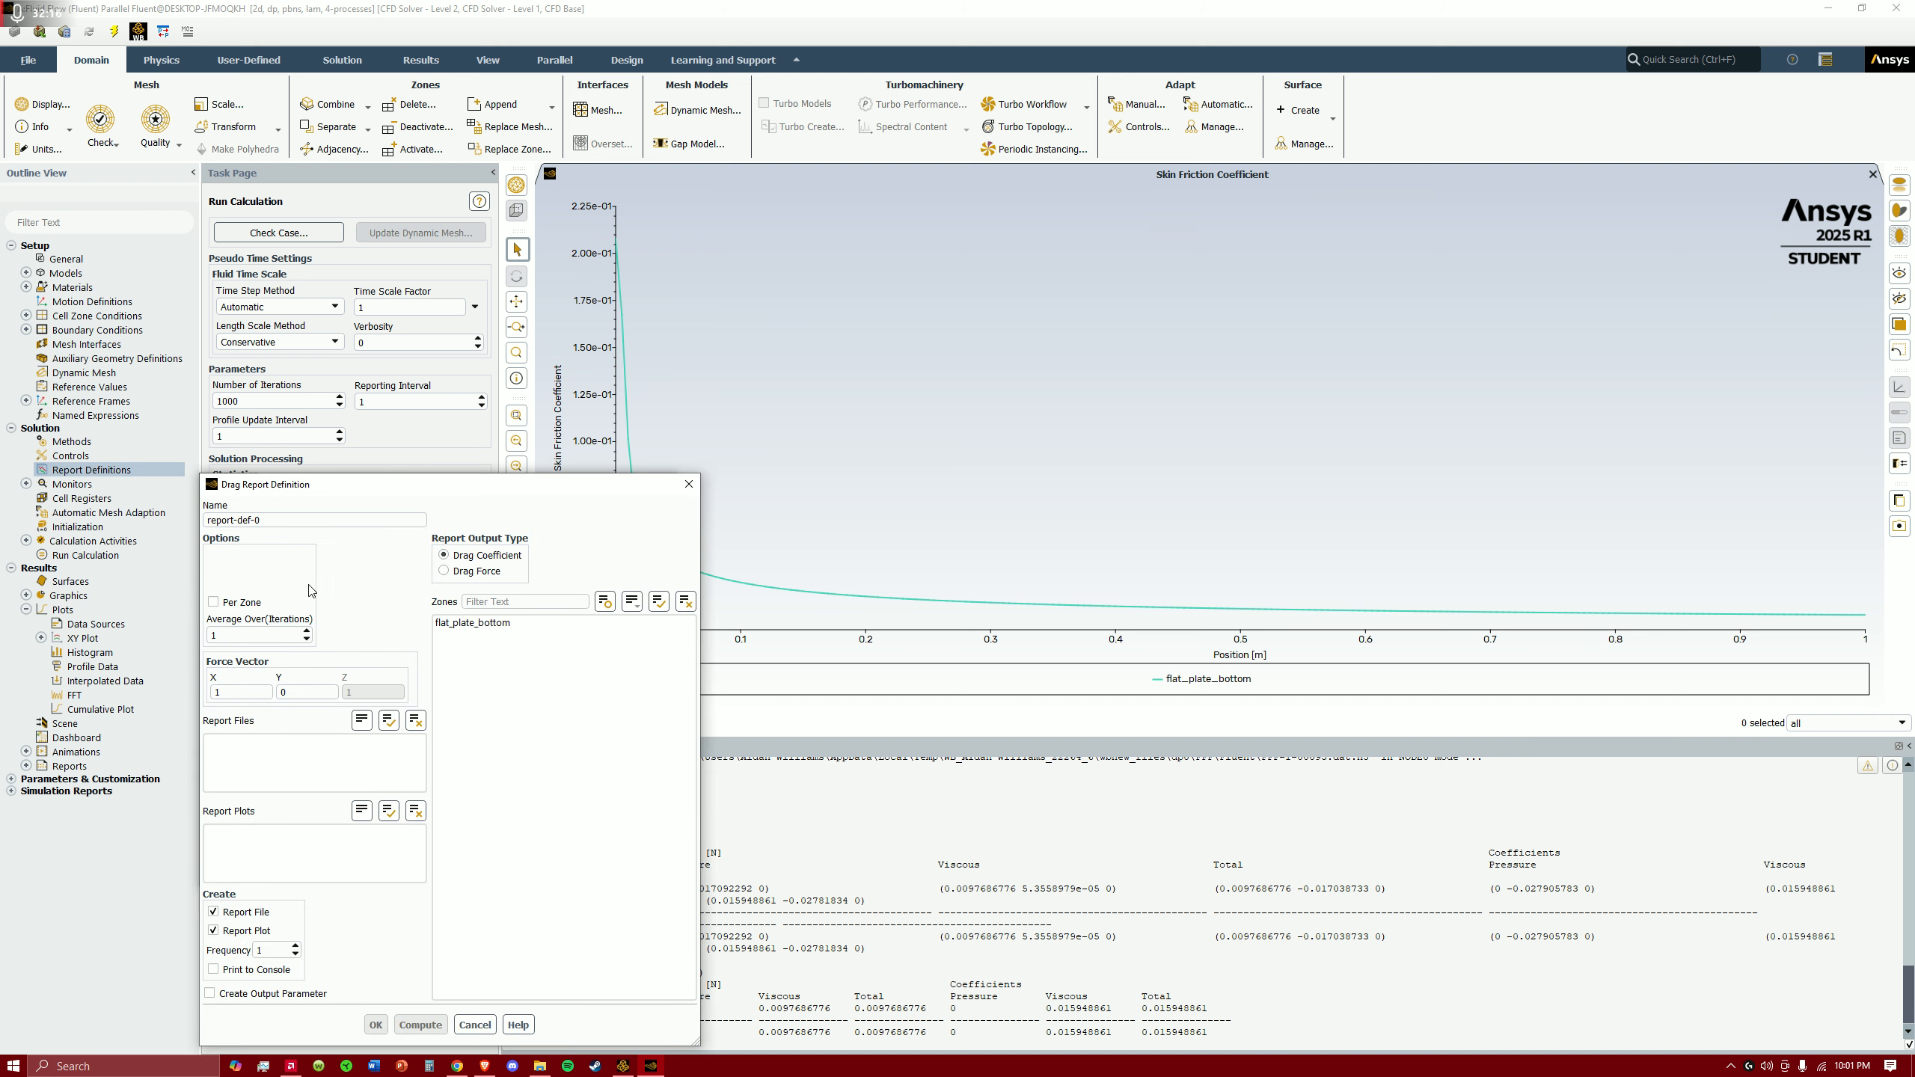
# - Compute the drag coefficient for flat_plate_bottom with console printing enabled, and save the report definition
pyautogui.click(472, 623)
pyautogui.moveTo(483, 485); pyautogui.dragTo(645, 306)
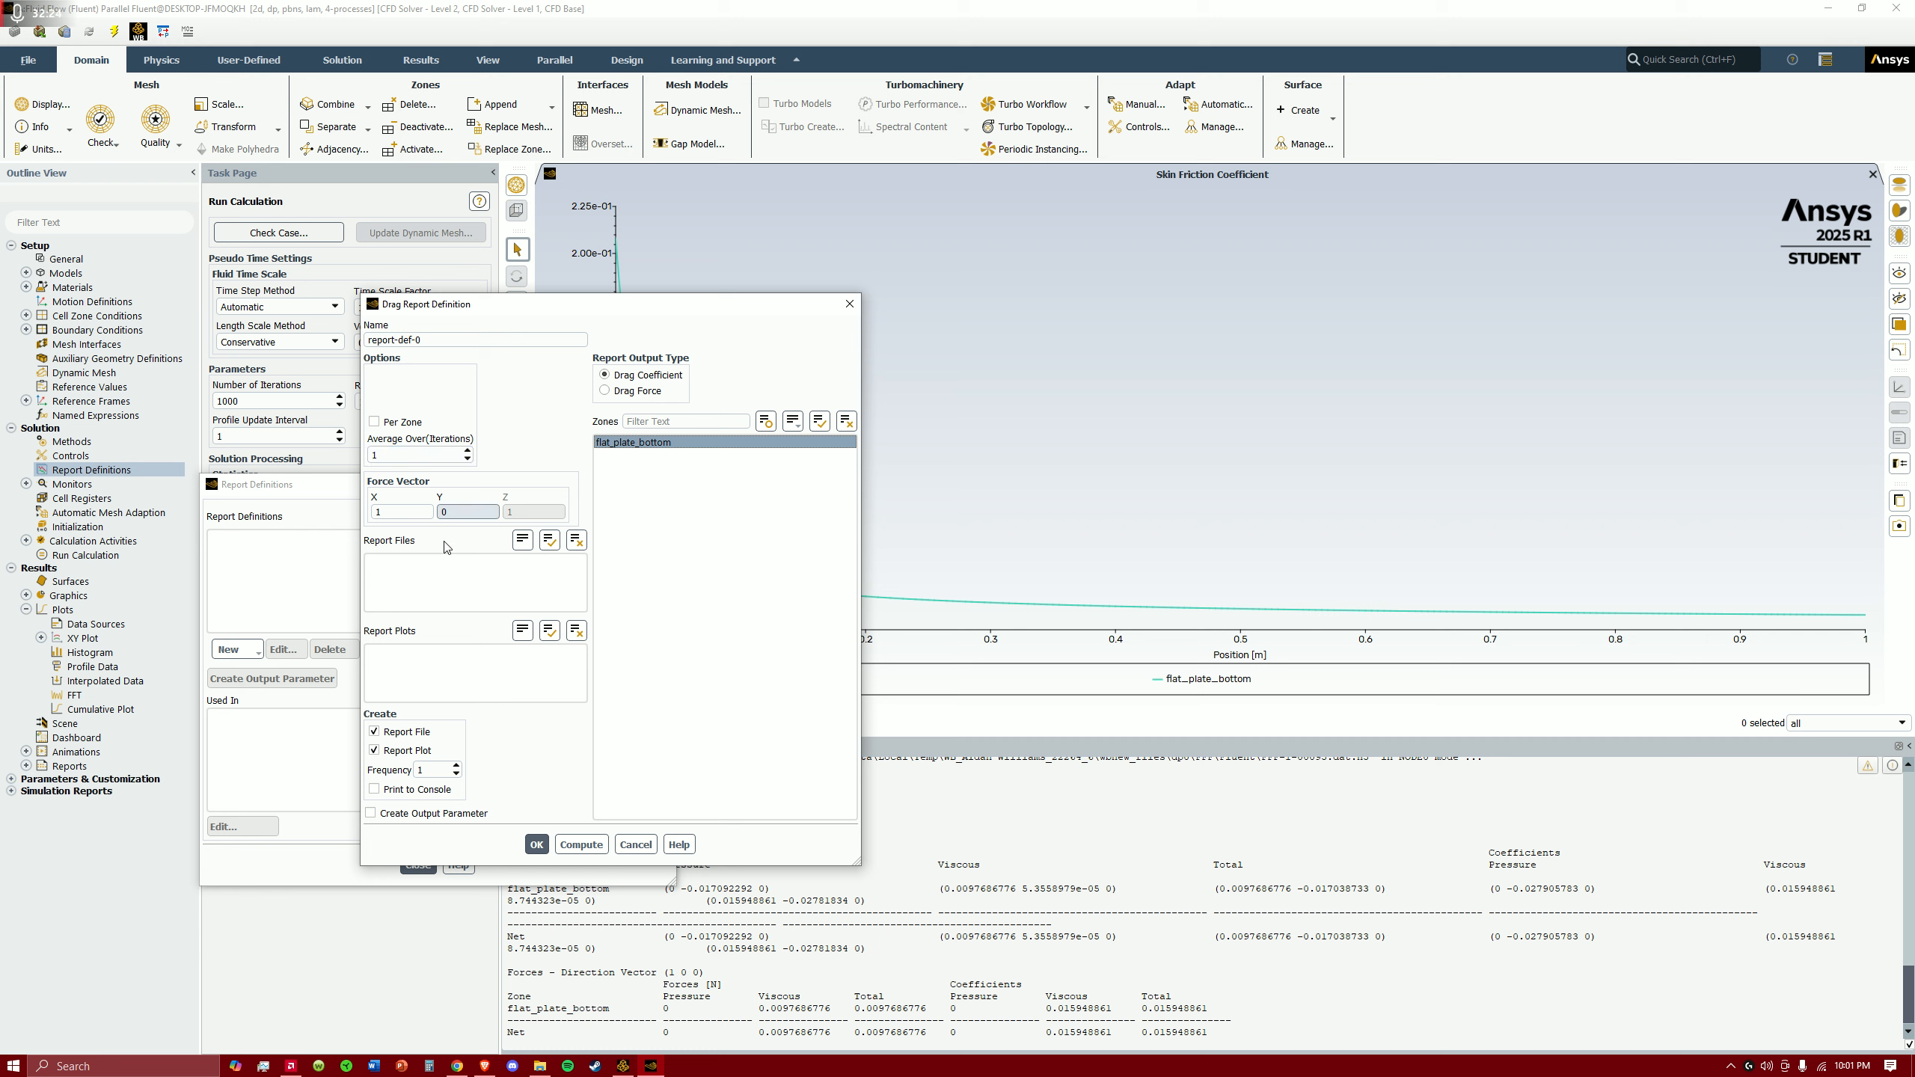
pyautogui.click(374, 789)
pyautogui.click(583, 848)
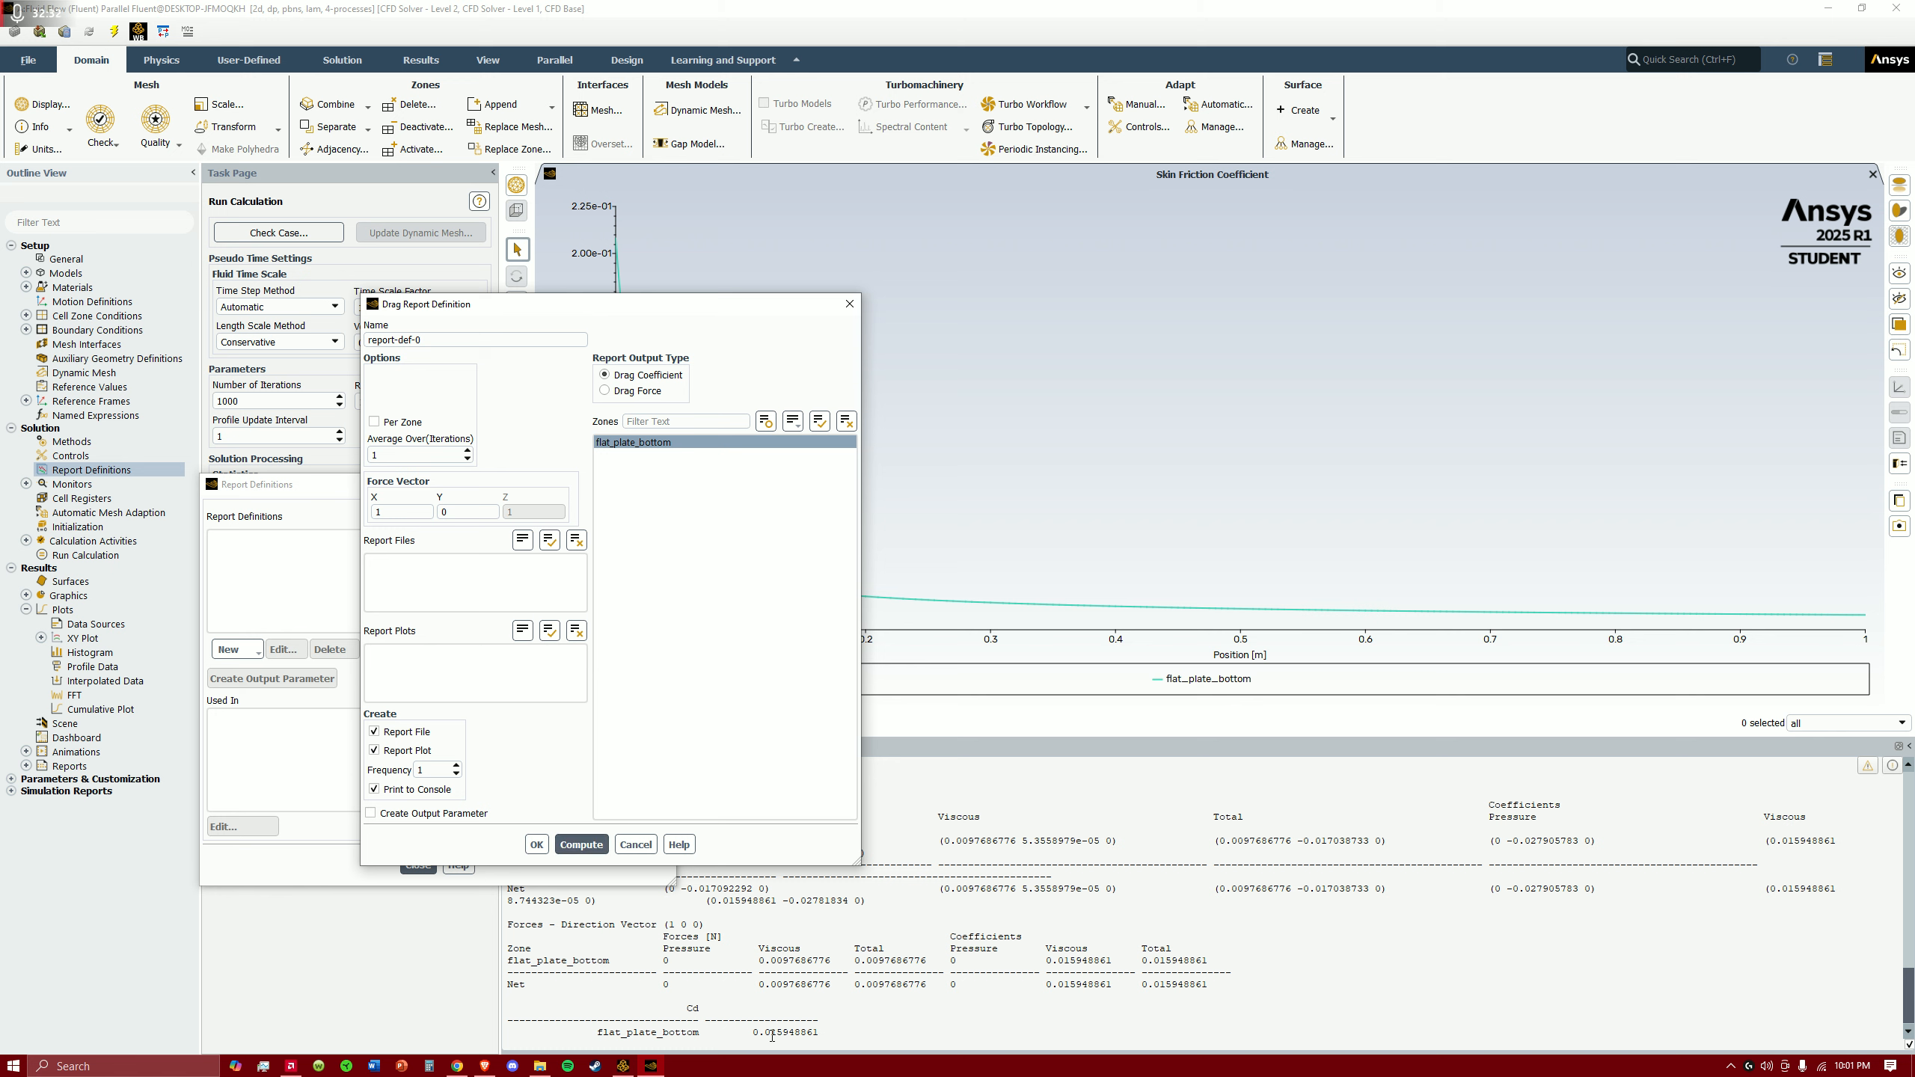
pyautogui.click(536, 844)
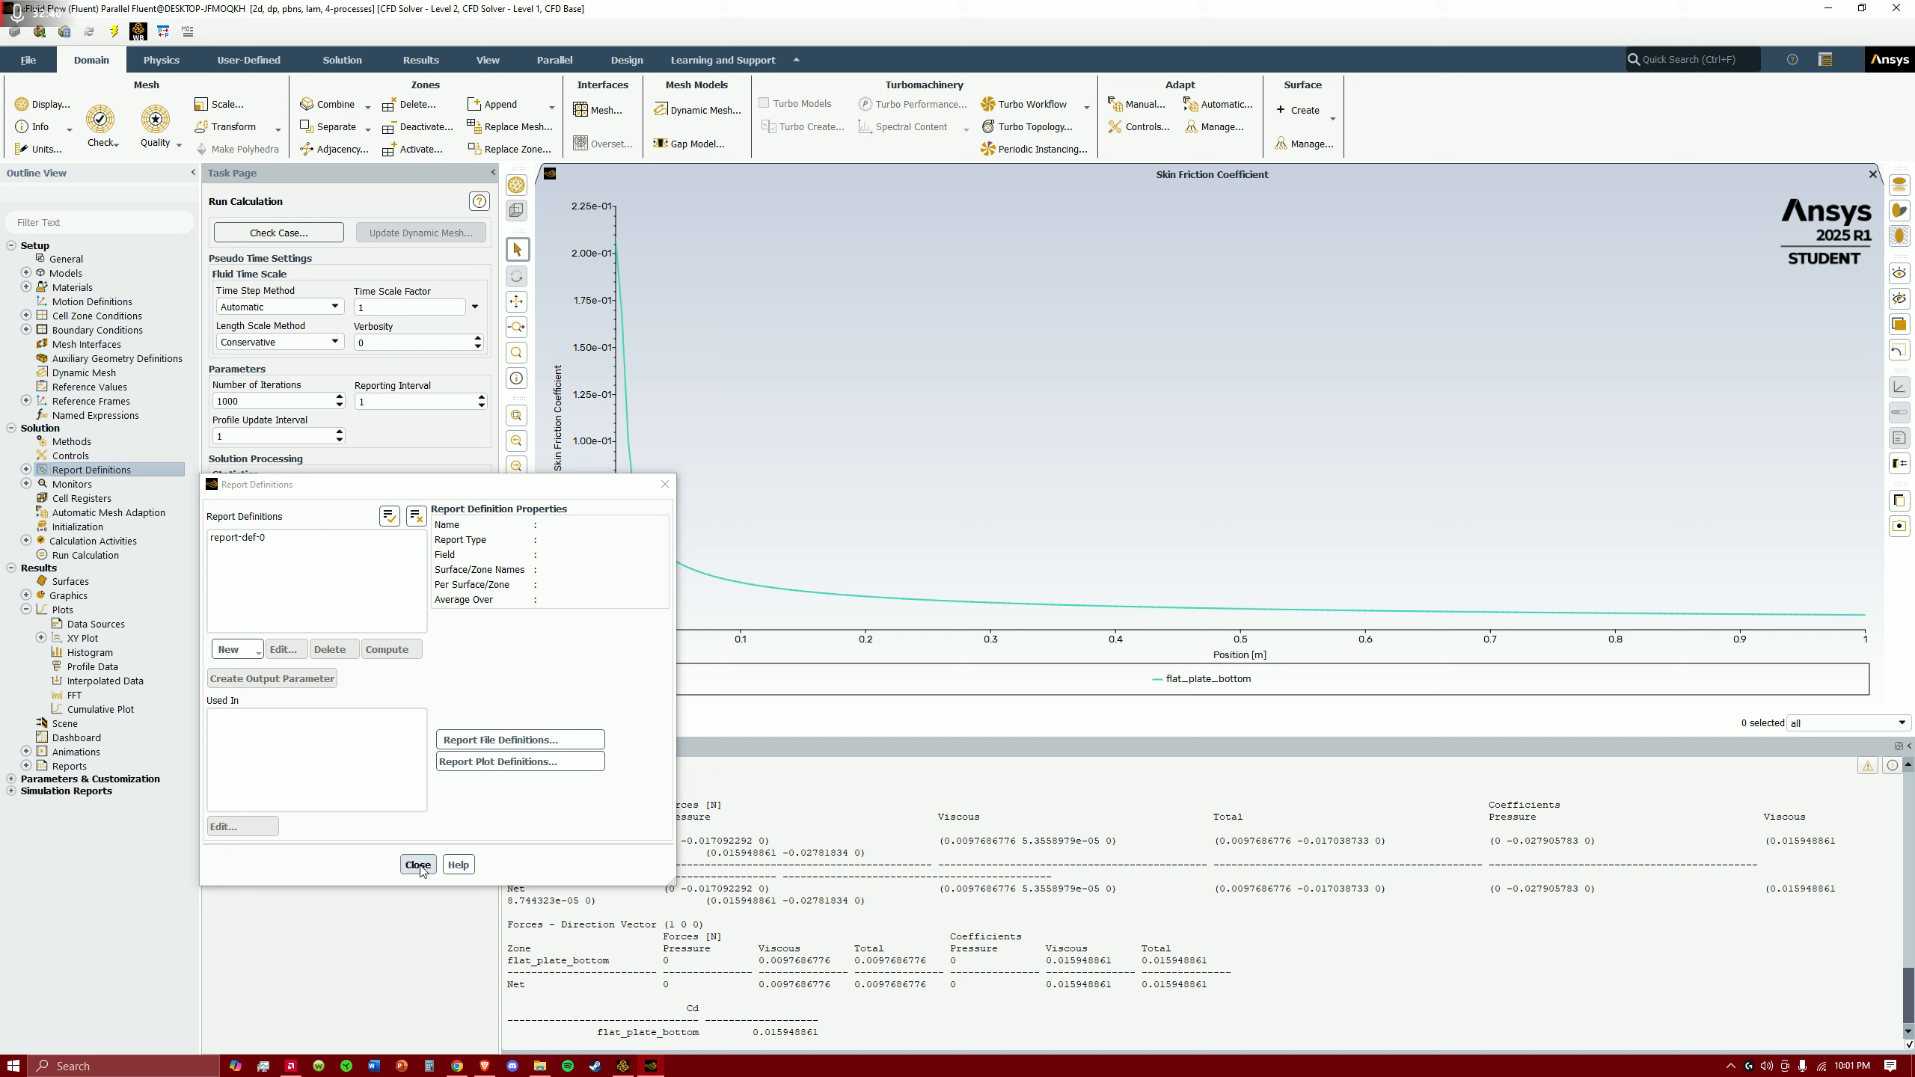
pyautogui.click(418, 866)
pyautogui.moveTo(779, 1035)
pyautogui.mouseDown()
pyautogui.moveTo(748, 1034)
pyautogui.moveTo(816, 1031)
pyautogui.mouseUp()
pyautogui.click(813, 1031)
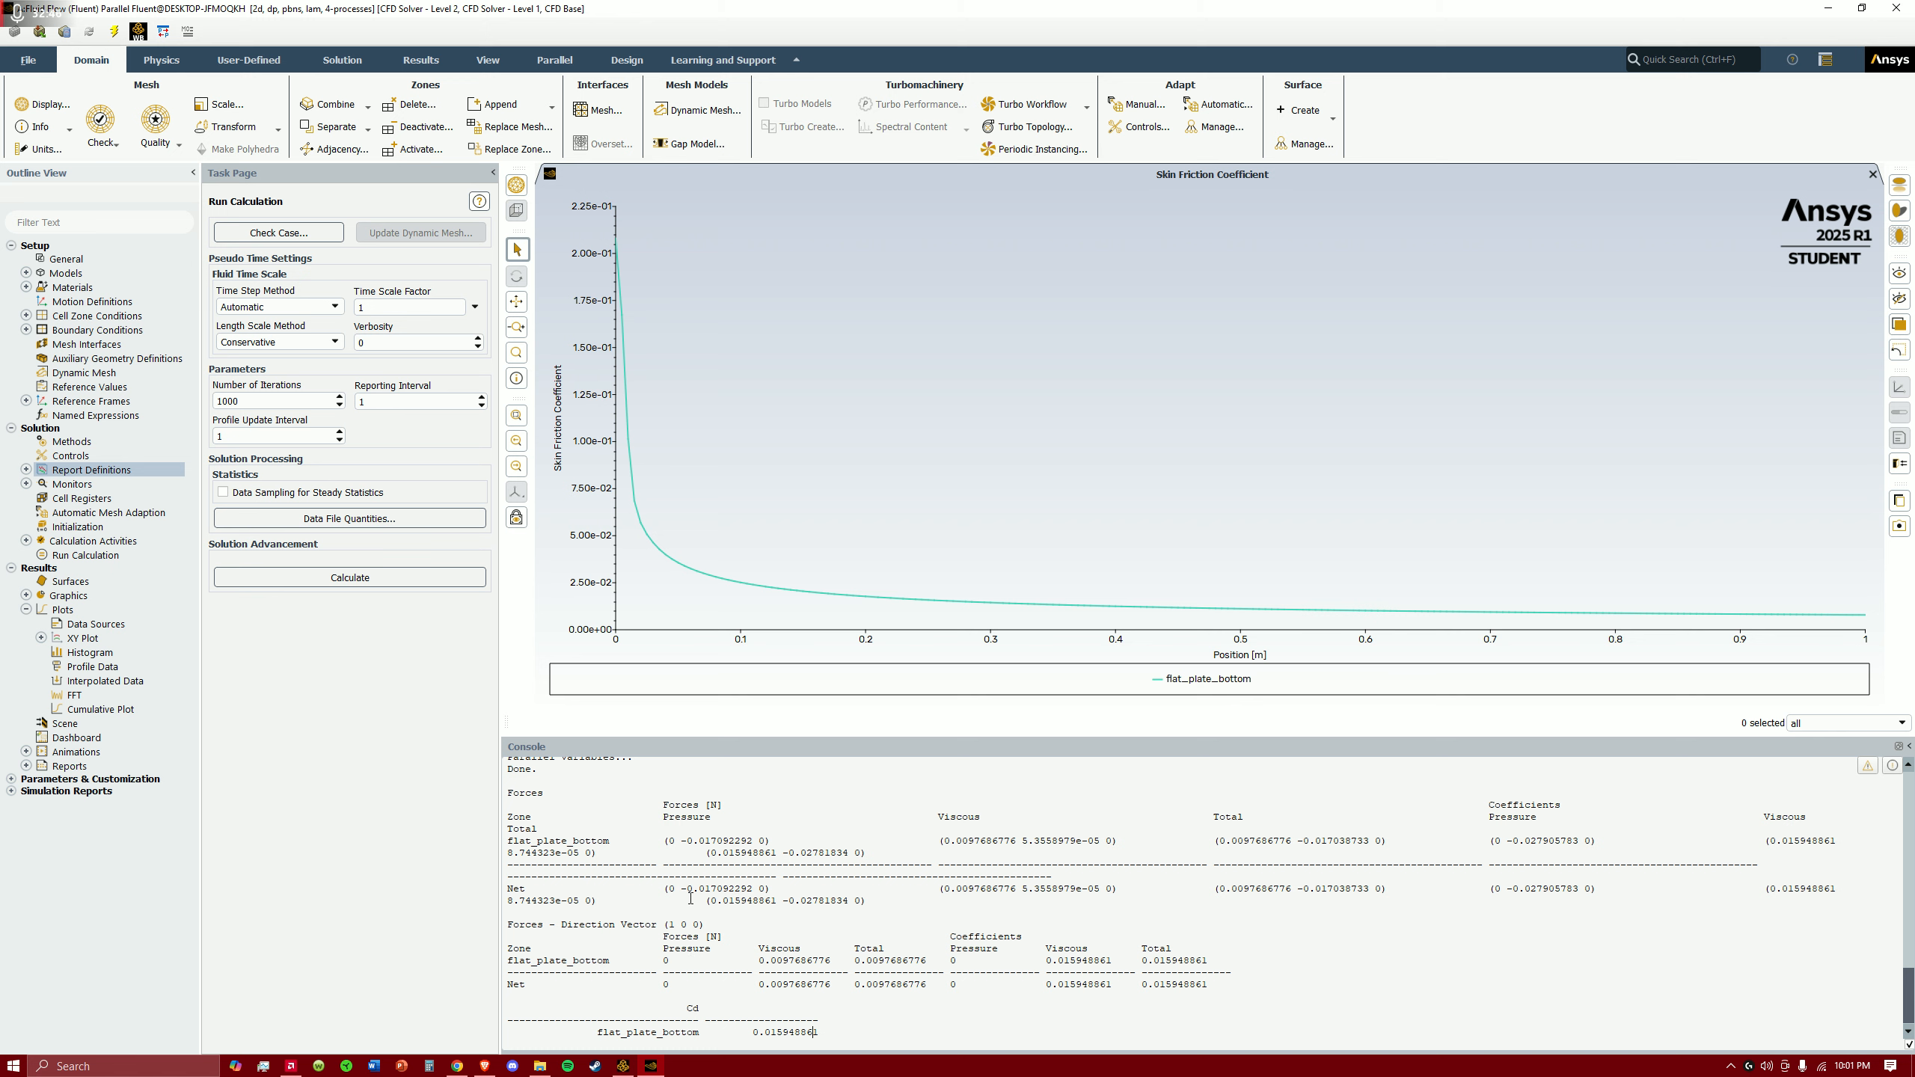